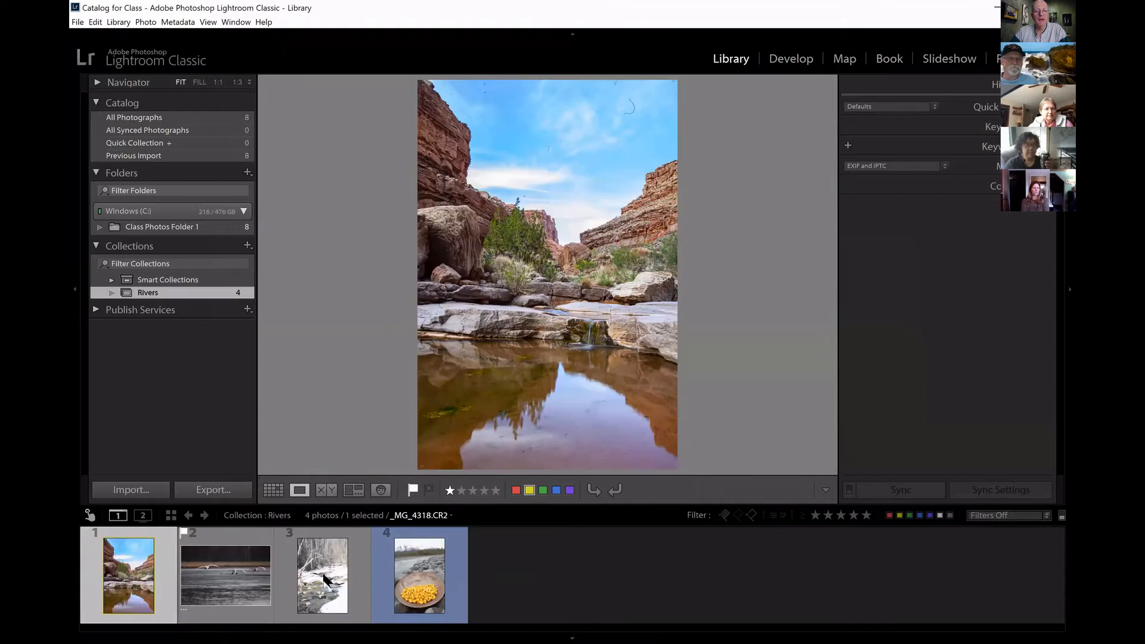
View the photos of the Rivers collection one after another, ending on the canyon pool photo.
left_click(257, 570)
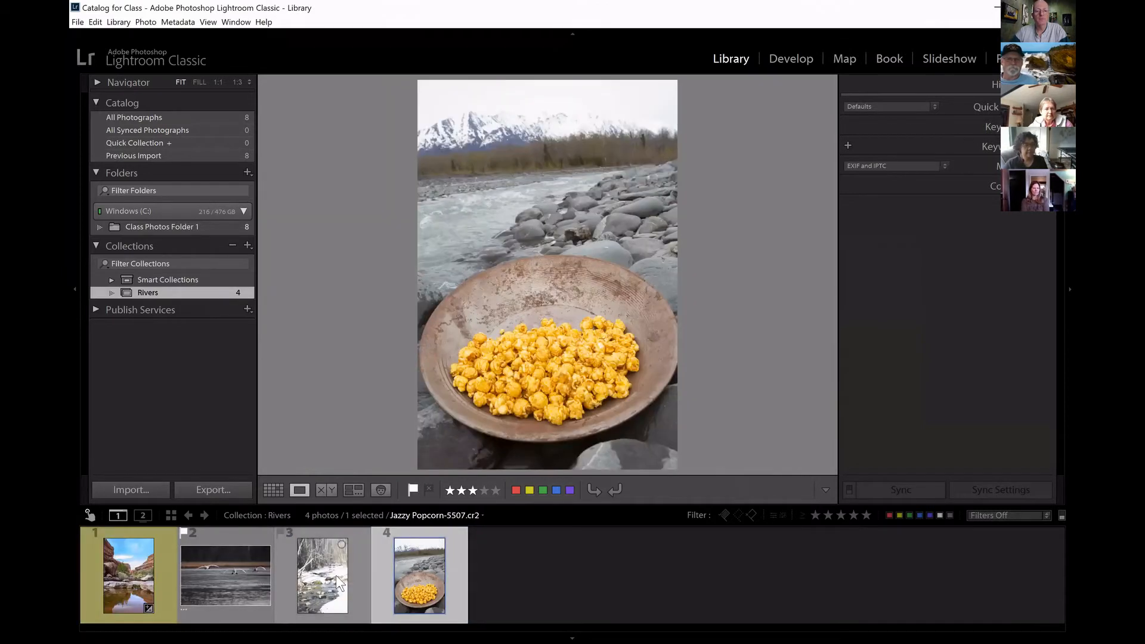
left_click(335, 575)
left_click(229, 576)
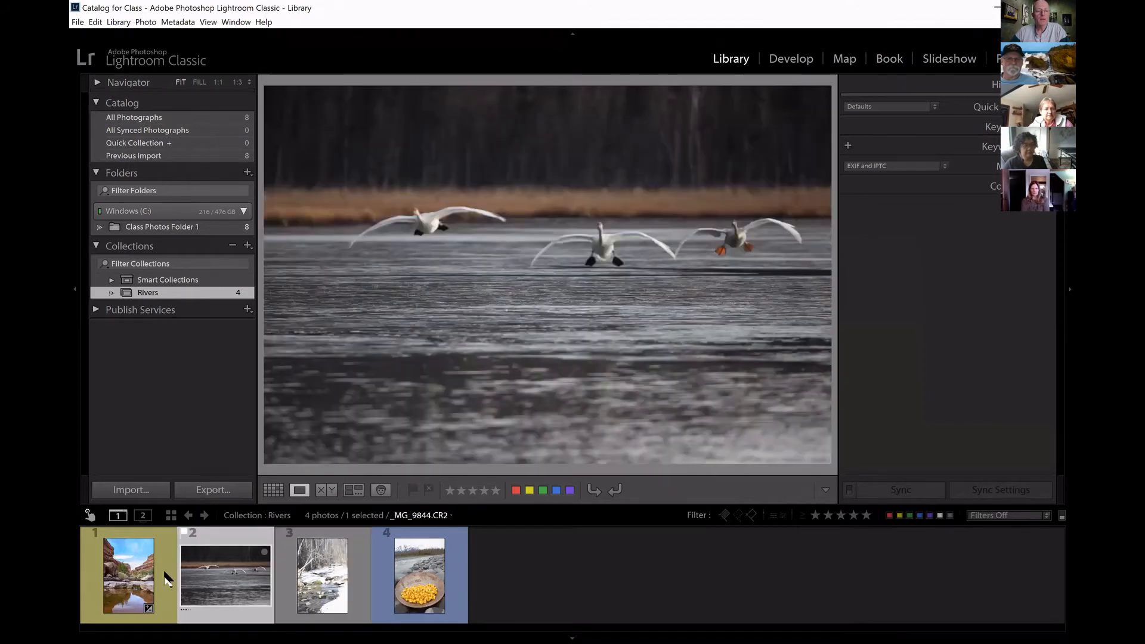
left_click(149, 565)
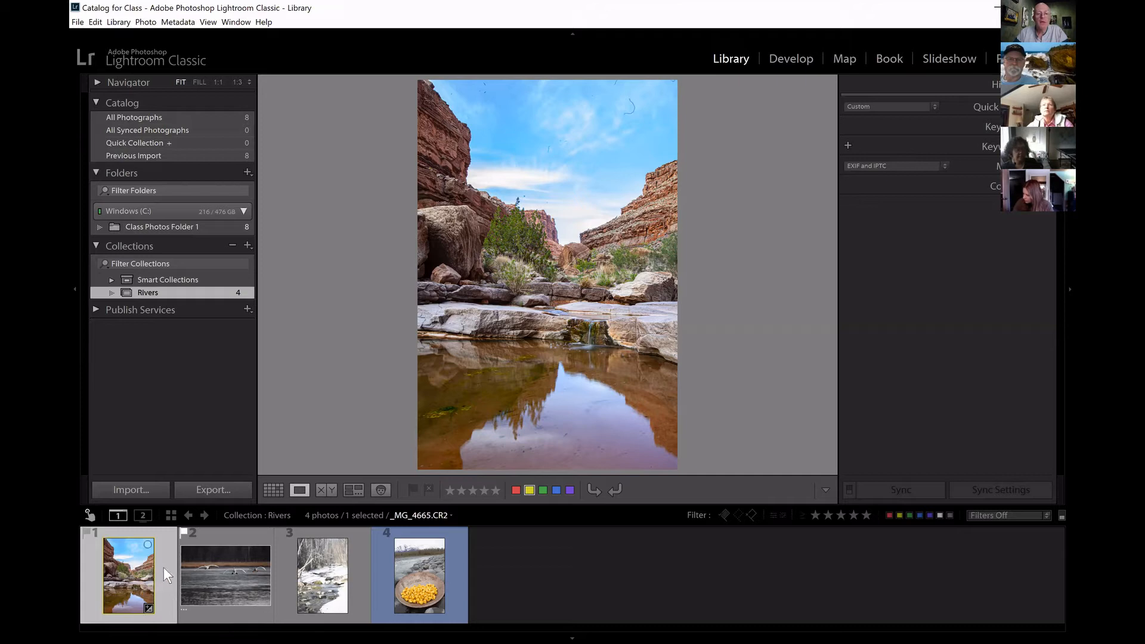
Remove the star rating from the flying swans photo and display the snowy creek photo.
left_click(227, 582)
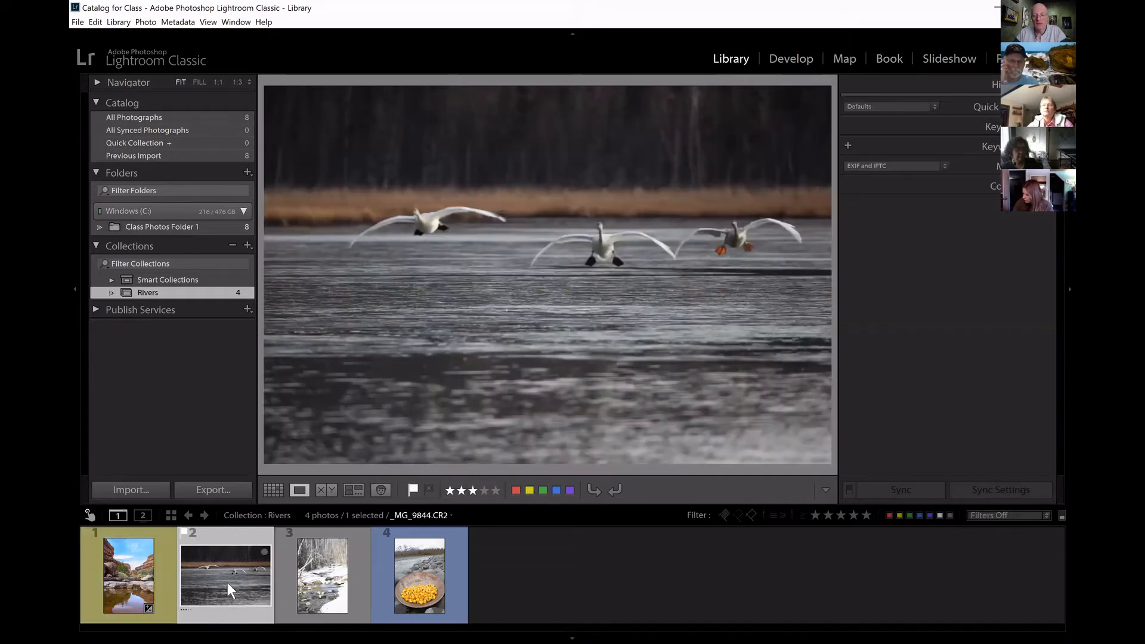
key("0")
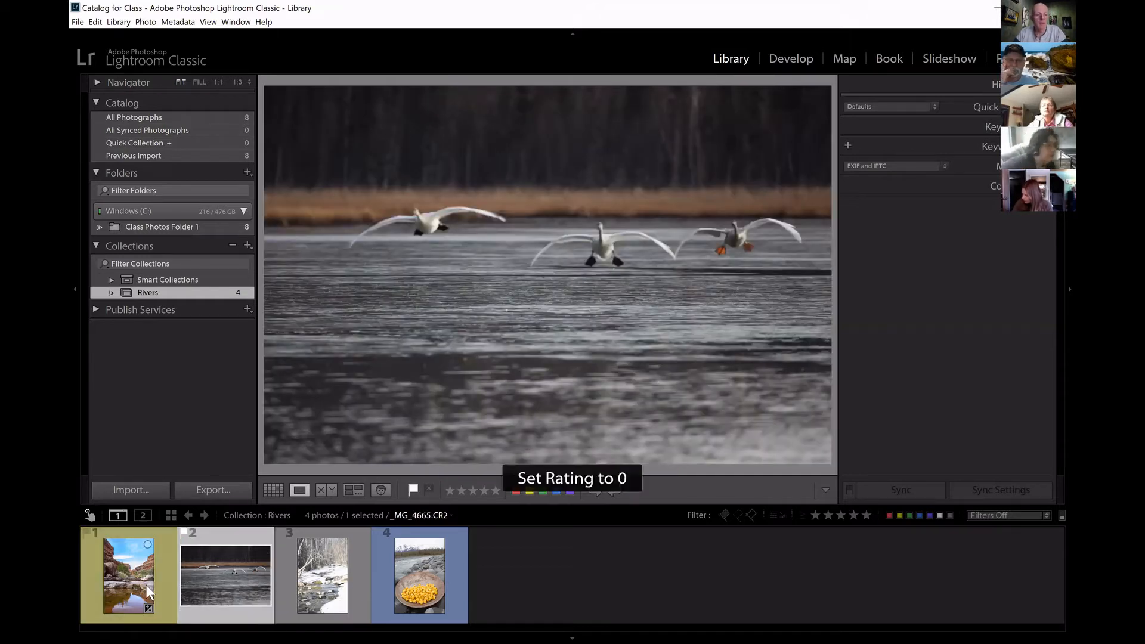
left_click(332, 577)
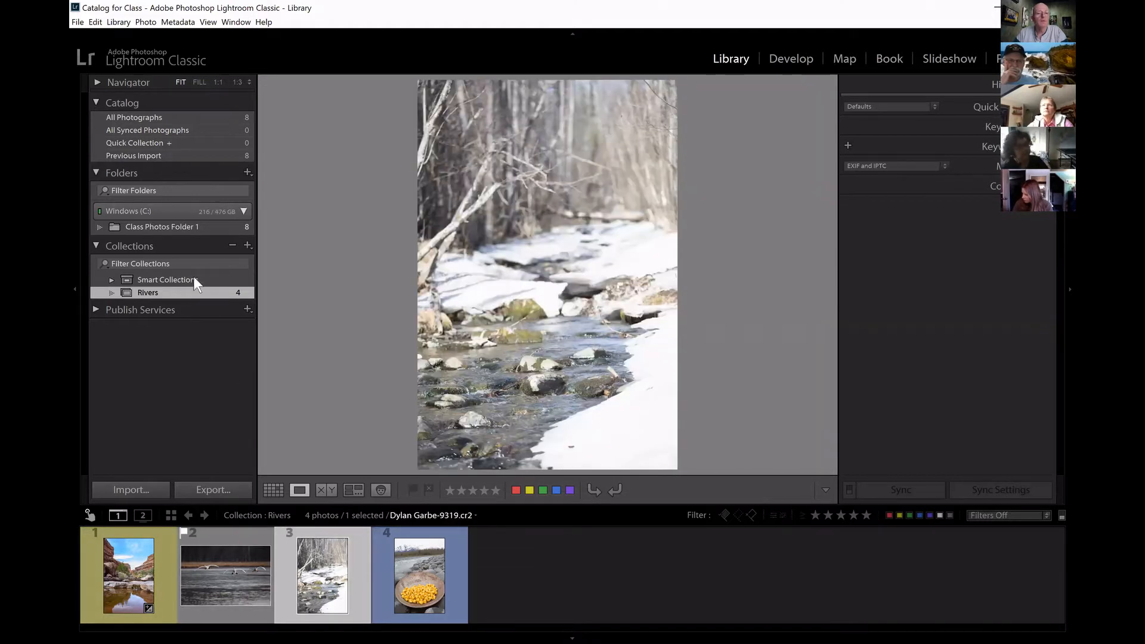
Show the contents of Class Photos Folder 1, select all its photos and clear the selection.
left_click(180, 228)
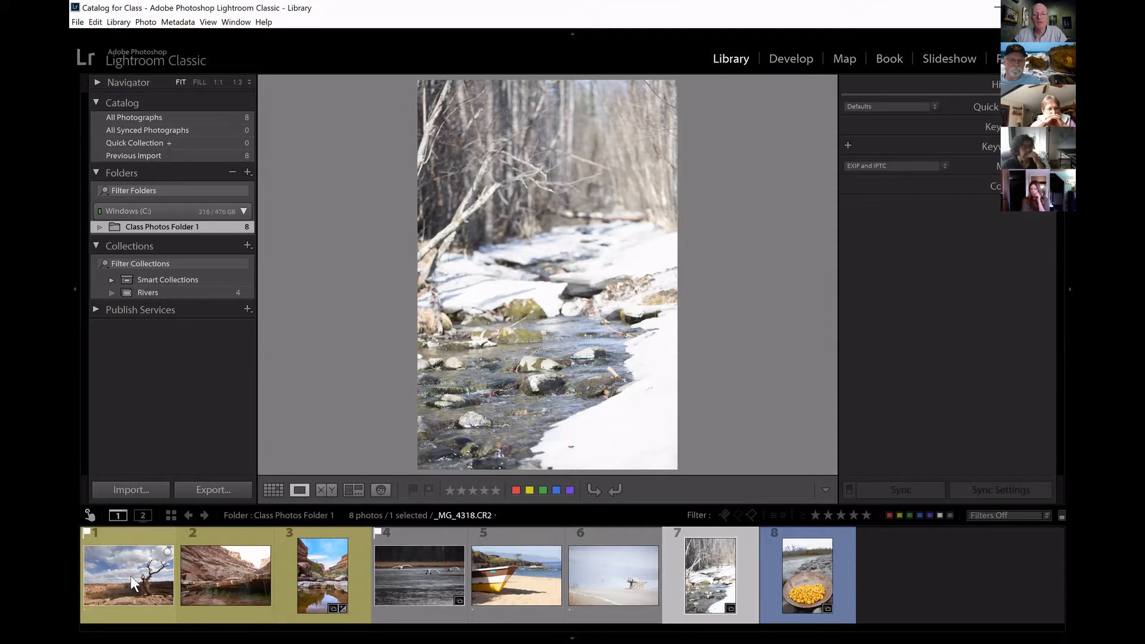
mouse_move(130, 575)
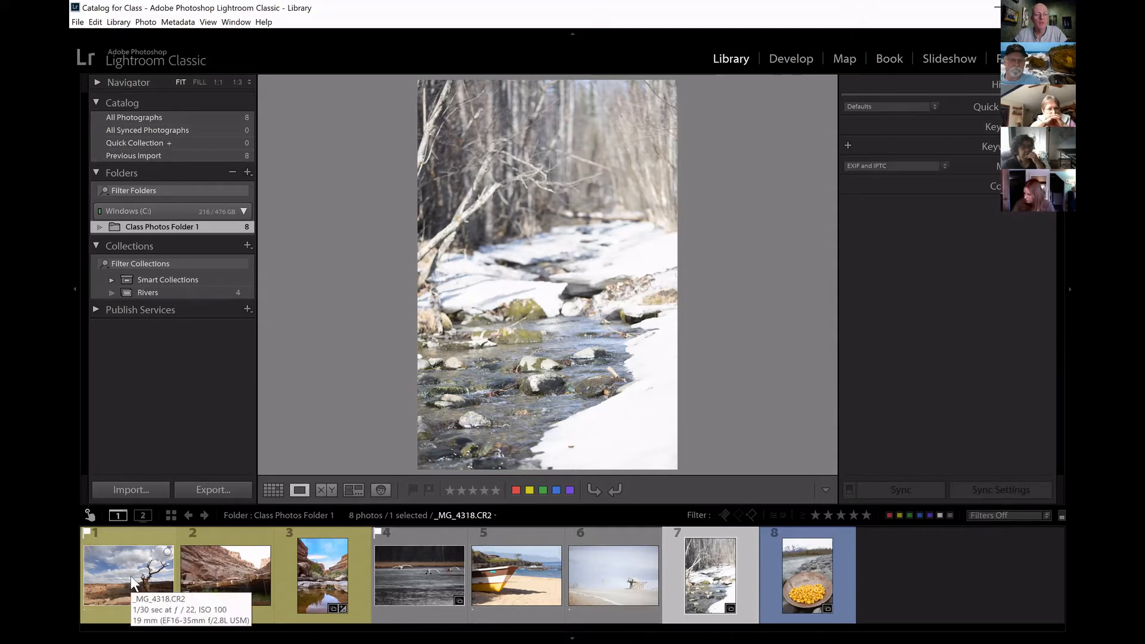
left_click(131, 575)
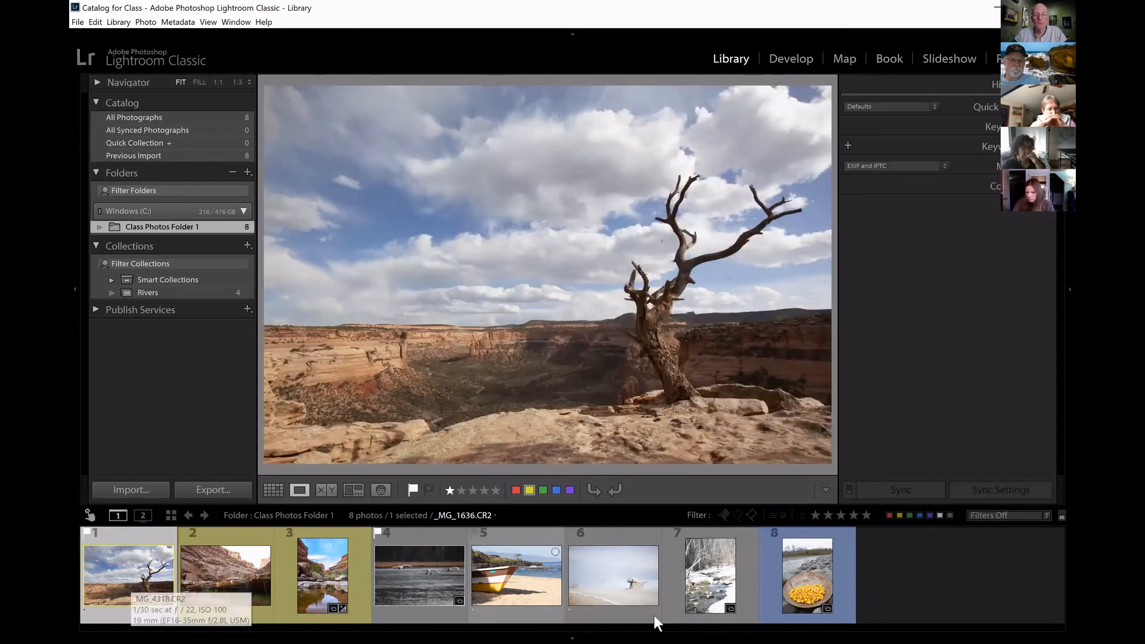
mouse_move(812, 573)
key("ctrl+a")
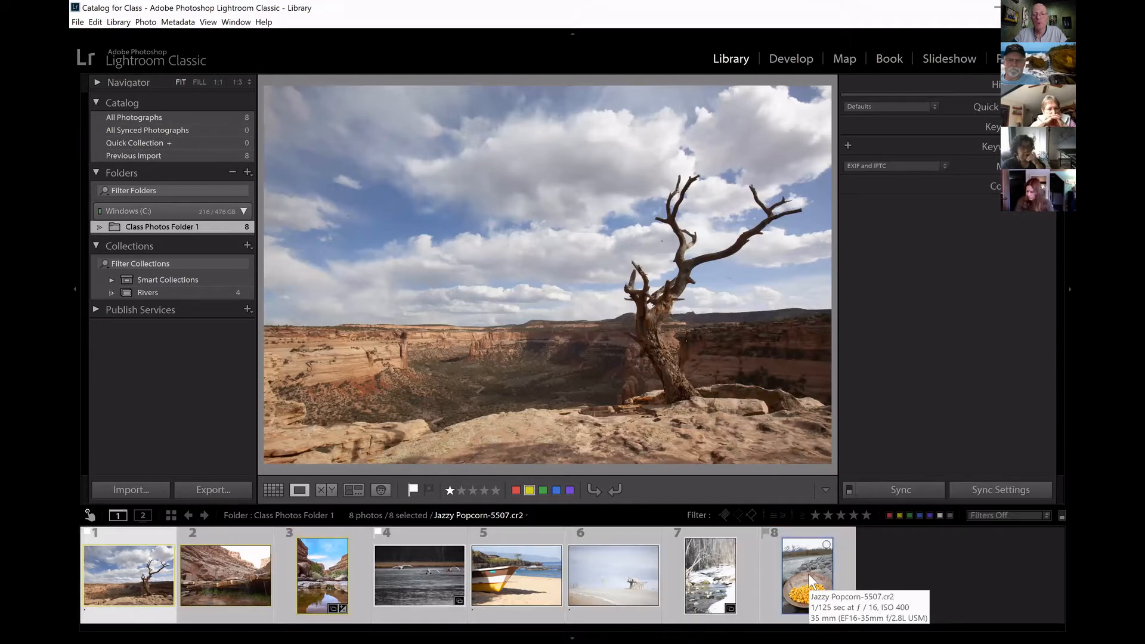
left_click(878, 558)
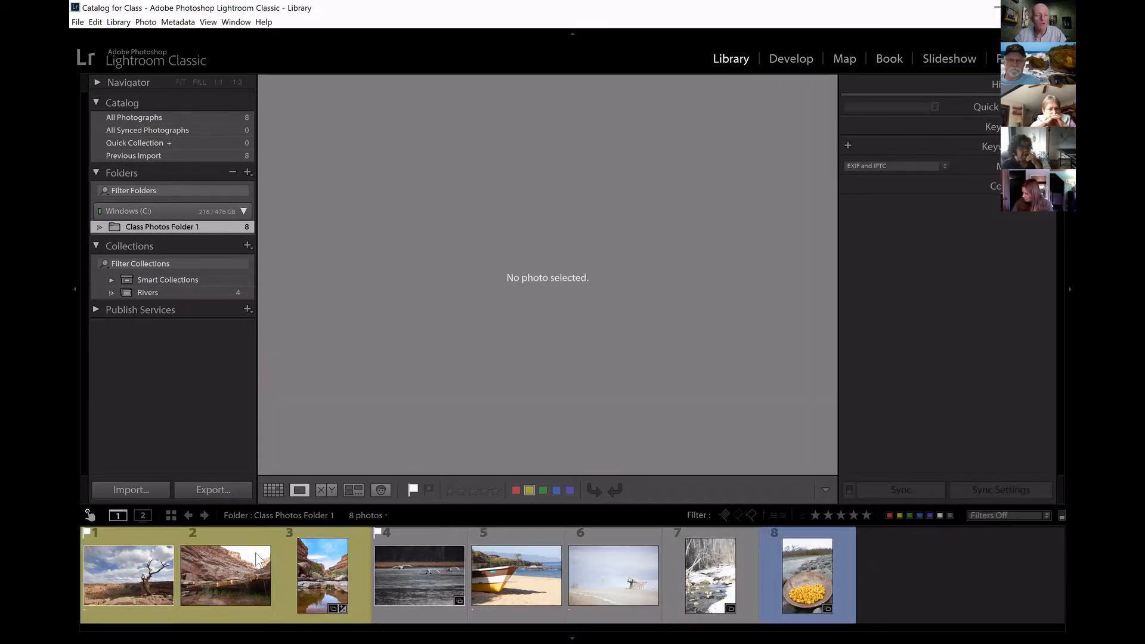
Add each of the folder's photos to the selection one by one, from the dead tree to the popcorn pan, and deselect them all.
left_click(123, 577)
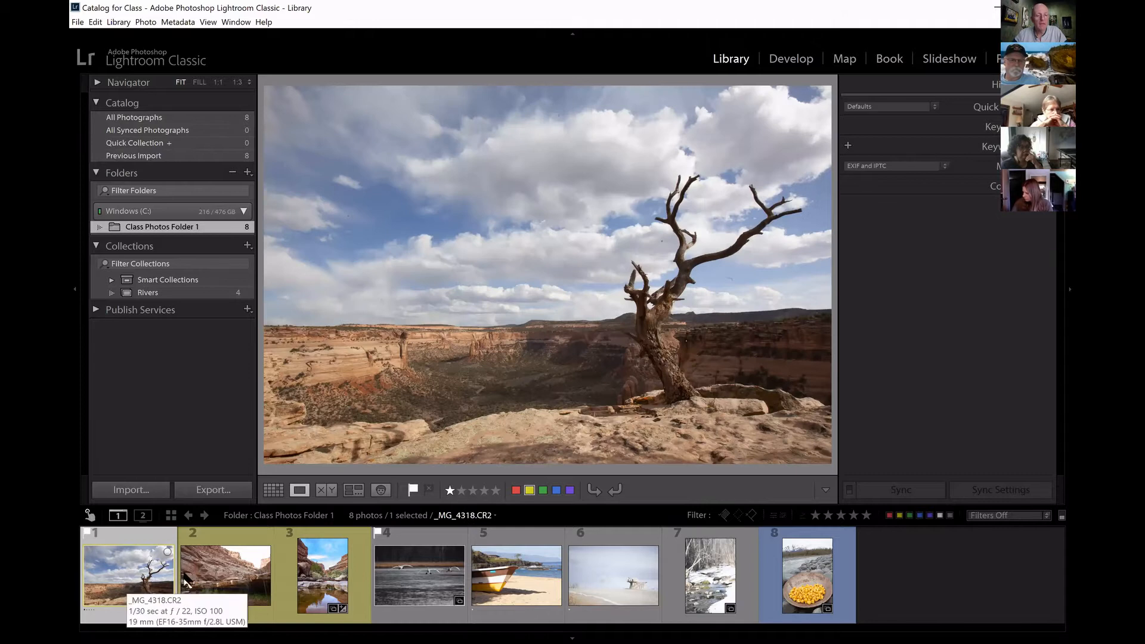
left_click(225, 567, "ctrl")
left_click(326, 575, "ctrl")
left_click(427, 586, "ctrl")
left_click(536, 583, "ctrl")
left_click(615, 575, "ctrl")
left_click(725, 574, "ctrl")
left_click(794, 573, "ctrl")
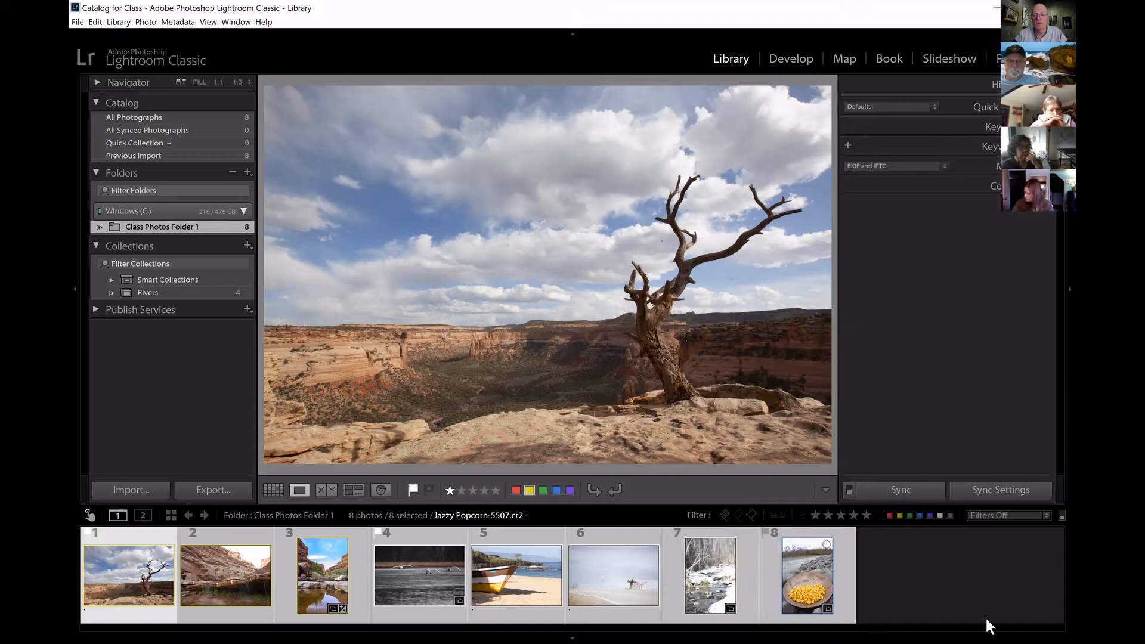
left_click(925, 595)
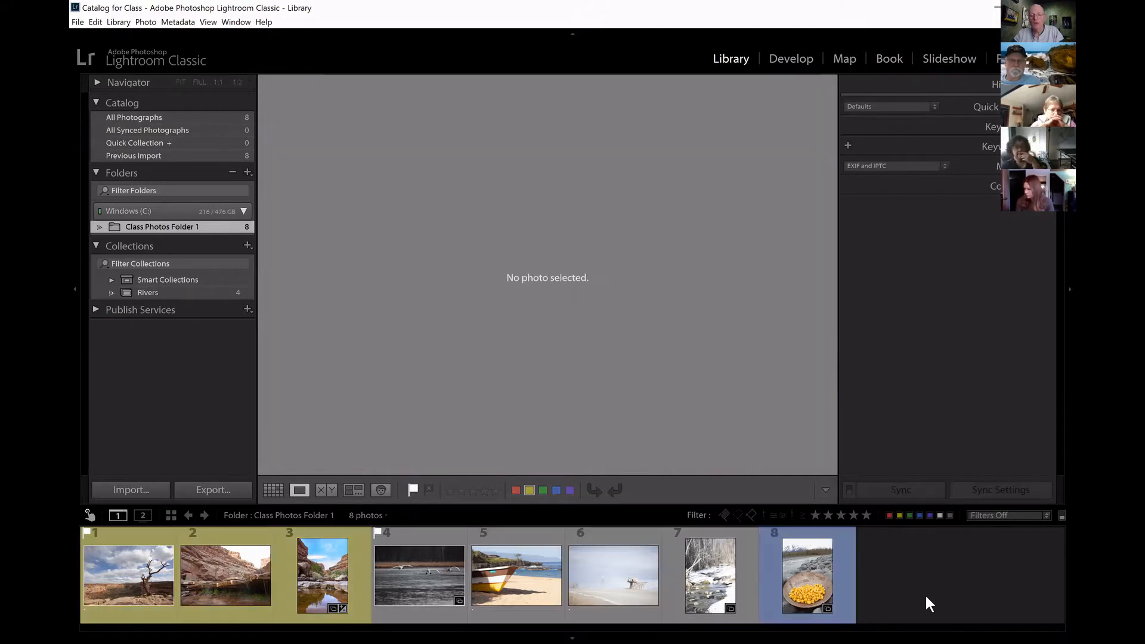
Select all photos in the folder with the swans photo active, and rate them five stars in Grid view.
left_click(429, 580)
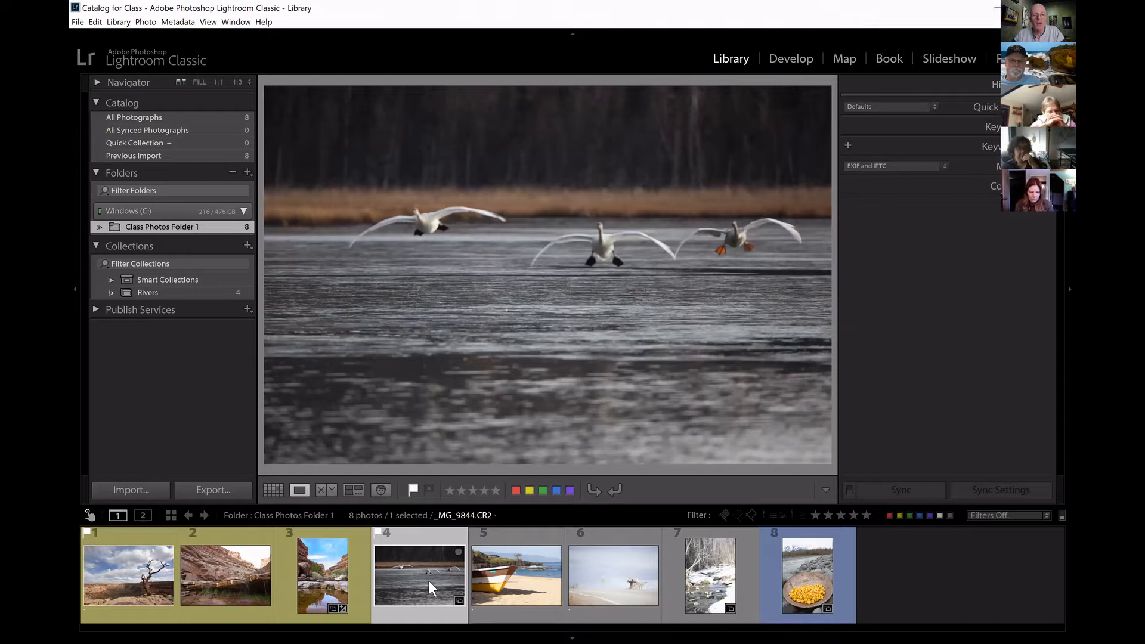
key("ctrl+a")
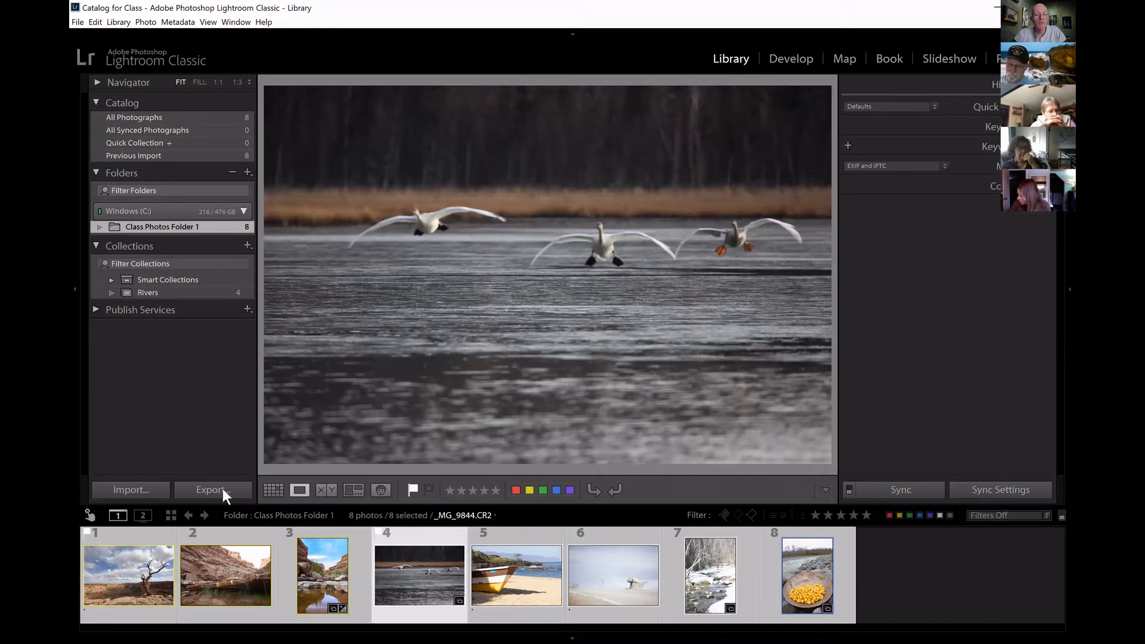
left_click(275, 489)
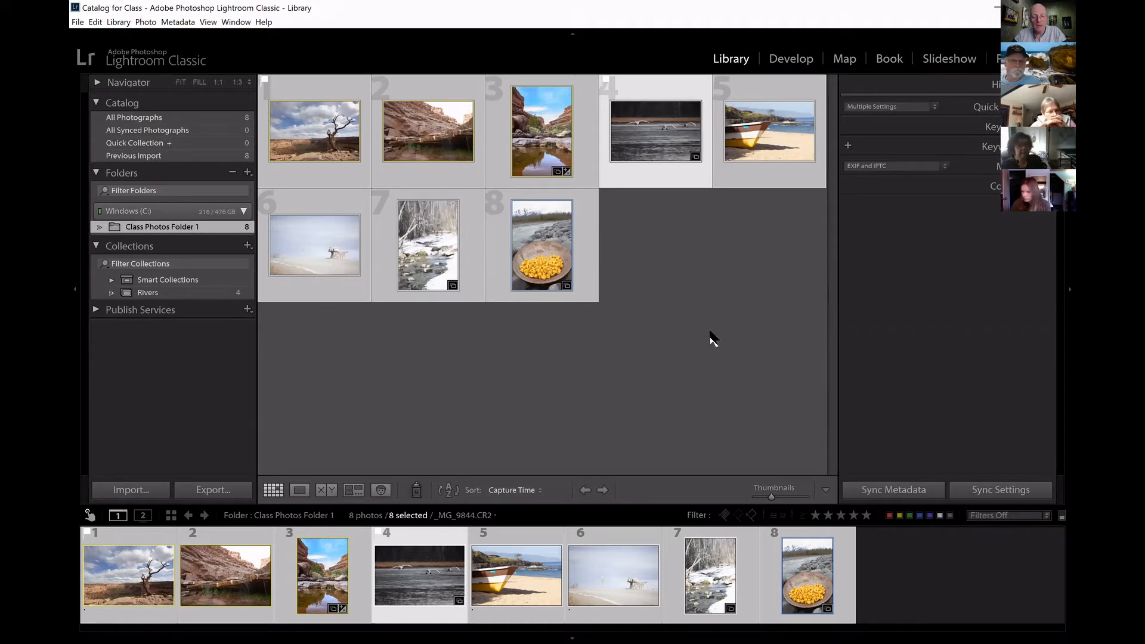
key("5")
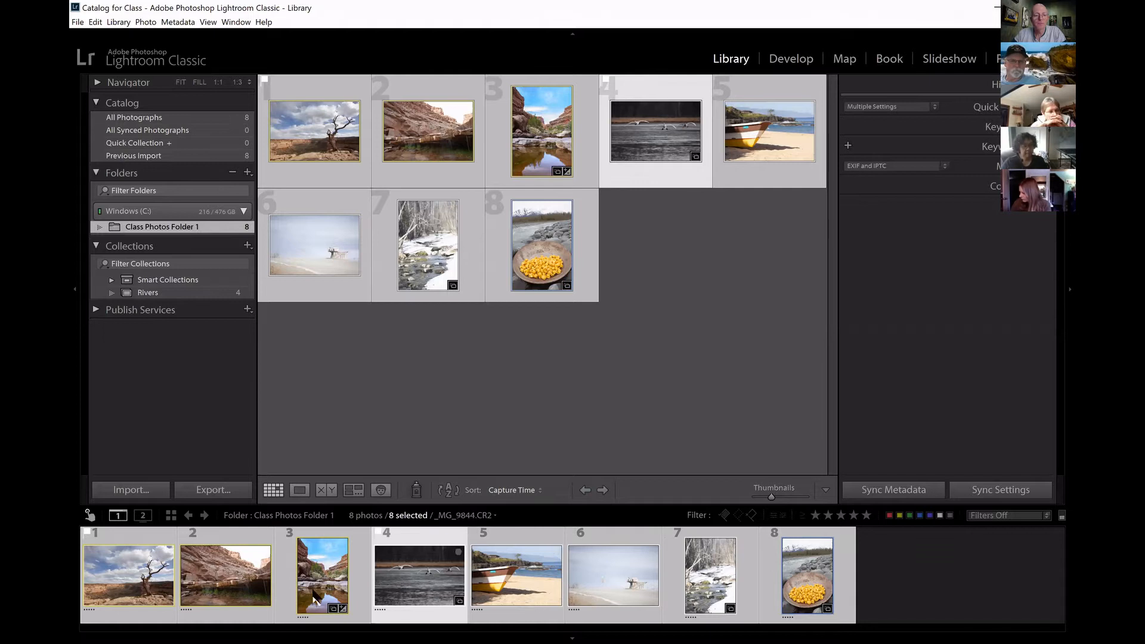
Cycle the grid view styles to the one with star ratings under the thumbnails, and clear the ratings of all selected photos.
key("j")
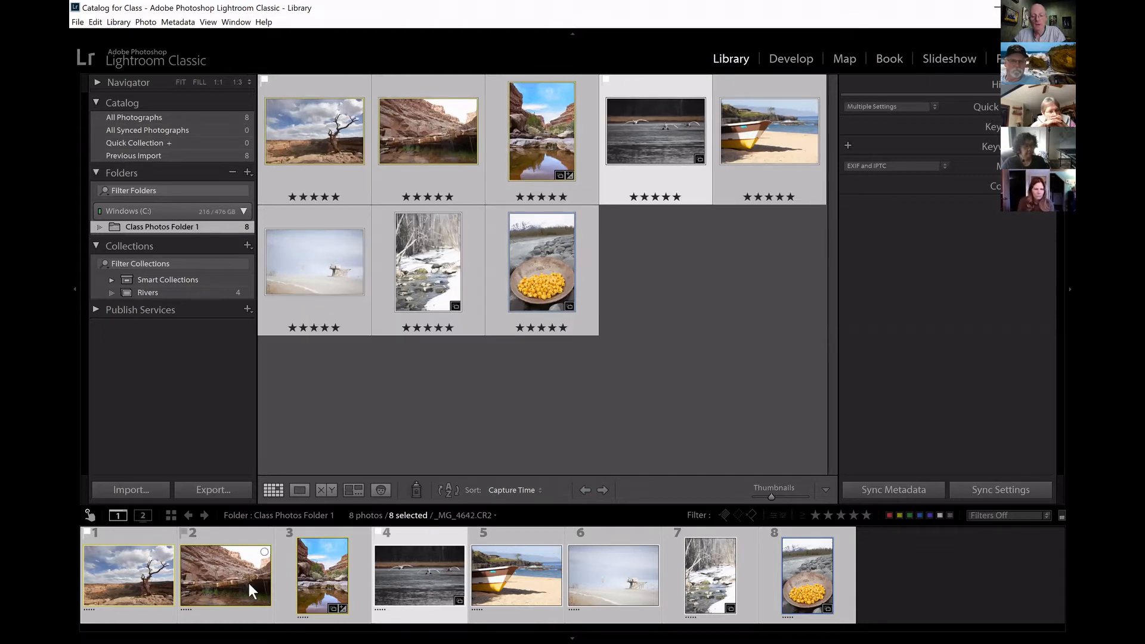
key("j")
key("j")
key("j")
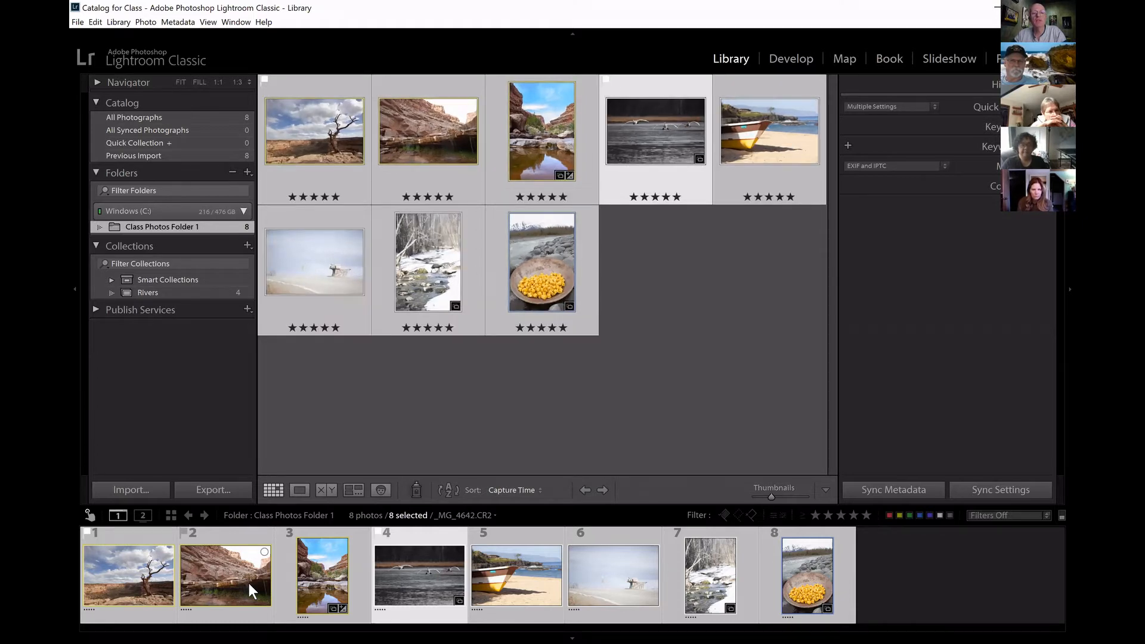
key("j")
key("j")
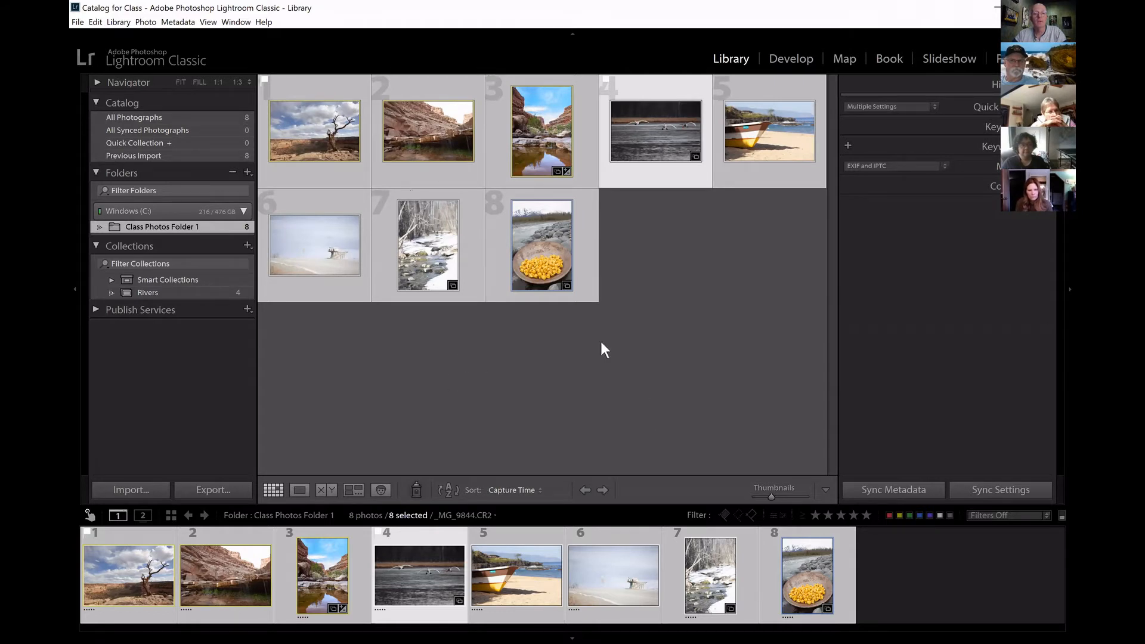
key("j")
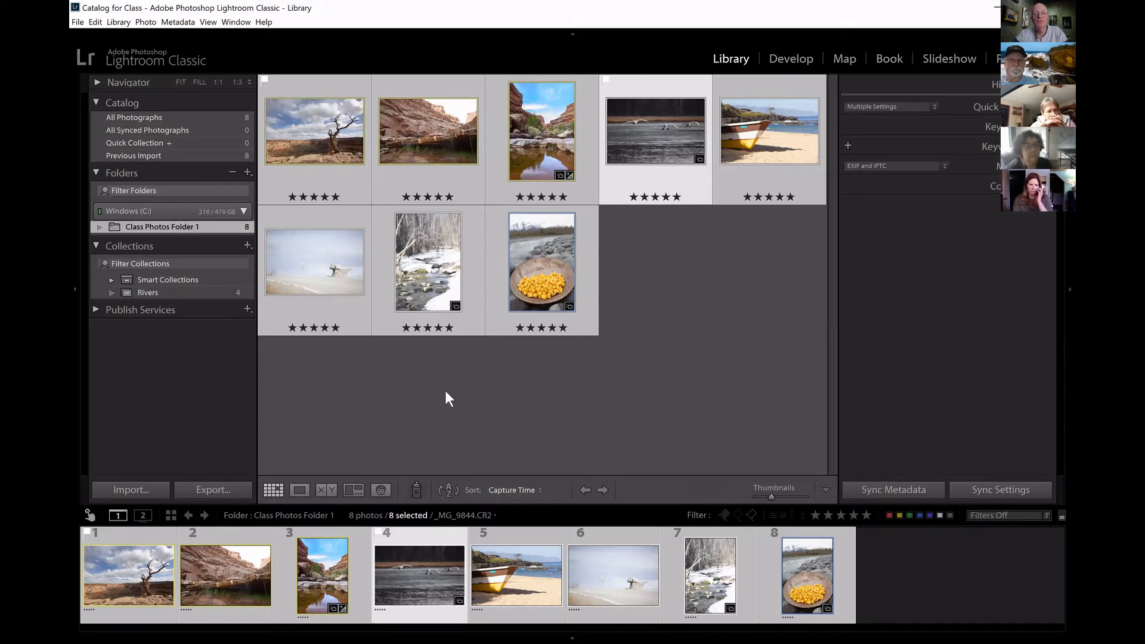
key("0")
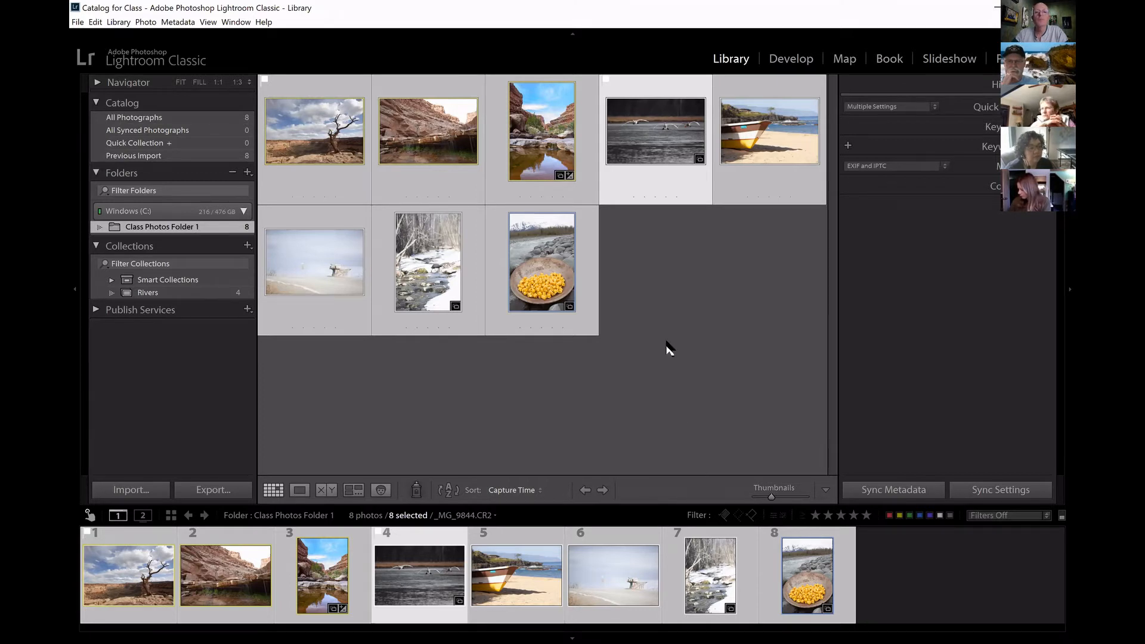
Display the Library Filter bar with its Attribute options and hide the bar again.
key("backslash")
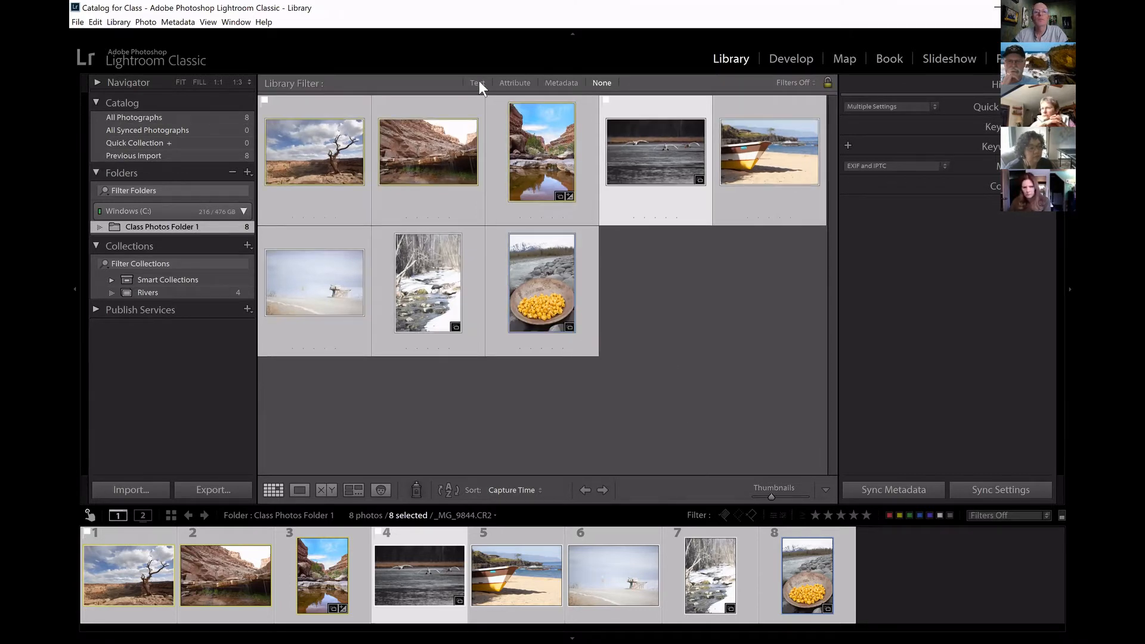
left_click(515, 82)
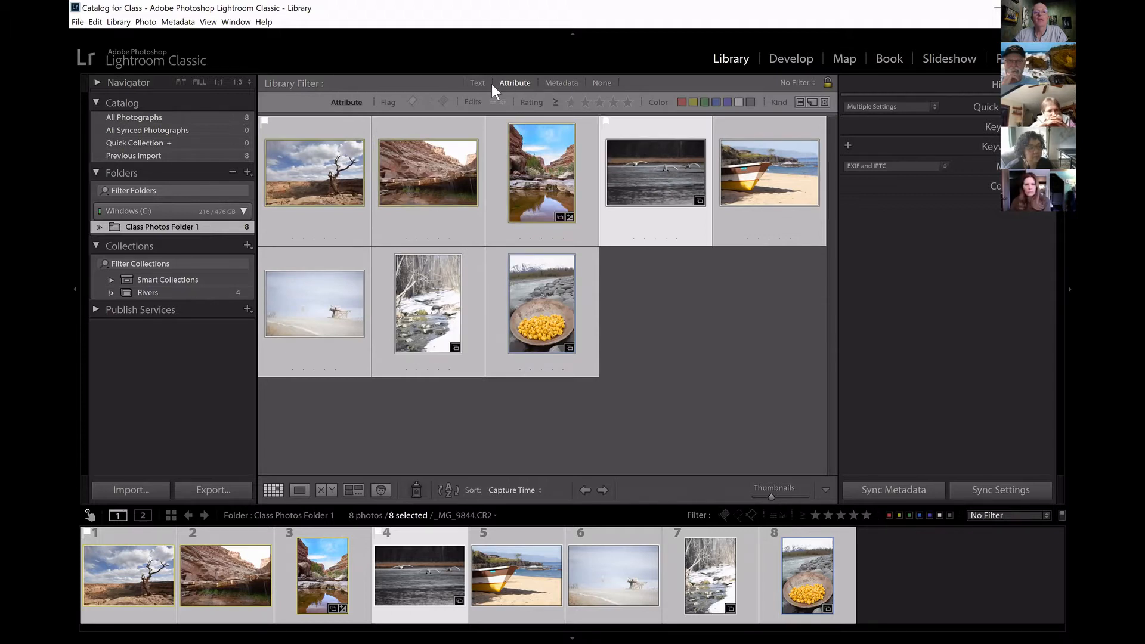
key("backslash")
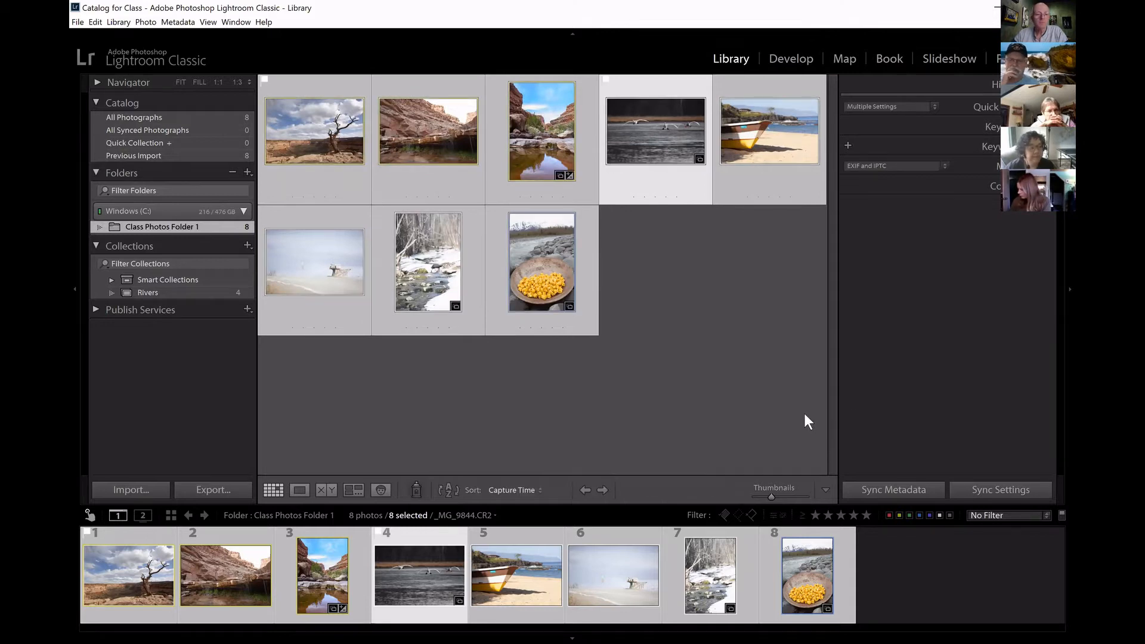
Set the rating of all selected photos to 4 stars and reset it to none.
right_click(417, 277)
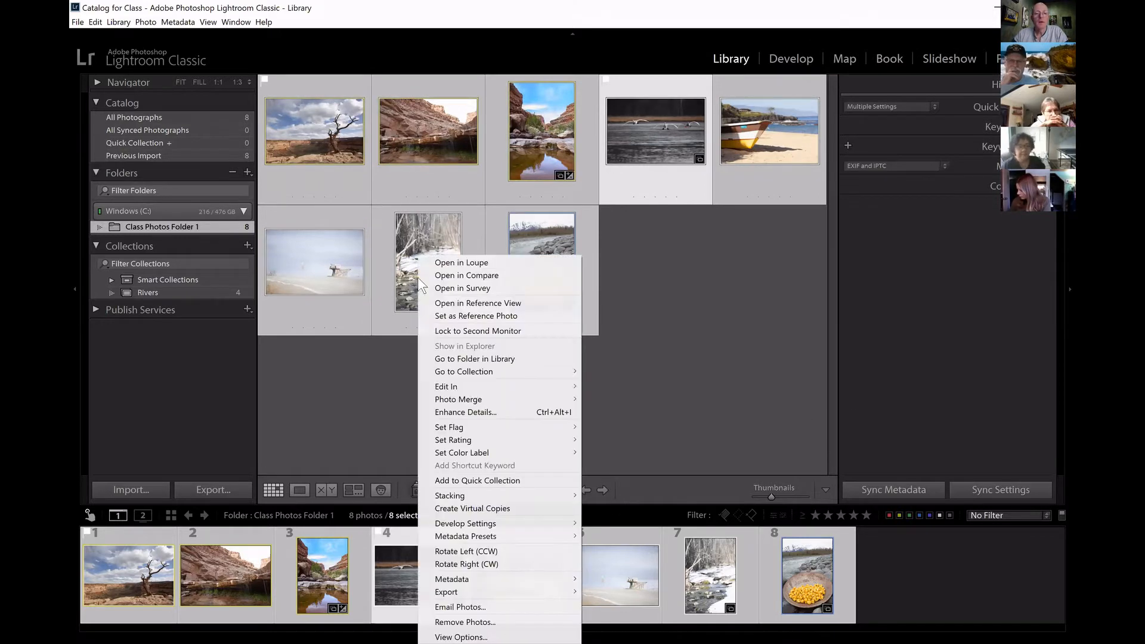
mouse_move(460, 443)
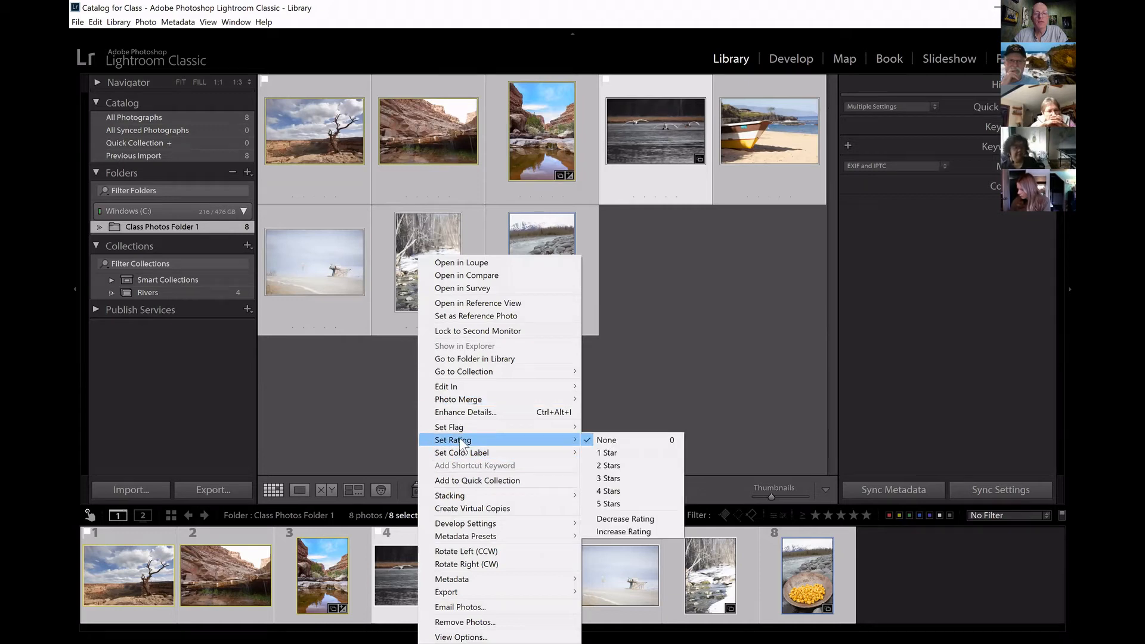
left_click(632, 492)
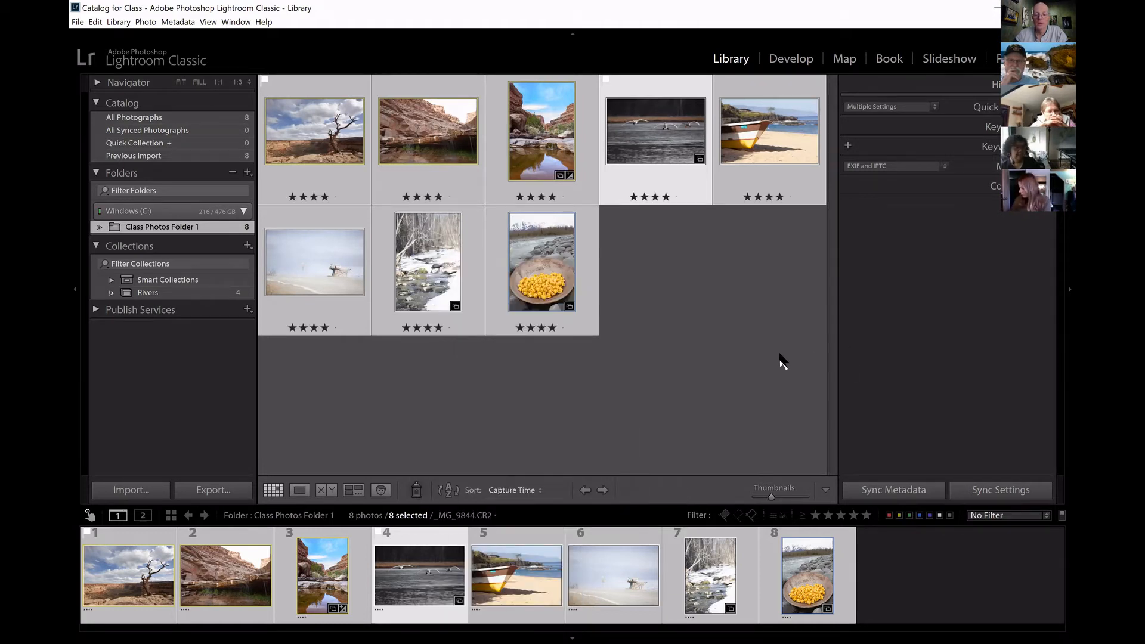
key("0")
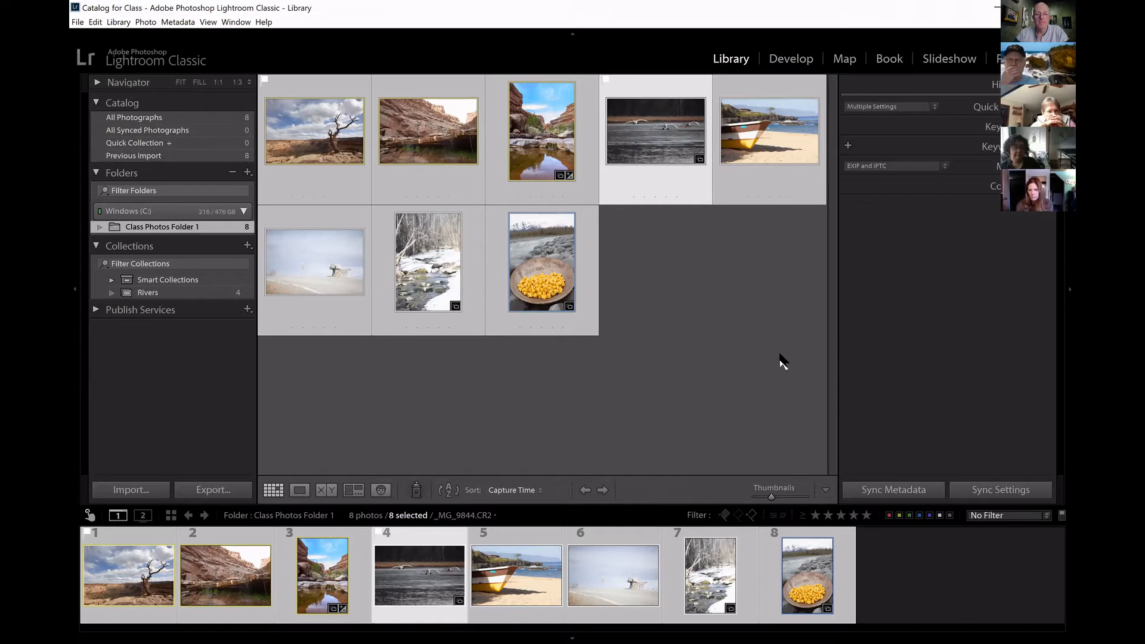
Reduce the selection to the swans photo only and undo that selection change.
left_click(447, 535)
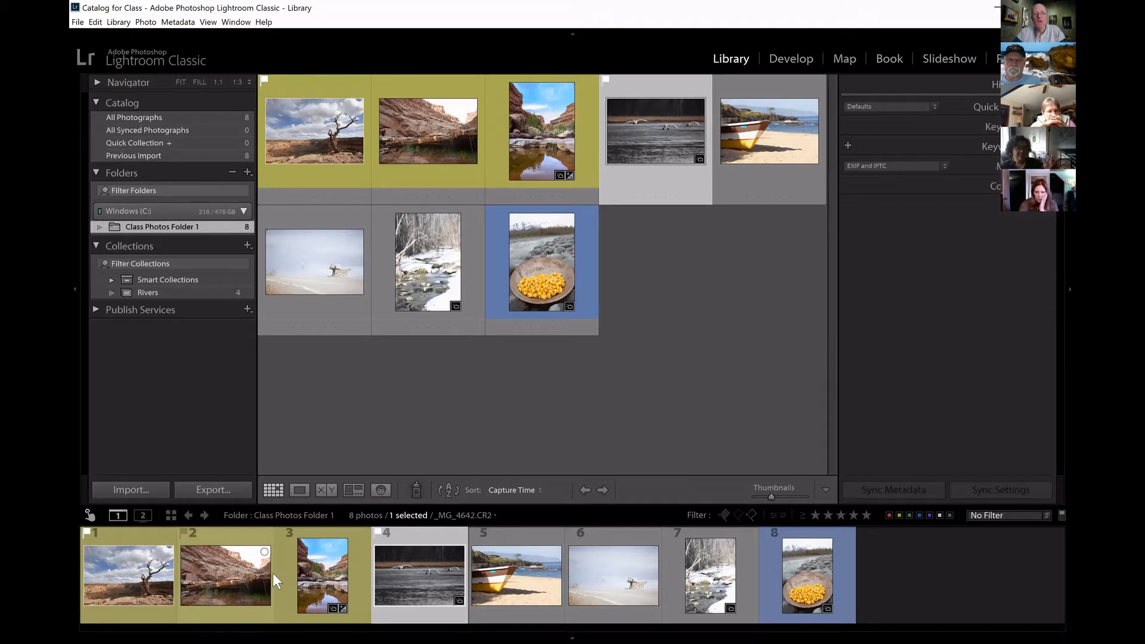
key("ctrl+z")
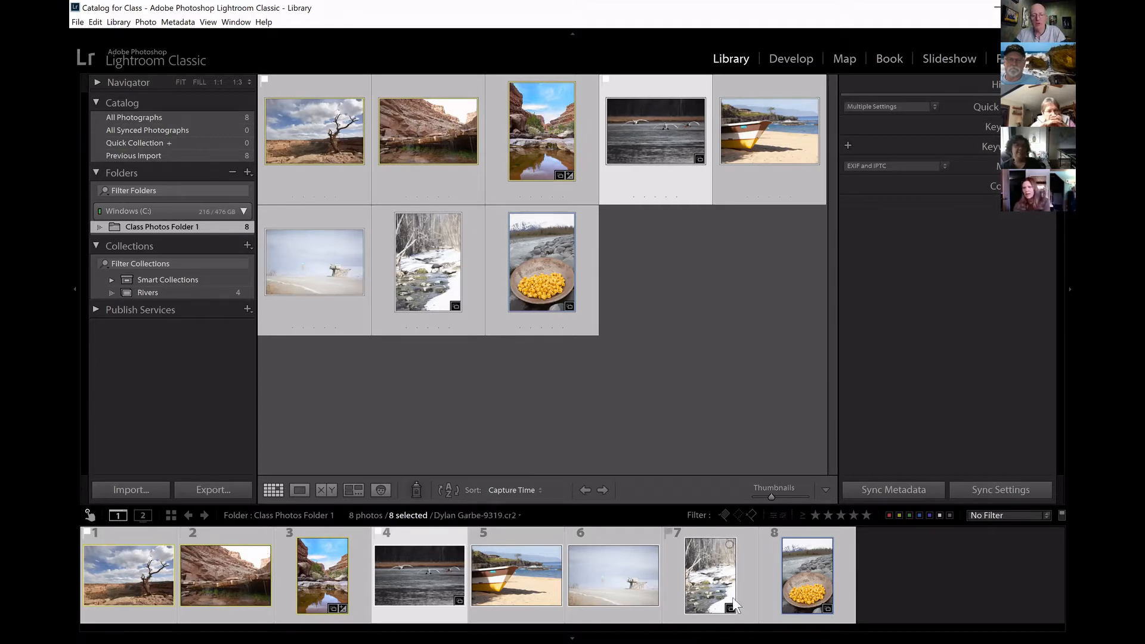
Rate all selected photos five stars, trying a reset of the ratings to zero and undoing the reset.
key("5")
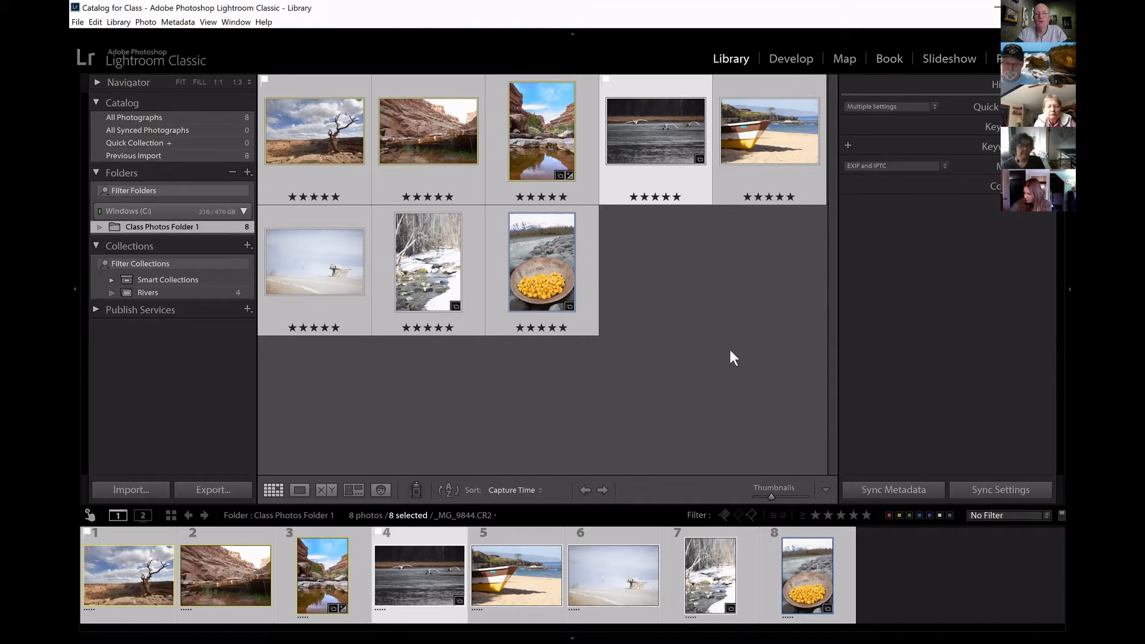
key("0")
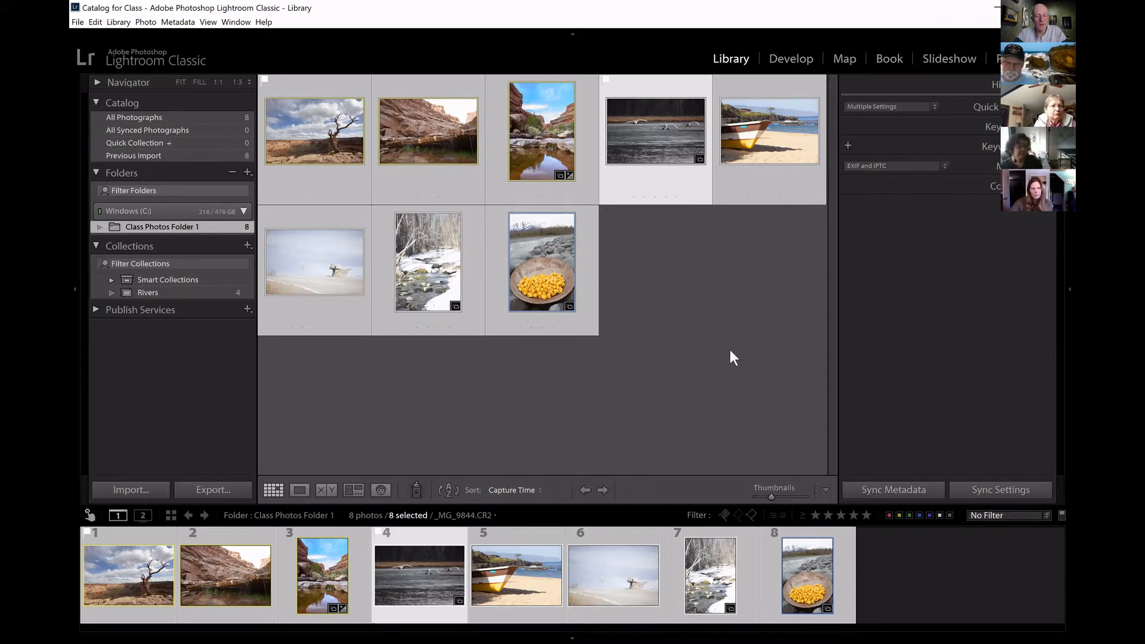
key("ctrl+z")
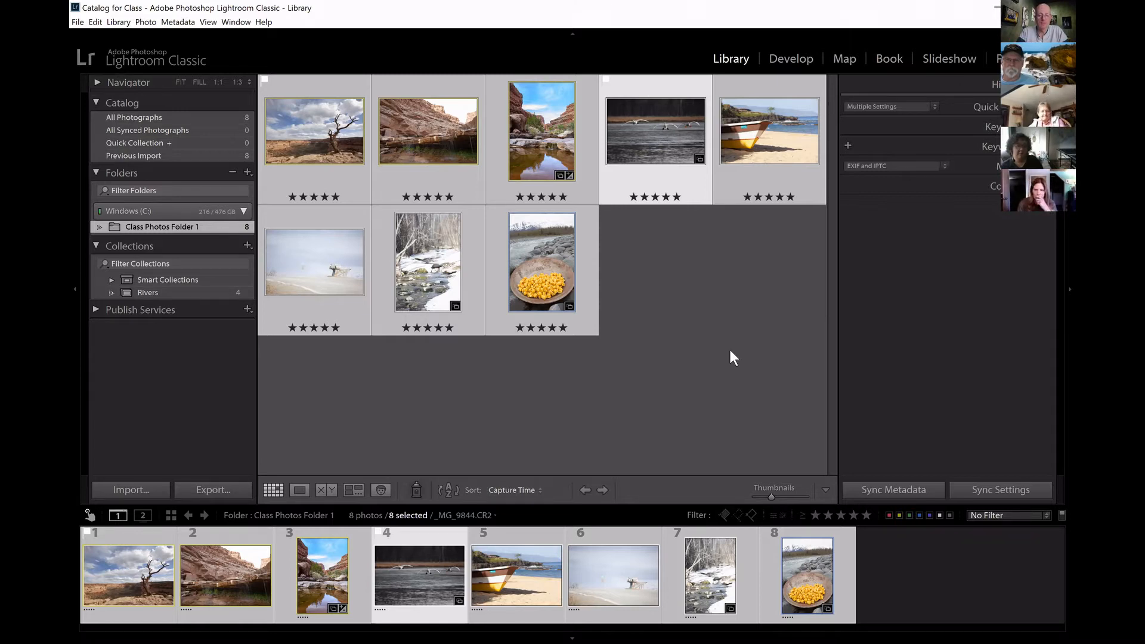
Clear the star ratings of all selected photos and enlarge the filmstrip thumbnails.
key("0")
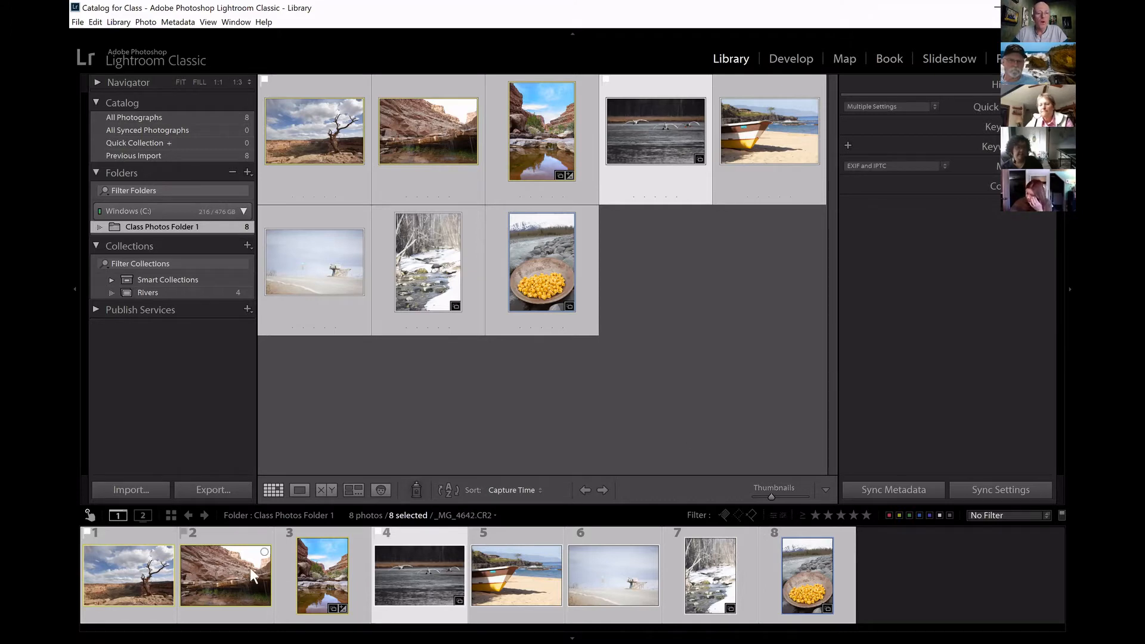
left_click_drag(561, 504, 567, 369)
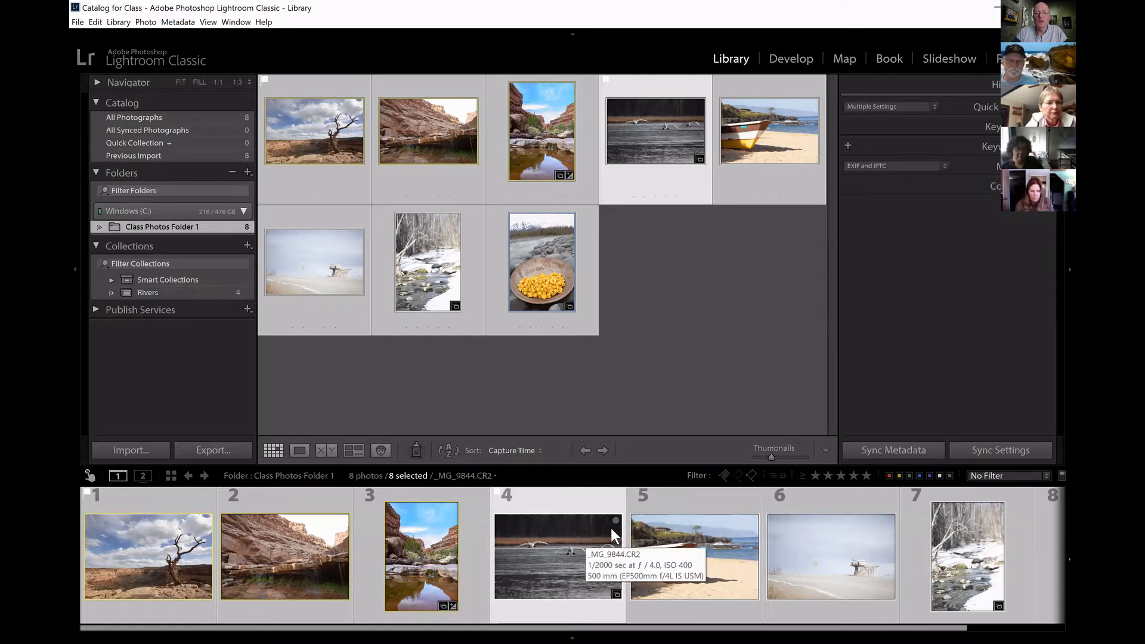
Try adding all eight selected photos to the Quick Collection and undo the addition.
key("b")
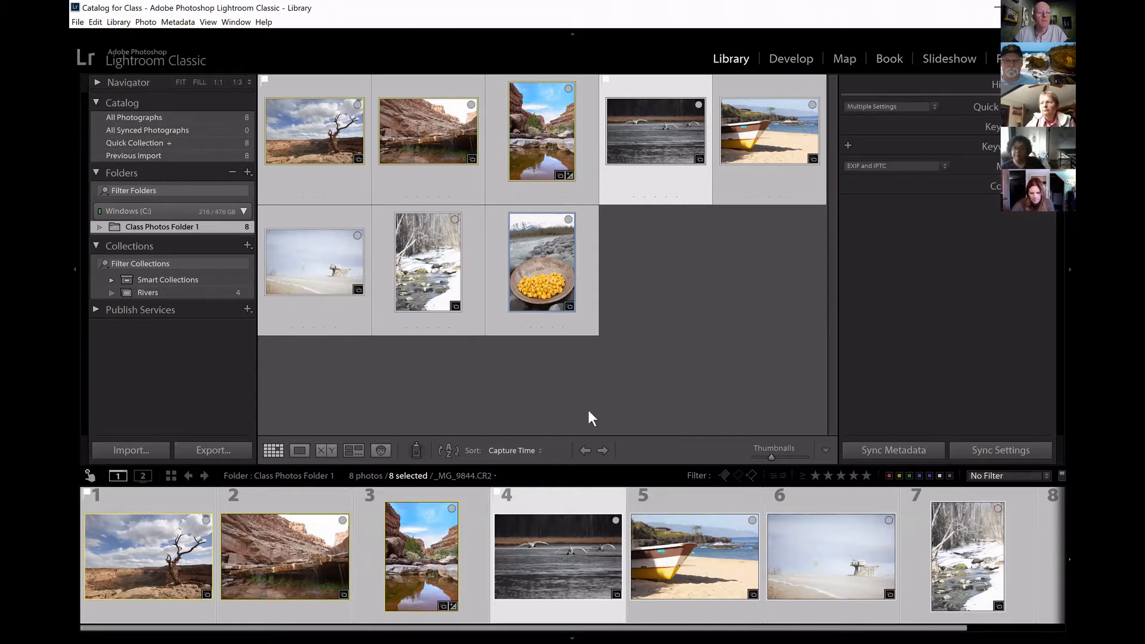
left_click(112, 280)
left_click(113, 278)
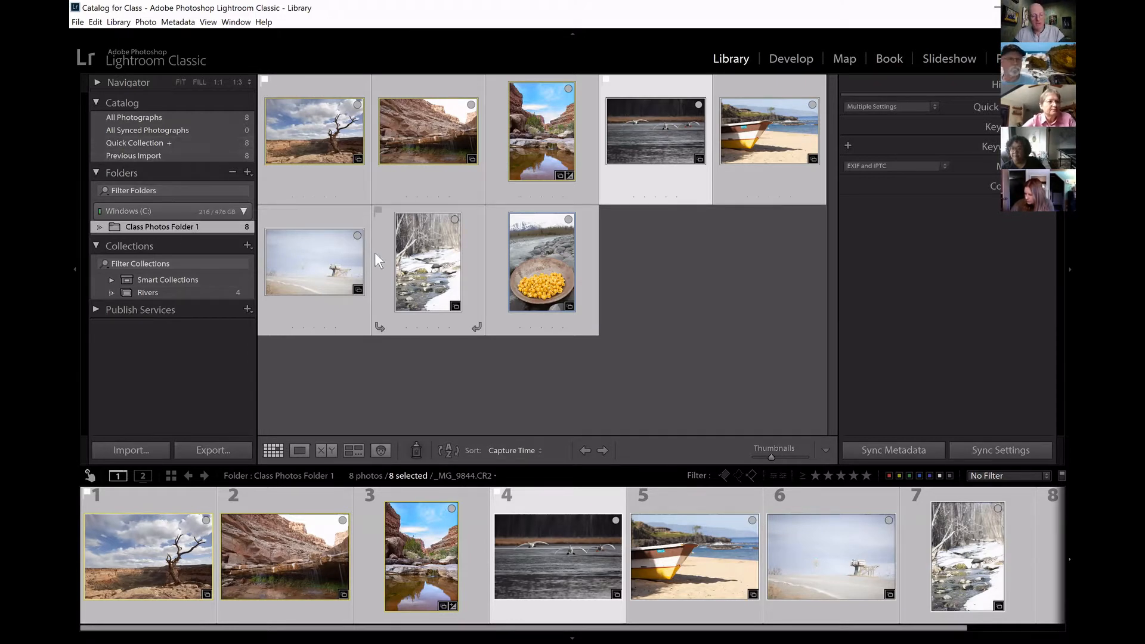
key("ctrl+z")
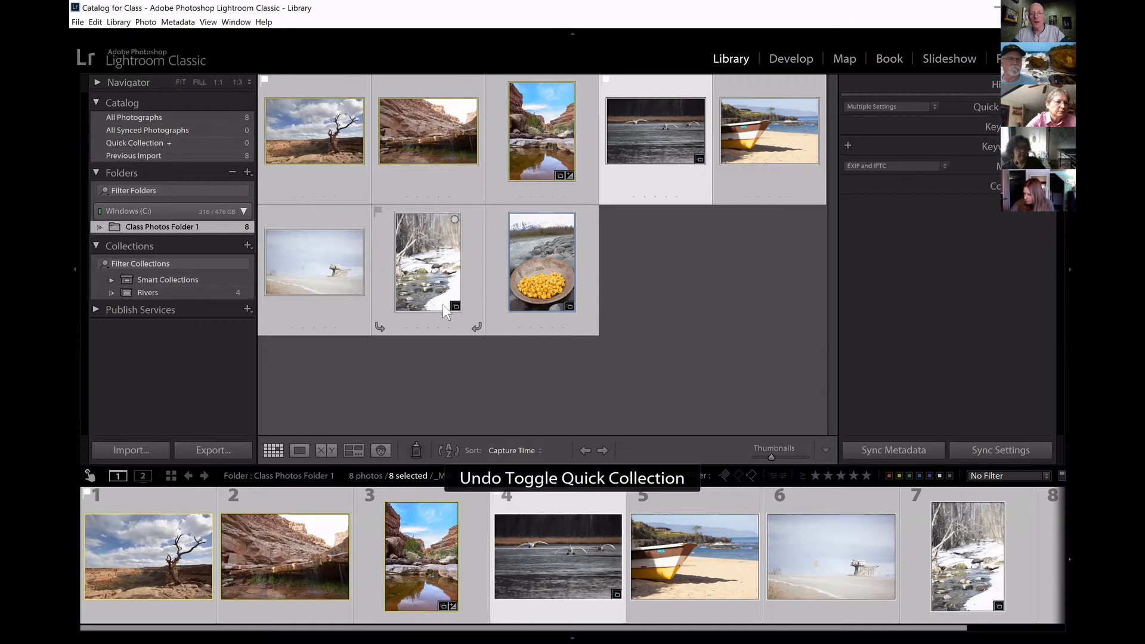
Add the swans photo, the second canyon photo and the pale misty landscape photo to the Quick Collection.
left_click(570, 498)
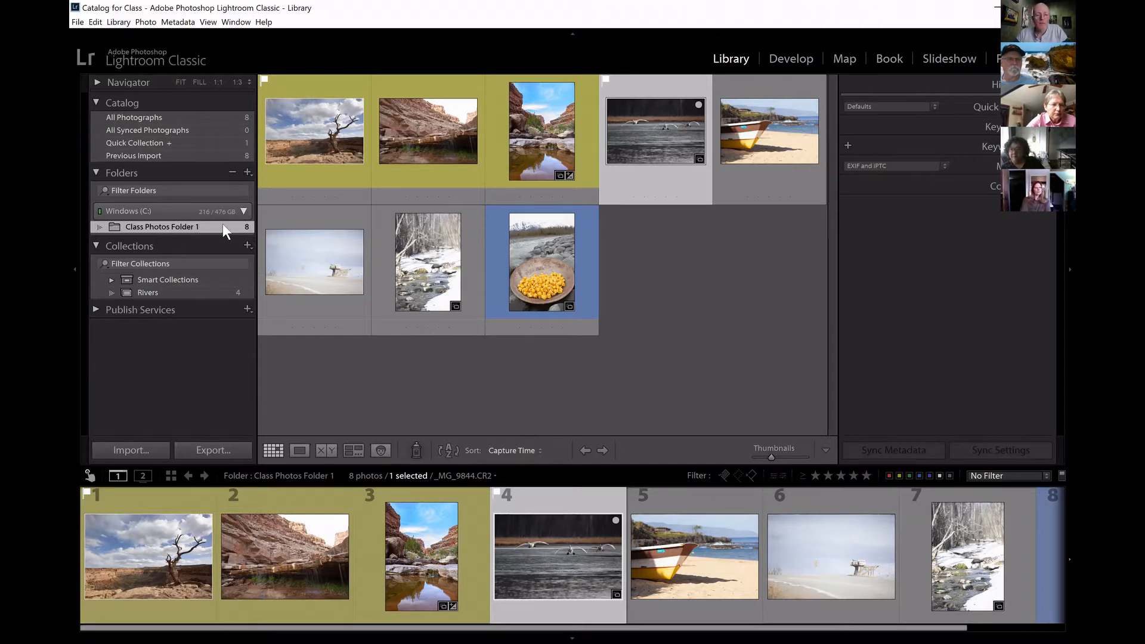
left_click(342, 520)
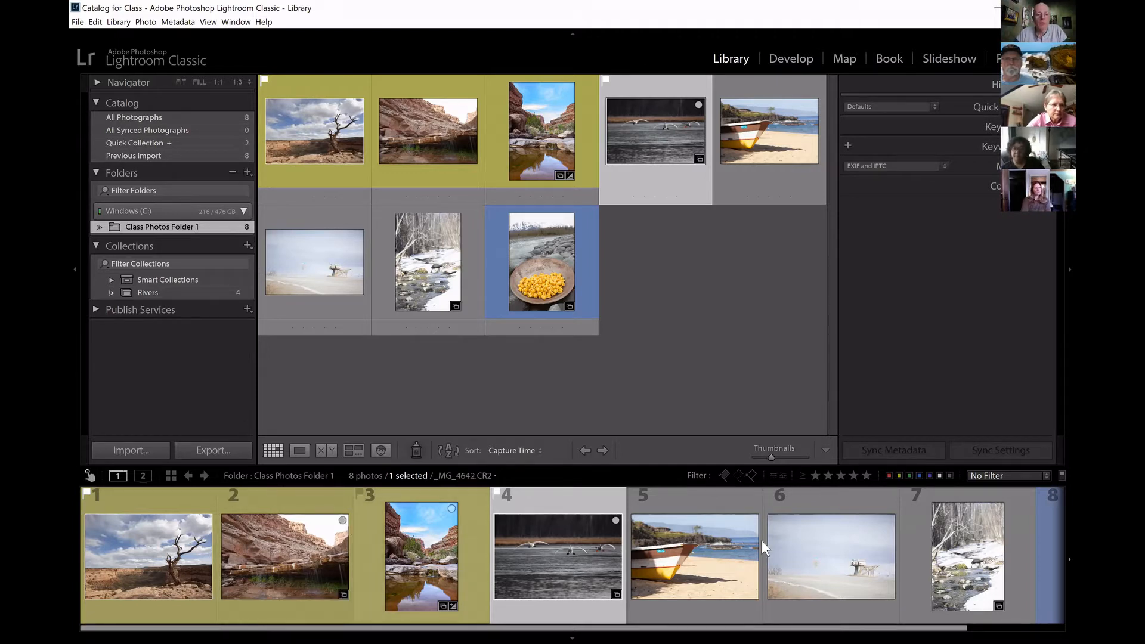
left_click(888, 520)
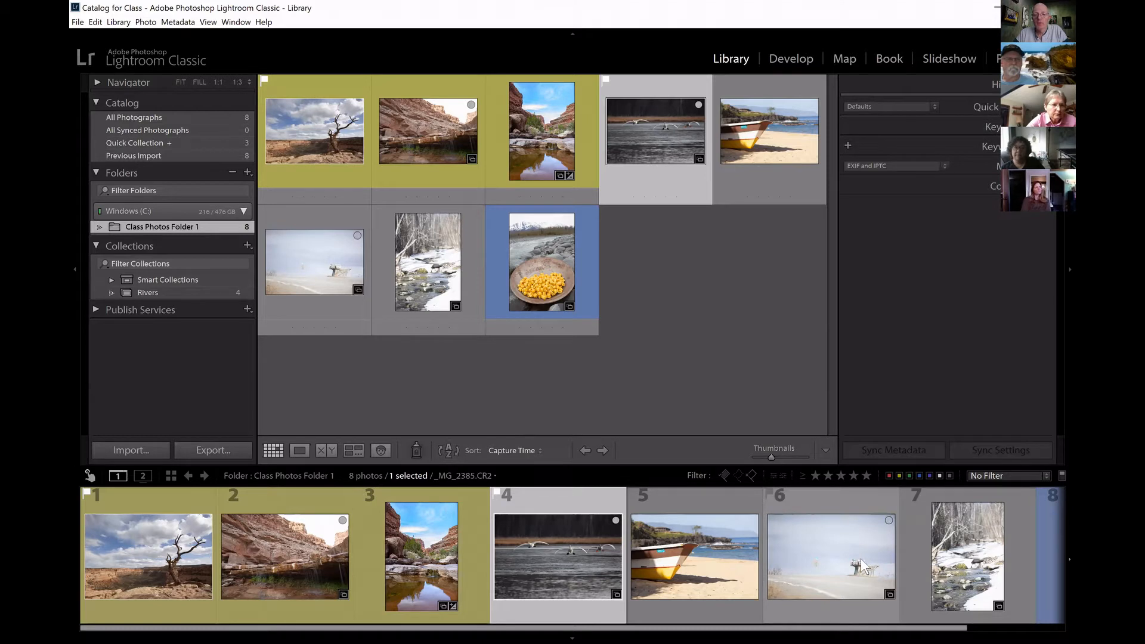
Display the Quick Collection and save it as a collection named with a person's first name, clearing the Quick Collection after saving.
left_click(171, 143)
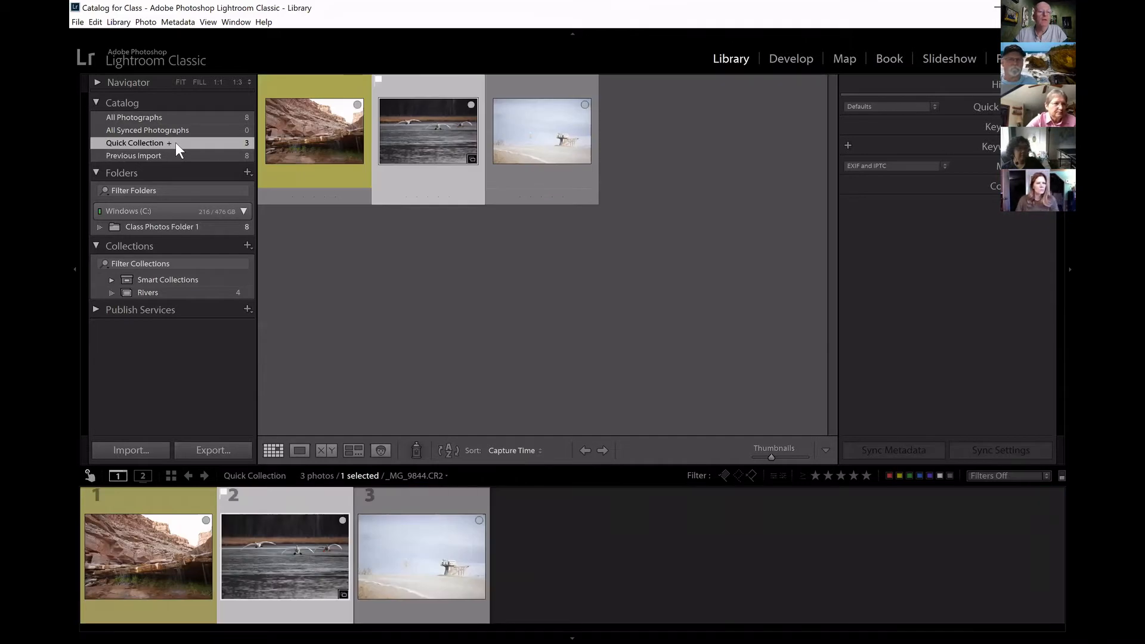
right_click(171, 141)
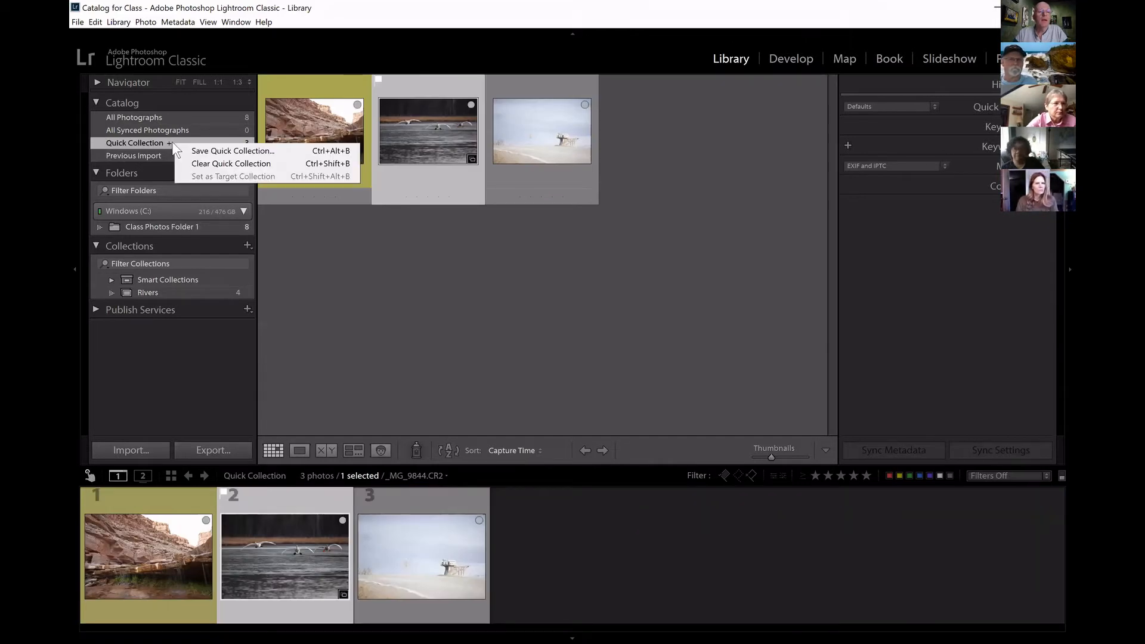
left_click(231, 151)
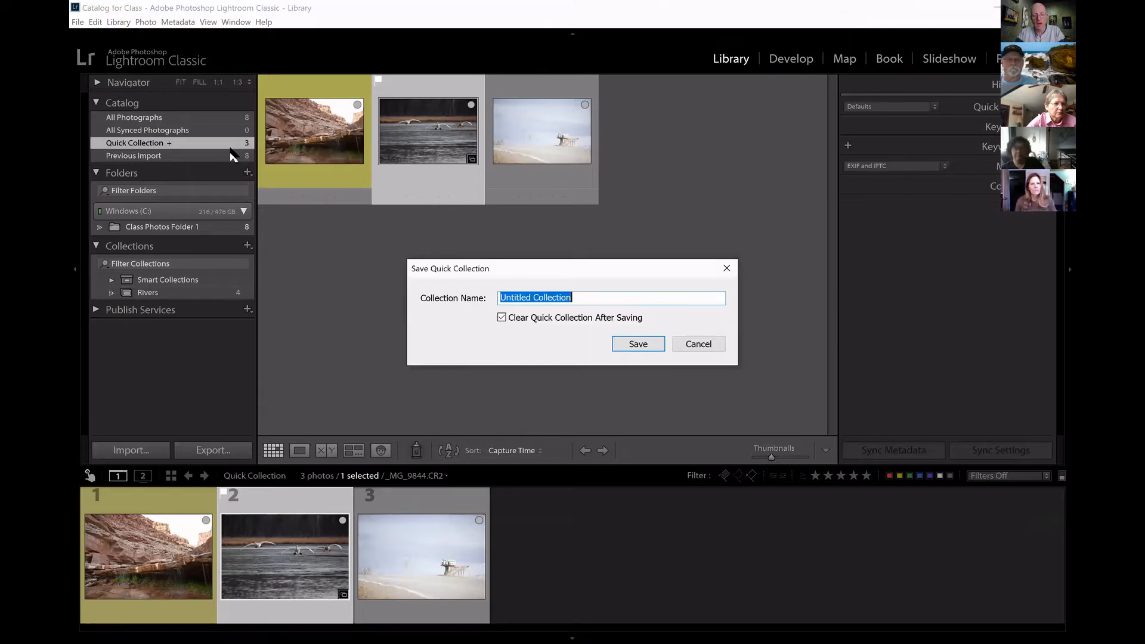
type("Frank")
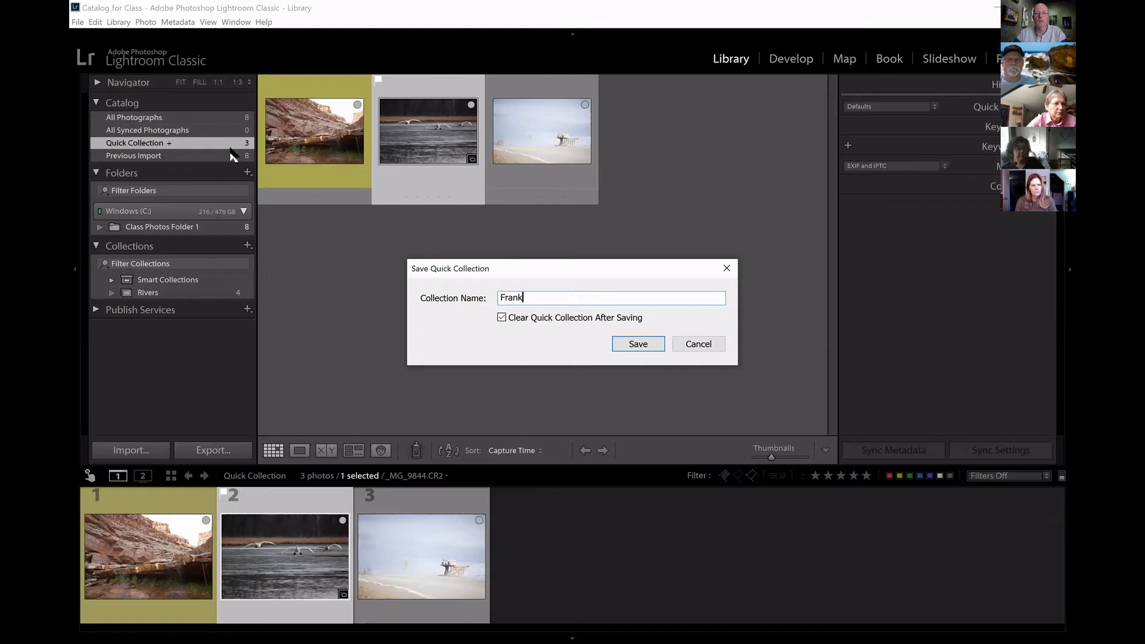
left_click(637, 345)
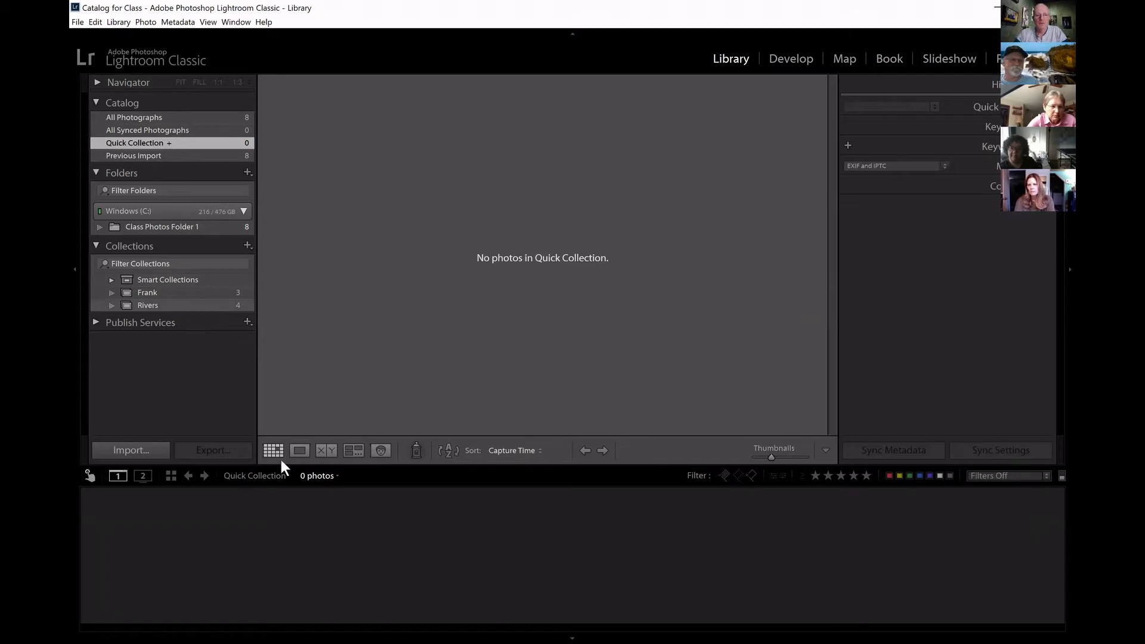
Compare the photos in the Rivers collection, Class Photos Folder 1 and the newly saved collection.
left_click(189, 307)
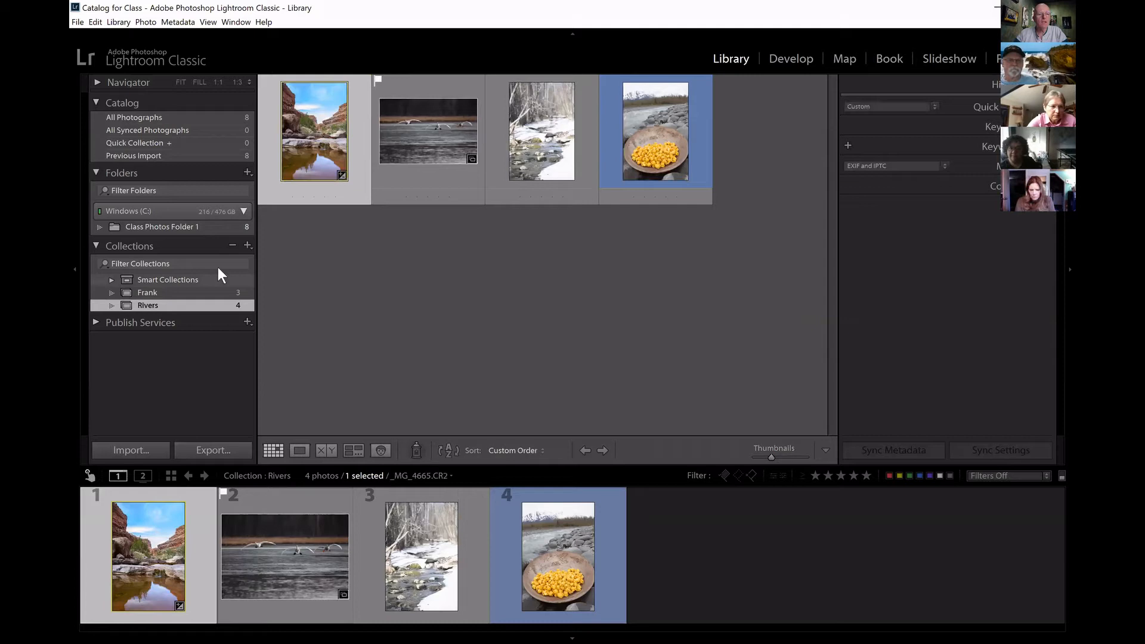
left_click(218, 226)
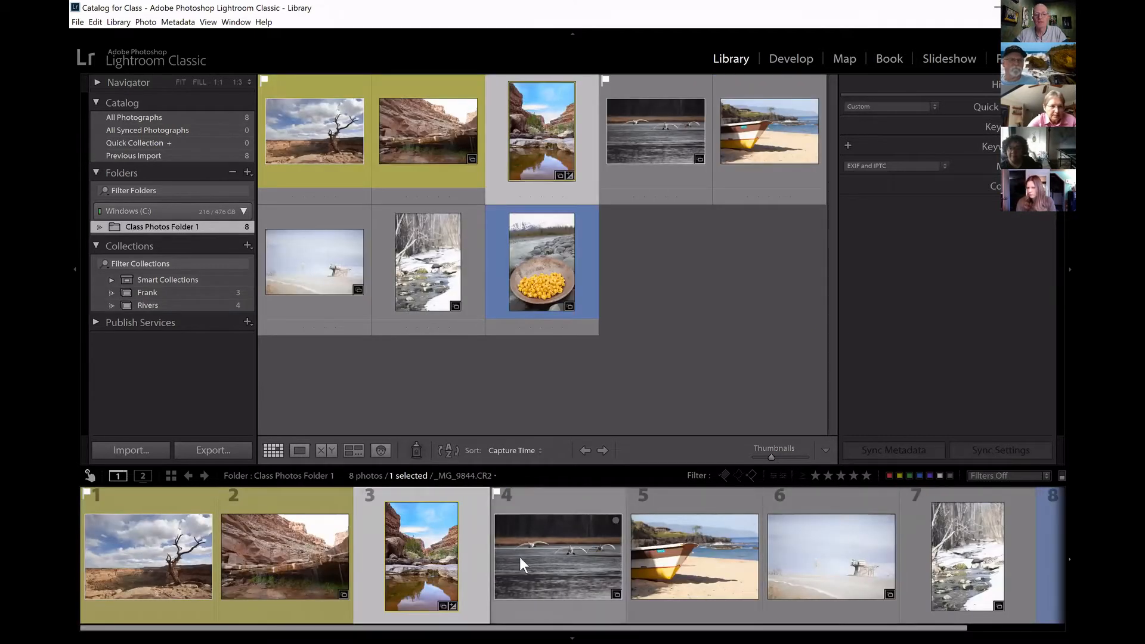
left_click(707, 399)
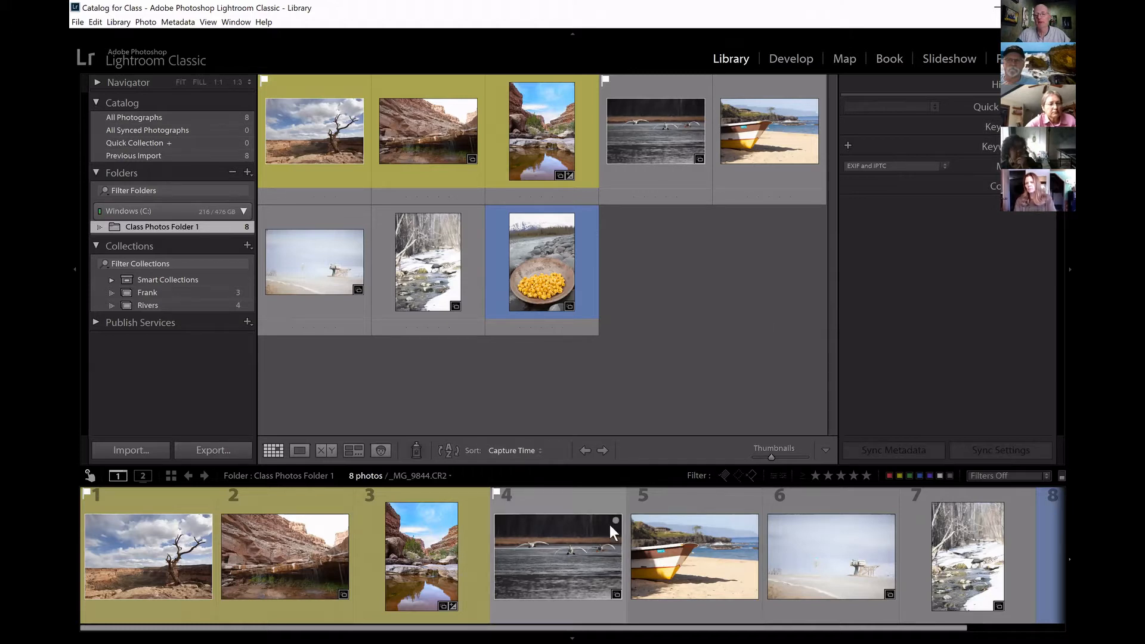
mouse_move(524, 539)
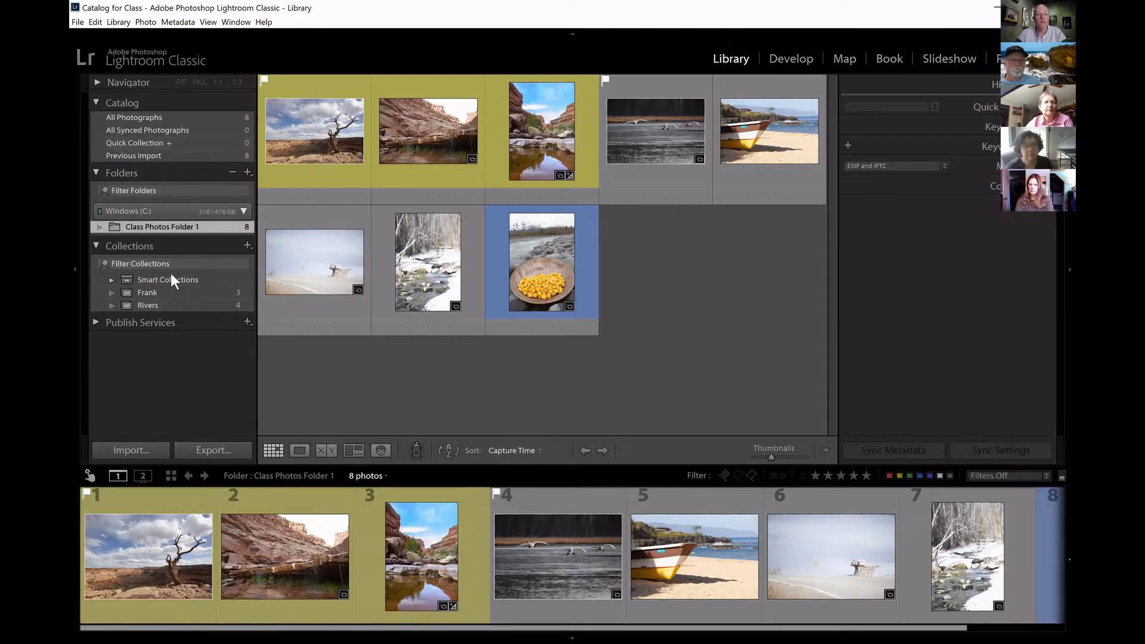
left_click(179, 292)
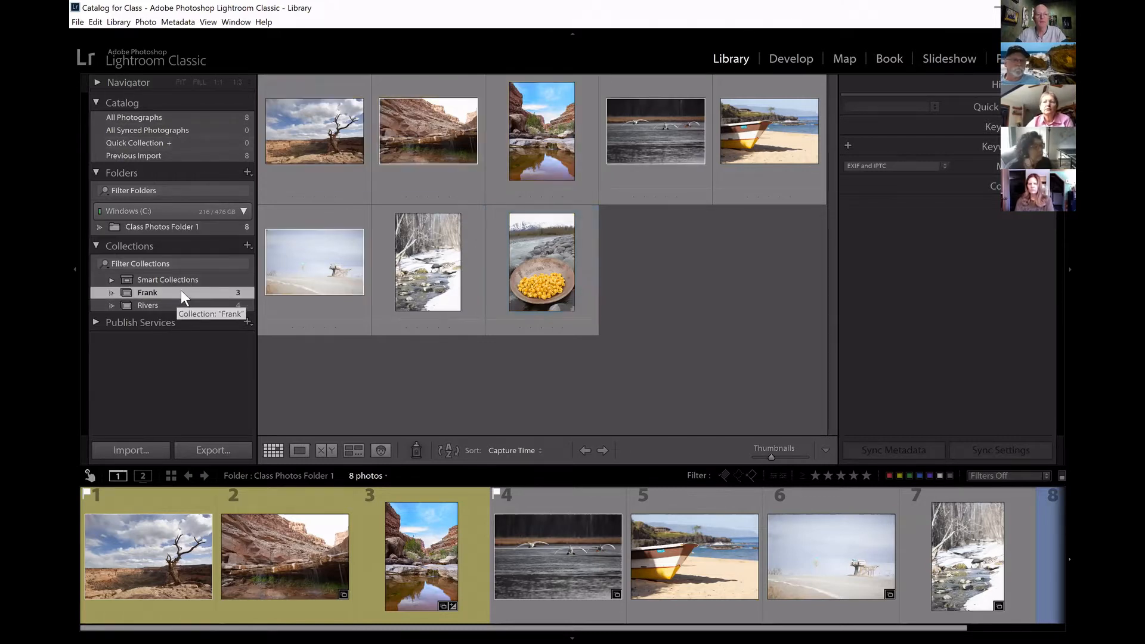
left_click(180, 306)
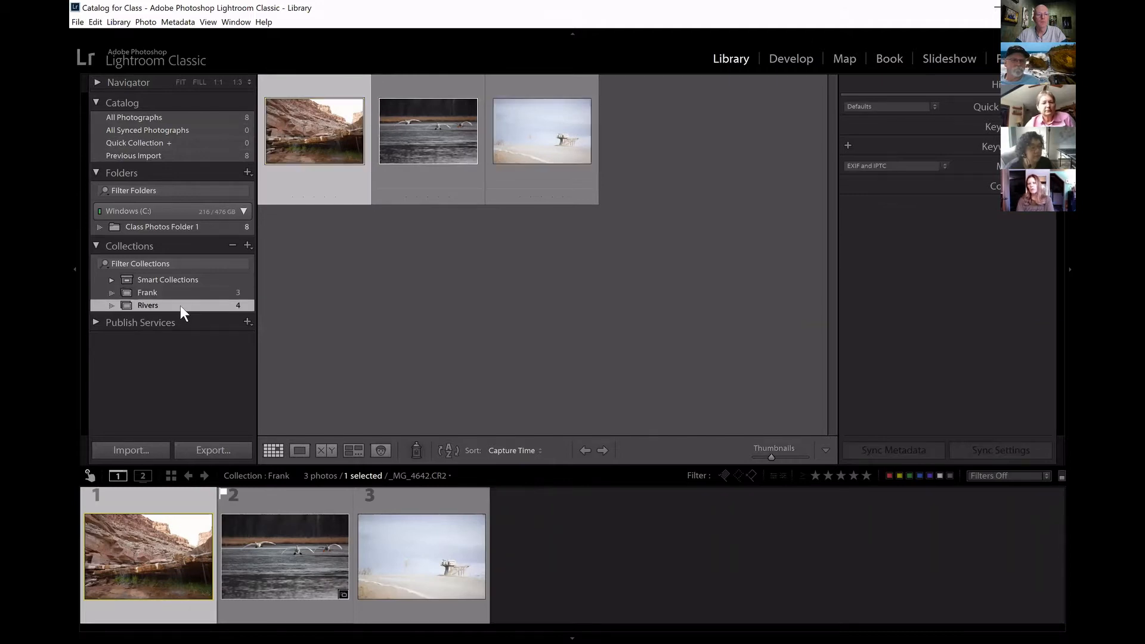
left_click(183, 293)
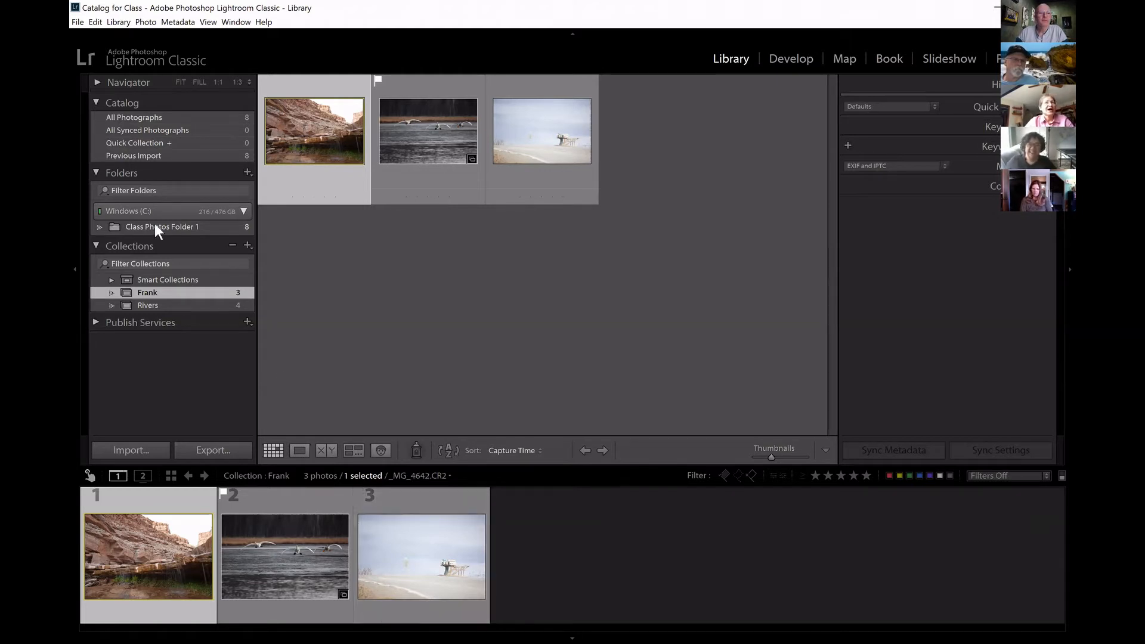
Check the contents of the Quick Collection and its save and clear options.
left_click(180, 143)
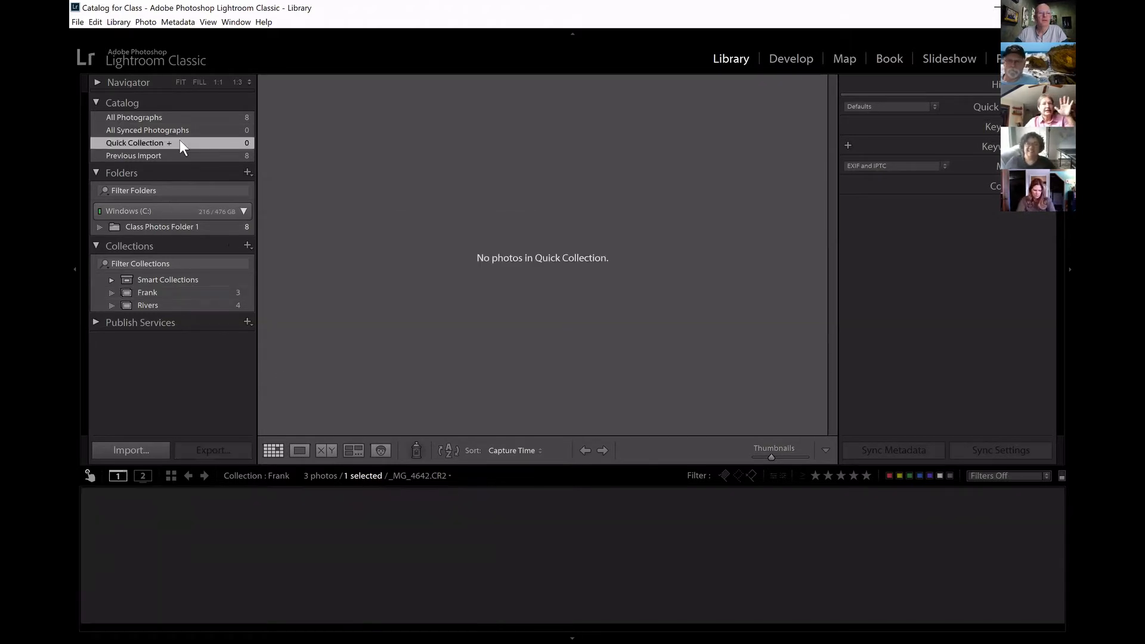
right_click(180, 149)
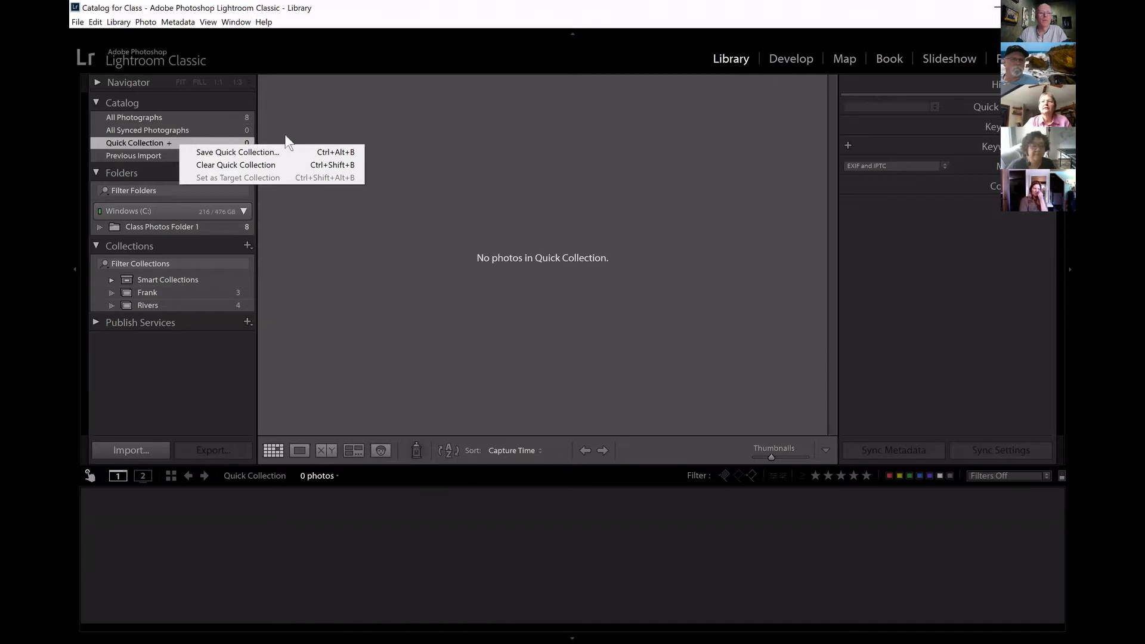
left_click(411, 131)
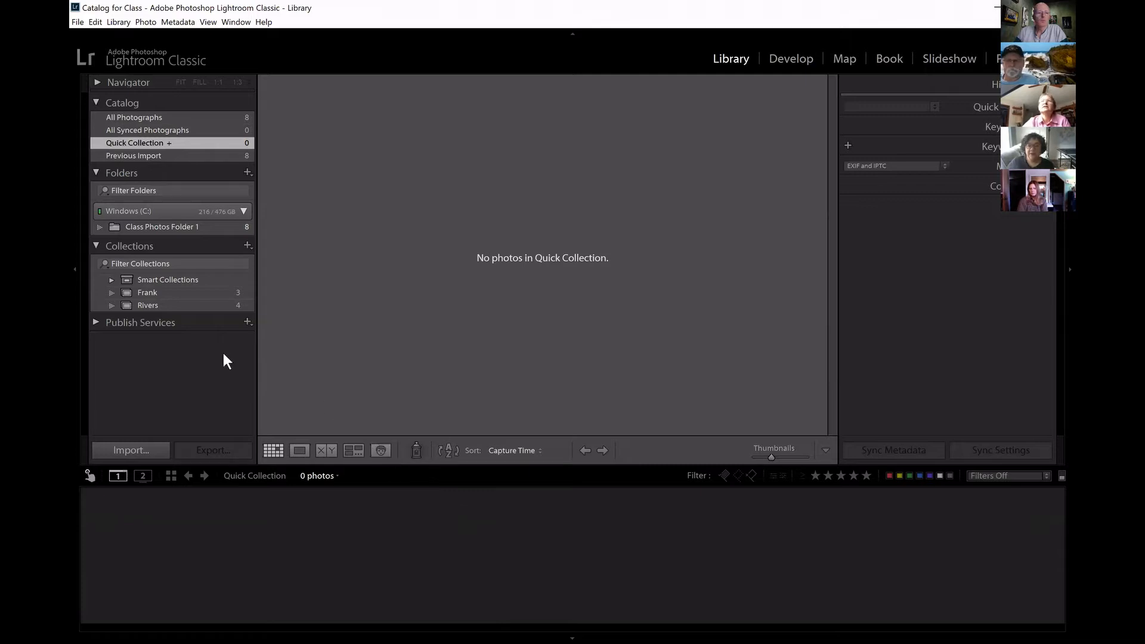
From Class Photos Folder 1, add the dead tree, canyon pool, beached boat and snowy creek photos to the Quick Collection.
left_click(176, 227)
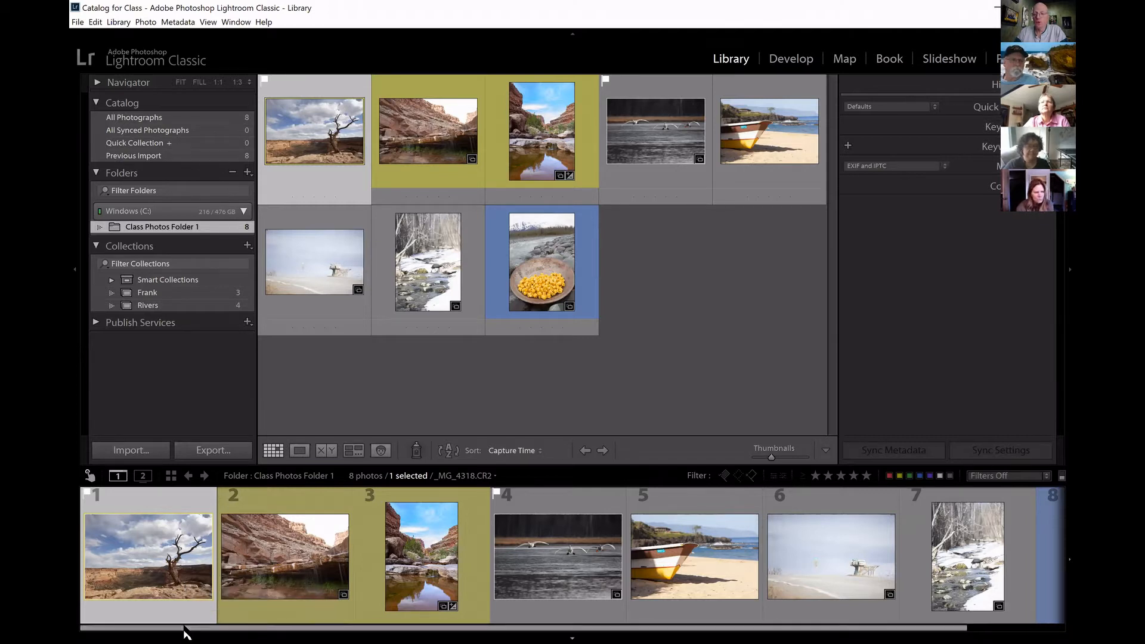
left_click(206, 519)
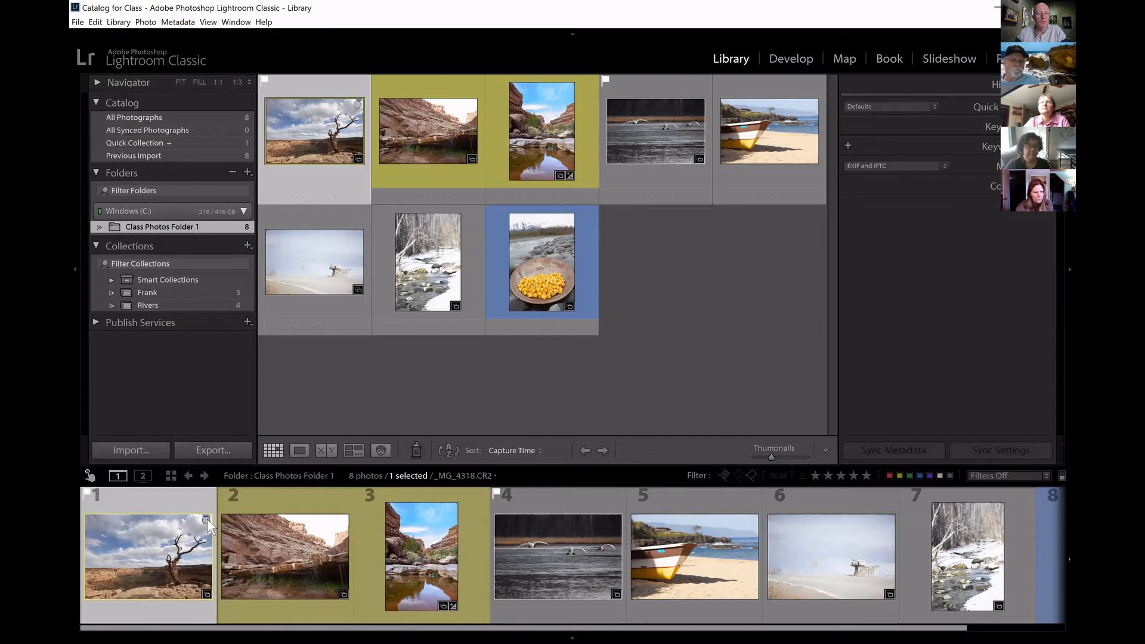
left_click(452, 508)
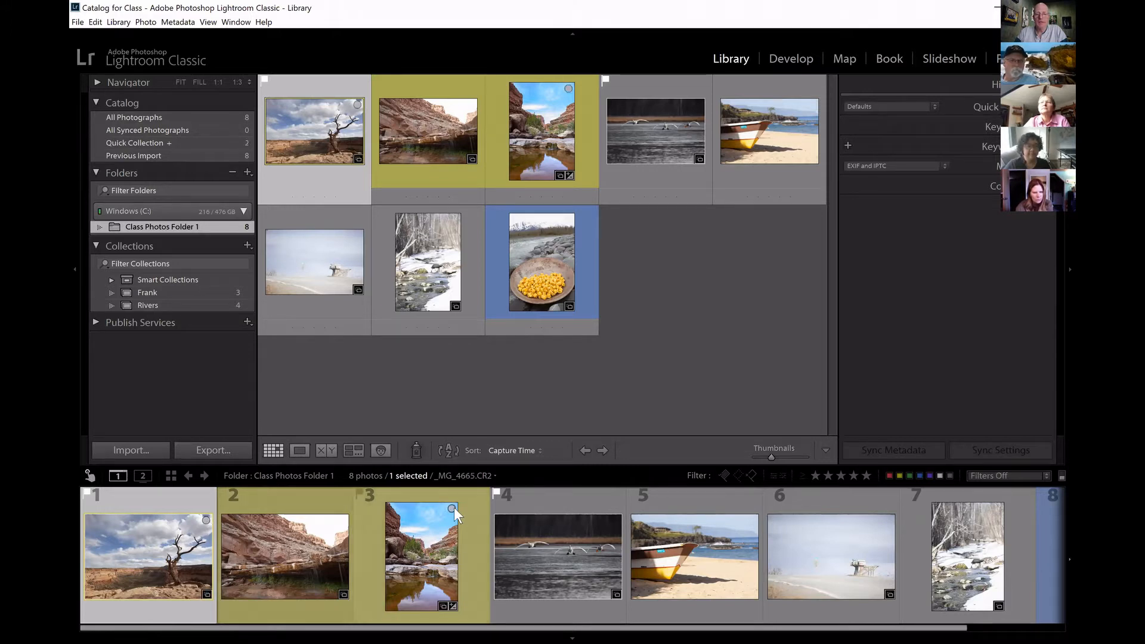
left_click(754, 520)
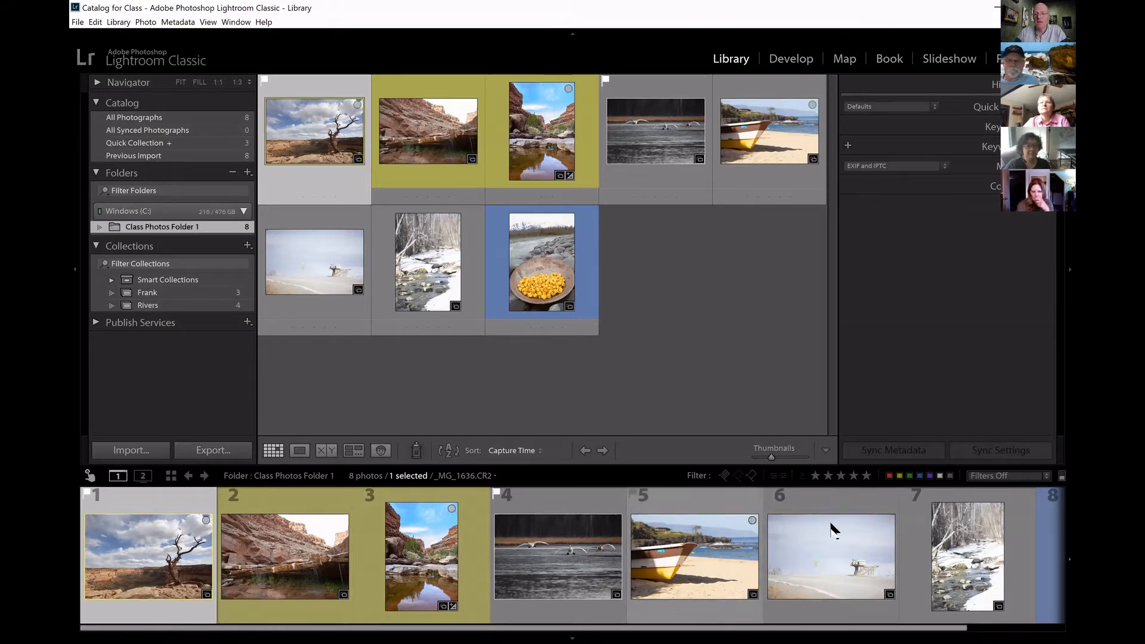
left_click(997, 508)
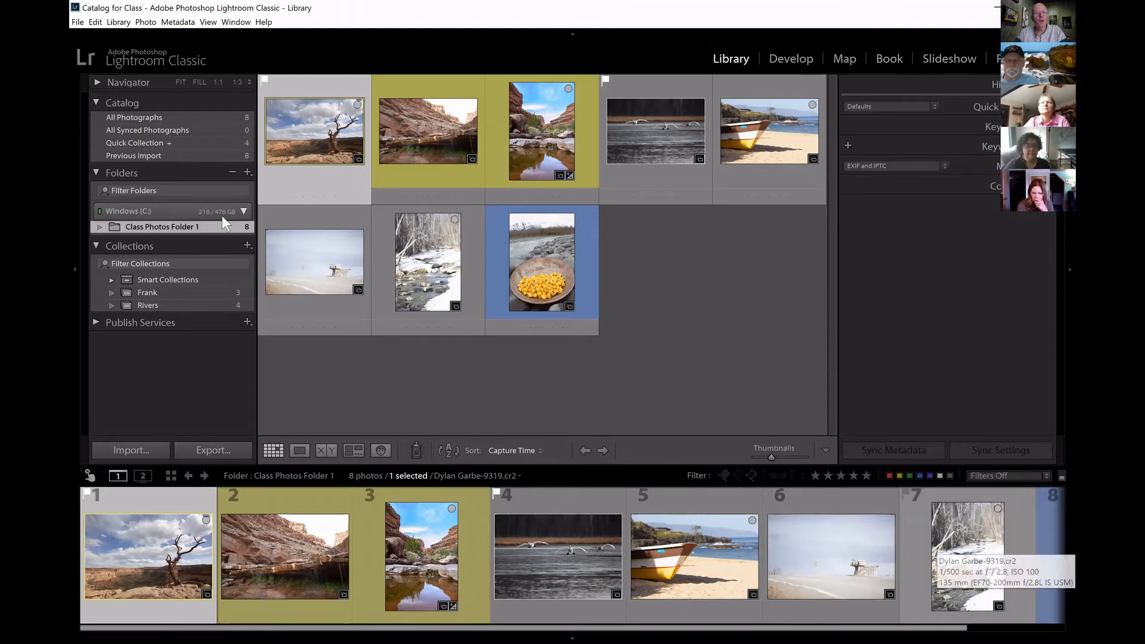
Save the Quick Collection as a collection named Trees, clearing it after saving, and display the Trees collection.
right_click(156, 143)
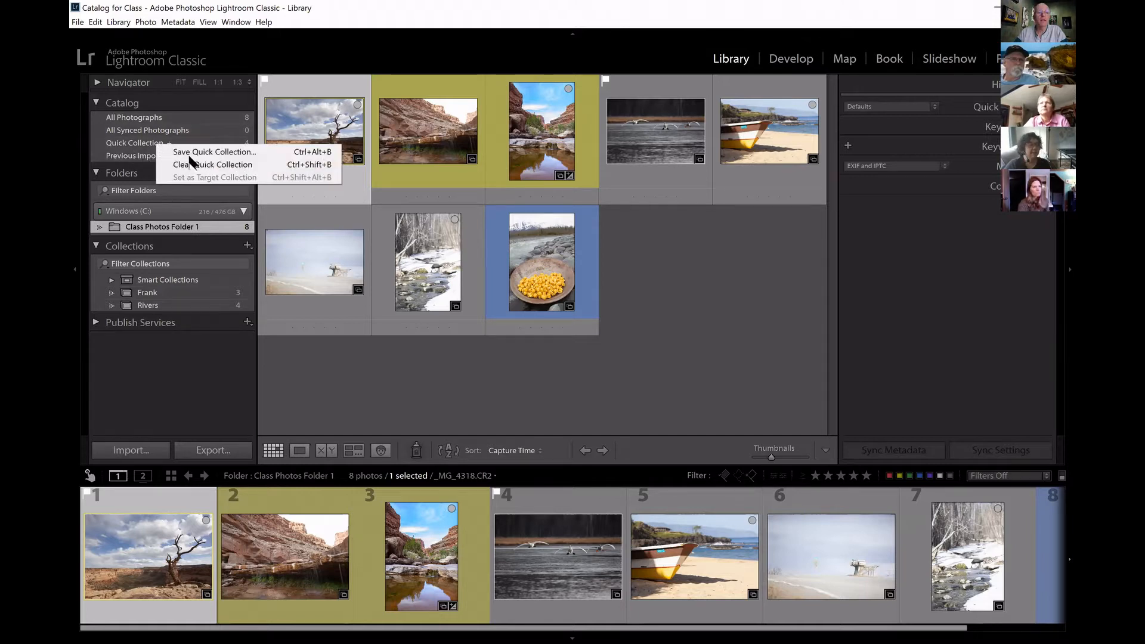
left_click(222, 153)
type("Trees")
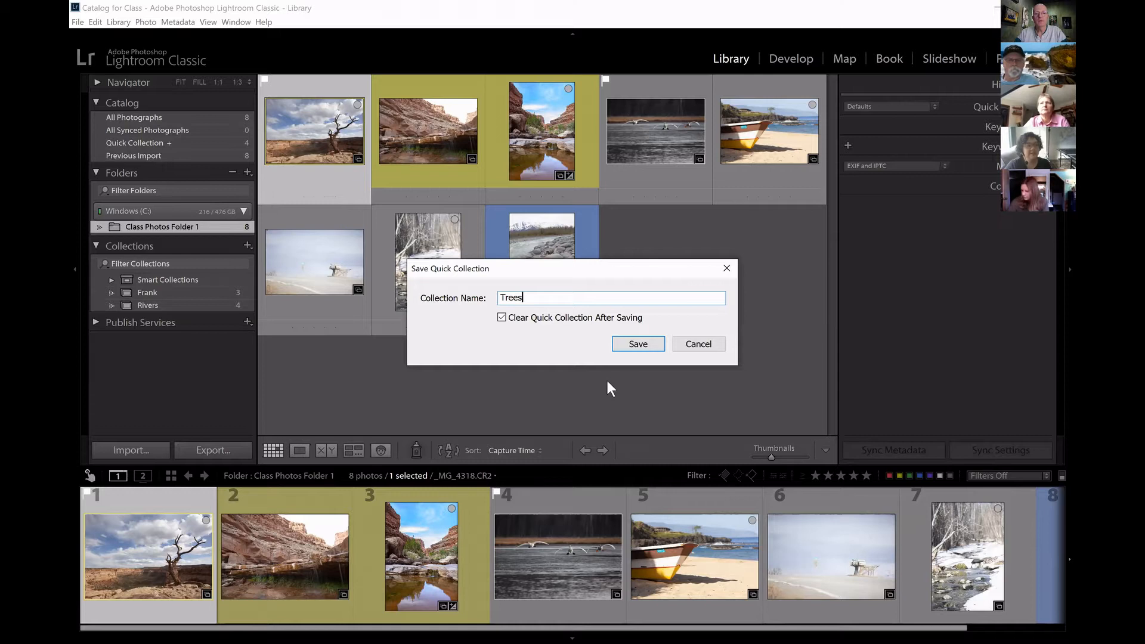
key("Return")
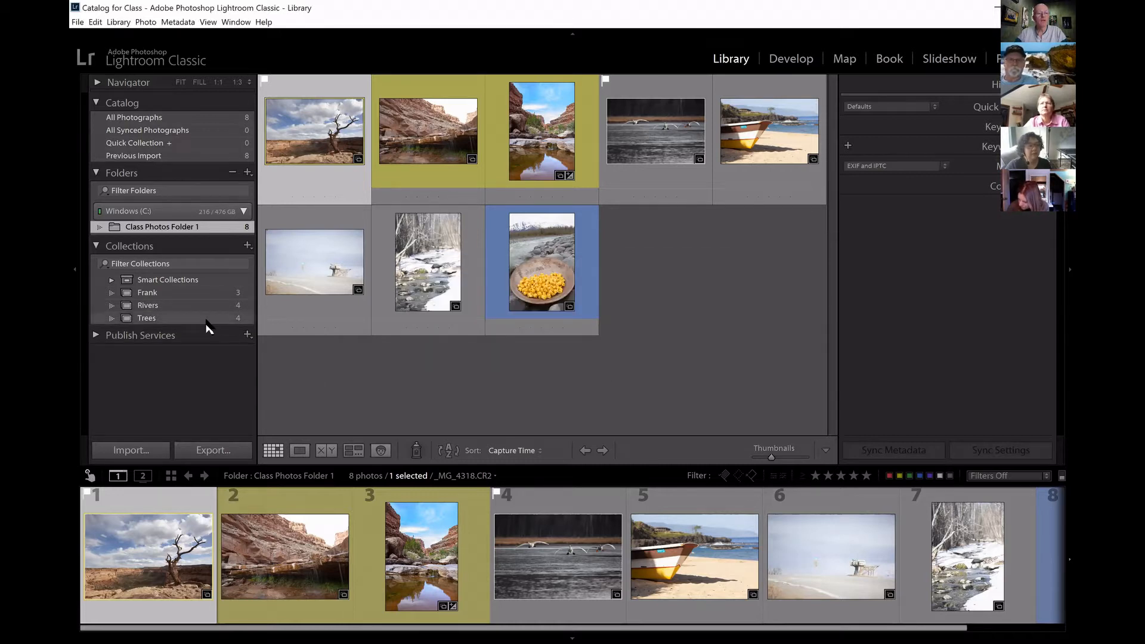
left_click(177, 317)
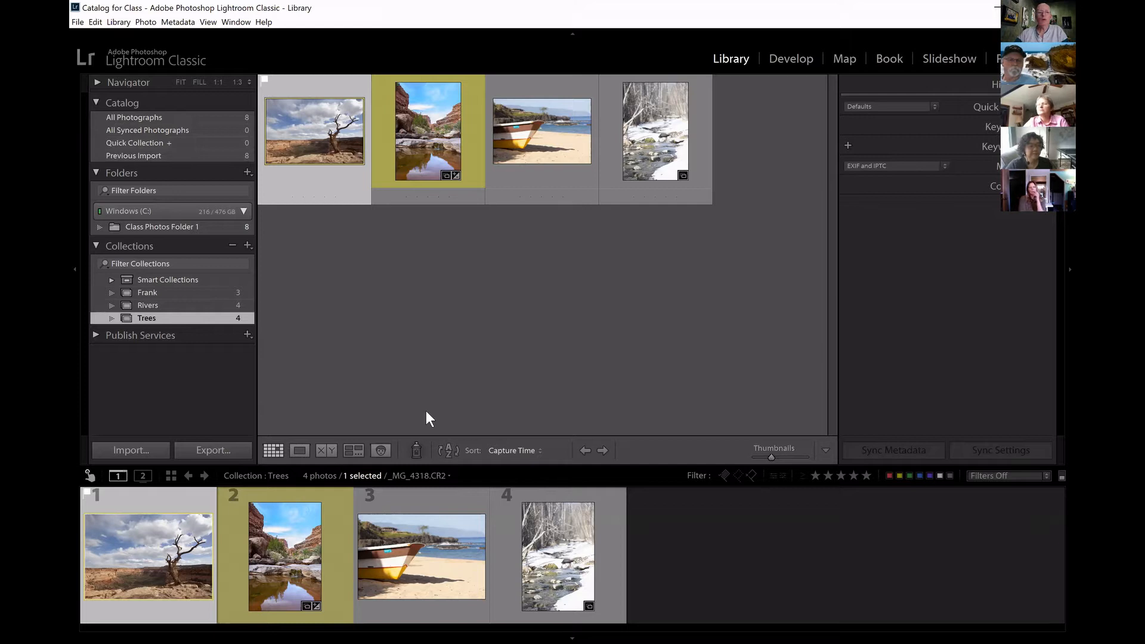
Delete the Rivers collection from the catalog's collections.
left_click(160, 306)
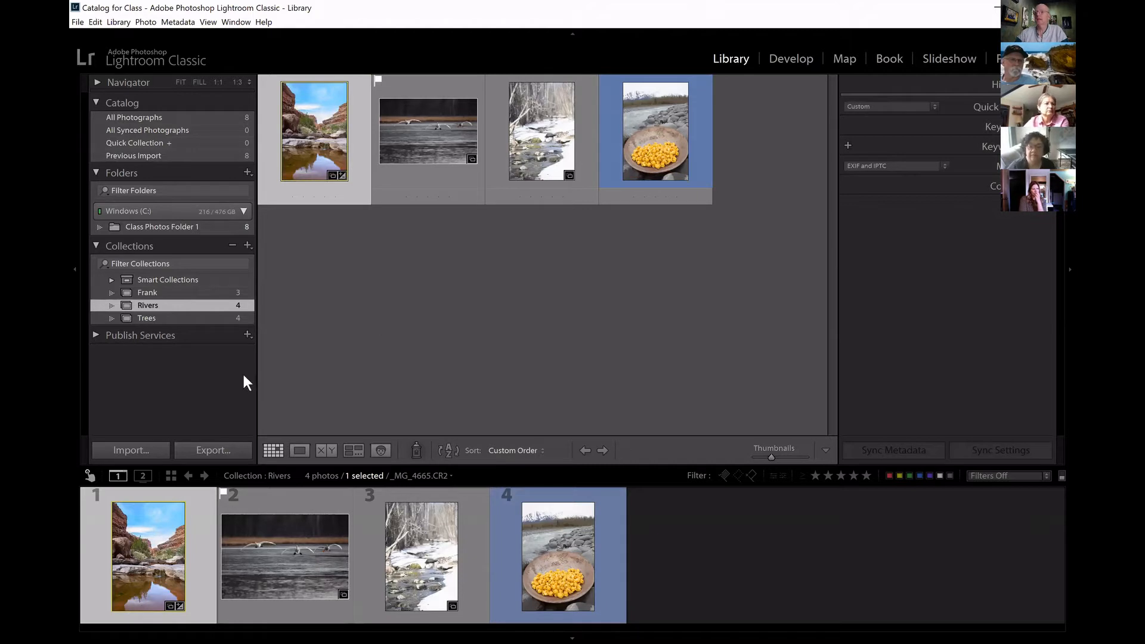
right_click(192, 305)
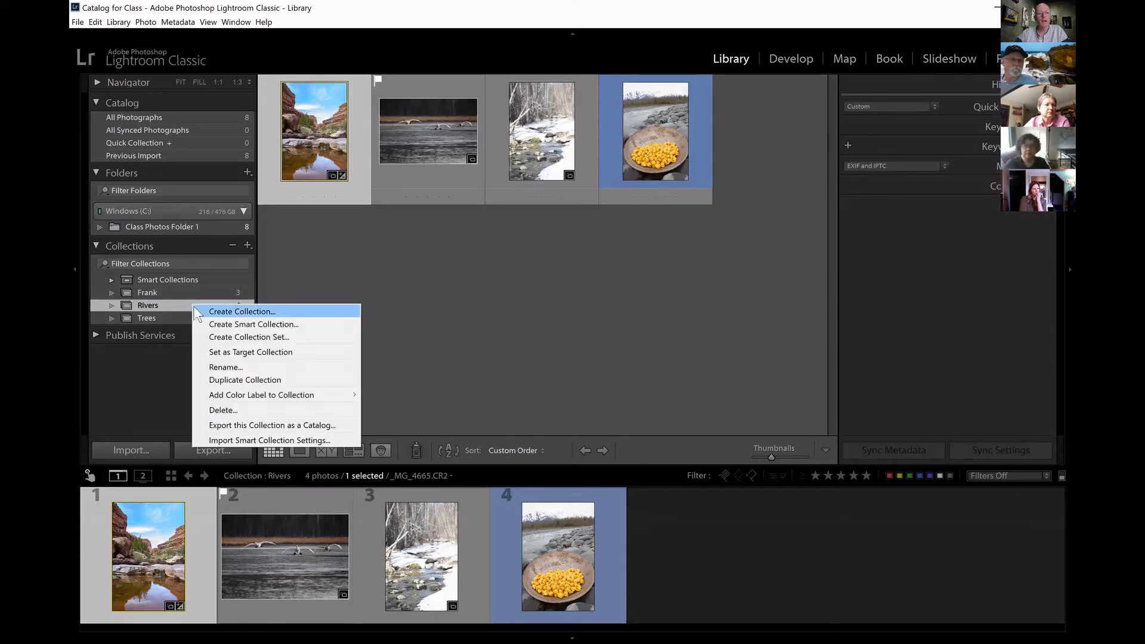
left_click(217, 412)
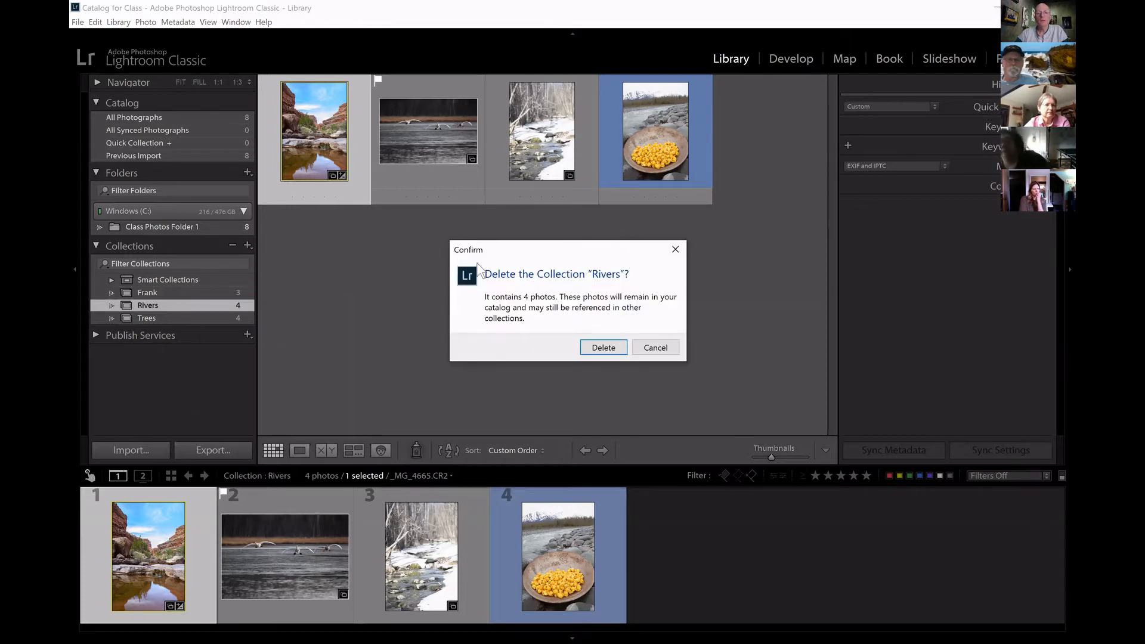
left_click(602, 348)
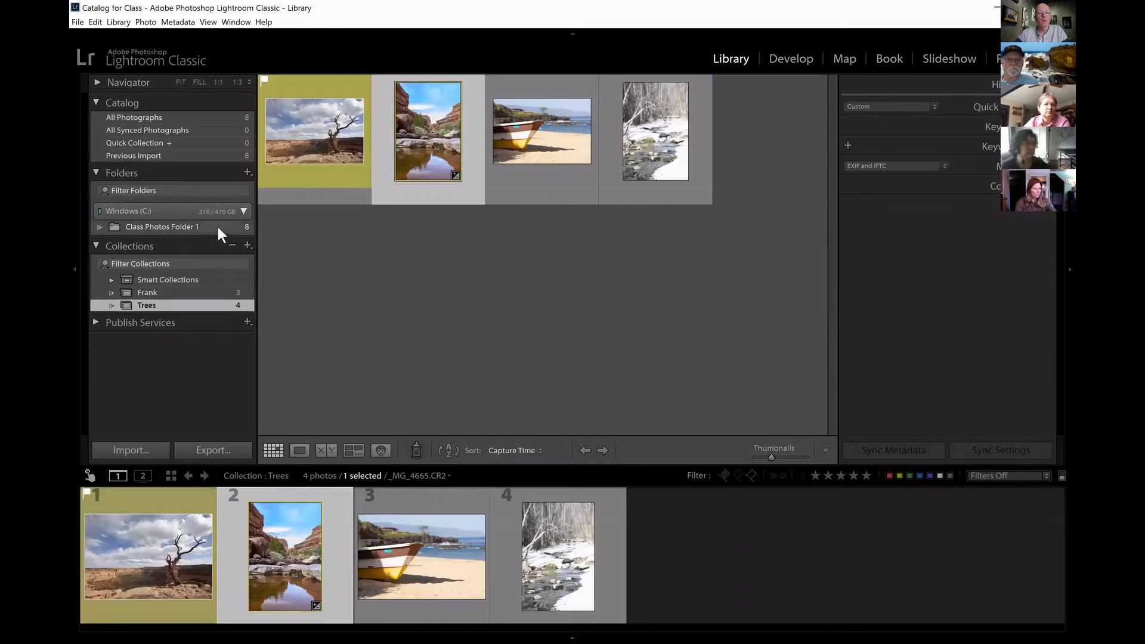
Compare all the photos in Class Photos Folder 1 with those in the Trees collection, ending on the folder.
left_click(217, 226)
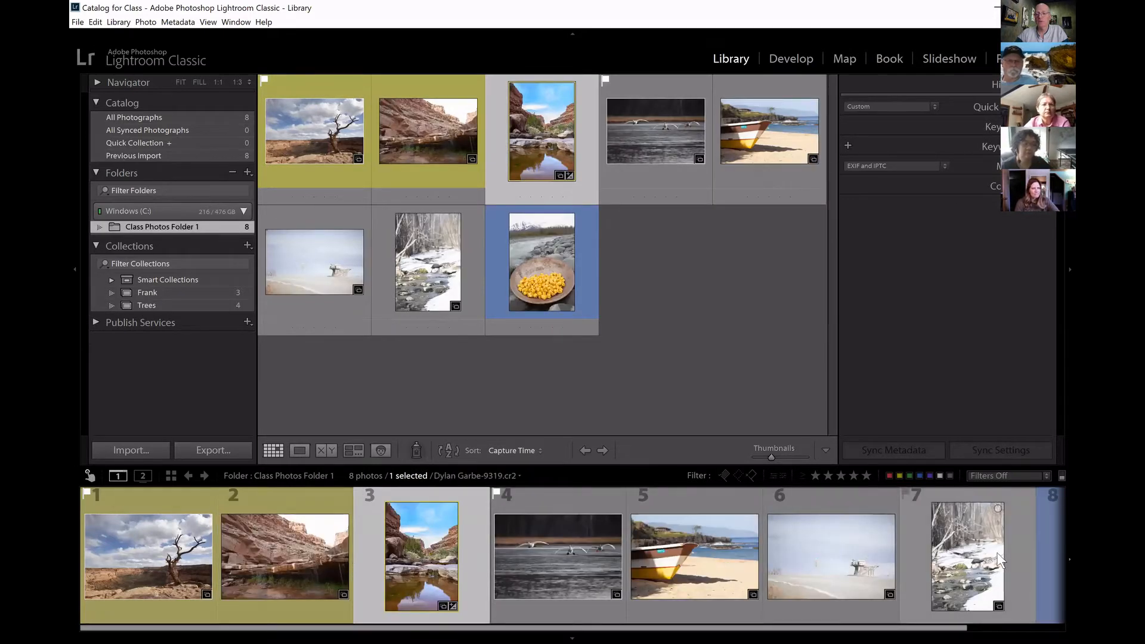
left_click_drag(961, 627, 1060, 628)
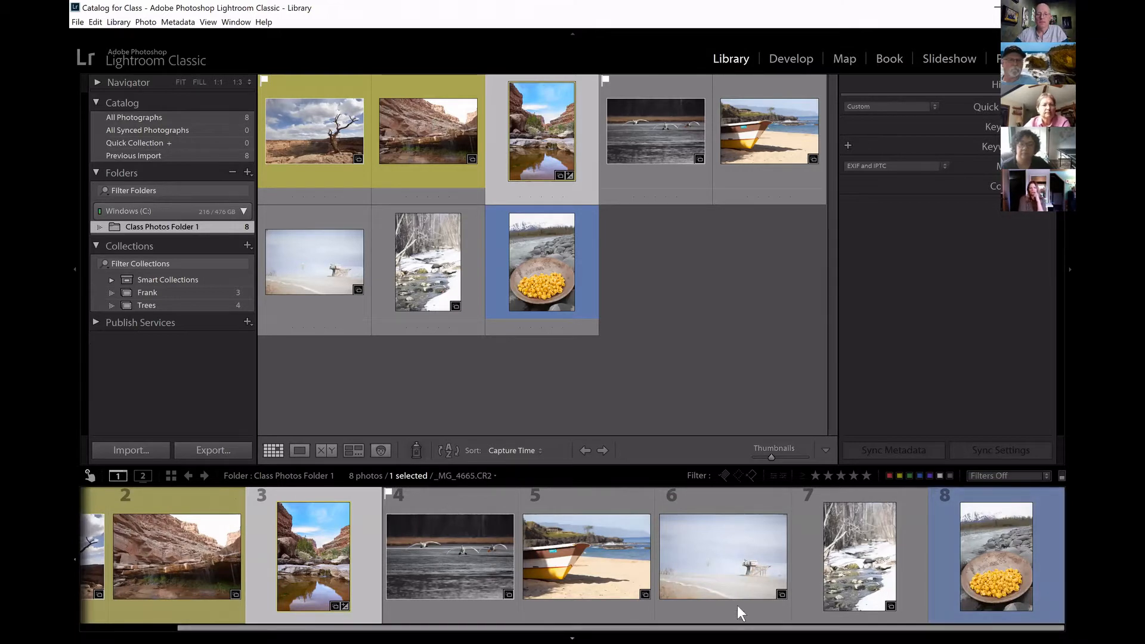
left_click_drag(737, 631, 562, 626)
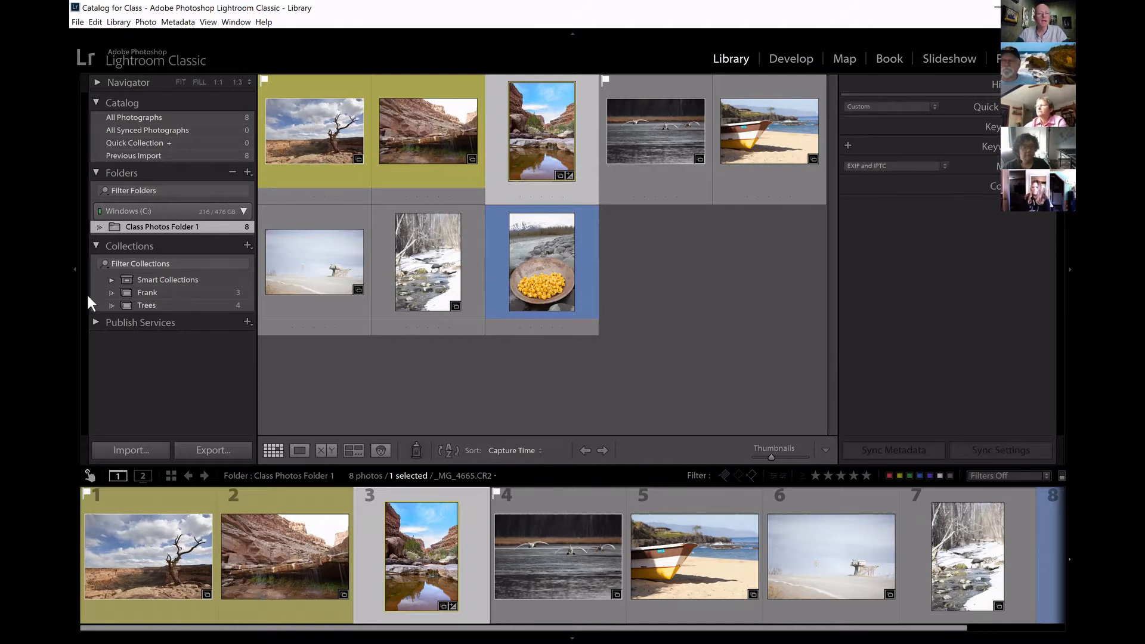
left_click(159, 305)
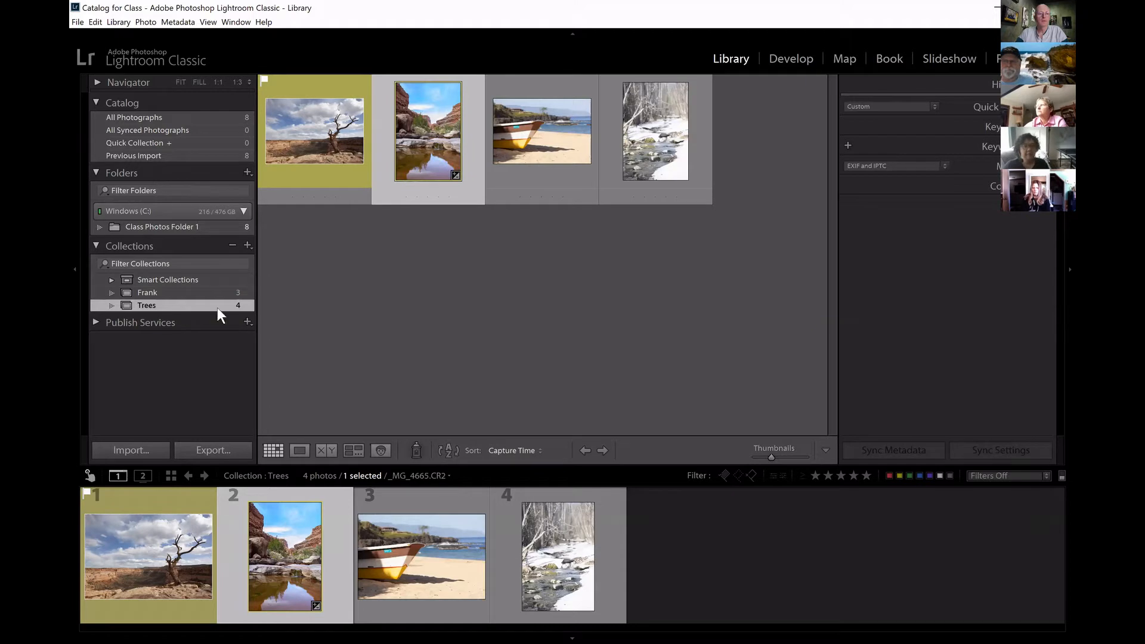
left_click(209, 226)
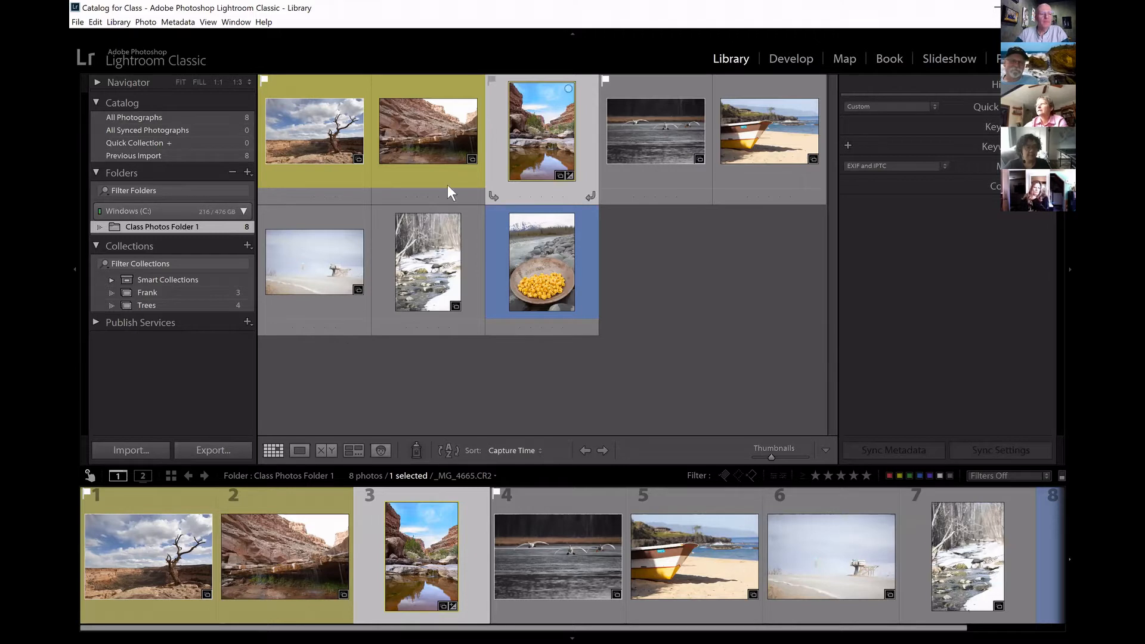
Review the available publish services and the Quick Develop adjustment options.
left_click(94, 320)
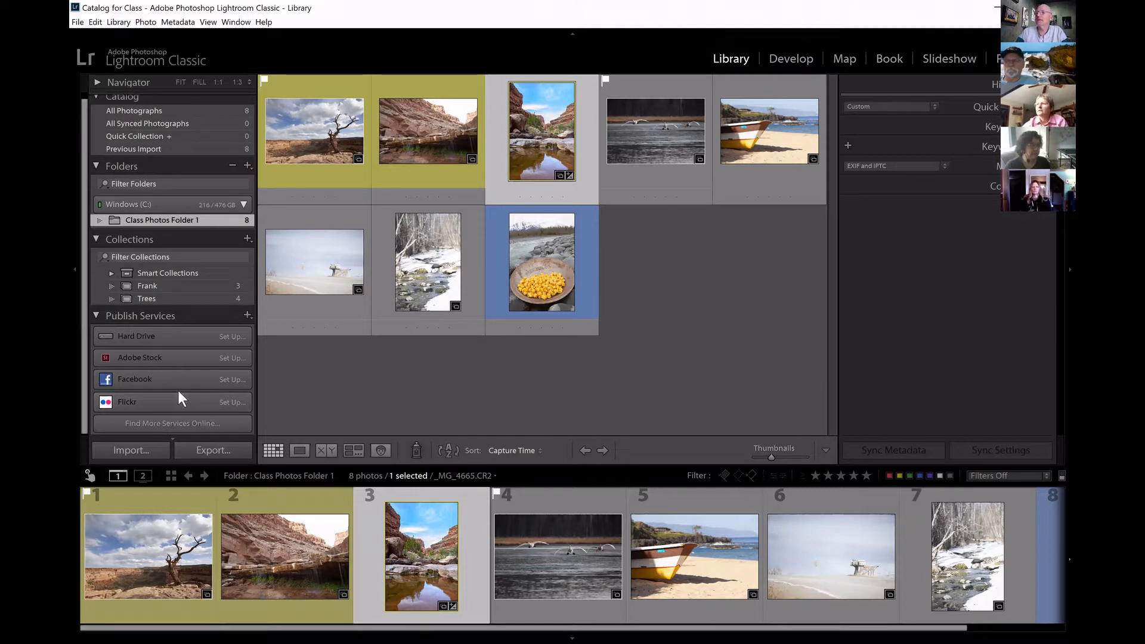
left_click(96, 316)
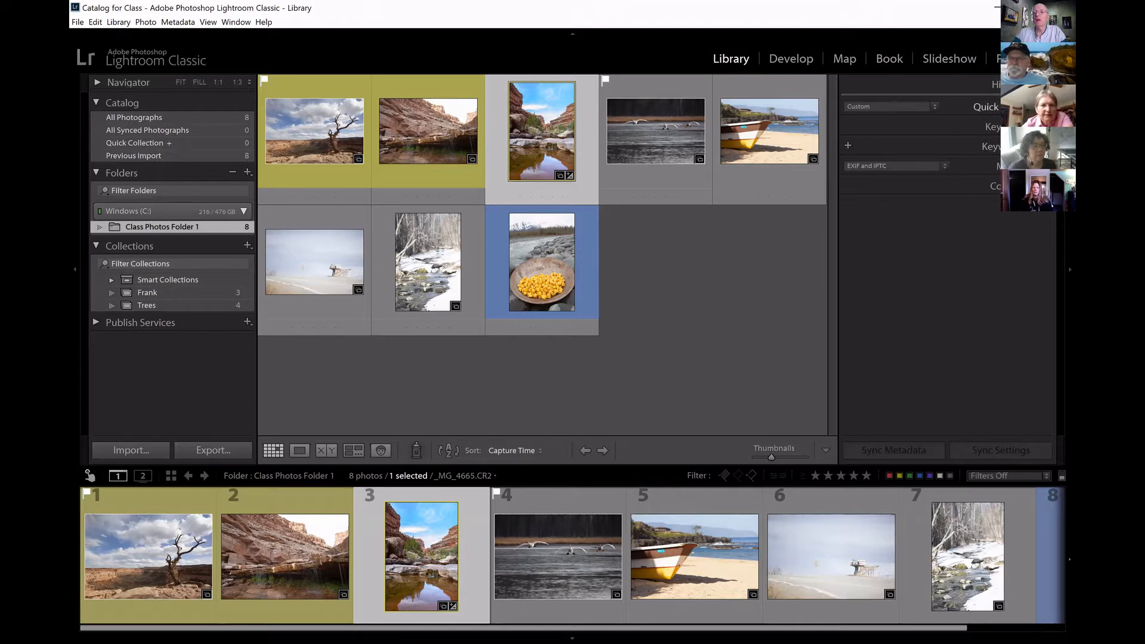
left_click(1043, 107)
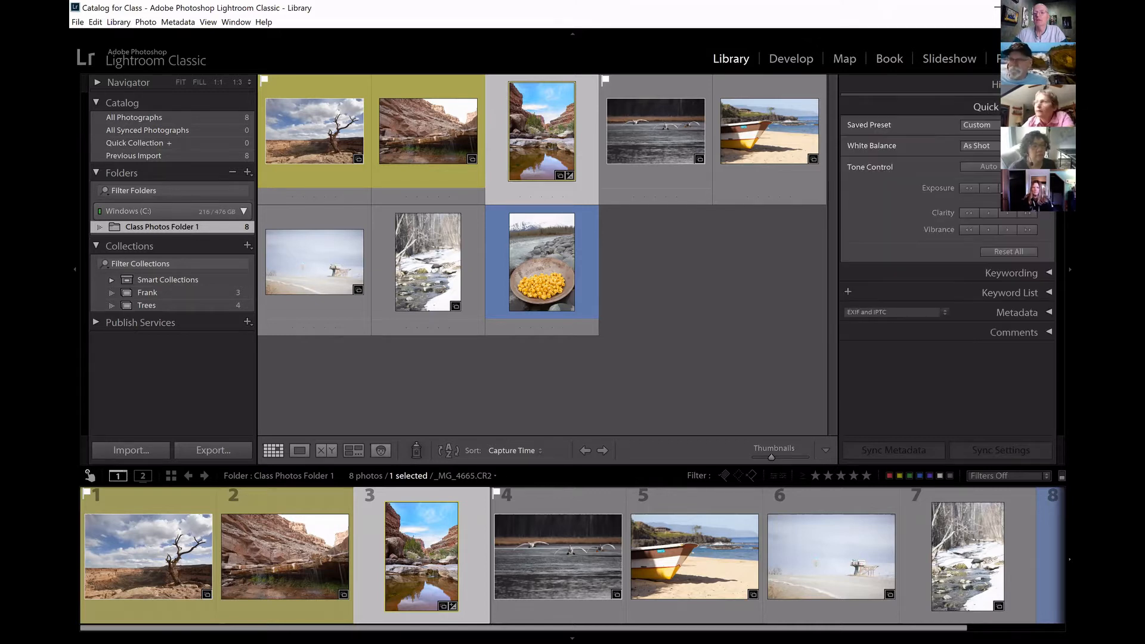
left_click(1046, 107)
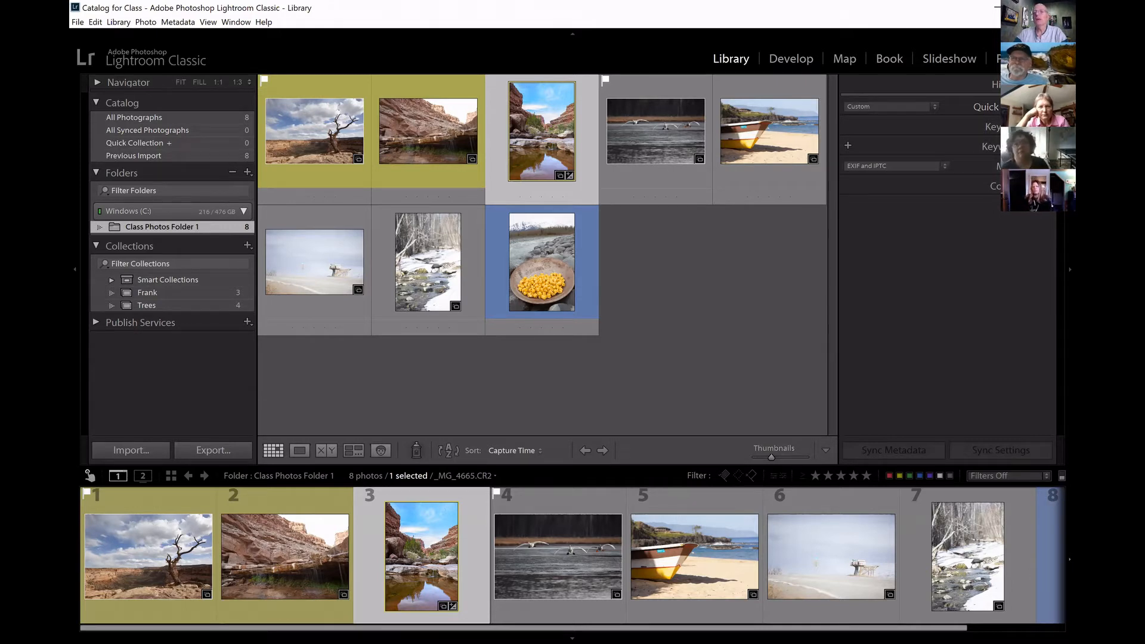
left_click(1047, 107)
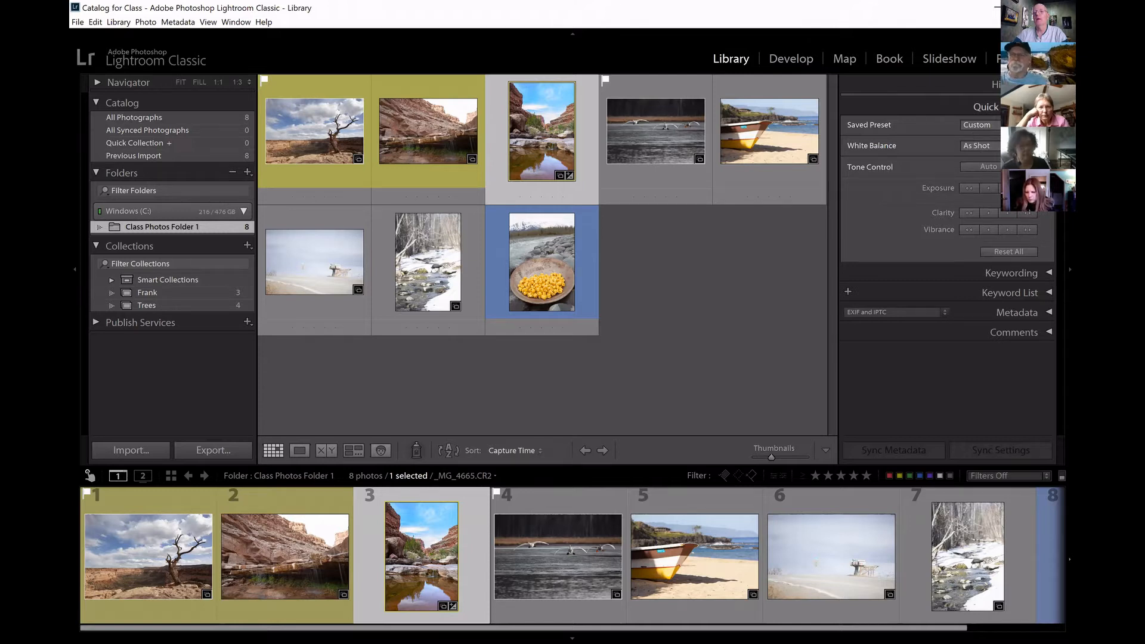
left_click(1048, 106)
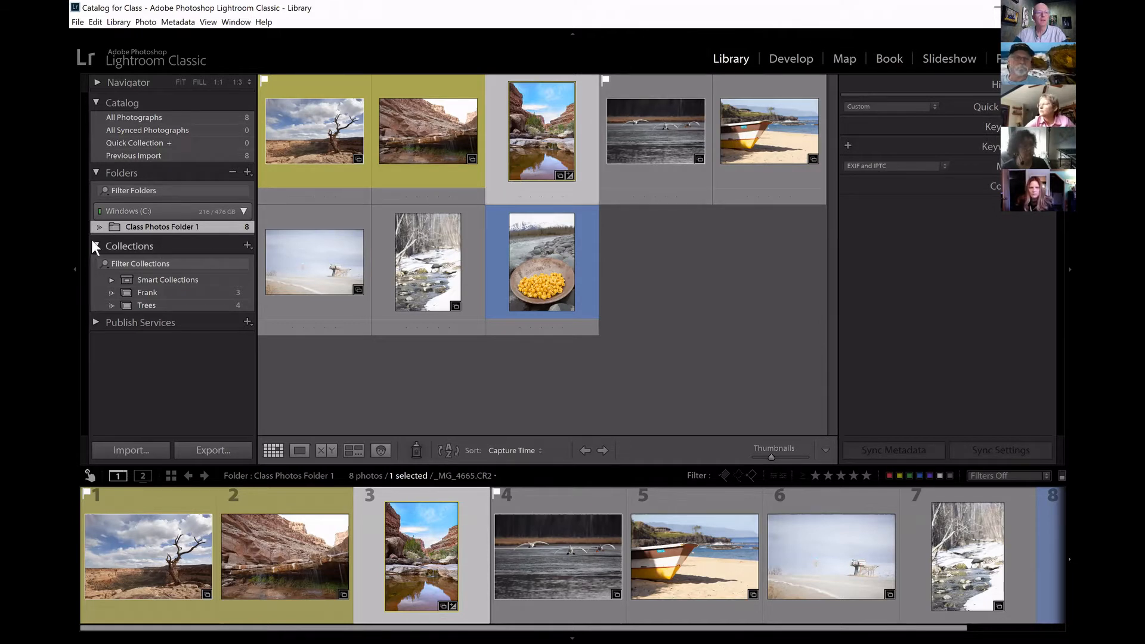
Collapse the Folders, Catalog and Collections sections.
left_click(96, 172)
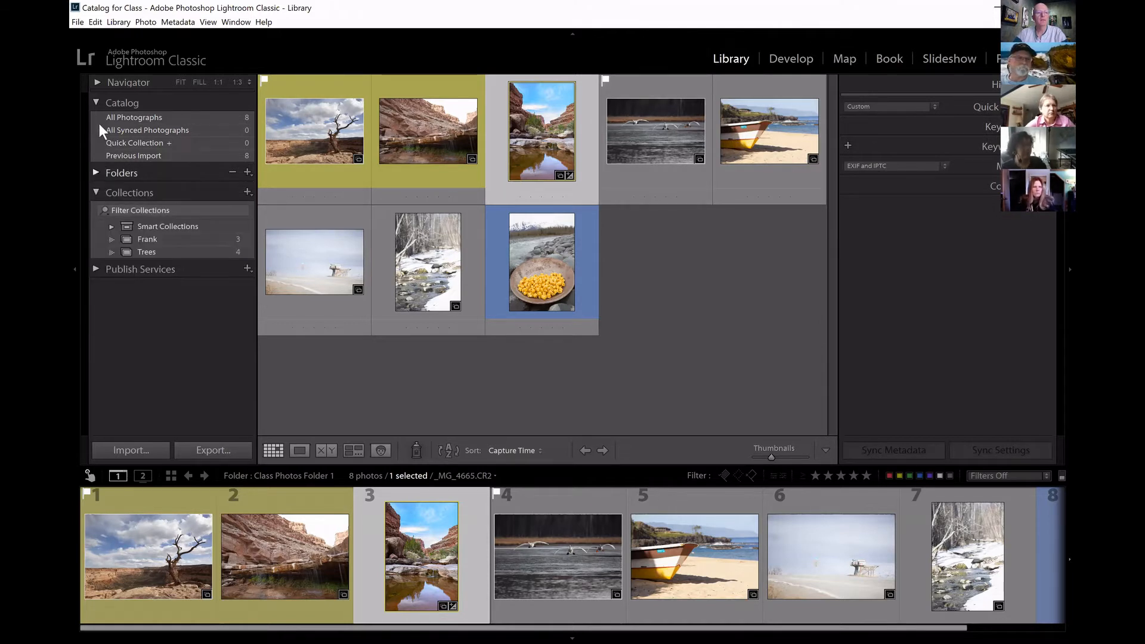
left_click(96, 102)
left_click(95, 141)
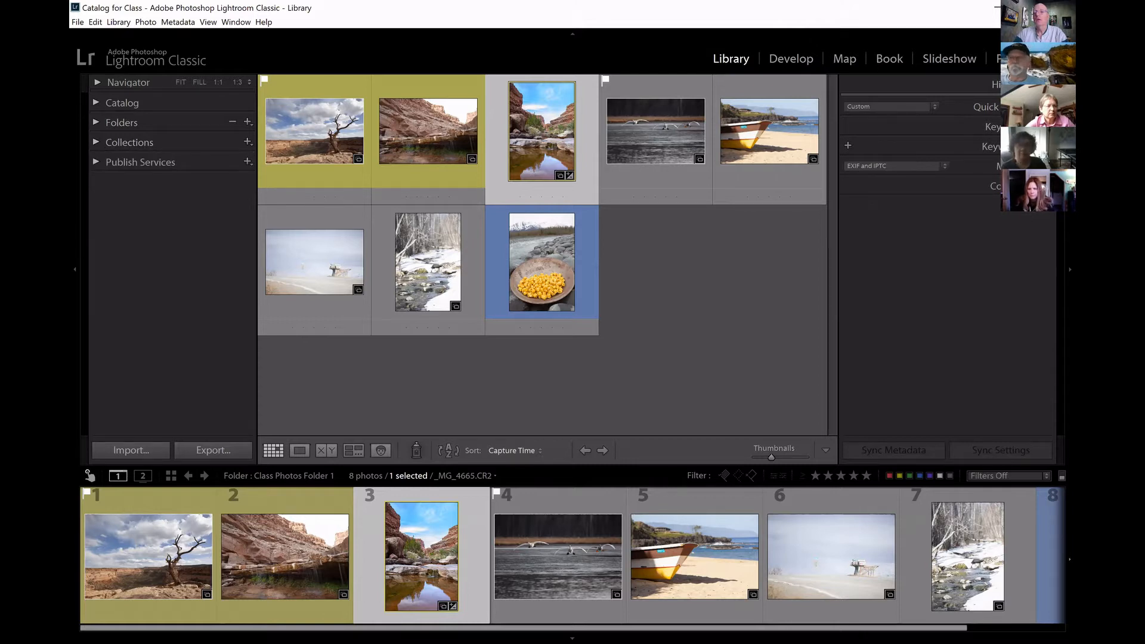
Examine the histogram of the selected canyon pool photo and hide it again.
left_click(1049, 84)
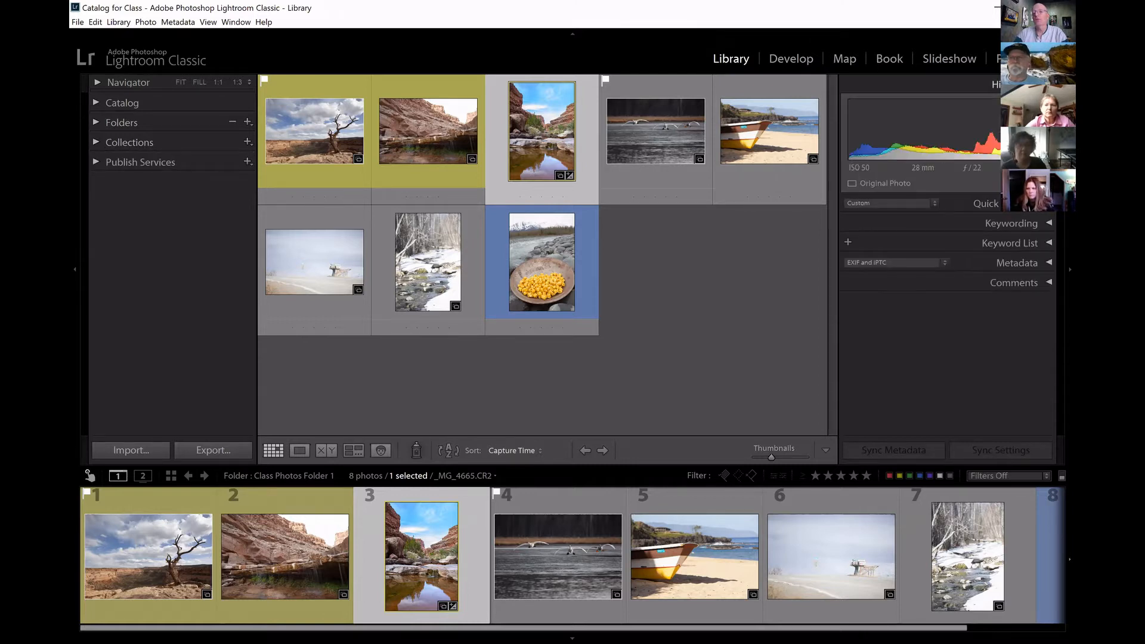
left_click(1049, 84)
left_click(1049, 84)
left_click(1049, 84)
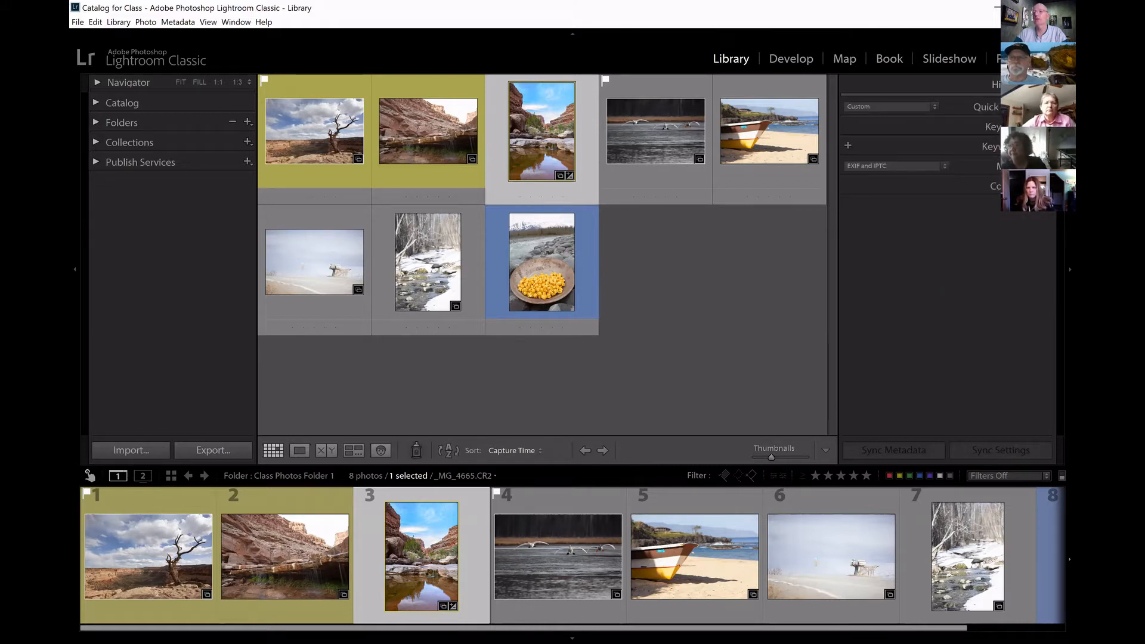
left_click(1048, 84)
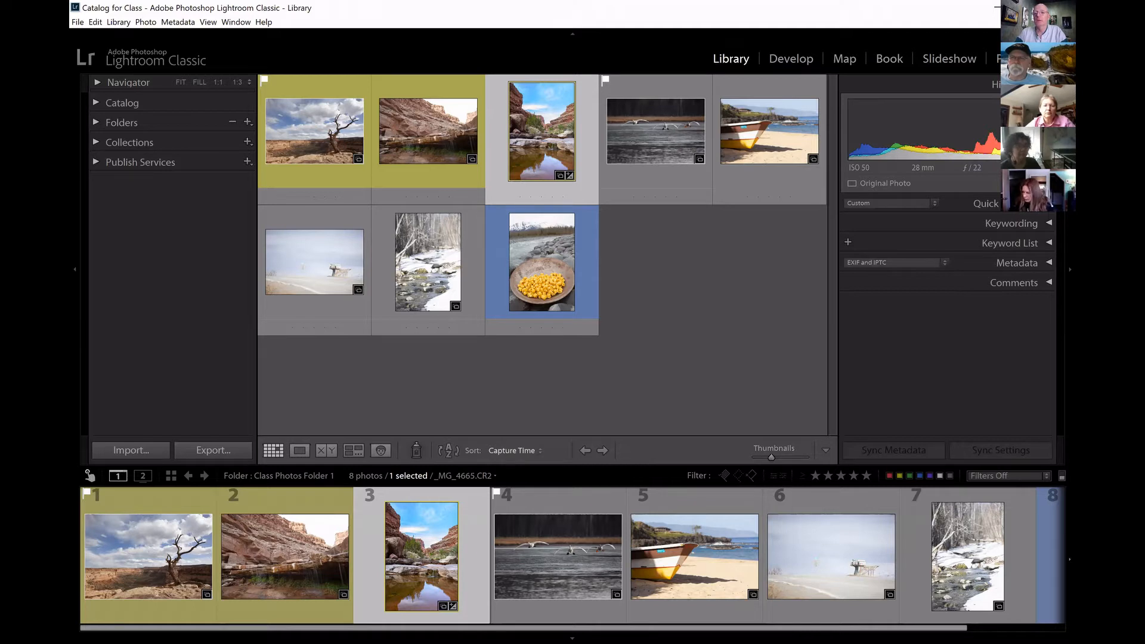
left_click(1048, 84)
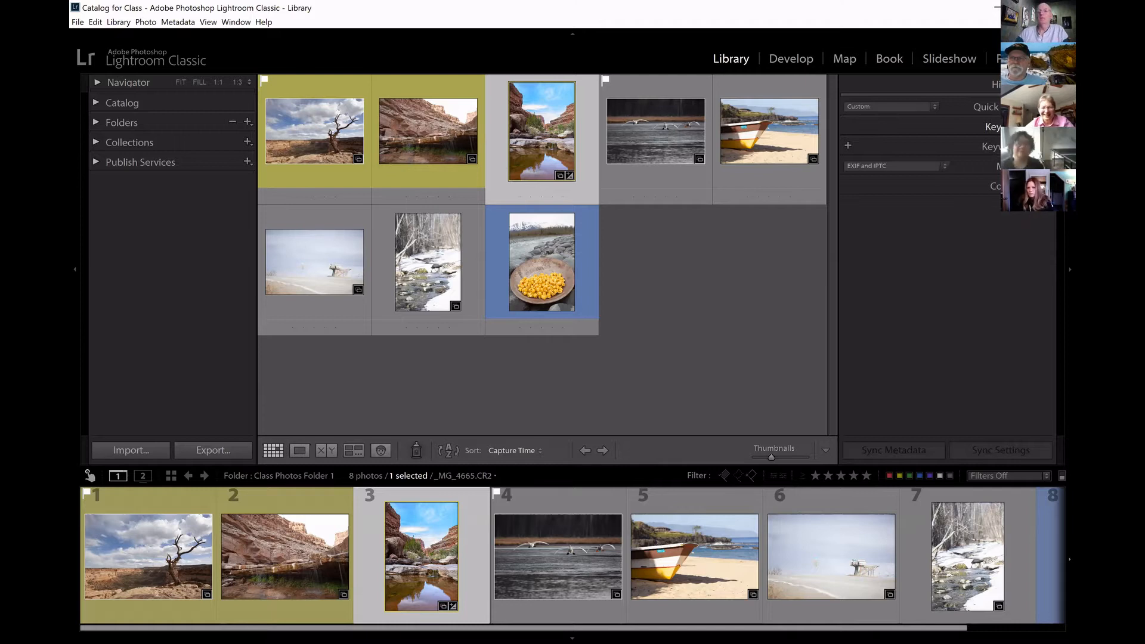
Show the dead tree photo in Loupe view and tag it with the keywords Utah, desert, sky, clouds and canyon.
left_click(1048, 126)
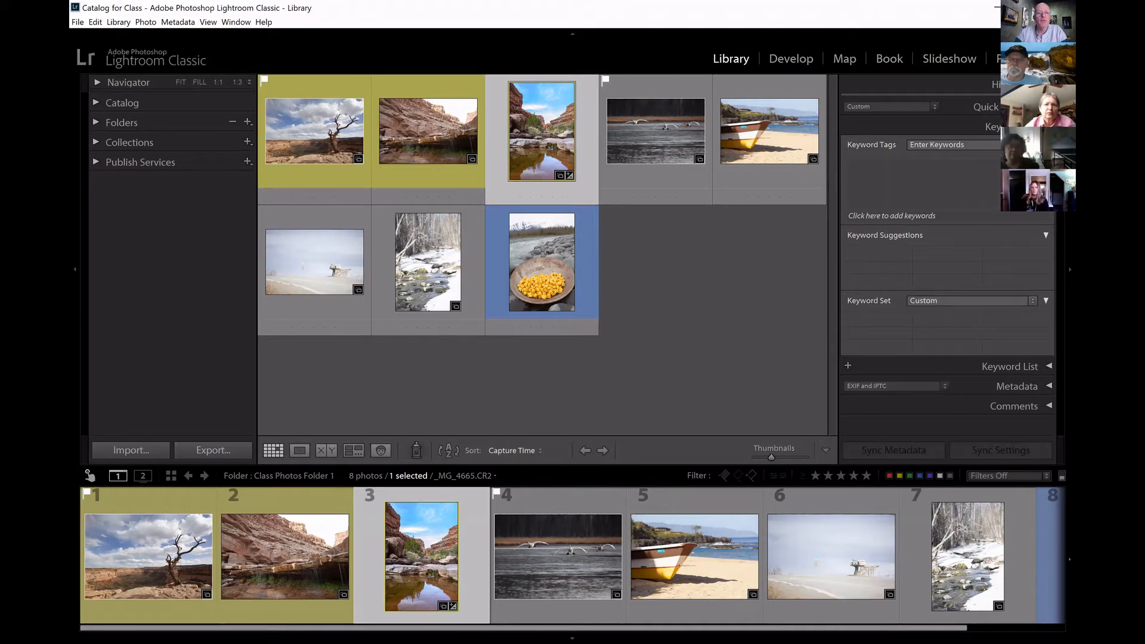
left_click(180, 558)
left_click(300, 452)
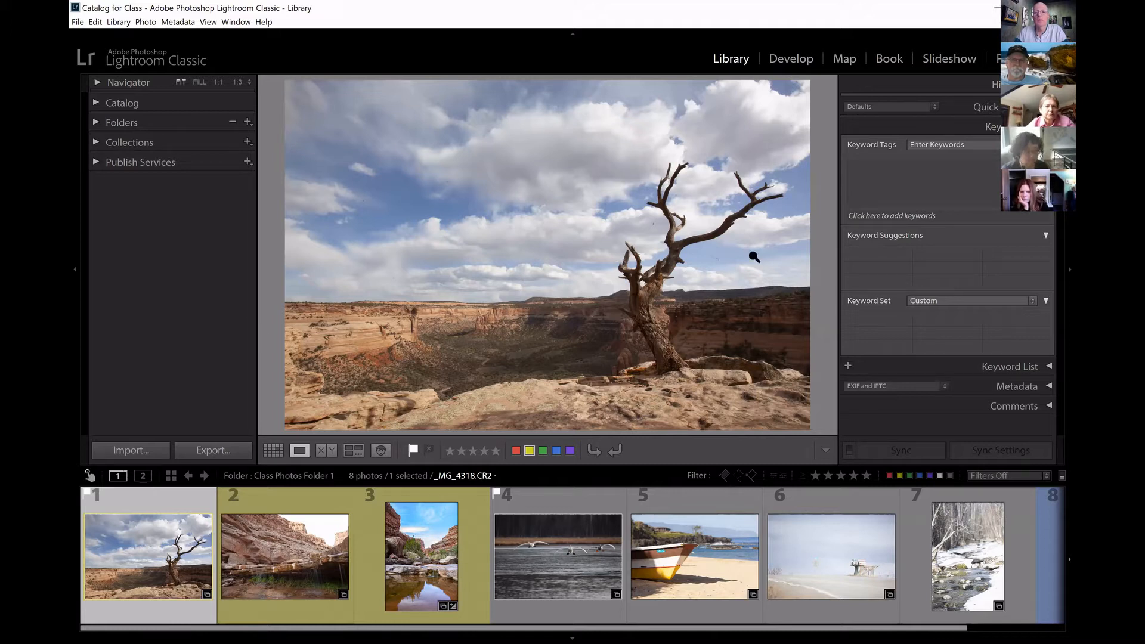
left_click(892, 164)
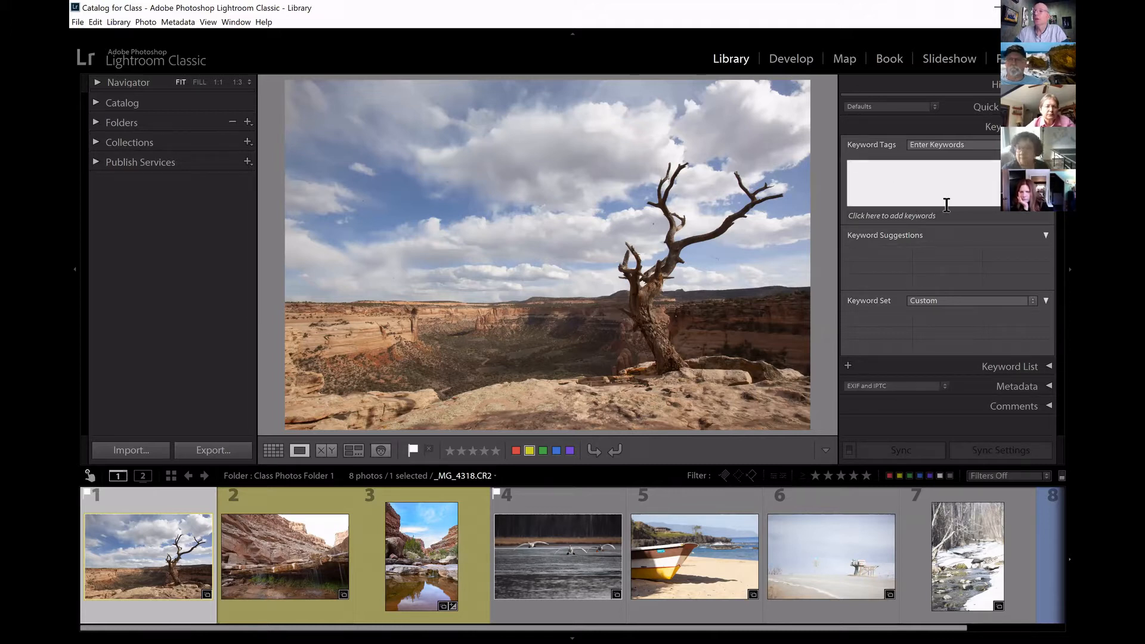
type("utah")
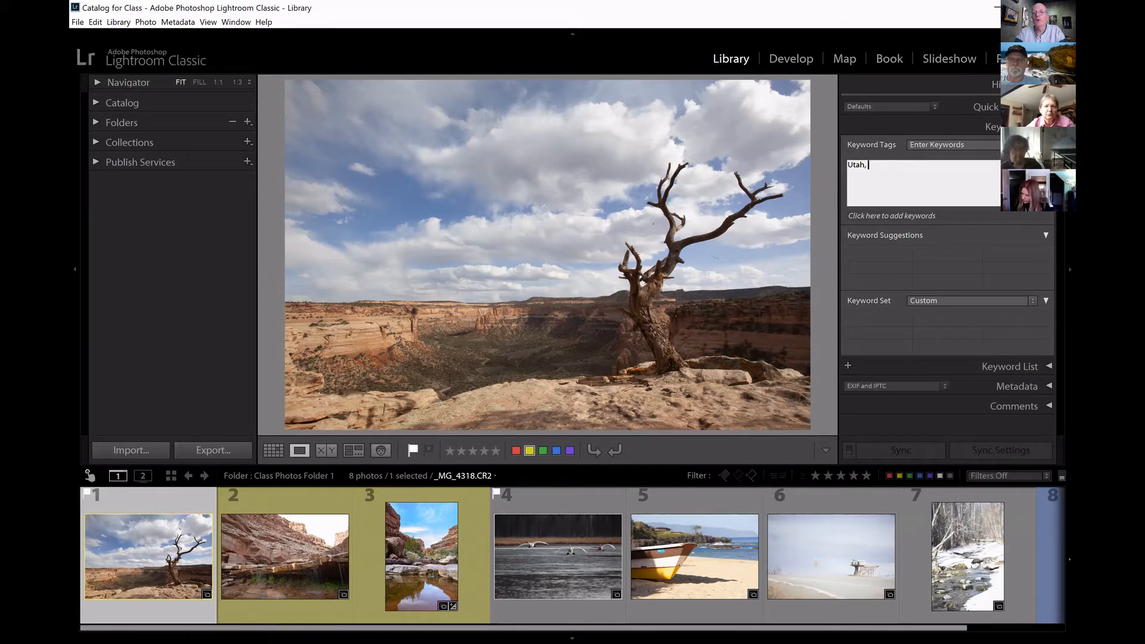
type(", desert, sky, clouds, canyon")
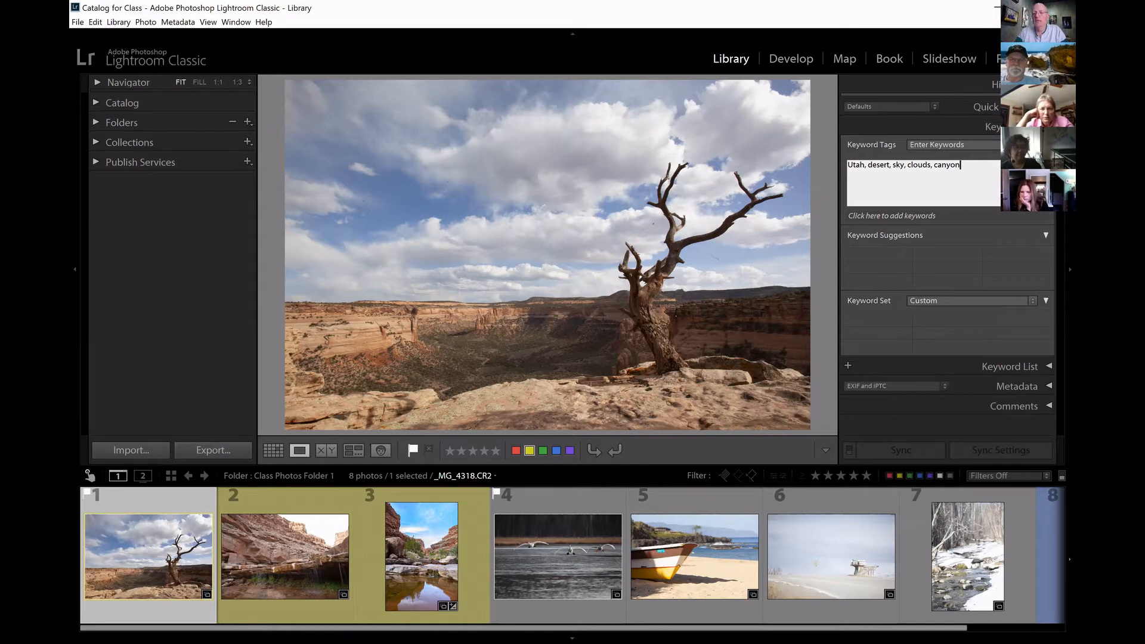
key("Return")
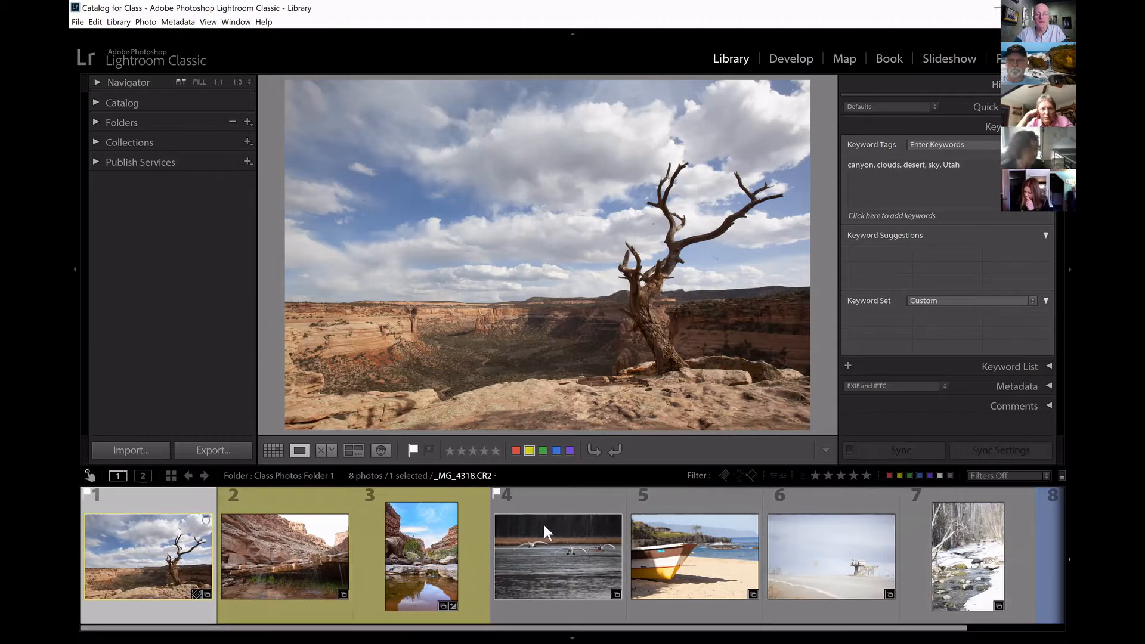
Tag the canyon waterfall photo with the suggested keywords Utah, desert and canyon, plus the new keyword river.
left_click(310, 563)
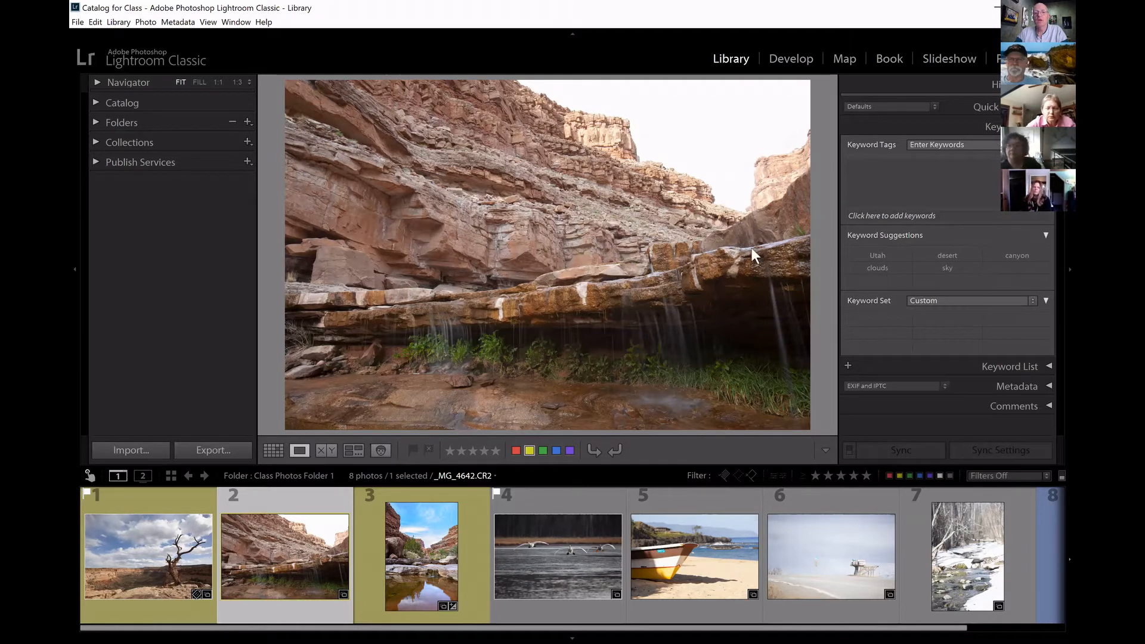
left_click(872, 256)
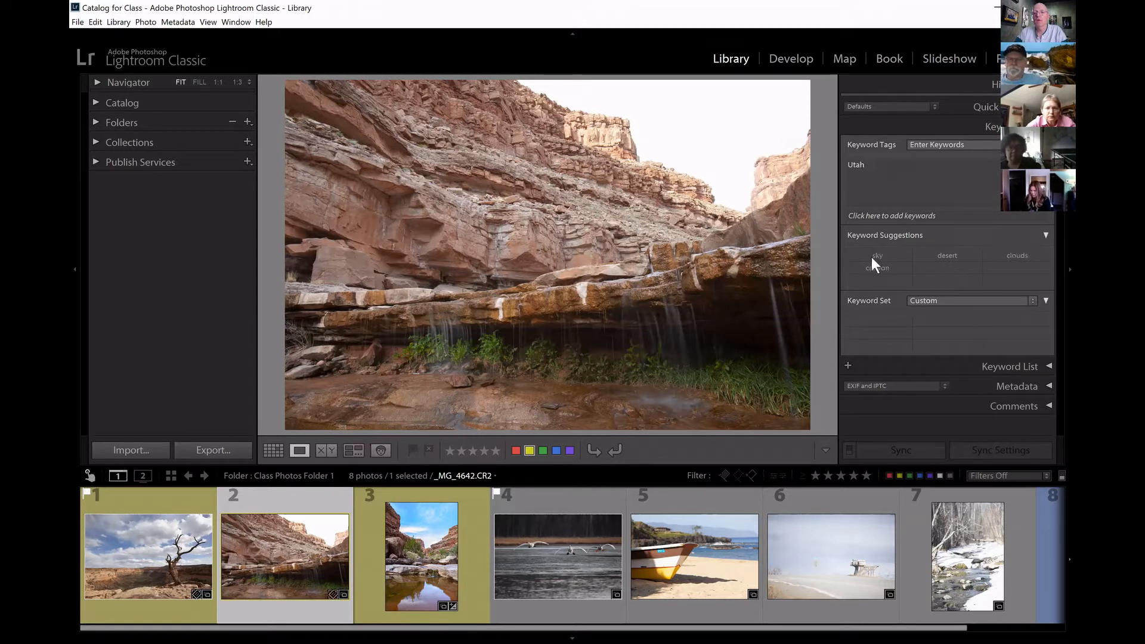
left_click(942, 257)
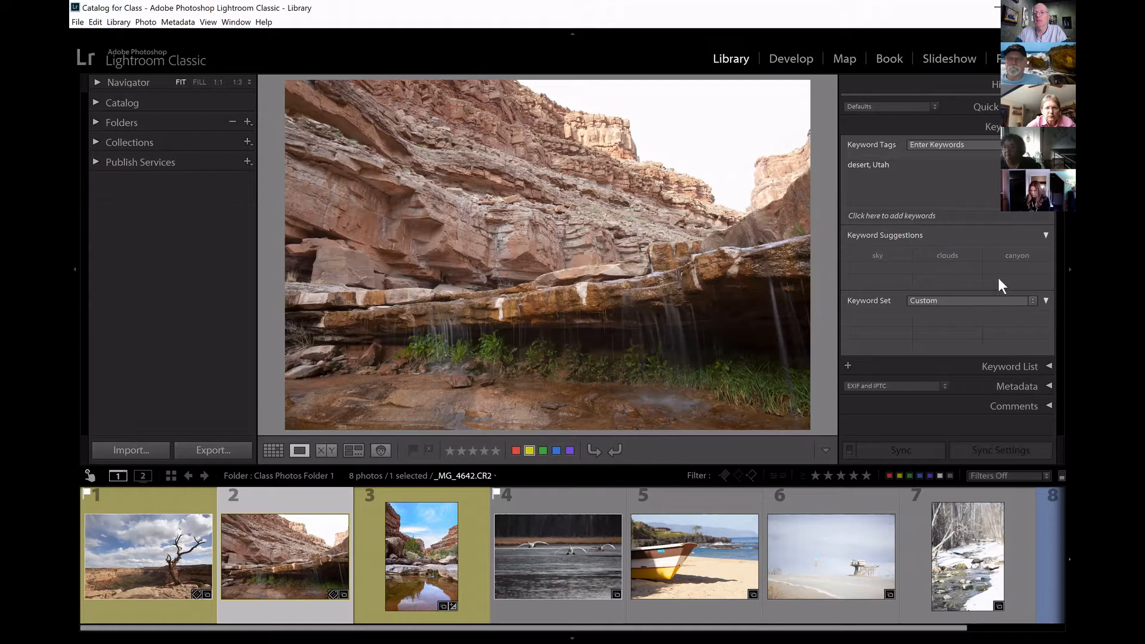
left_click(1017, 256)
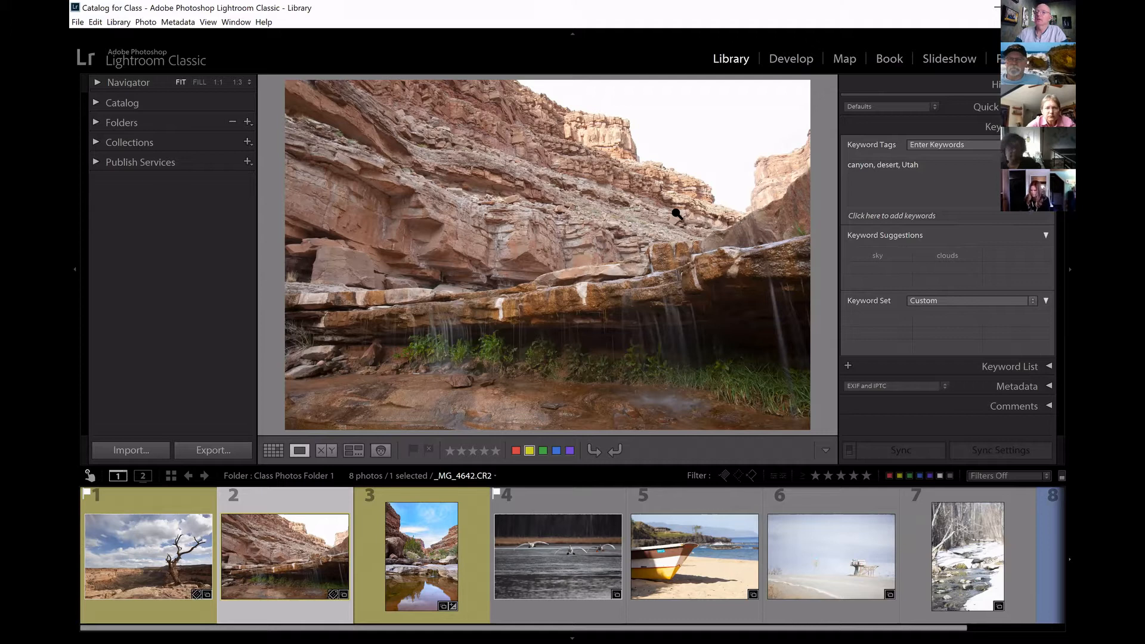
left_click(934, 187)
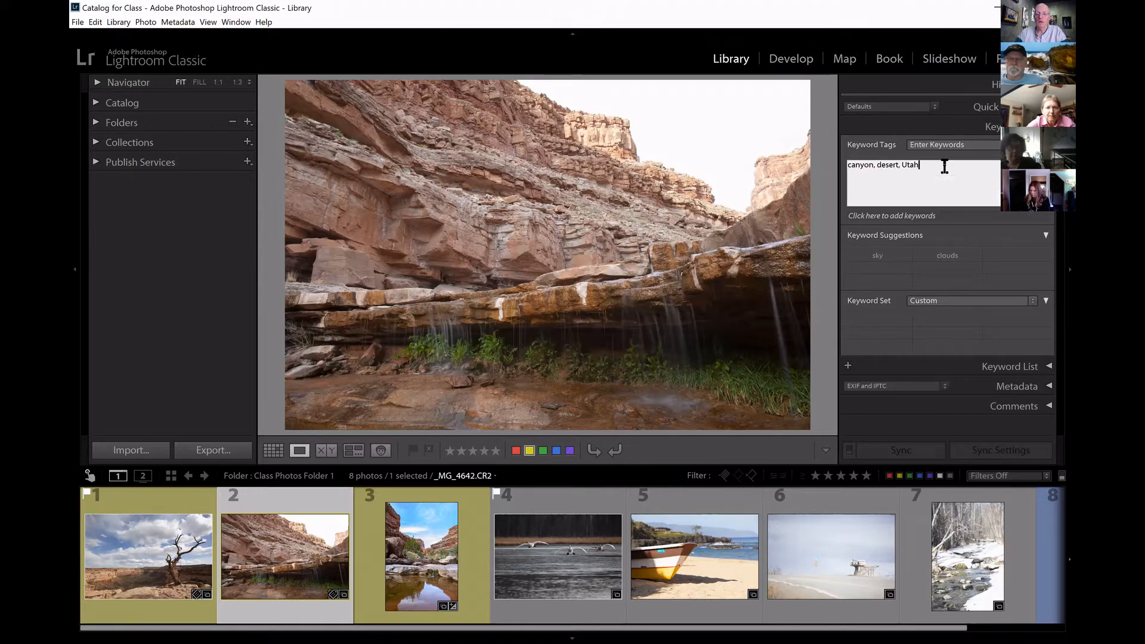
type(", river")
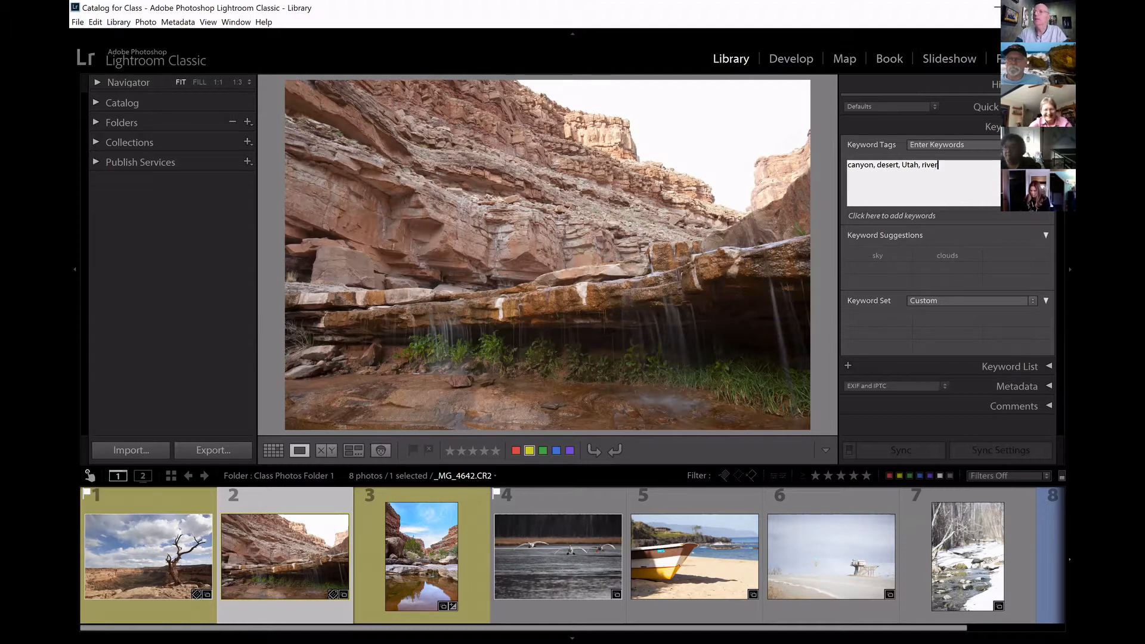
key("Return")
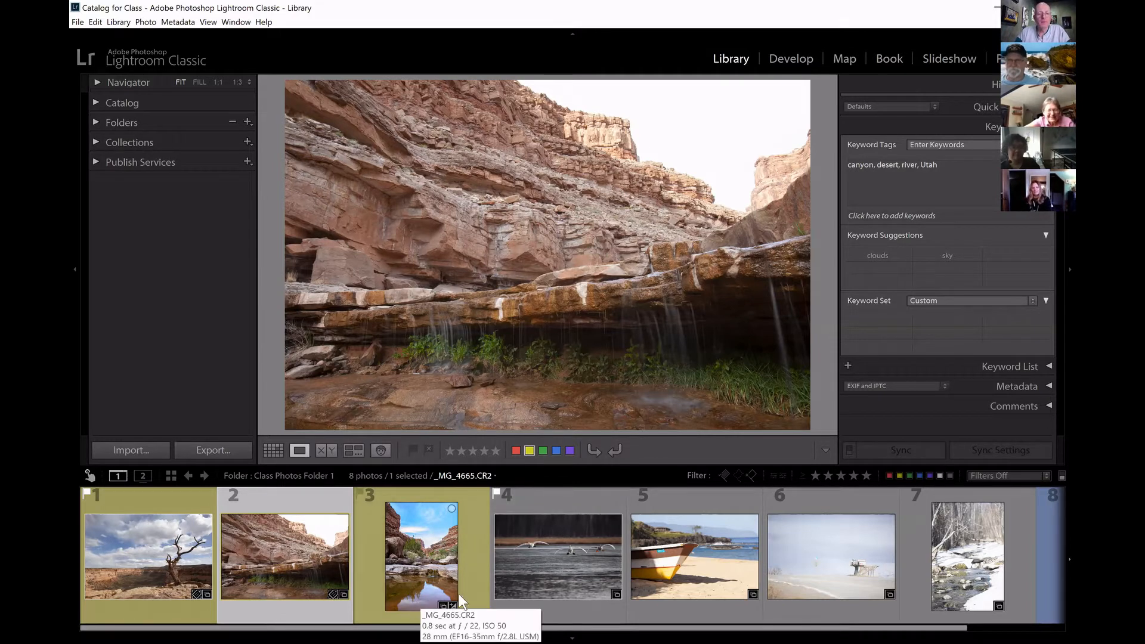
Compare the keyword tags of the canyon pool photo with those of the canyon waterfall photo.
left_click(423, 557)
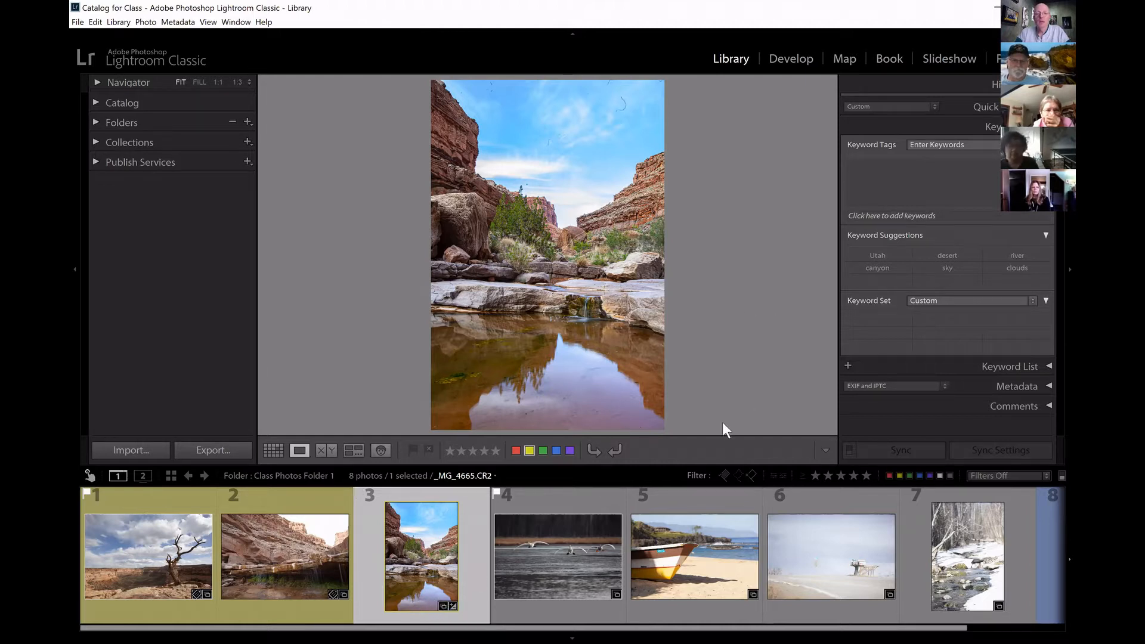
mouse_move(643, 558)
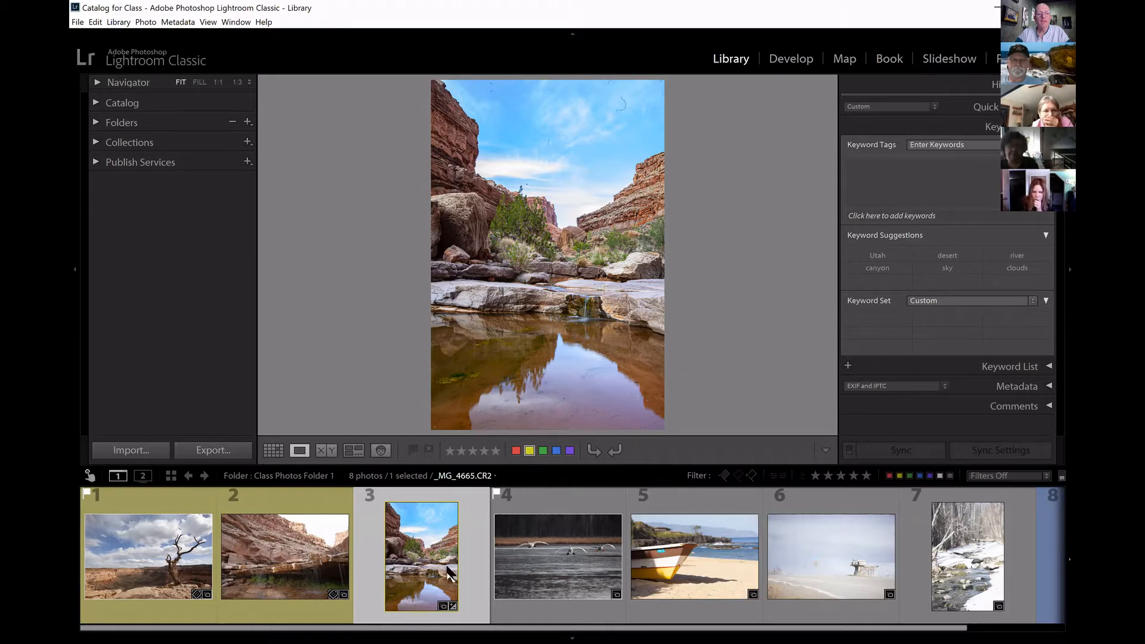
left_click(306, 552)
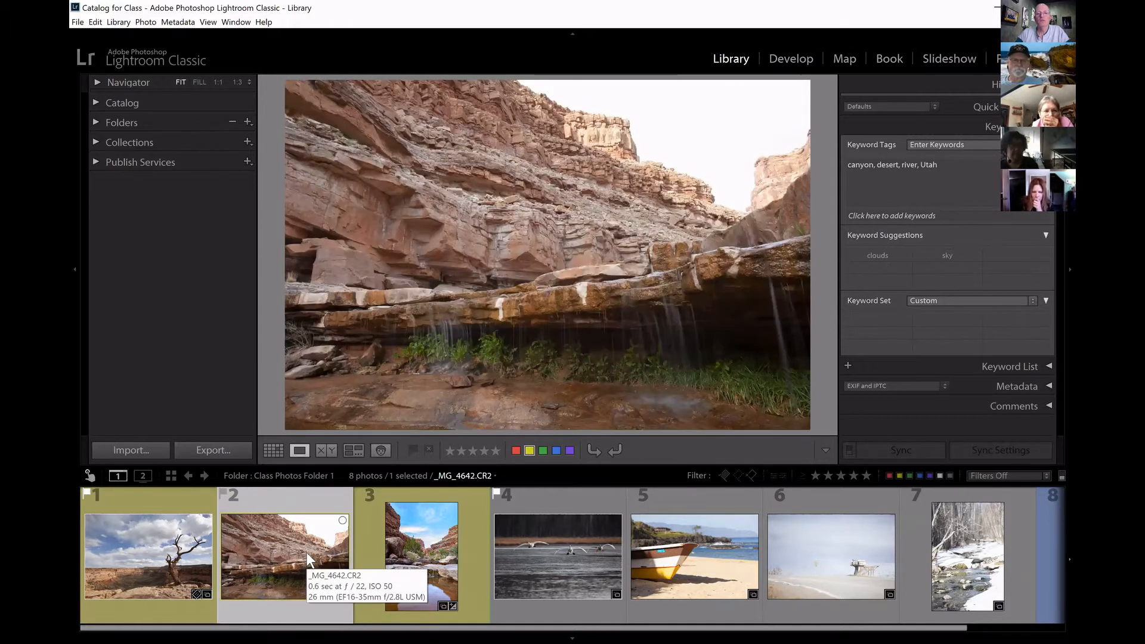
left_click(440, 537)
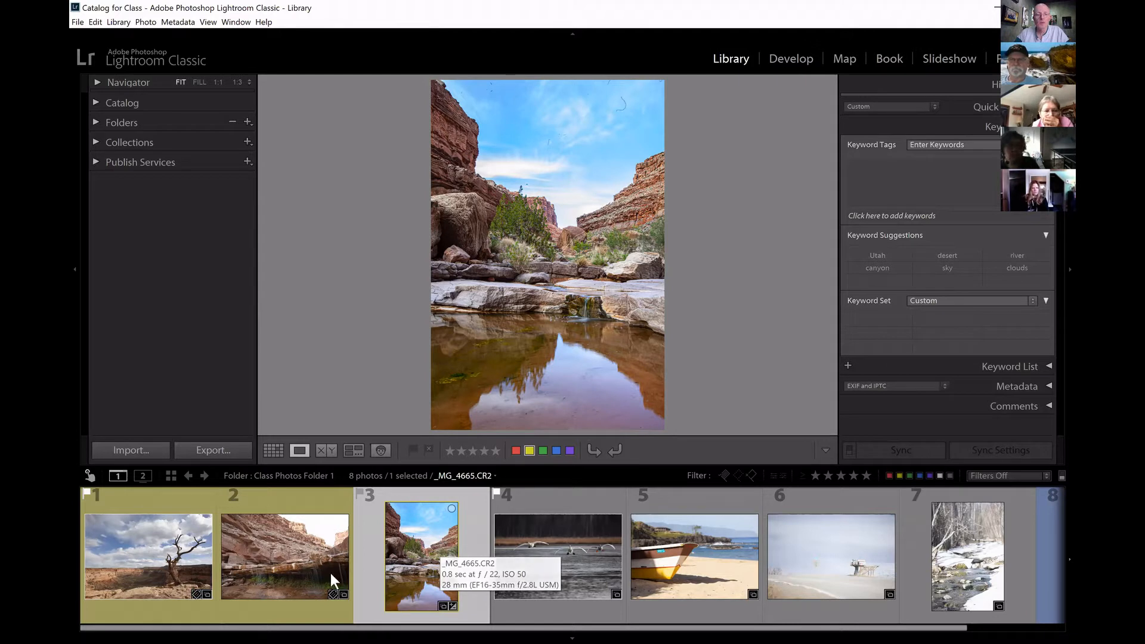
Start a metadata sync from the canyon waterfall photo to the canyon pool photo and include the Keywords section.
left_click(291, 550)
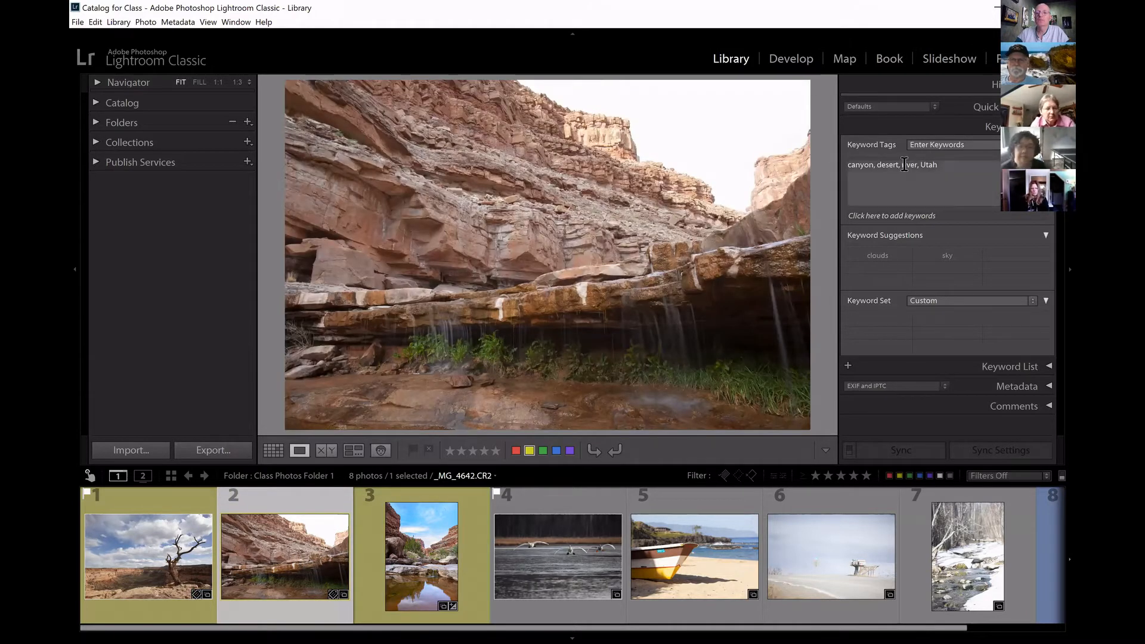
left_click(423, 570, "shift")
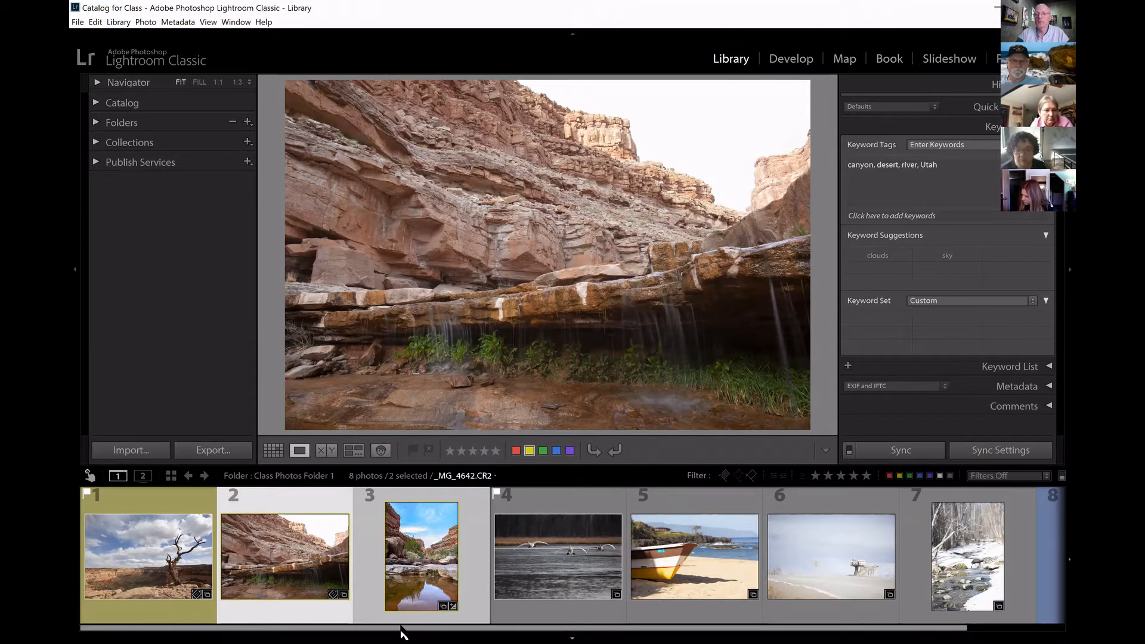
left_click(913, 449)
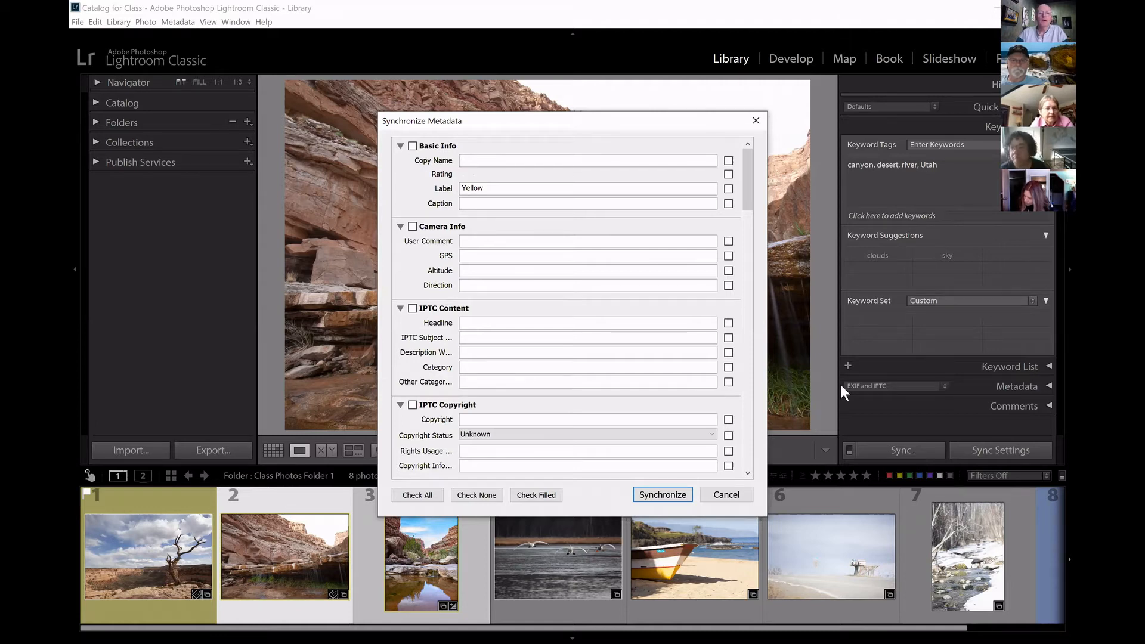
left_click_drag(747, 178, 738, 446)
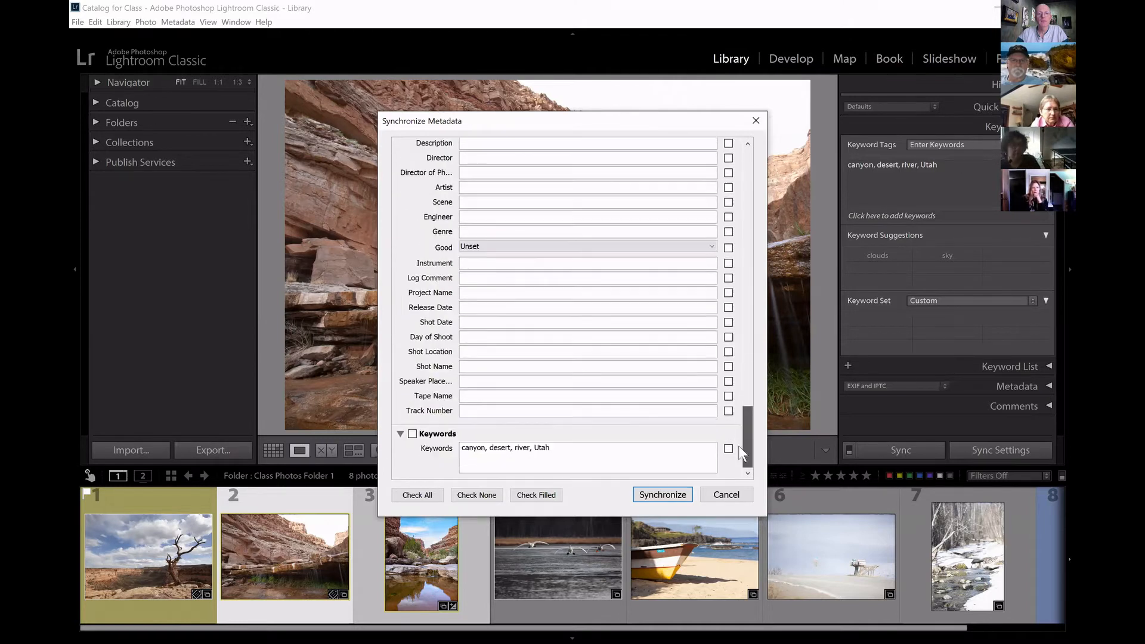
left_click_drag(737, 464, 736, 462)
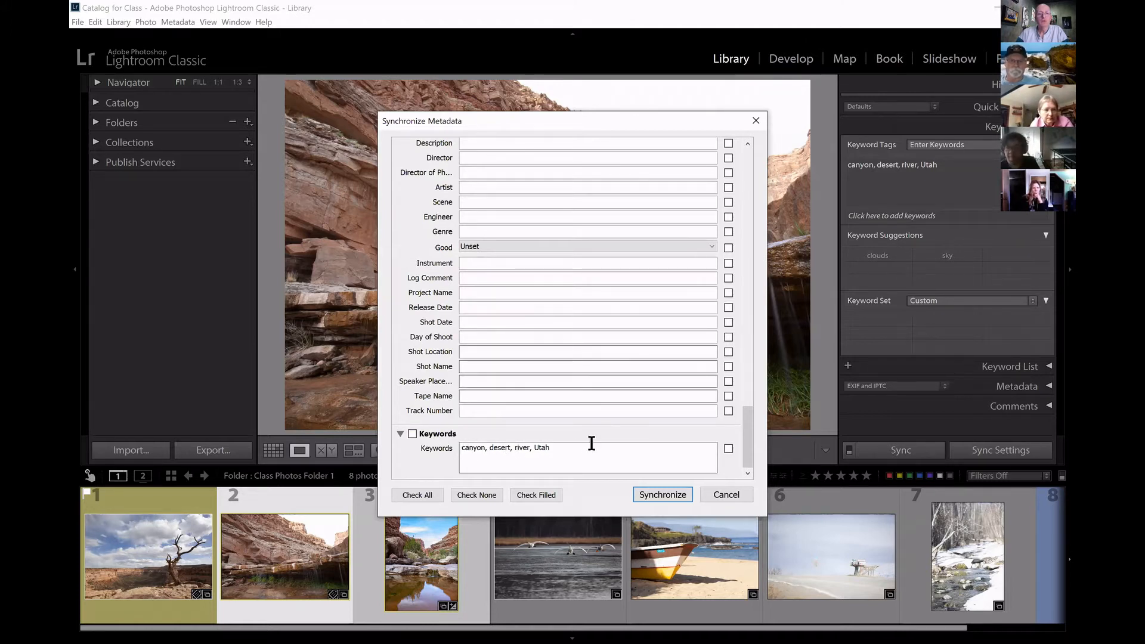
left_click(412, 434)
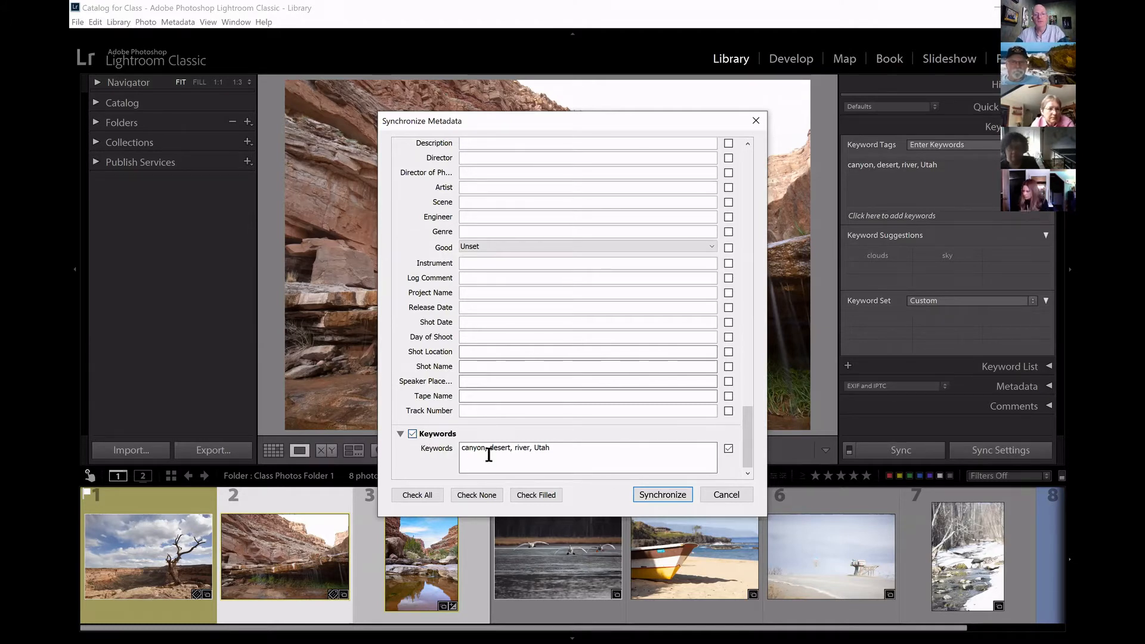
Review the other metadata fields, synchronize the keywords canyon, desert, river and Utah, and check the canyon pool photo's tags.
left_click_drag(746, 430, 758, 233)
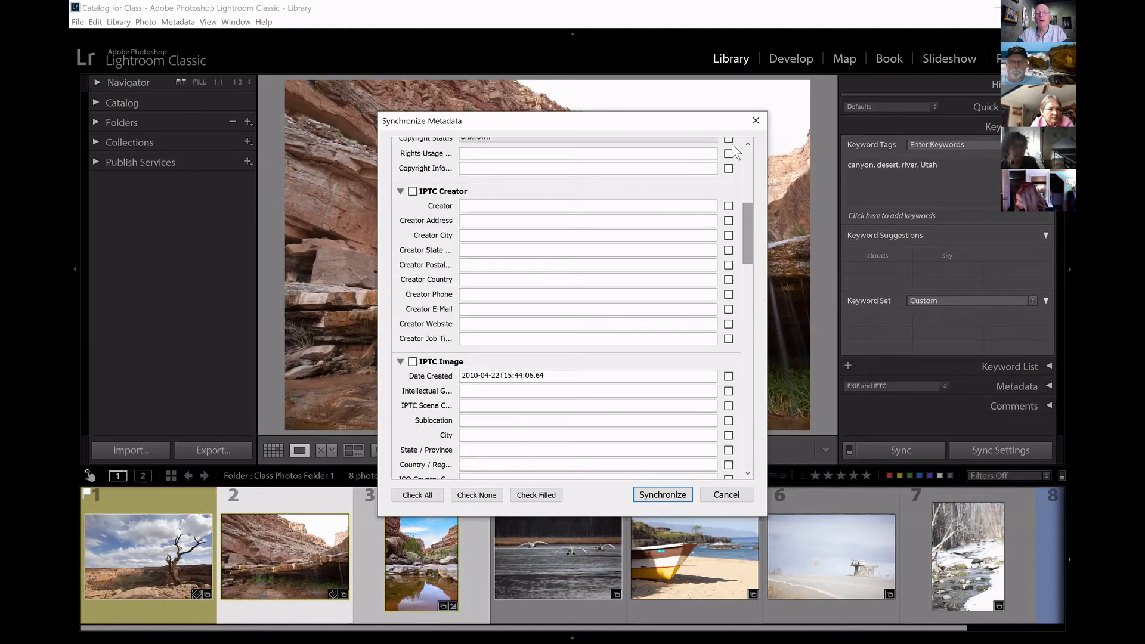
left_click_drag(745, 248, 765, 173)
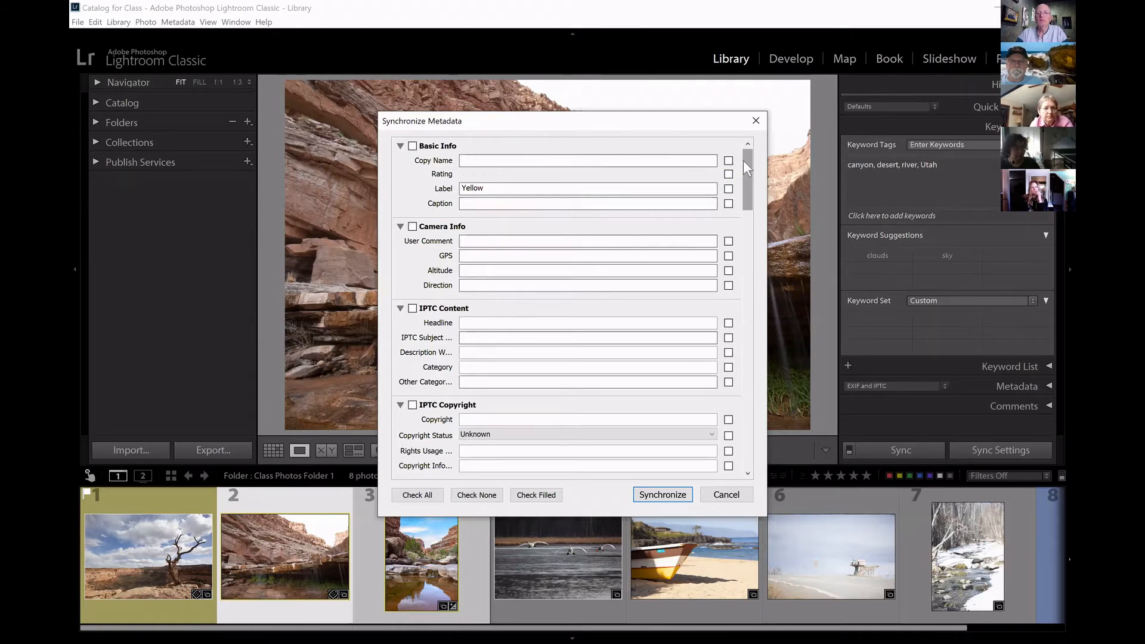
left_click_drag(745, 163, 768, 463)
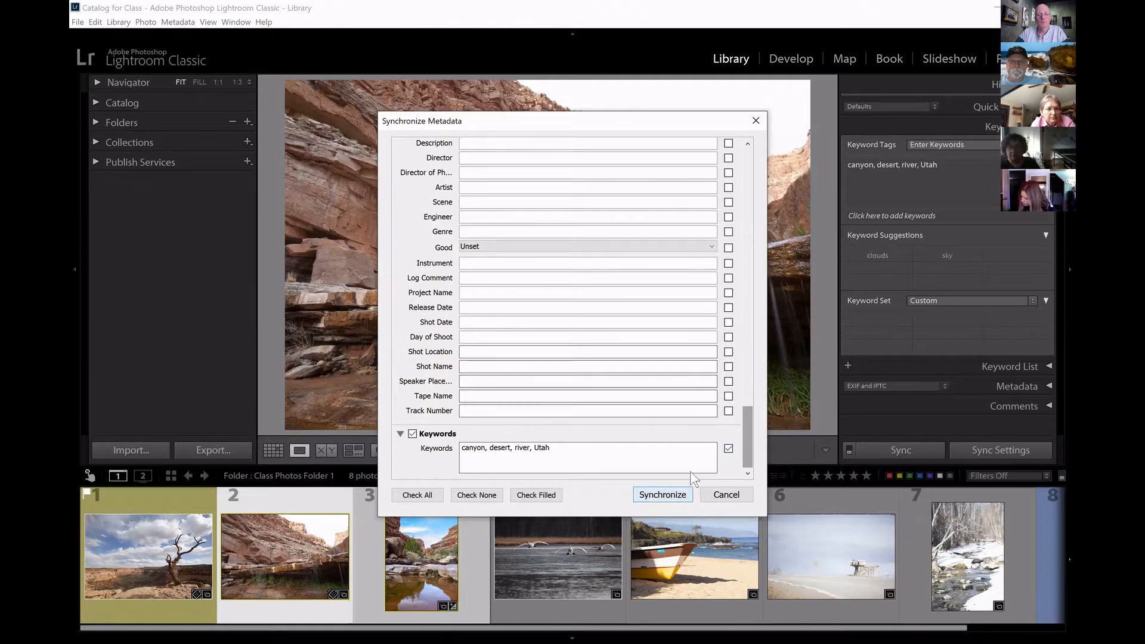
left_click(663, 495)
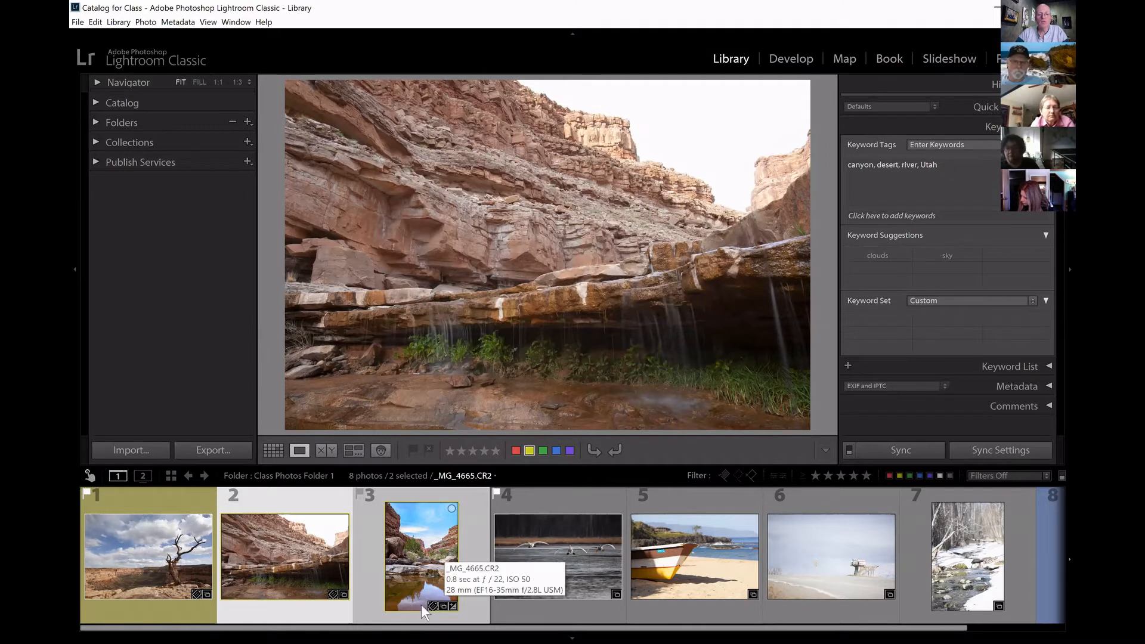
left_click(435, 557)
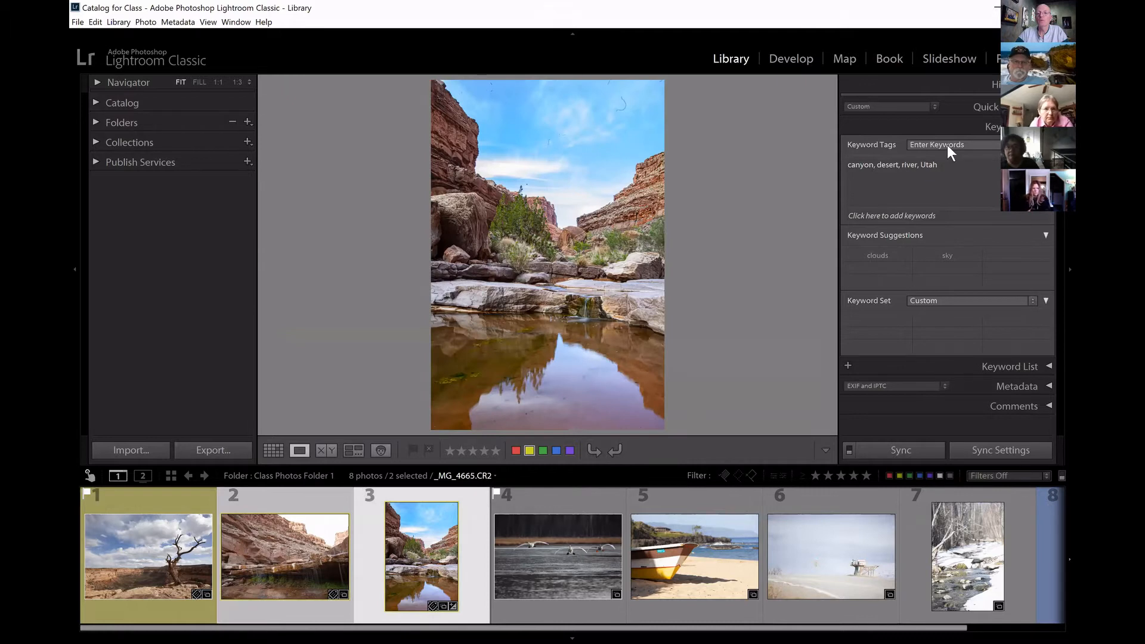
left_click(921, 178)
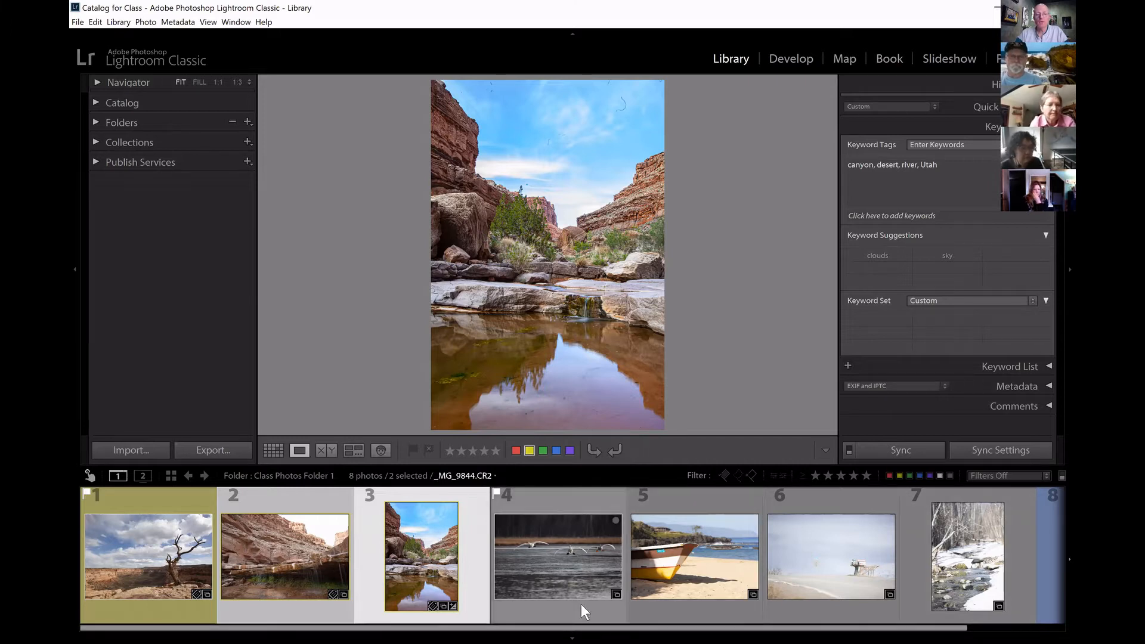
Select the swans photo as the active one together with the foggy landscape and snowy creek photos.
left_click(563, 554)
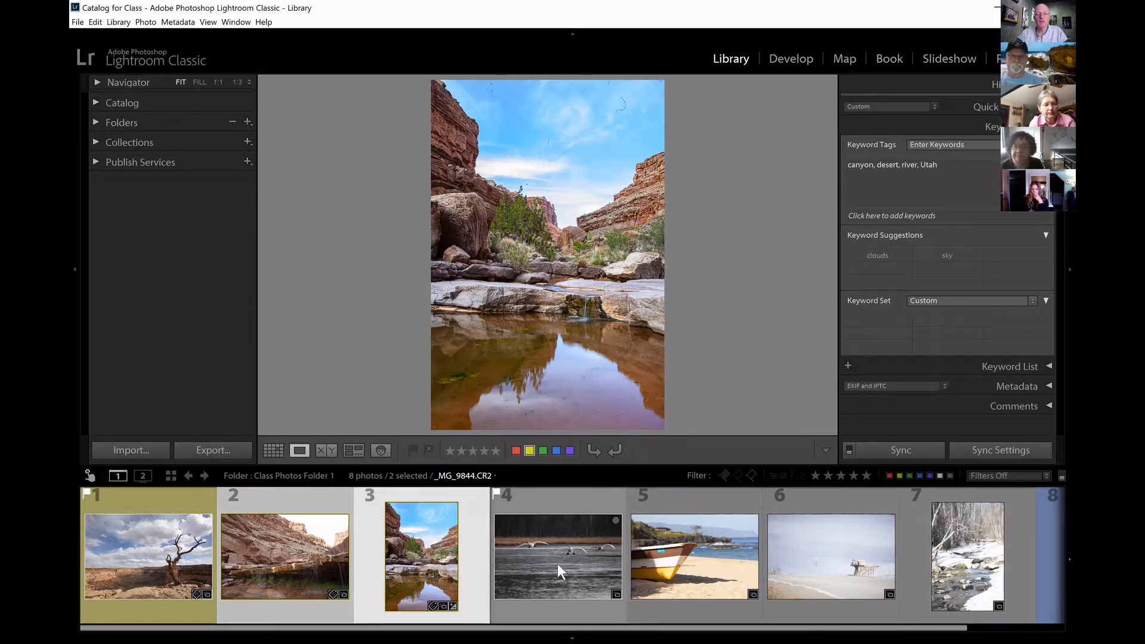
left_click(840, 553, "ctrl")
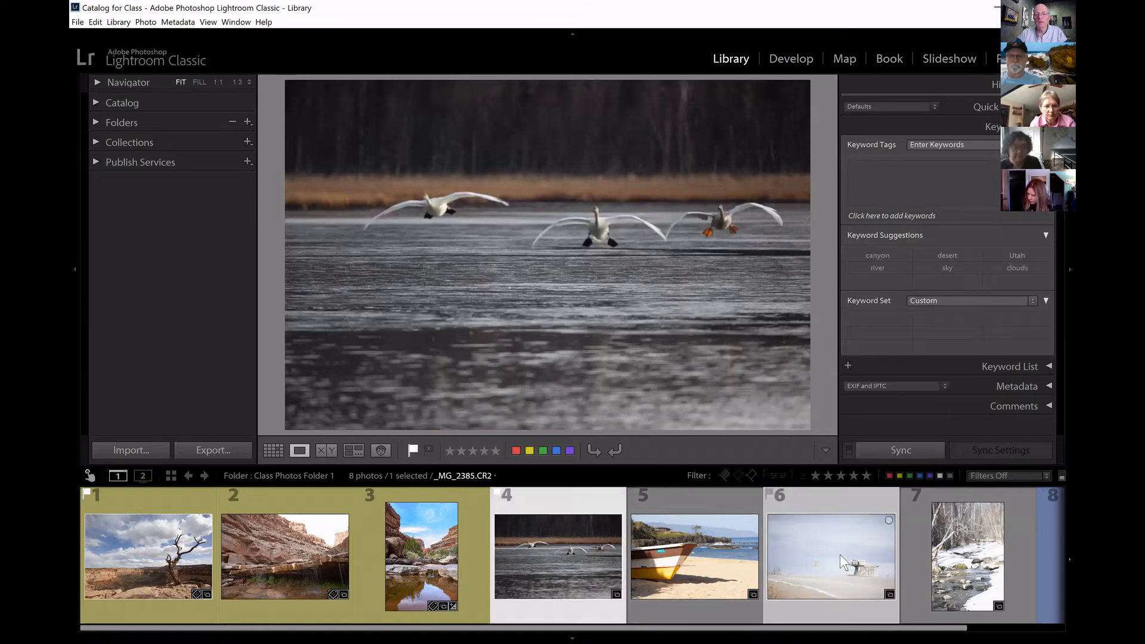
left_click(968, 558, "ctrl")
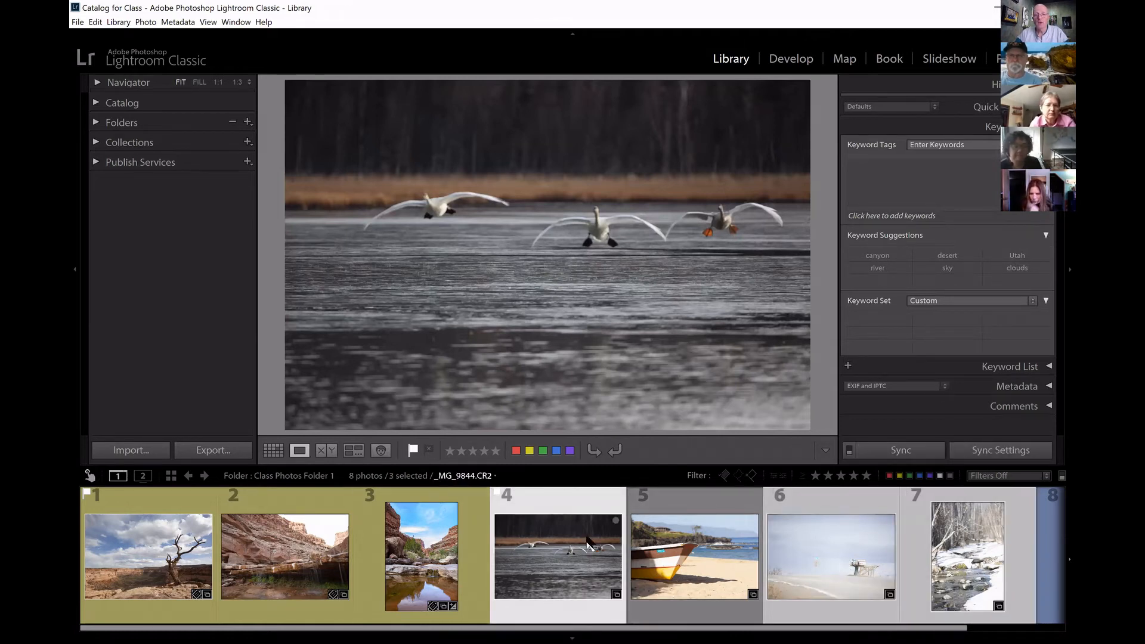
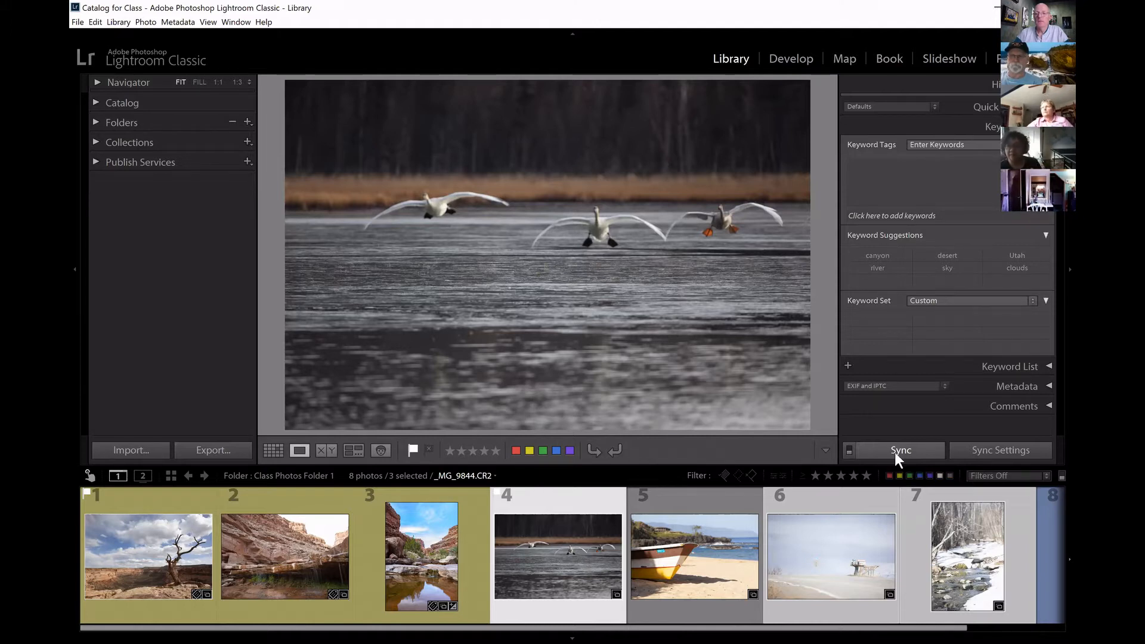
Turn on Auto Sync and add the keyword Alaska to the selected swans, foggy landscape and snowy creek photos.
key("alt")
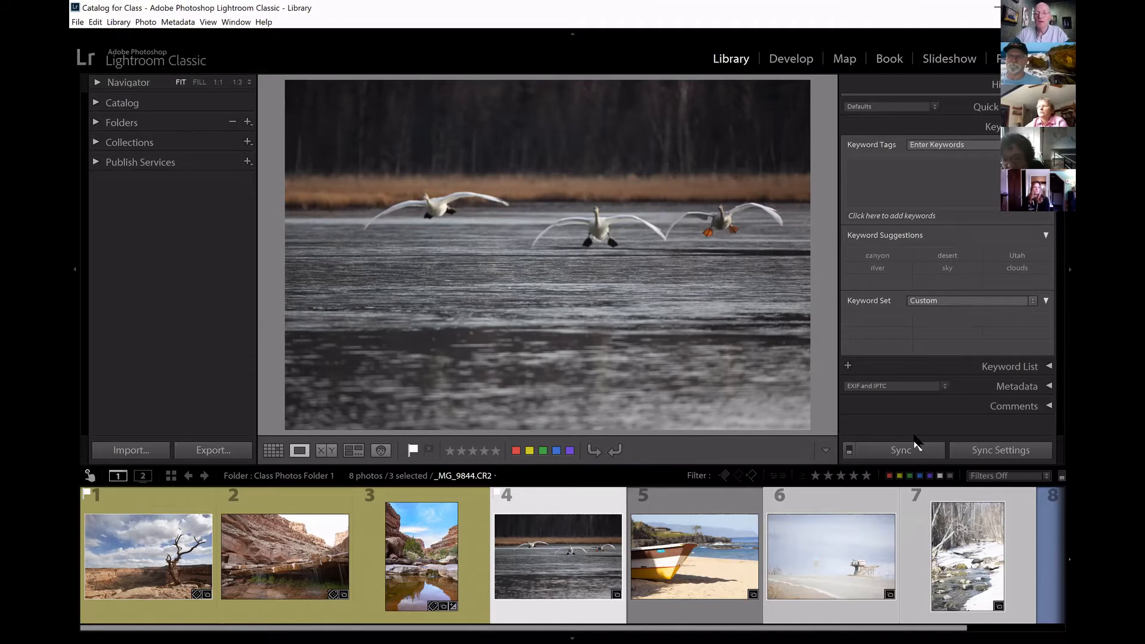
left_click(849, 448)
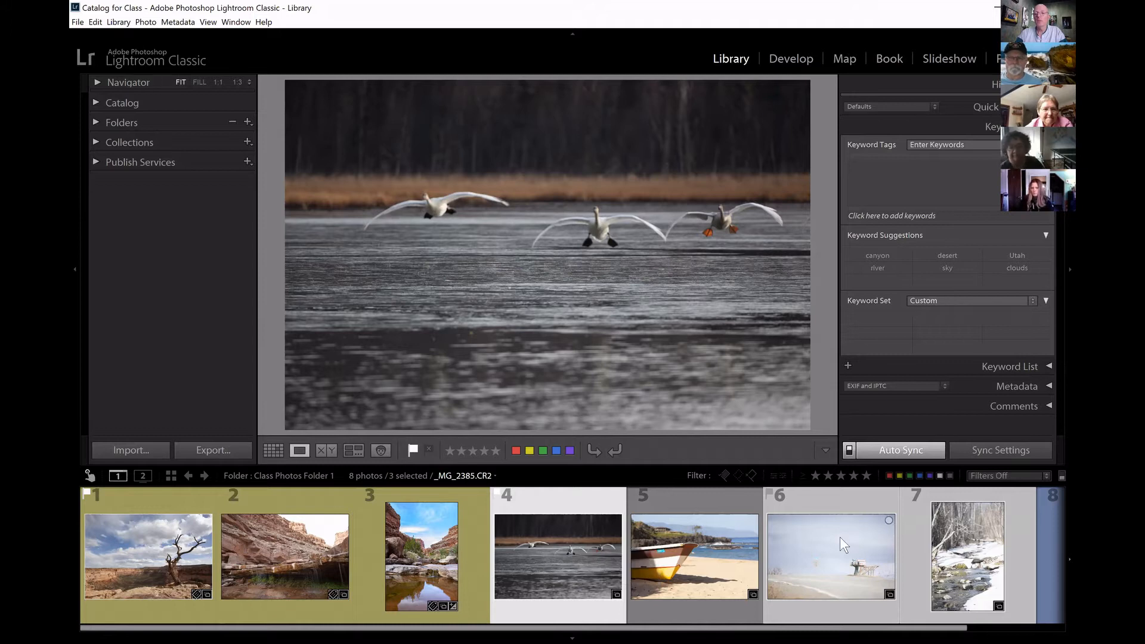
mouse_move(959, 526)
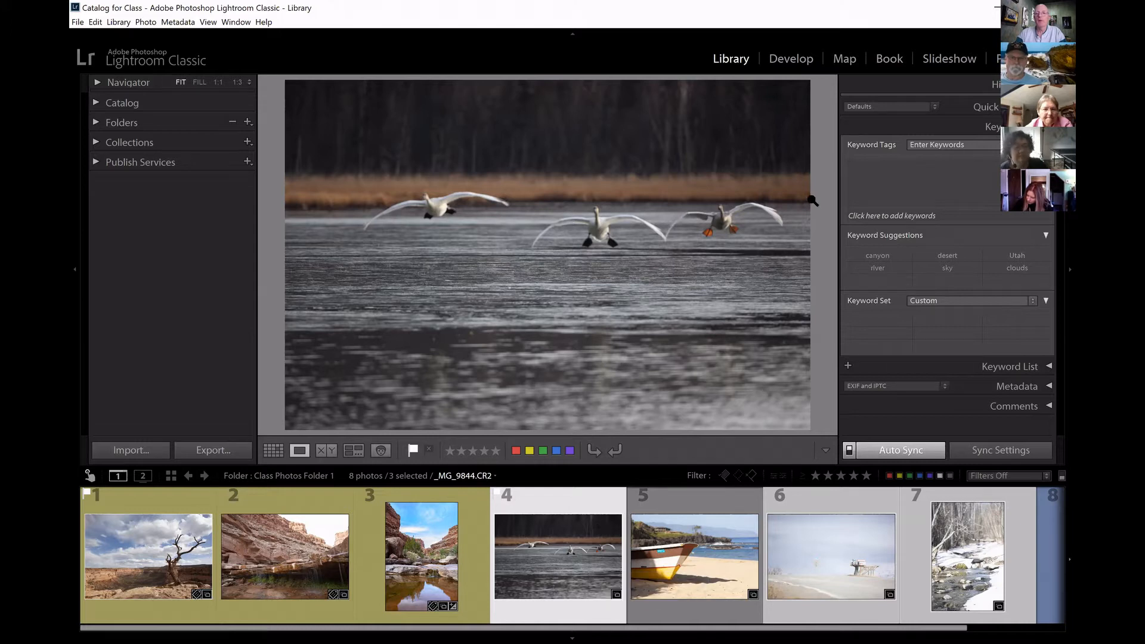
left_click(899, 167)
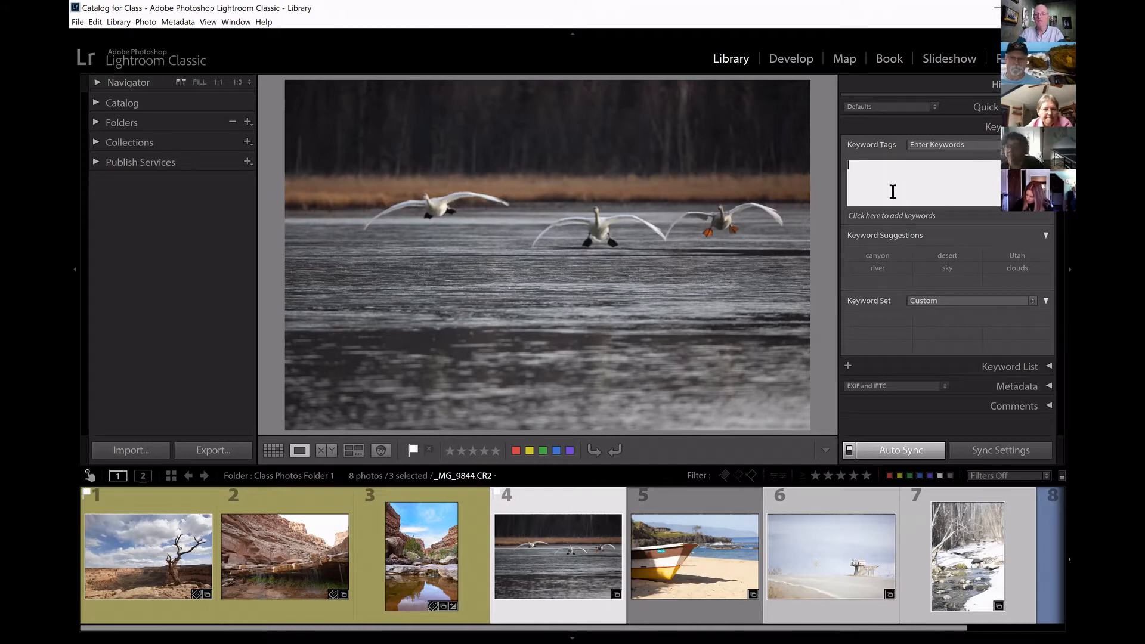
type("Alaska")
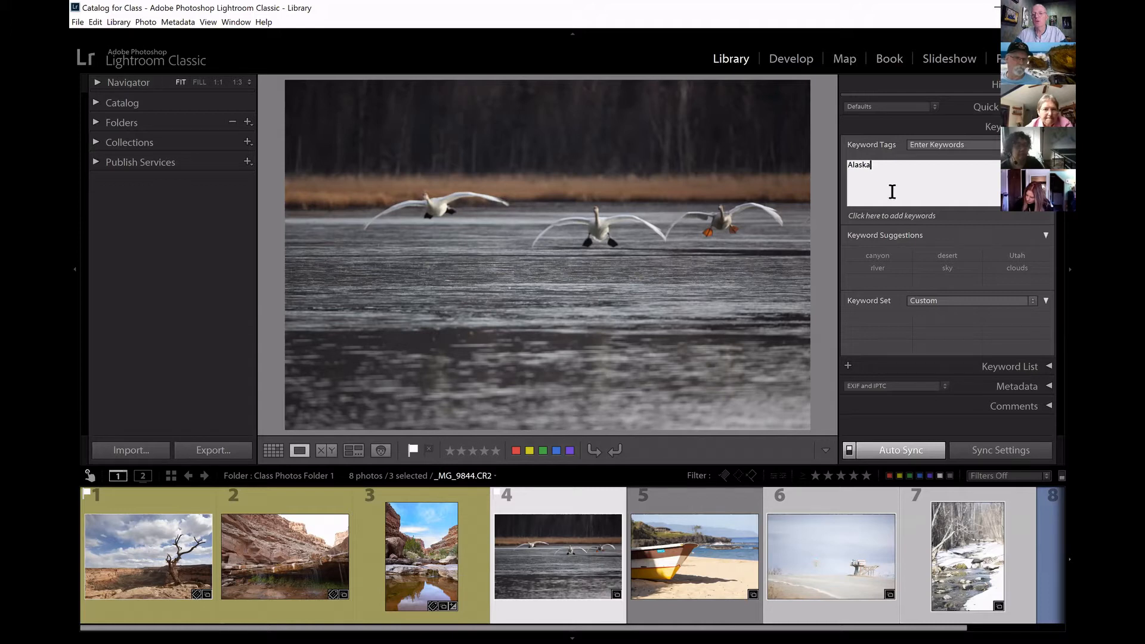
key("Return")
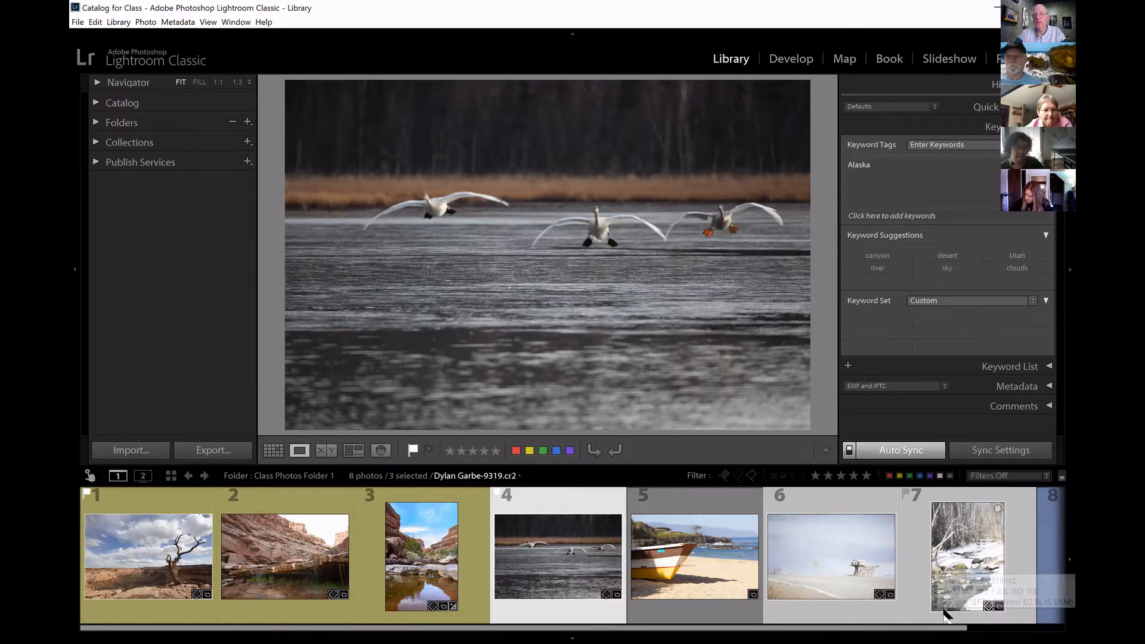
Check the keyword tags of the foggy landscape photo and the snowy creek photo individually.
left_click(835, 606)
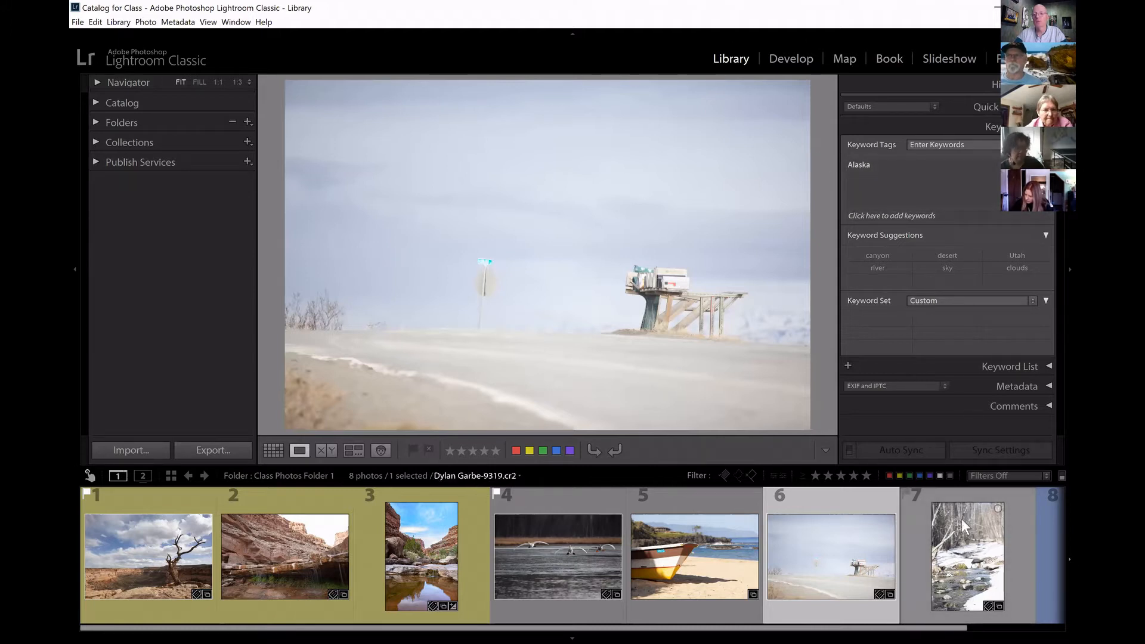
left_click(954, 561)
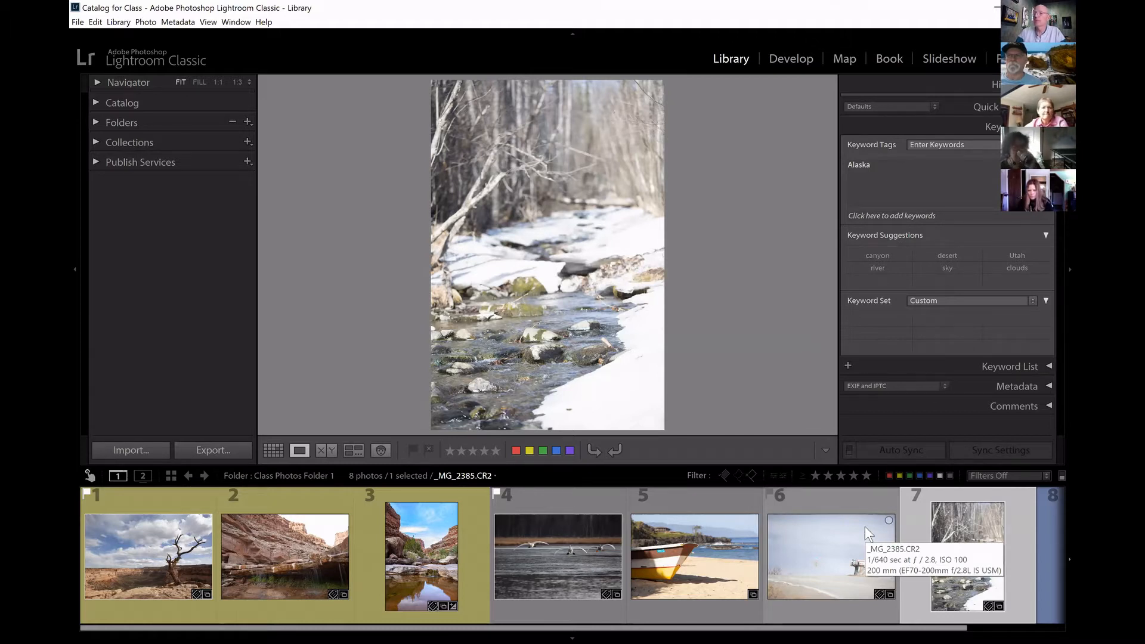
left_click(815, 566, "ctrl")
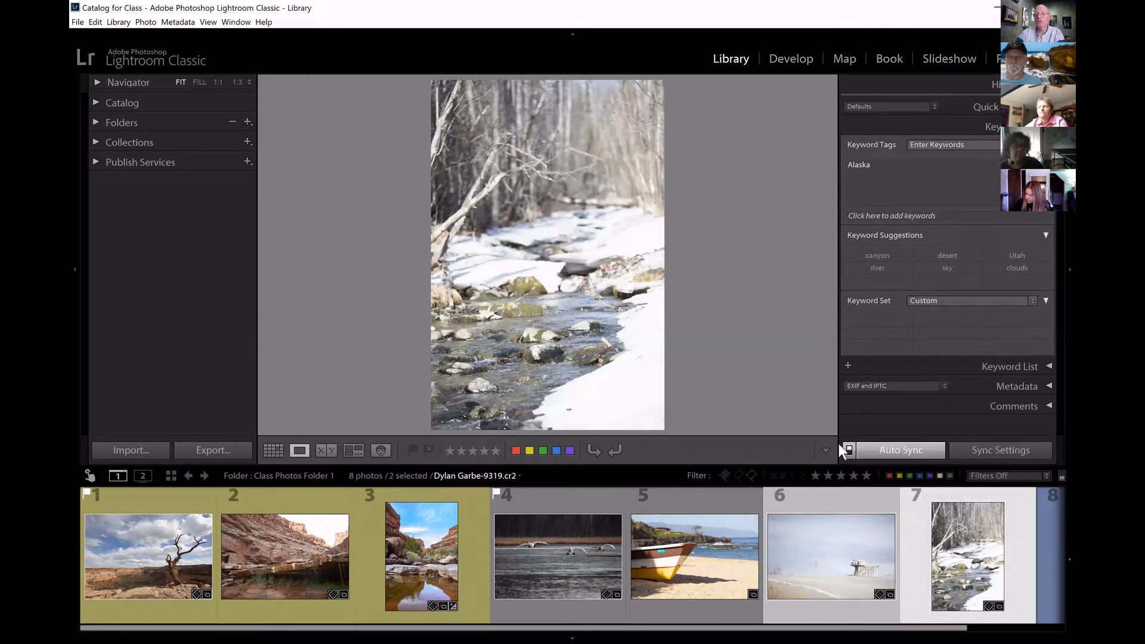
Turn off Auto Sync with the beach boat, foggy landscape and snowy creek photos selected, and reduce the selection to the boat photo.
left_click(721, 585)
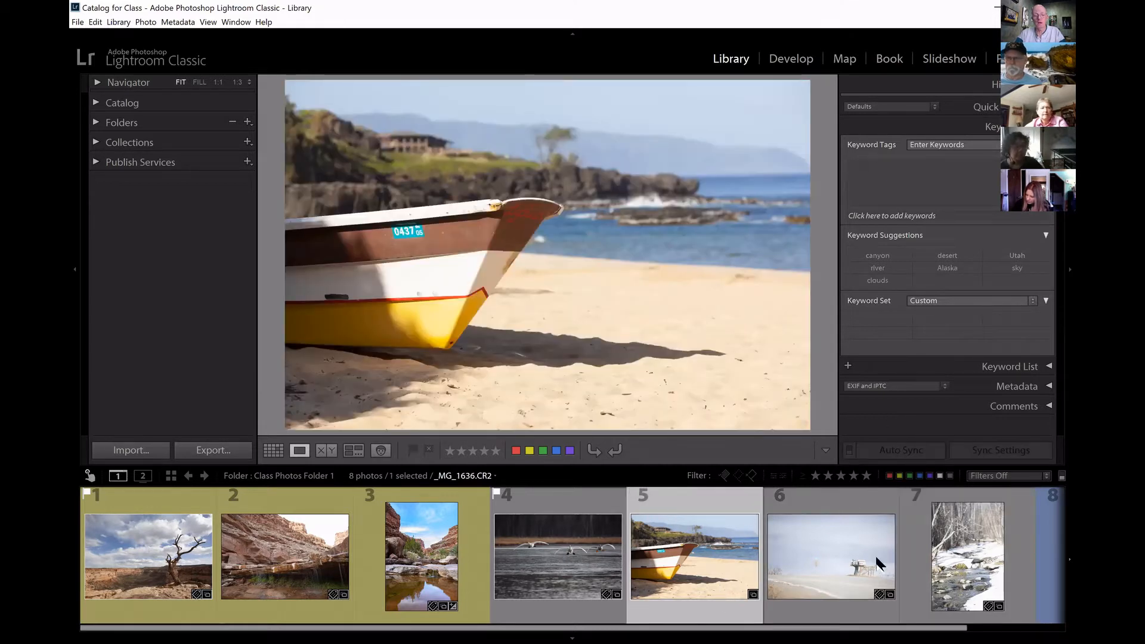
left_click(834, 556, "ctrl")
left_click(1023, 556, "ctrl")
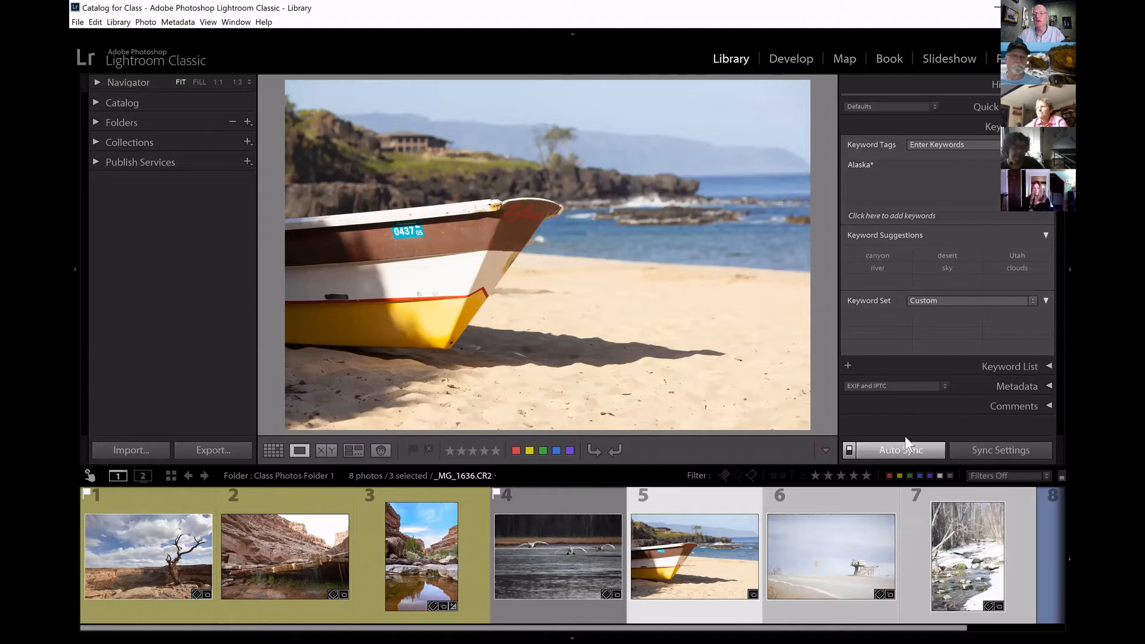
left_click(849, 452)
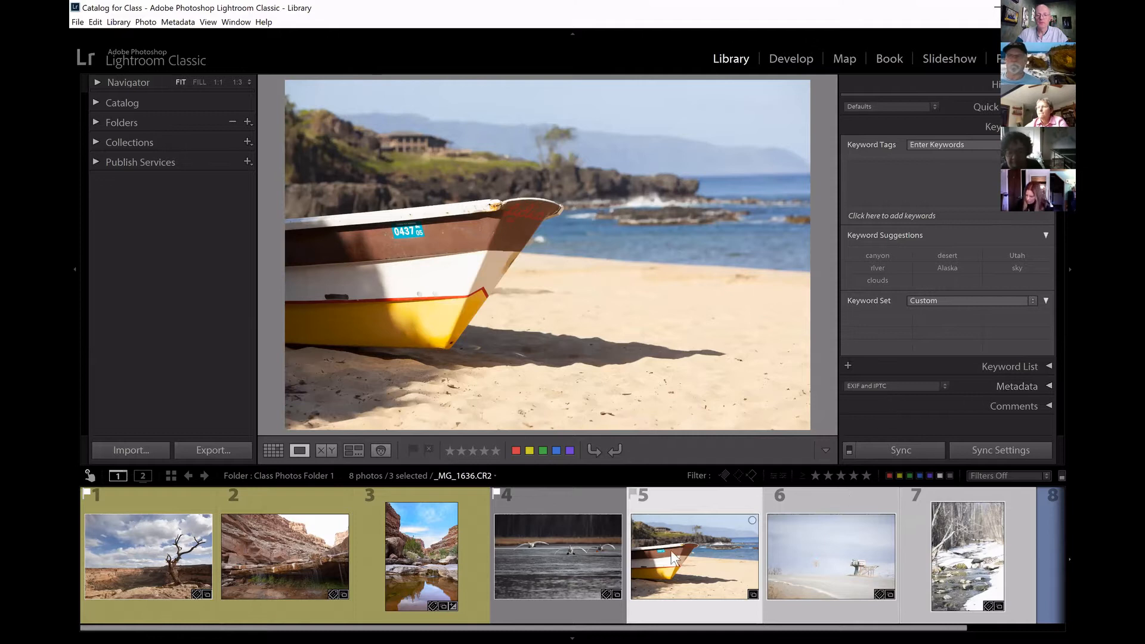
left_click(724, 614)
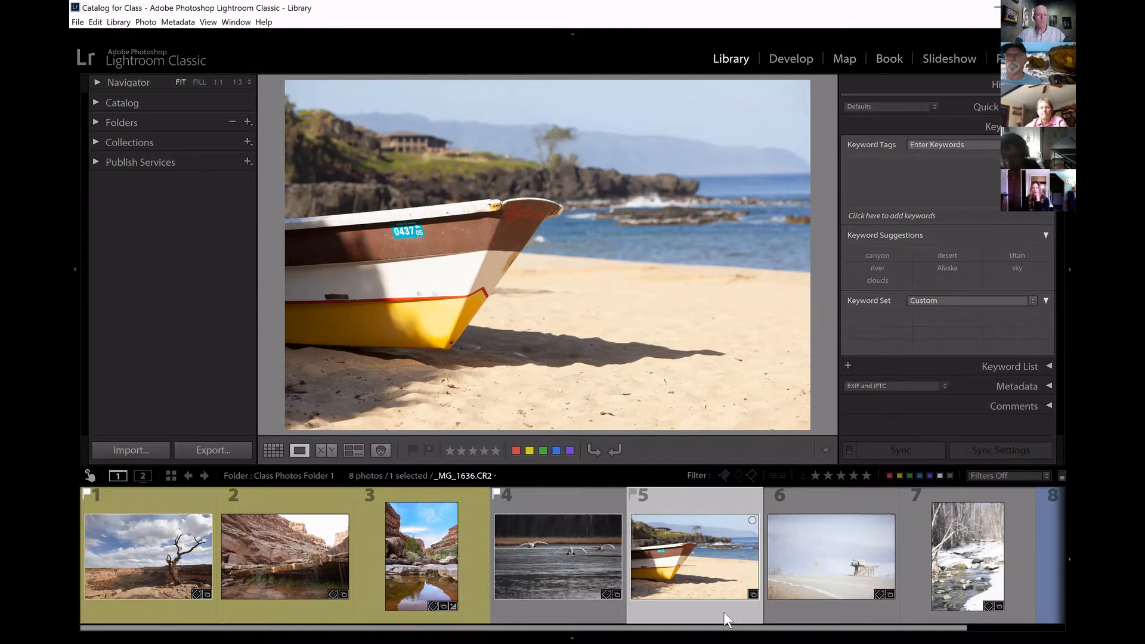
Add the suggested keyword river and the lowercase keyword utah to the desert tree photo.
left_click(168, 551)
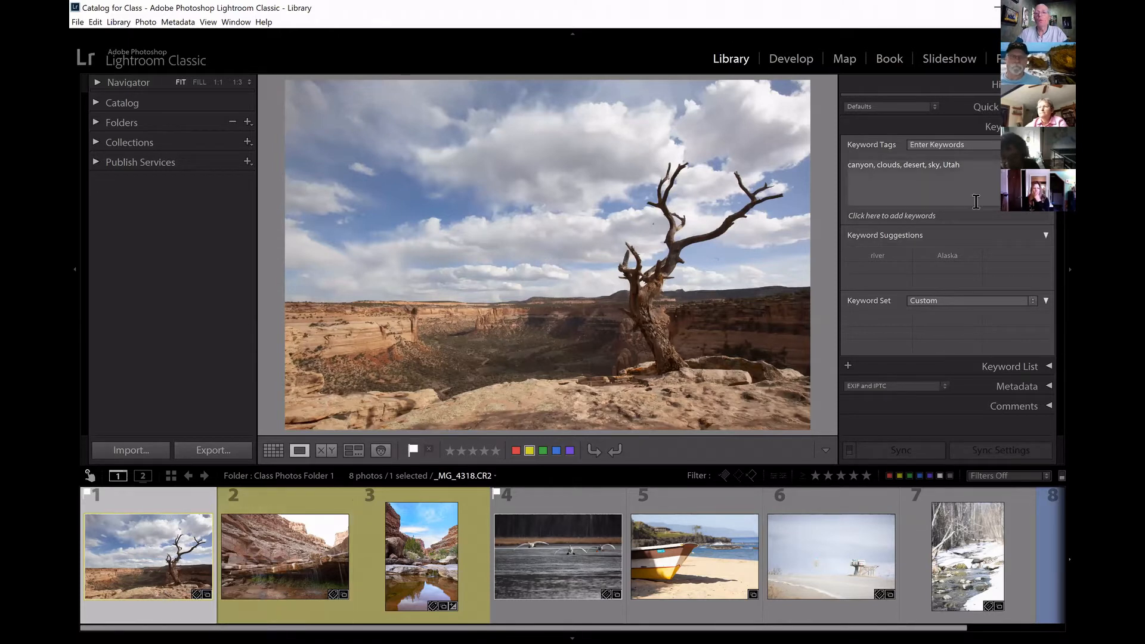
left_click(877, 256)
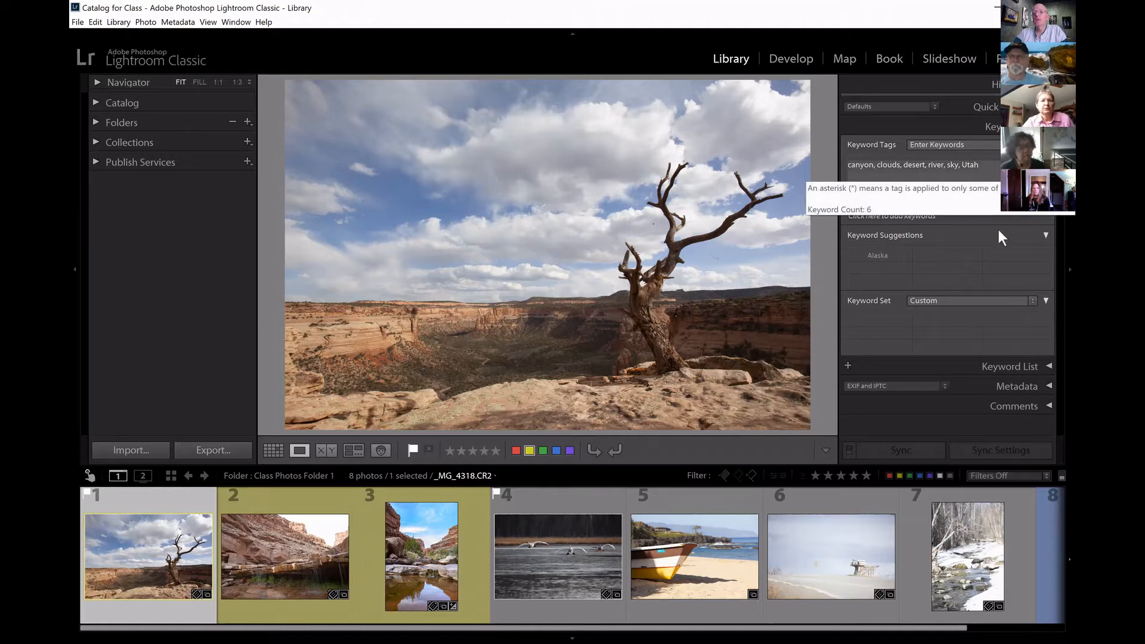
left_click(1005, 174)
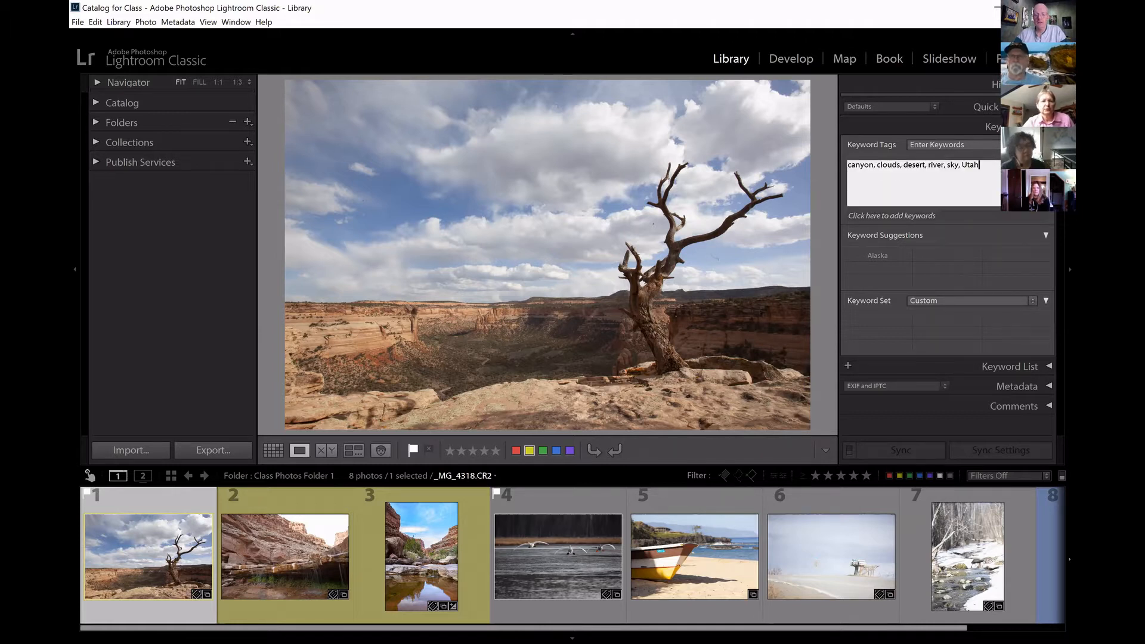
type(", uth")
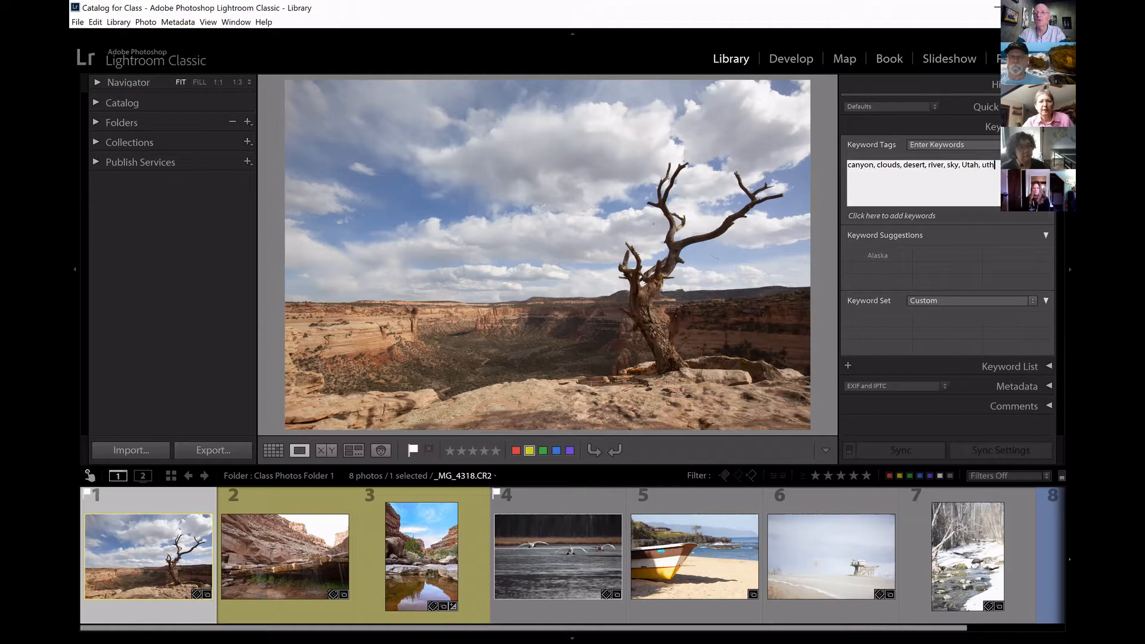
key("BackSpace")
key("BackSpace")
type("tah")
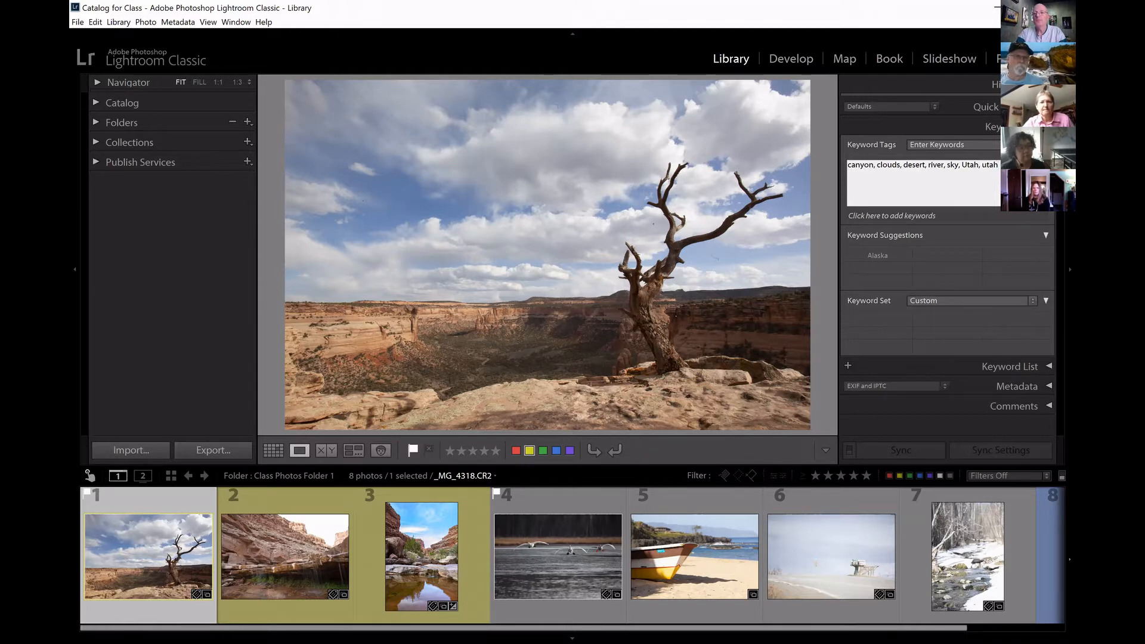
key("Return")
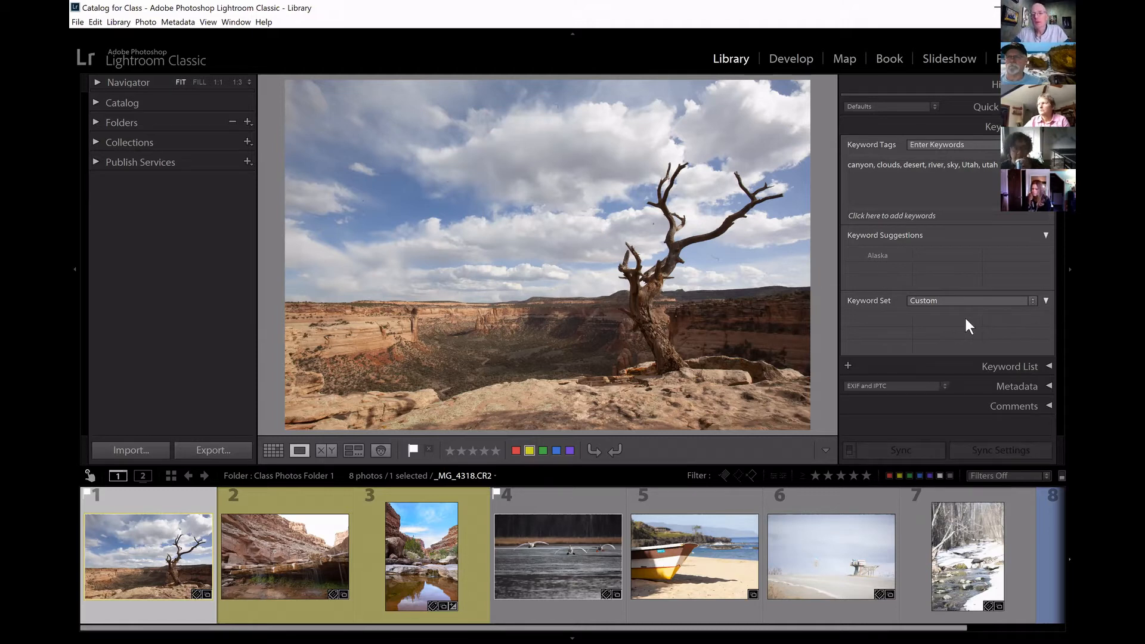
Review the available keyword set presets without changing the set, and collapse the Keyword Set section.
left_click(1033, 299)
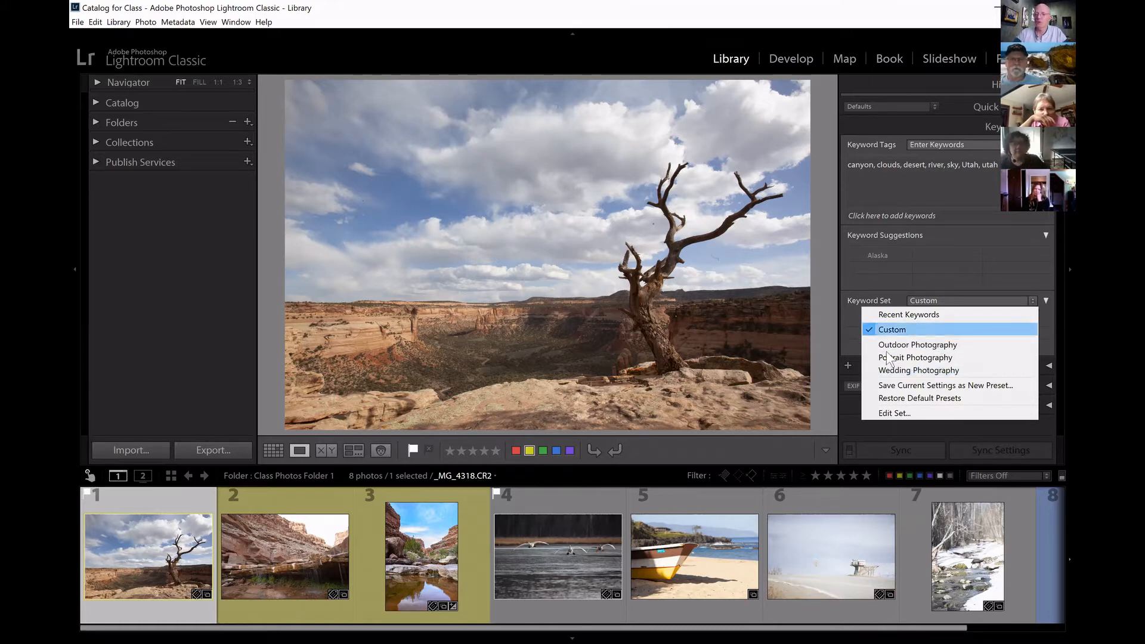
left_click(830, 303)
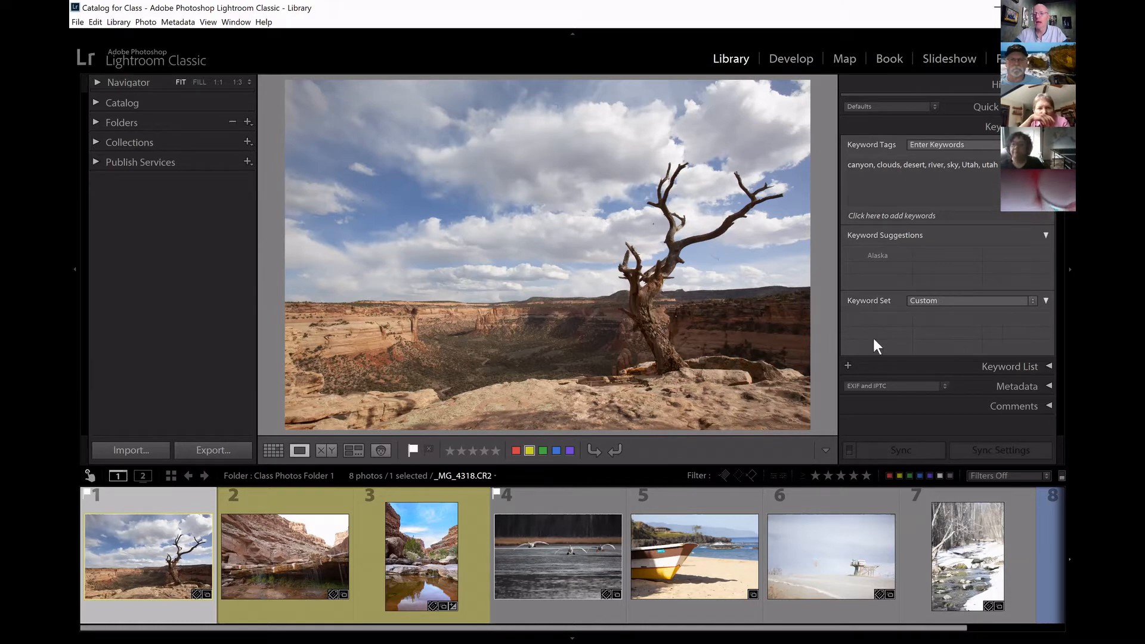
left_click(1045, 301)
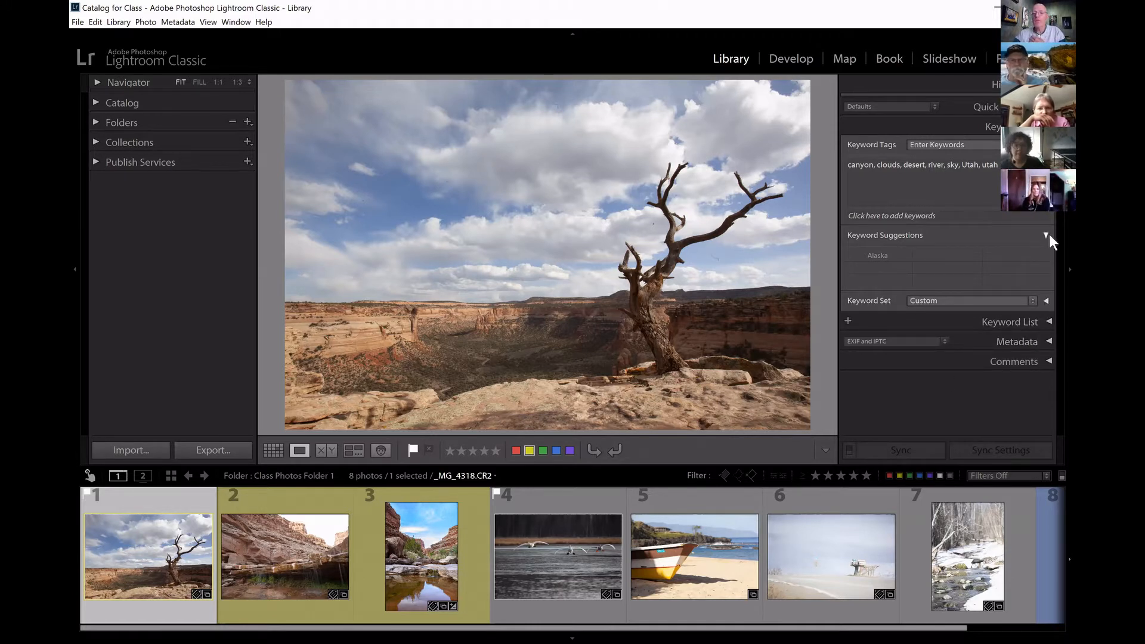
Enter the additional keywords birds, lake, spring and geese for the swans photo.
left_click(566, 557)
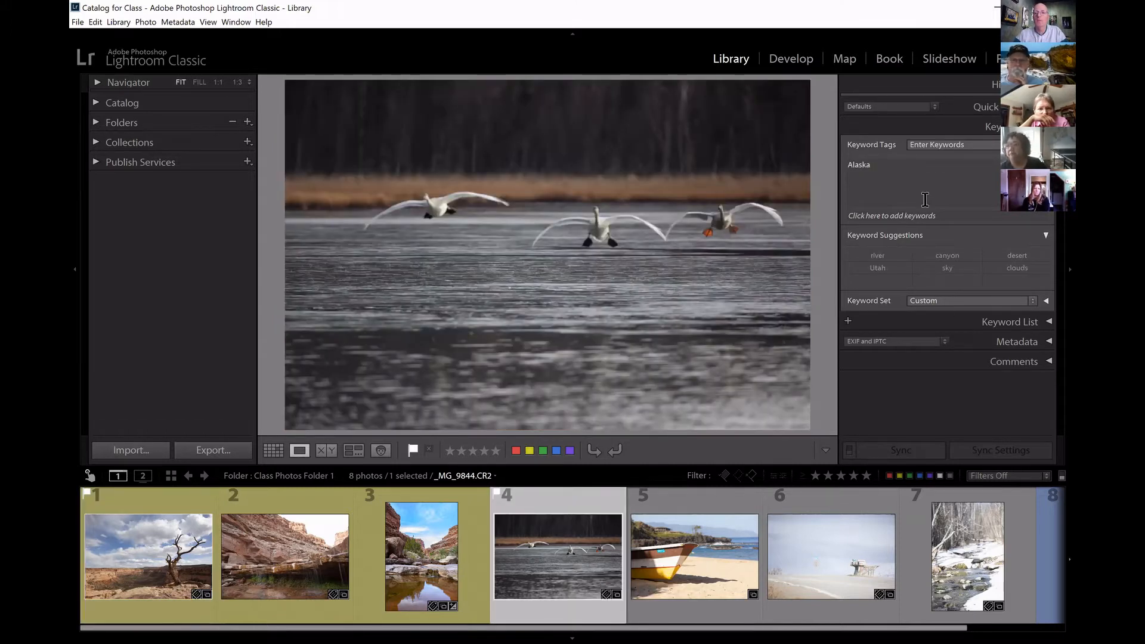
left_click(950, 177)
type(", ")
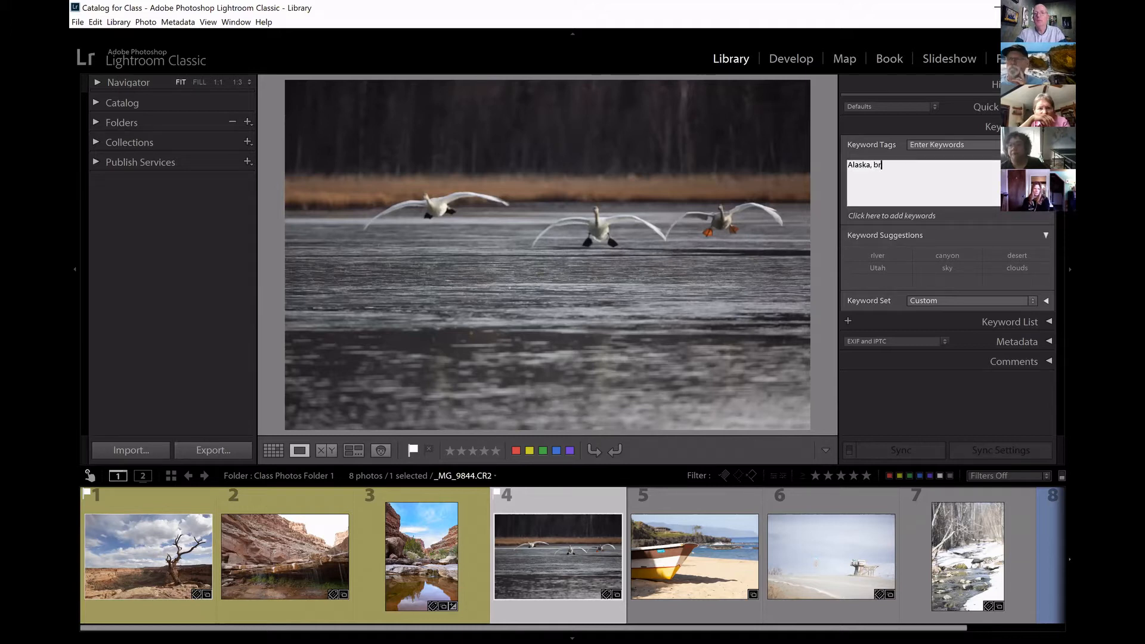
type("birds, lake")
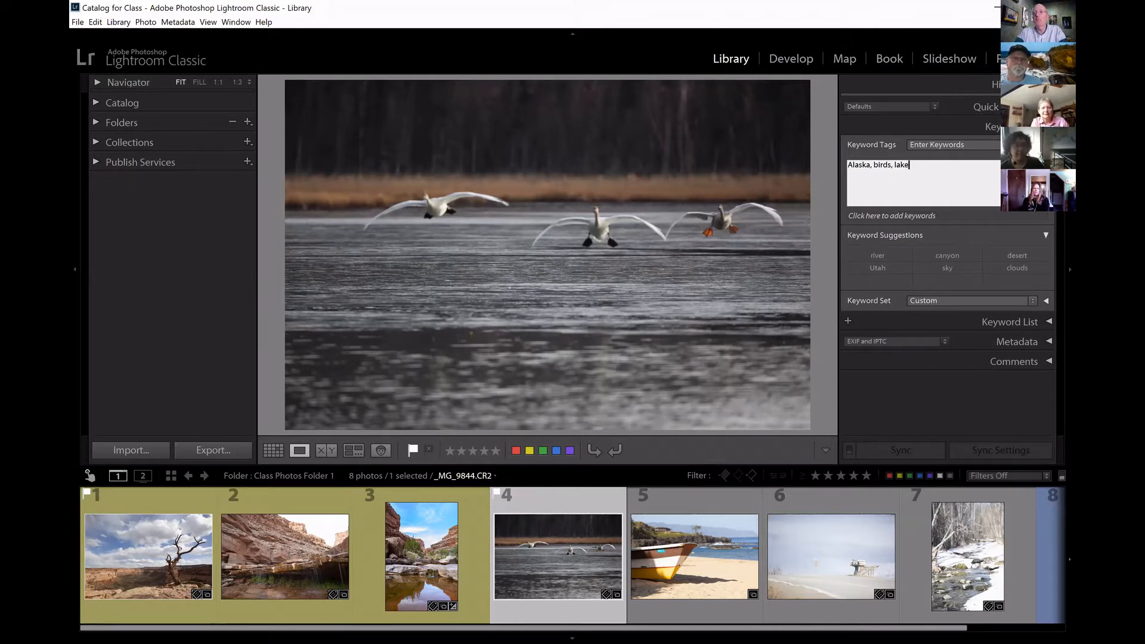
type(", sprint")
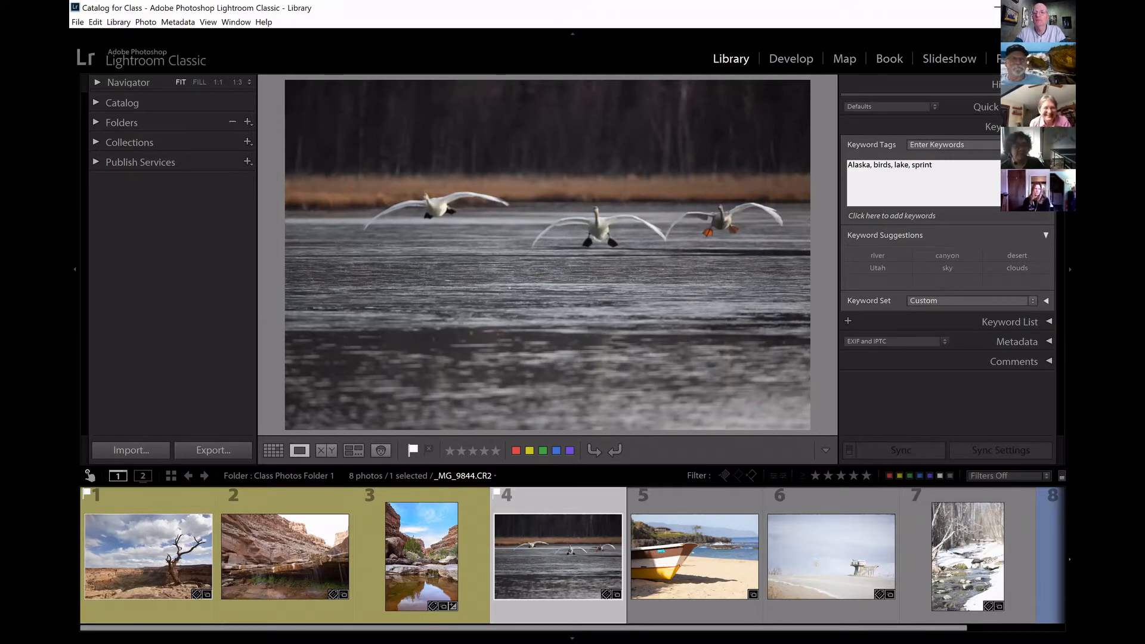
key("BackSpace")
type("g, geese")
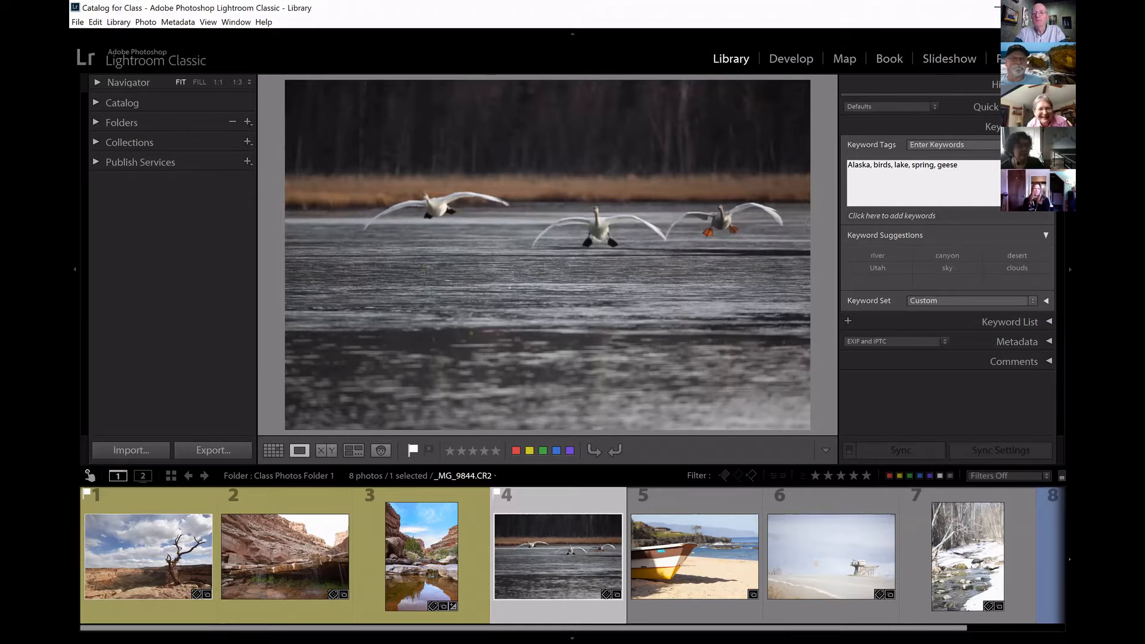
Replace the keyword geese with swans in the swans photo's keyword tags.
key("BackSpace")
key("BackSpace")
key("BackSpace")
key("BackSpace")
key("BackSpace")
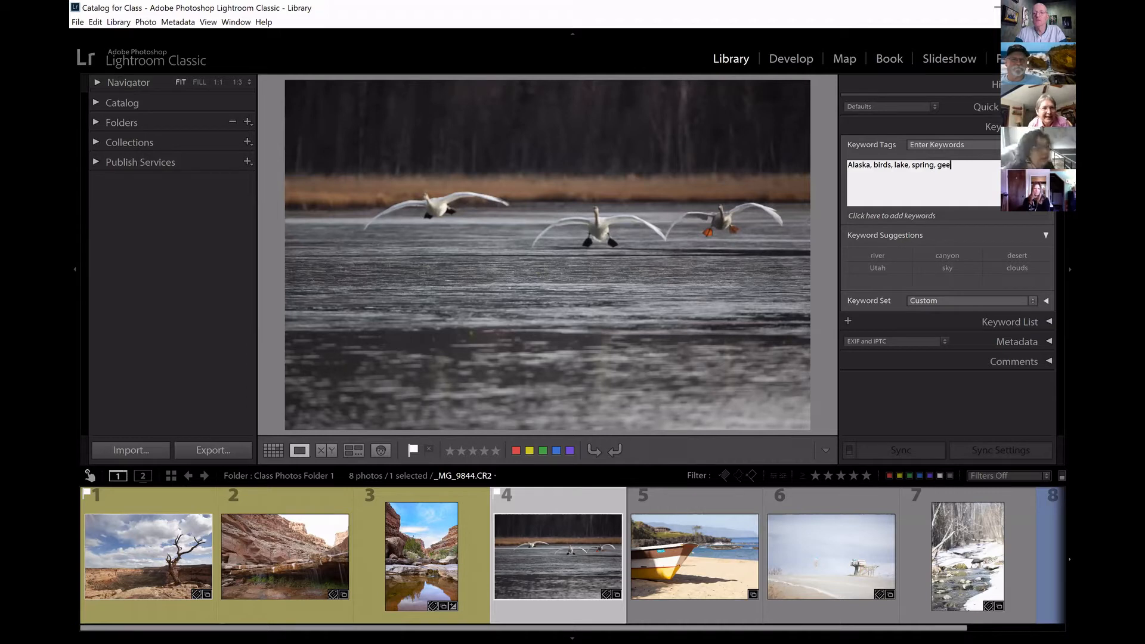
type("swans")
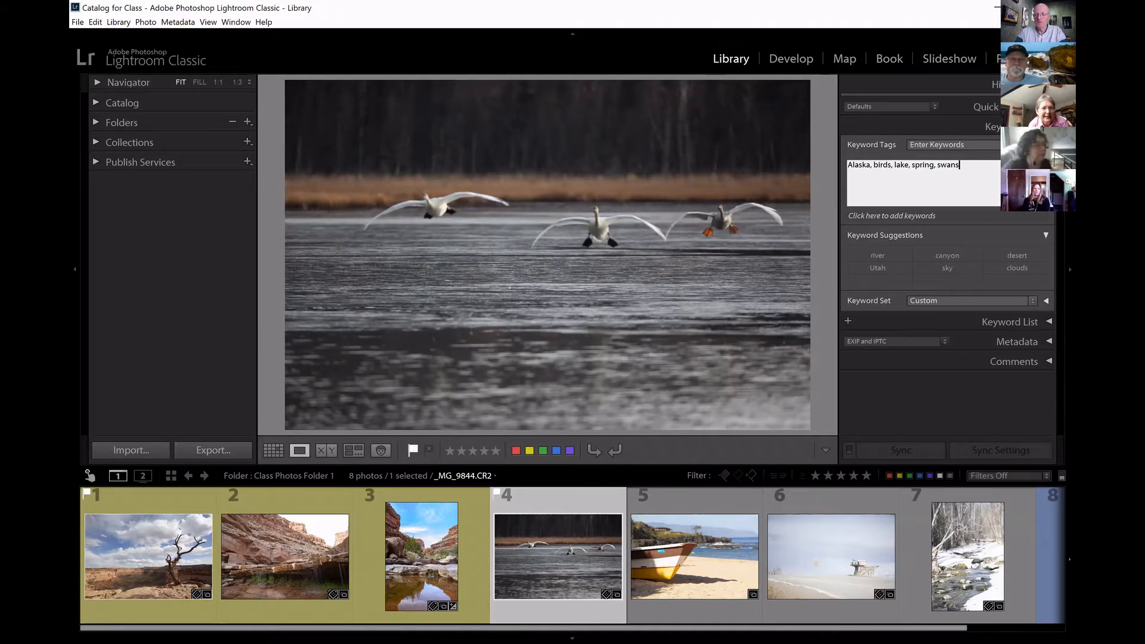
Enter the keywords Hawaii, beach, boat, ocean and palm tree for the photo of the boat on the beach.
left_click(698, 551)
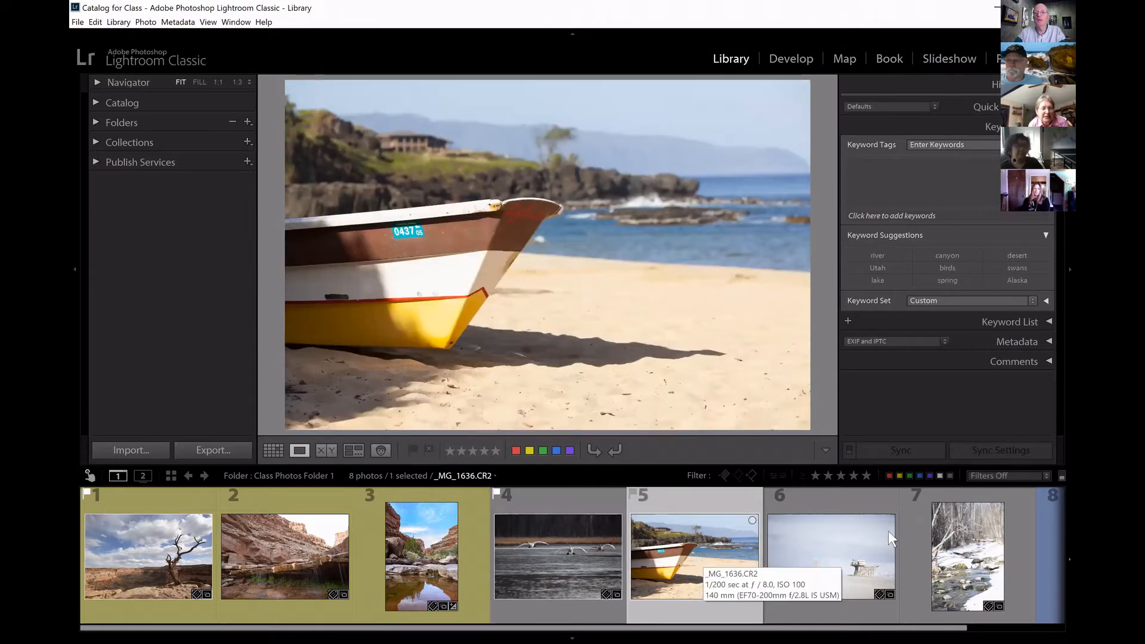
left_click(952, 178)
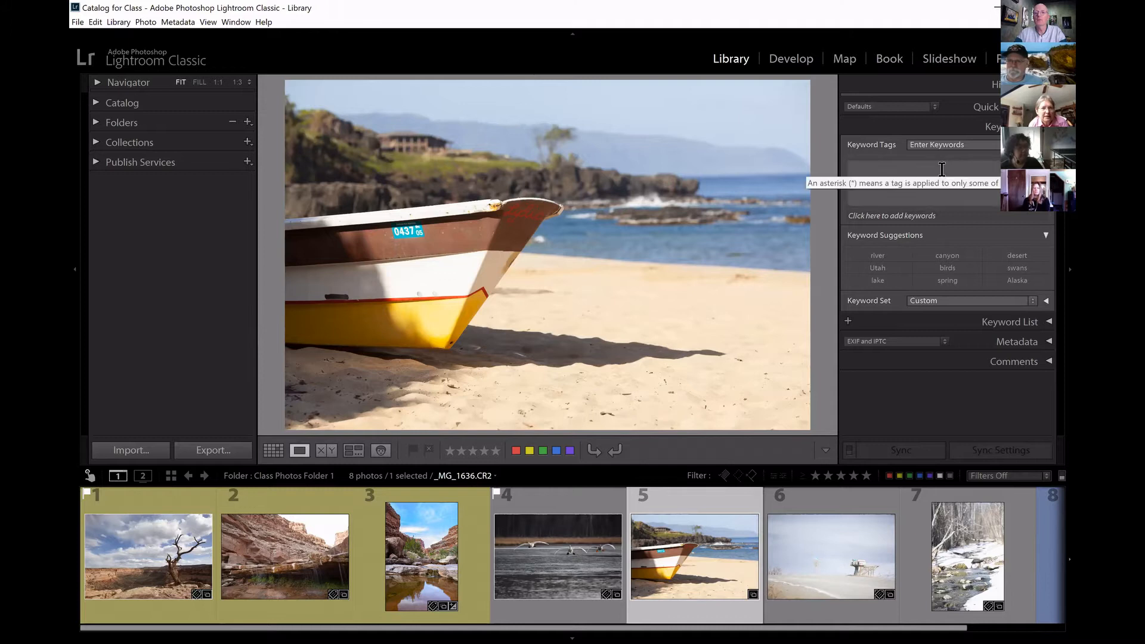
type("Haw")
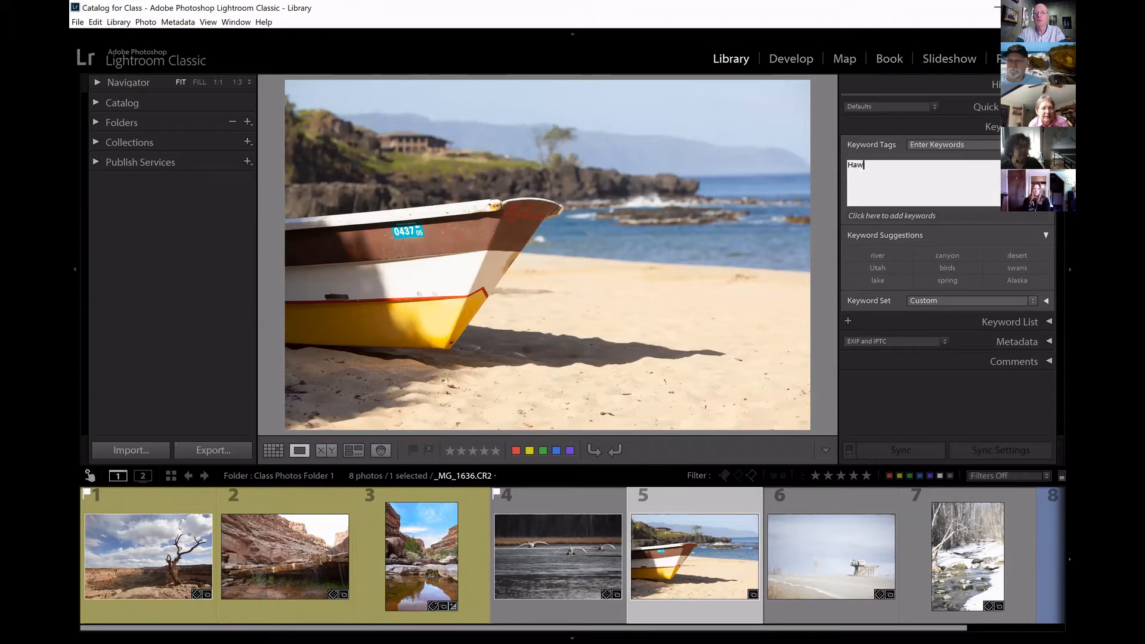
type("aii, beach, boatg")
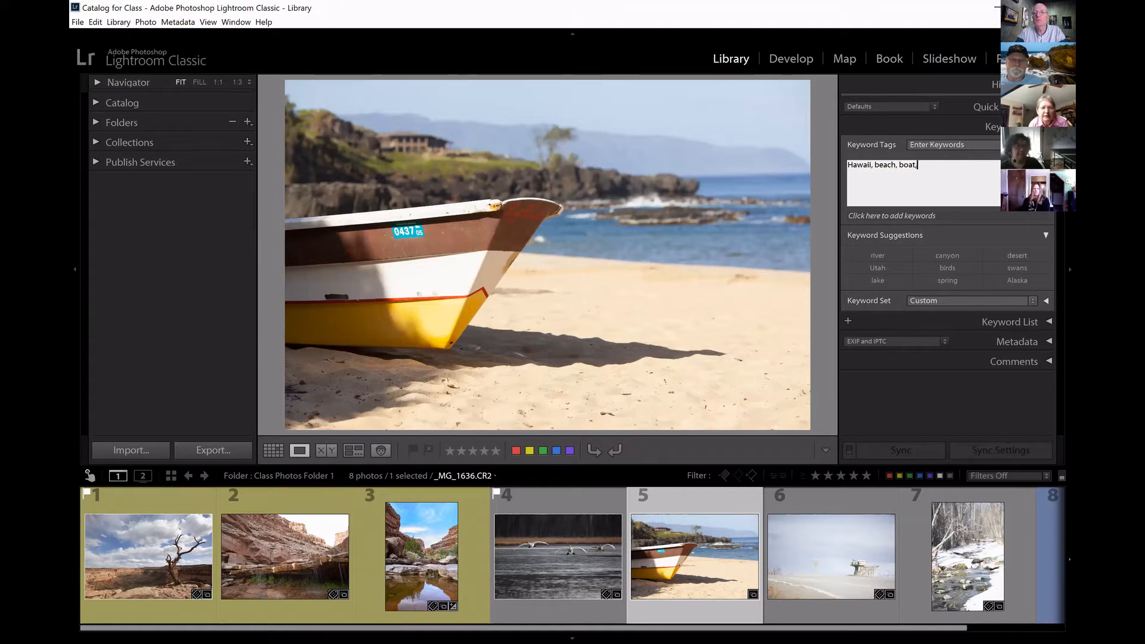
type(" oean, pal")
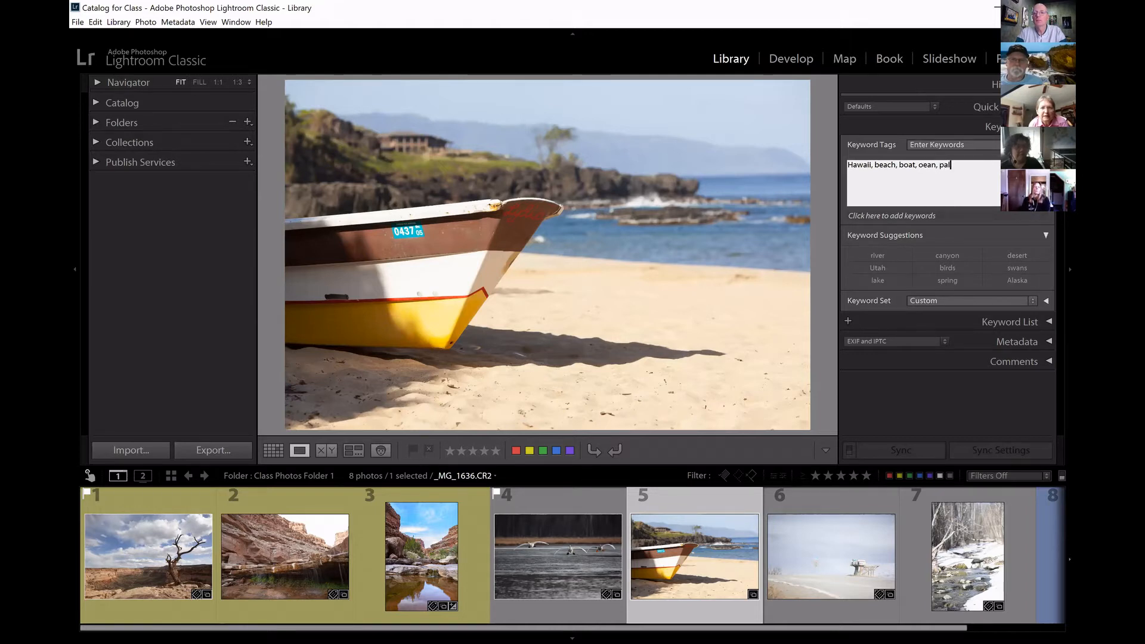
type("m tree")
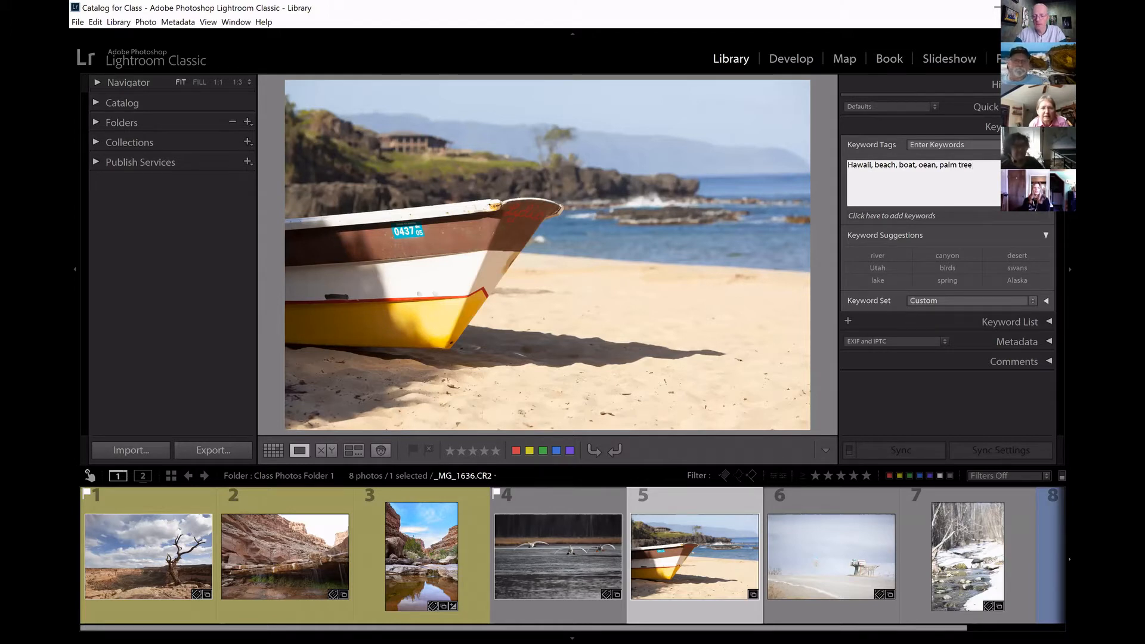
left_click(924, 165)
type("c")
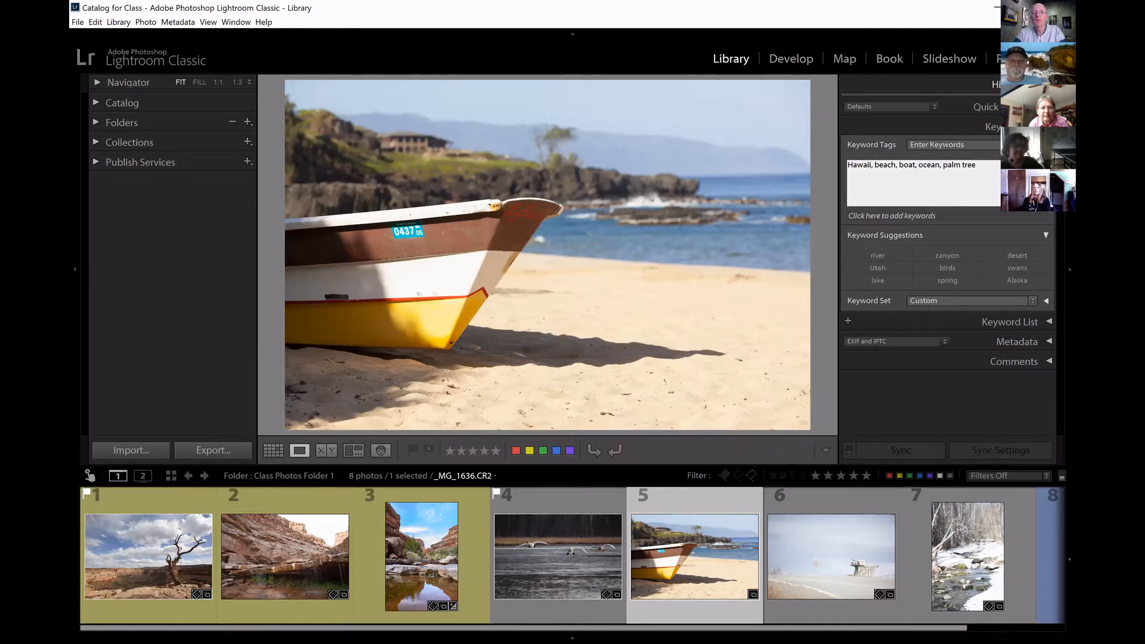
left_click(993, 163)
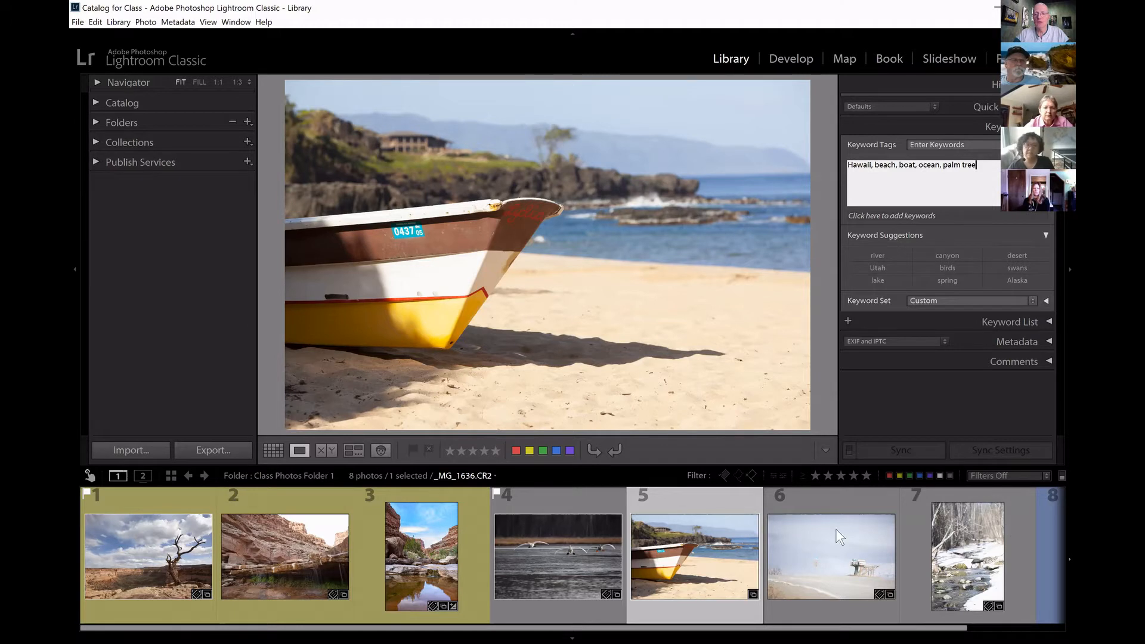
Add the keywords Homer, road, mail box and mountains to the roadside mailbox photo.
left_click(828, 549)
left_click(894, 164)
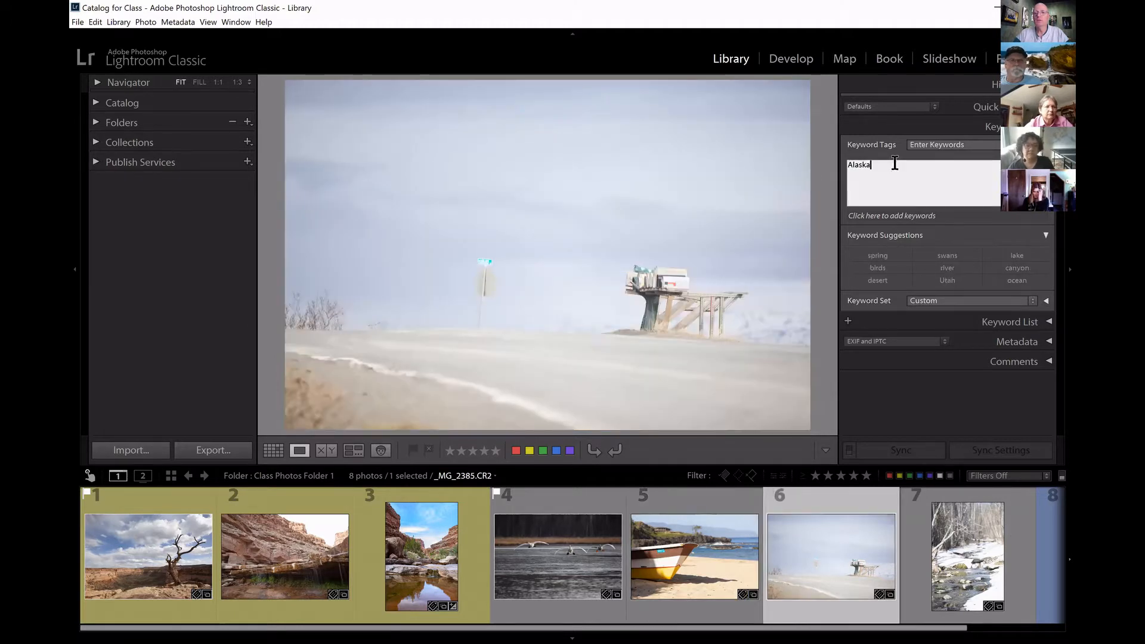
type(", ")
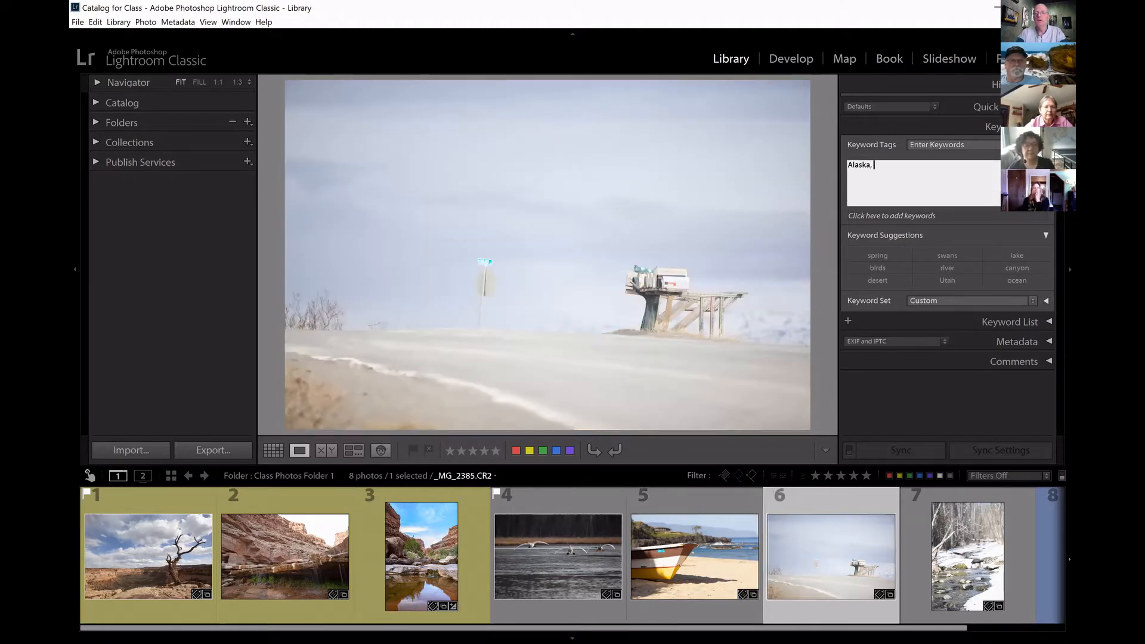
type("Homer, ra")
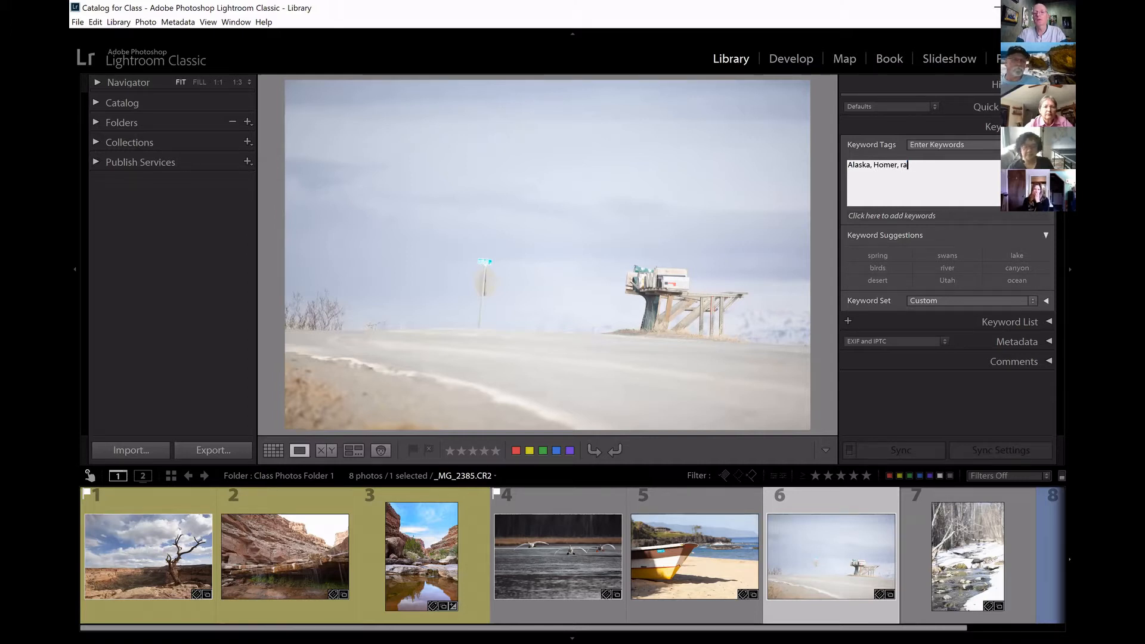
key("BackSpace")
type("oad, ")
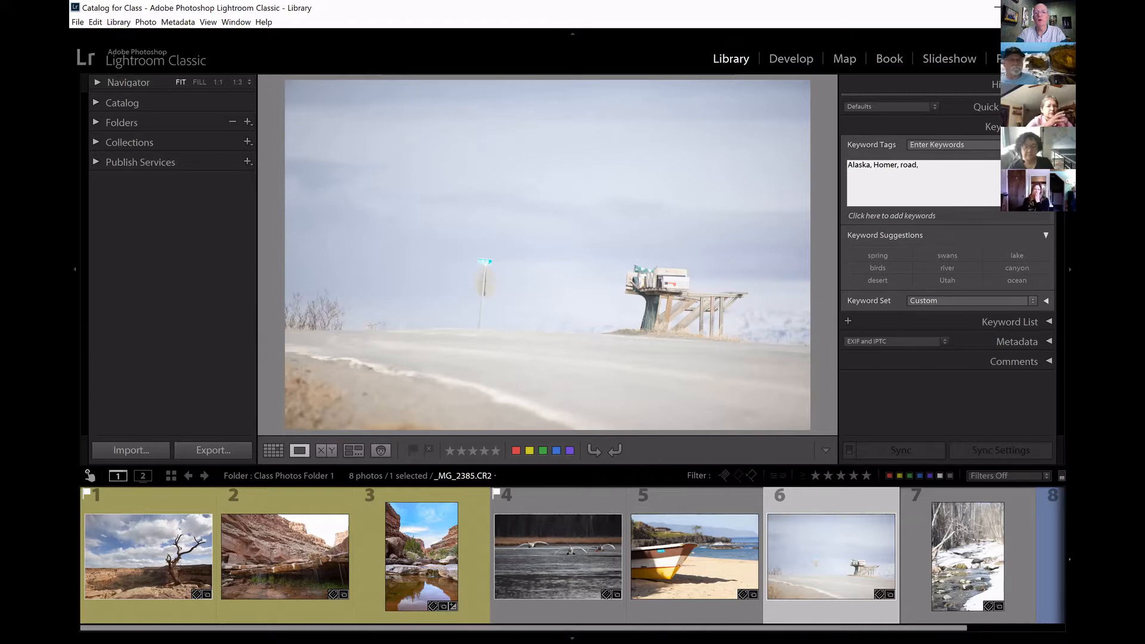
type("mail box, mountains")
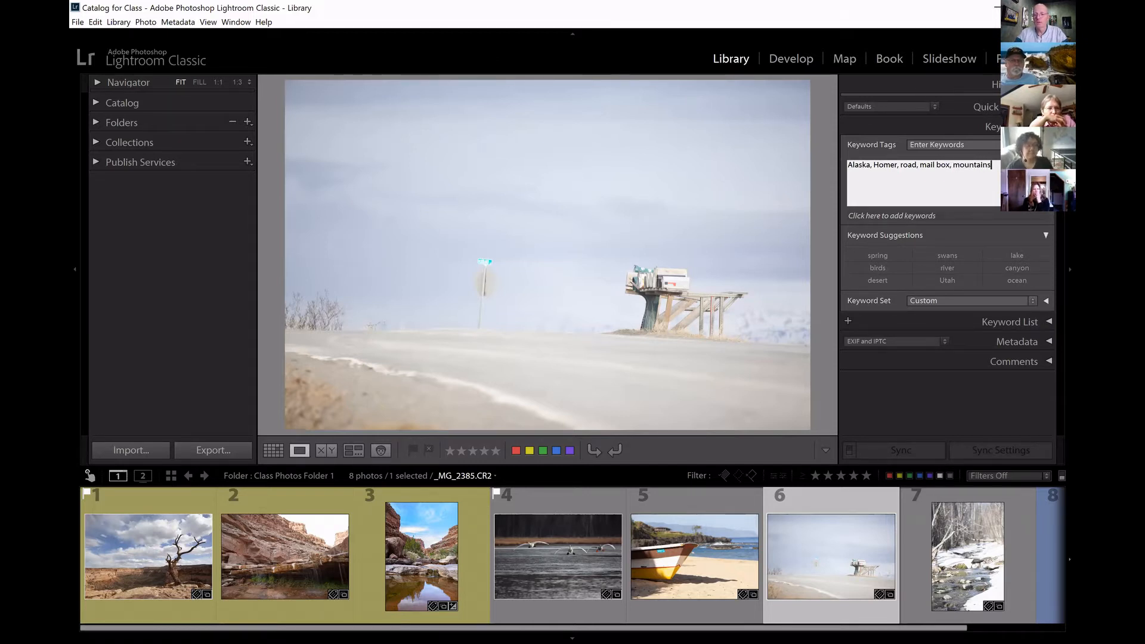
Add the keywords Eagle River, river, spring and rocks to the snowy stream photo.
scroll(986, 614, "down", 2)
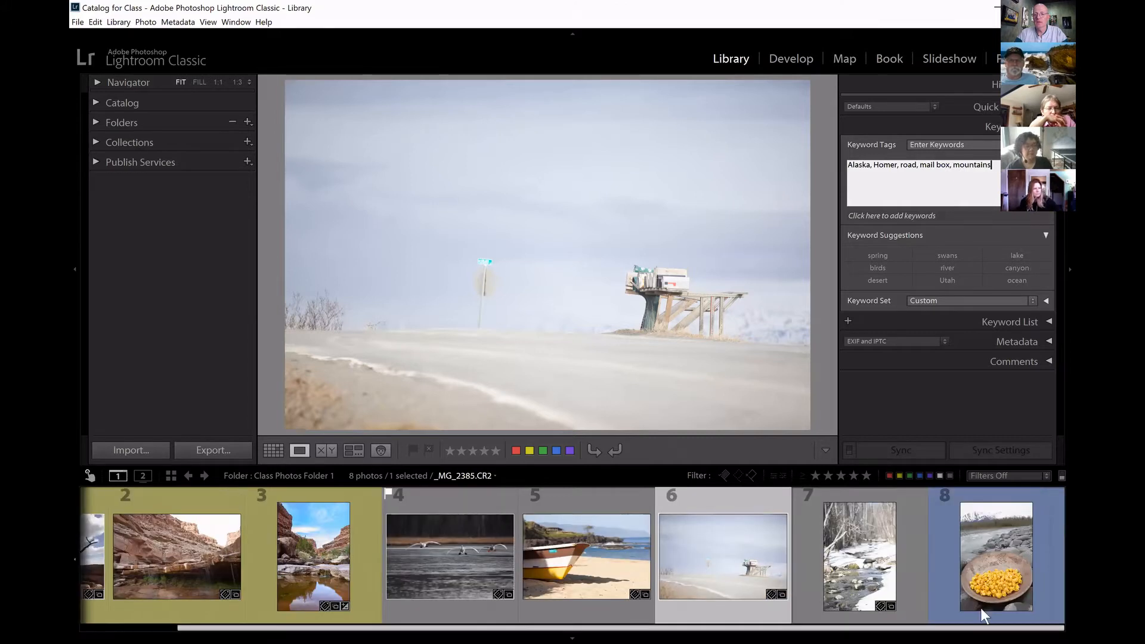
left_click(853, 558)
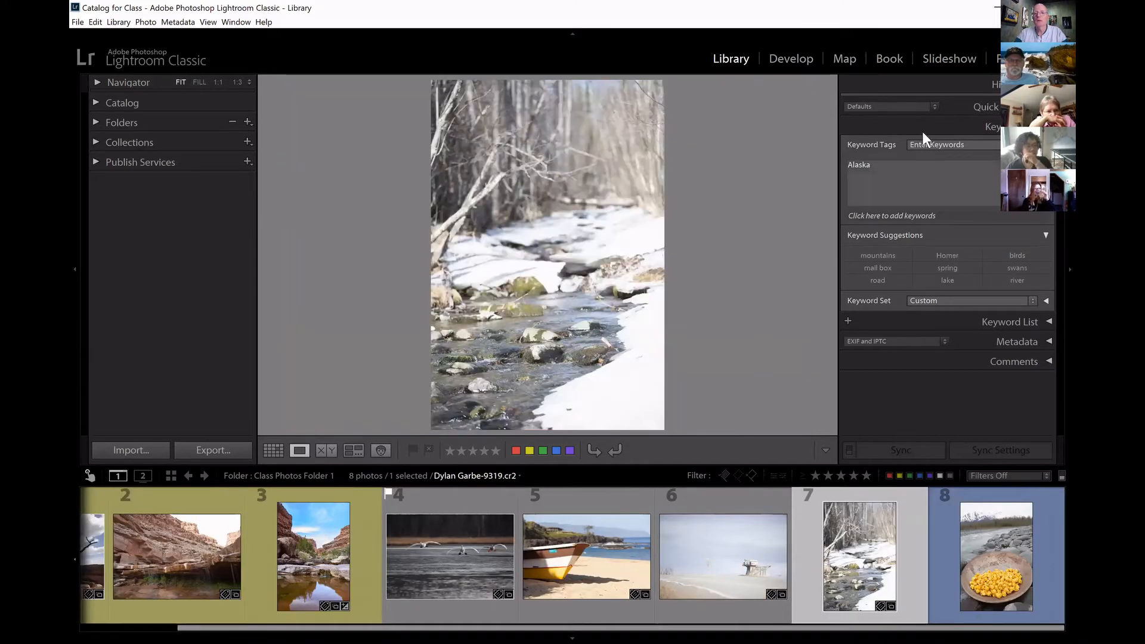
left_click(913, 169)
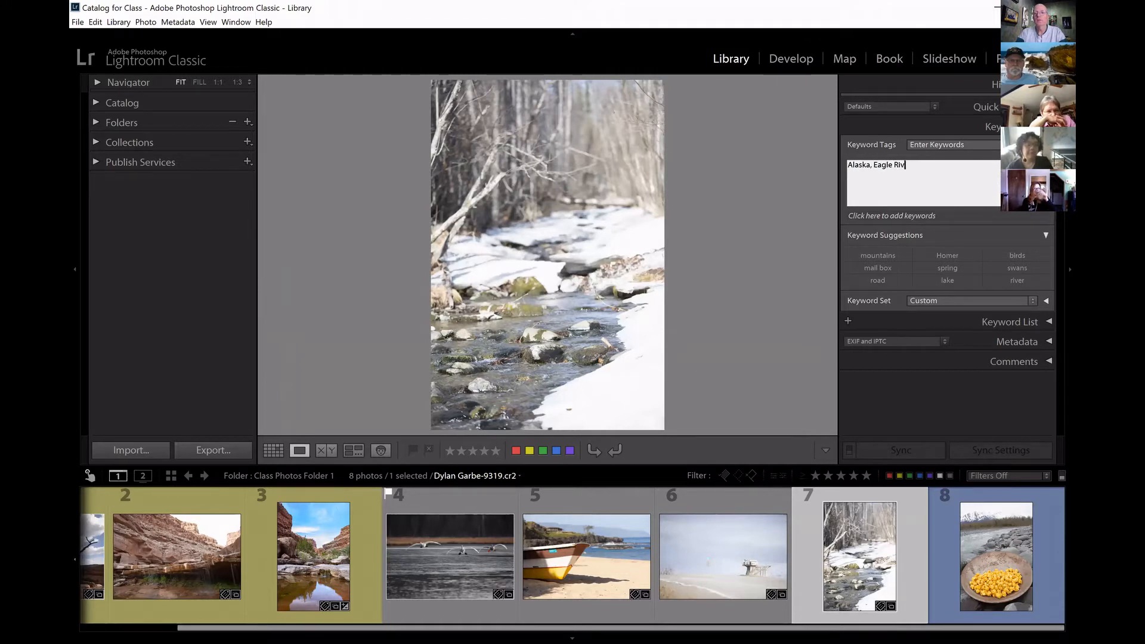
type("Eagle River, ")
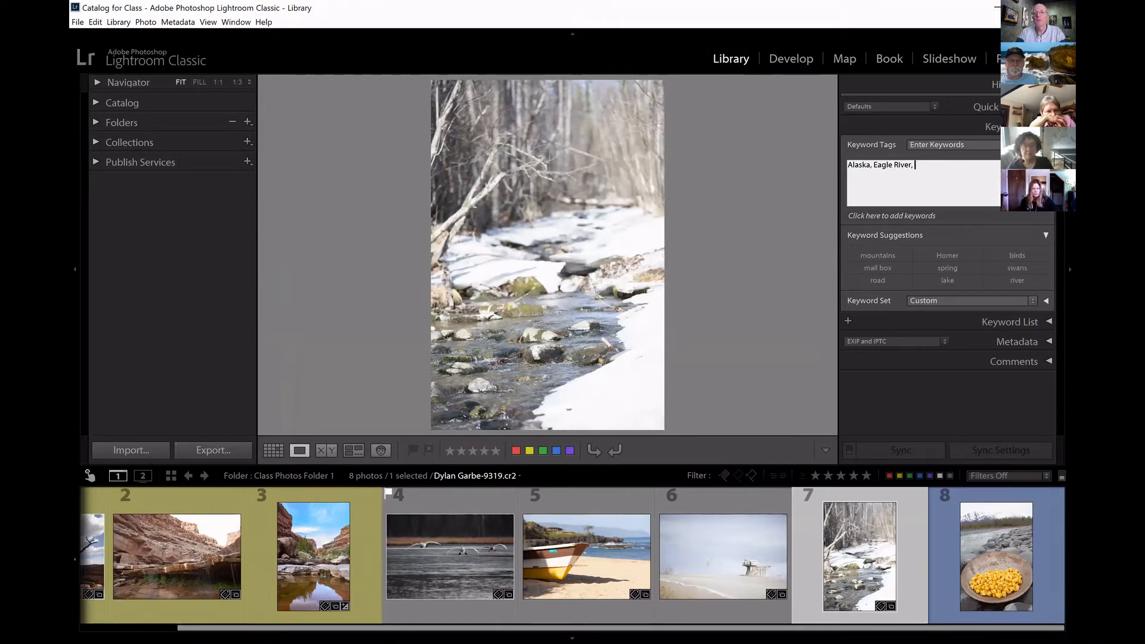
type("ric")
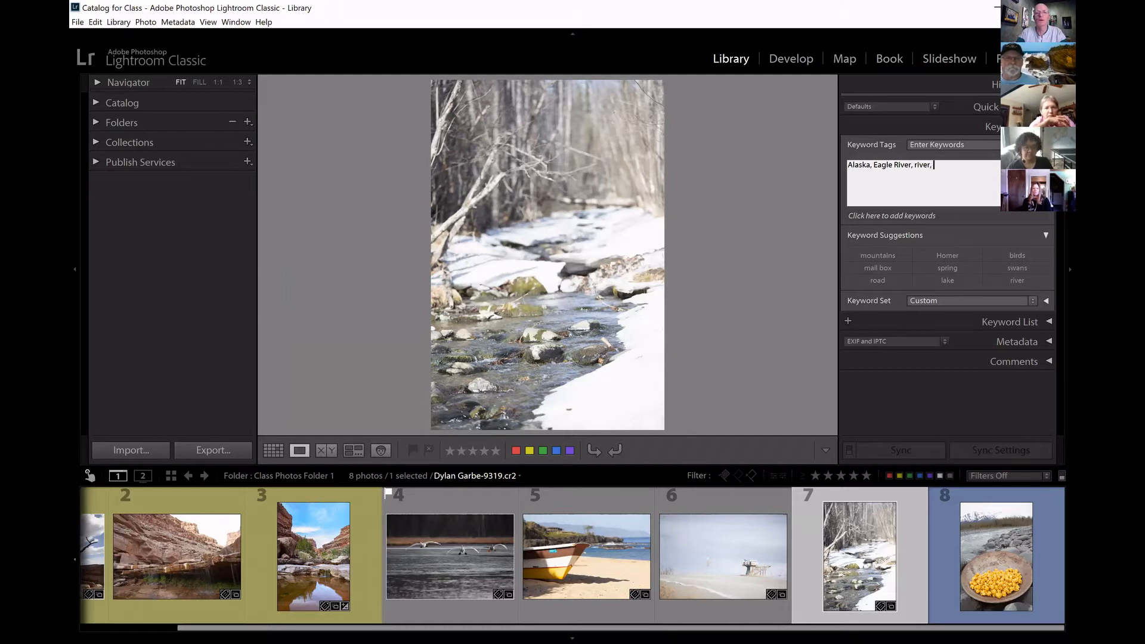
type("spring, rocks")
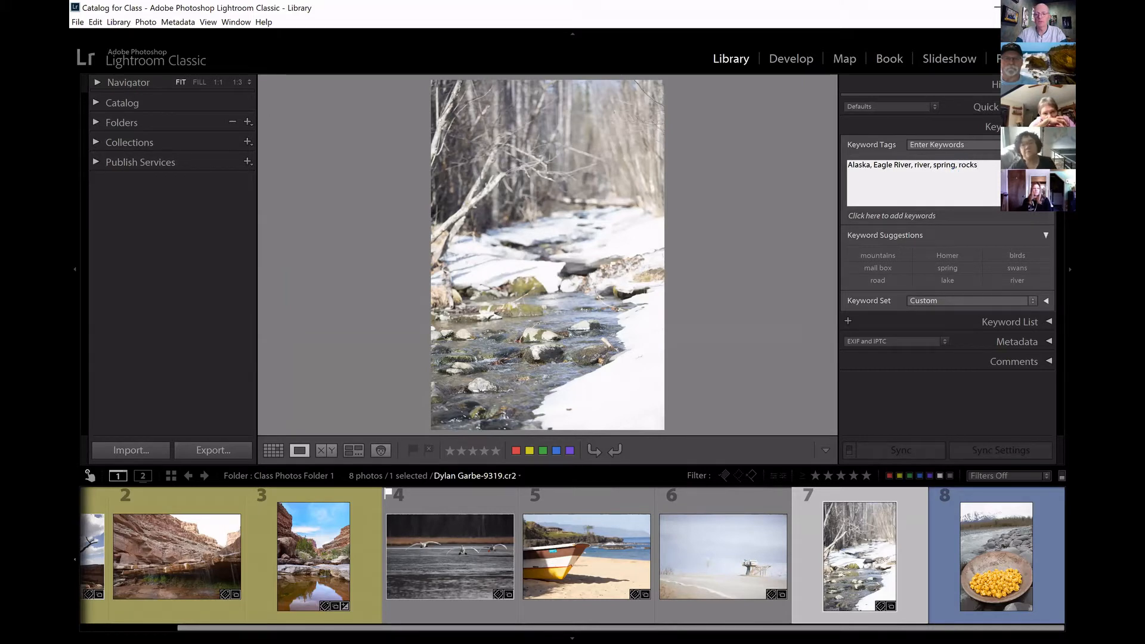
Add the suggested keywords river and Alaska to the popcorn photo.
left_click(1007, 553)
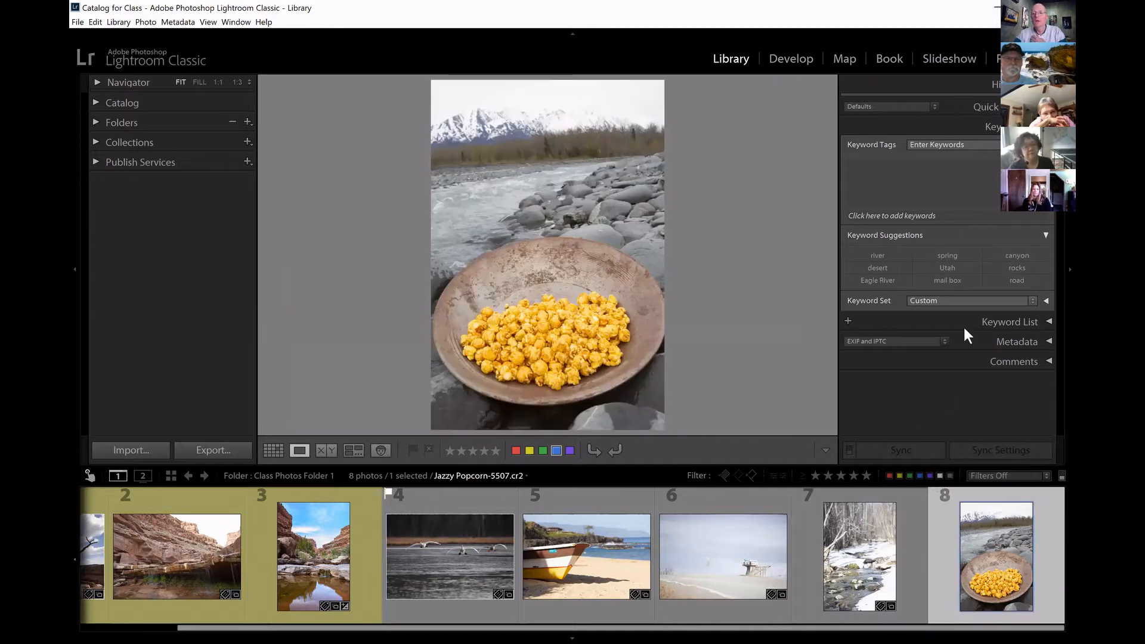
left_click(879, 256)
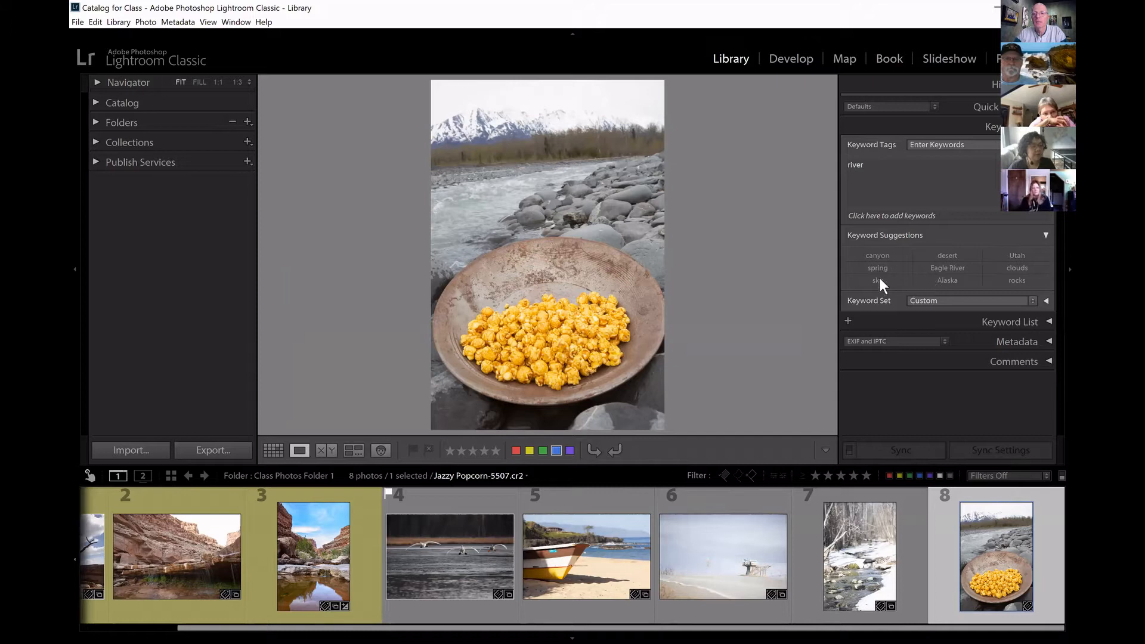
left_click(917, 200)
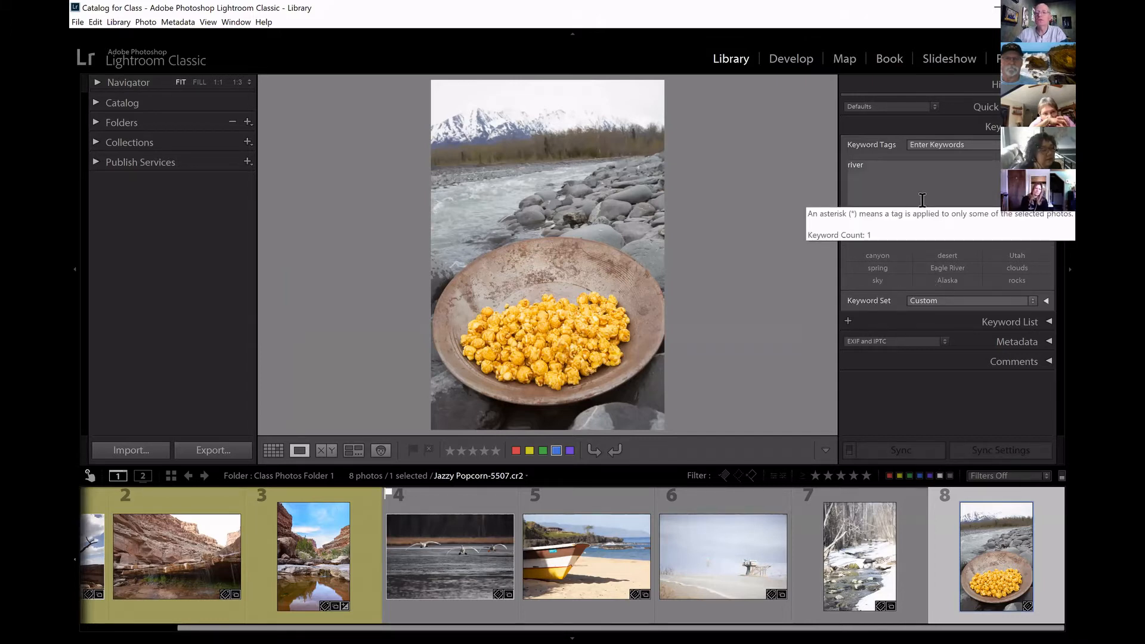
left_click(893, 166)
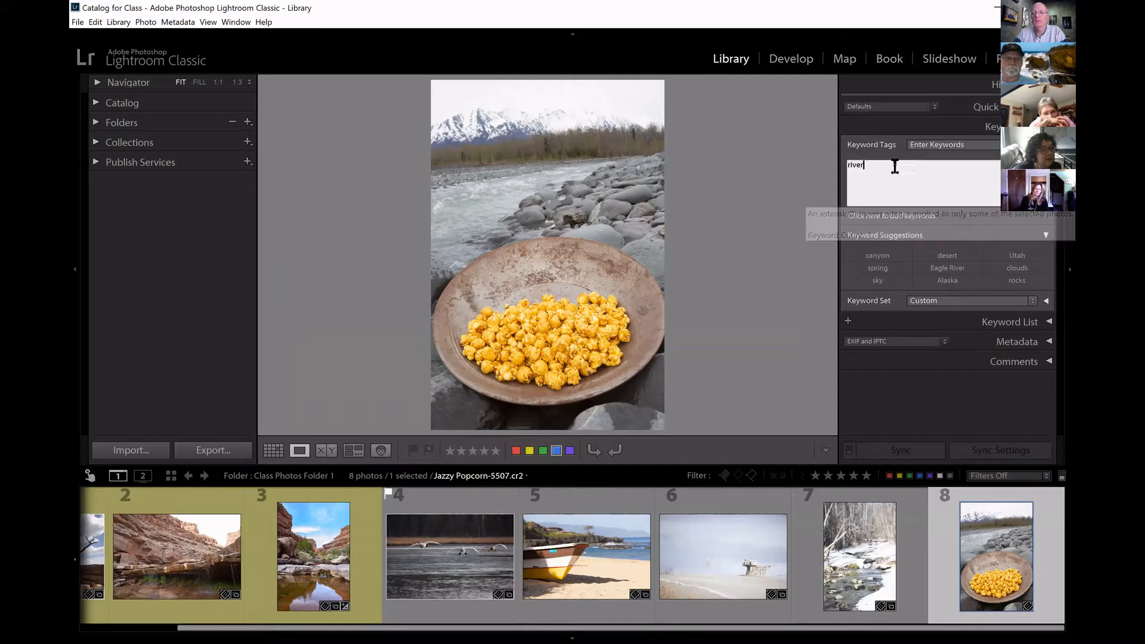
left_click(943, 278)
Enter the additional keywords Sutton, gold pan and popcorn for the popcorn photo and apply them.
left_click(932, 163)
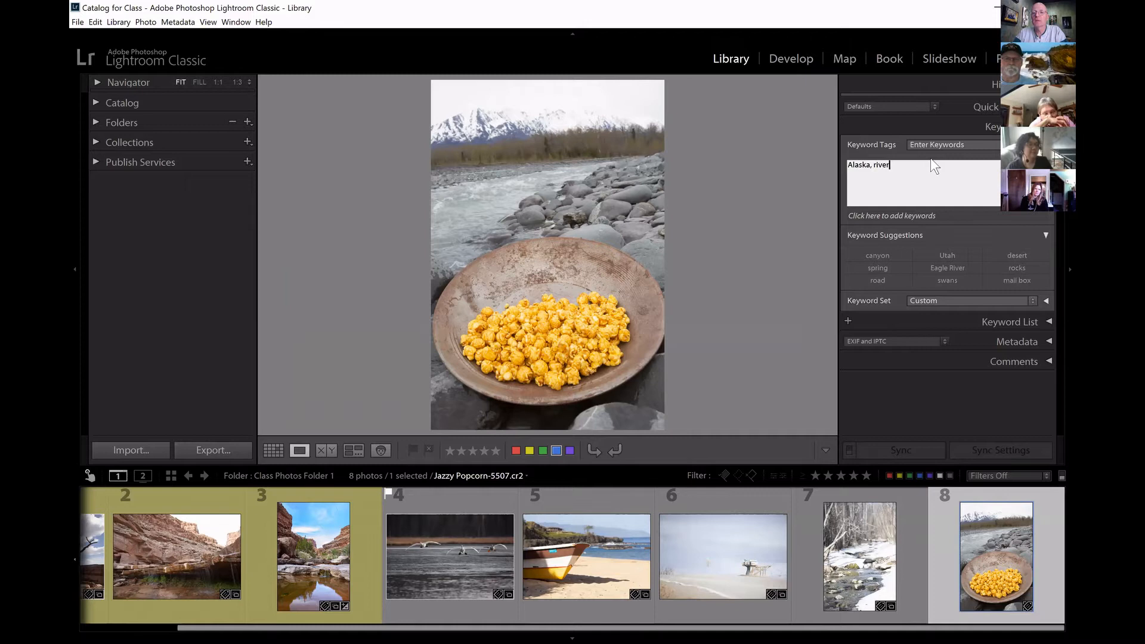
type(", Sutton, gold pa")
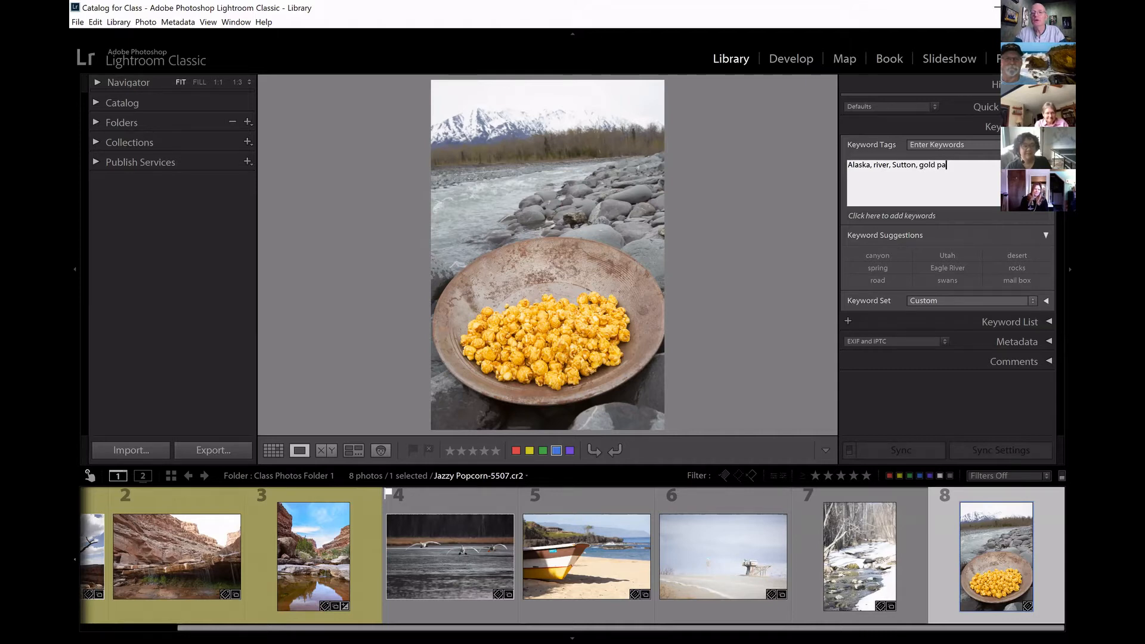
type("popcorn")
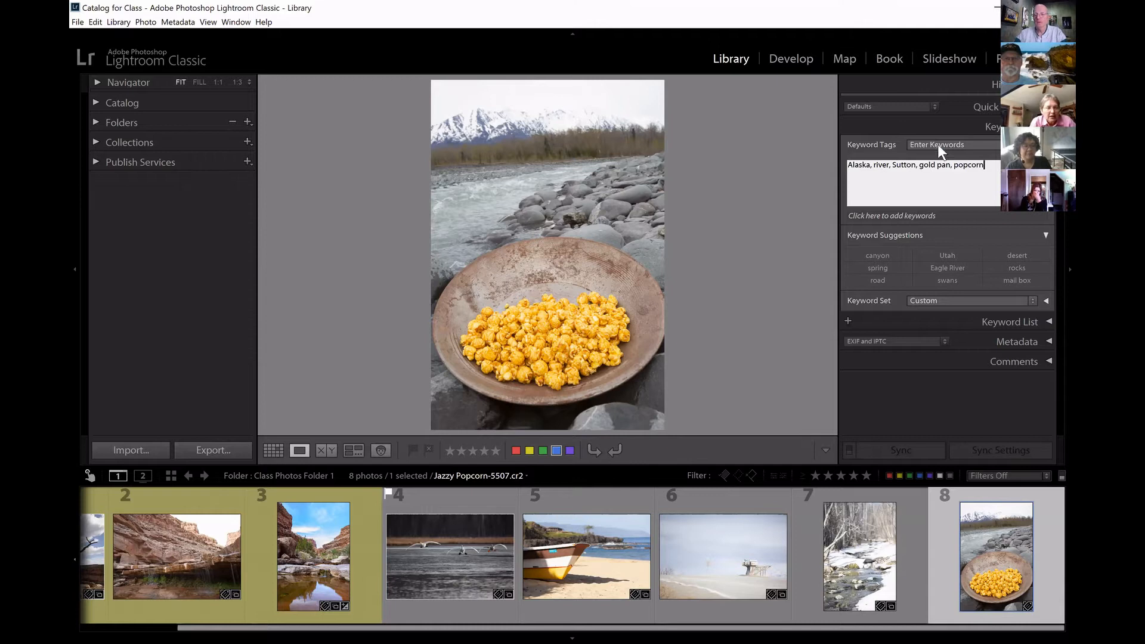
key("Return")
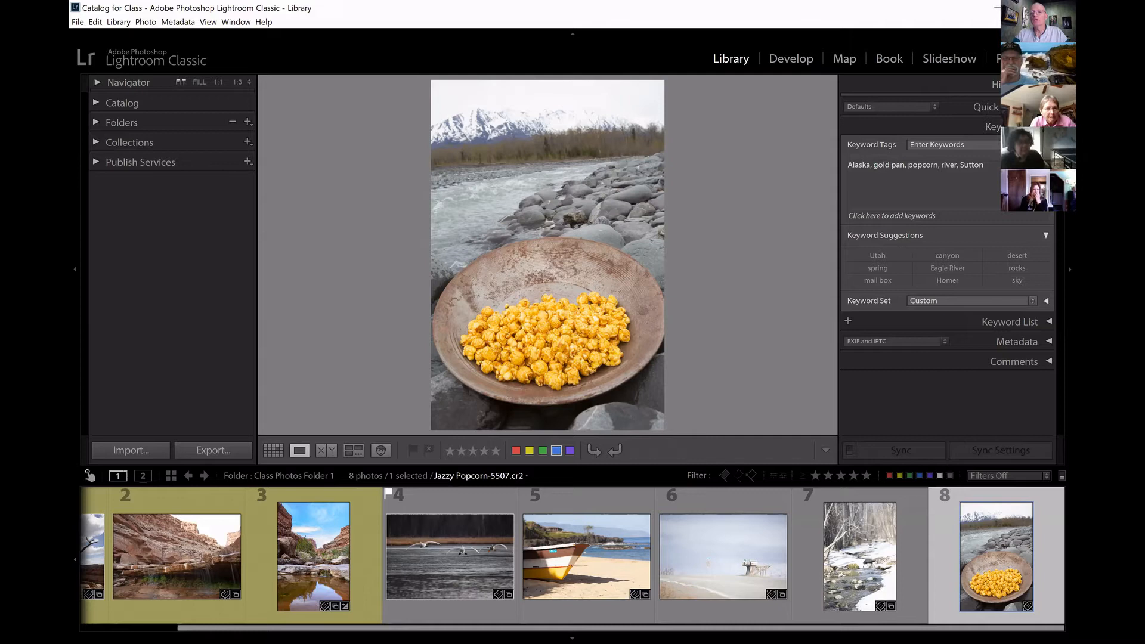
Collapse the Keywording section, expand the Keyword List, and examine the catalog's keywords, their photo counts and those assigned to the popcorn photo.
left_click(1048, 126)
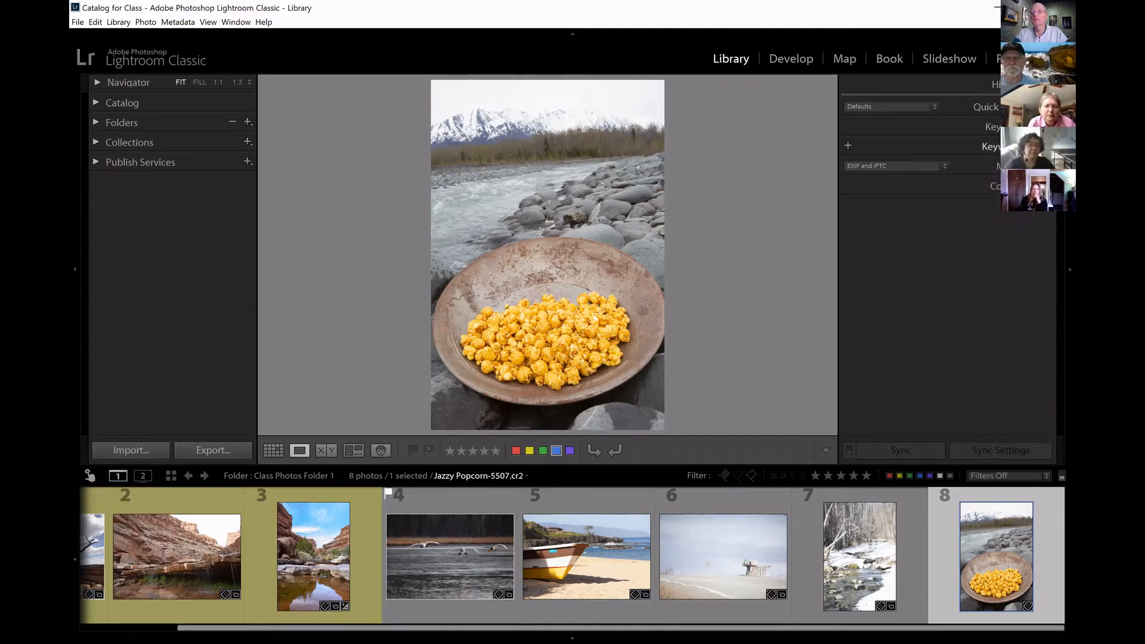
left_click(1048, 146)
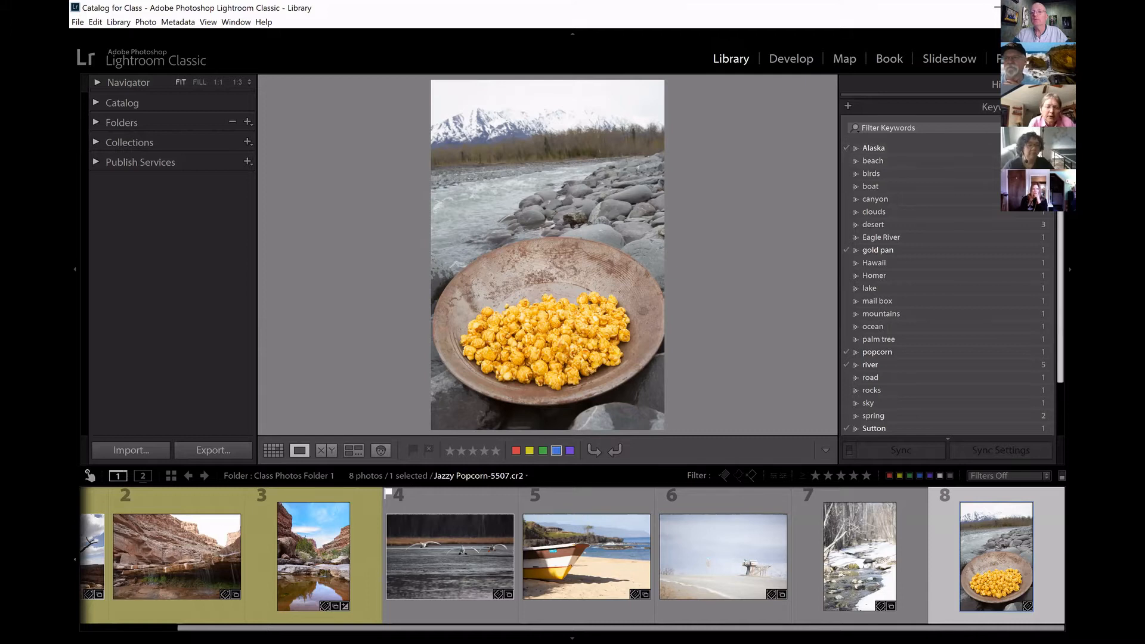
scroll(1047, 146, "down", 5)
scroll(1048, 146, "up", 4)
scroll(1048, 146, "up", 2)
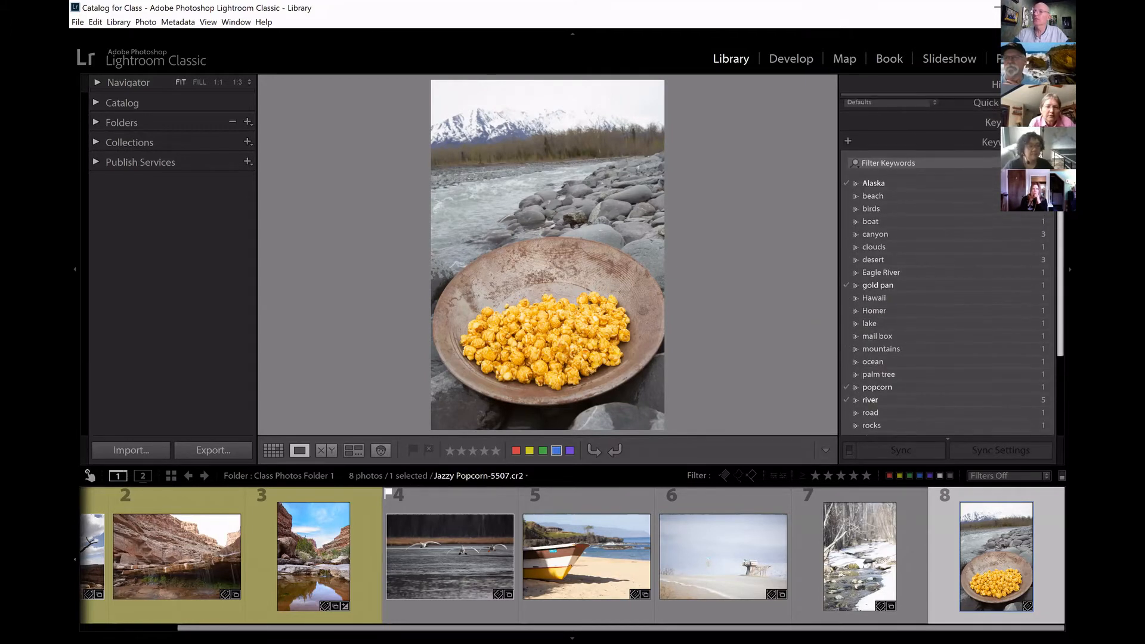
scroll(1047, 146, "down", 1)
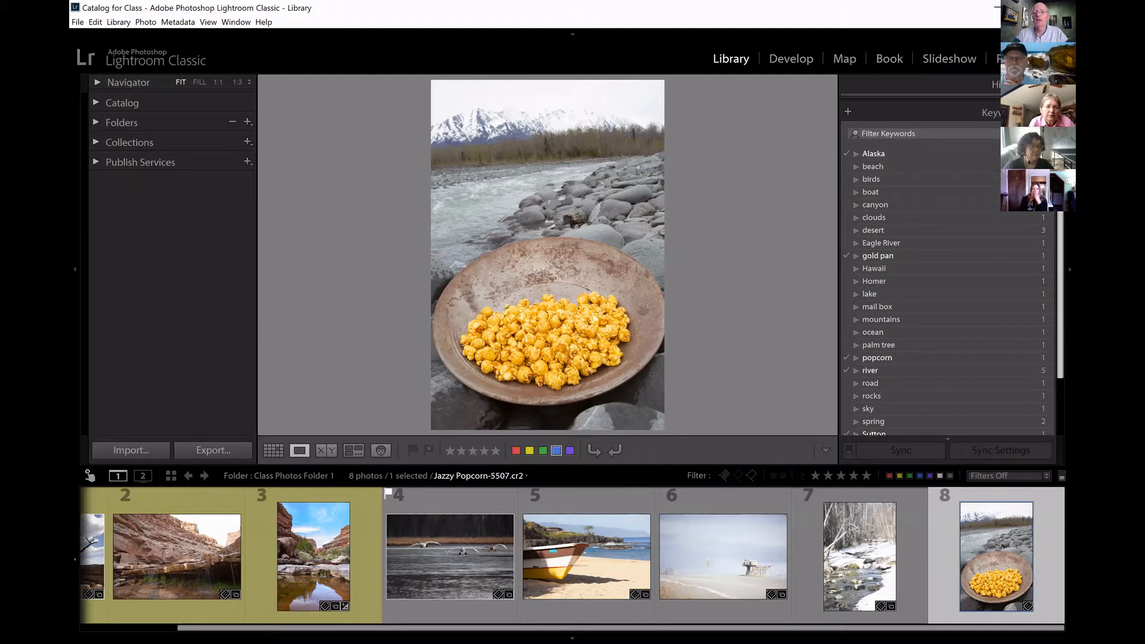
scroll(1048, 146, "down", 3)
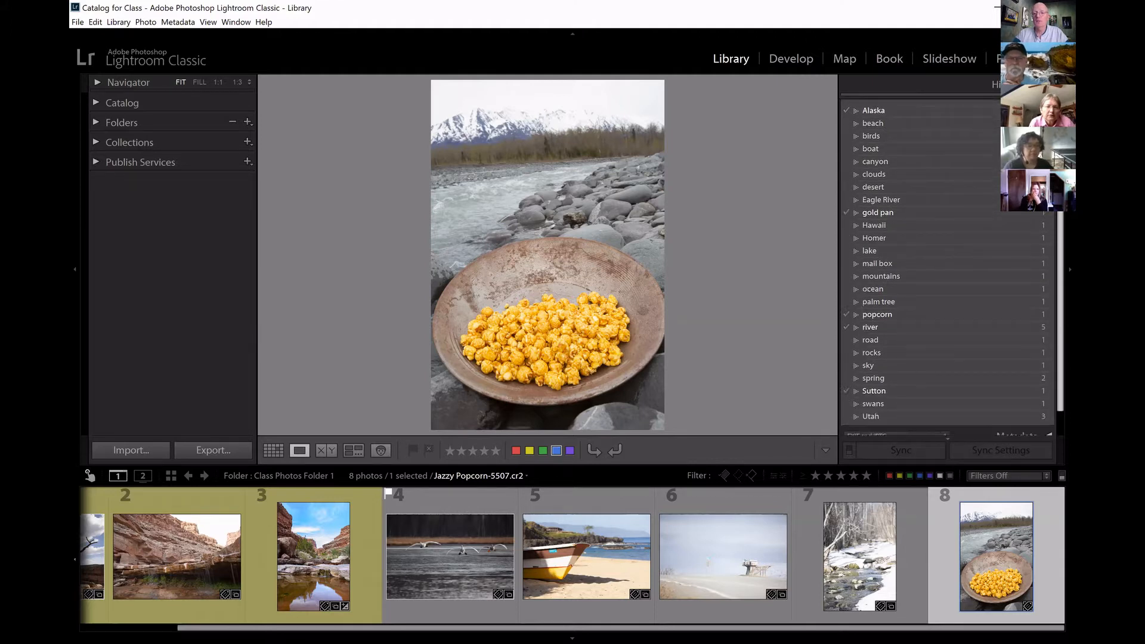
scroll(1043, 217, "down", 2)
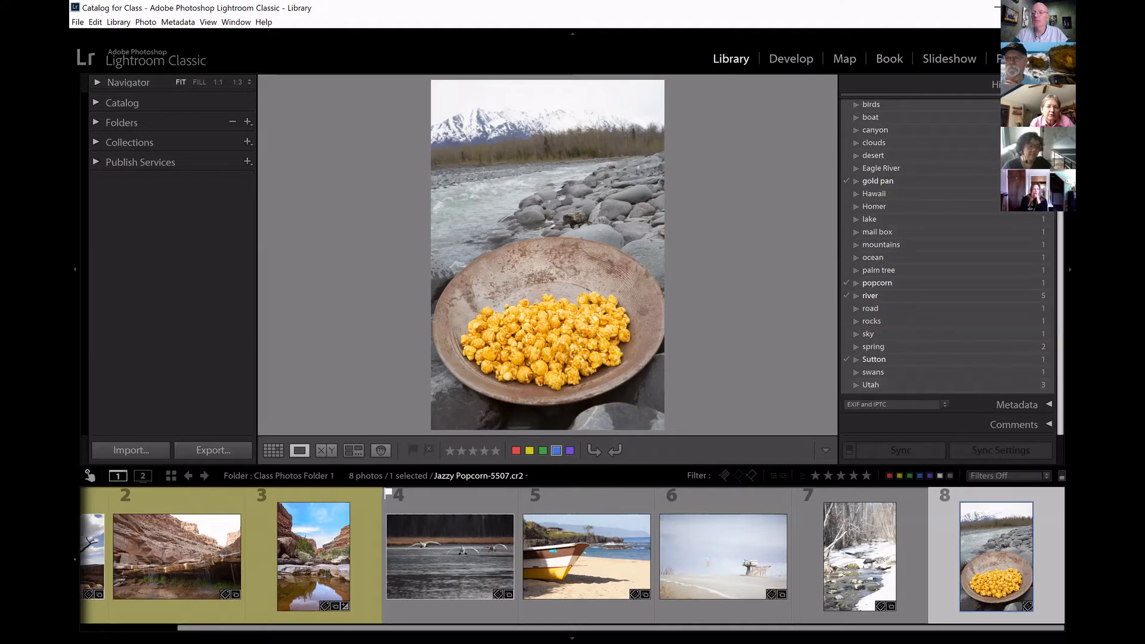
scroll(1054, 217, "up", 5)
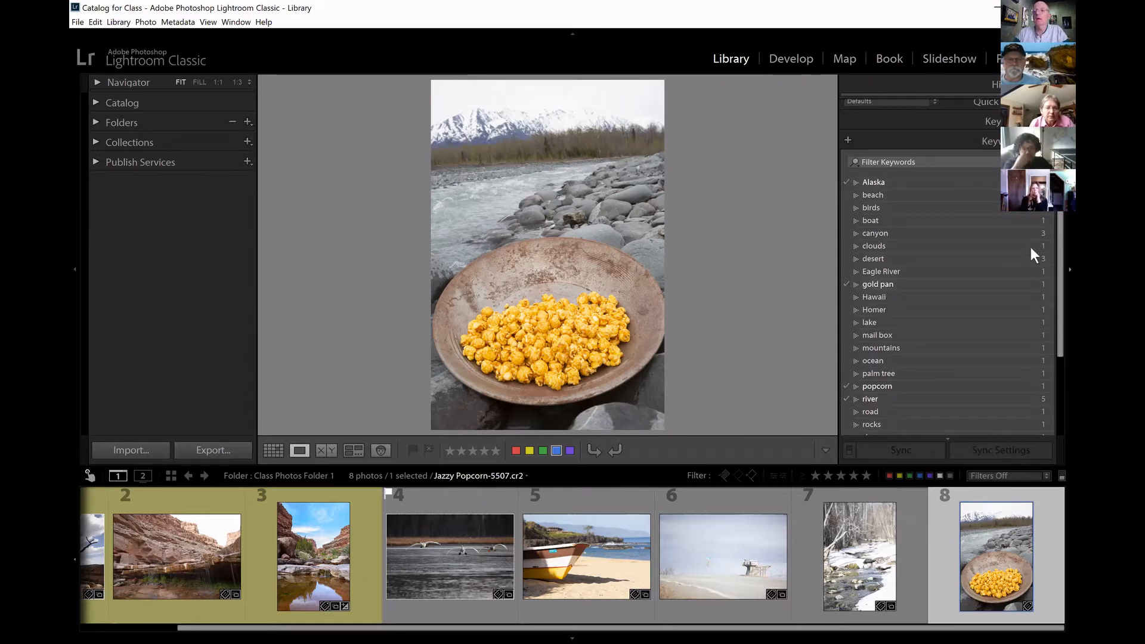
scroll(948, 269, "down", 3)
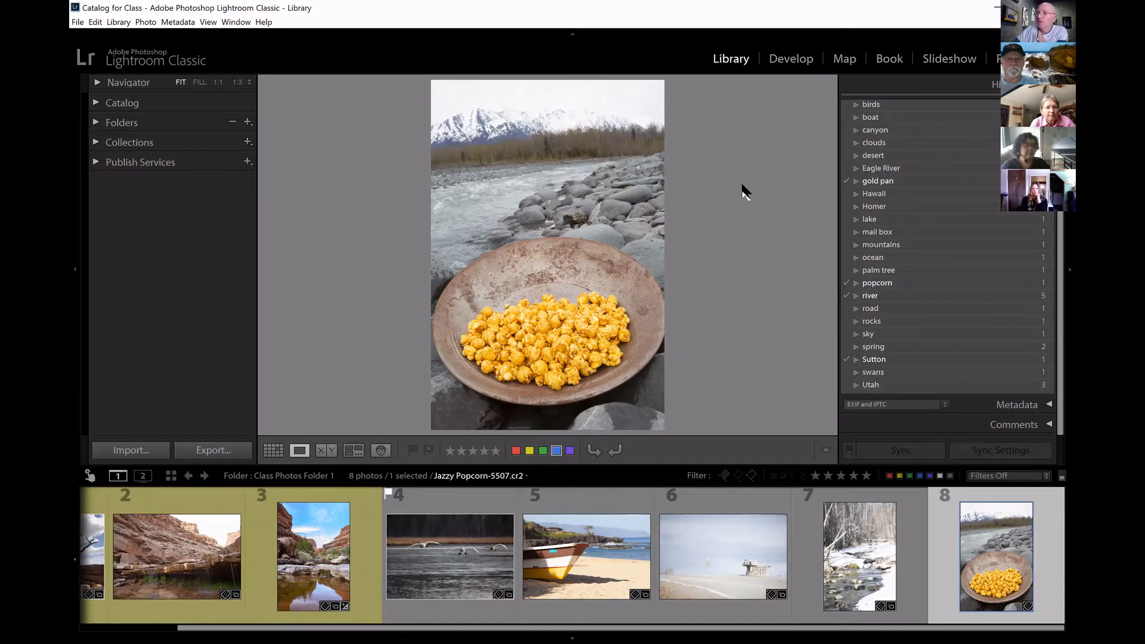
Show the folder's photos in the grid and look over the Library Filter's Metadata and Attribute options.
key("g")
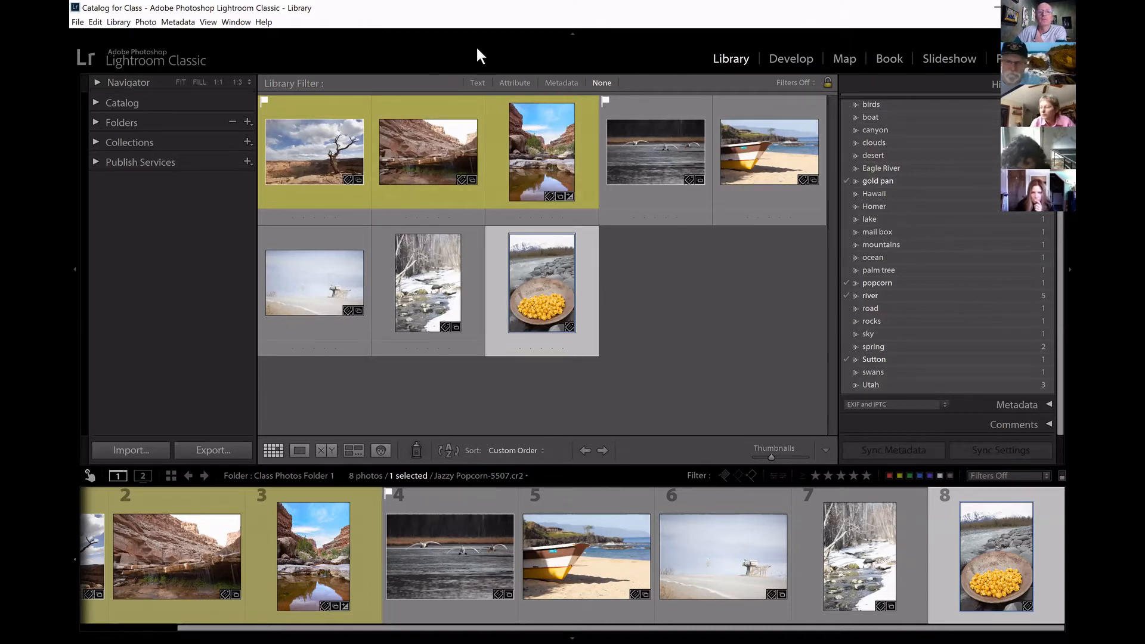
left_click(557, 82)
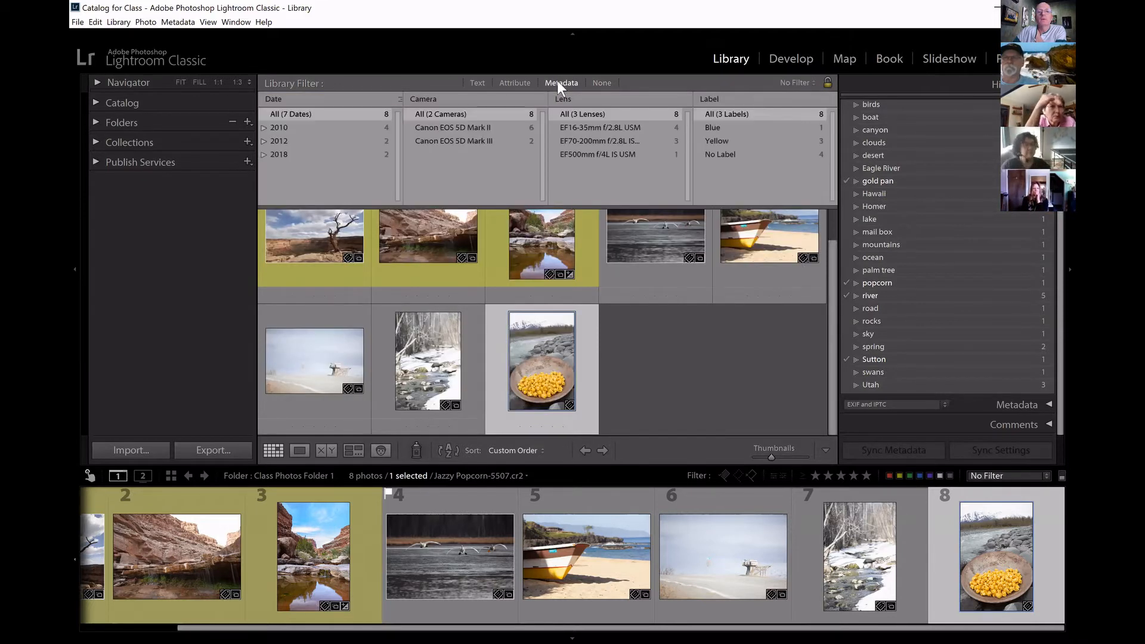
left_click(523, 83)
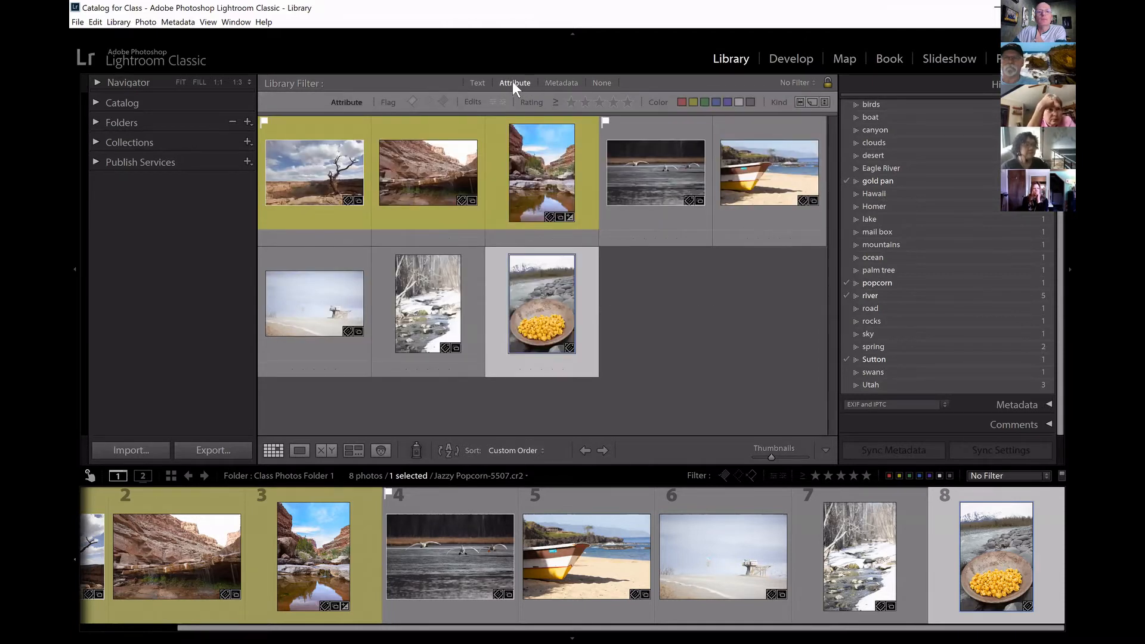
Filter the photos by text, searching only the Keywords field for utah.
left_click(476, 83)
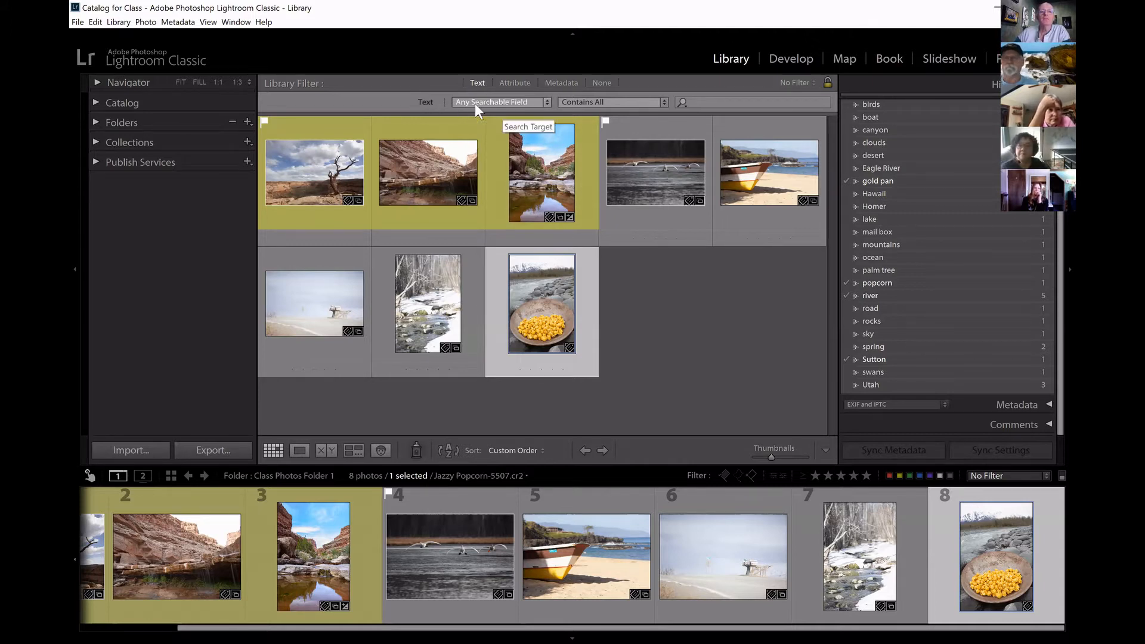
left_click(546, 103)
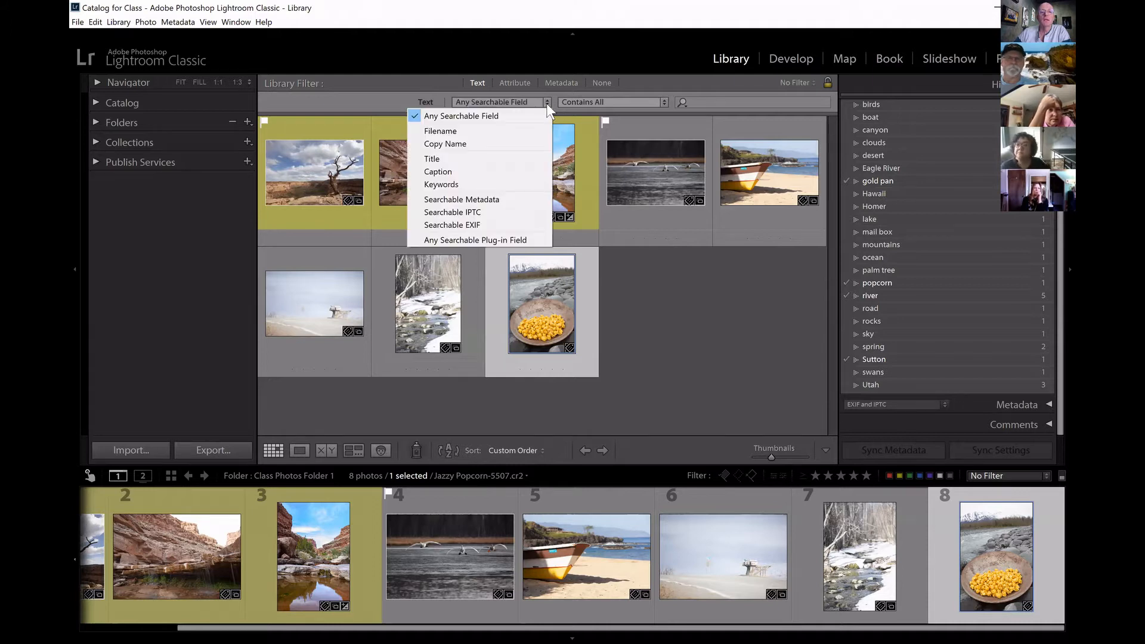
left_click(456, 183)
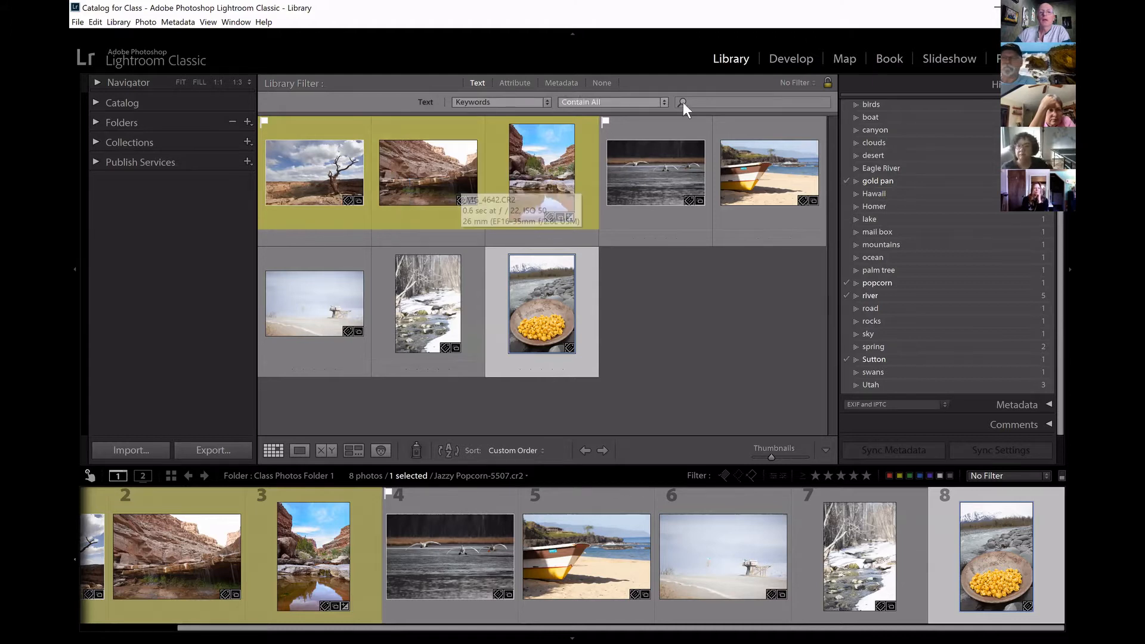
left_click(707, 101)
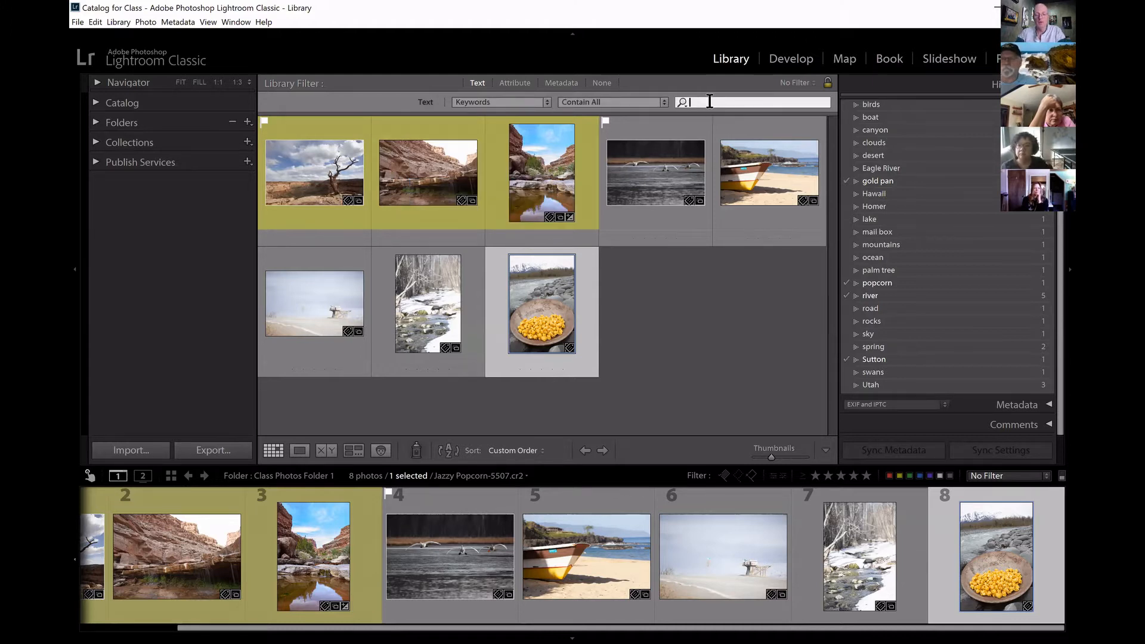
type("tah")
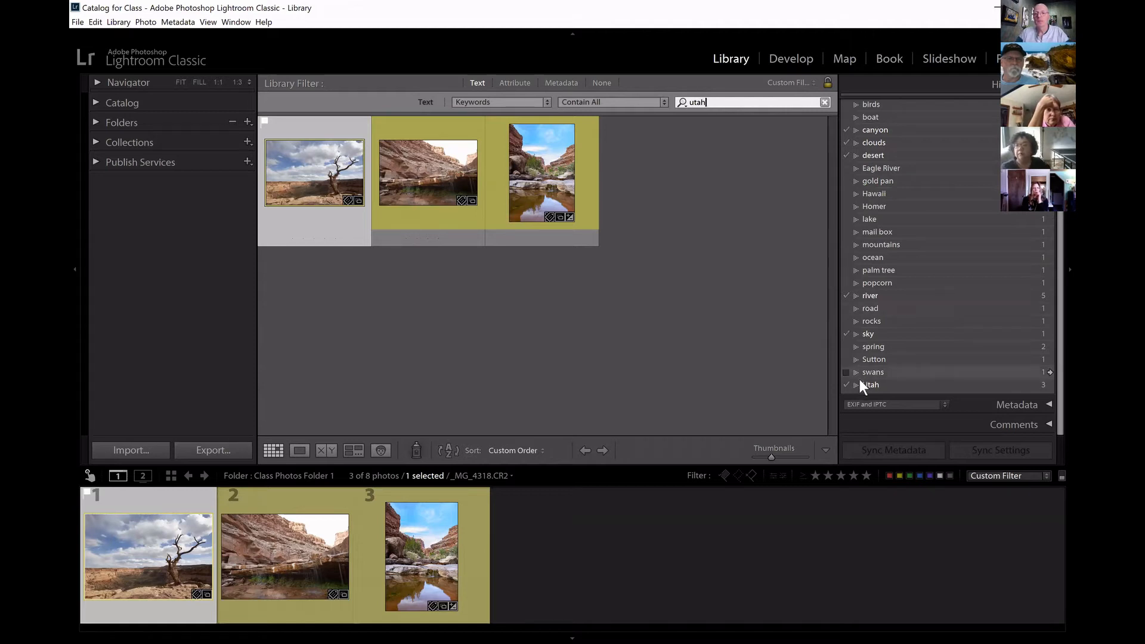
Select Utah in the Keyword List and expand the Keywording section to show the dead tree photo's keyword tags.
scroll(1050, 289, "up", 1)
scroll(871, 391, "down", 1)
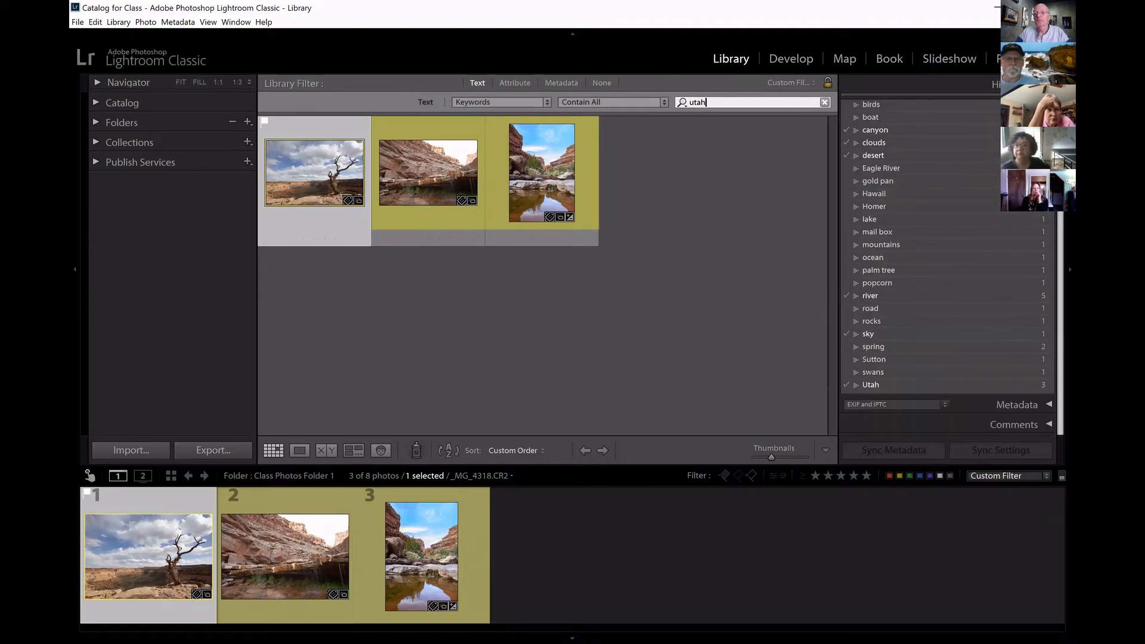
left_click(854, 386)
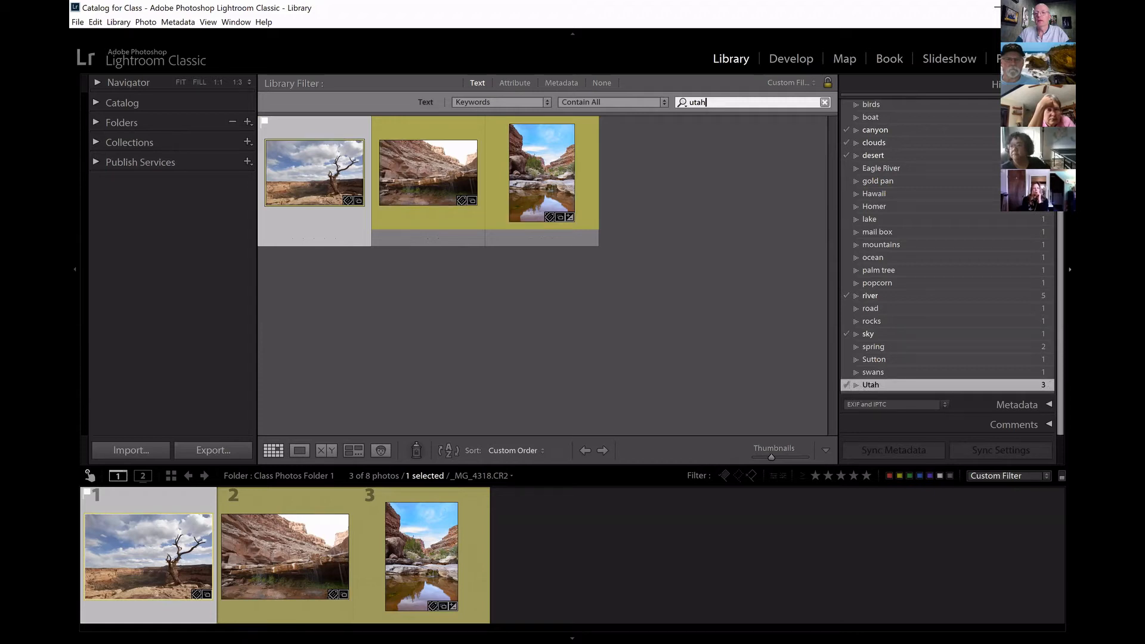
left_click(183, 615)
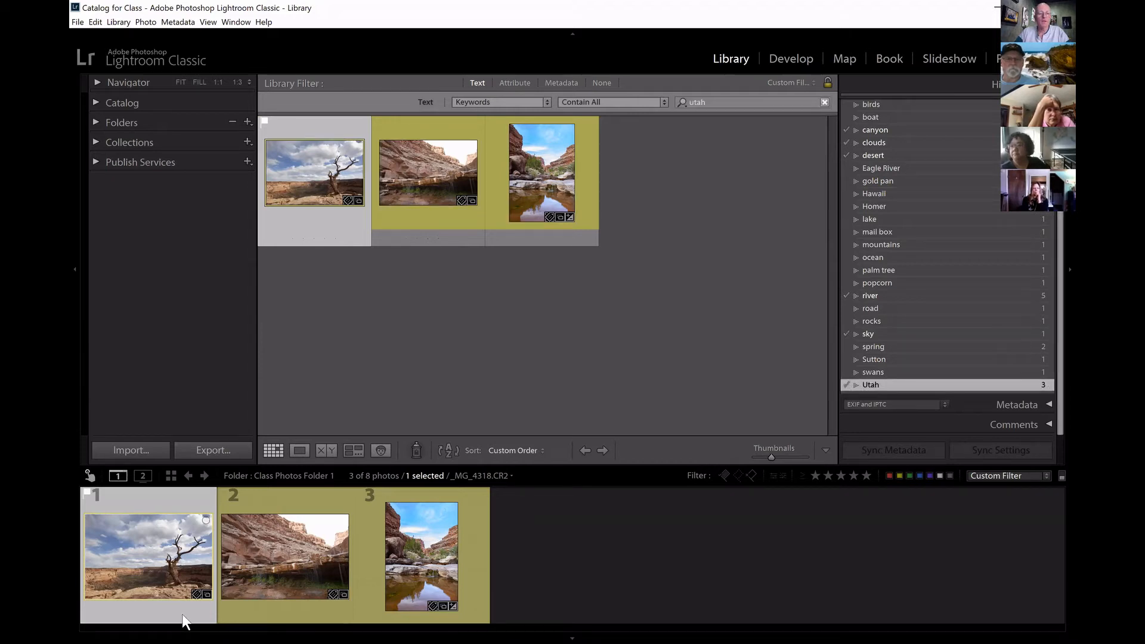
scroll(910, 233, "up", 4)
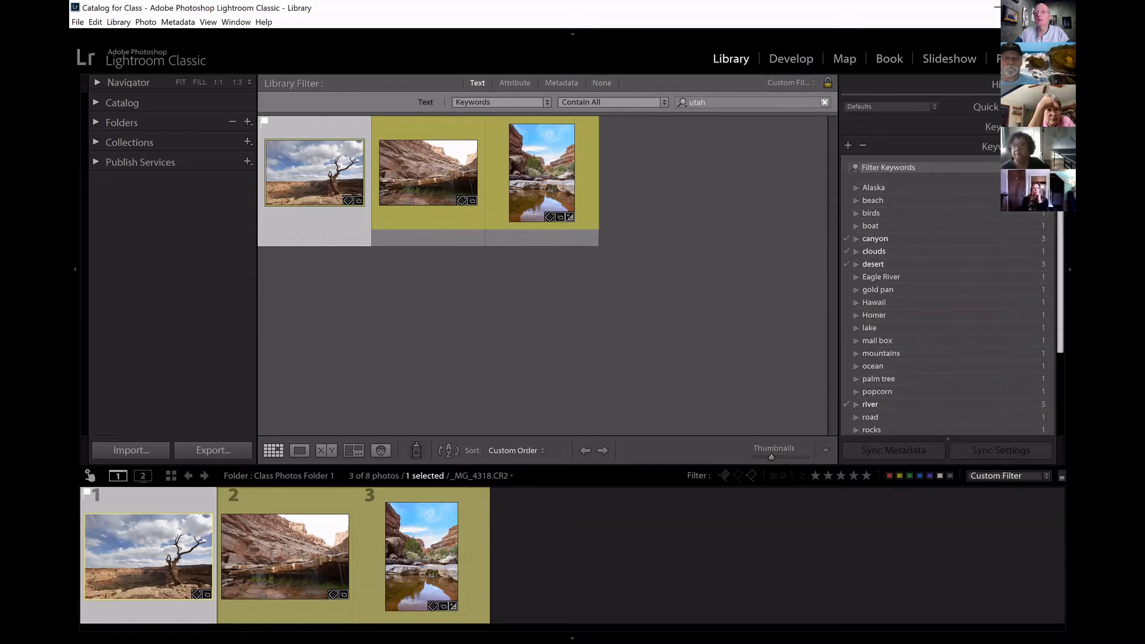
left_click(990, 126)
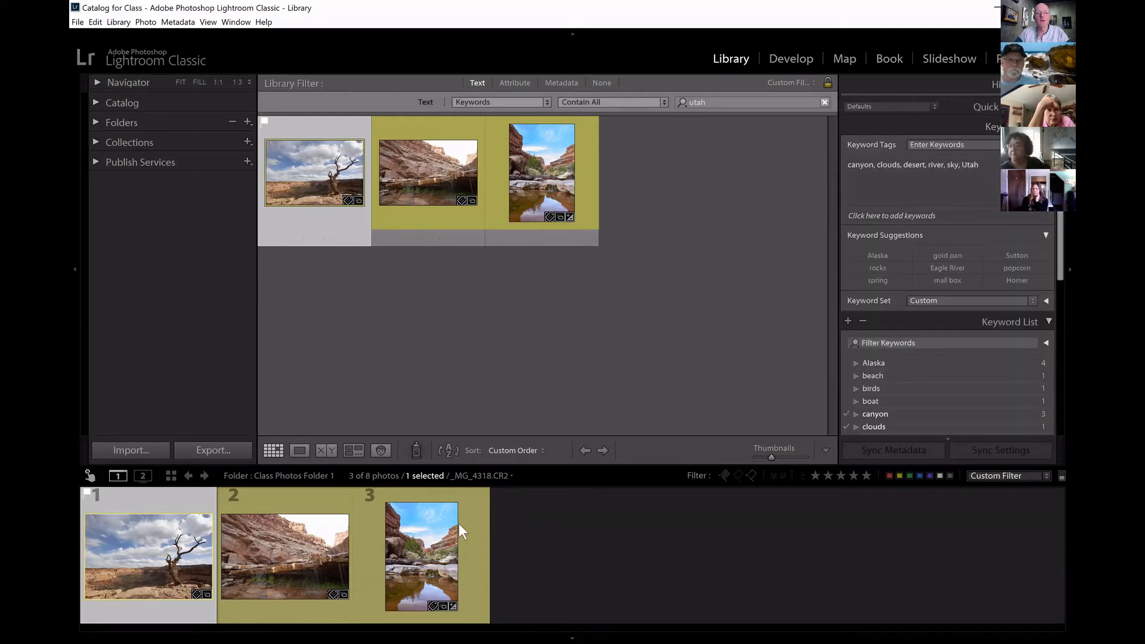
Compare the keyword tags of the three filtered canyon photos, finishing on the dead tree photo.
left_click(294, 552)
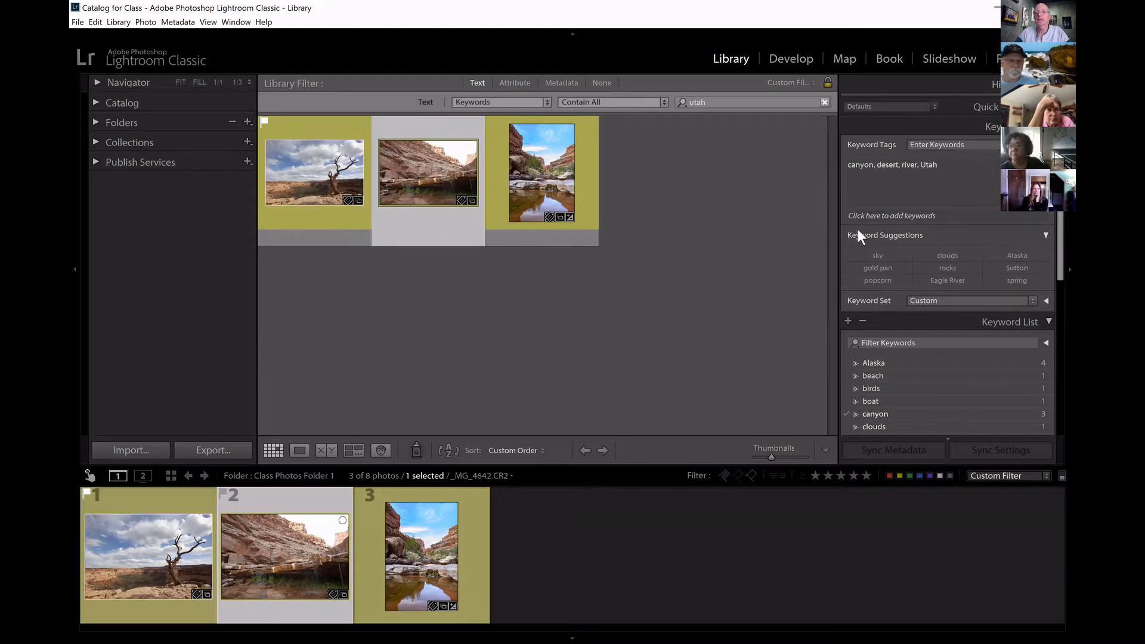
left_click(428, 553)
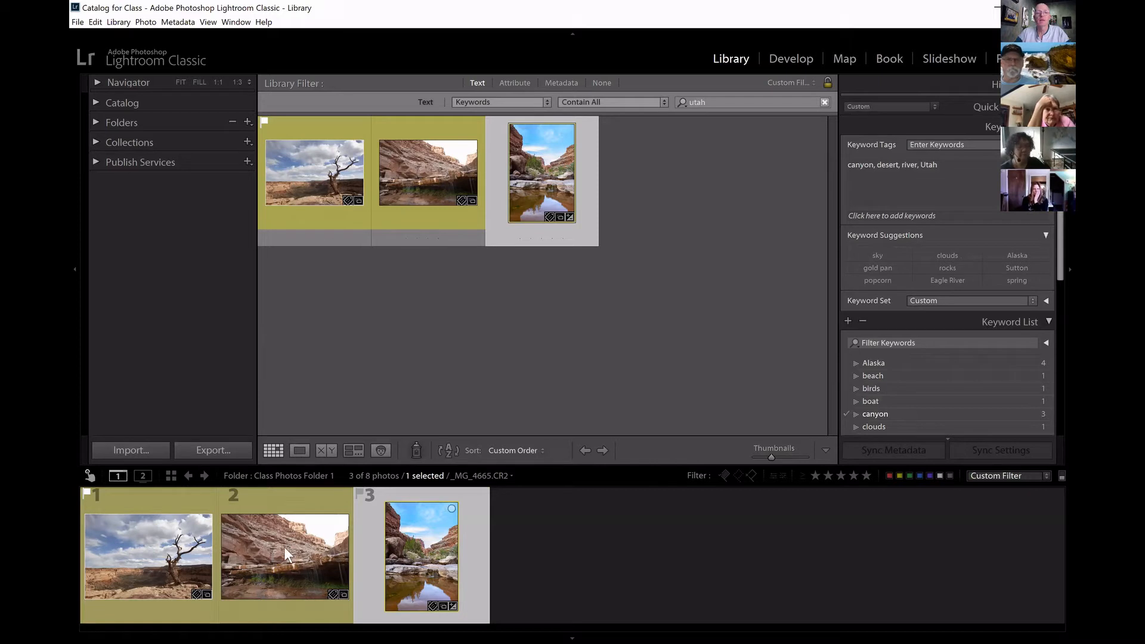
left_click(148, 549)
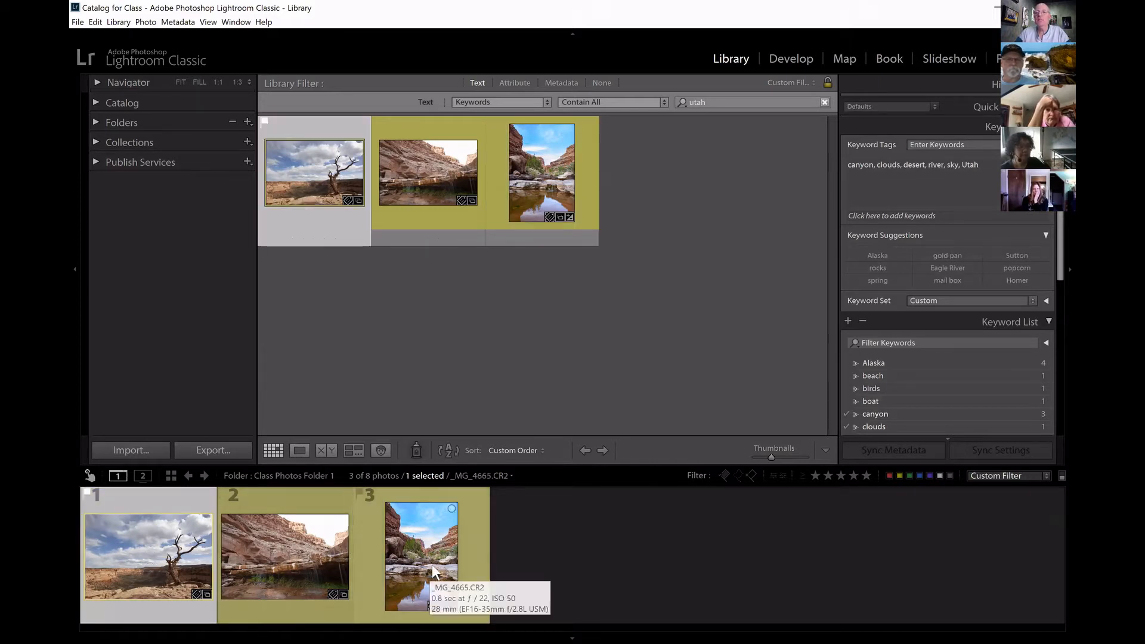
left_click(438, 548)
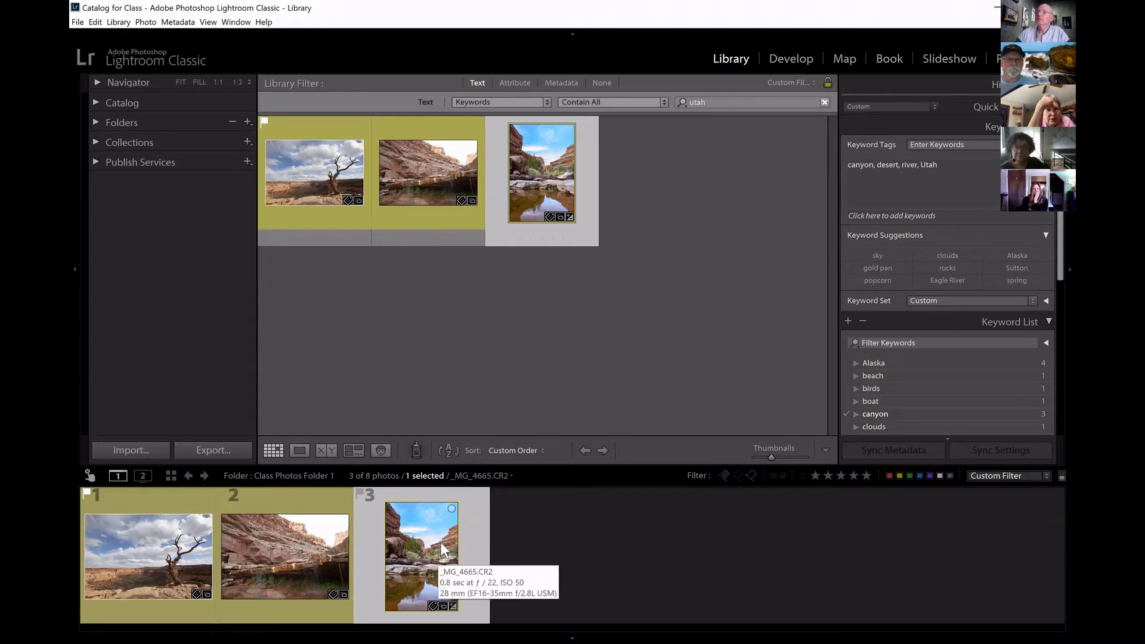
left_click(156, 593)
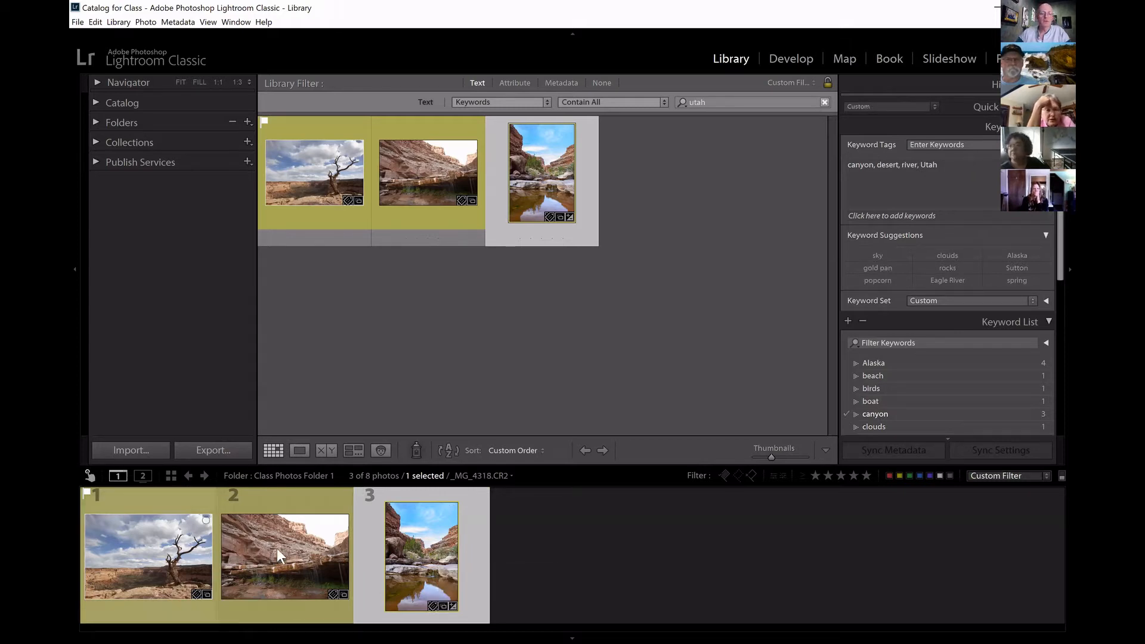
left_click(278, 546)
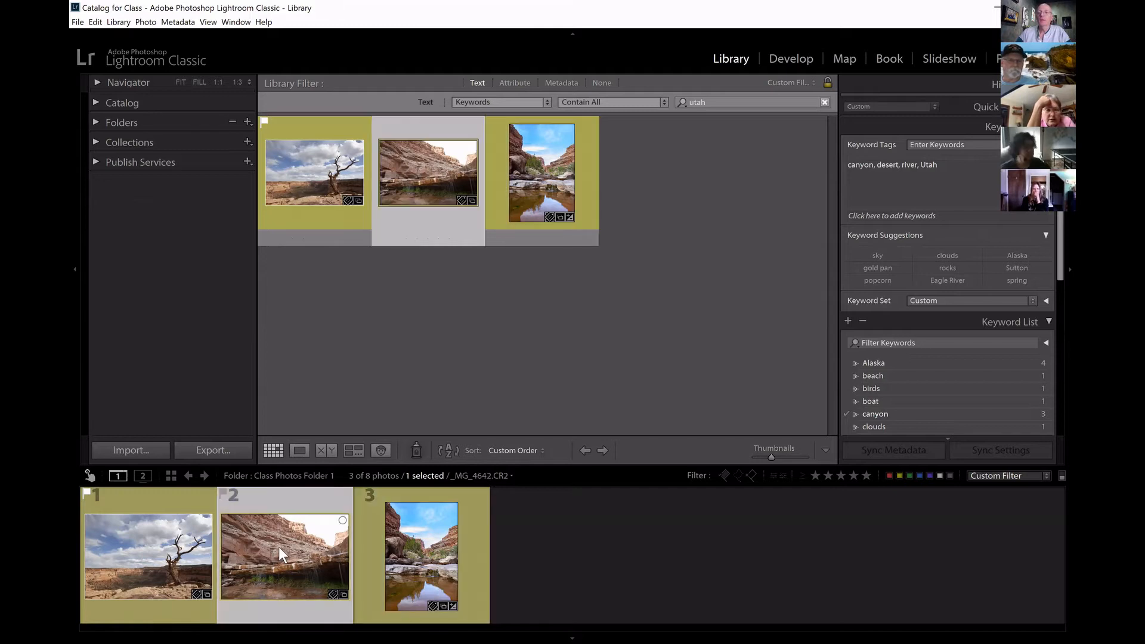
left_click(160, 549)
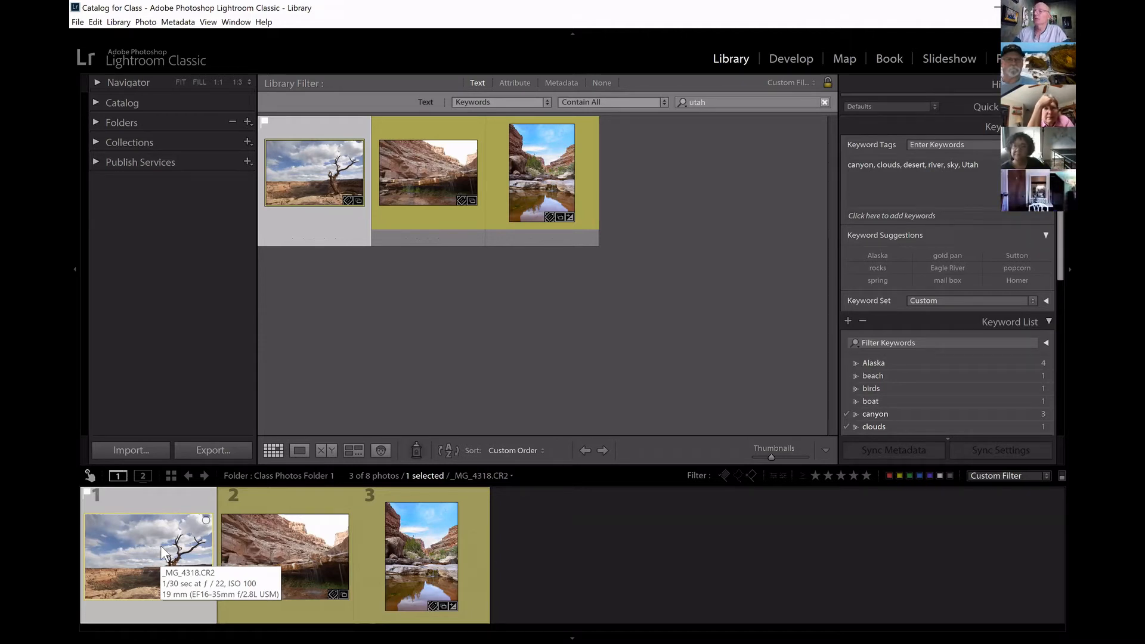
Add river as a second term to the utah keyword filter.
left_click(739, 102)
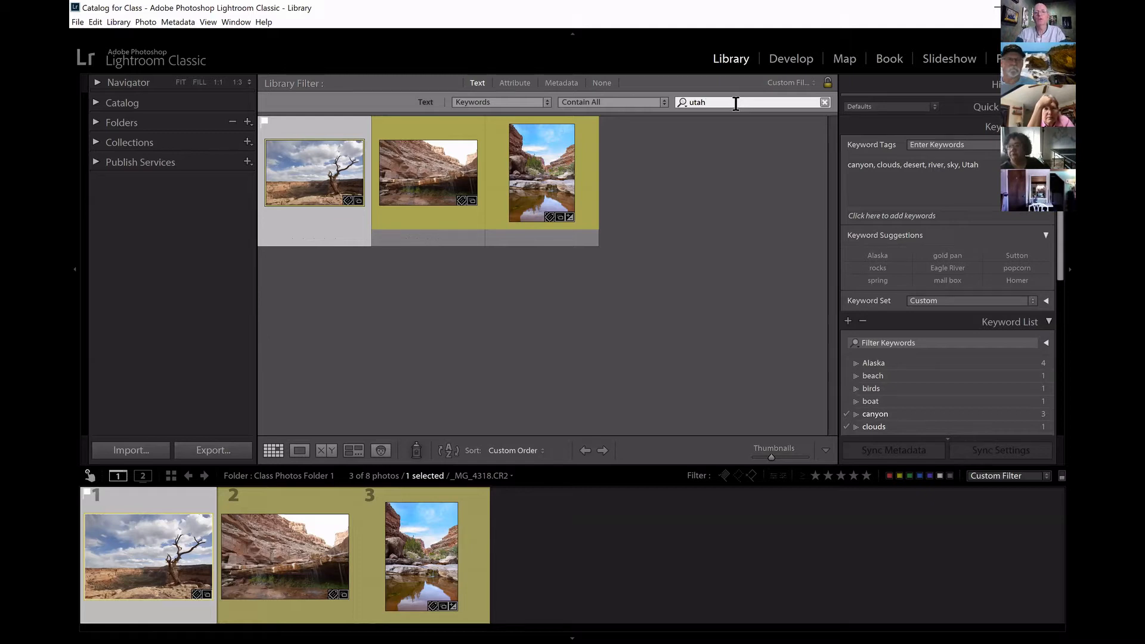
type(", ")
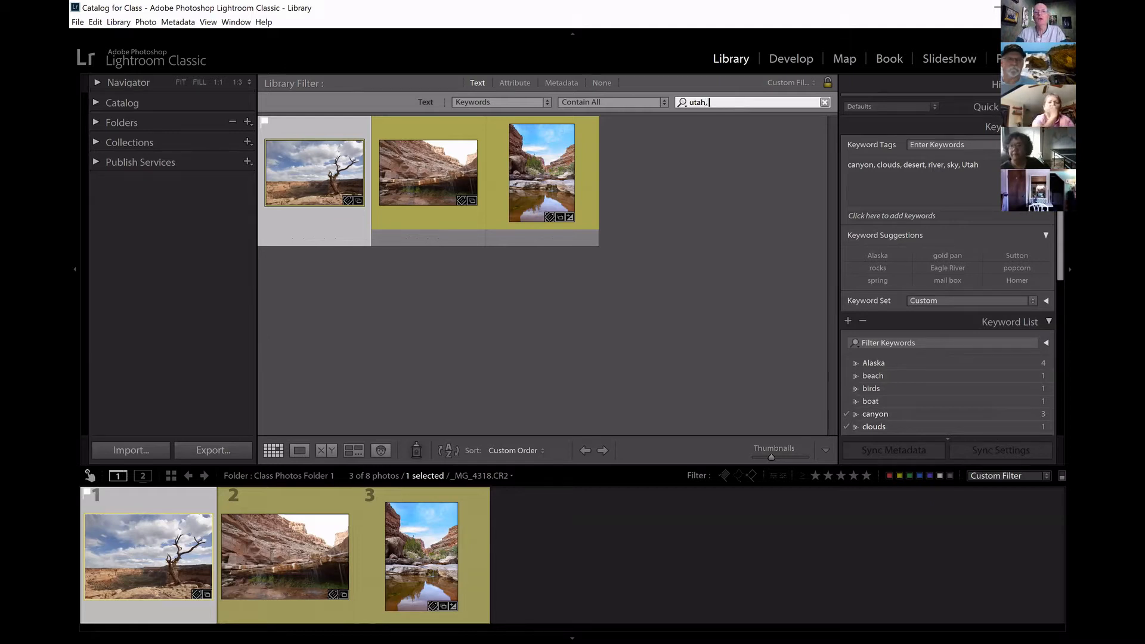
type("river")
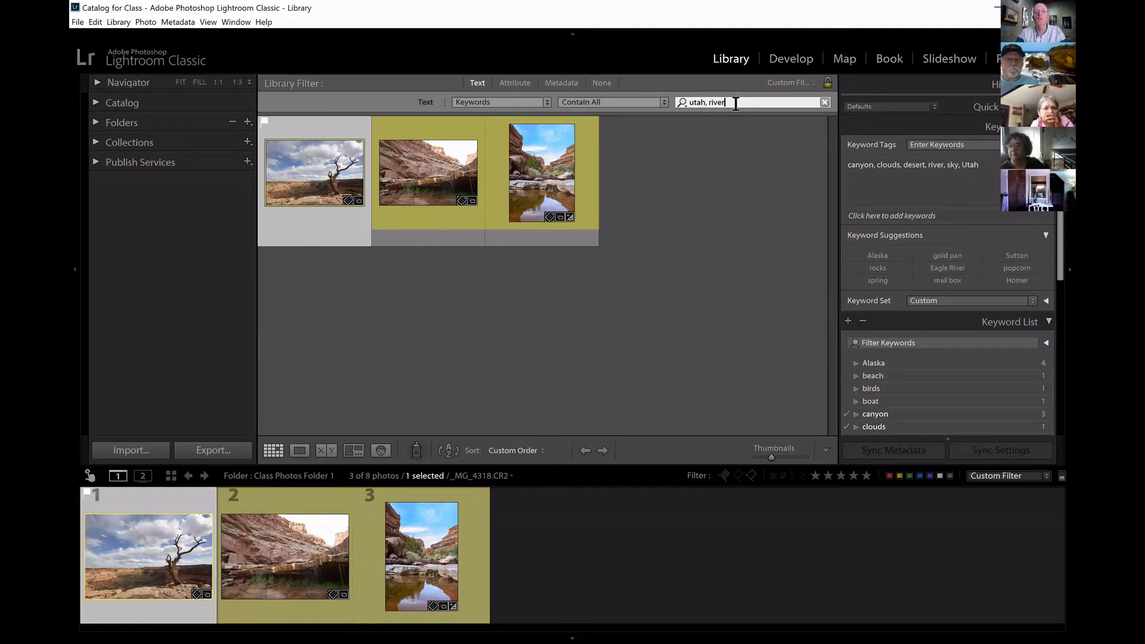
key("Return")
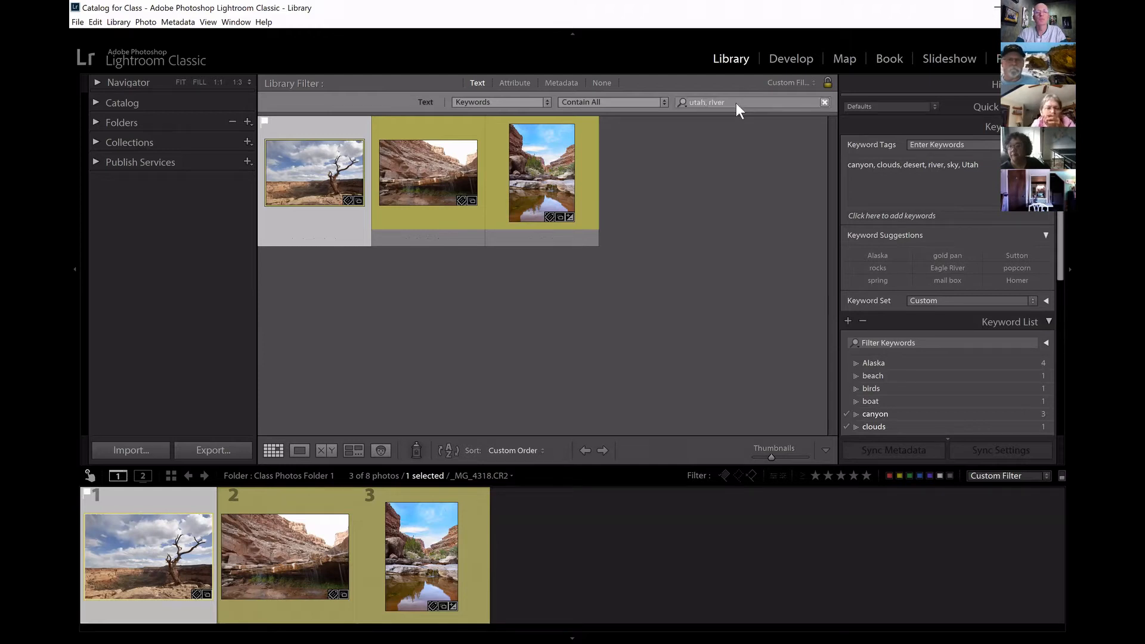
Check each photo matching utah and river for the river keyword, ending with the dead tree photo.
left_click(748, 100)
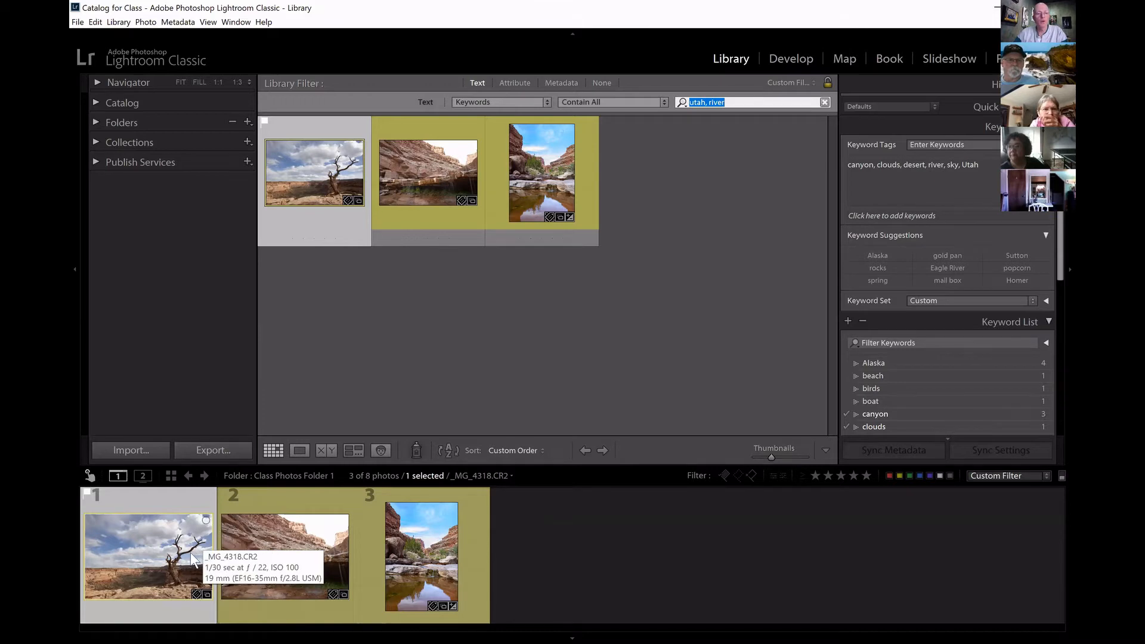
left_click(282, 538)
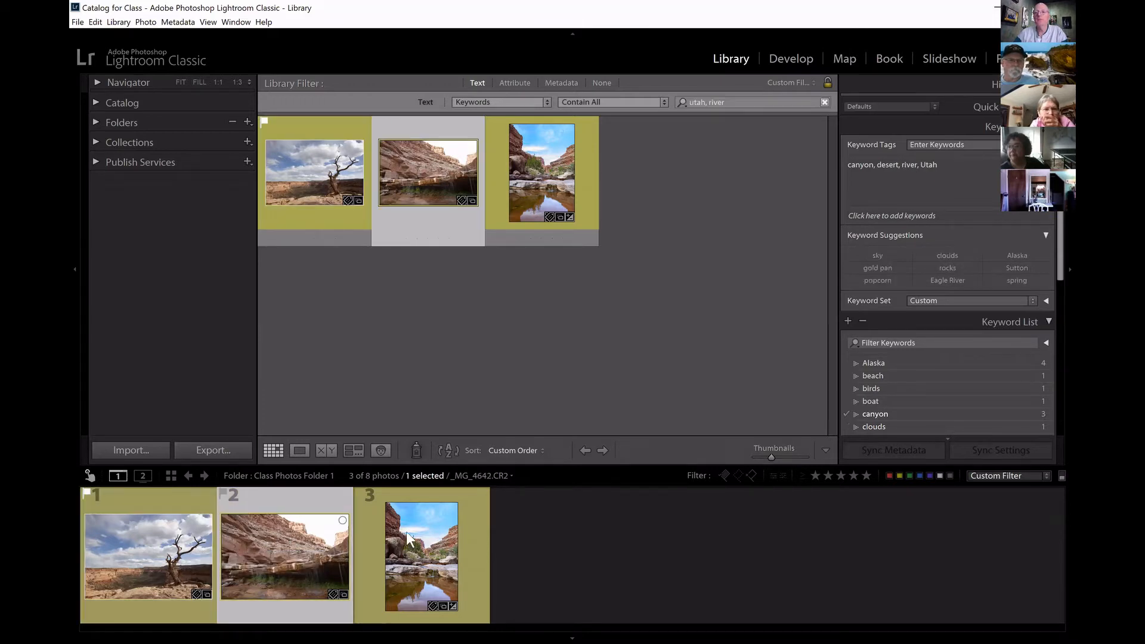
left_click(404, 533)
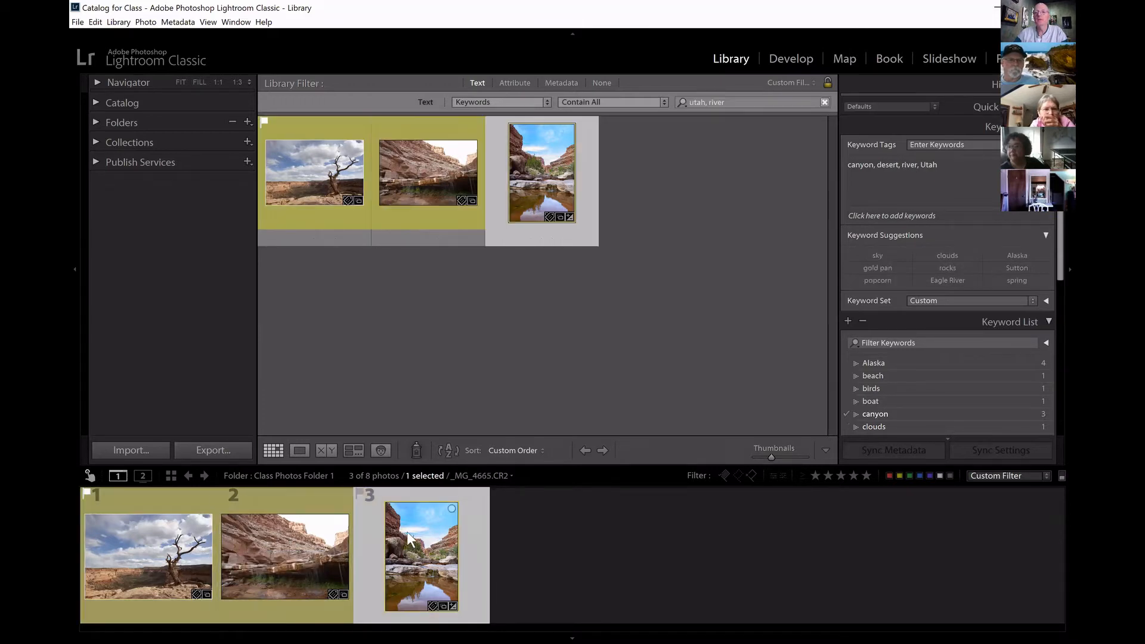
left_click(185, 537)
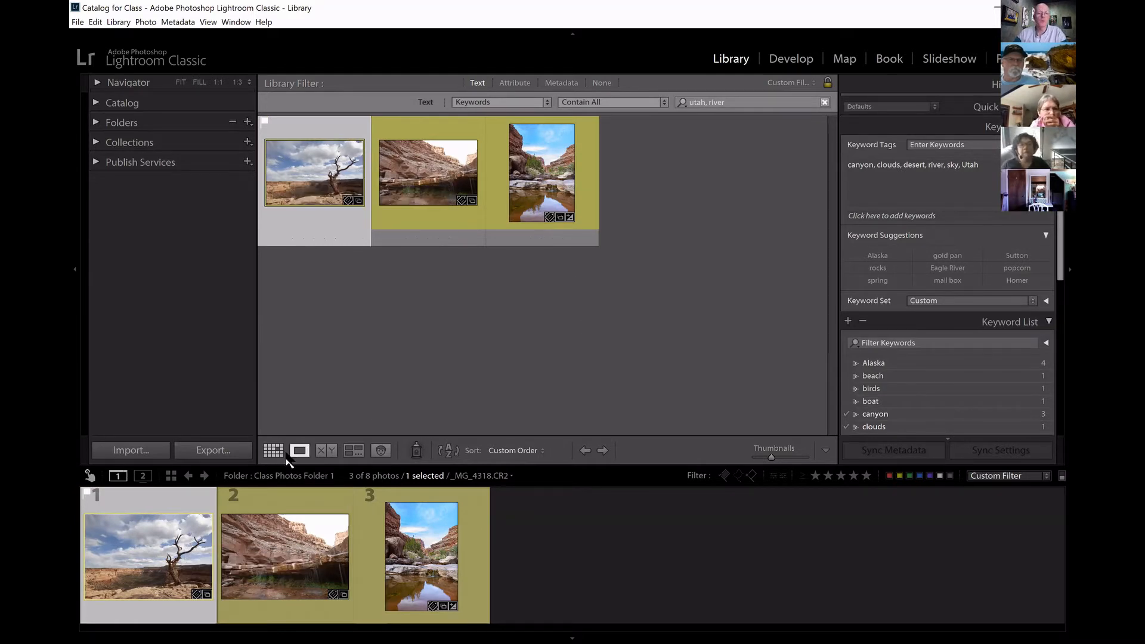
Enlarge the dead tree photo in Loupe view and remove the keyword river from its tags.
left_click(303, 449)
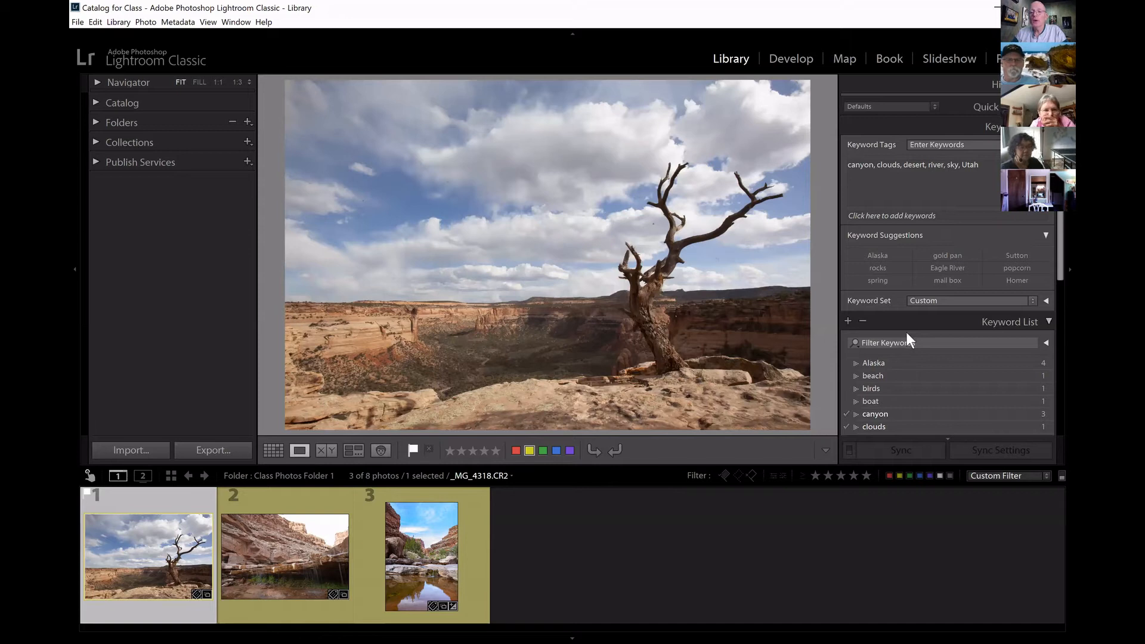
left_click(945, 167)
key("BackSpace")
key("BackSpace")
key("BackSpace")
key("BackSpace")
key("BackSpace")
key("BackSpace")
key("BackSpace")
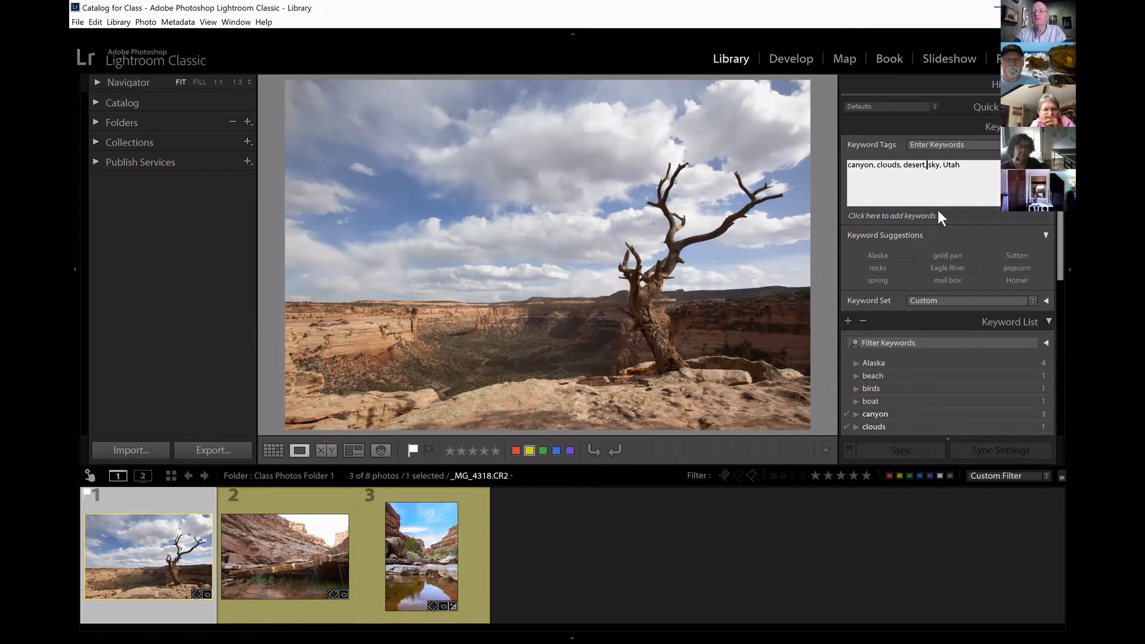
key("Return")
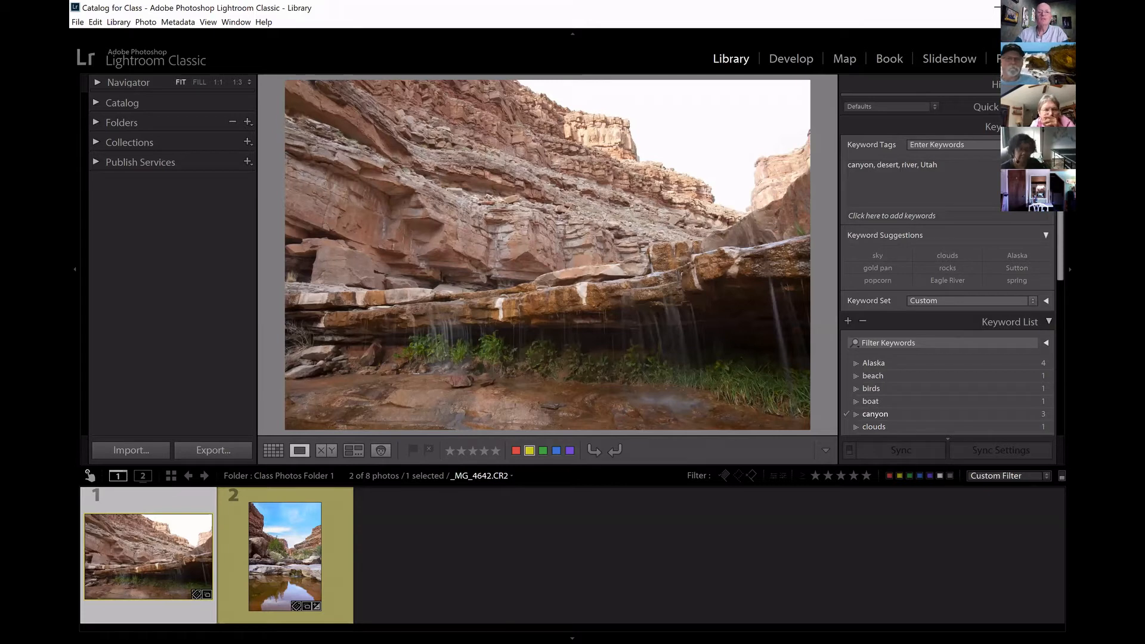
Return to the grid and replace river with desert in the keyword filter, searching for utah, desert.
key("g")
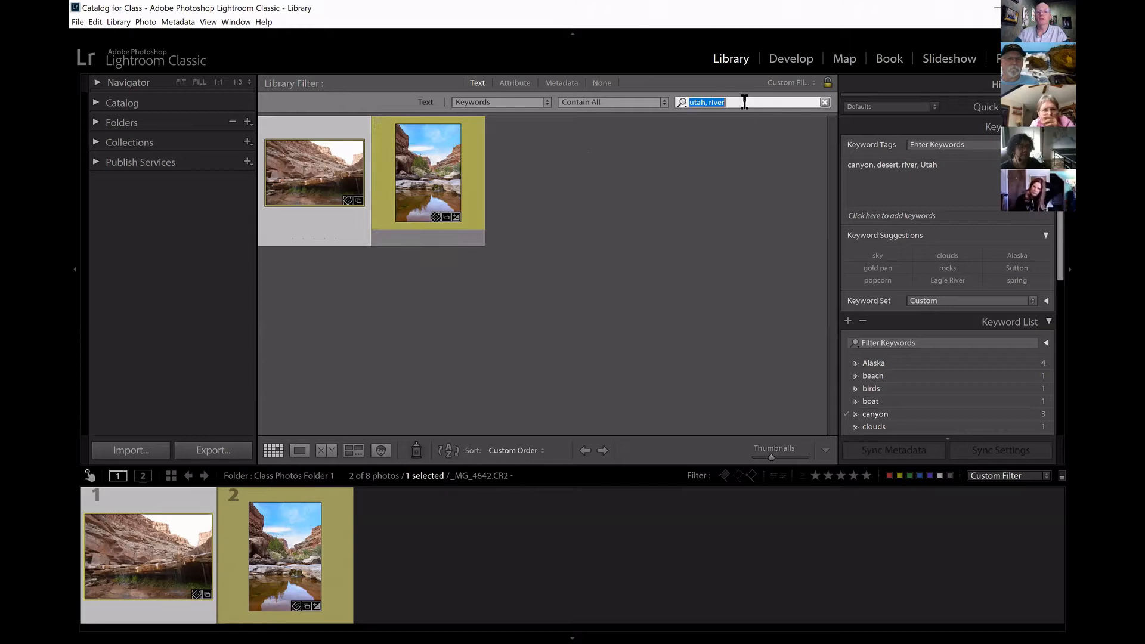
left_click(742, 99)
key("BackSpace")
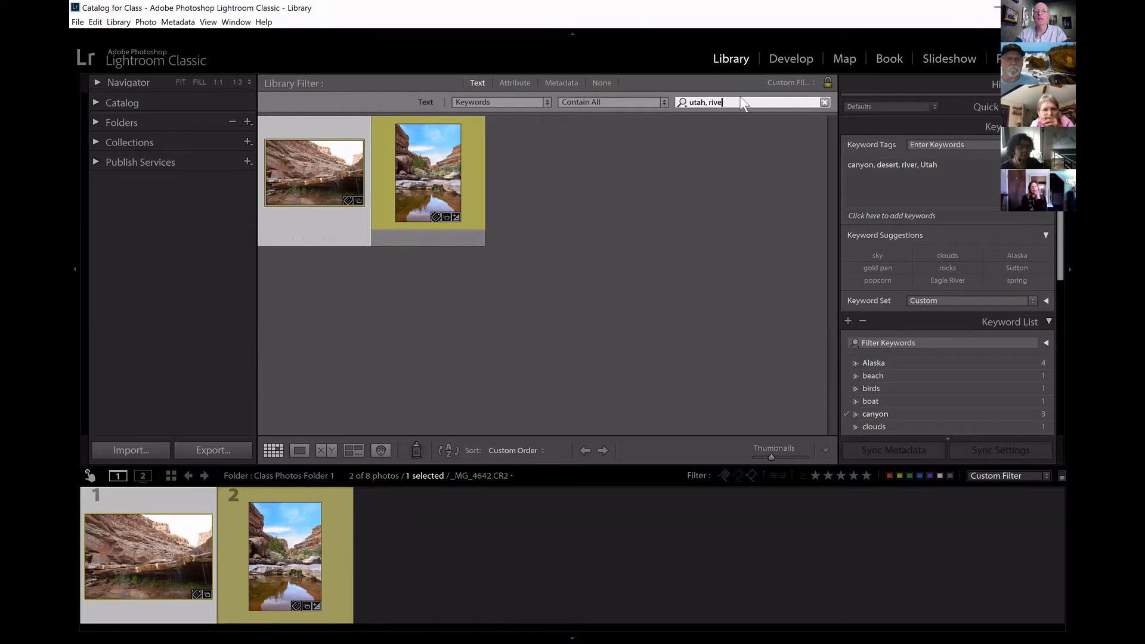
key("BackSpace")
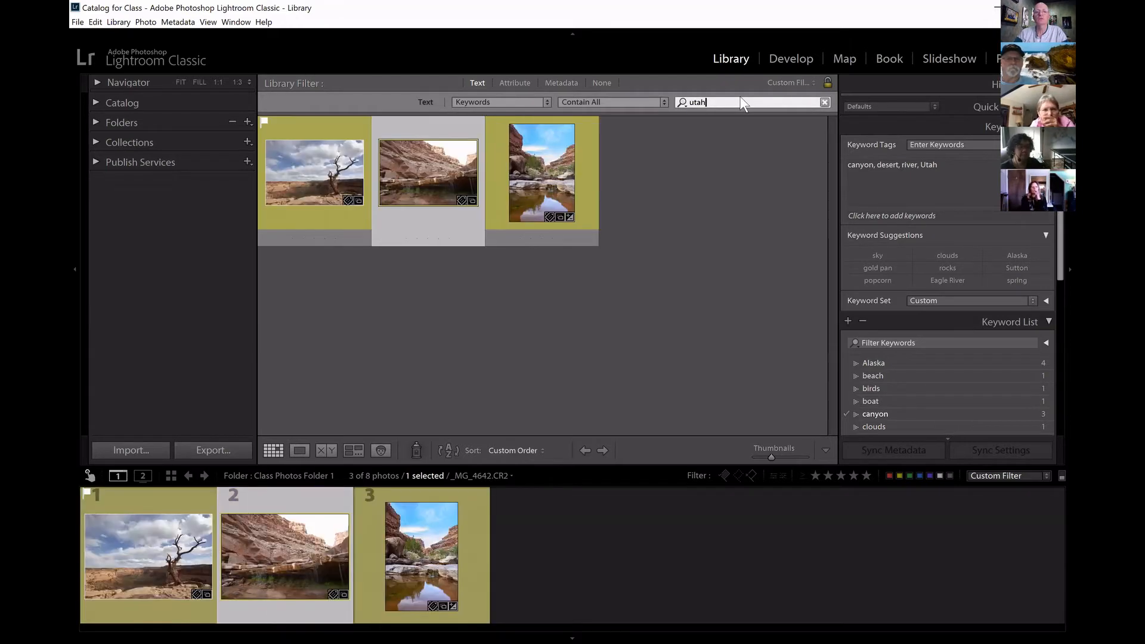
type(", de")
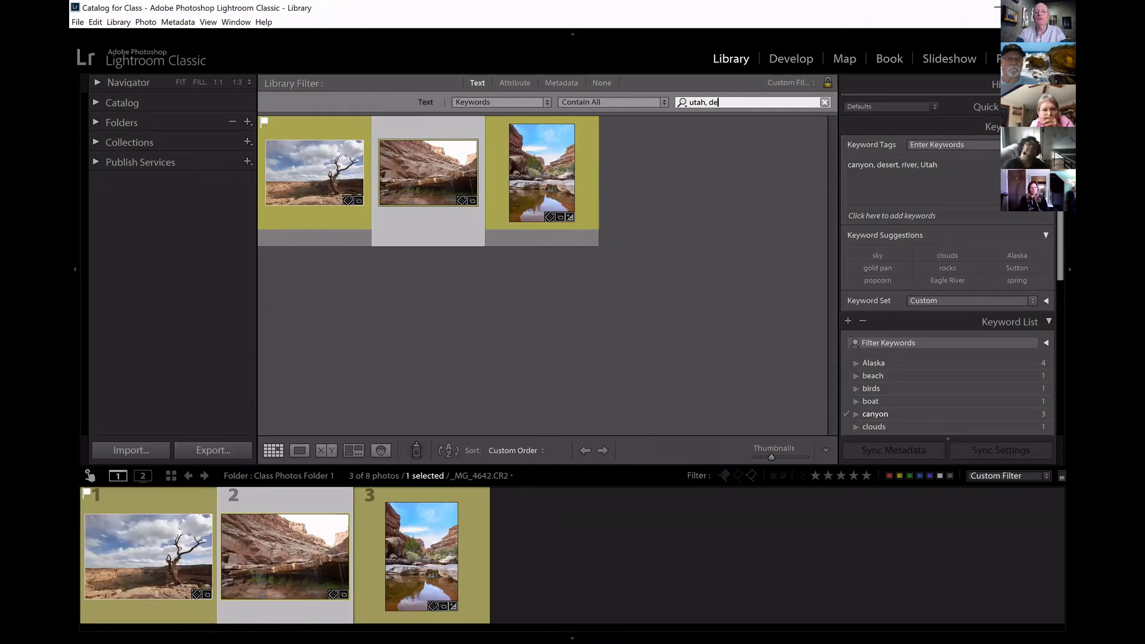
type("sert")
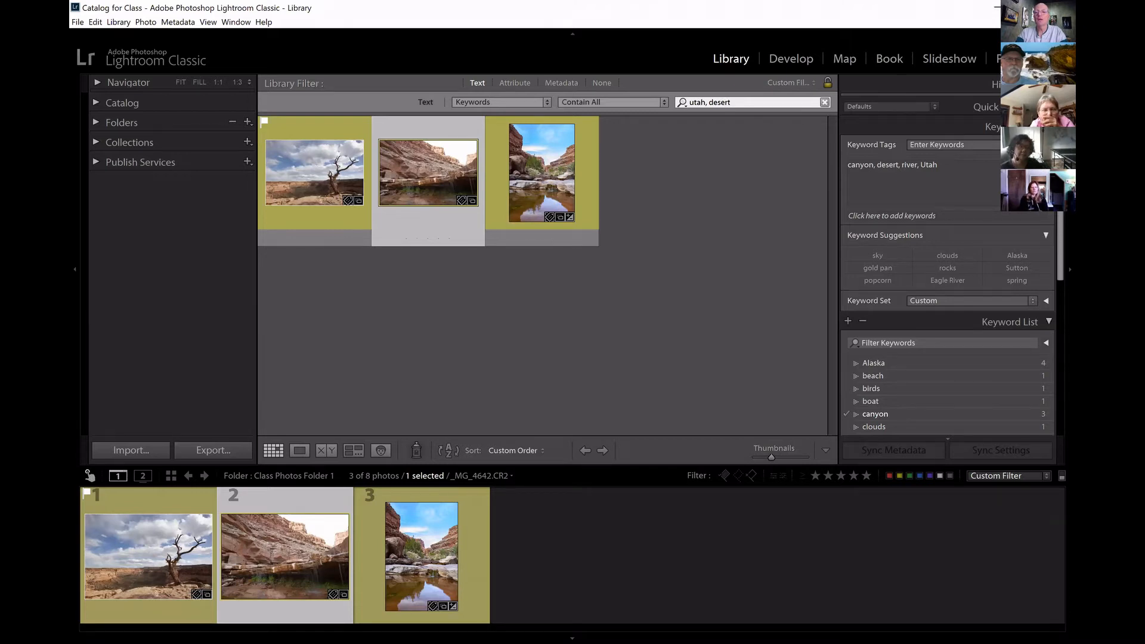
Filter the photos by the keywords alaska, river, popcorn, and clear the filter after viewing the match.
key("BackSpace")
key("BackSpace")
key("BackSpace")
key("BackSpace")
key("BackSpace")
key("BackSpace")
key("BackSpace")
key("BackSpace")
key("BackSpace")
key("BackSpace")
key("BackSpace")
key("BackSpace")
type("alaska, river")
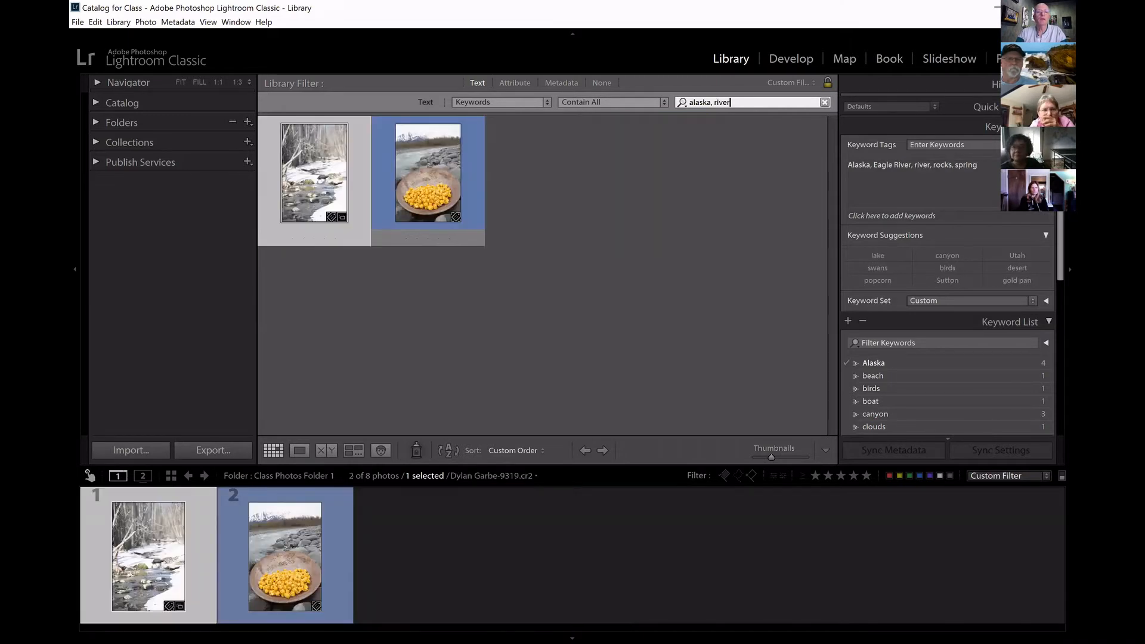
type(", popcorn")
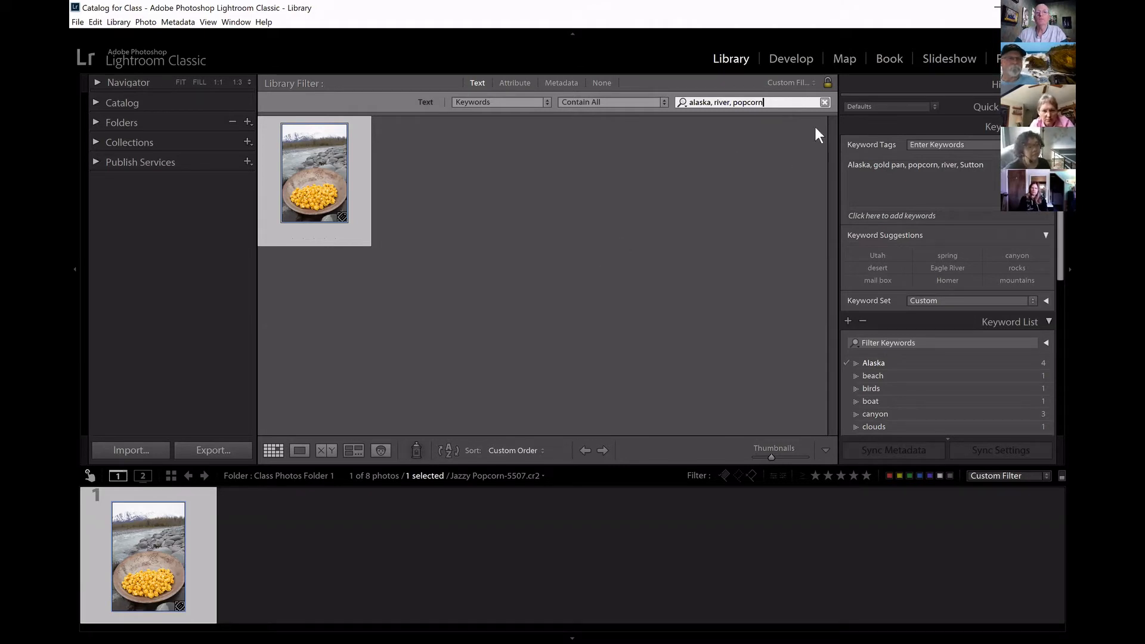
left_click(823, 103)
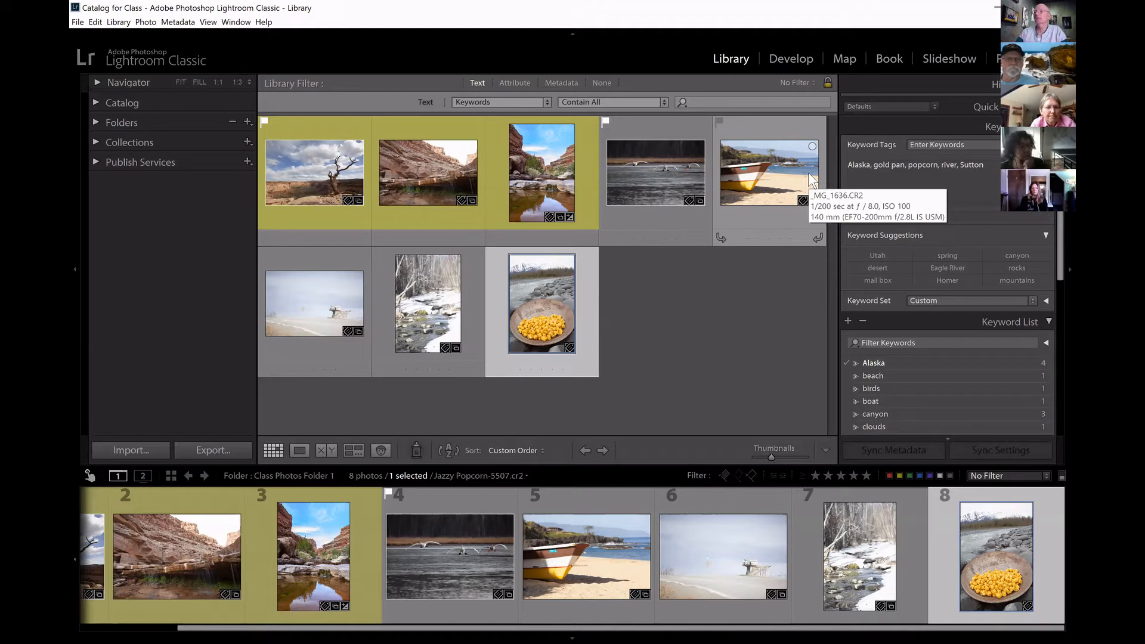
Collapse the Keyword Suggestions and review the whole Keyword List from Alaska to Utah.
left_click(1047, 236)
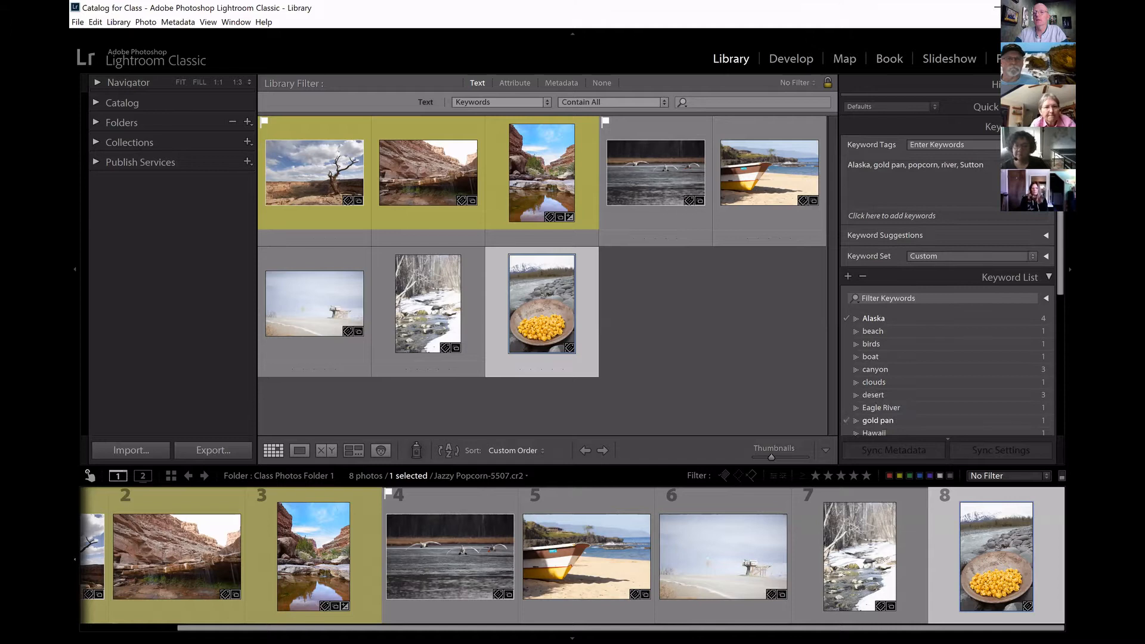
scroll(948, 268, "down", 5)
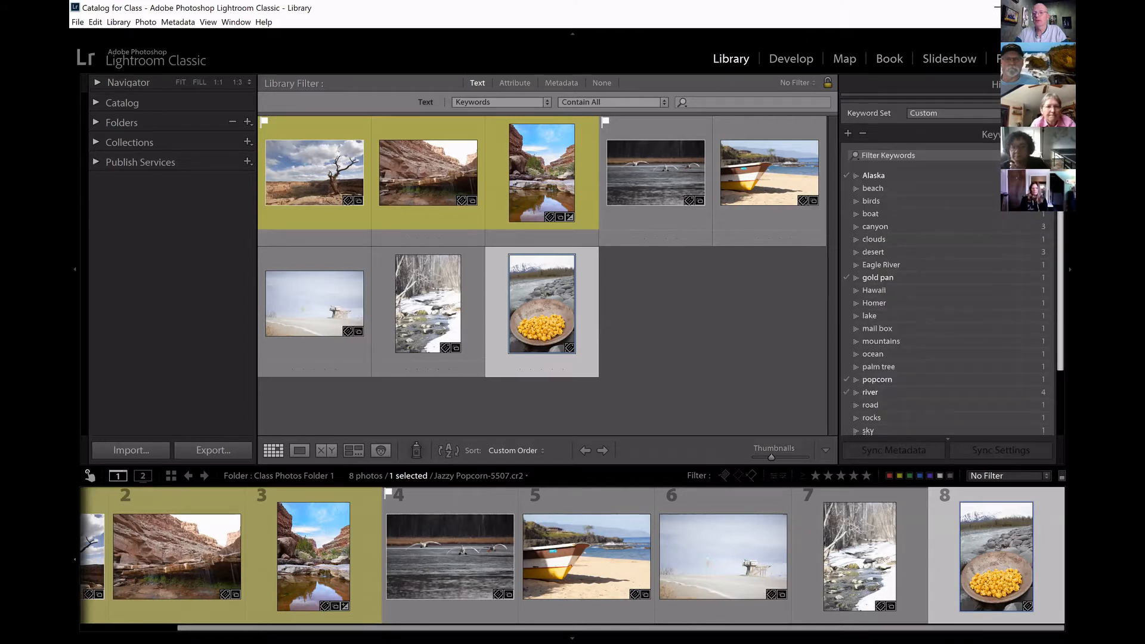
scroll(948, 269, "up", 3)
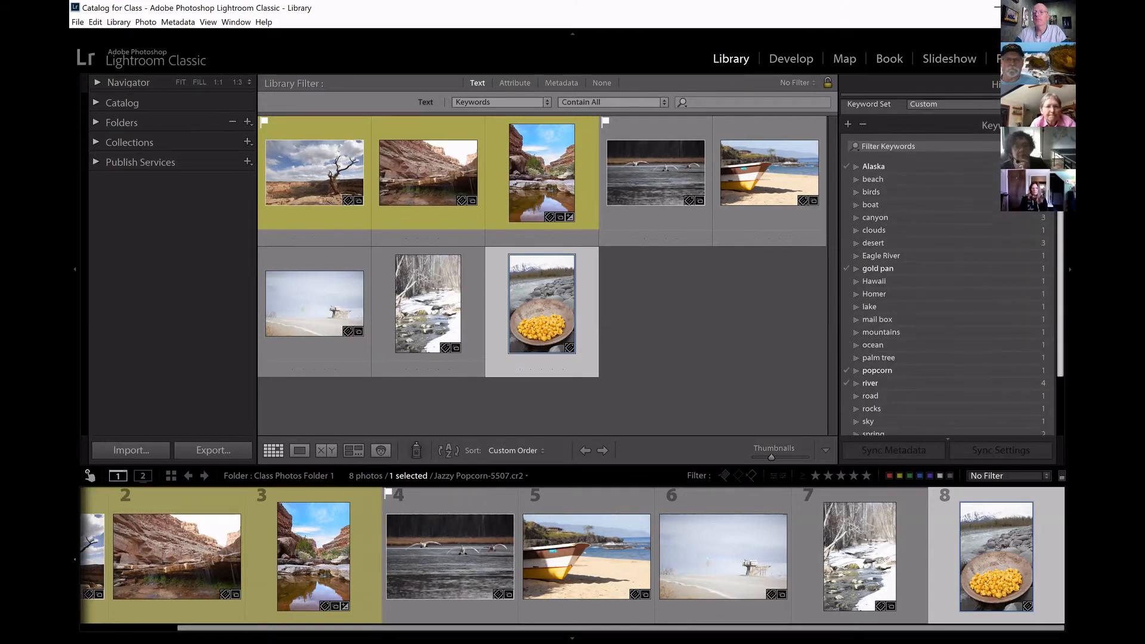
scroll(948, 328, "down", 2)
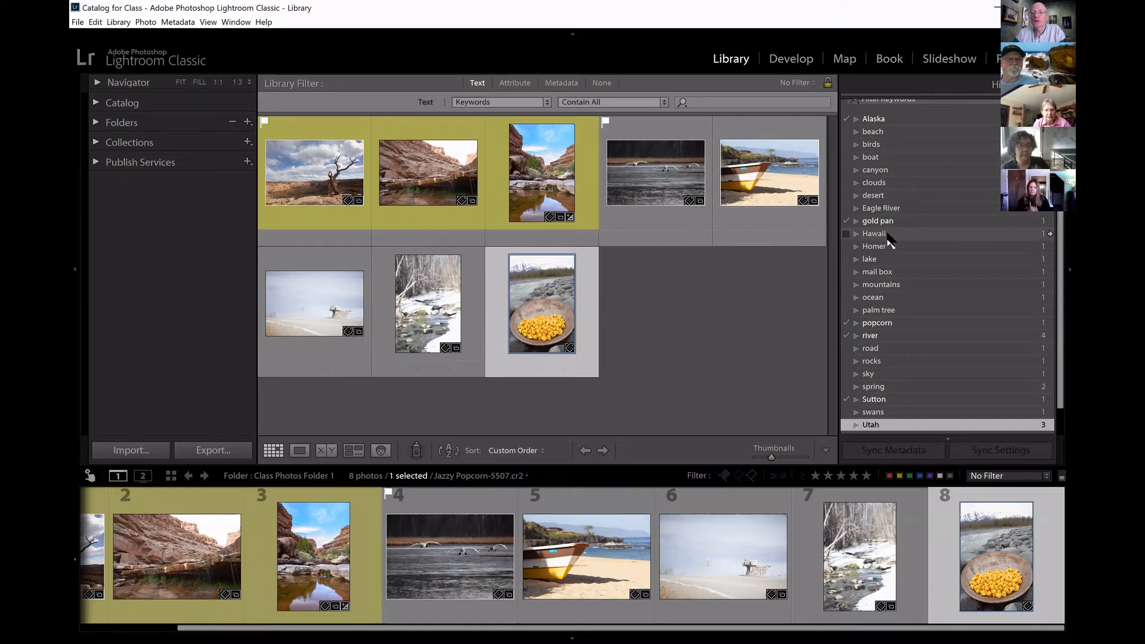
left_click_drag(1060, 202, 1060, 165)
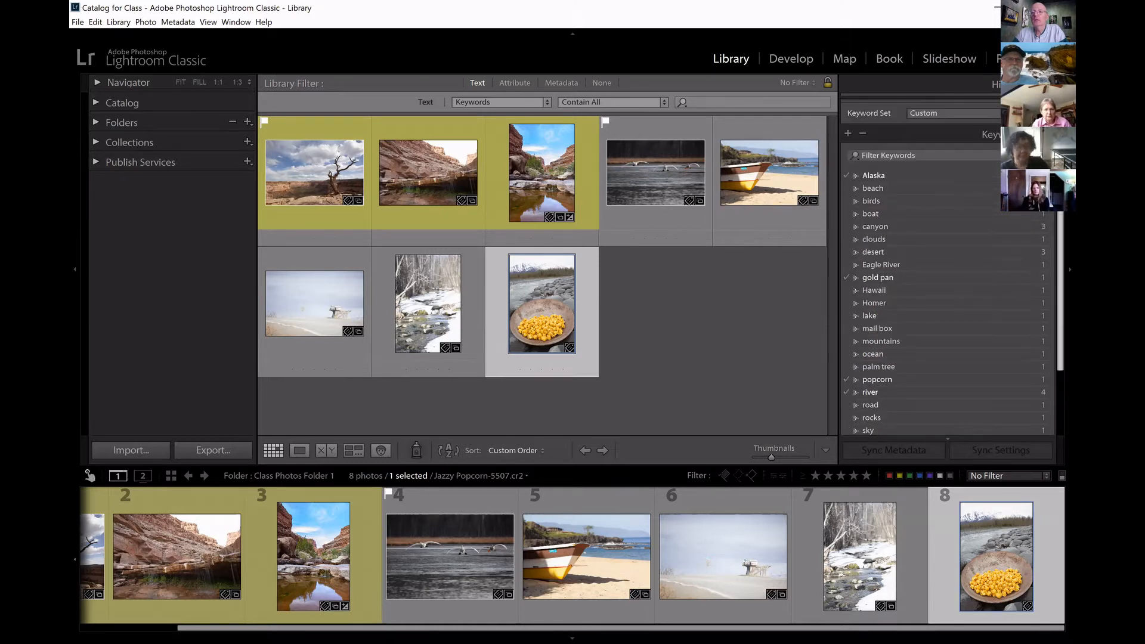
scroll(948, 269, "down", 4)
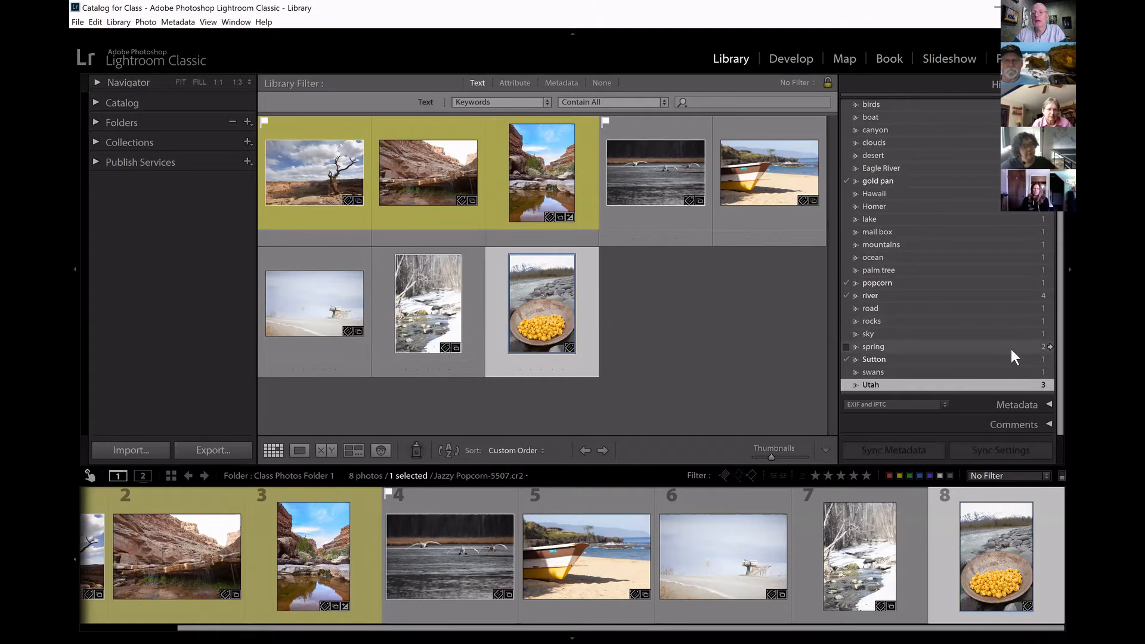
Show only the photos tagged spring from the Keyword List, and reset the metadata filter to all keywords.
left_click(1048, 346)
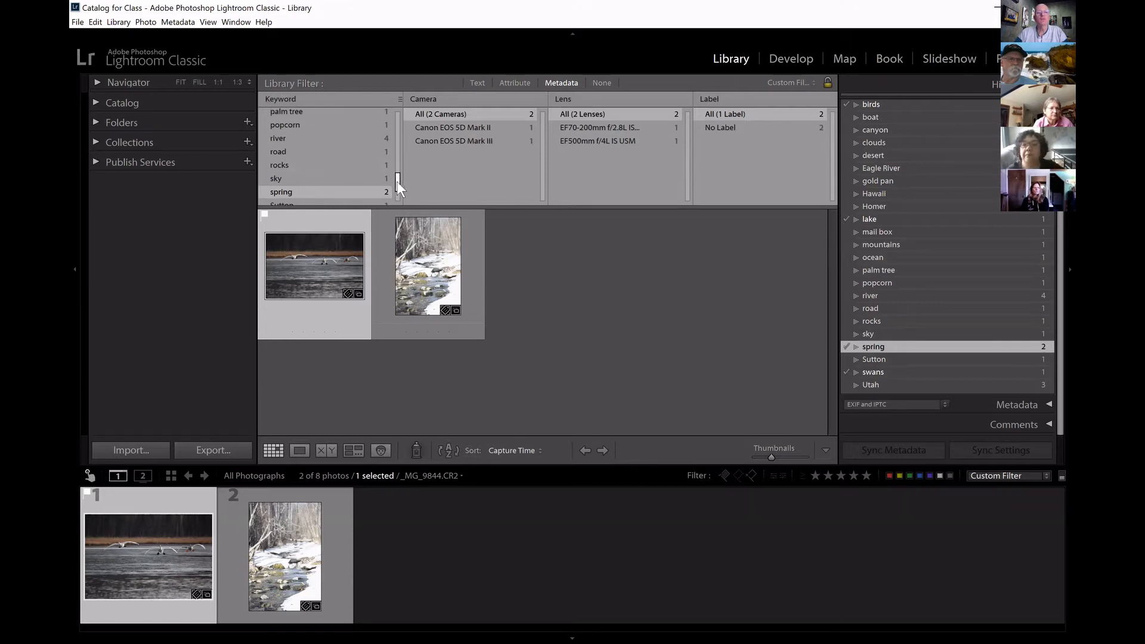
left_click_drag(396, 181, 398, 114)
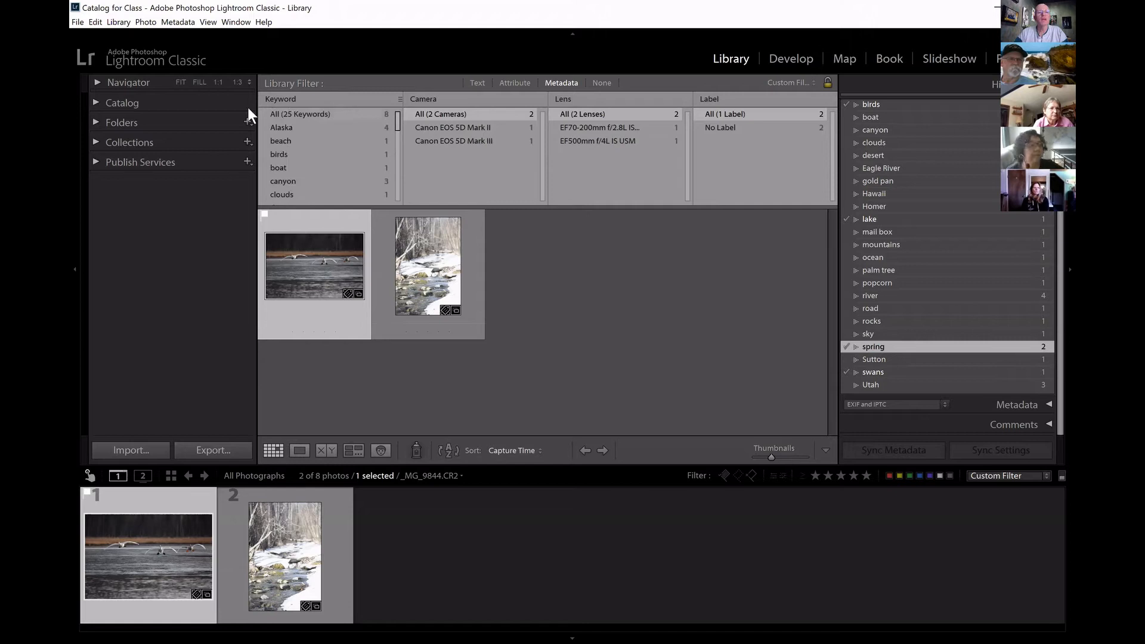
left_click(305, 113)
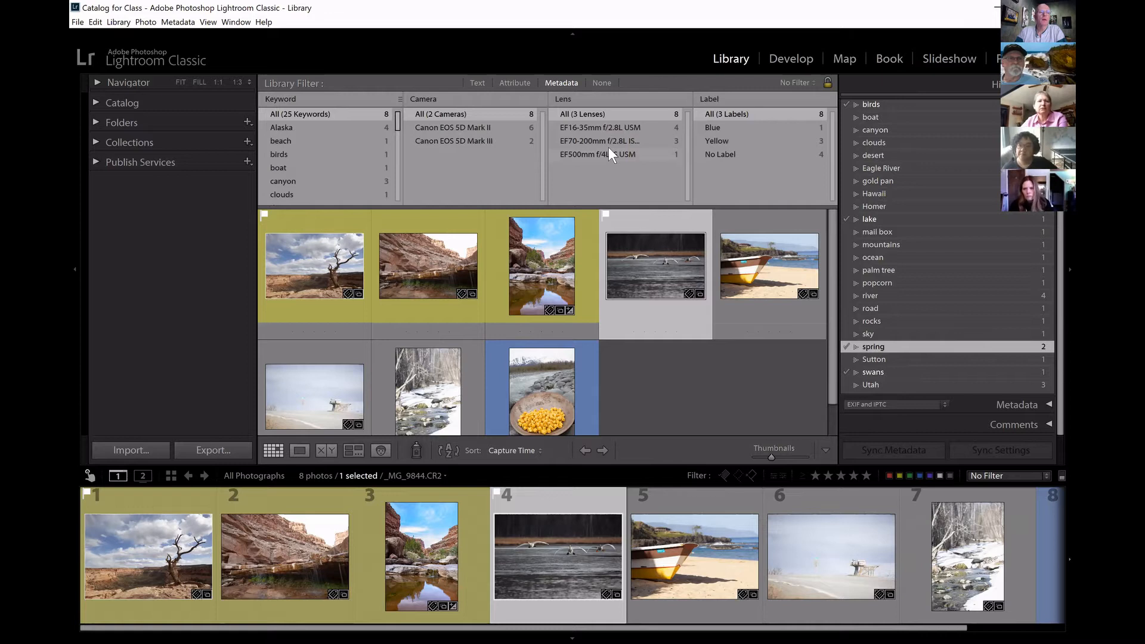
left_click(208, 23)
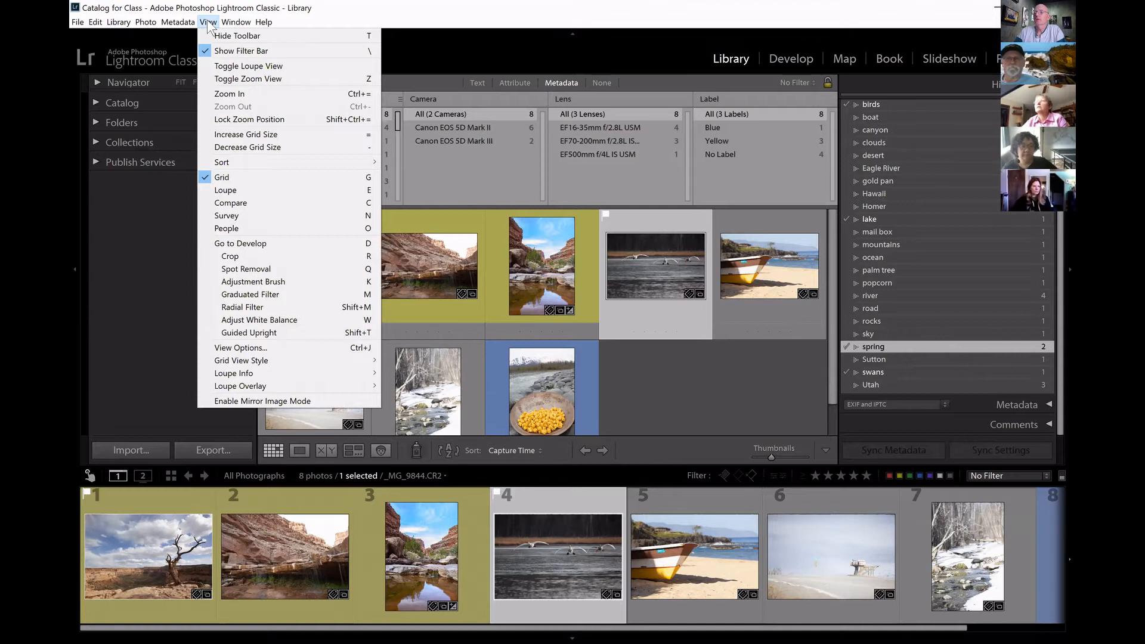
mouse_move(236, 22)
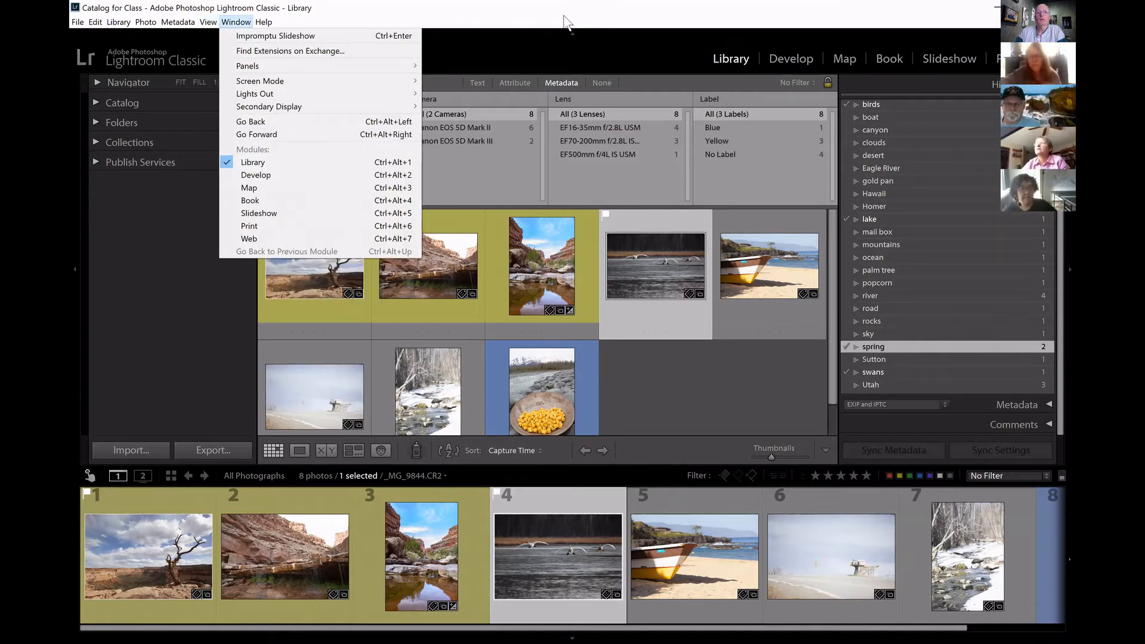
left_click(558, 17)
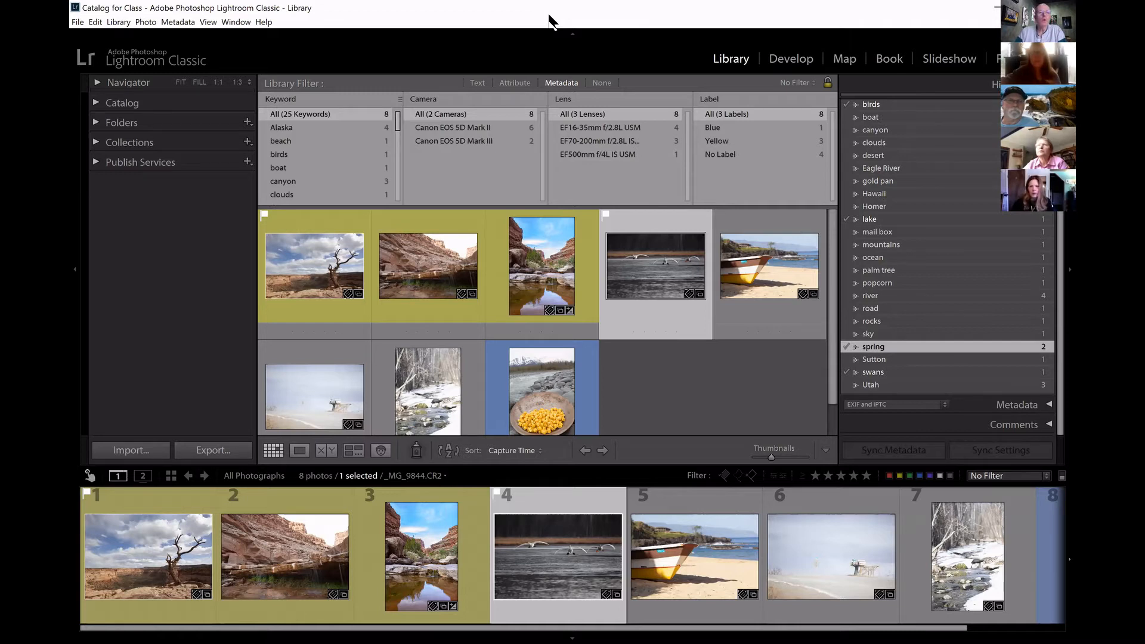
left_click(208, 22)
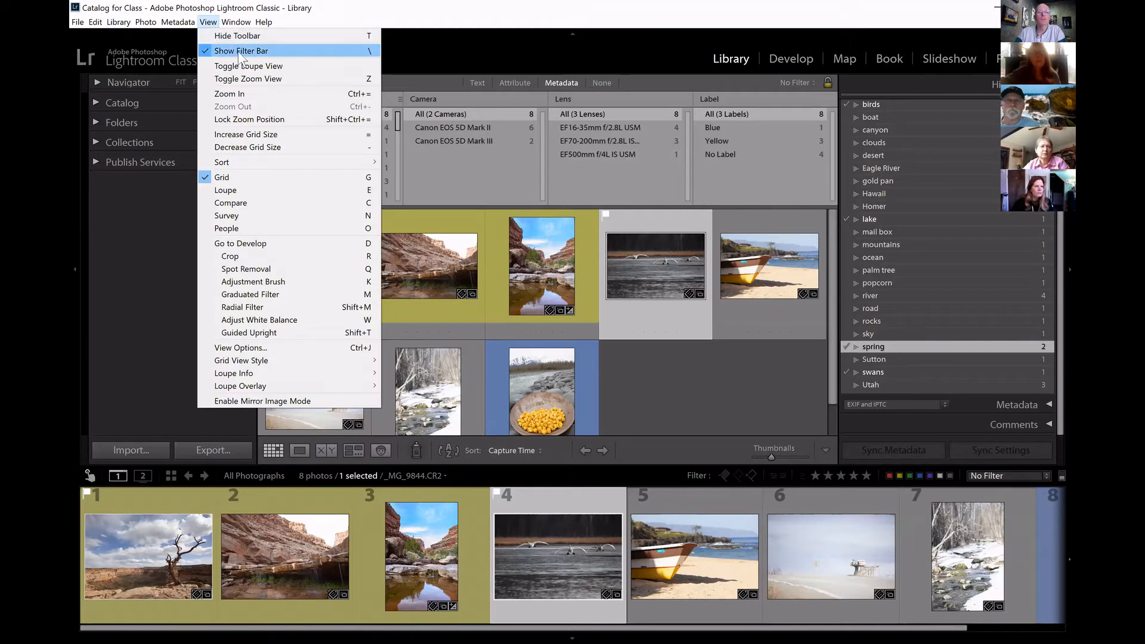
left_click(673, 81)
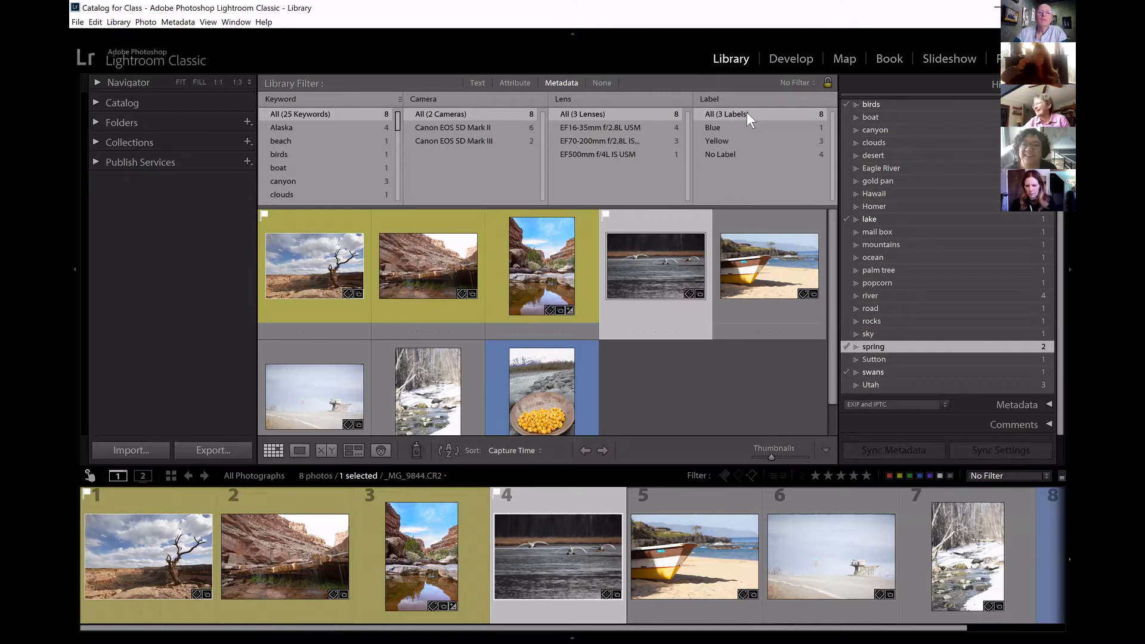
left_click(442, 99)
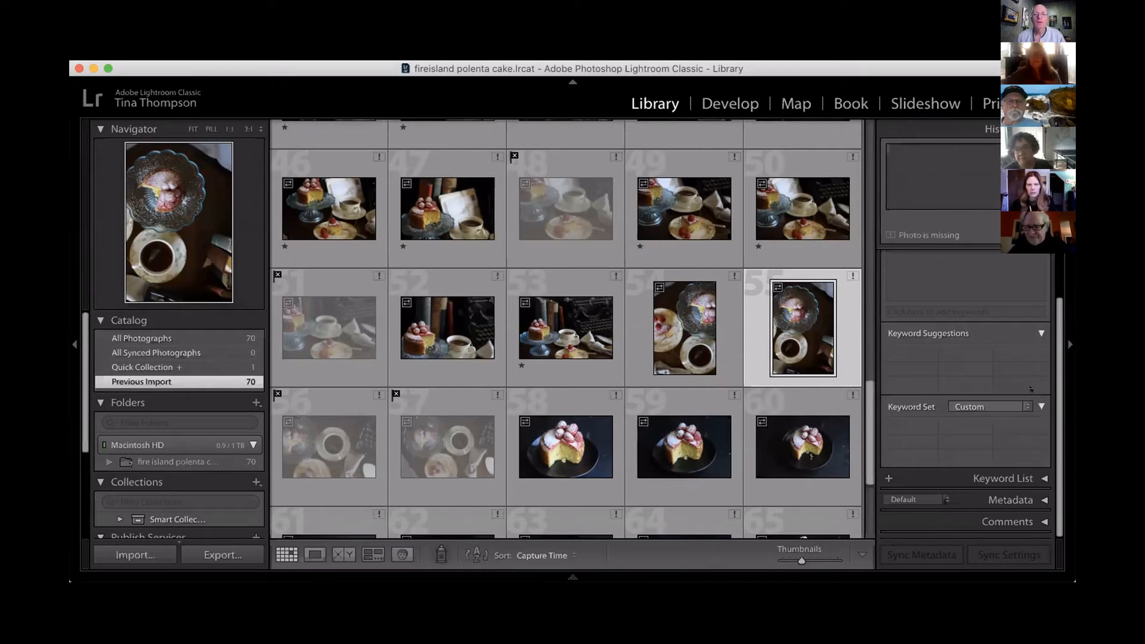
Show the metadata filter columns in the fireisland polenta cake catalog and change the Lens column to Keyword.
key("backslash")
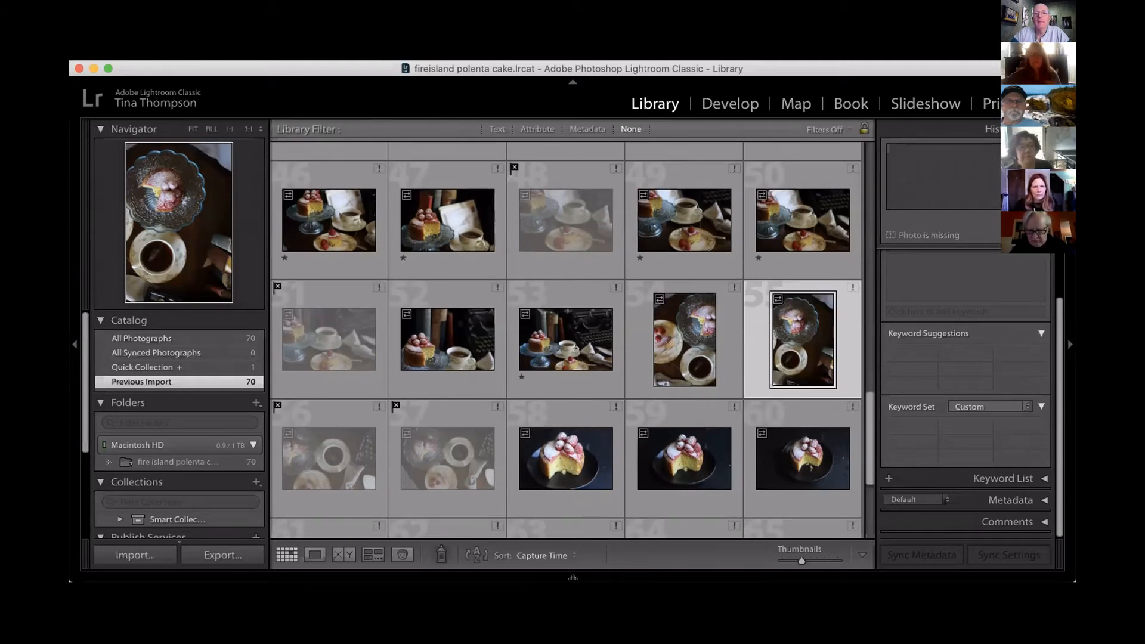
left_click(580, 127)
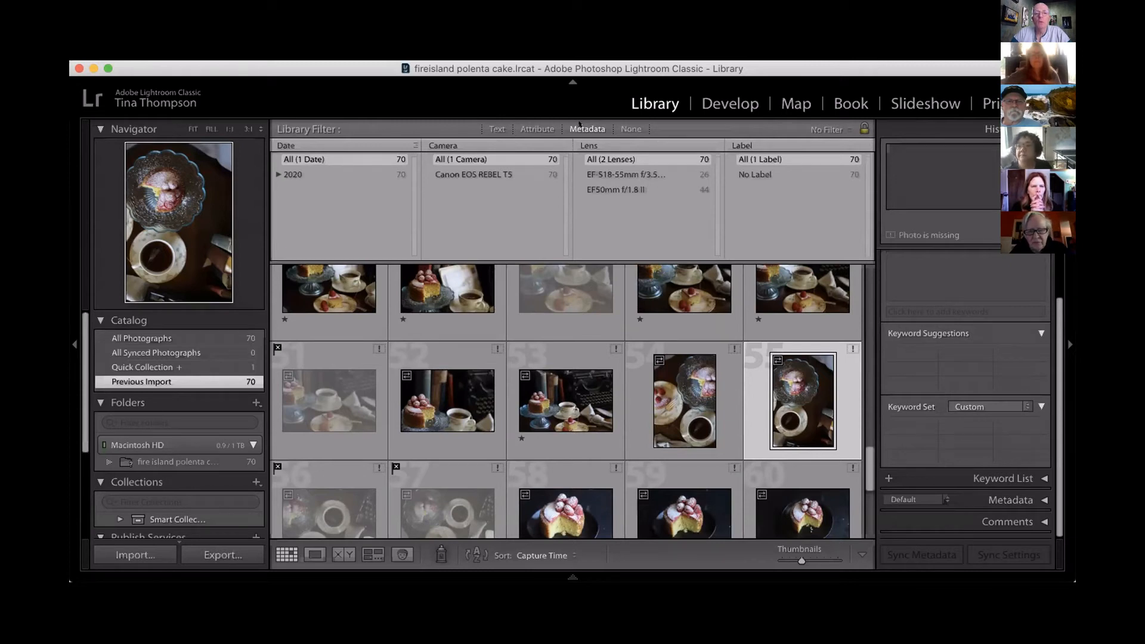
left_click(602, 145)
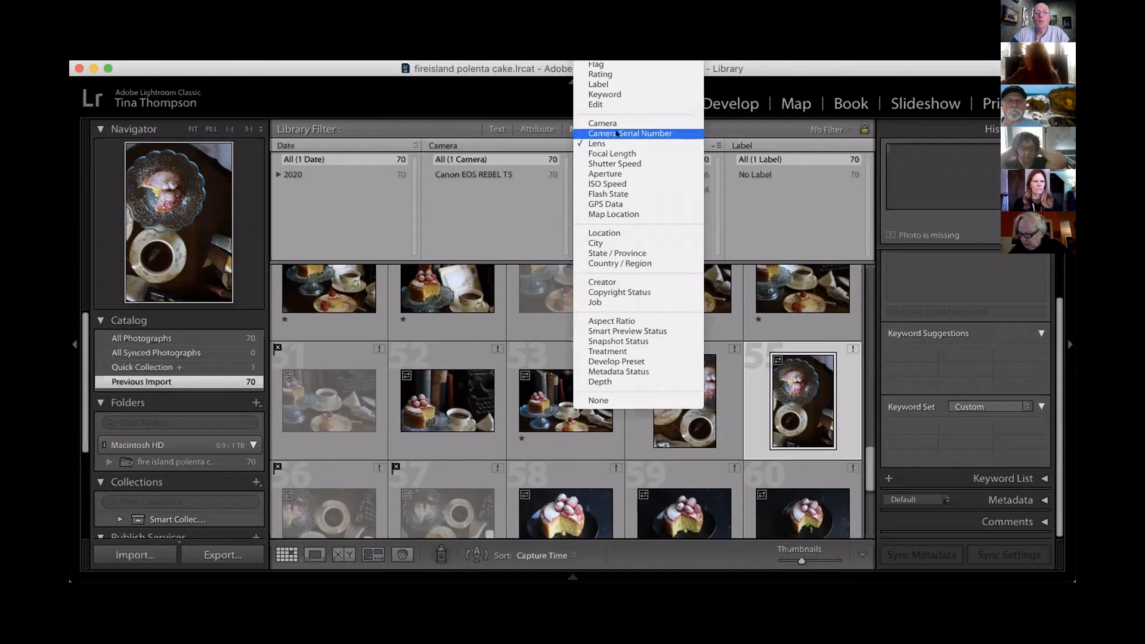
left_click(608, 94)
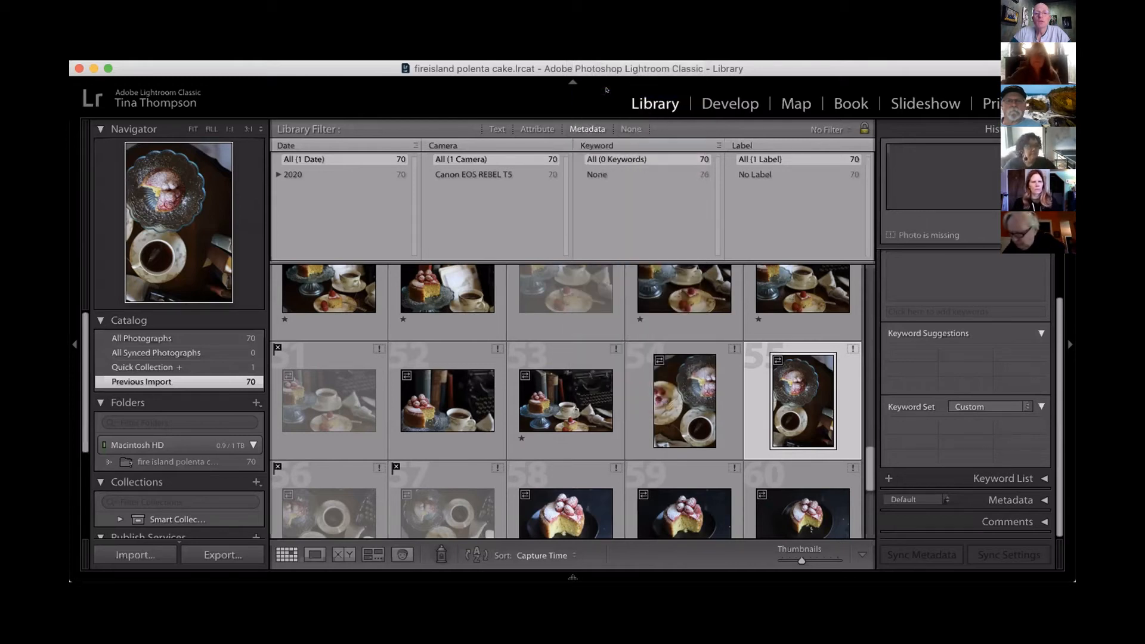
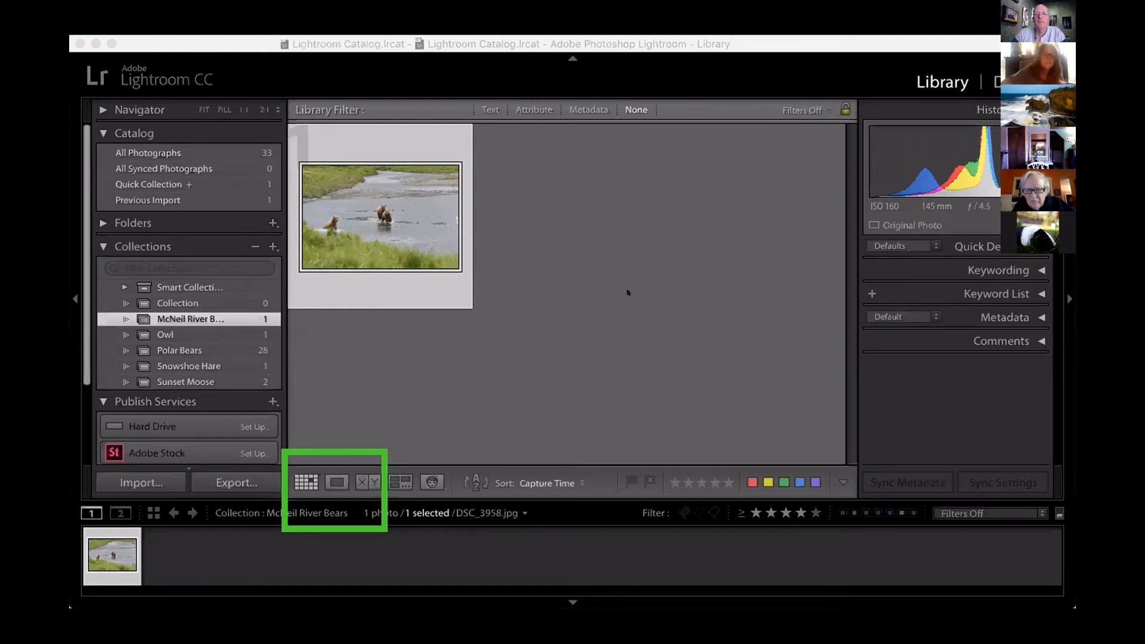
Enlarge the McNeil River Bears photo in Loupe view, show its info overlay, and open it in Develop with the Crop tool active.
left_click(326, 479)
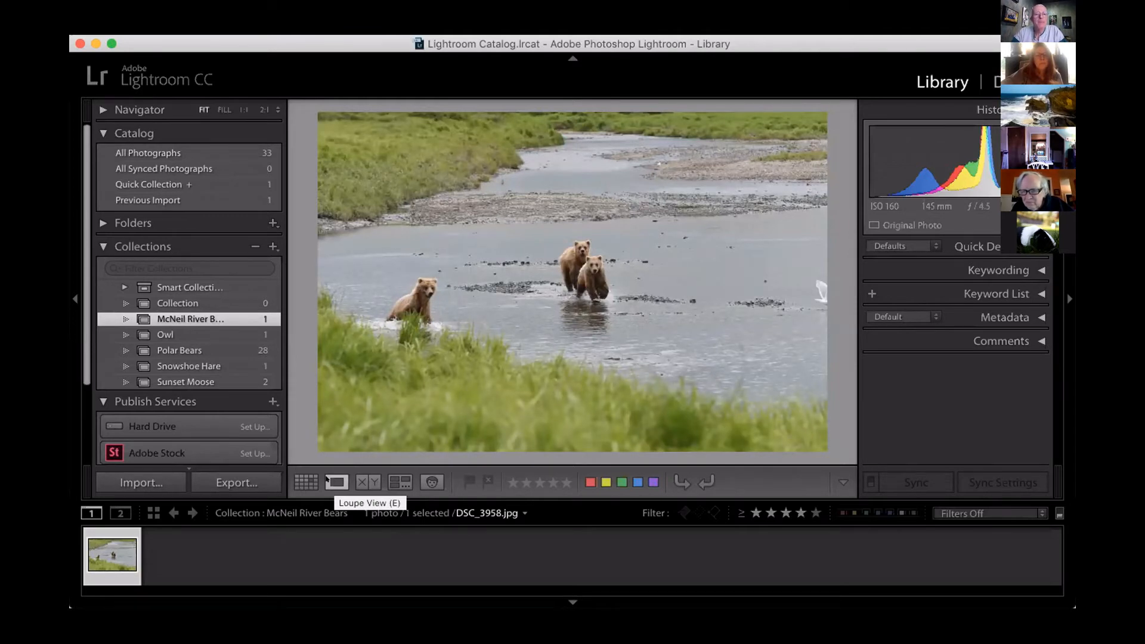
key("i")
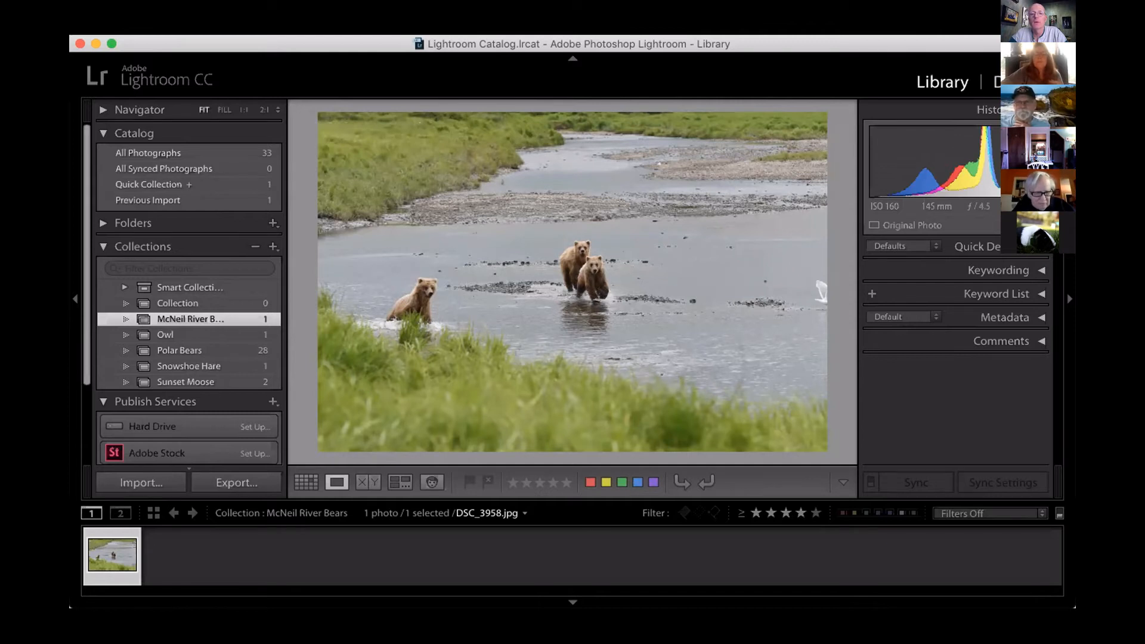
key("d")
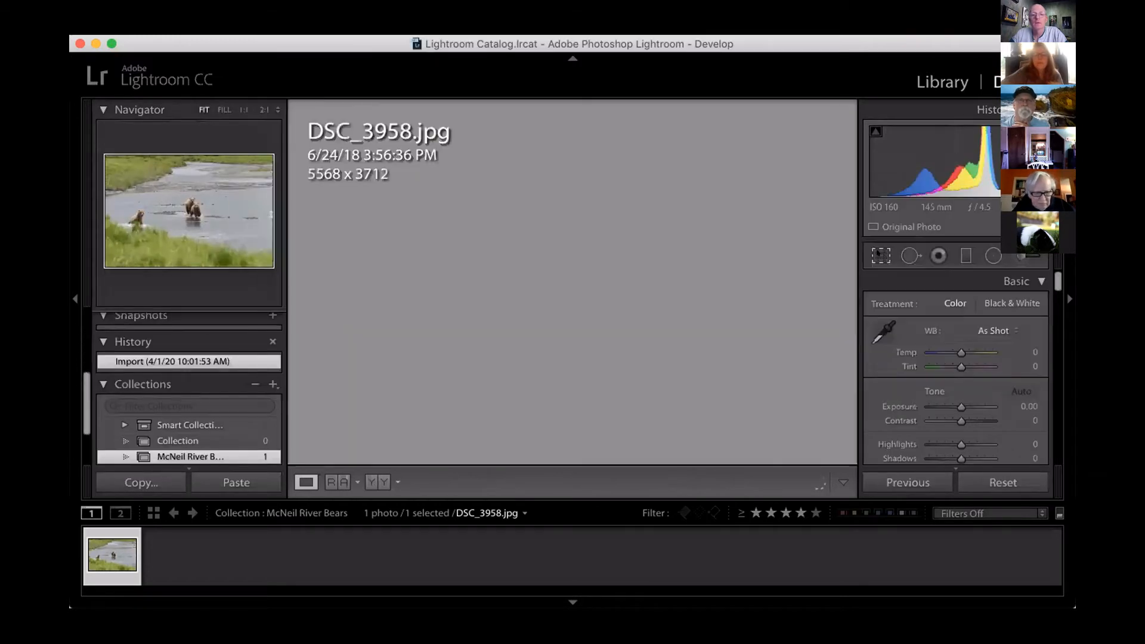
left_click(878, 256)
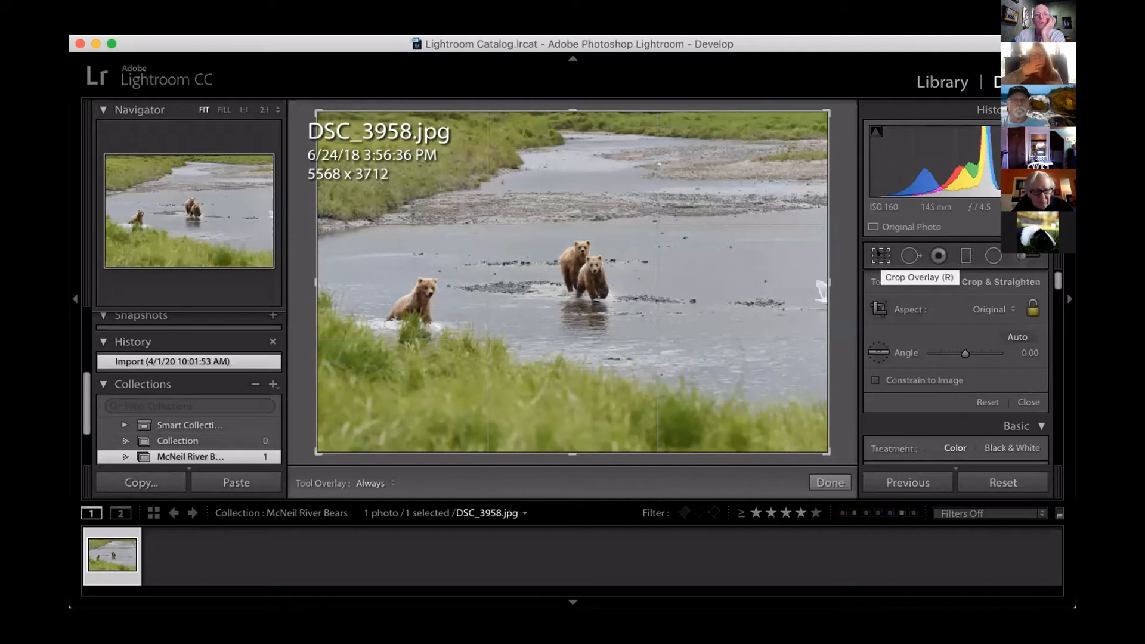
Return to the Library module, switch the info overlay to the exposure and lens details, and hide the overlay.
left_click(953, 82)
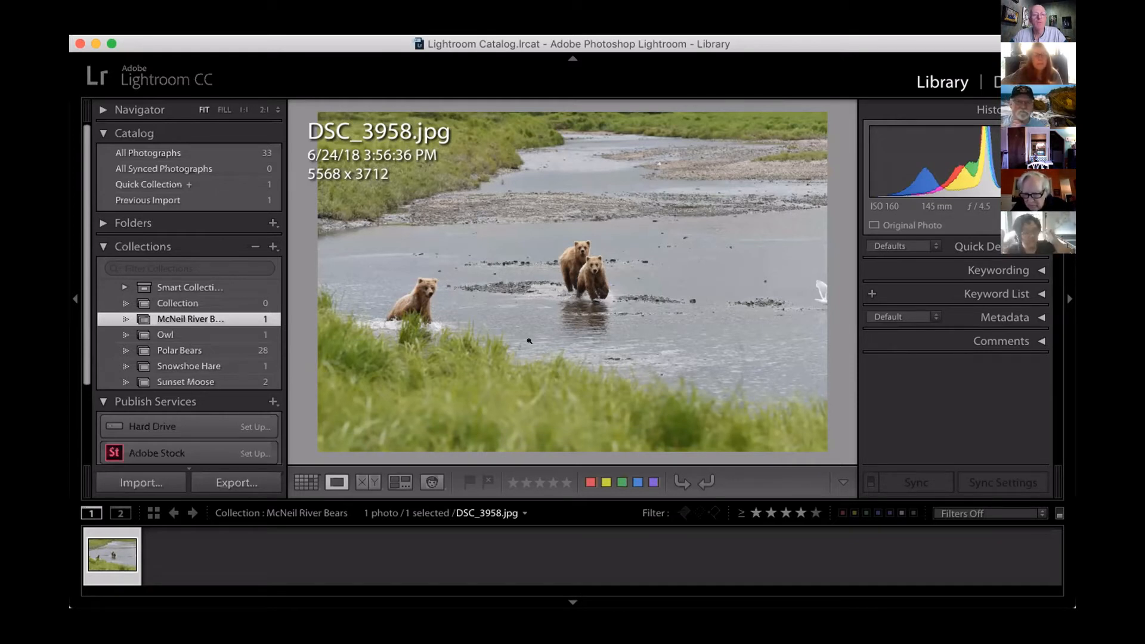
key("i")
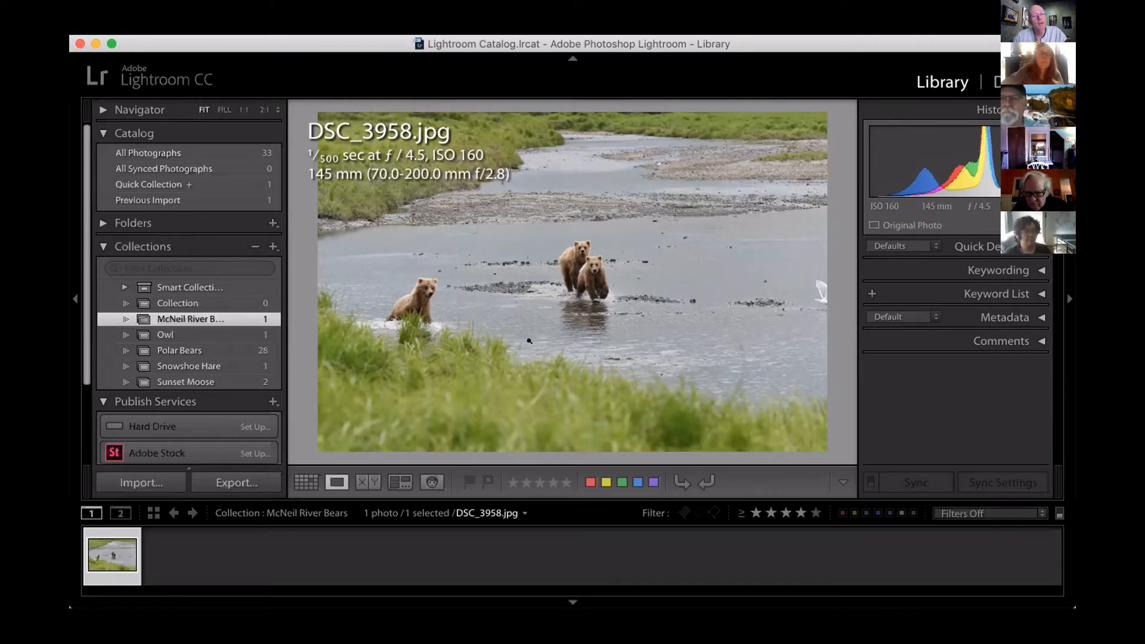
key("i")
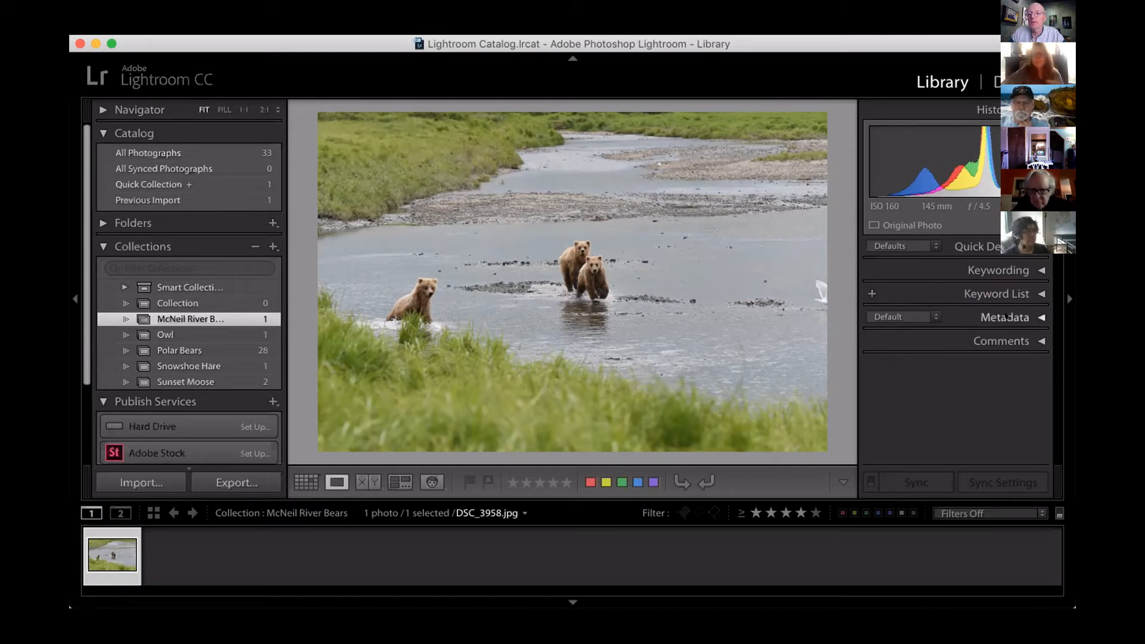
Expand the bear photo's metadata and review it from the file name to the lens and GPS fields.
left_click(1042, 316)
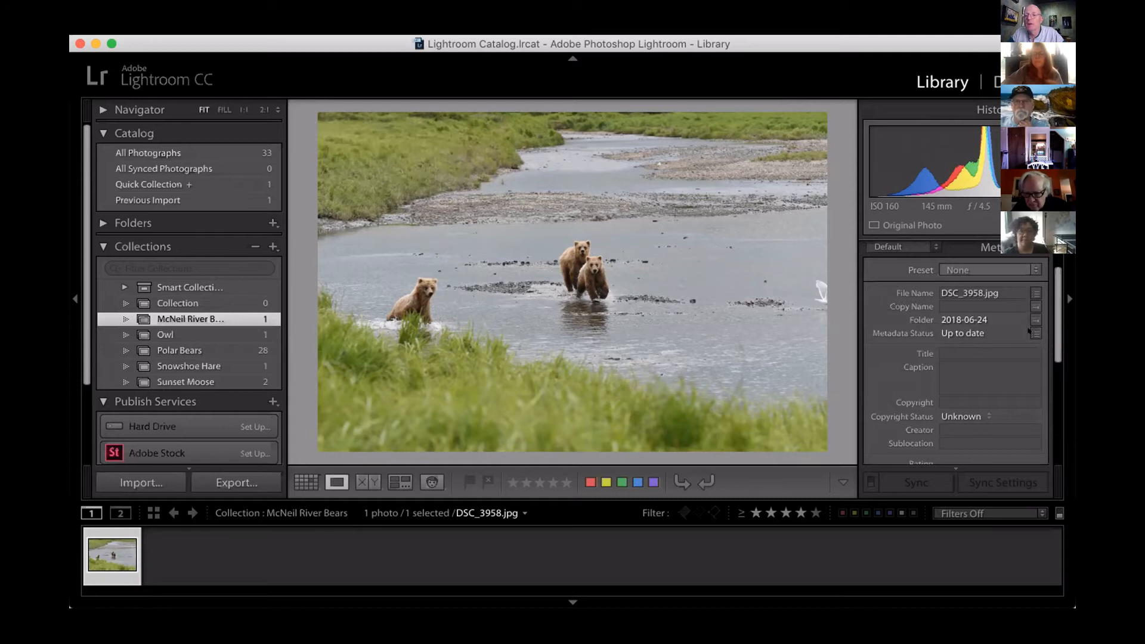
scroll(1028, 329, "down", 5)
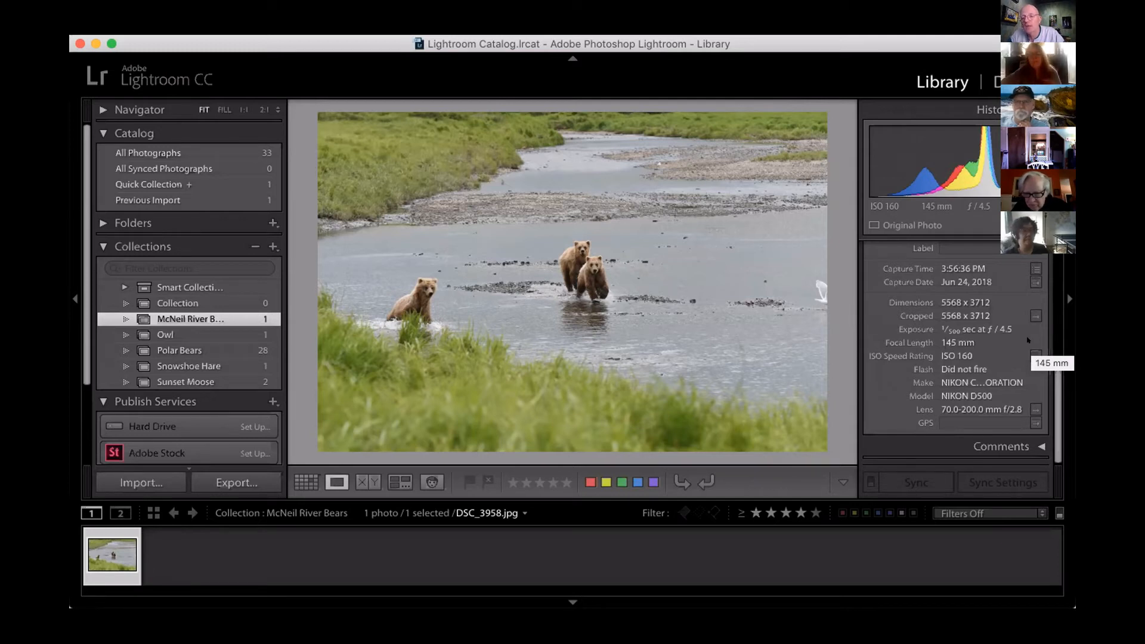
scroll(1027, 340, "up", 5)
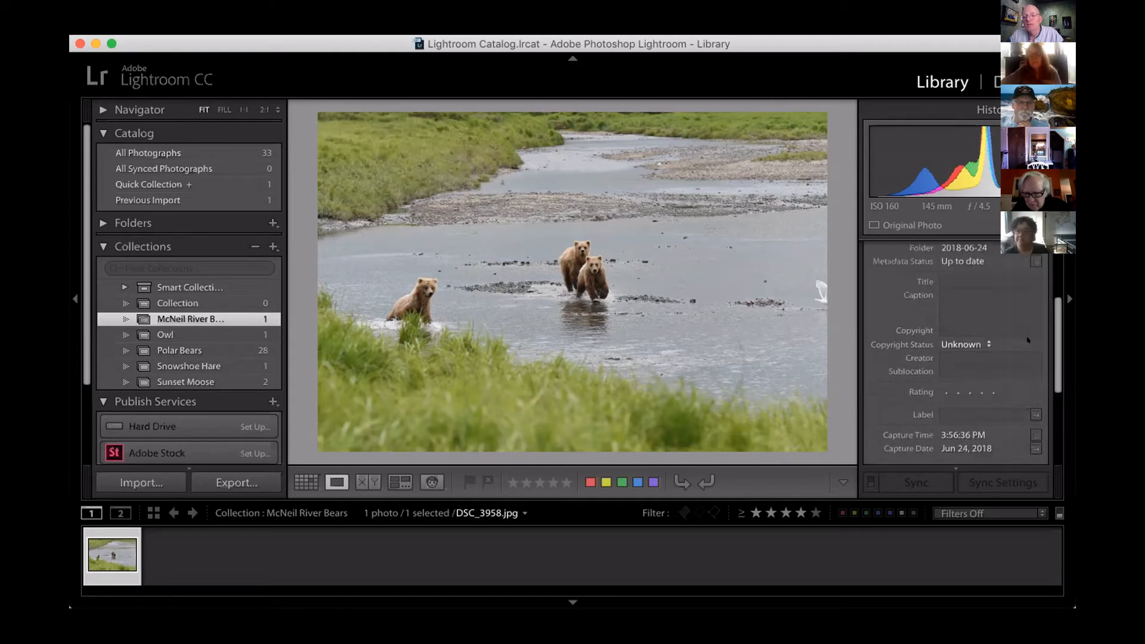
scroll(1028, 340, "up", 5)
scroll(1028, 340, "down", 8)
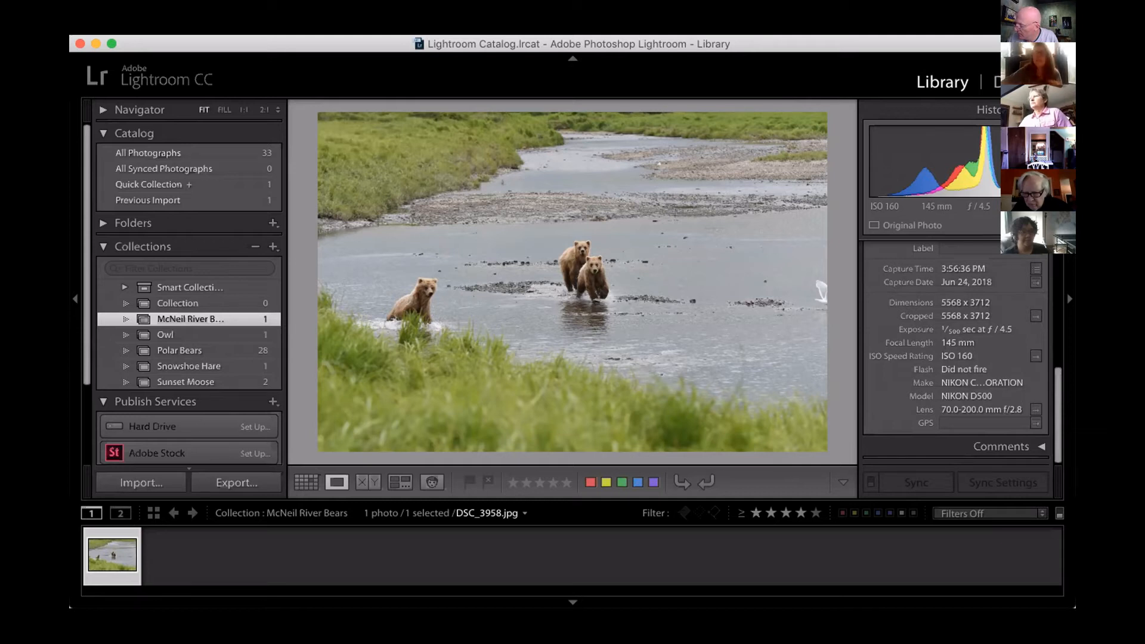
left_click(652, 543)
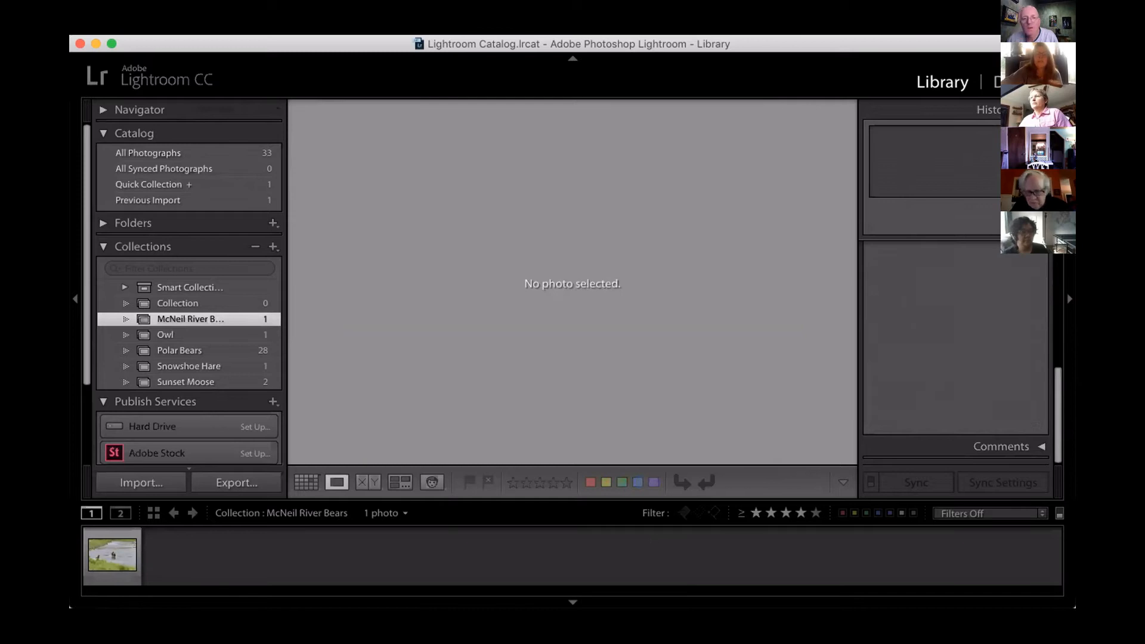
right_click(775, 77)
left_click(601, 52)
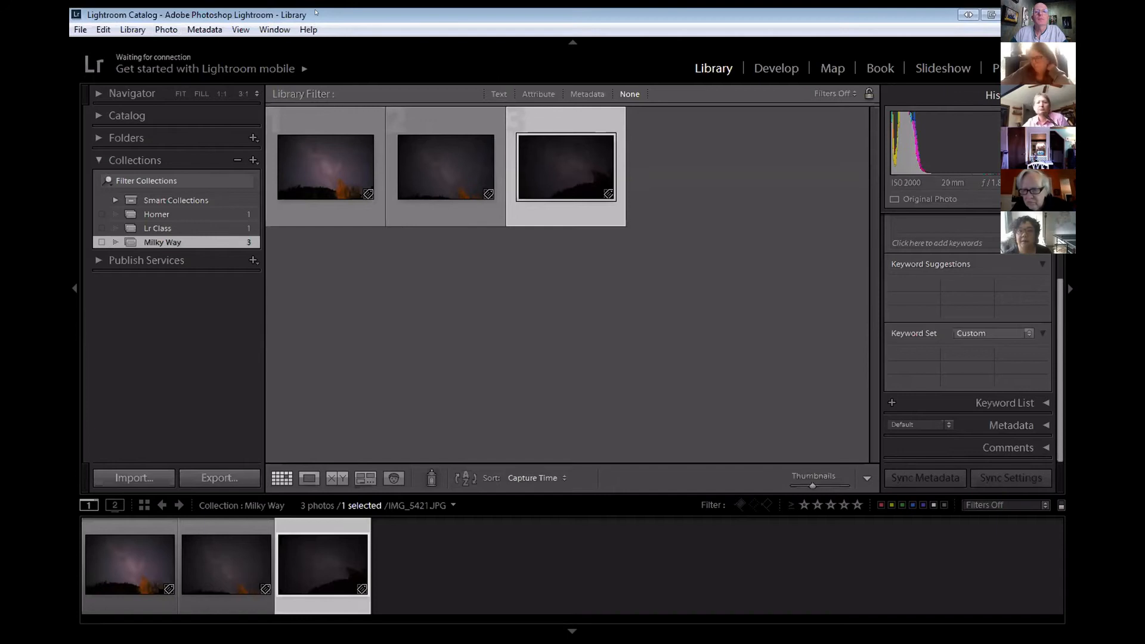
Check the installed Lightroom and Camera Raw versions in the About Adobe Photoshop Lightroom window, and dismiss it.
left_click(308, 31)
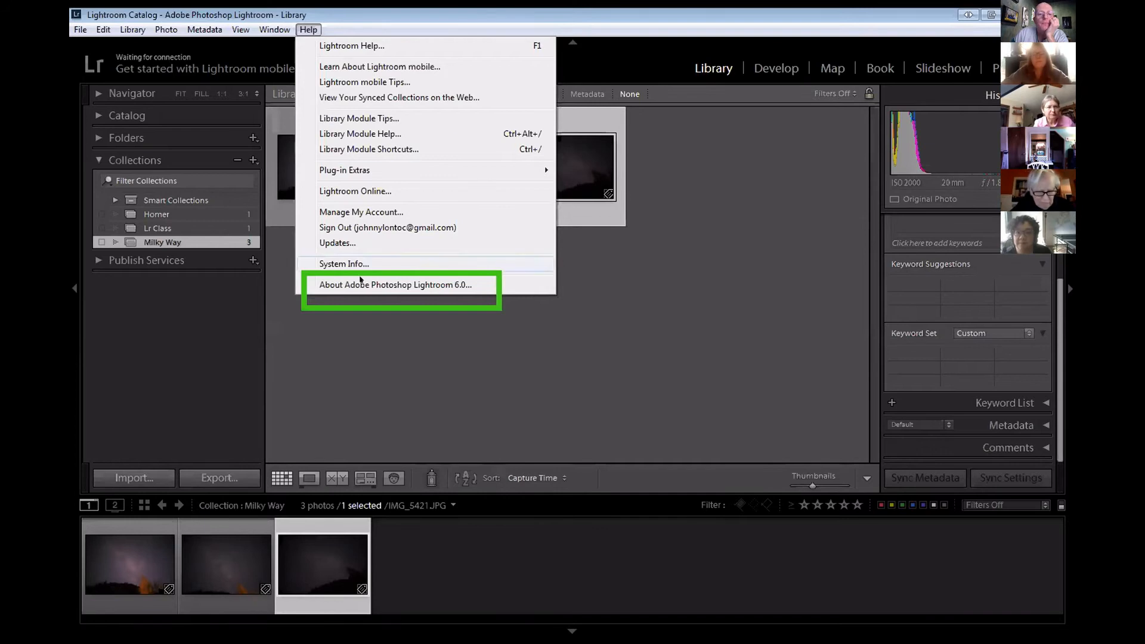
left_click(365, 284)
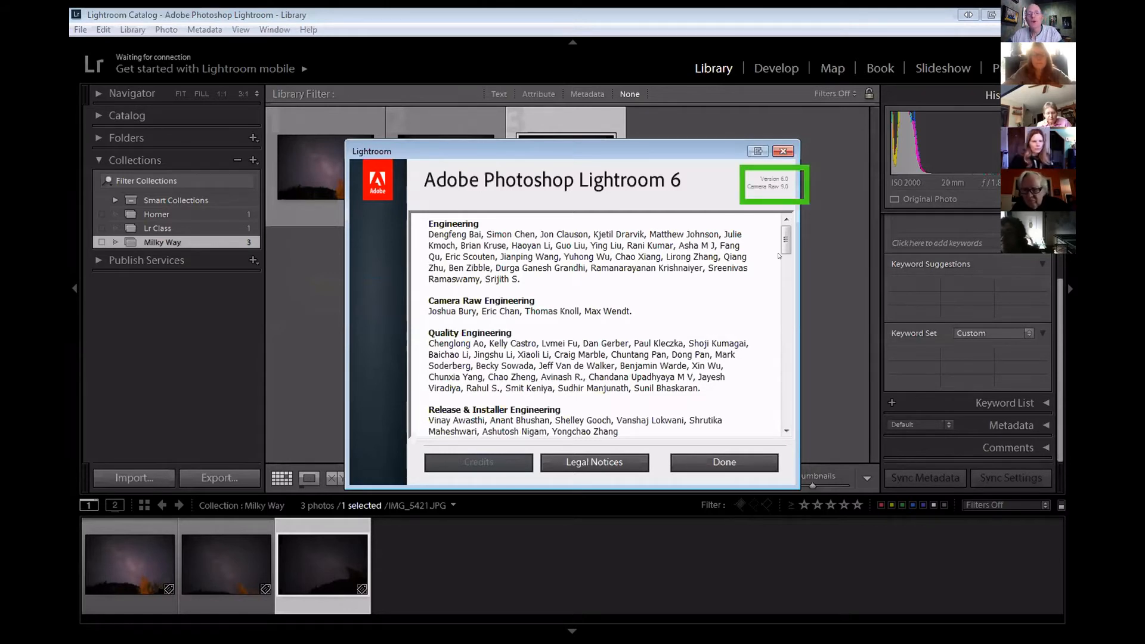
left_click(777, 171)
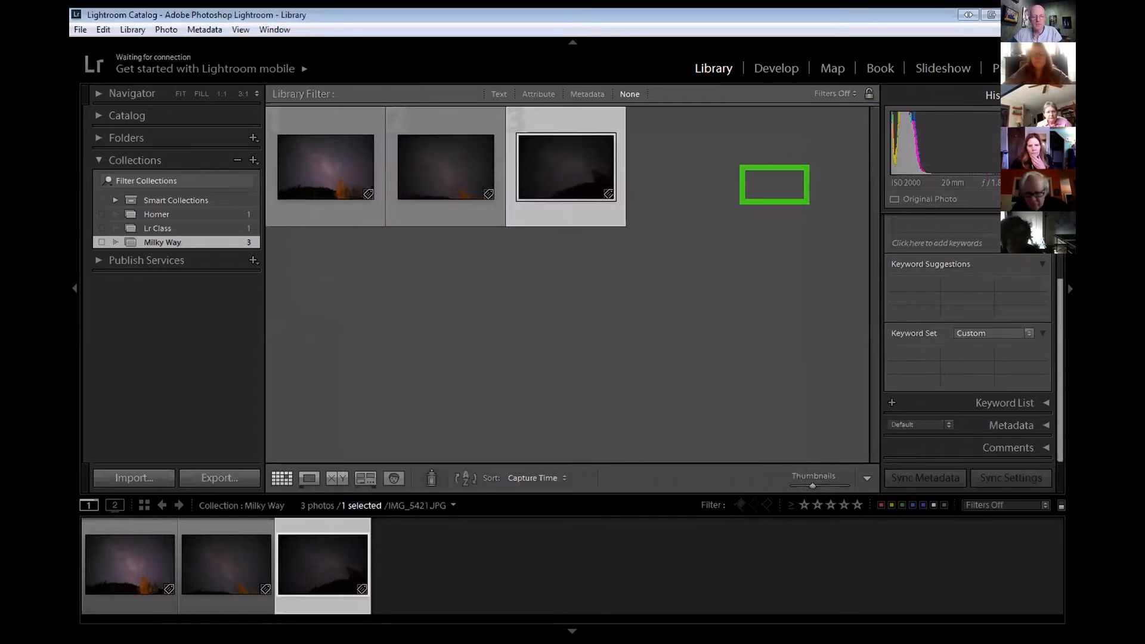
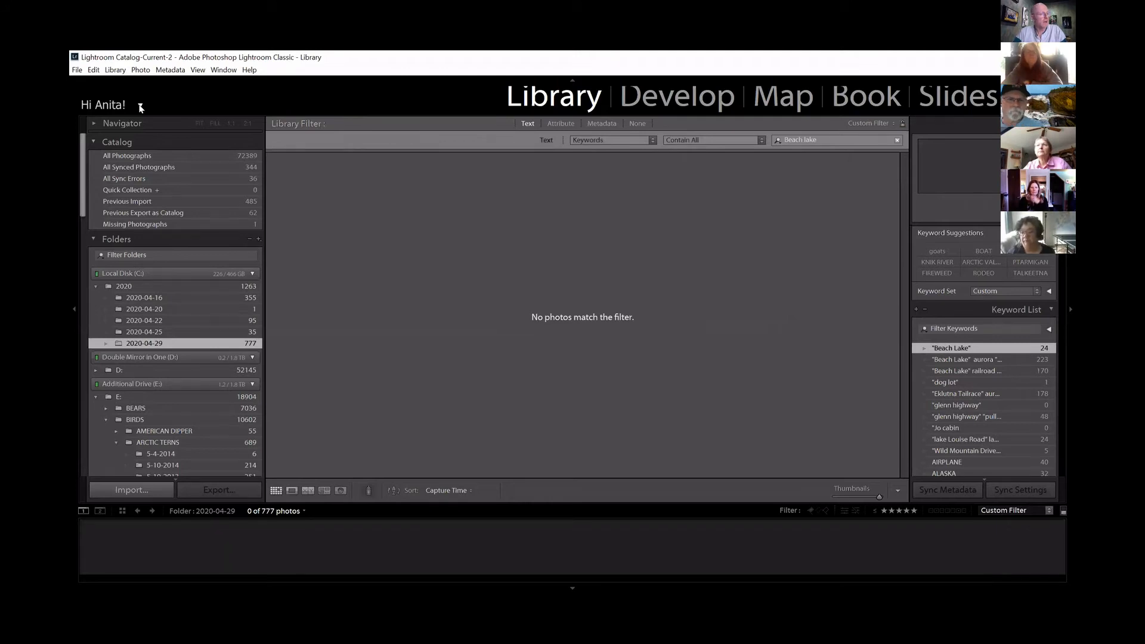
Set the module picker's font size to 18 in the Identity Plate Editor and apply the change.
left_click(141, 108)
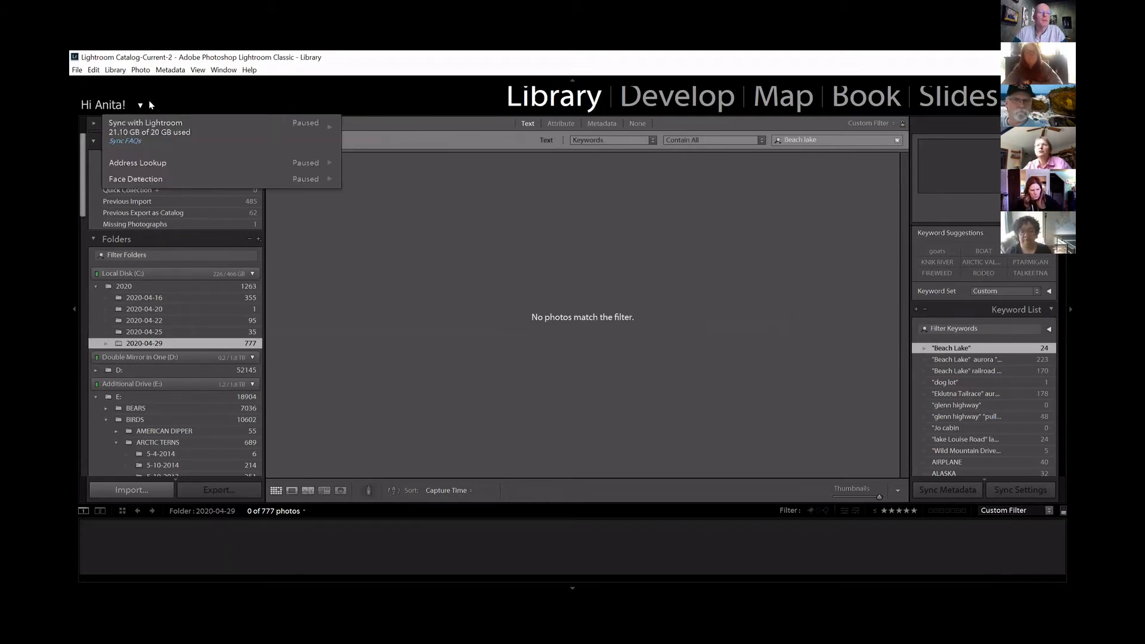
left_click(141, 107)
right_click(141, 107)
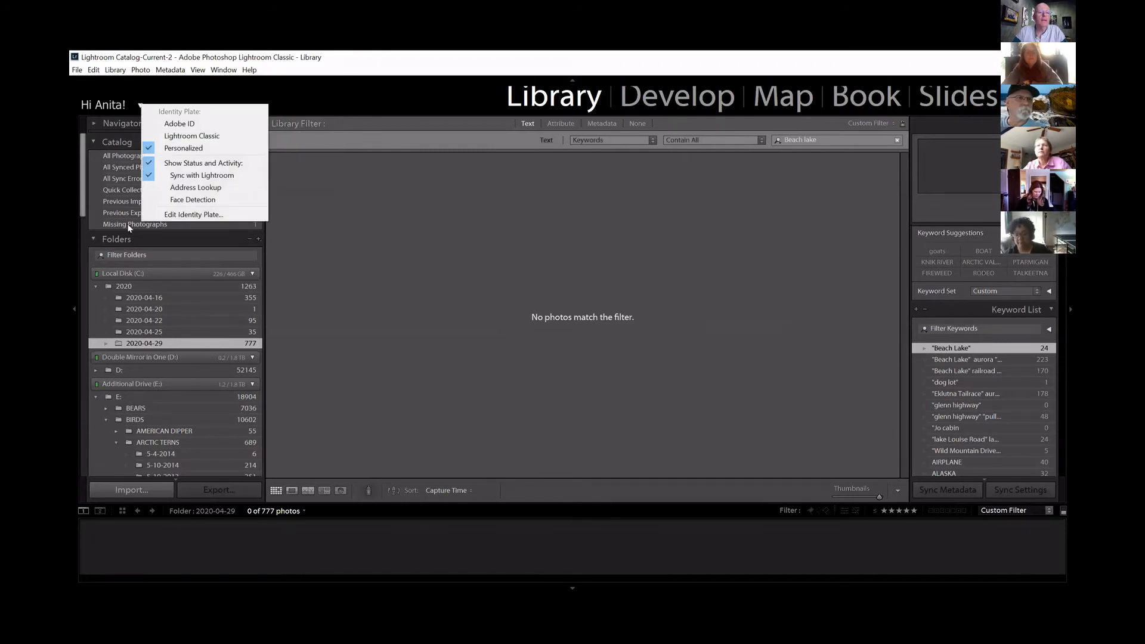
left_click(153, 209)
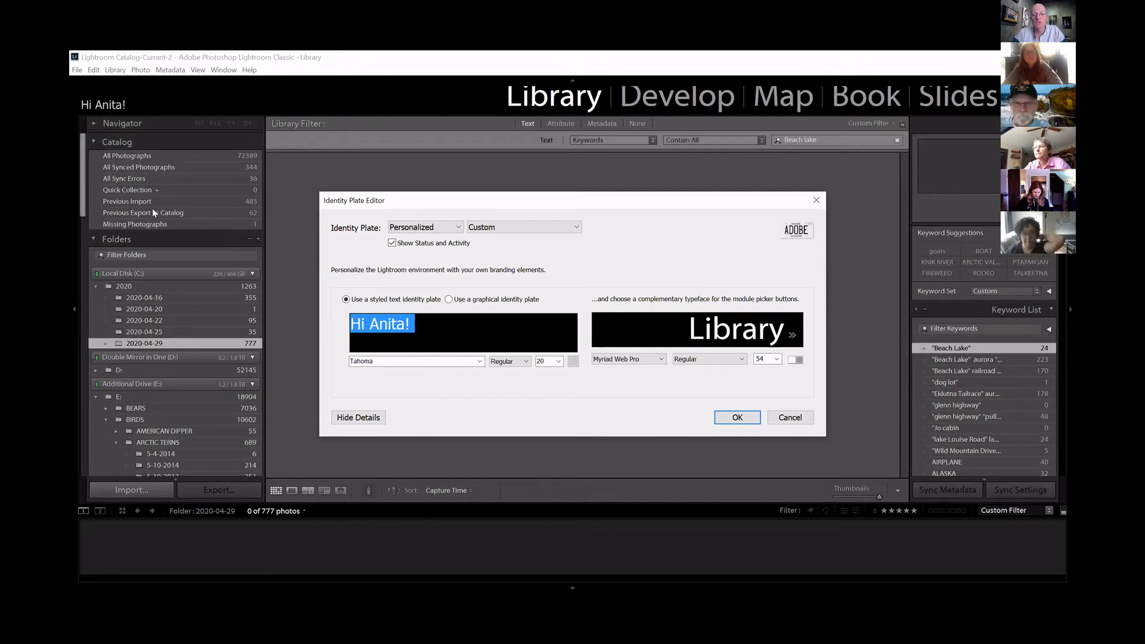
left_click(778, 359)
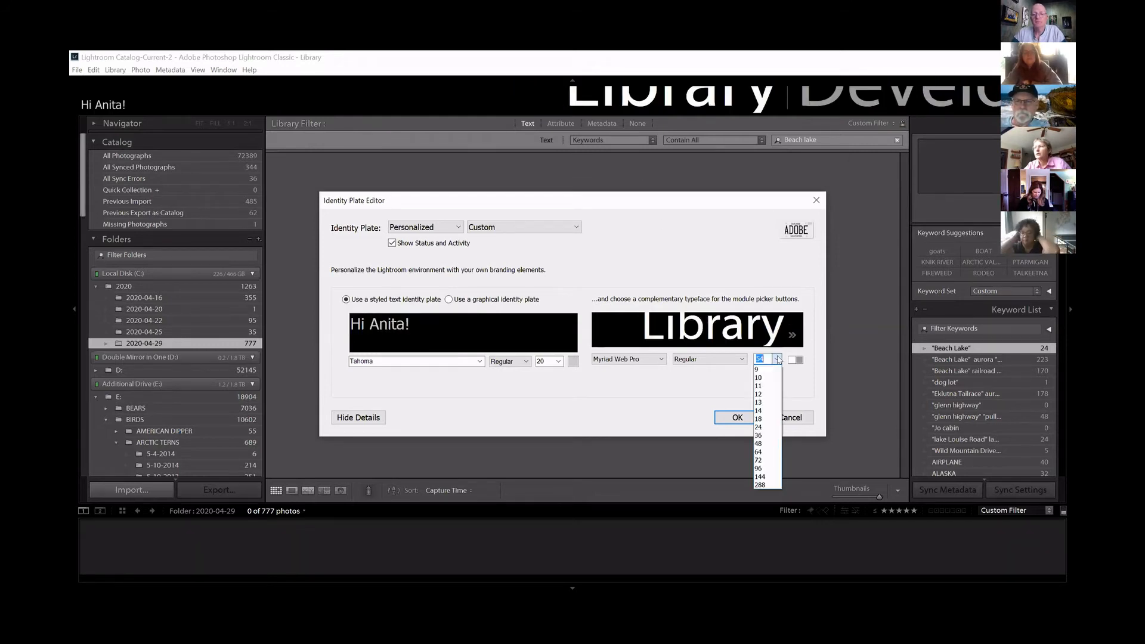
left_click(769, 419)
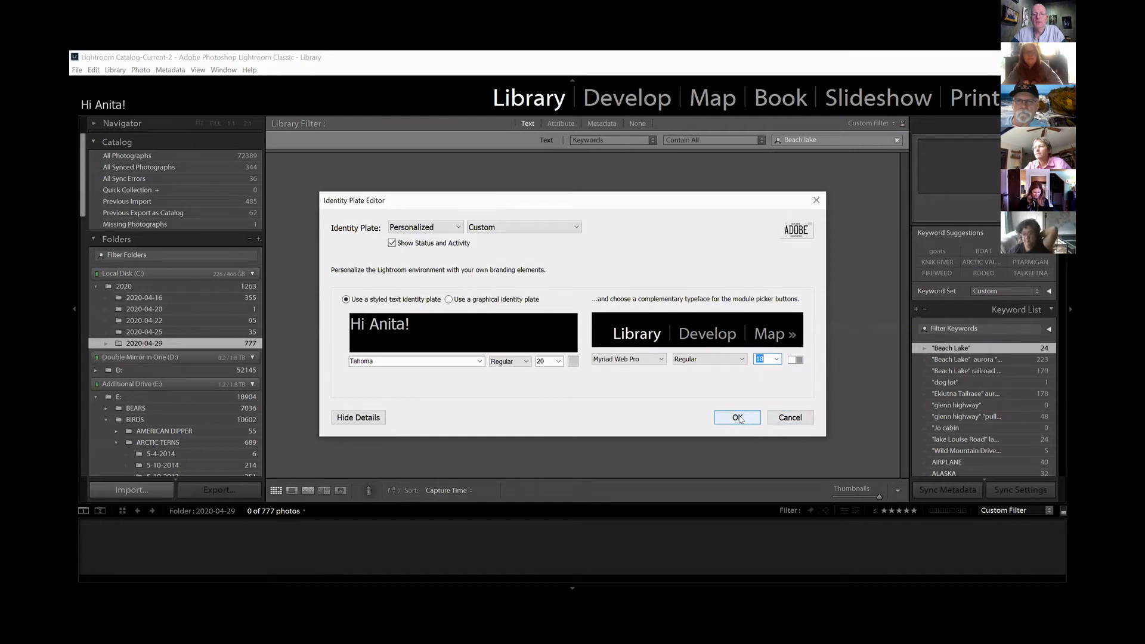
left_click(740, 419)
left_click(737, 417)
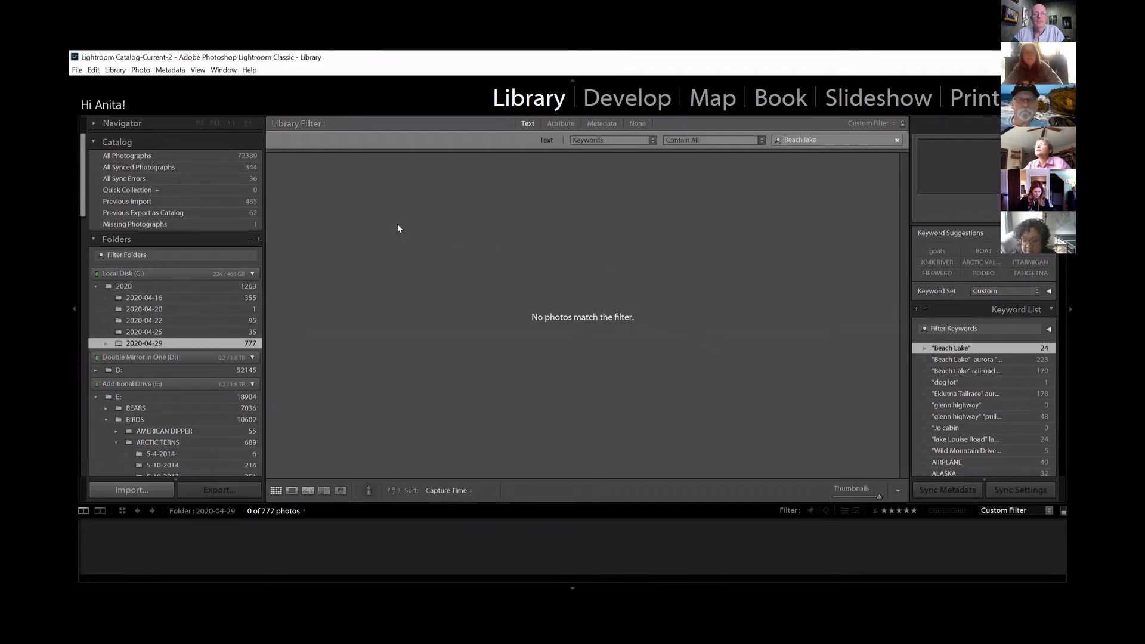
Reopen the Identity Plate Editor, choose size 18 for the module picker text again, and accept it.
left_click(141, 107)
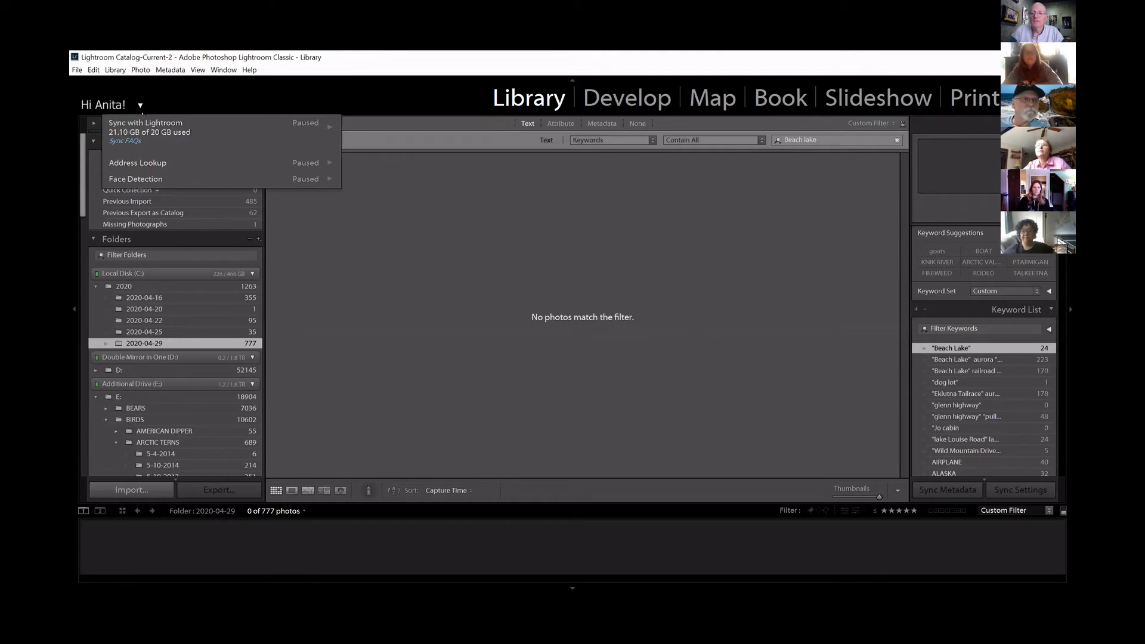
right_click(141, 108)
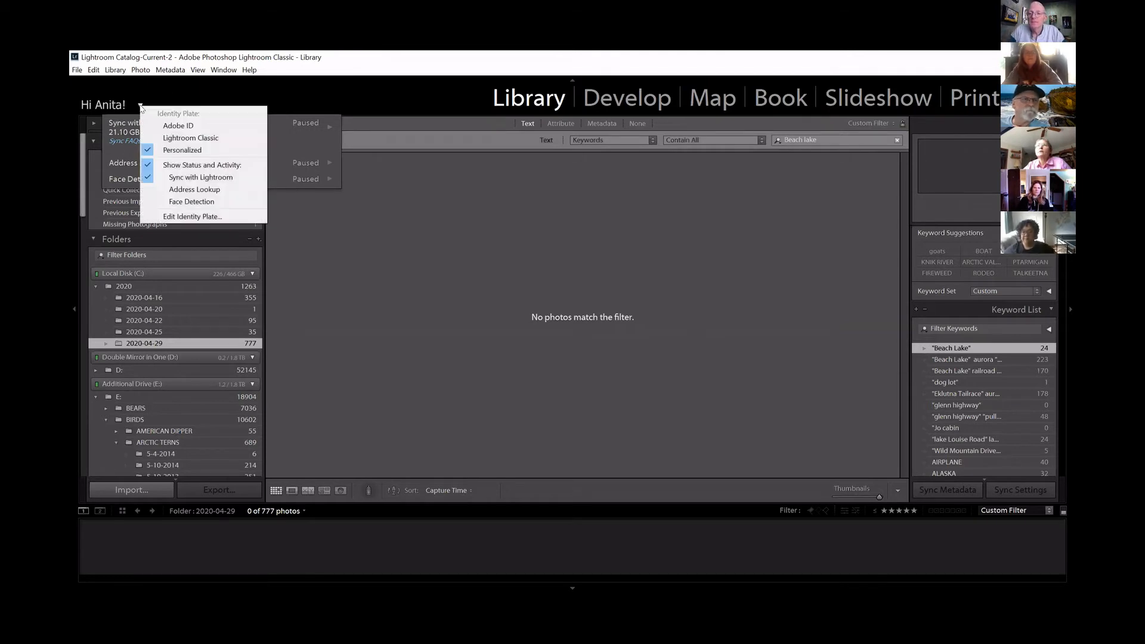
left_click(149, 217)
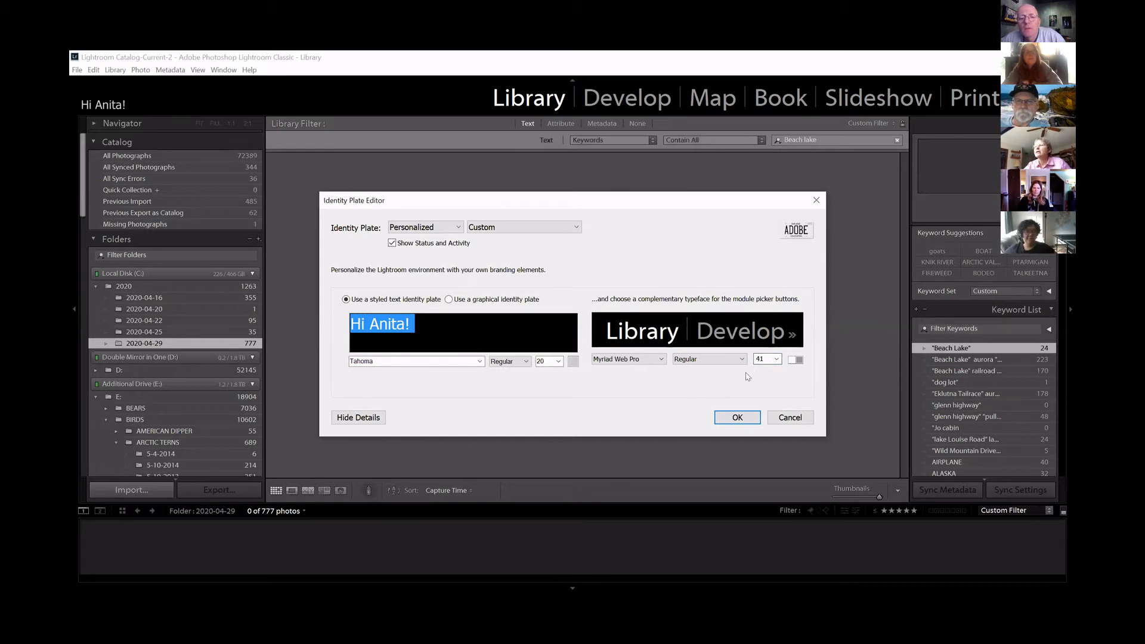
left_click(776, 360)
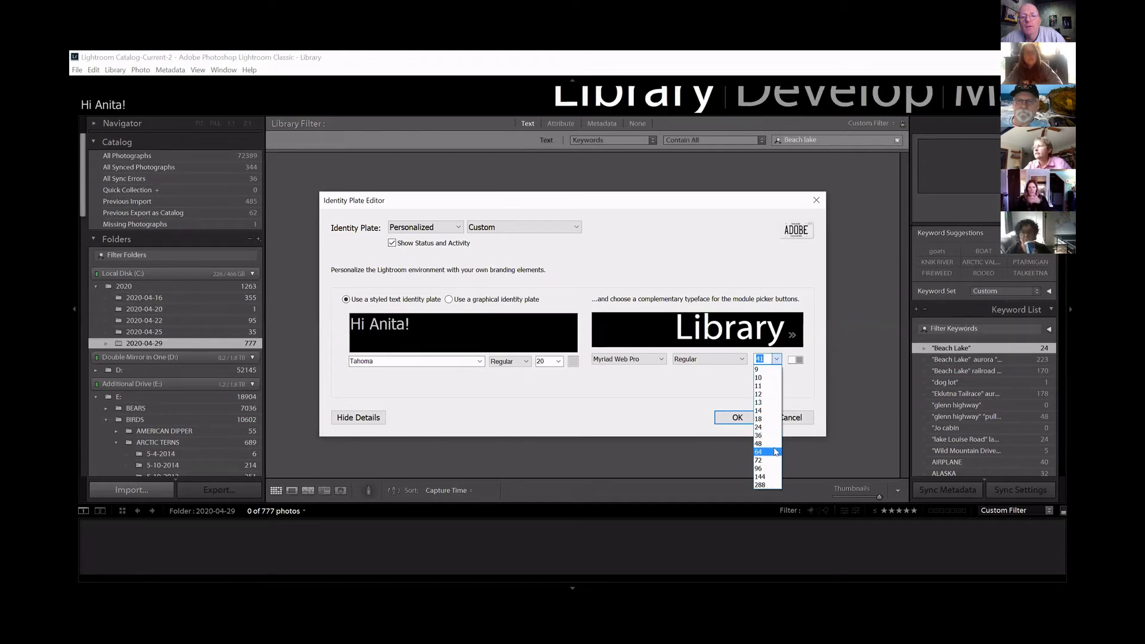
left_click(767, 419)
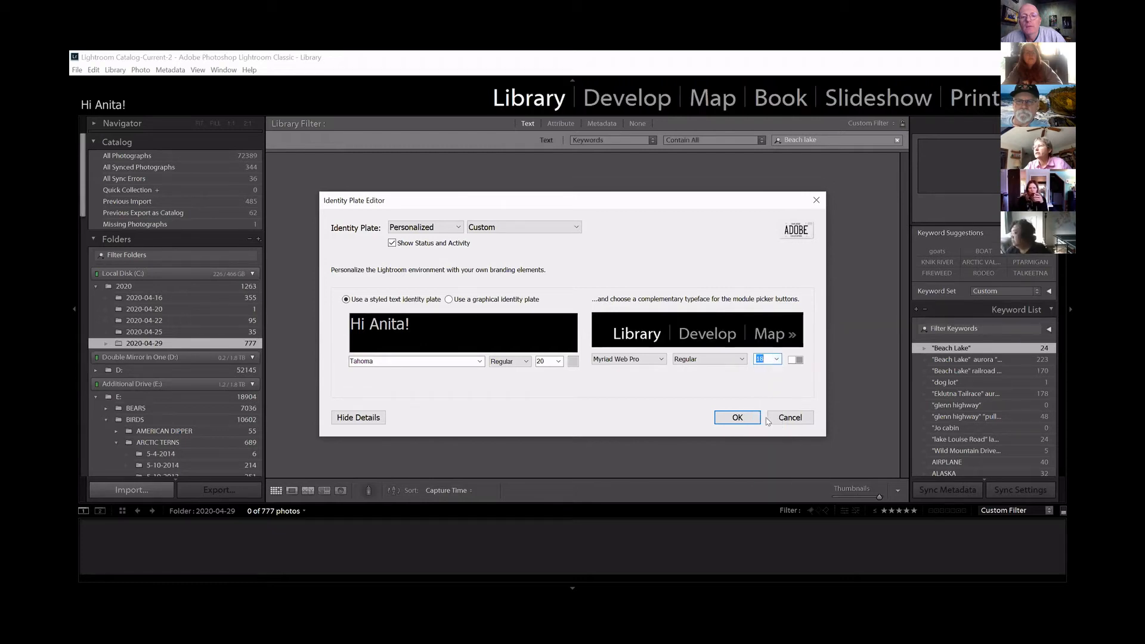
left_click(736, 421)
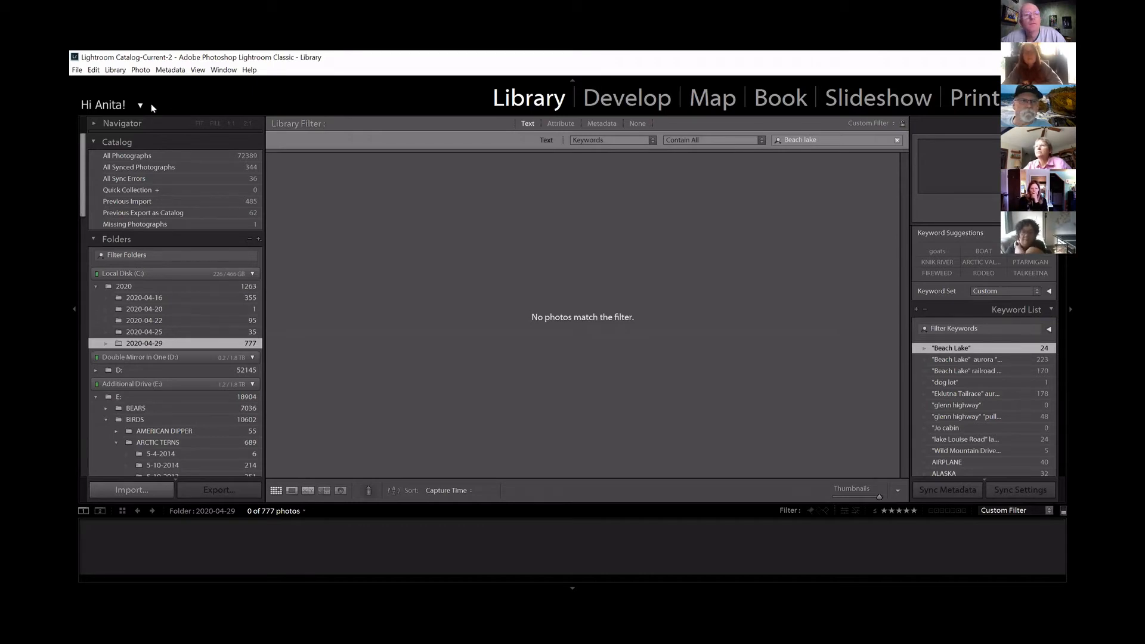
View the colour choices for the module picker text in the Identity Plate Editor, and leave without applying any change.
left_click(139, 107)
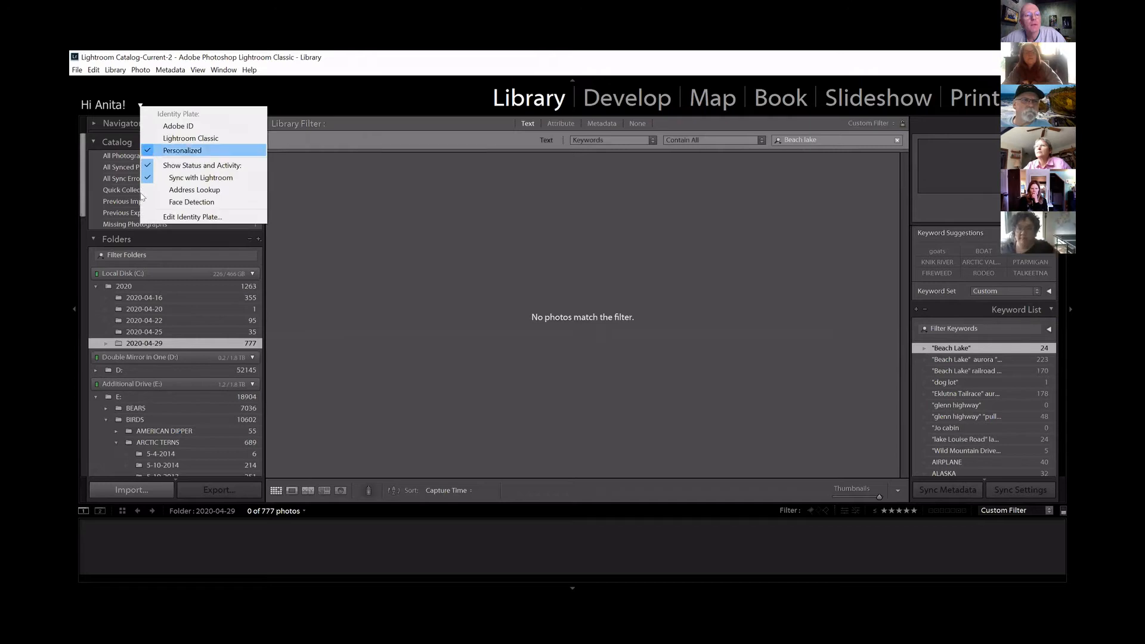
left_click(143, 216)
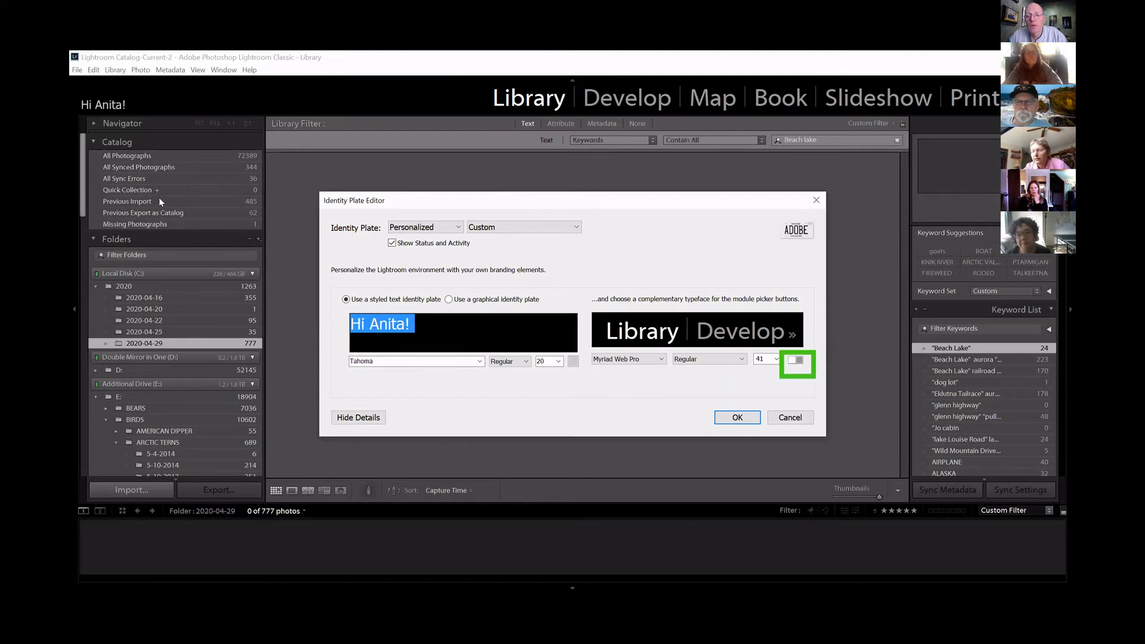
left_click(797, 359)
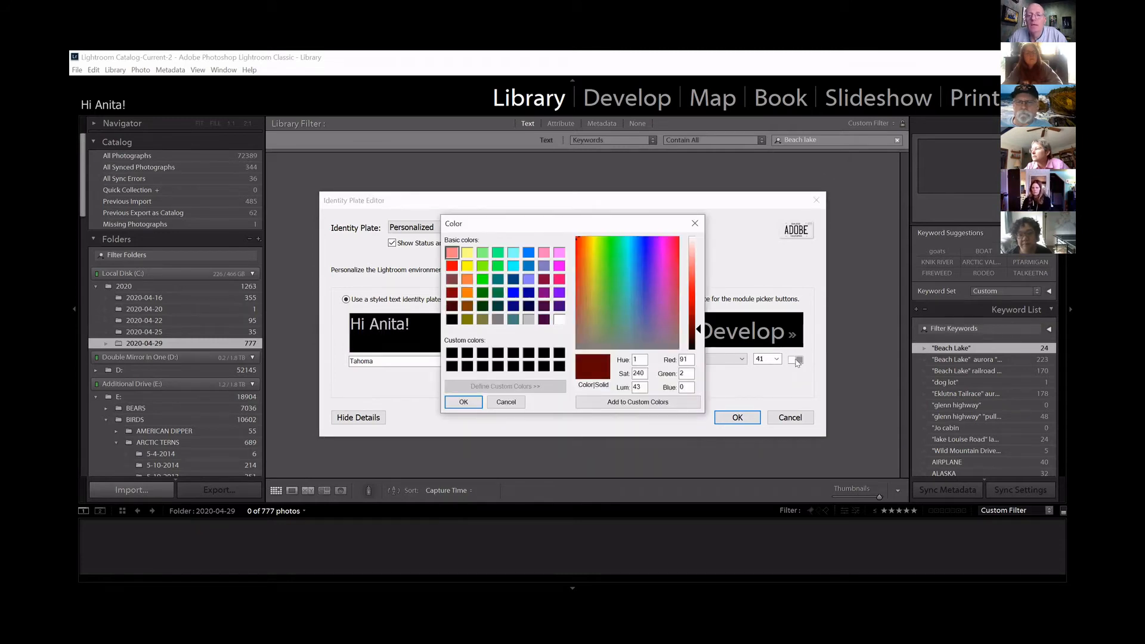
left_click(786, 377)
left_click(804, 415)
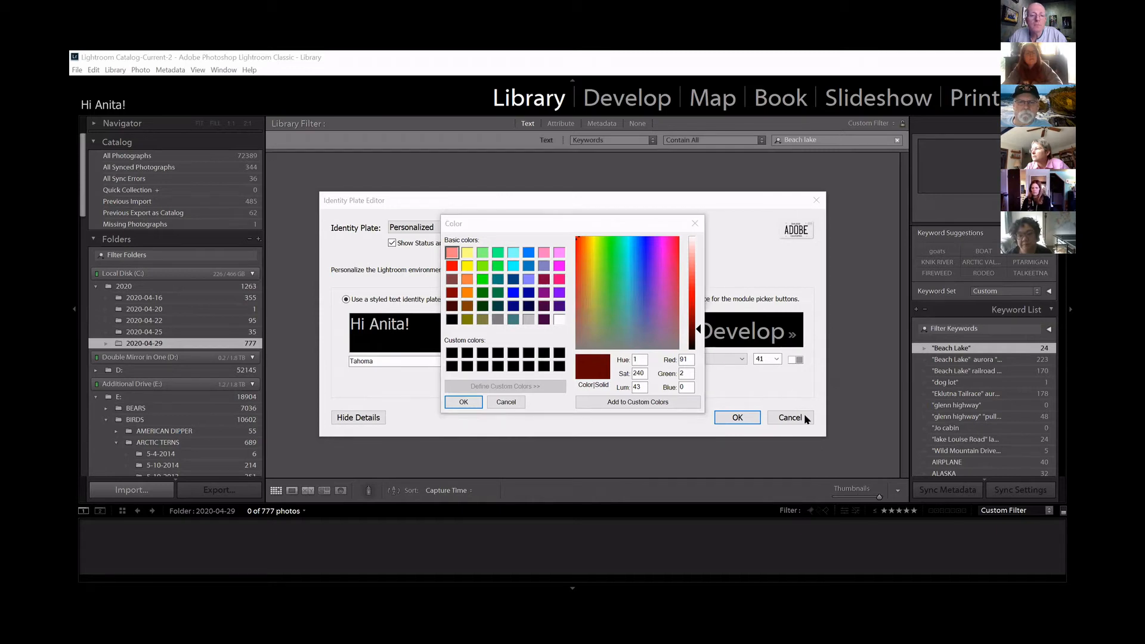
left_click(695, 225)
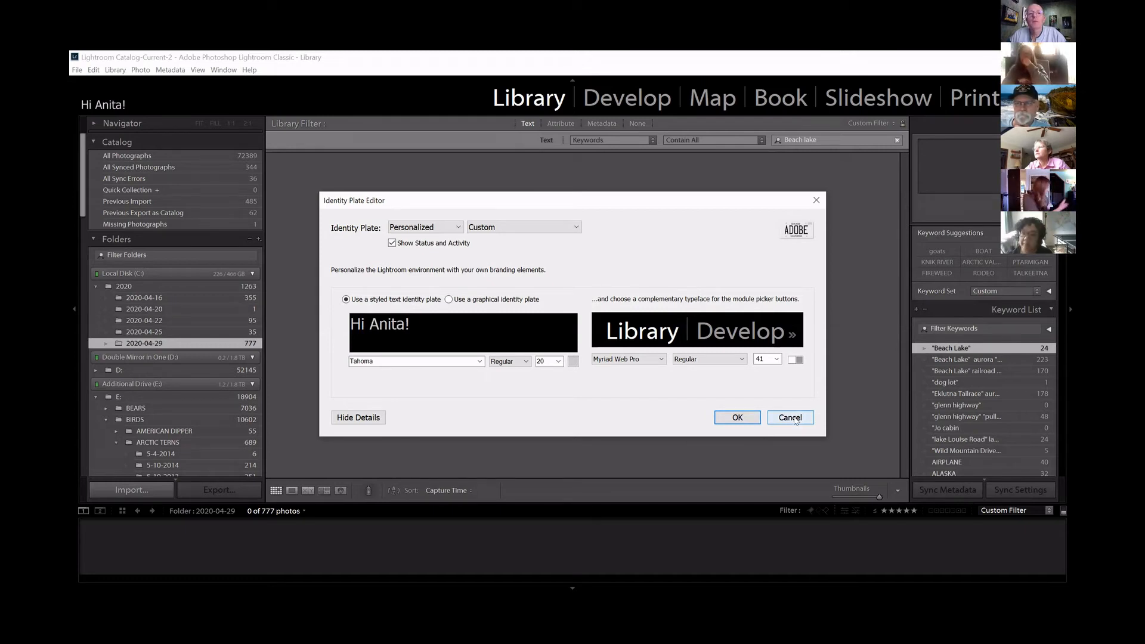
left_click(793, 418)
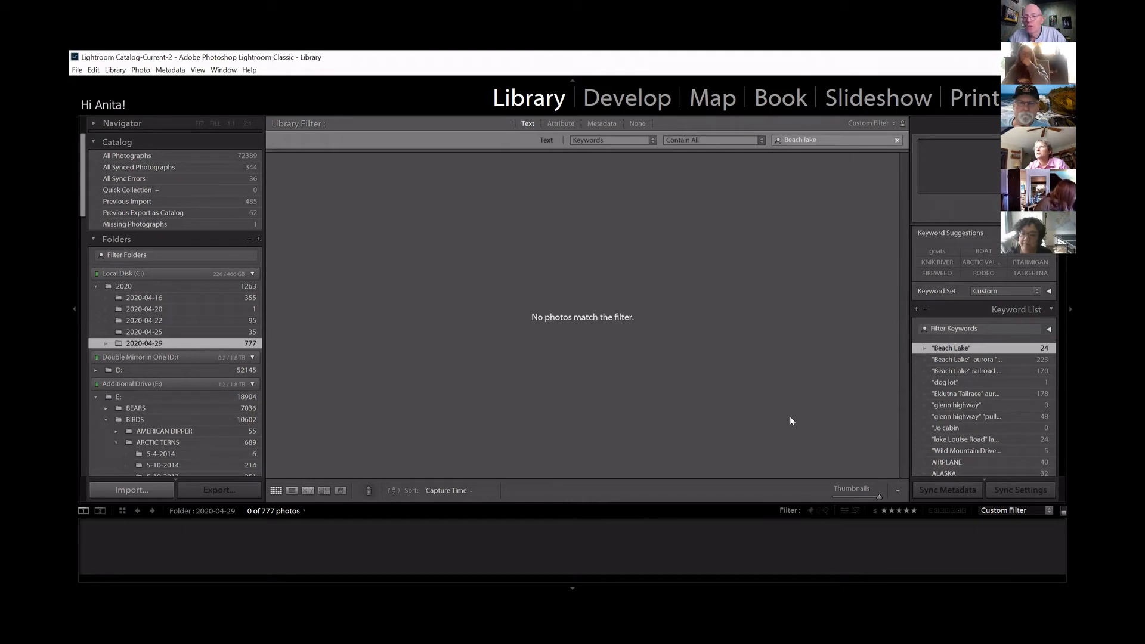
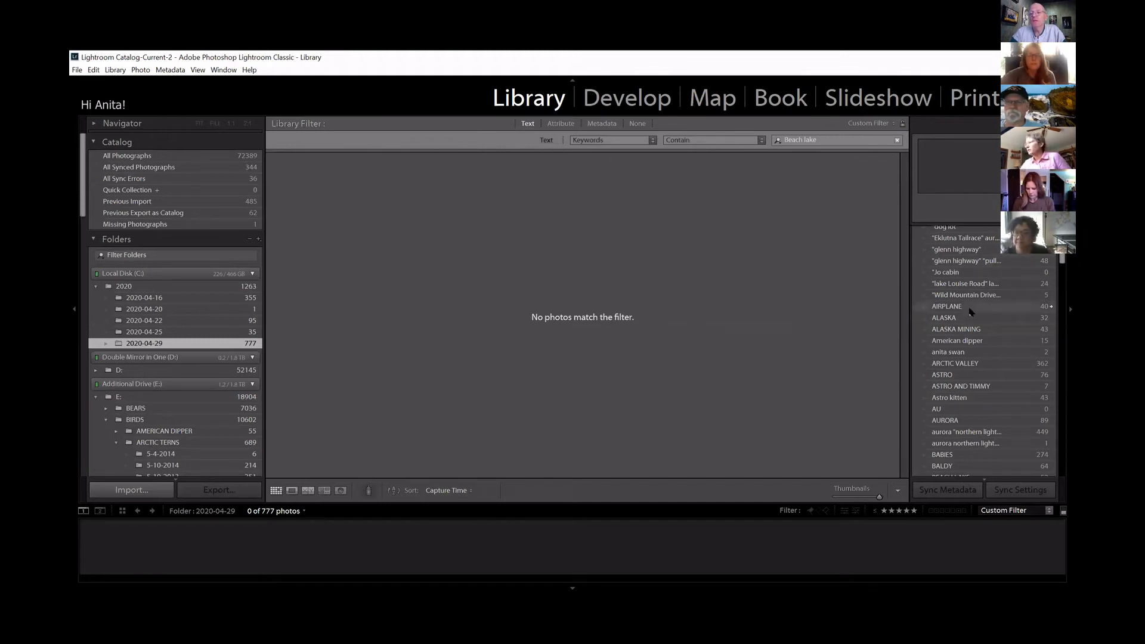
Try to rename the quoted "Beach Lake" keyword to Beach Lake without quotation marks, and leave the keyword tag editor.
scroll(982, 316, "up", 10)
scroll(1038, 308, "down", 5)
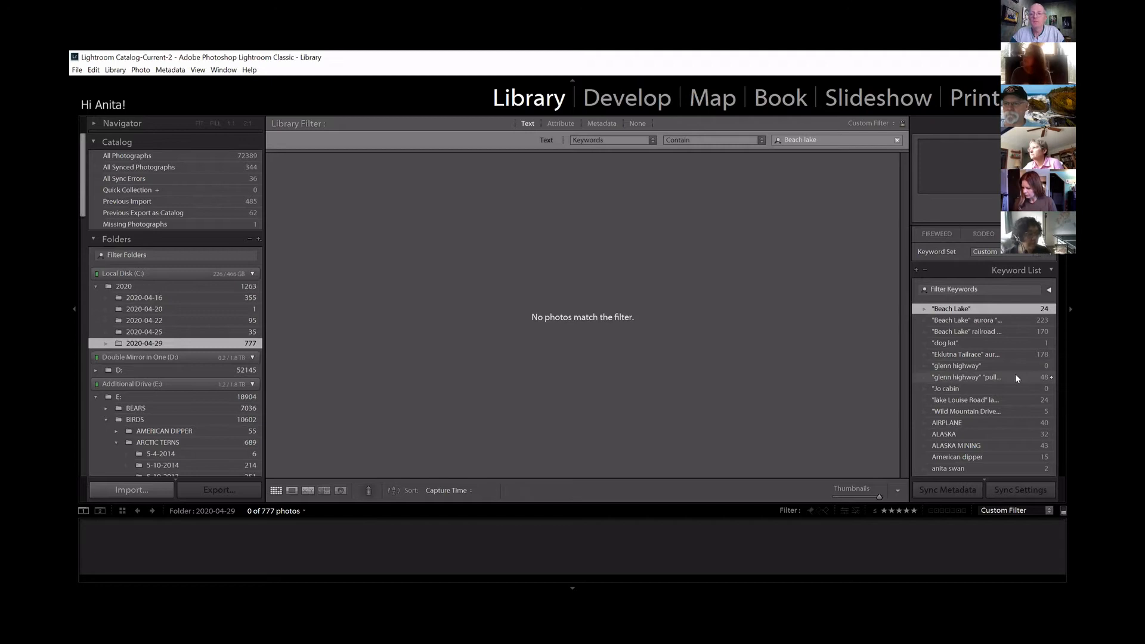
right_click(975, 310)
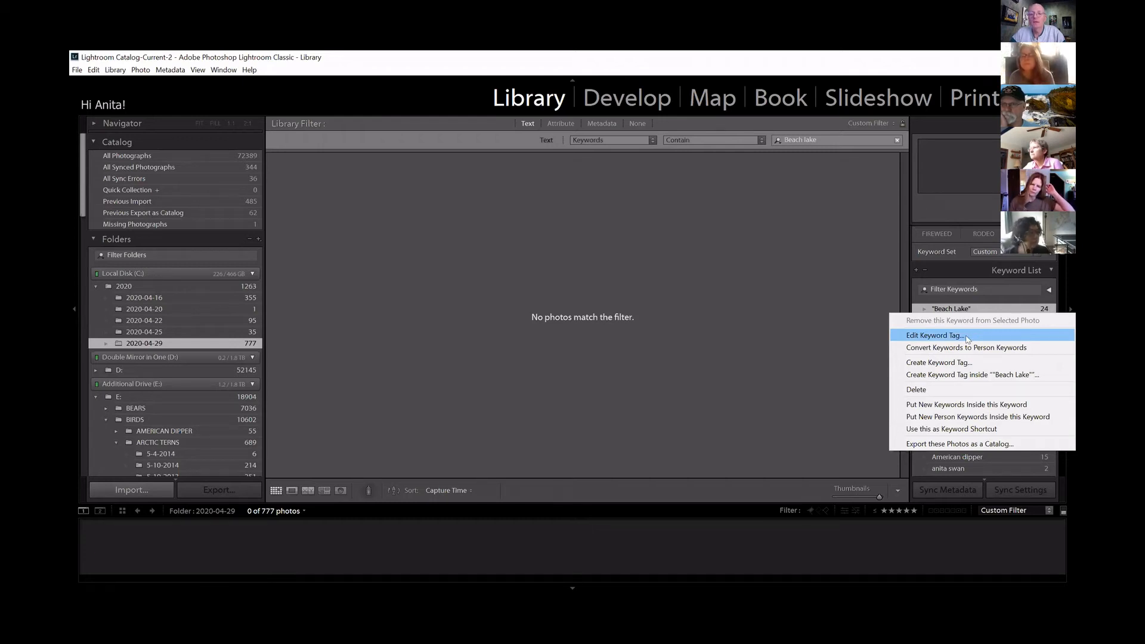
left_click(967, 339)
left_click(557, 249)
key("BackSpace")
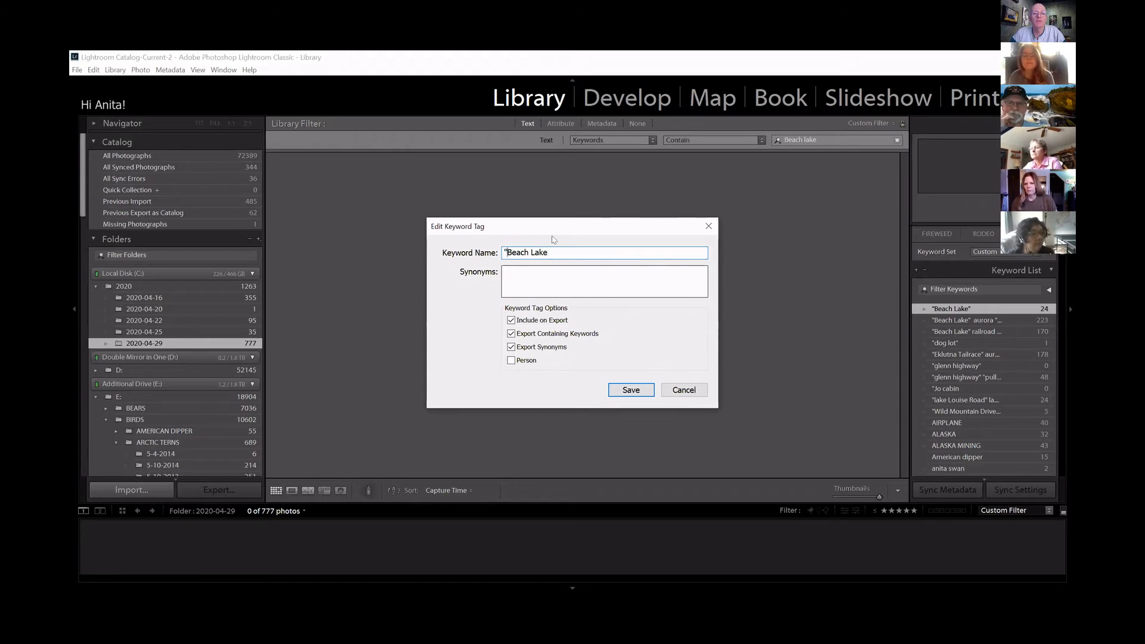
key("BackSpace")
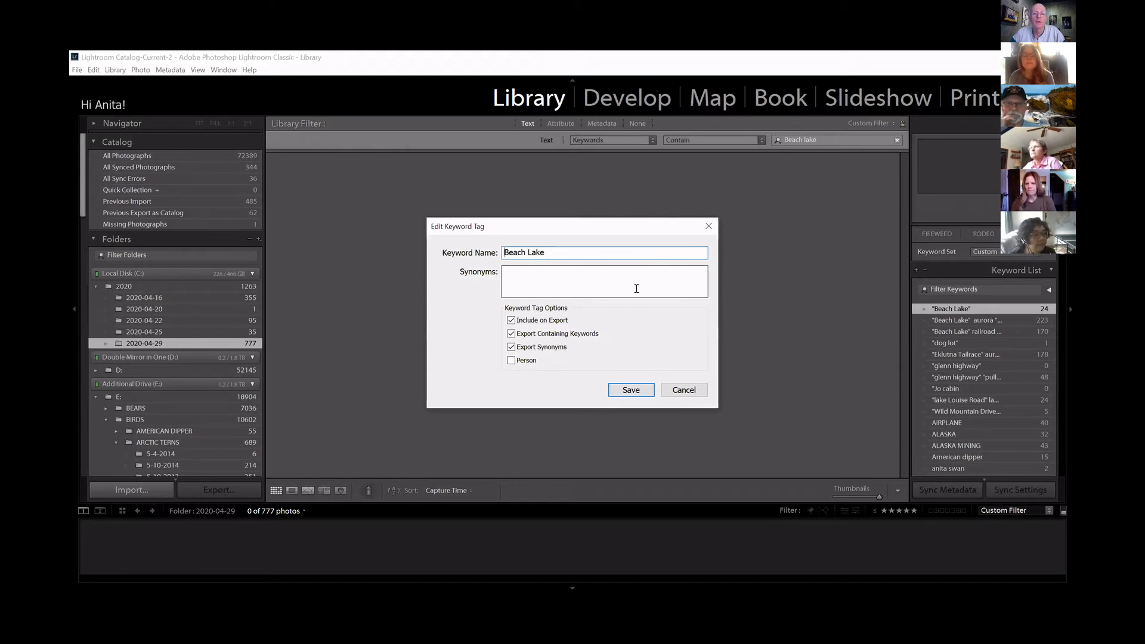
left_click(639, 393)
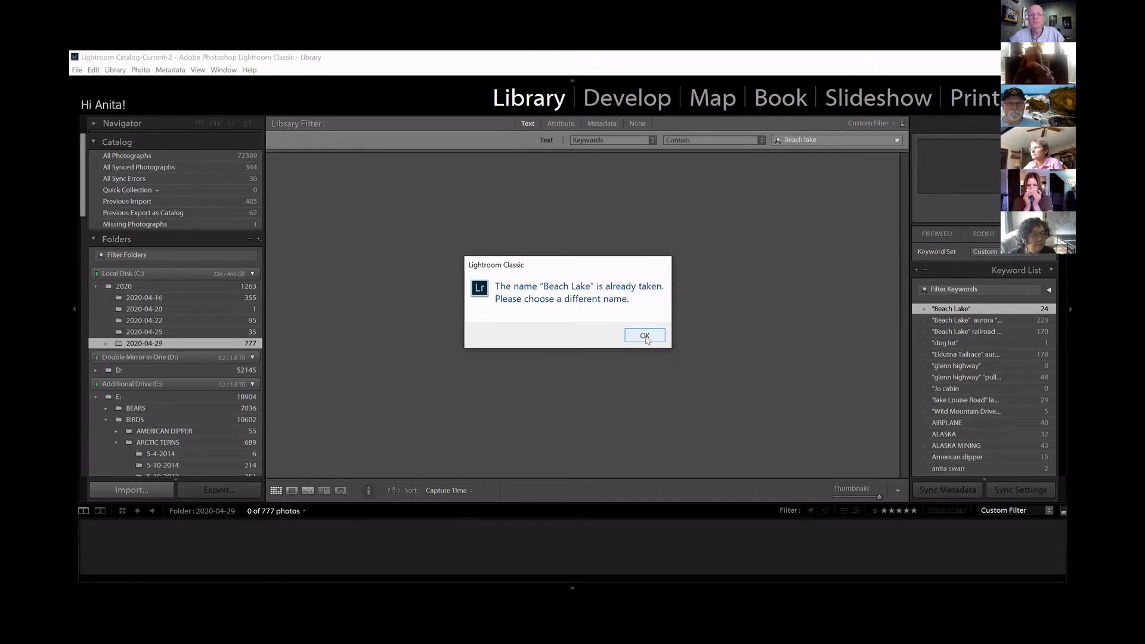
left_click(644, 336)
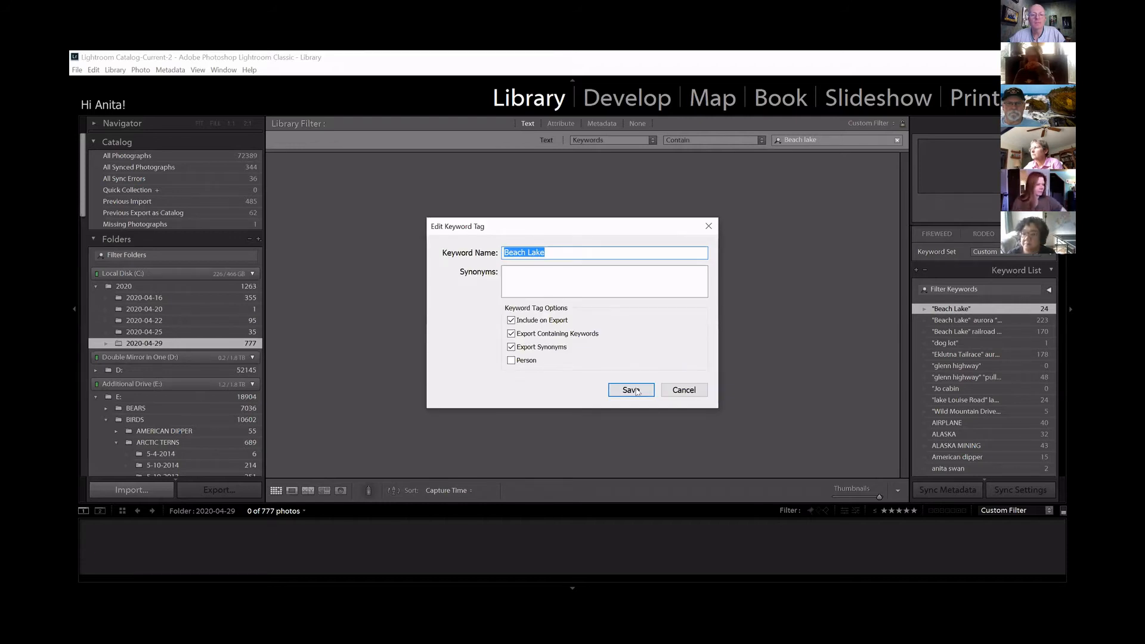
left_click(677, 388)
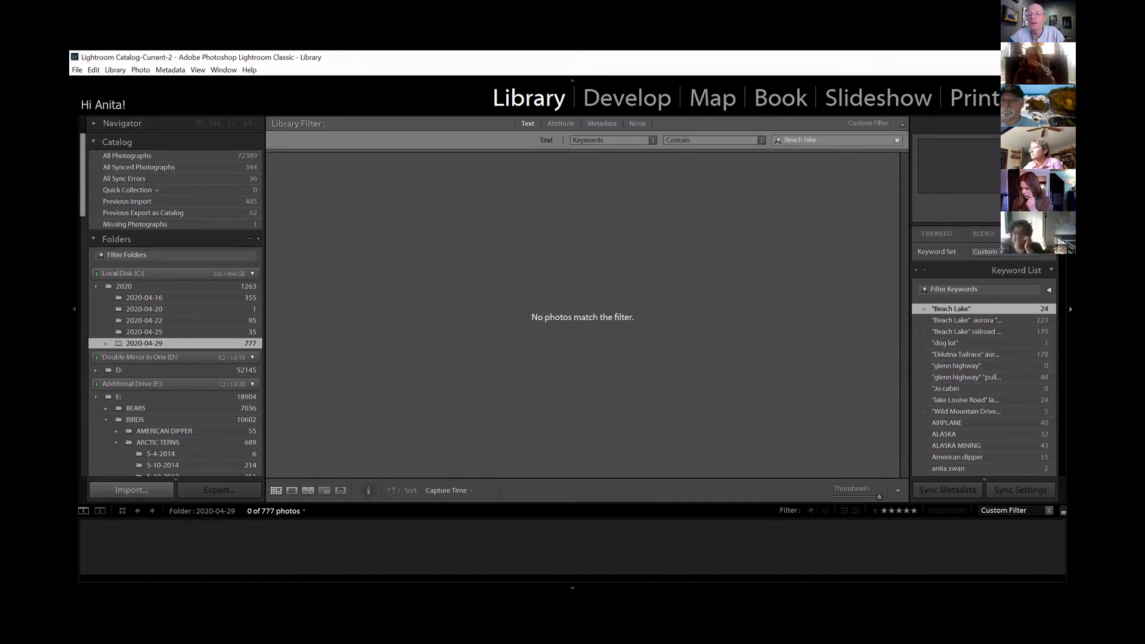
Show the photos tagged with the quoted "Beach Lake" keyword and assign the existing BEACH LAKE keyword to all of them.
left_click(1051, 309)
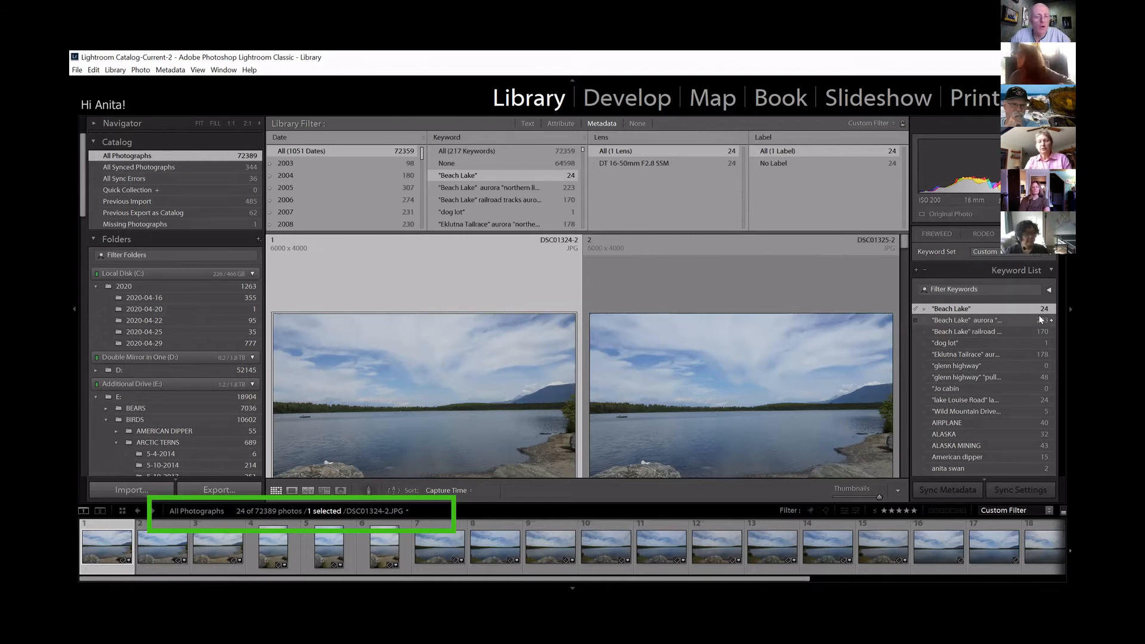
key("ctrl+a")
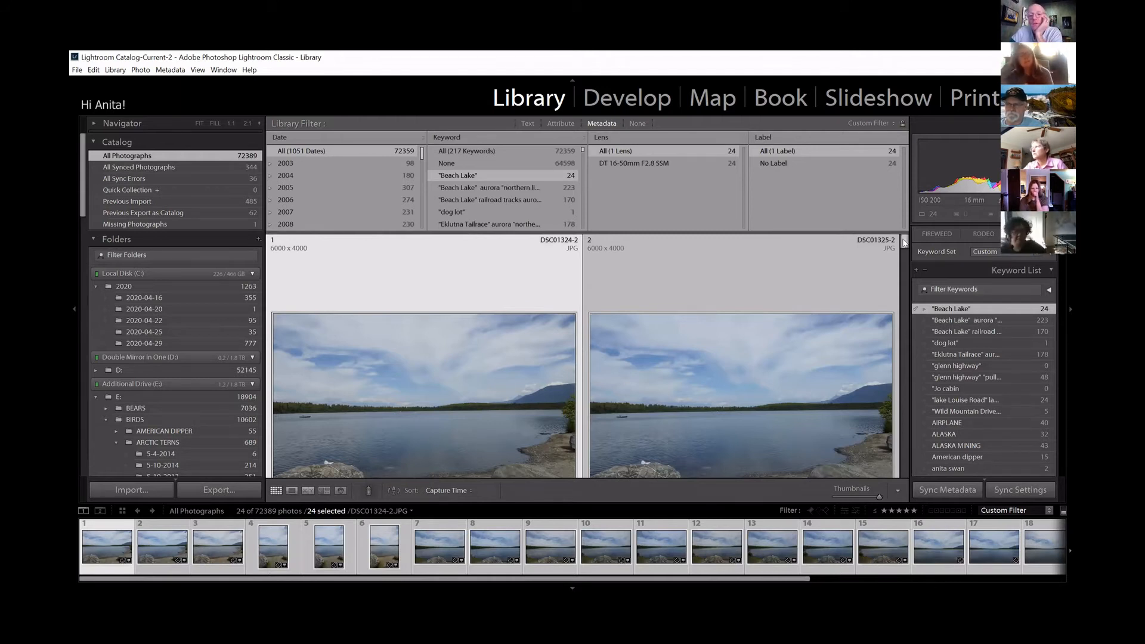
scroll(1053, 260, "up", 5)
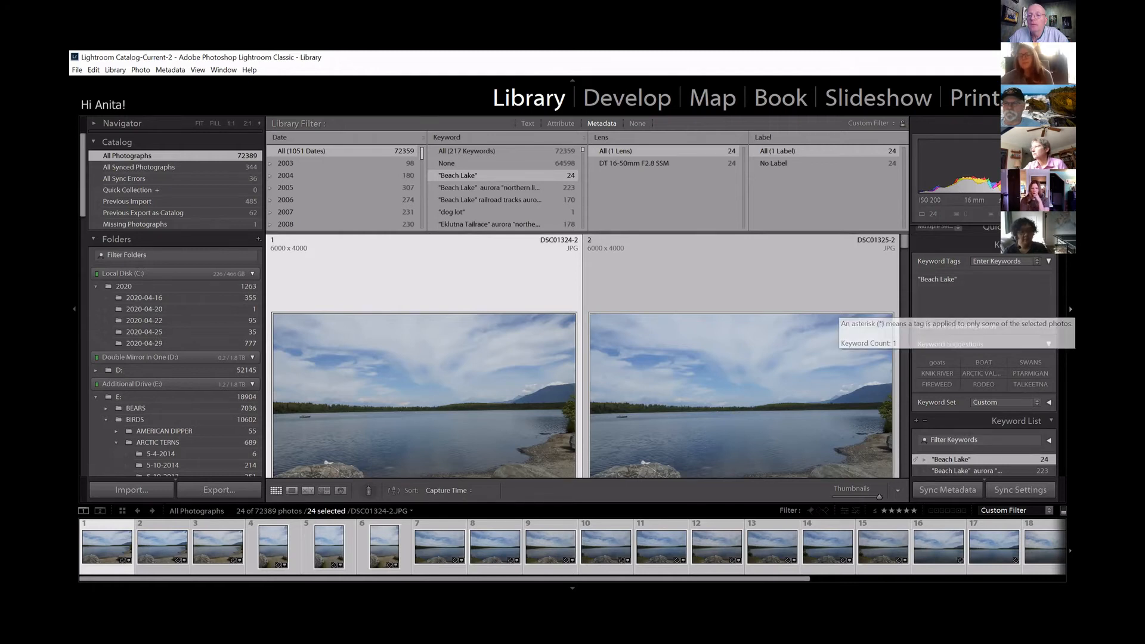
scroll(984, 358, "down", 3)
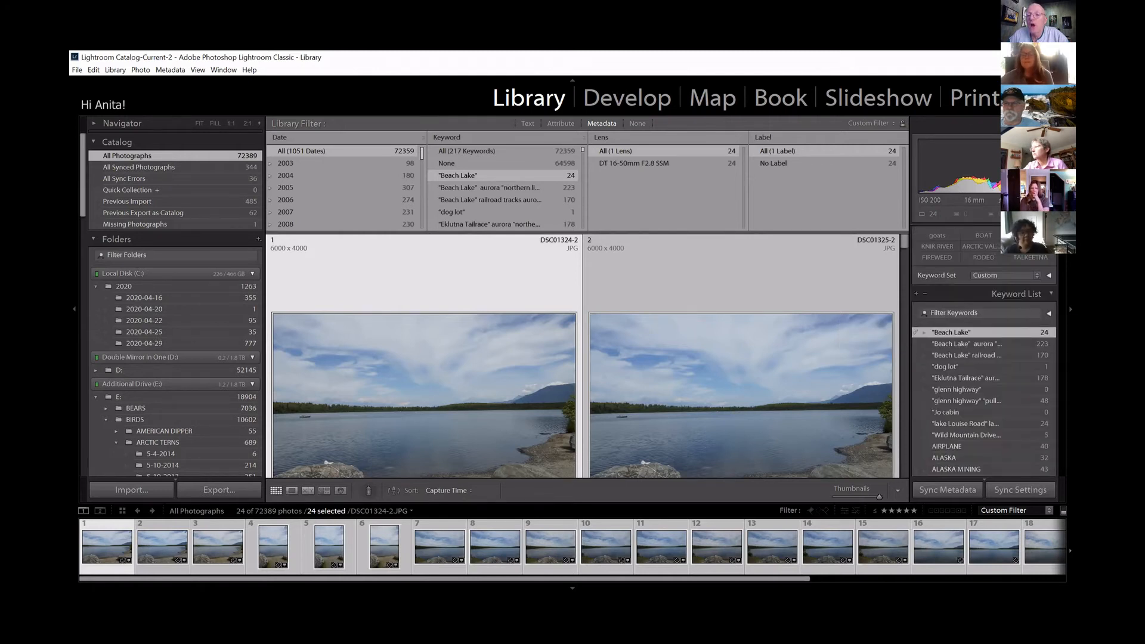
scroll(983, 351, "down", 1)
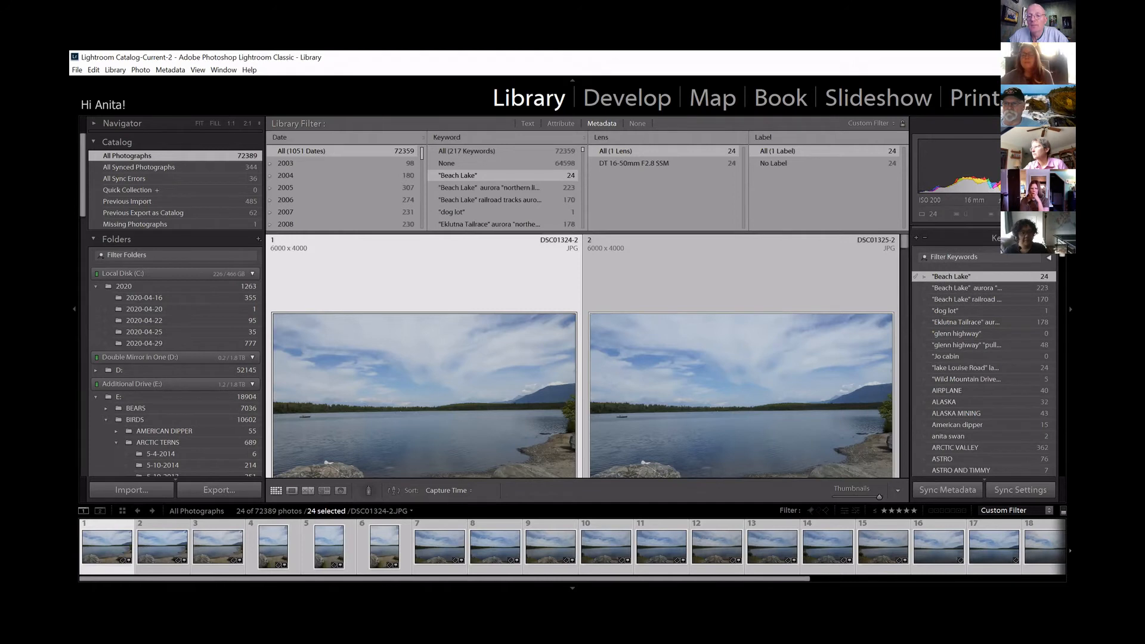
scroll(984, 358, "down", 2)
scroll(983, 352, "down", 1)
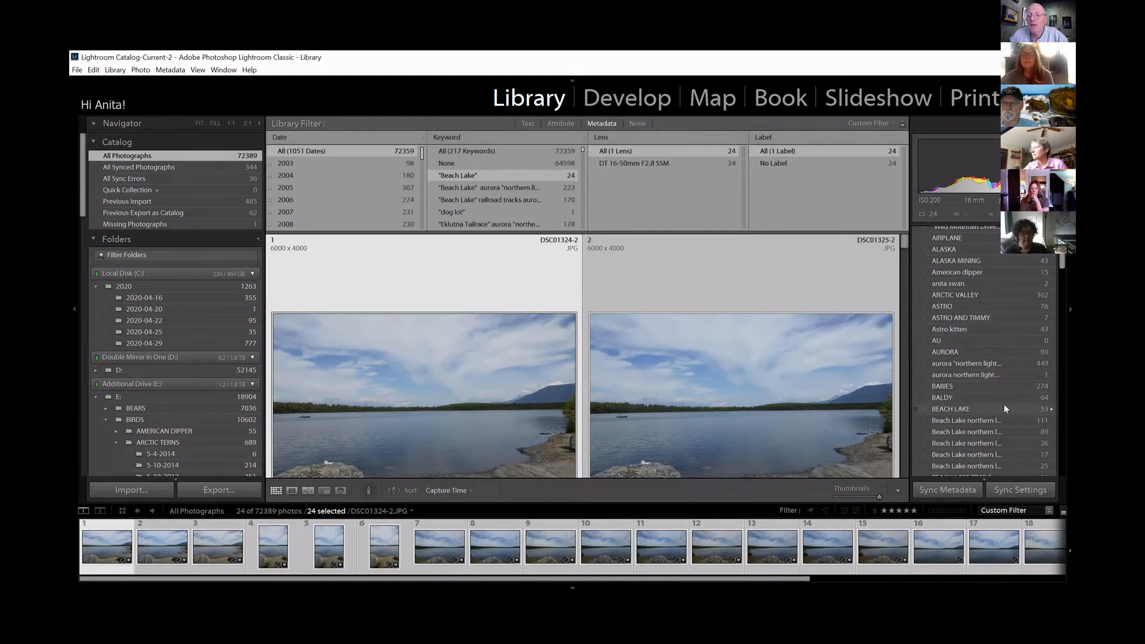
left_click(915, 407)
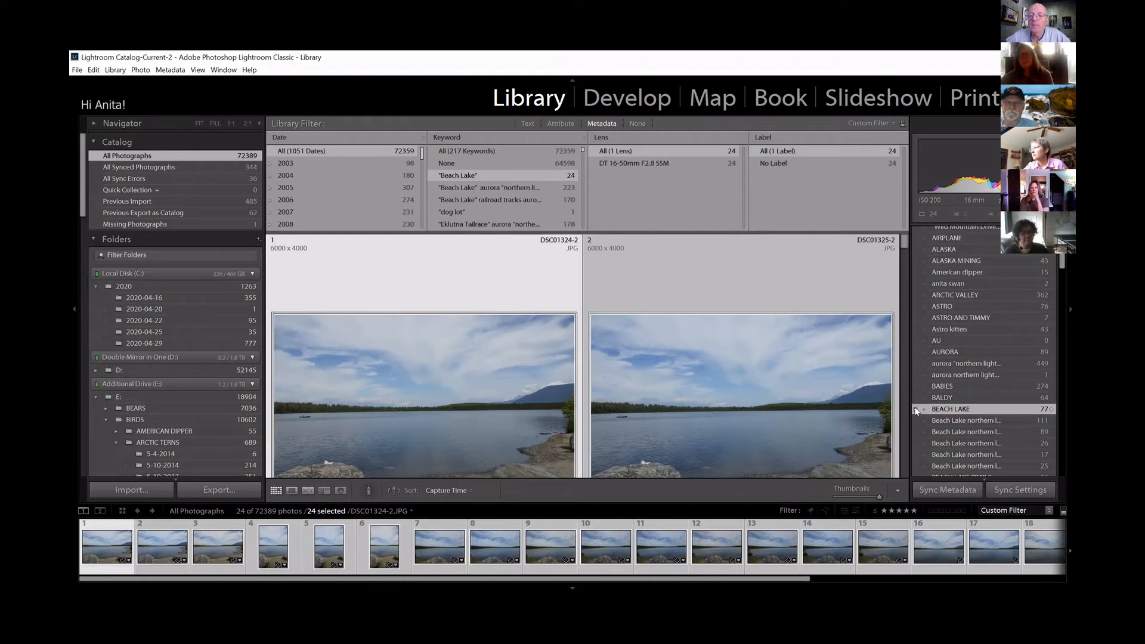
Remove the quoted "Beach Lake" keyword from the selected photos' keyword tags, and undo that removal.
scroll(984, 351, "up", 8)
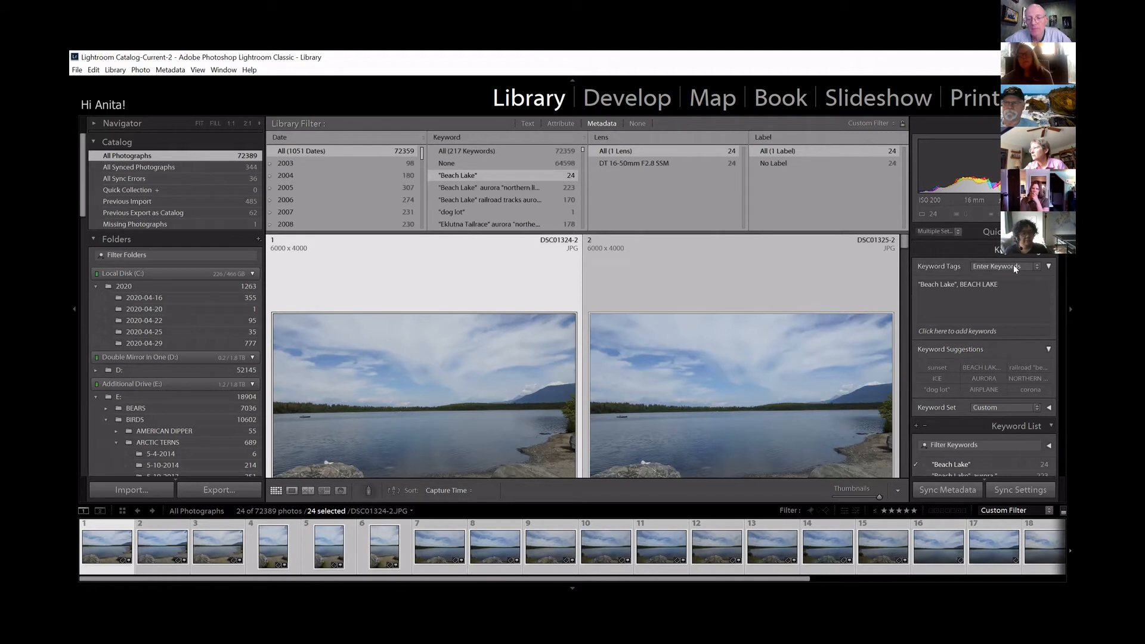
left_click(956, 285)
left_click_drag(956, 284, 918, 287)
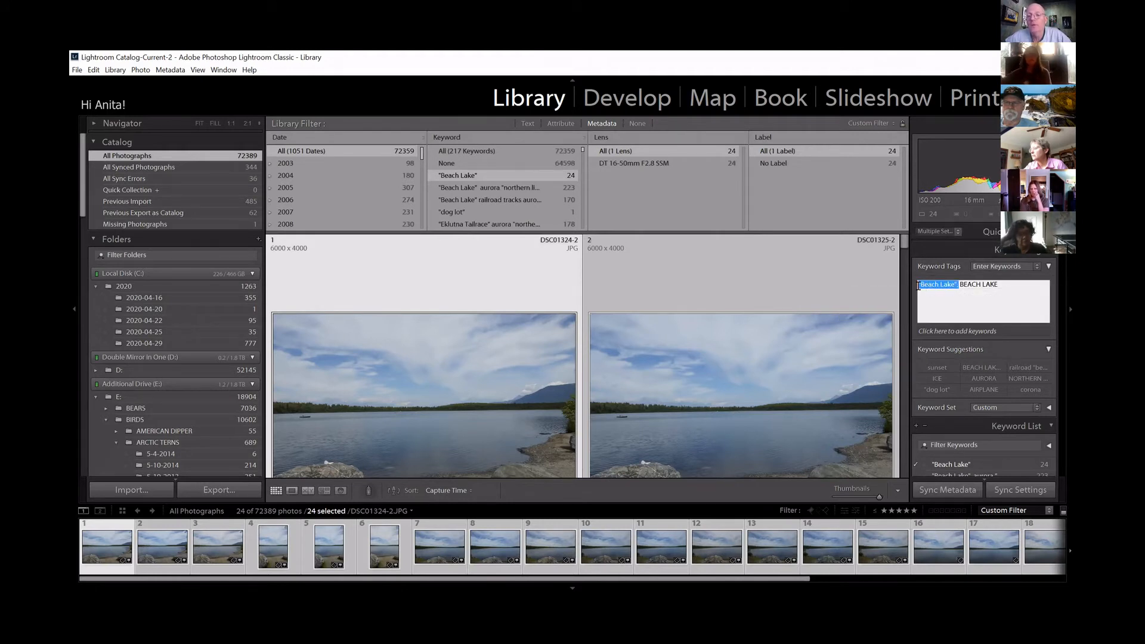
key("BackSpace")
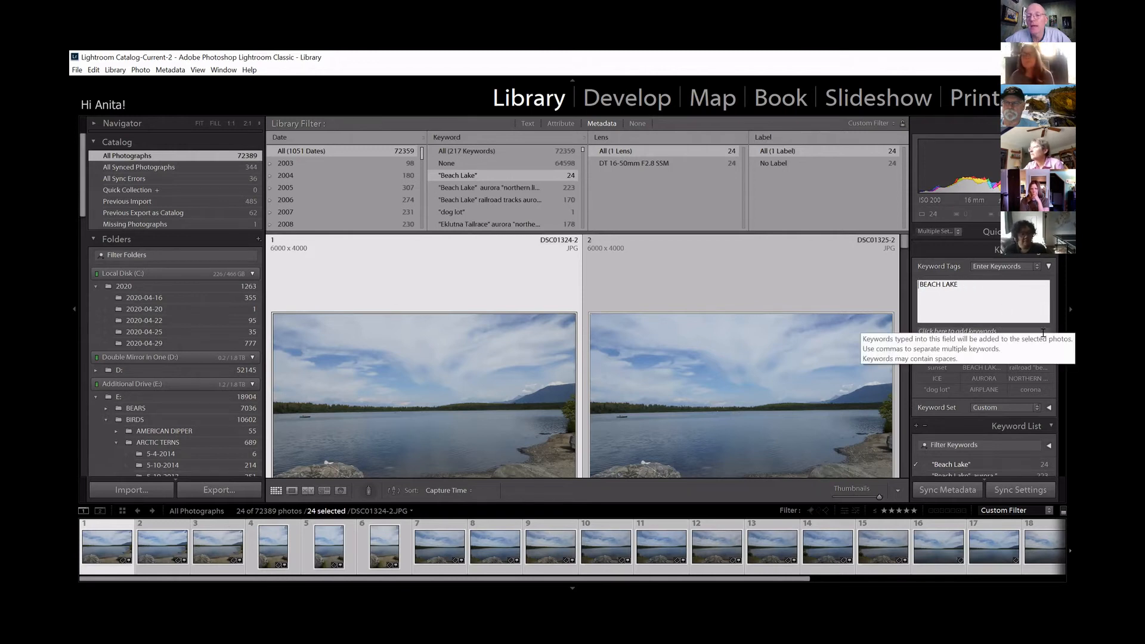
left_click(957, 489)
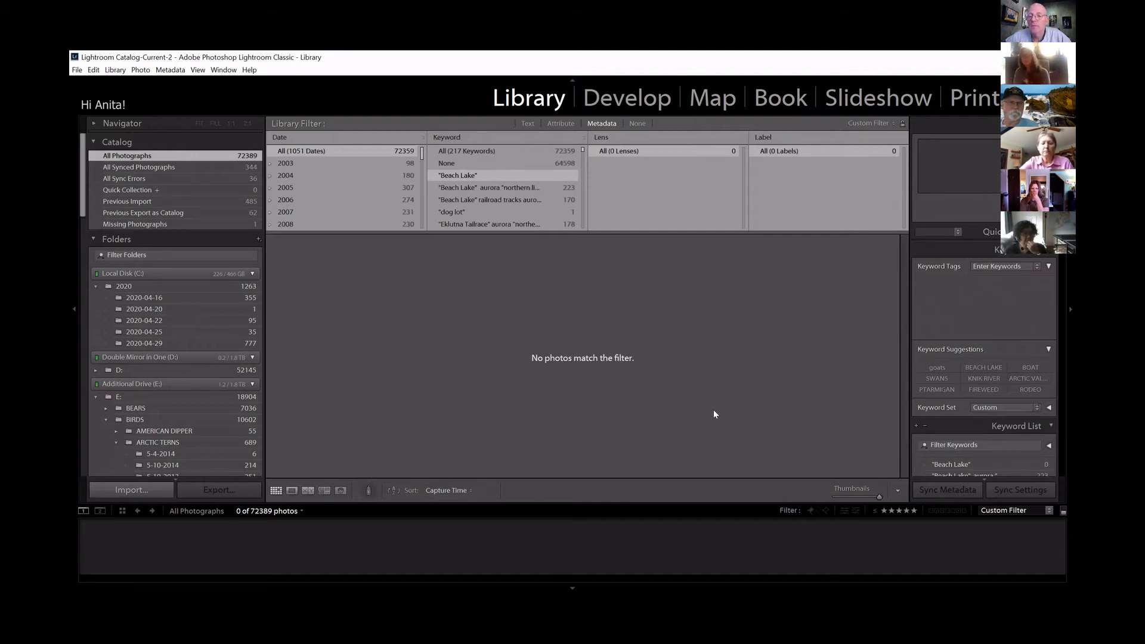
key("ctrl+z")
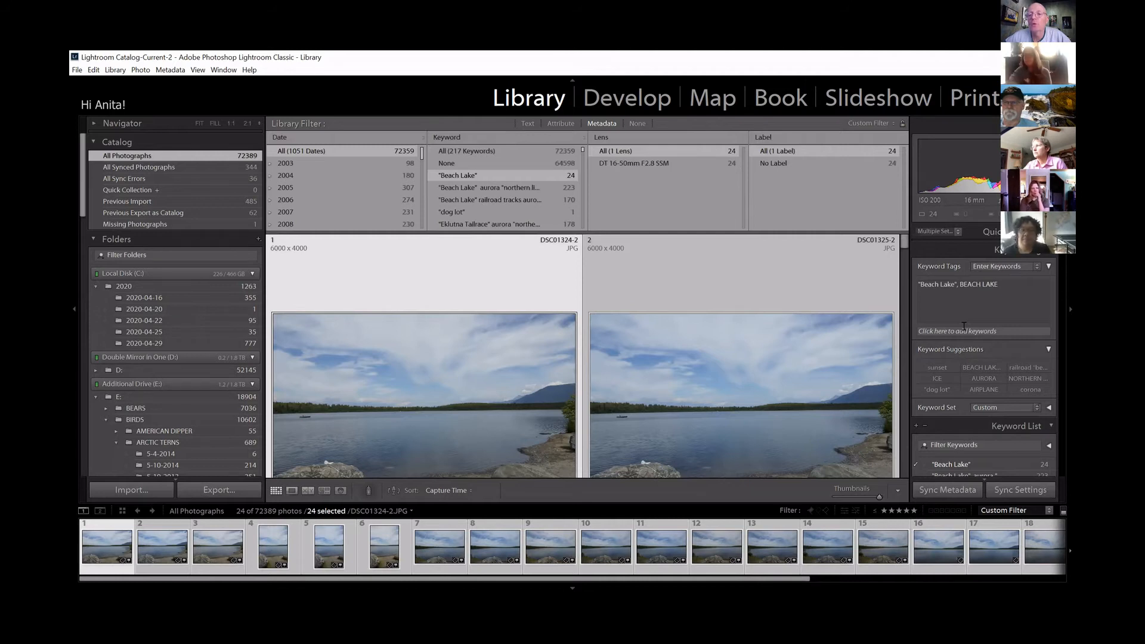
Delete the quoted "Beach Lake" entry from the selected photos' keyword tags, keeping only BEACH LAKE, and apply the change.
left_click(966, 284)
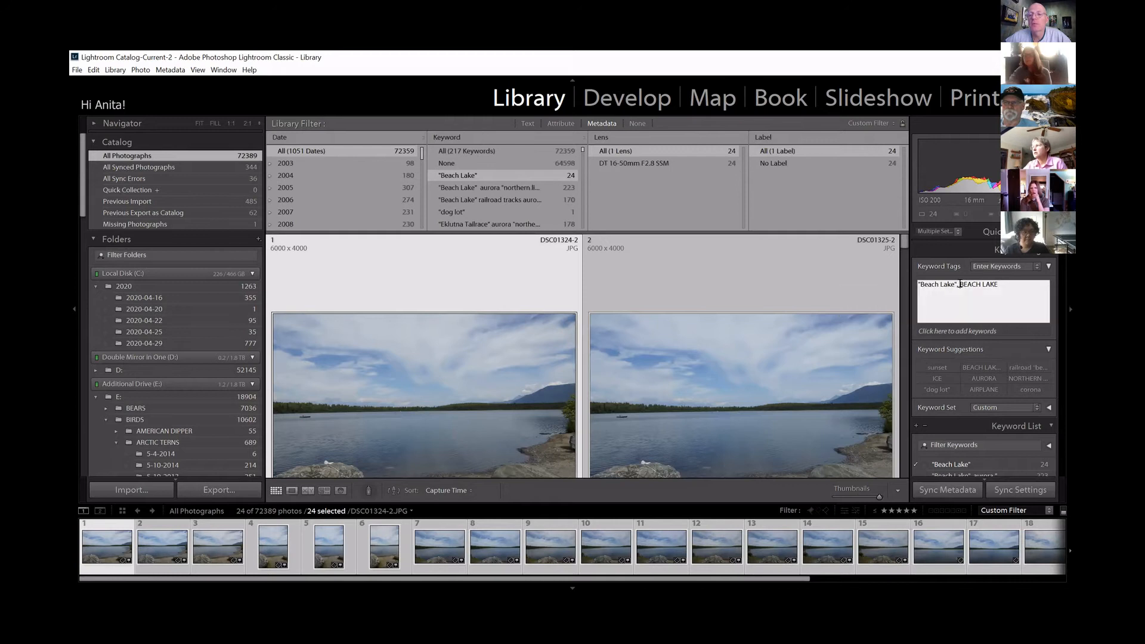
key("BackSpace")
key("BackSpace")
key("BackSpace")
key("BackSpace")
key("BackSpace")
key("BackSpace")
key("BackSpace")
key("BackSpace")
key("BackSpace")
key("BackSpace")
key("BackSpace")
key("BackSpace")
key("BackSpace")
key("BackSpace")
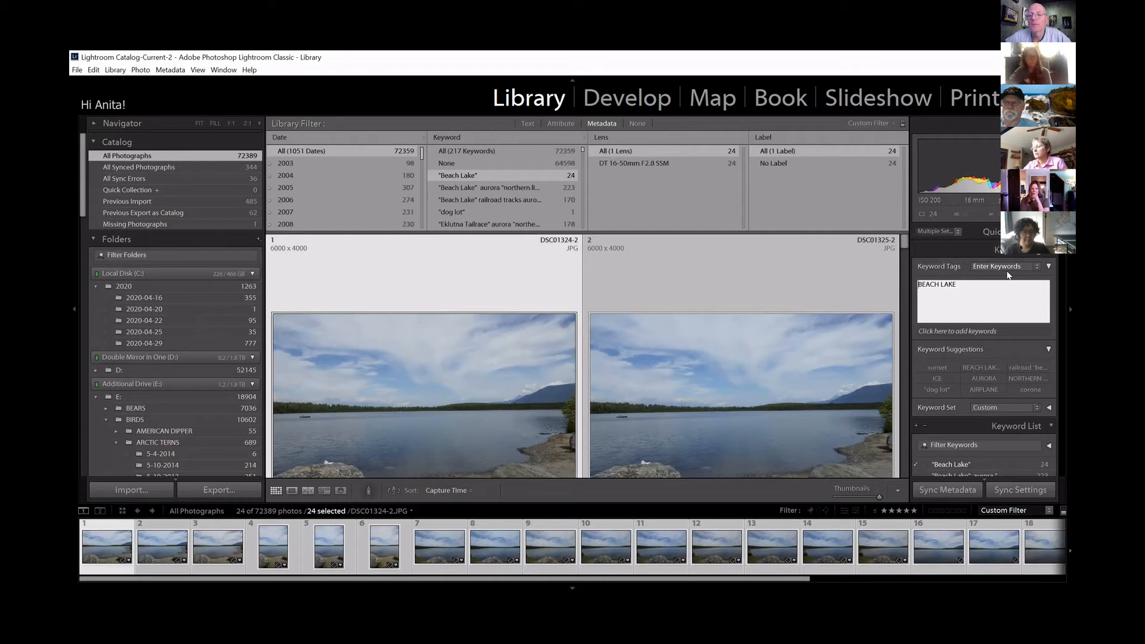
key("Return")
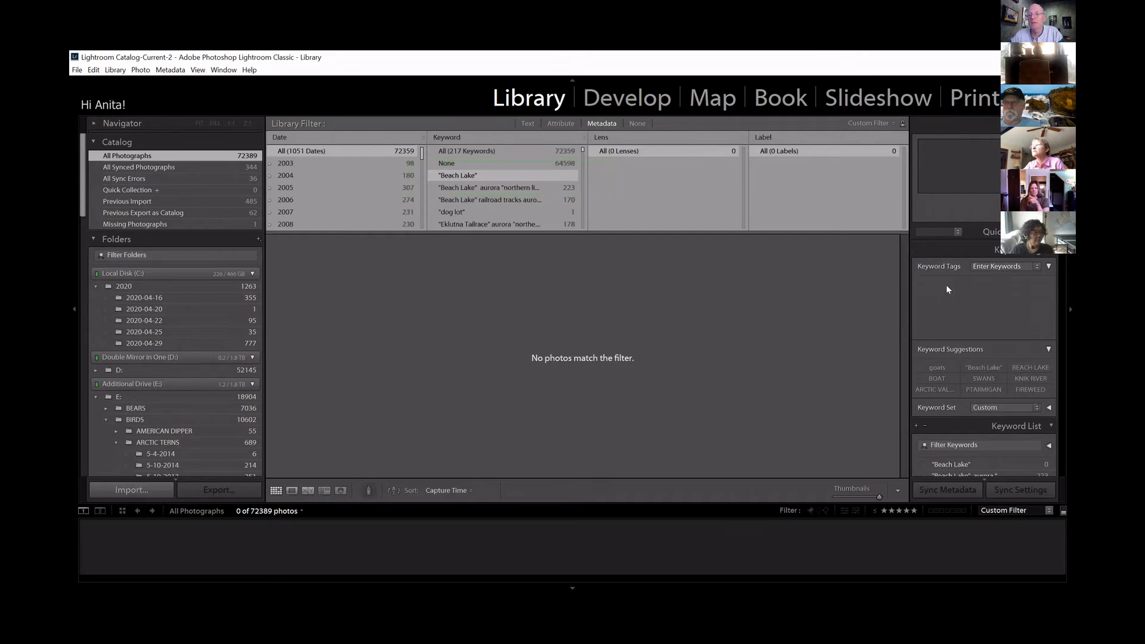
Delete the quoted "Beach Lake" keyword from the keyword list and reset the library's keyword filter to all keywords.
scroll(984, 358, "down", 5)
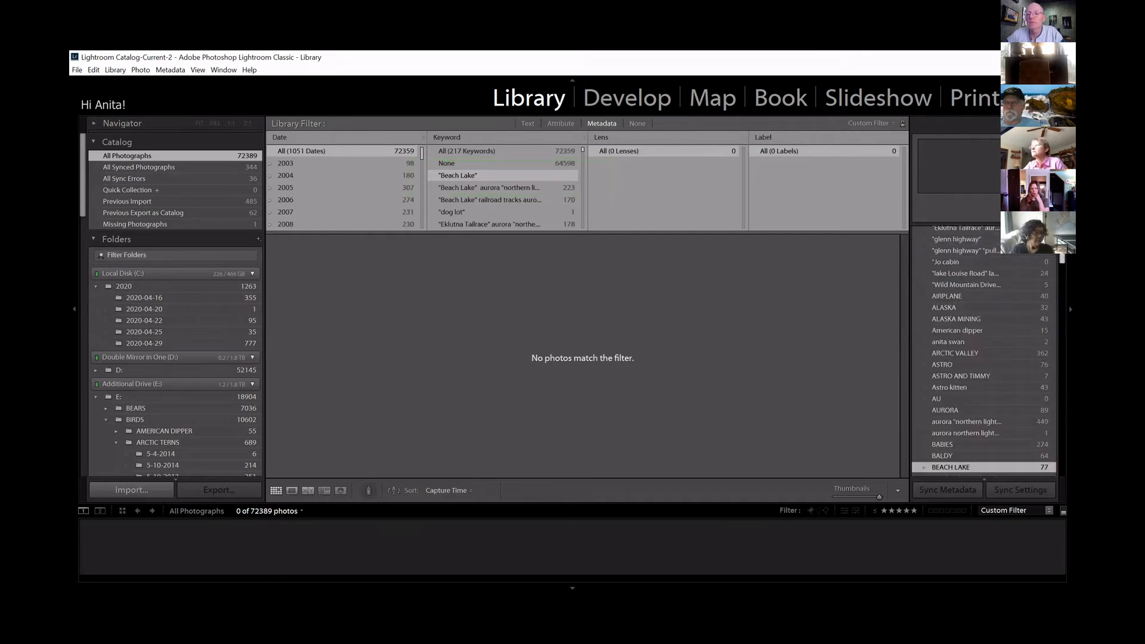
scroll(984, 358, "up", 3)
scroll(984, 358, "down", 2)
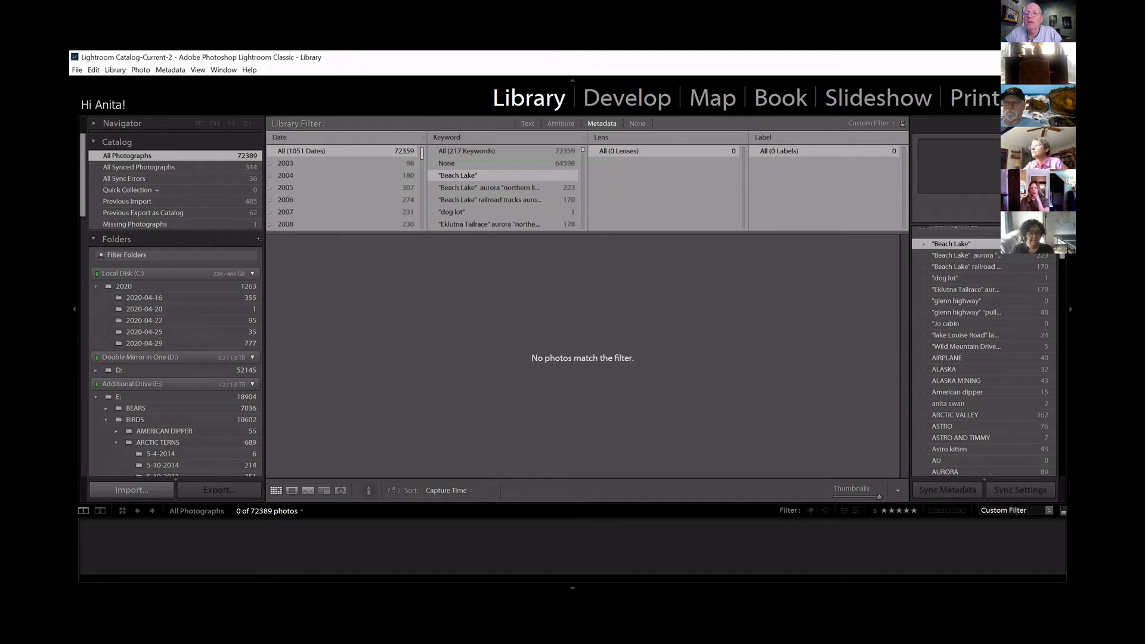
right_click(951, 244)
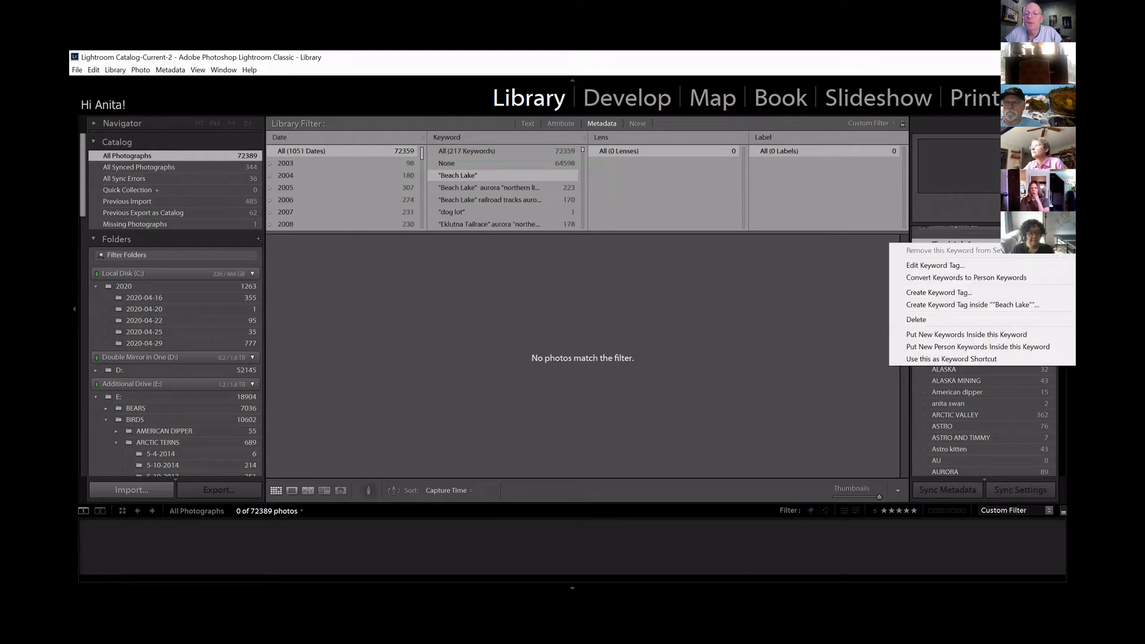
left_click(1018, 318)
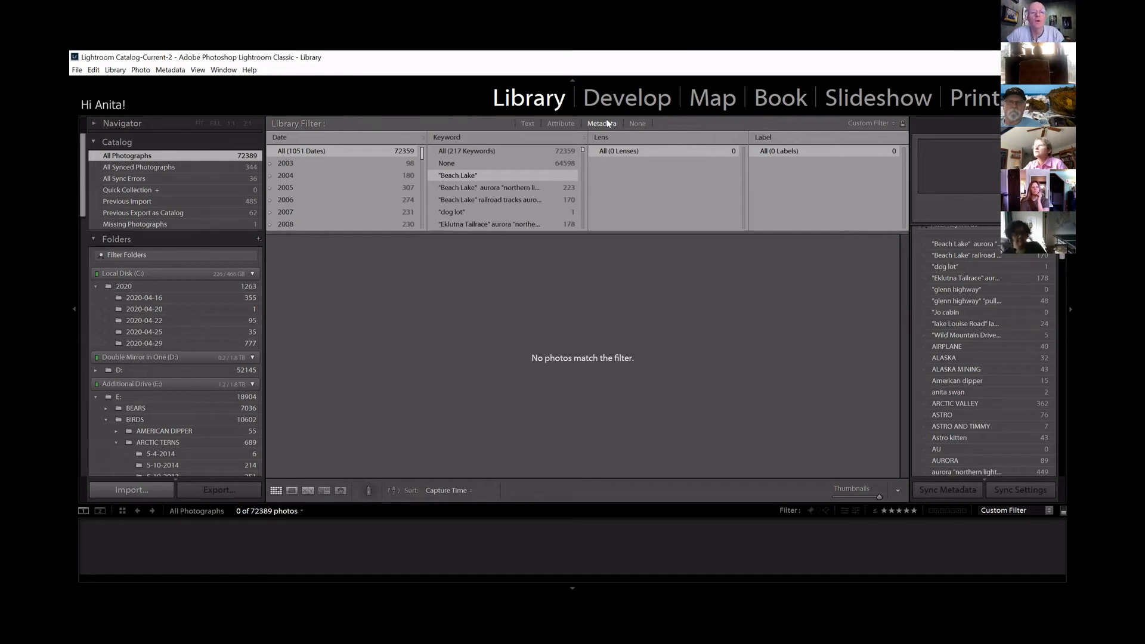
left_click(485, 151)
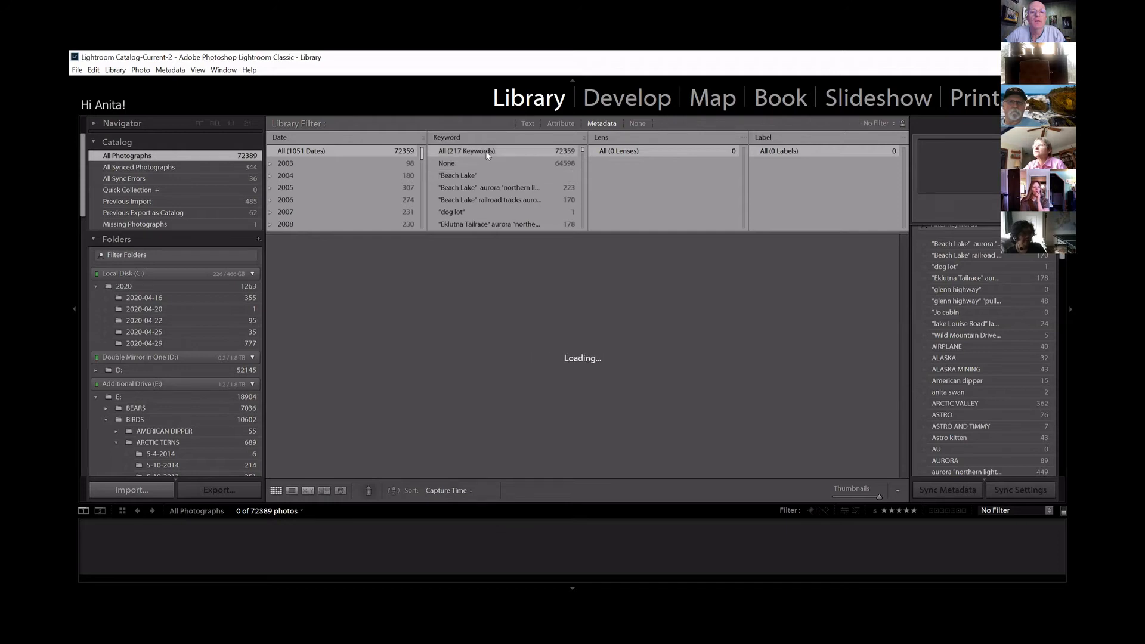
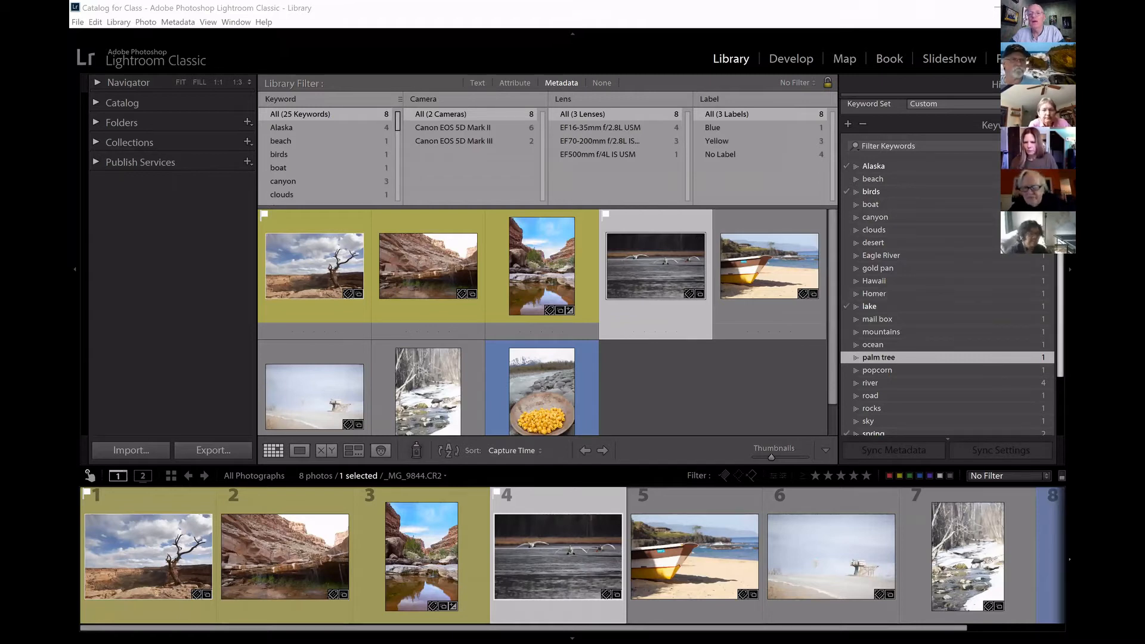
Create a keyword tag named Locations inside the spring keyword.
scroll(948, 268, "down", 2)
left_click_drag(1059, 155, 1059, 157)
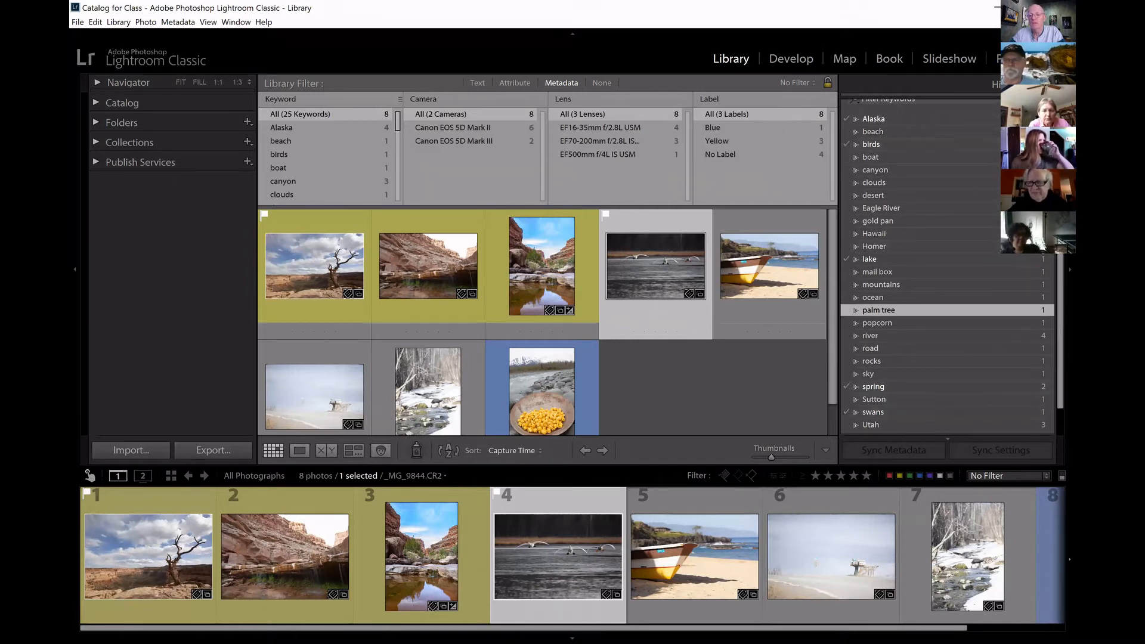
scroll(1049, 334, "up", 3)
scroll(1049, 327, "down", 3)
scroll(1051, 385, "up", 1)
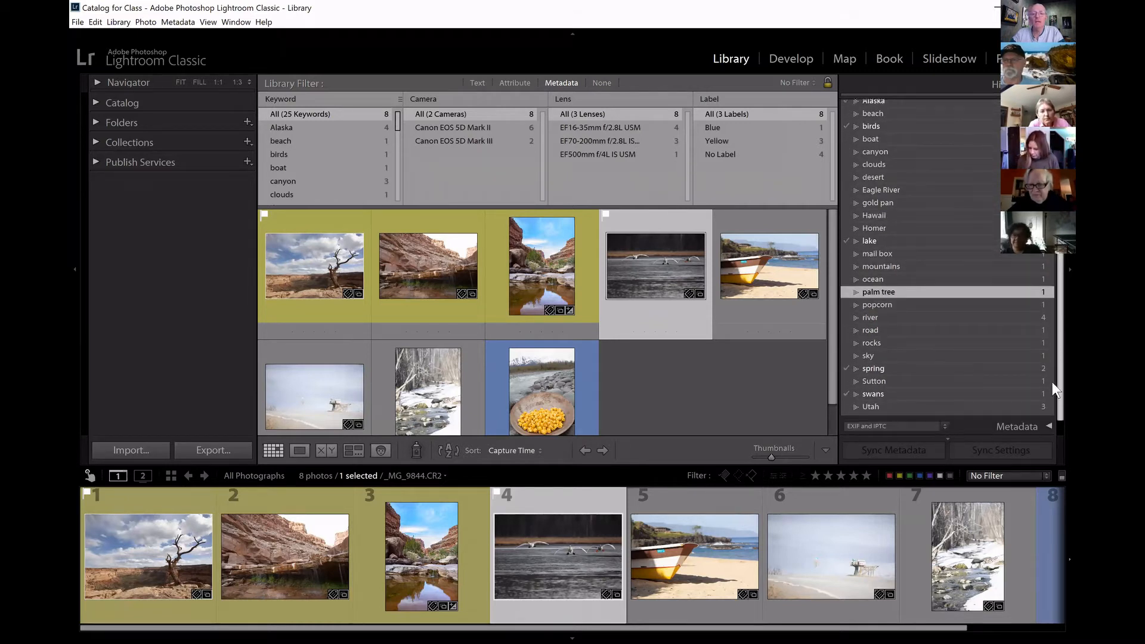
scroll(1050, 367, "up", 2)
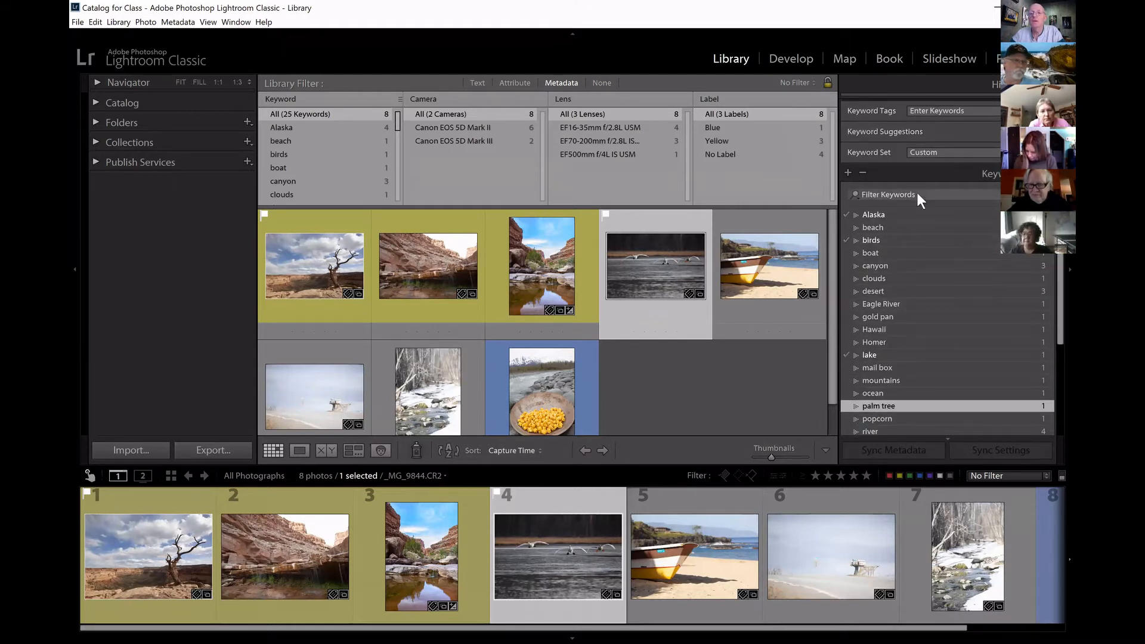
left_click(848, 172)
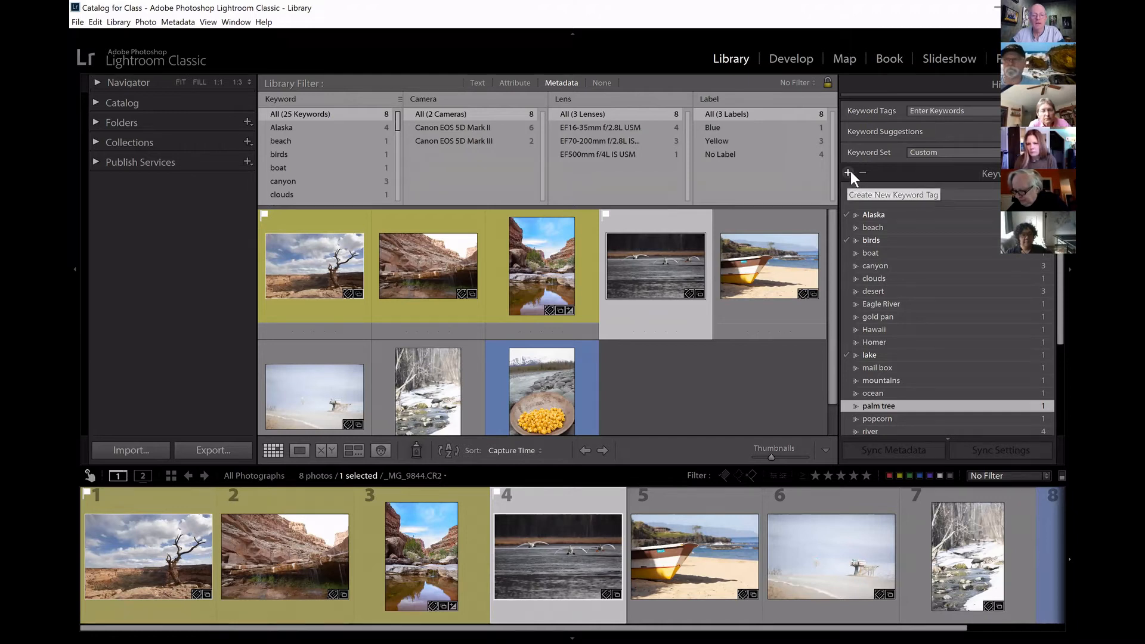
type("Locations")
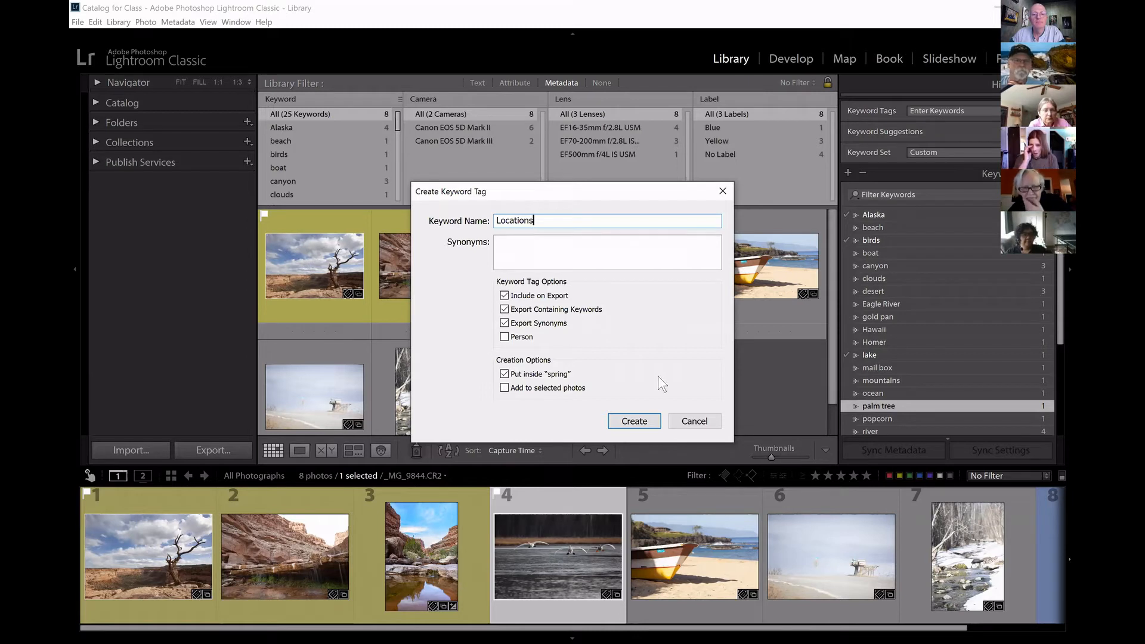
left_click(634, 421)
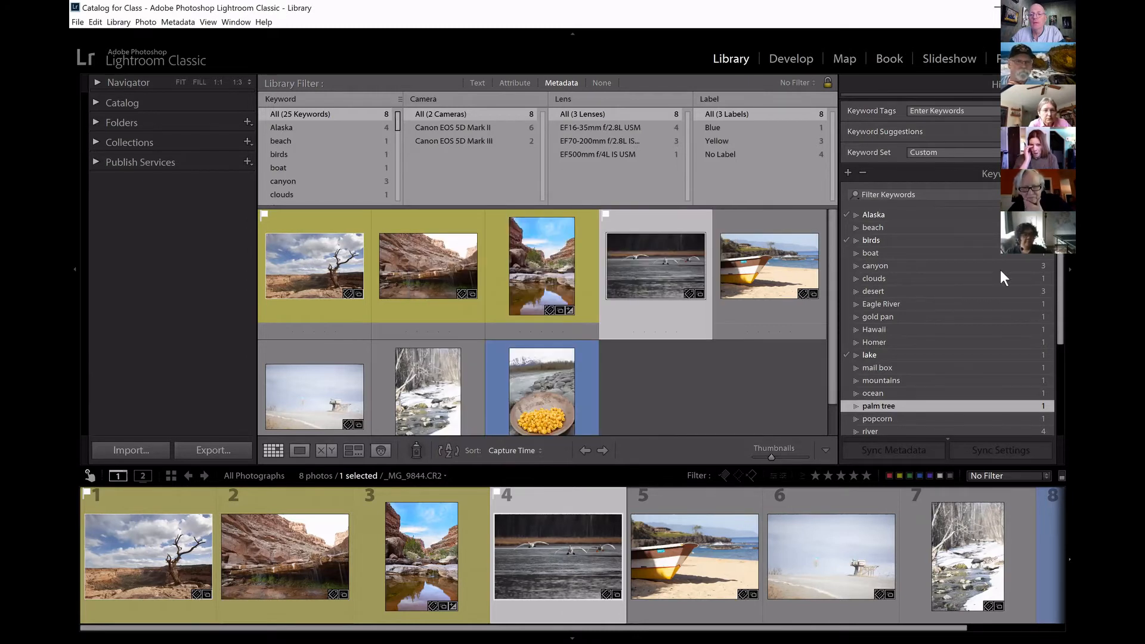
left_click_drag(1060, 287, 1060, 316)
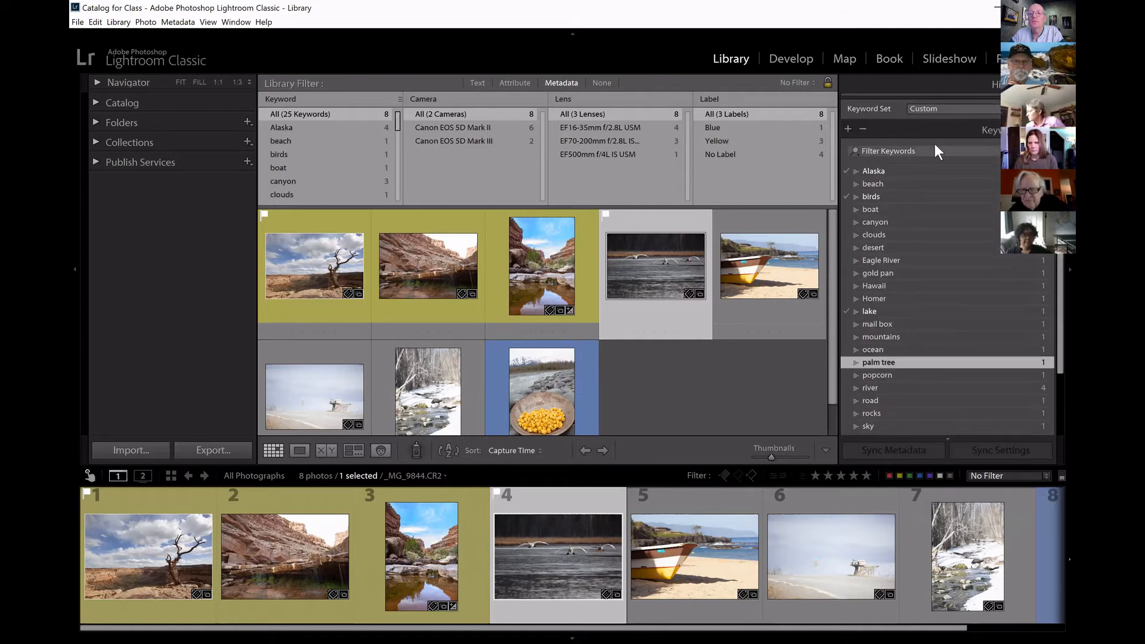
left_click(845, 128)
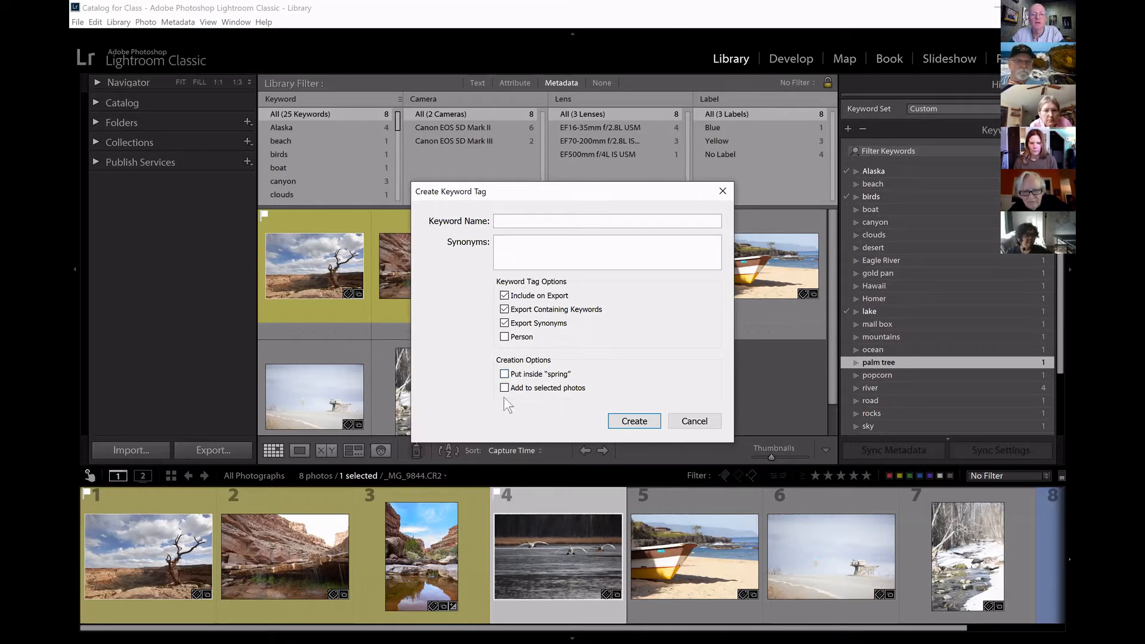
left_click(694, 421)
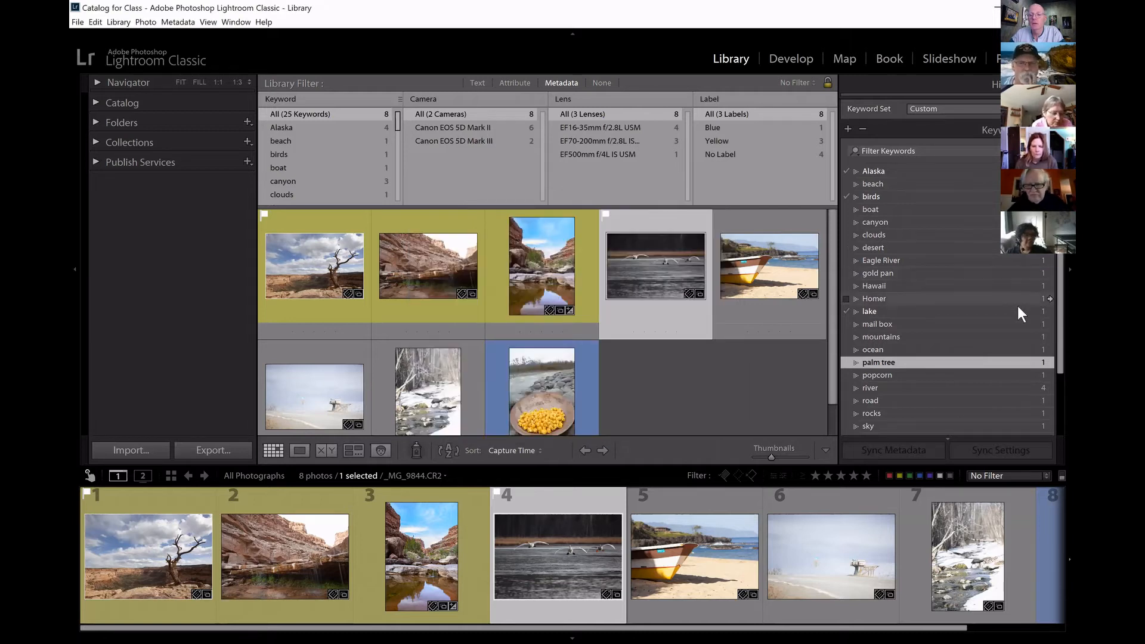
Expand the spring keyword and move the Locations keyword out of it to the top level of the keyword list.
scroll(1052, 324, "down", 1)
scroll(948, 298, "down", 3)
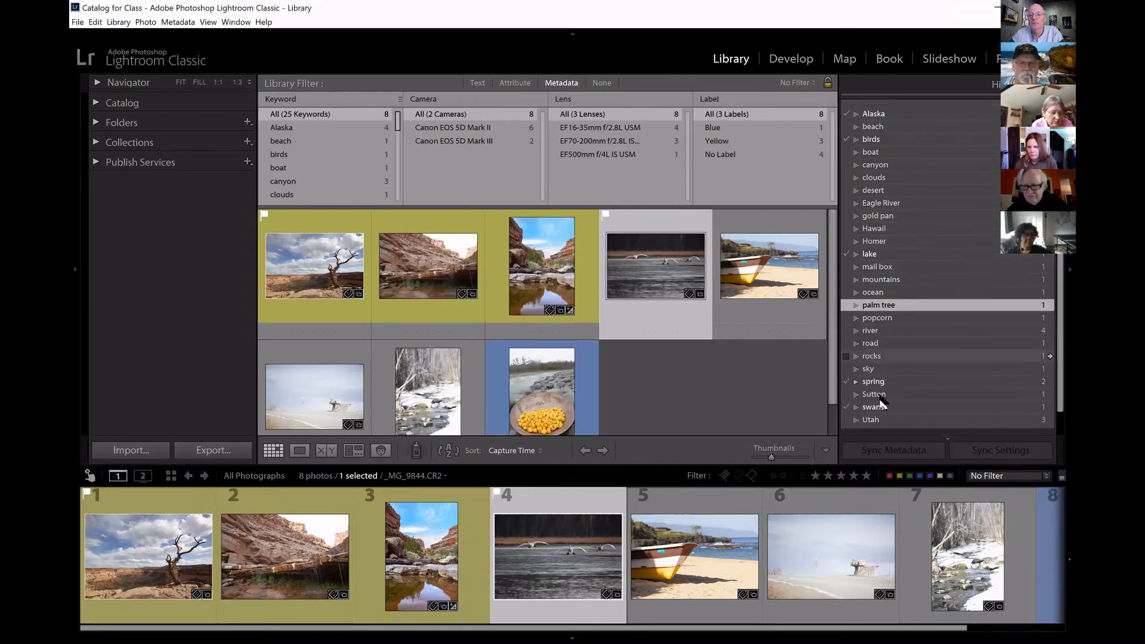
left_click(856, 382)
left_click_drag(925, 394, 933, 250)
mouse_move(928, 134)
left_mouse_down()
mouse_move(920, 114)
mouse_move(921, 127)
left_mouse_up()
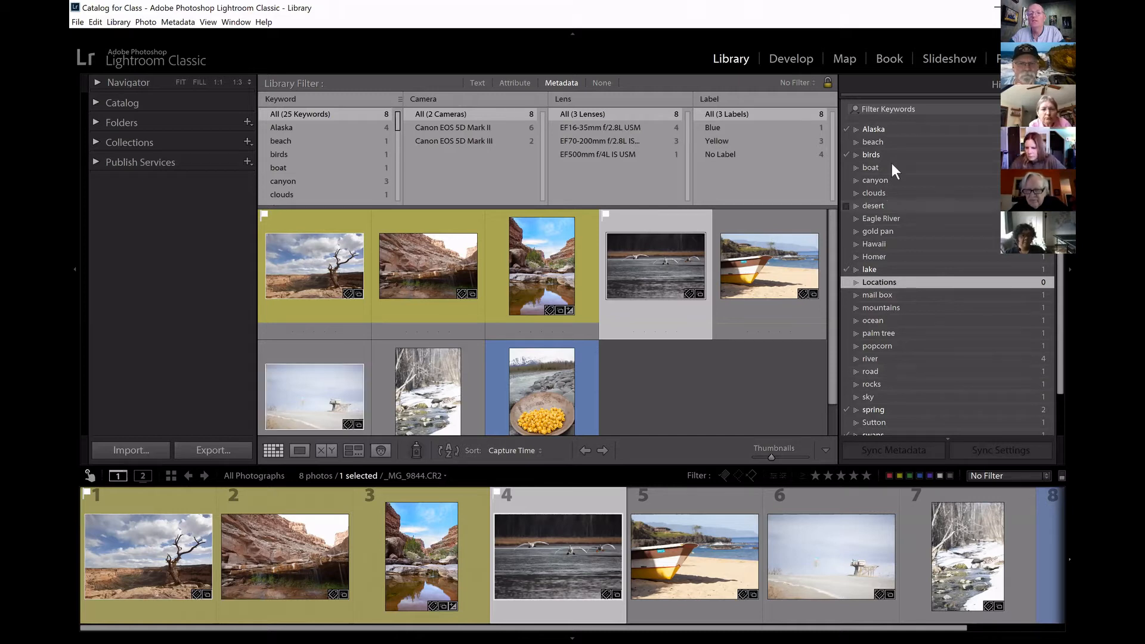
Nest the Alaska and Utah keywords under Locations and expand Locations to show them.
left_click(907, 128)
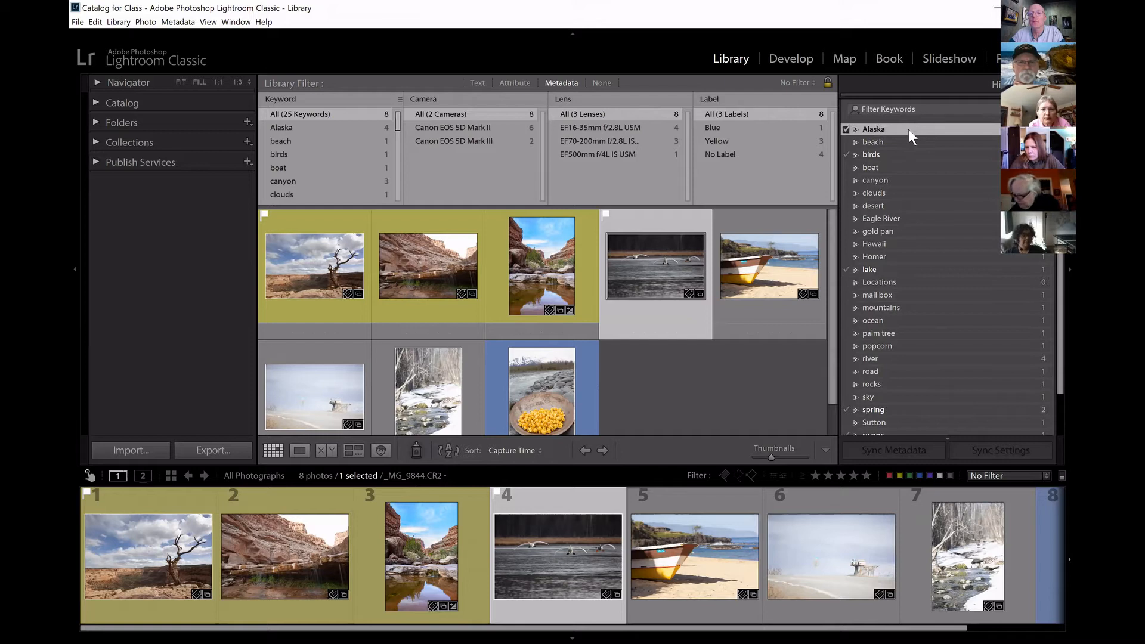
left_click_drag(911, 154, 917, 280)
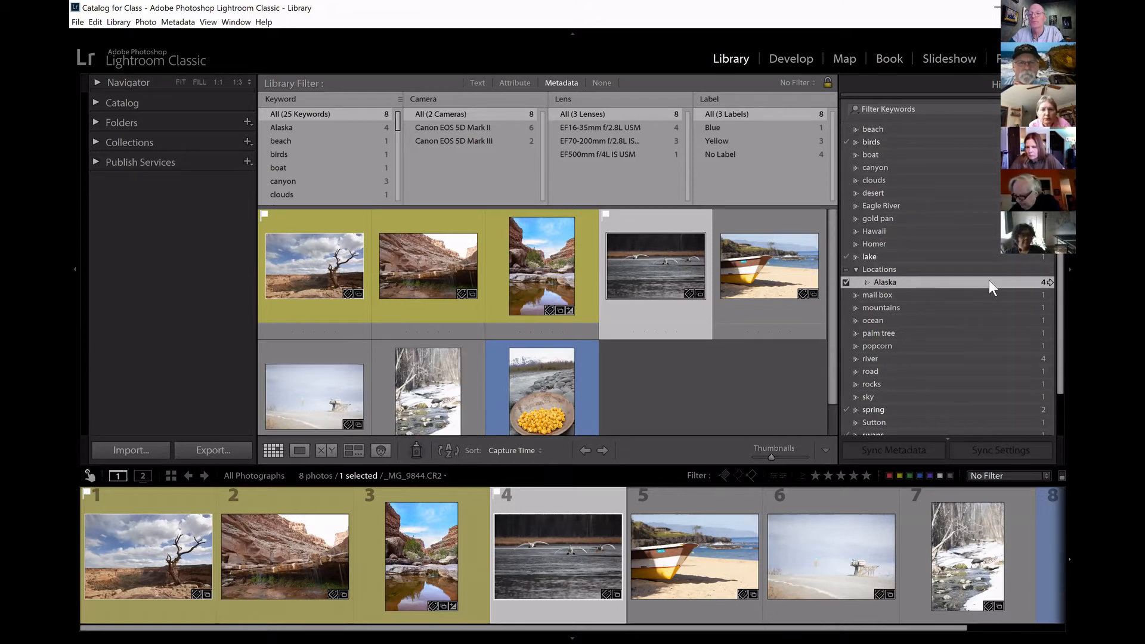
scroll(906, 328, "down", 3)
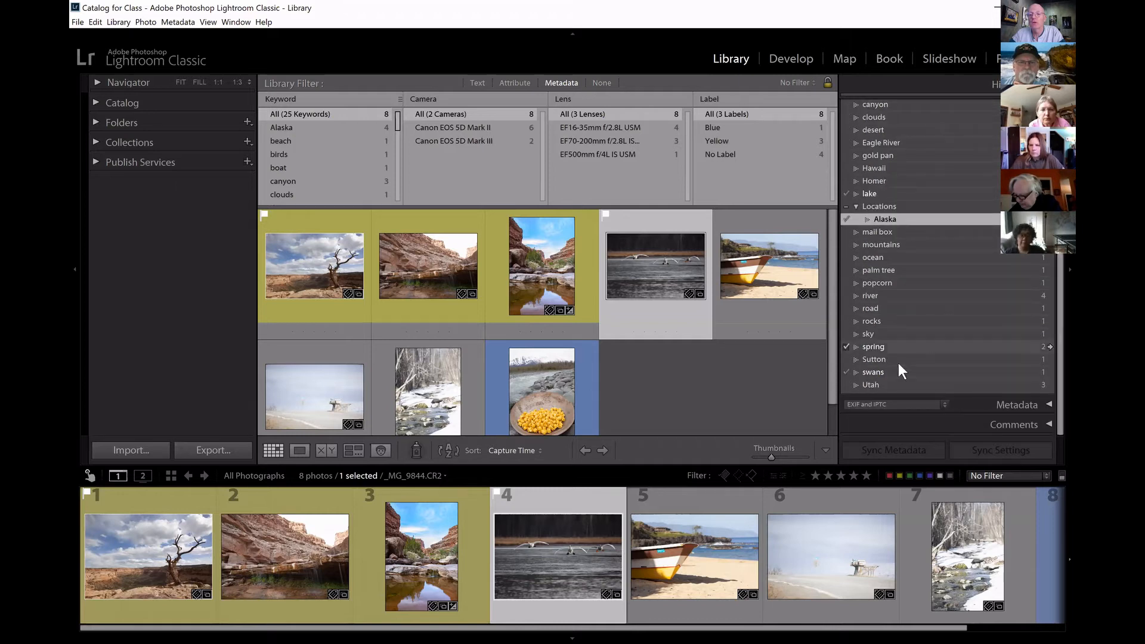
left_click_drag(918, 387, 931, 212)
left_click(855, 207)
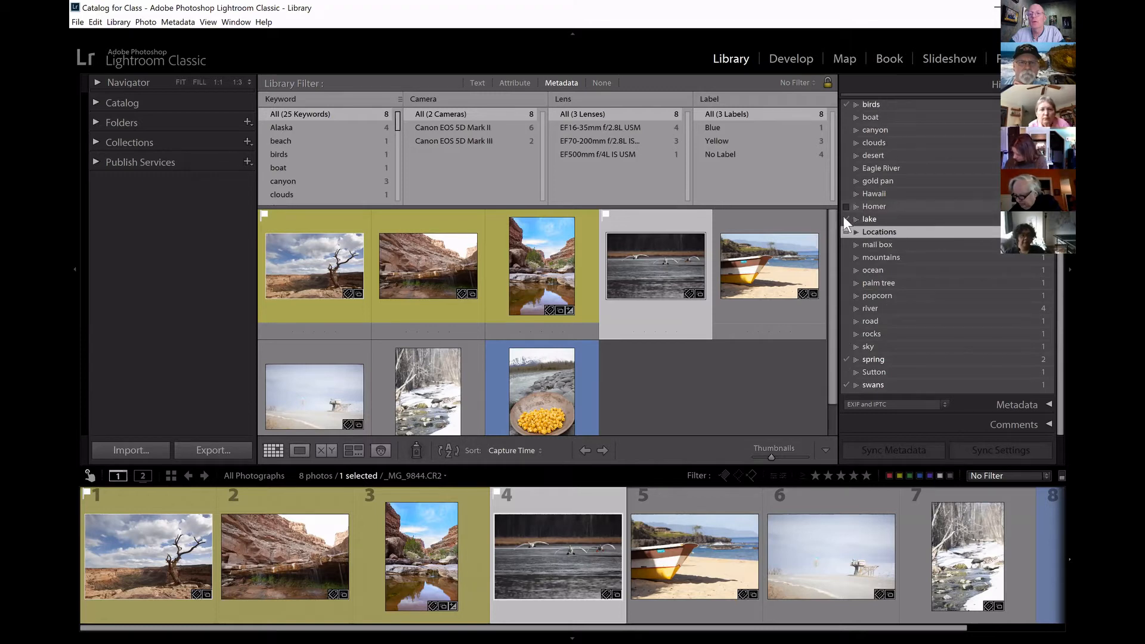
left_click(856, 232)
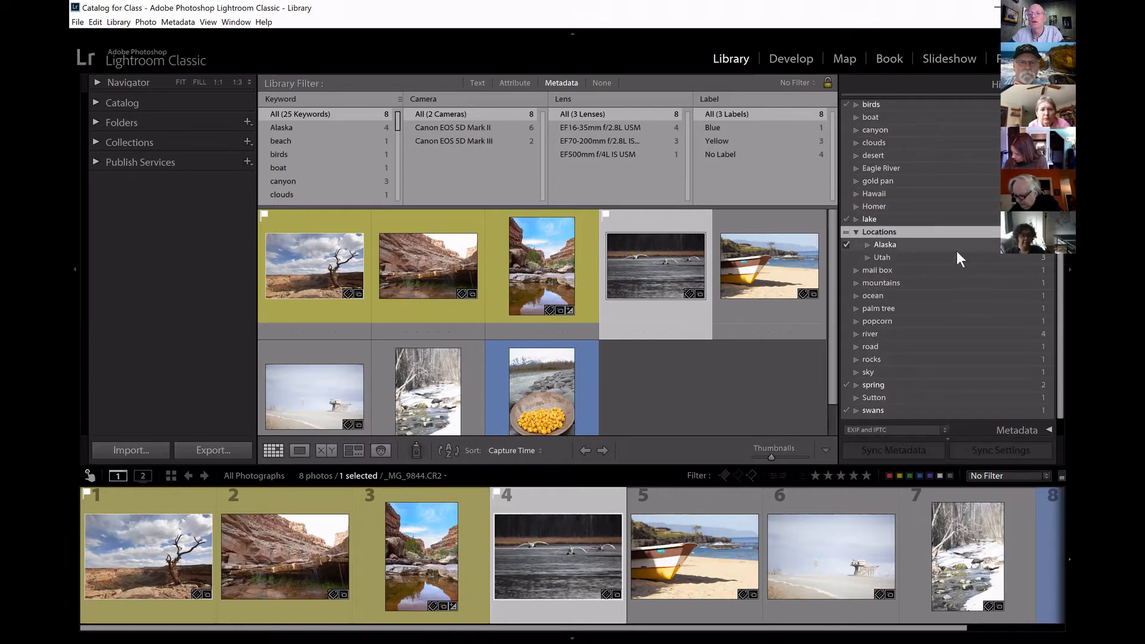
Nest the Hawaii keyword under Locations, and collapse and expand Locations to check its sub-keywords.
left_click(855, 232)
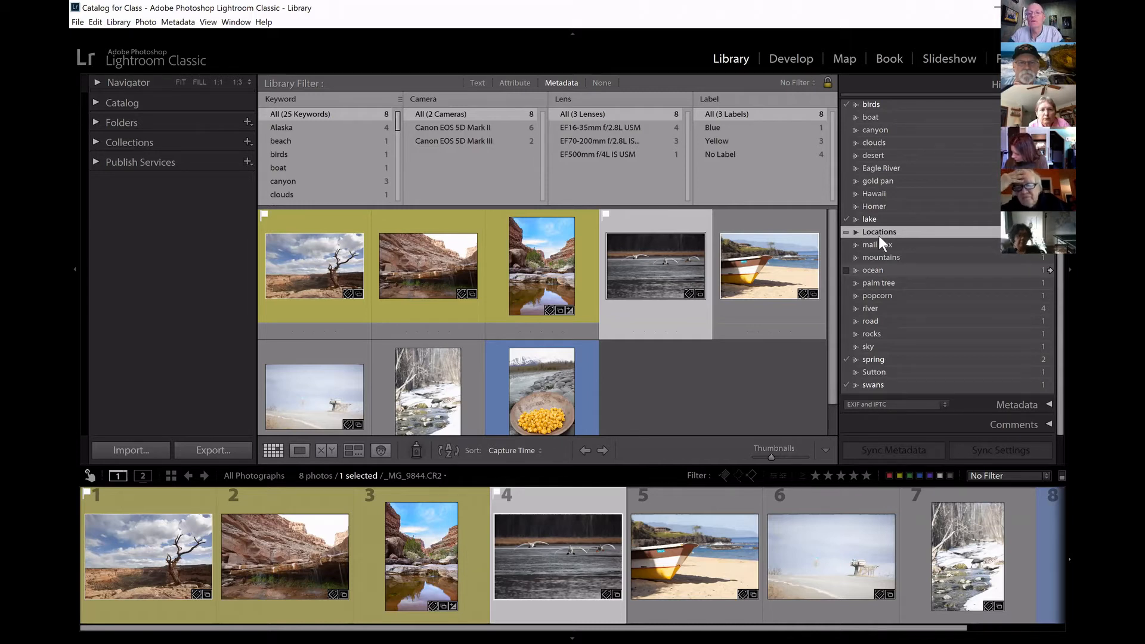
left_click_drag(895, 219, 898, 231)
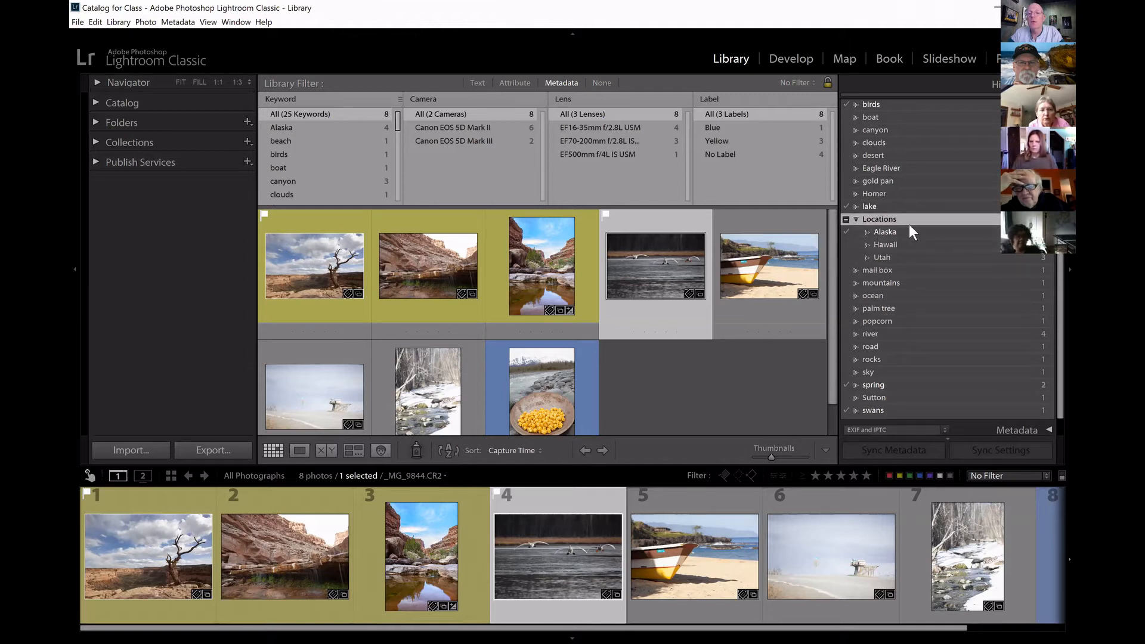
left_click(856, 219)
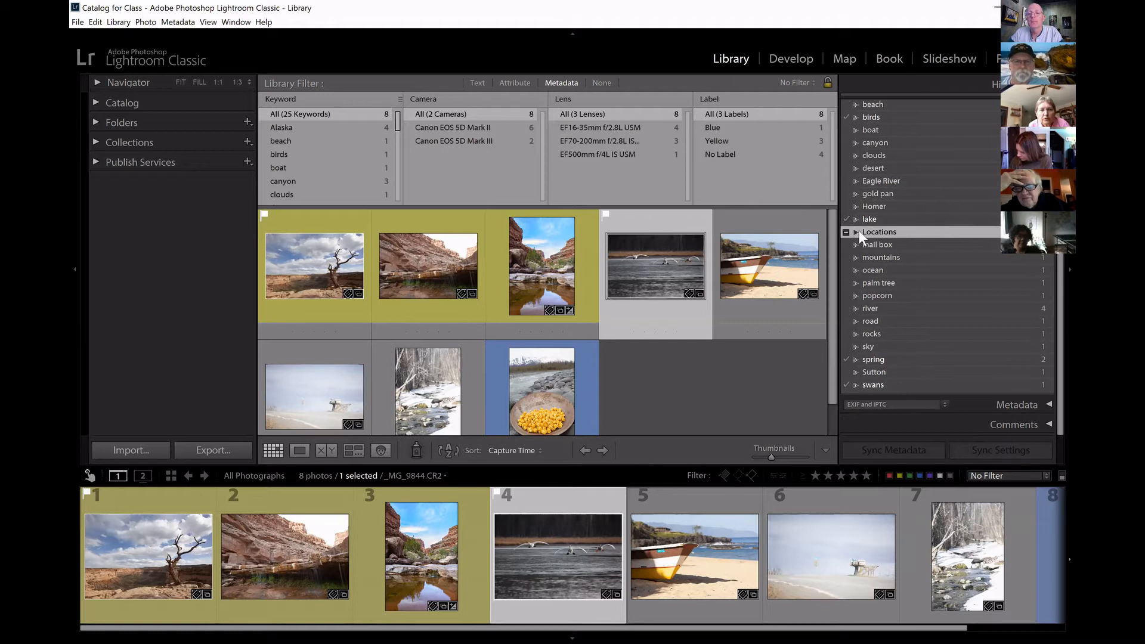
left_click(856, 232)
left_click(853, 232)
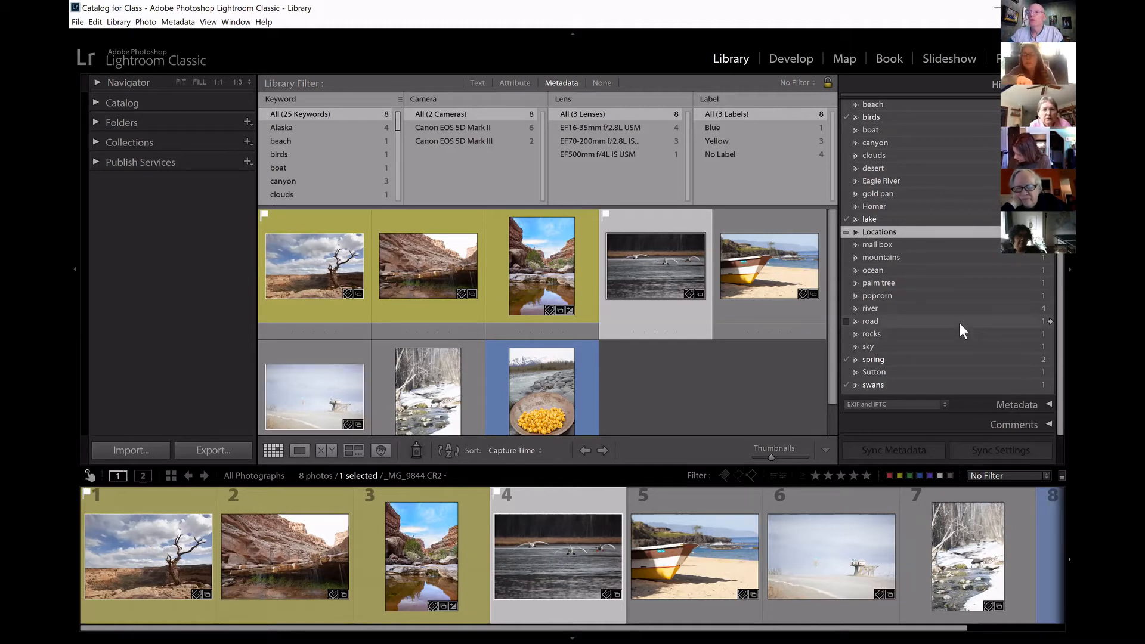
left_click(855, 232)
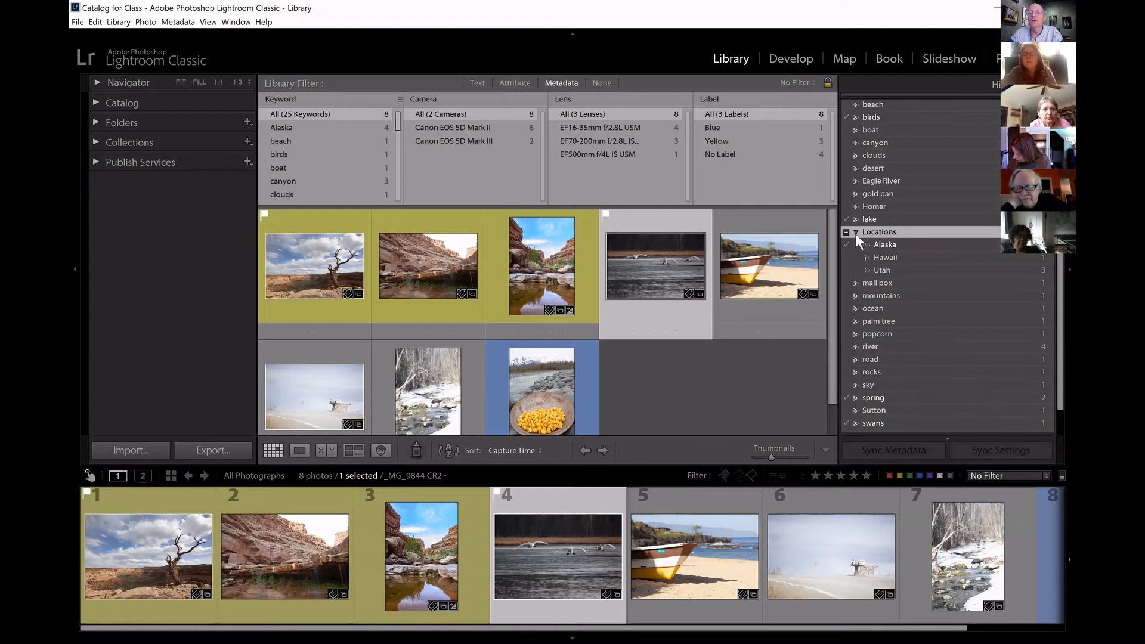
Nest the Eagle River keyword under Alaska, and collapse both Alaska and Locations.
left_click_drag(910, 179, 916, 245)
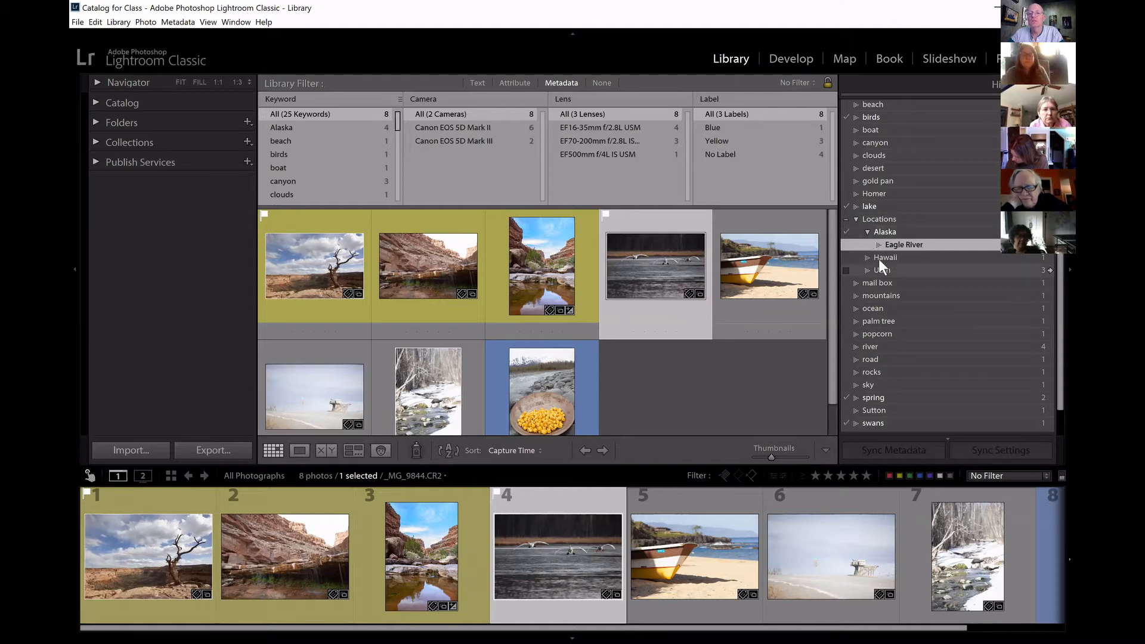
left_click(871, 231)
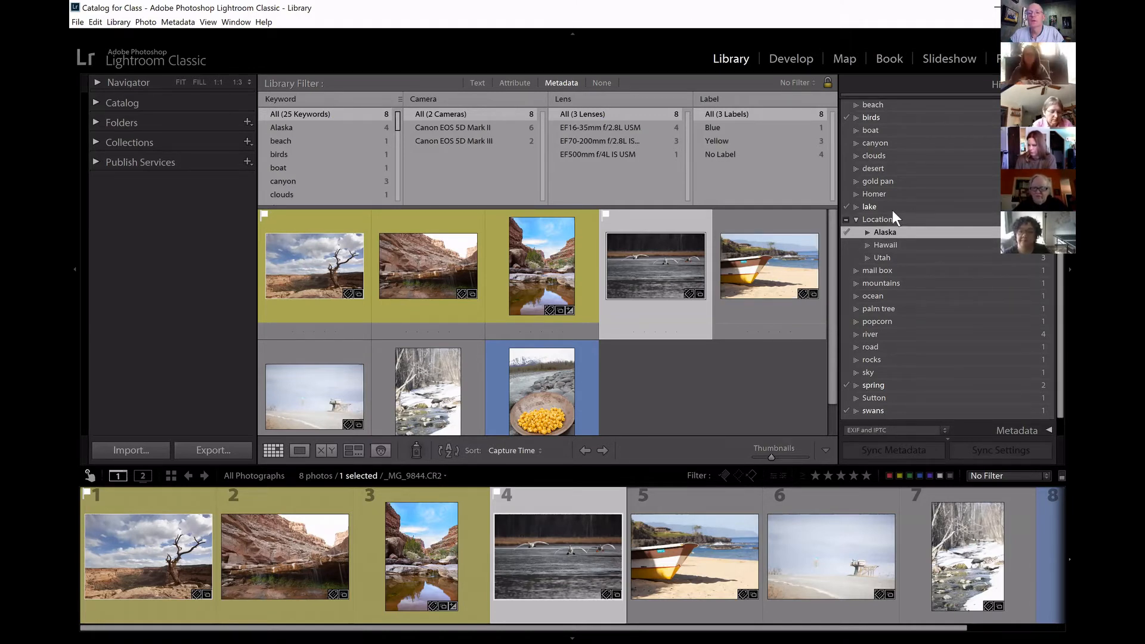
left_click(855, 219)
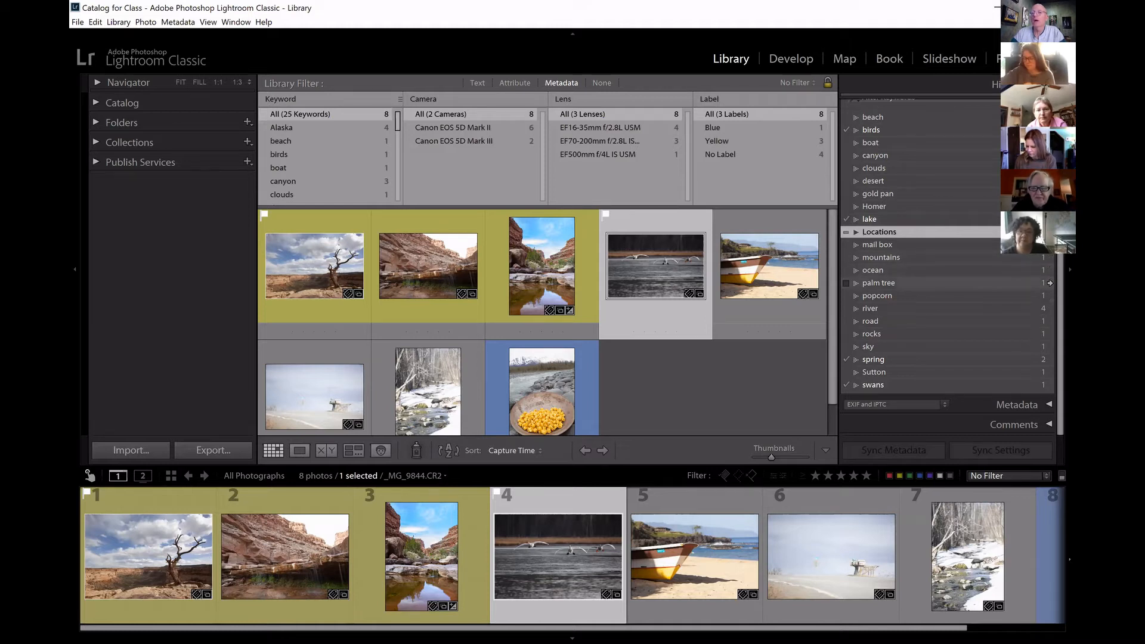
Show the keyword list's All, People and Other filter options and hide them again.
scroll(948, 271, "up", 2)
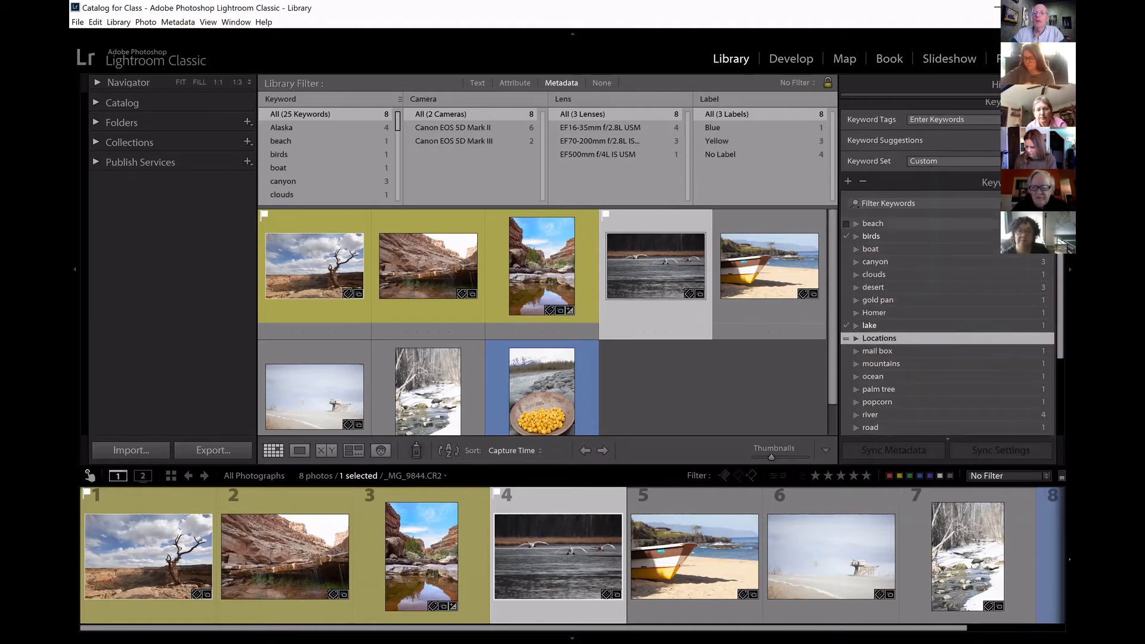
left_click(1048, 203)
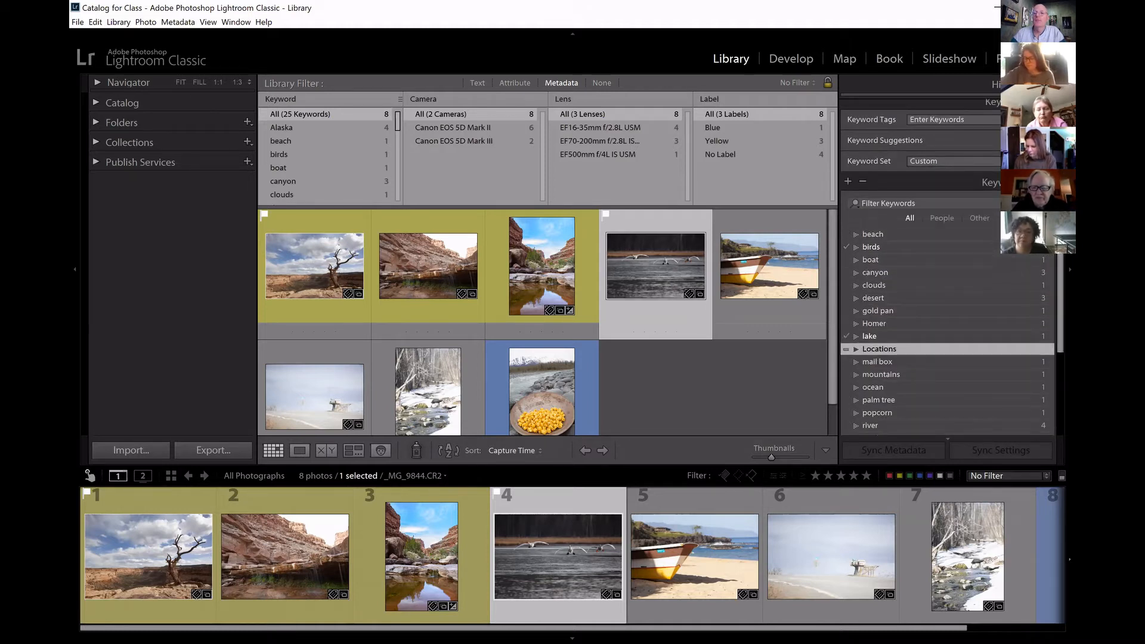
left_click(1047, 203)
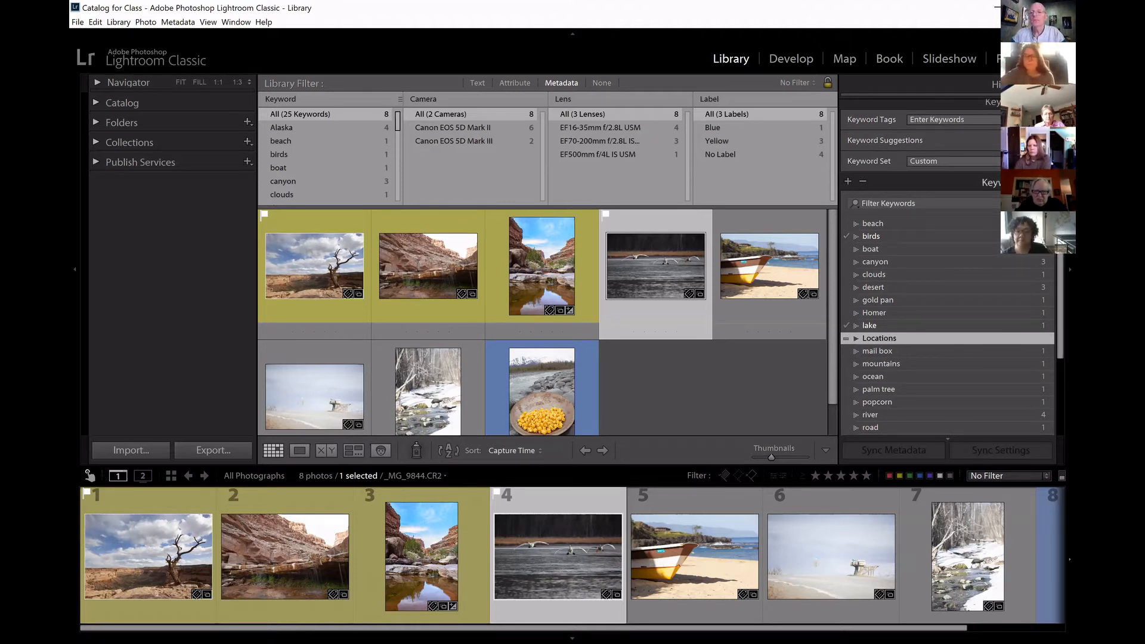
left_click(1047, 204)
left_click(1047, 203)
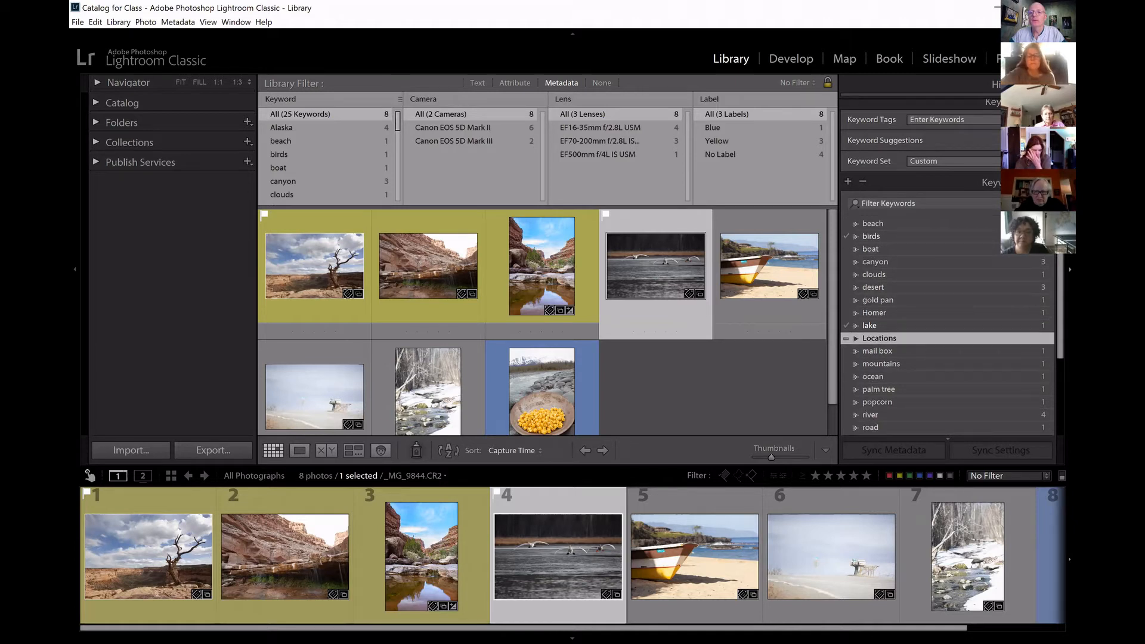
scroll(948, 269, "down", 5)
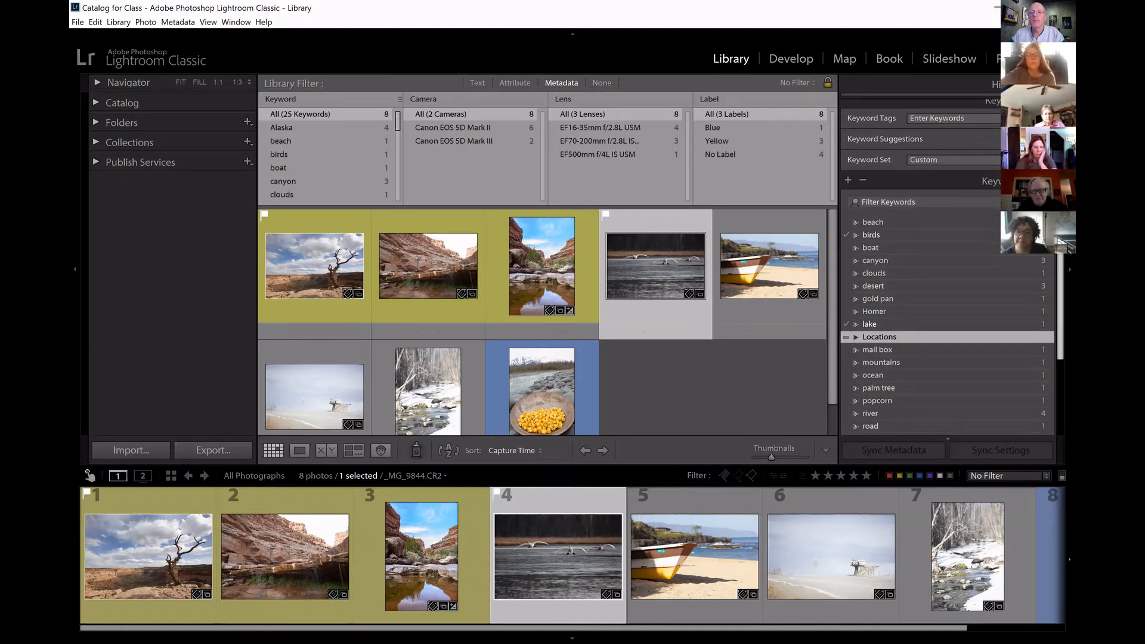
scroll(948, 269, "up", 6)
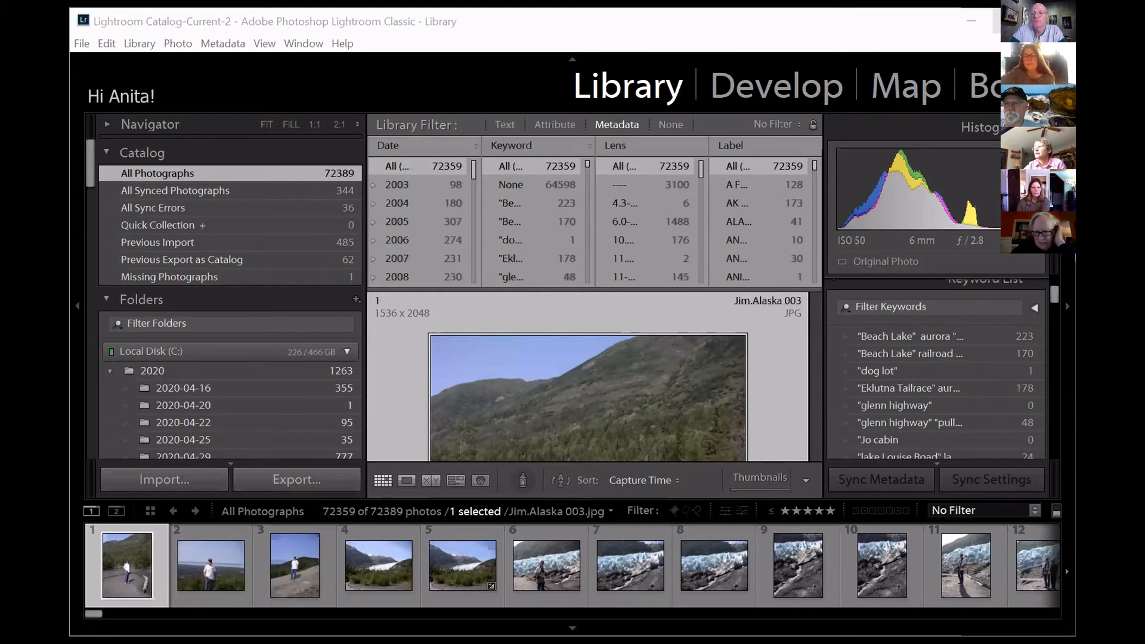
Enlarge the window of the Lightroom Catalog-Current-2 catalog, filter its photos by keywords containing Alaska, and clear that search text.
left_click(1014, 22)
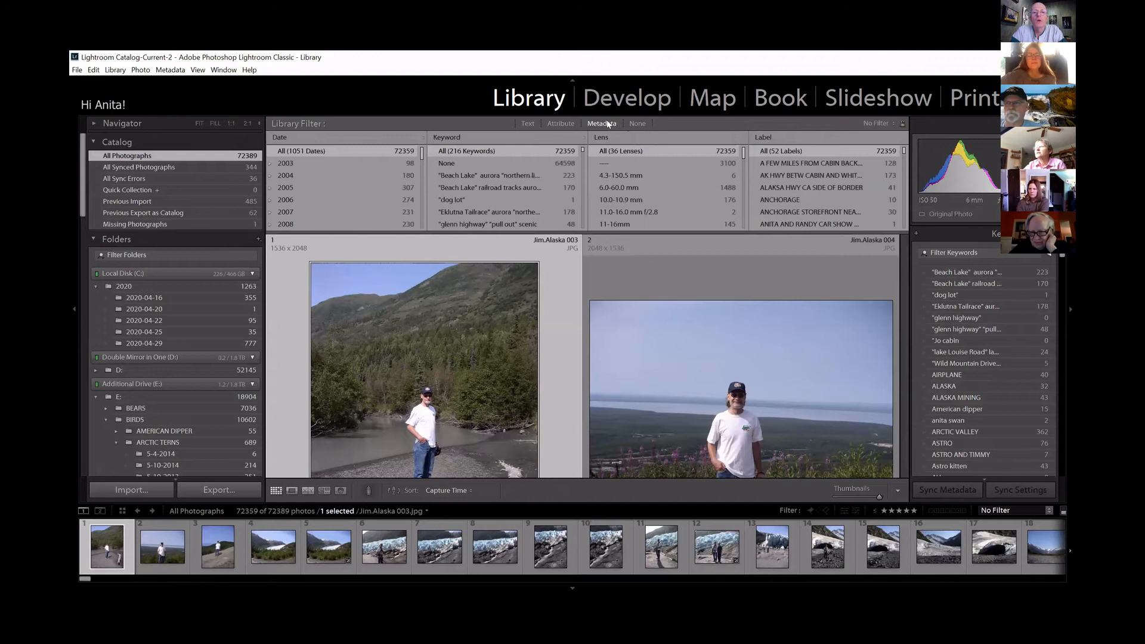
left_click(533, 125)
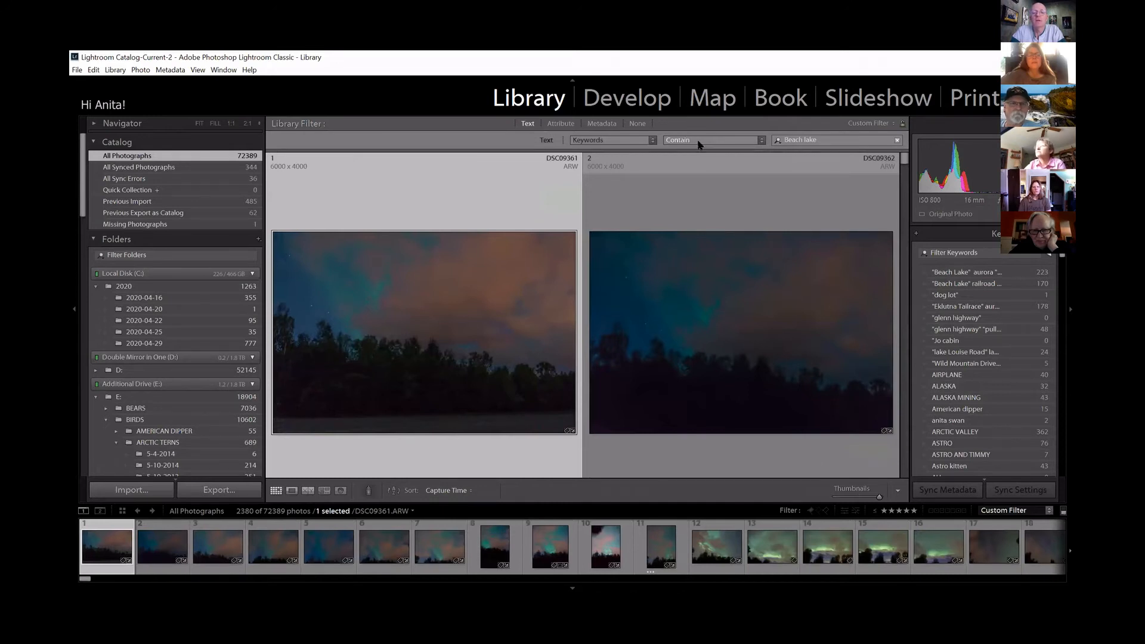
left_click_drag(822, 143, 748, 141)
key("BackSpace")
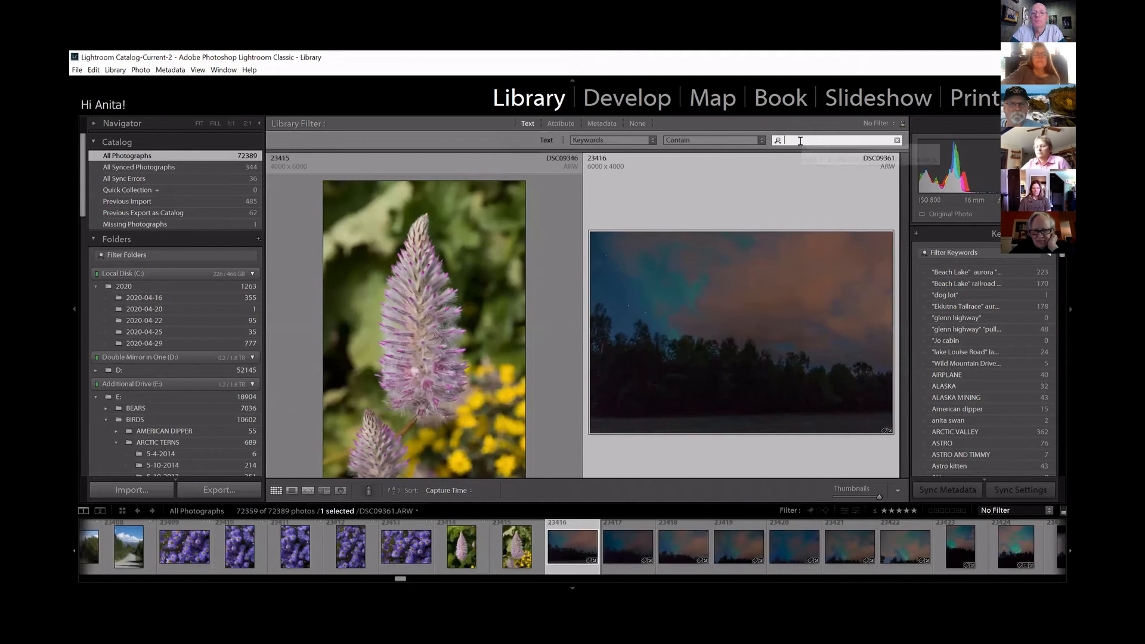
type("Alaska")
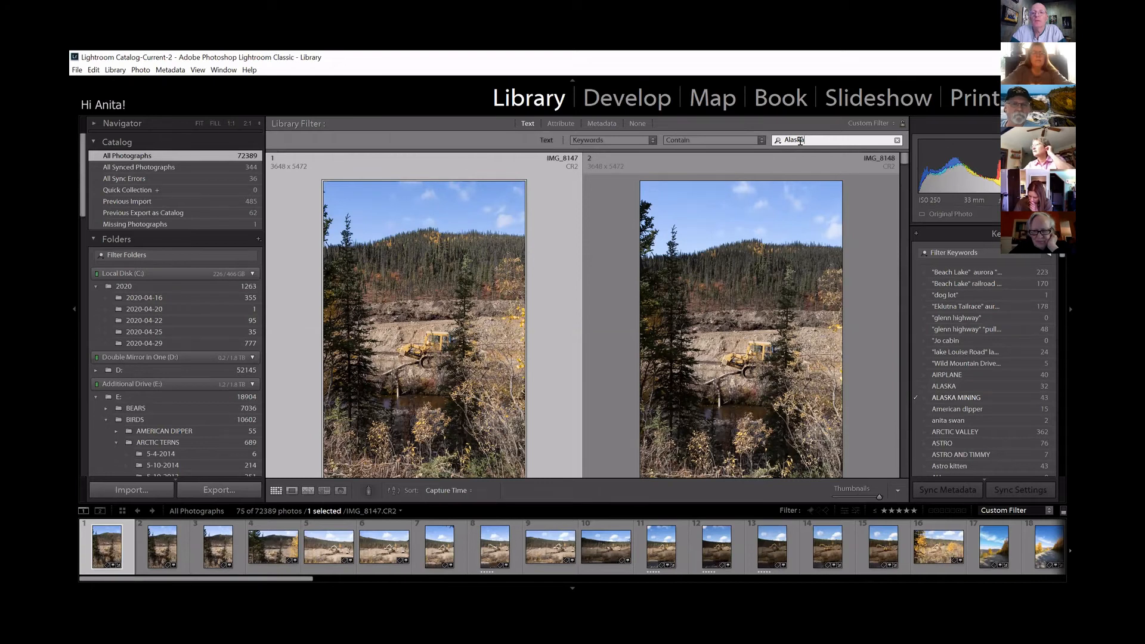
left_click(896, 141)
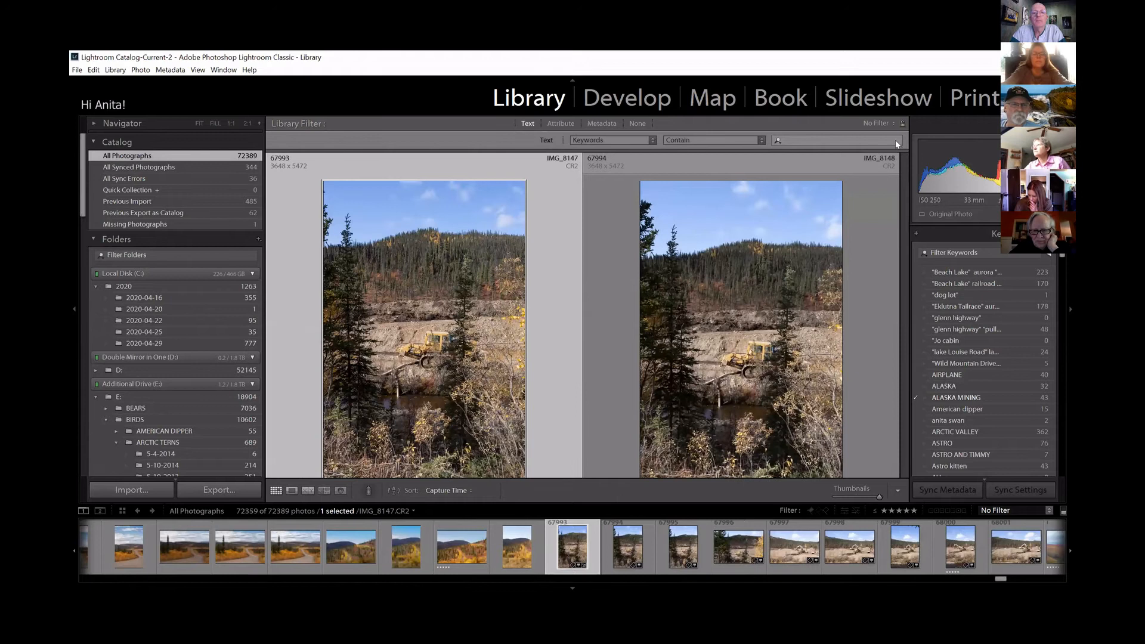
Filter all photos by the ALASKA keyword using the metadata filter, and reset the keyword filter to all keywords.
left_click(606, 125)
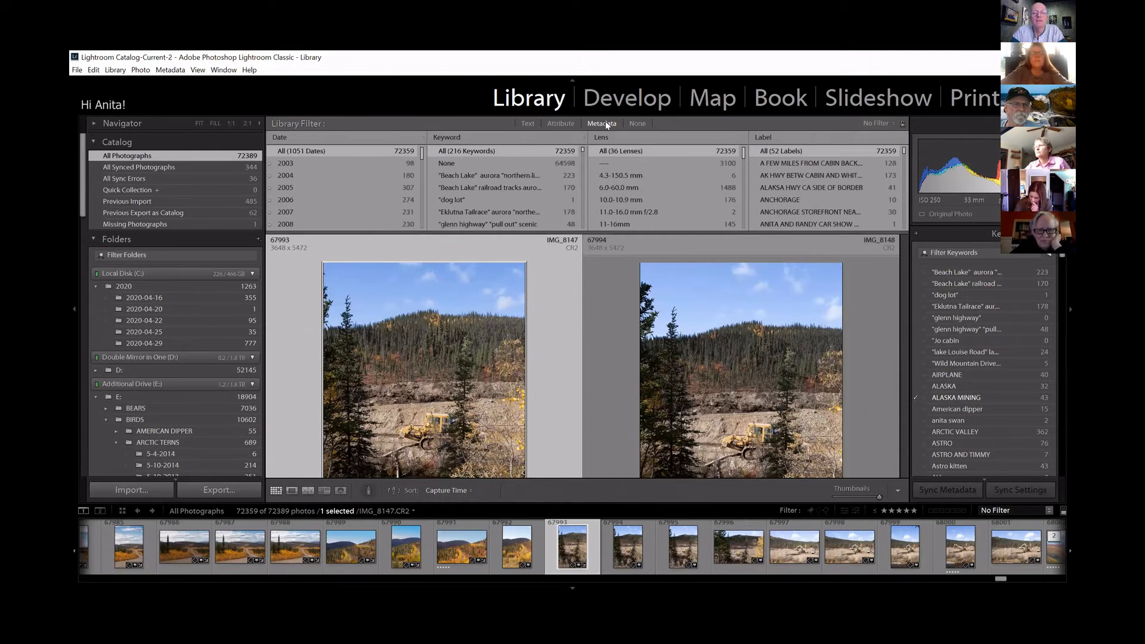
scroll(501, 216, "down", 3)
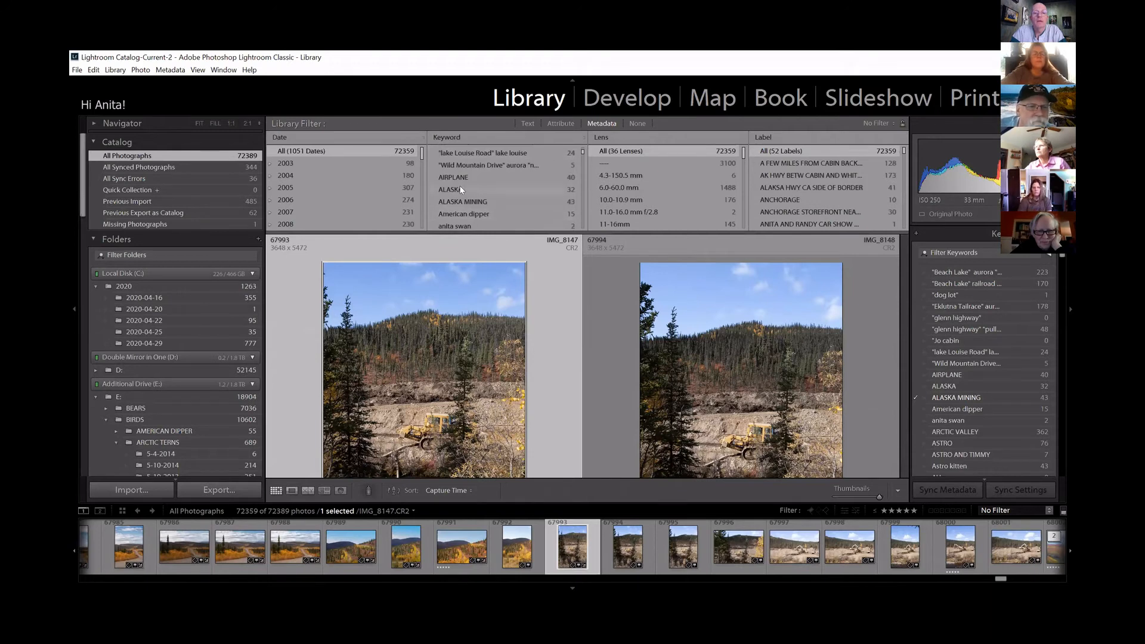
left_click(460, 189)
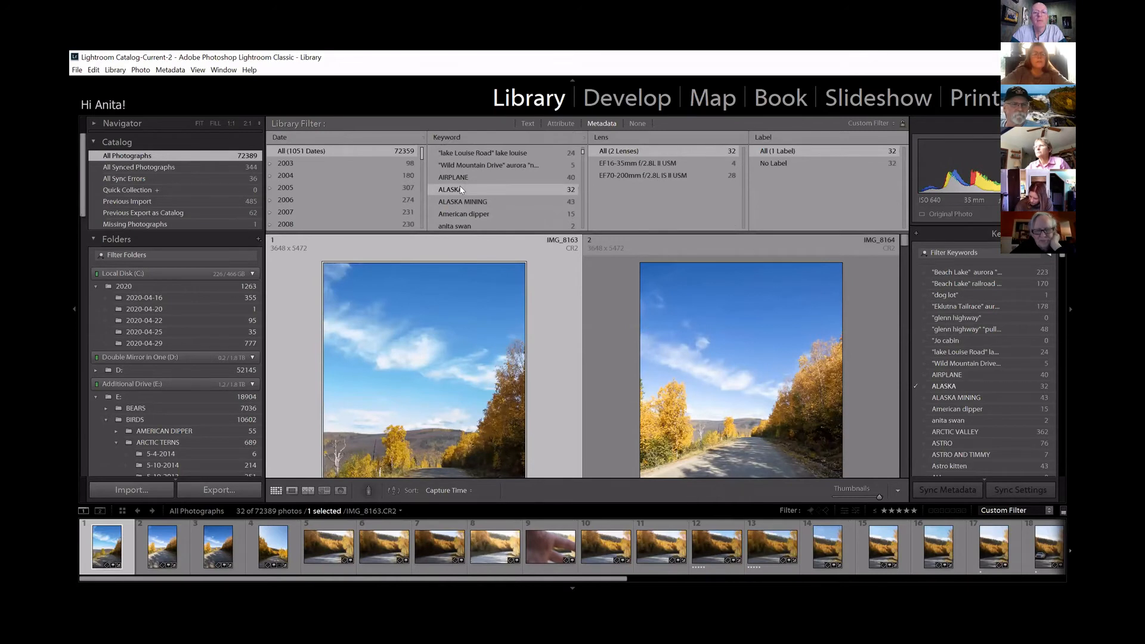
scroll(463, 191, "up", 3)
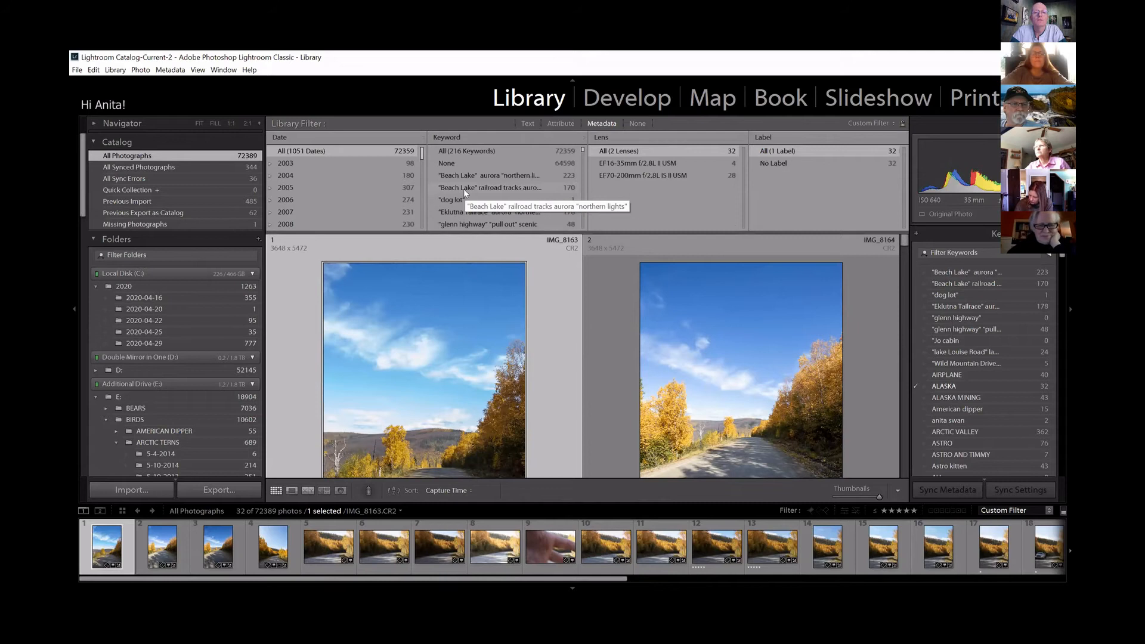
left_click(475, 152)
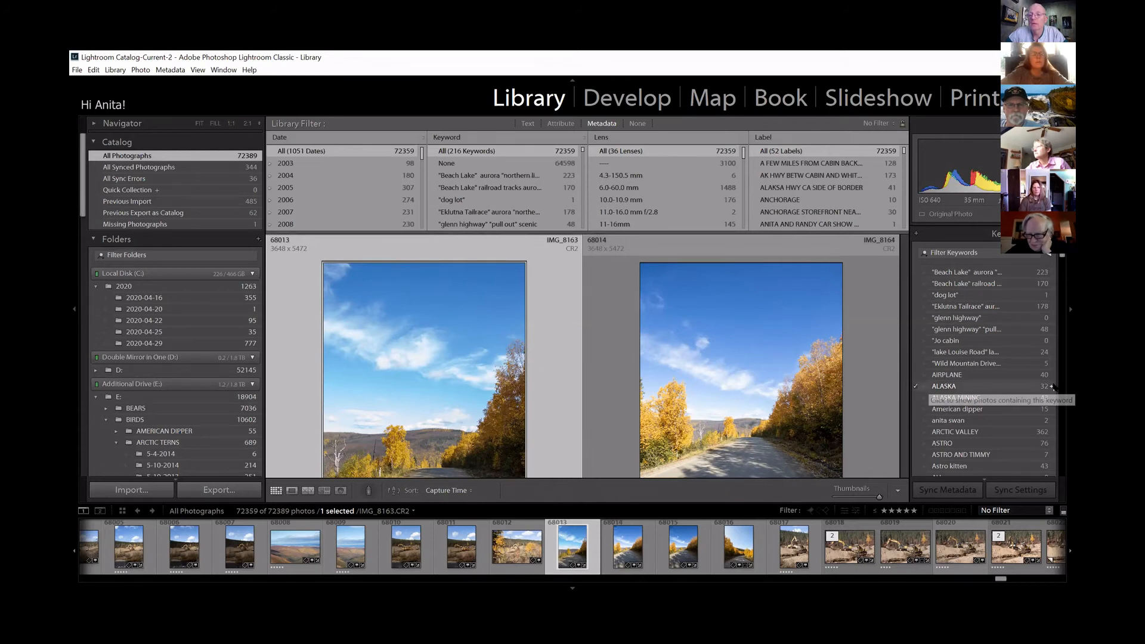
Show the photos tagged ALASKA directly from the keyword list, and restore the display of all keywords.
left_click(1051, 389)
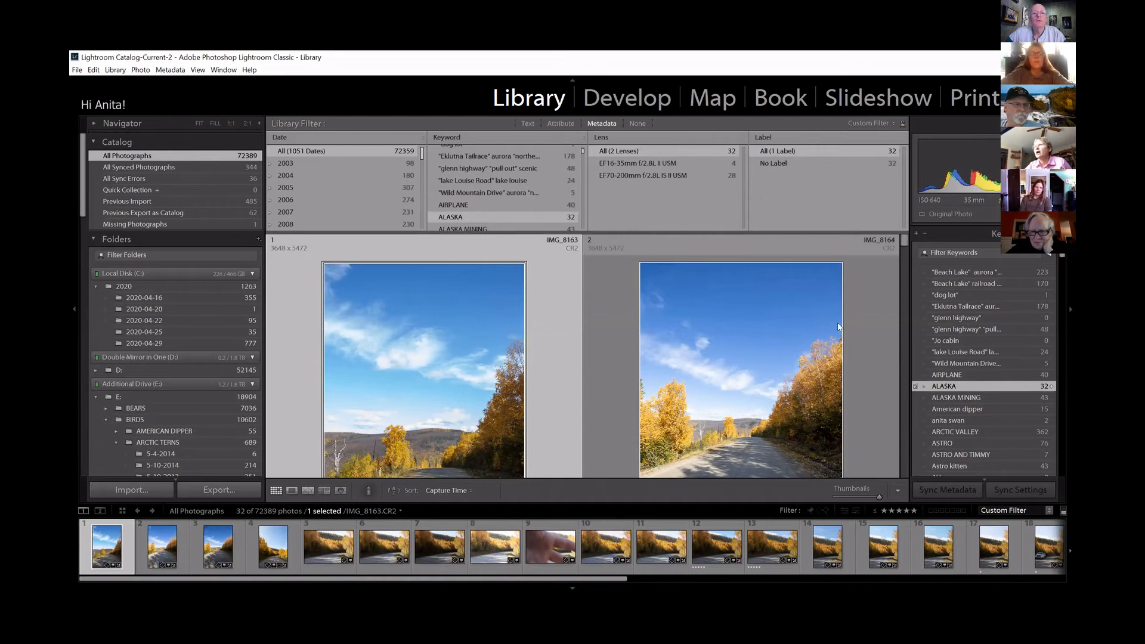
scroll(507, 197, "up", 3)
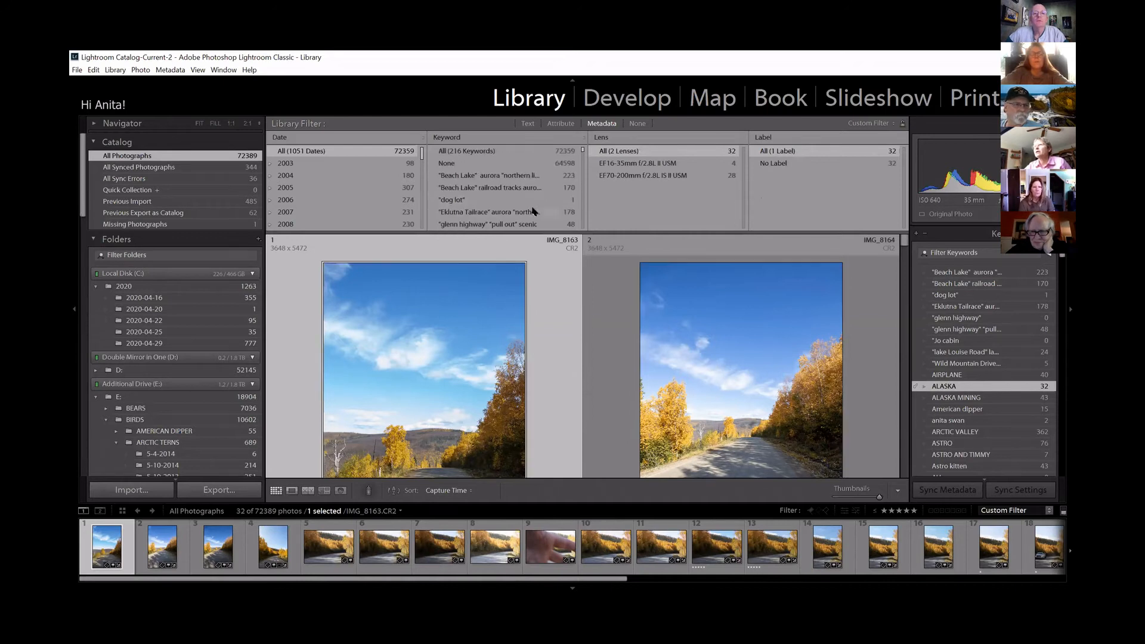
left_click(494, 151)
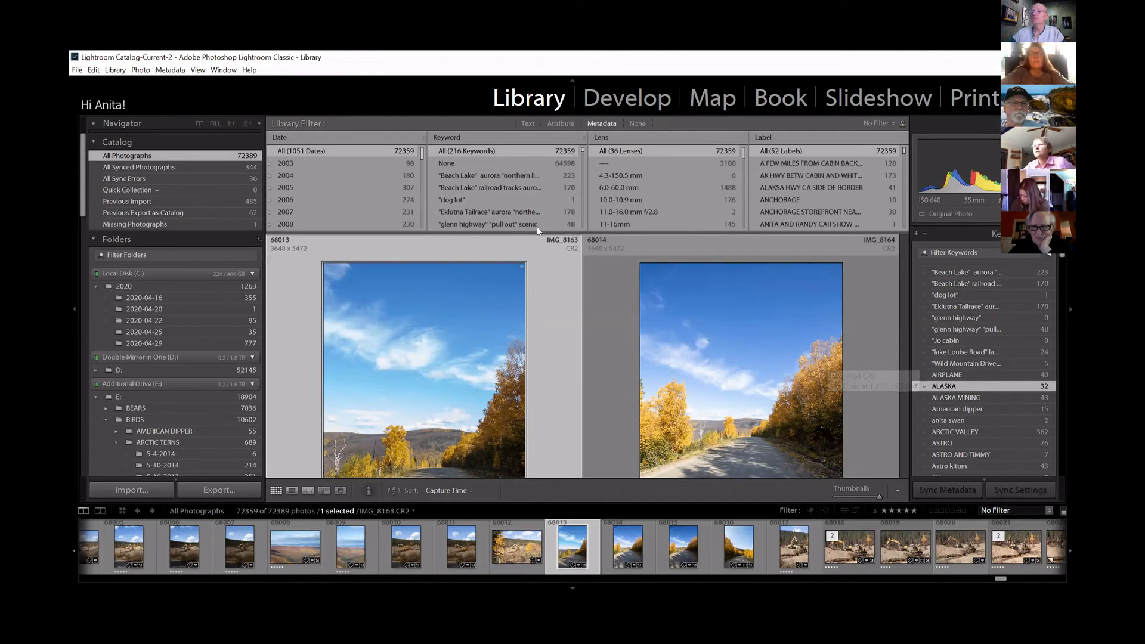
left_click(527, 223)
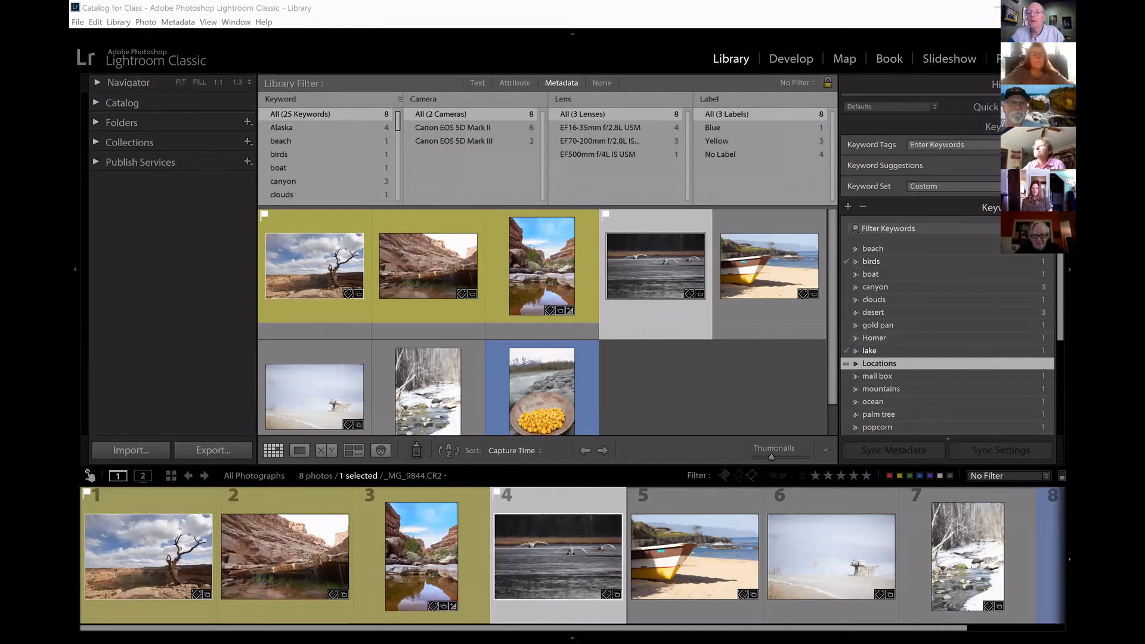
In the Catalog for Class window, collapse the keyword list and expand the Catalog, Folders and Collections sections.
left_click(1046, 208)
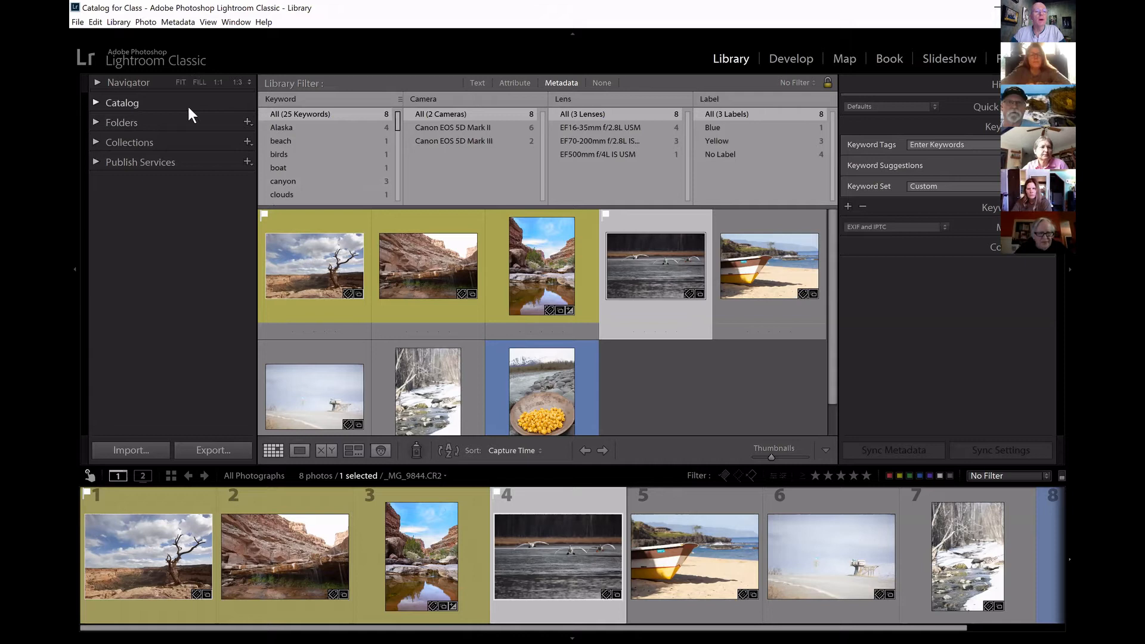
left_click(95, 103)
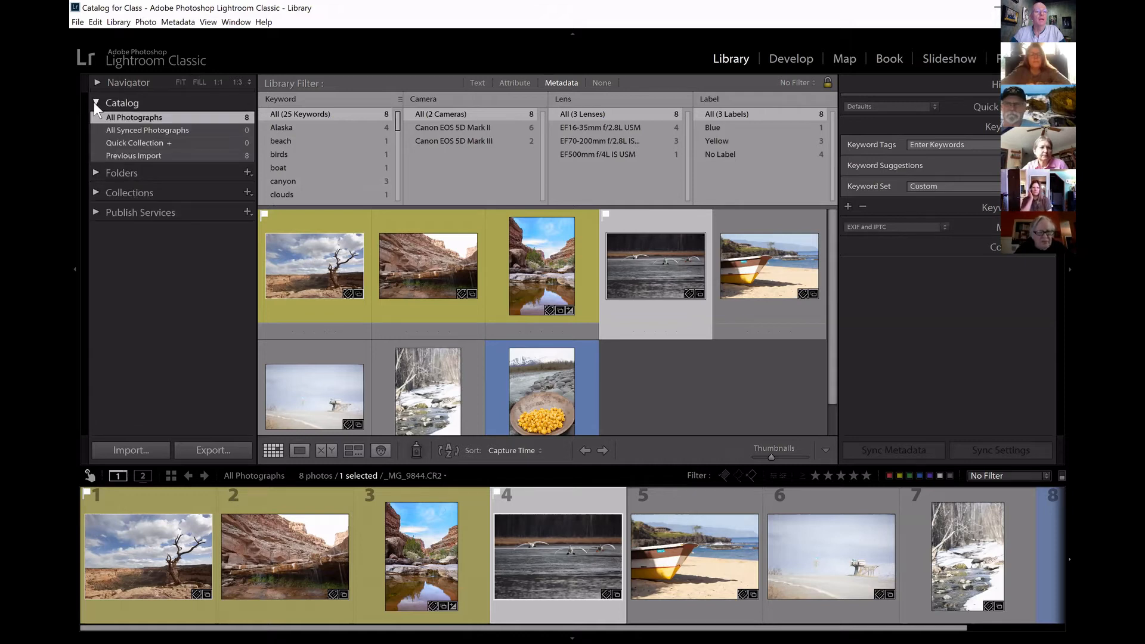
left_click(94, 172)
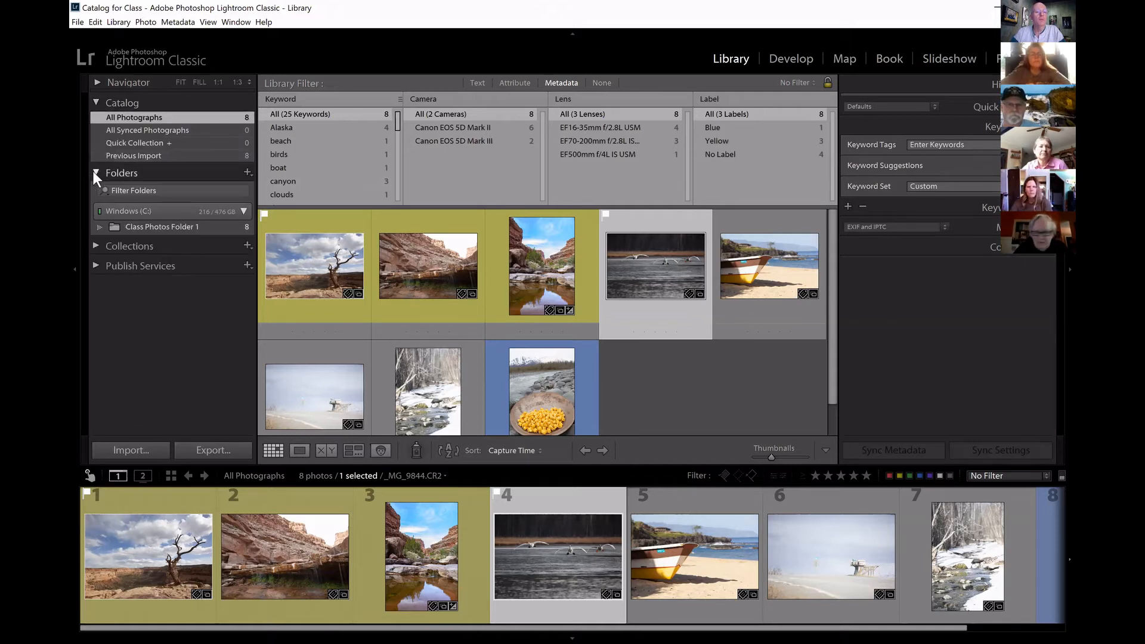
left_click(96, 246)
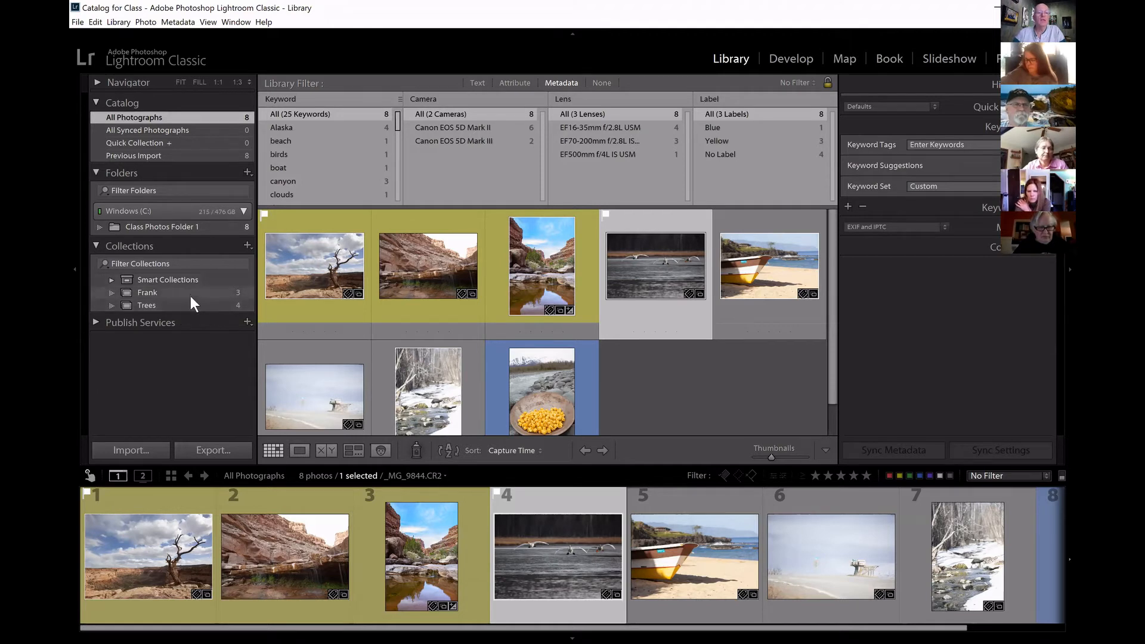
Compare the photos in the two regular collections with those in All Photographs and Class Photos Folder 1, ending on the folder.
left_click(191, 294)
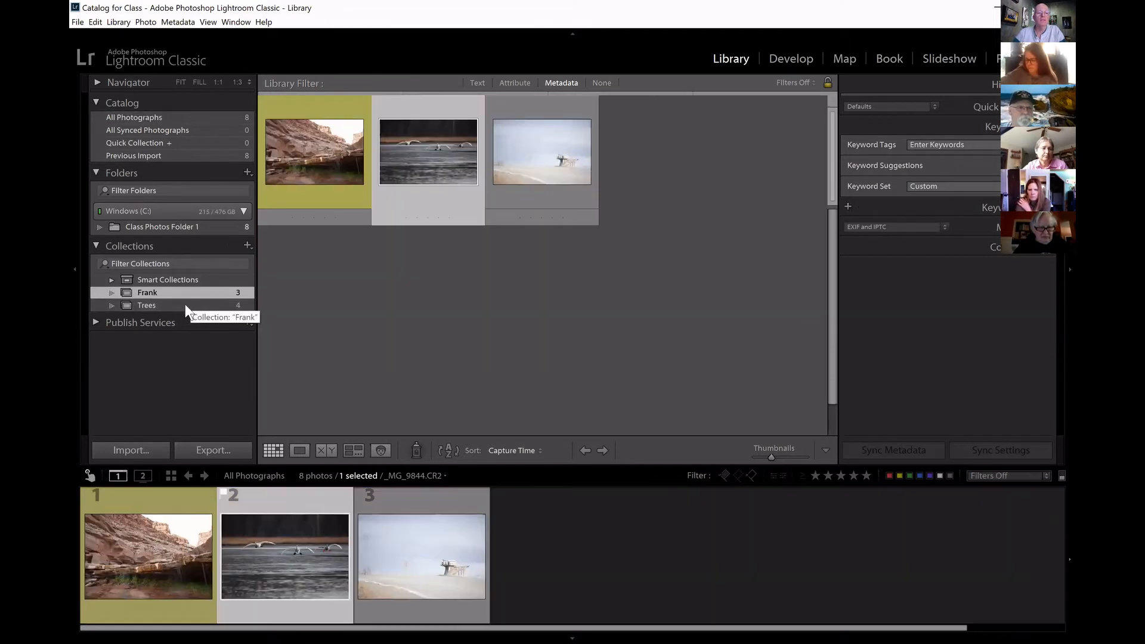
left_click(180, 303)
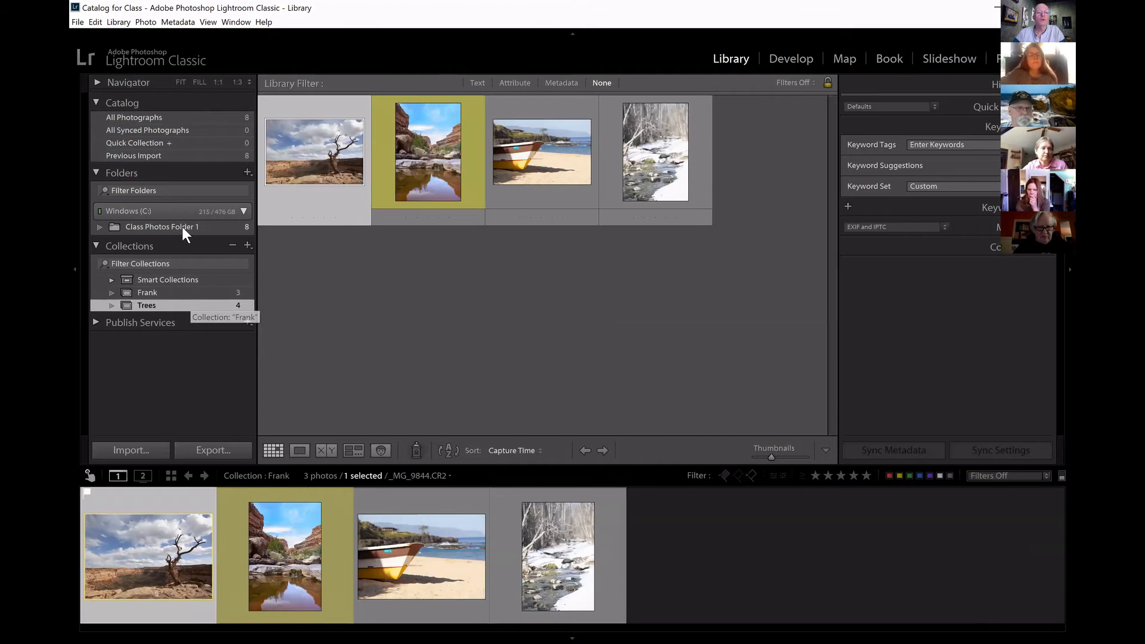
left_click(181, 226)
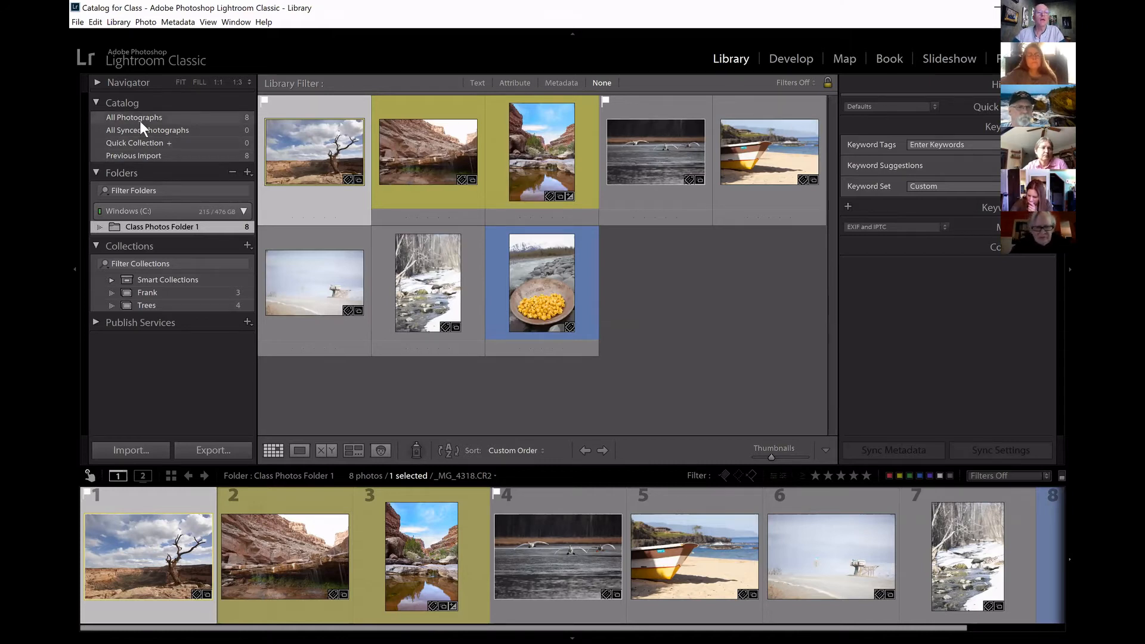
left_click(177, 117)
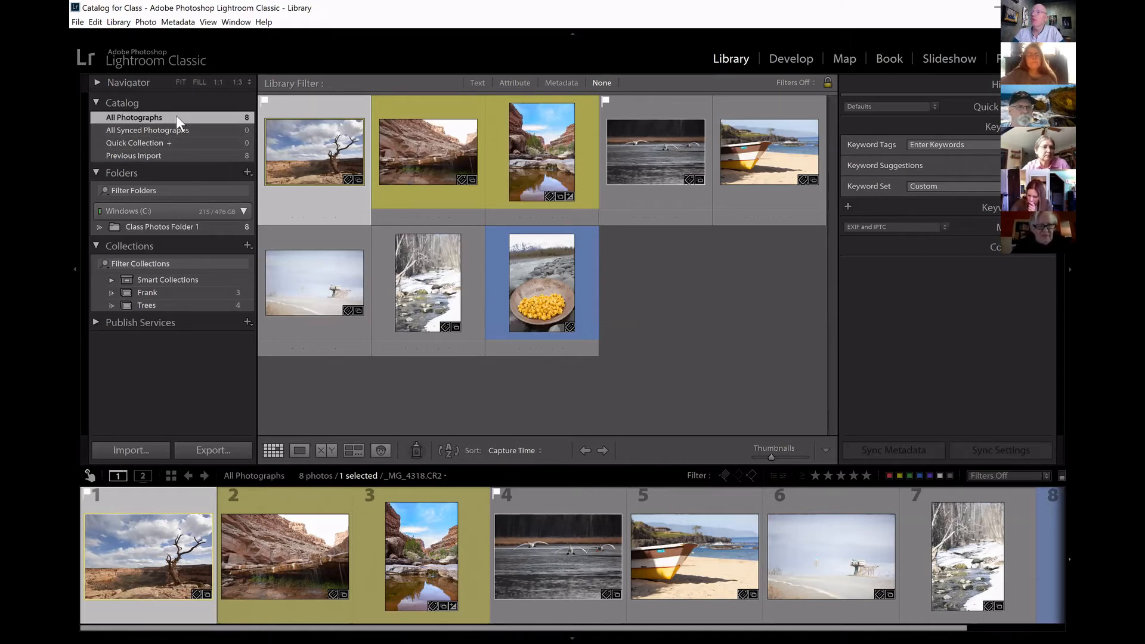
left_click(171, 226)
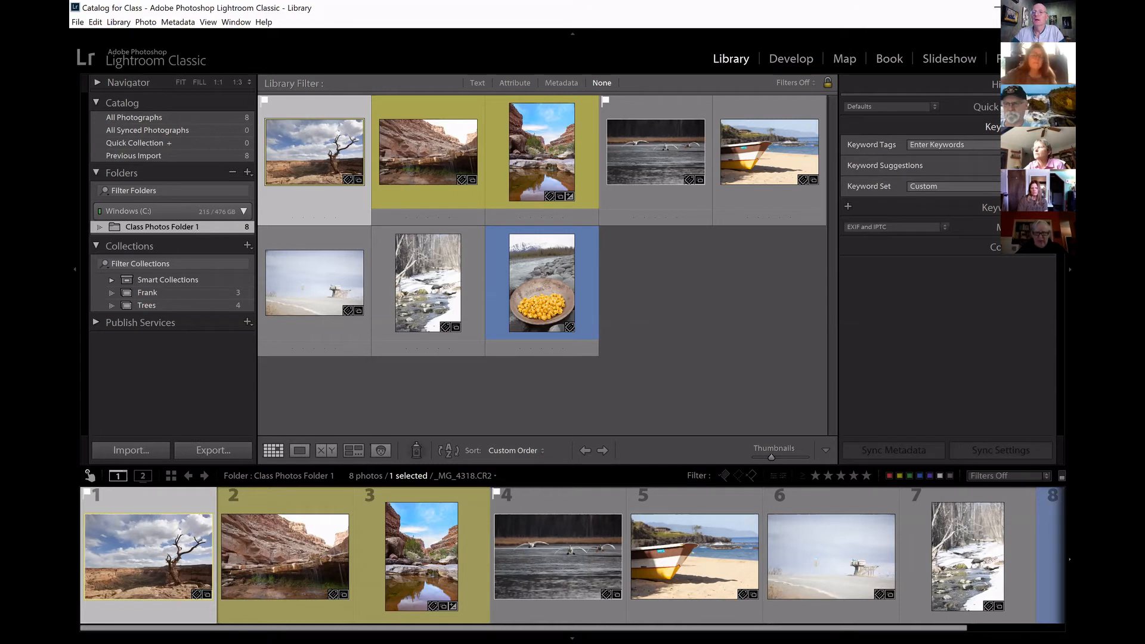
Collapse the Keywording section, and briefly expand the Metadata section to view the selected photo's details.
left_click(1048, 127)
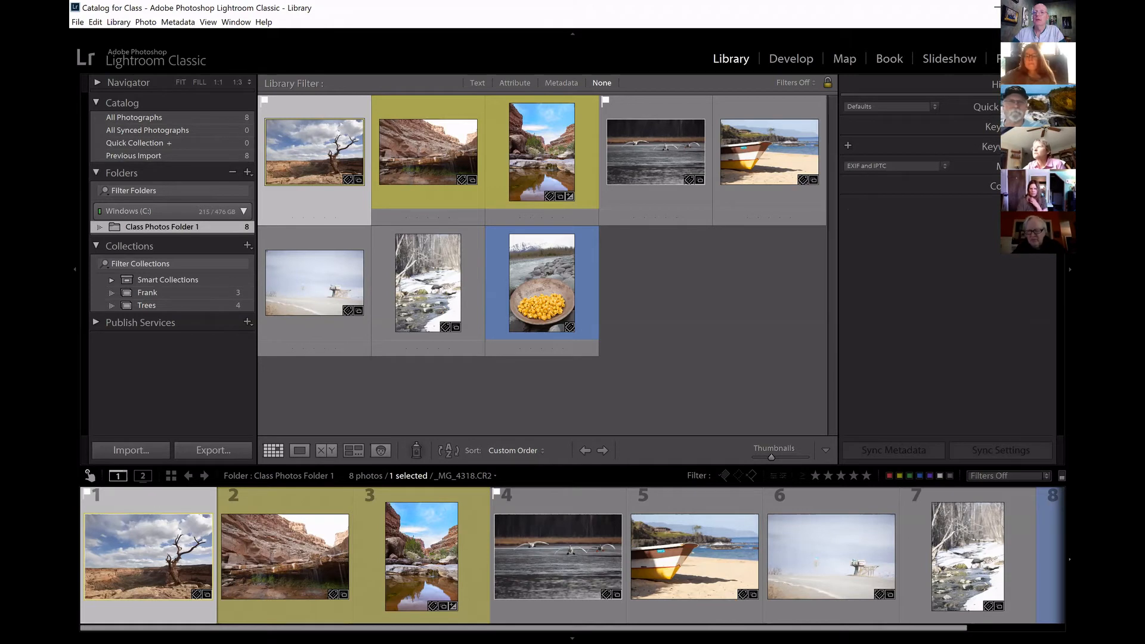
left_click(1013, 166)
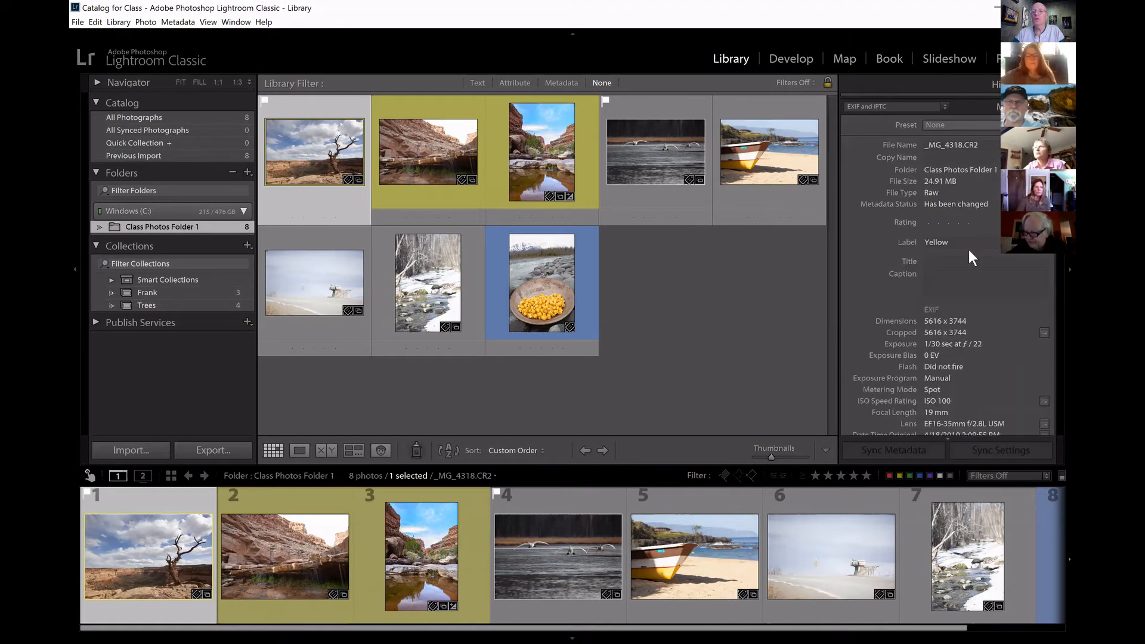
scroll(1014, 245, "up", 1)
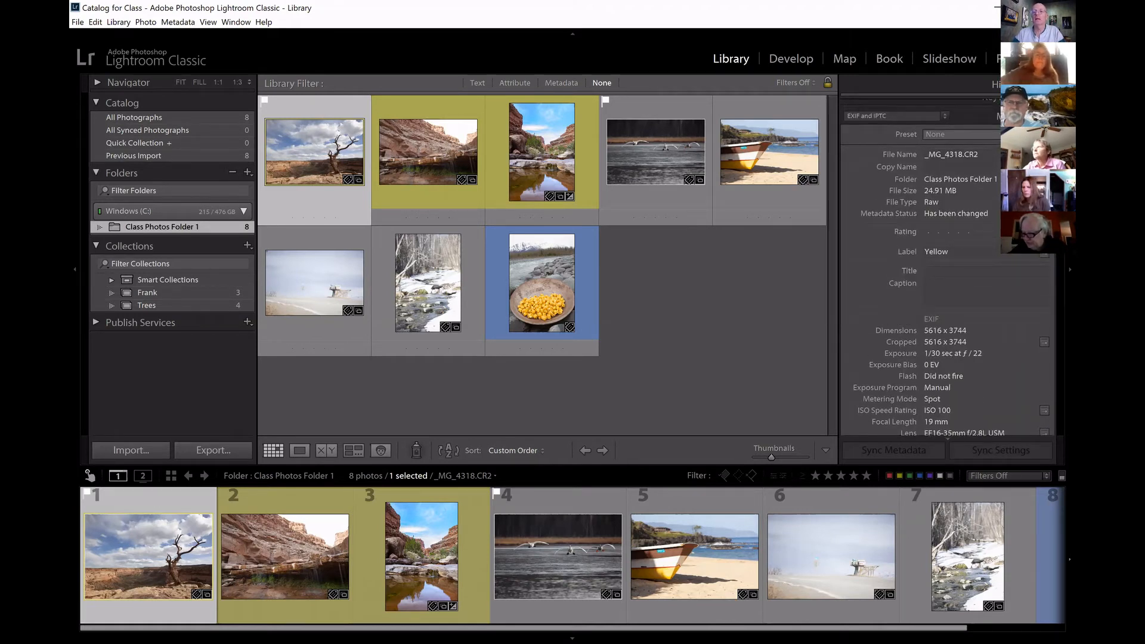
scroll(1013, 239, "up", 3)
left_click(1014, 166)
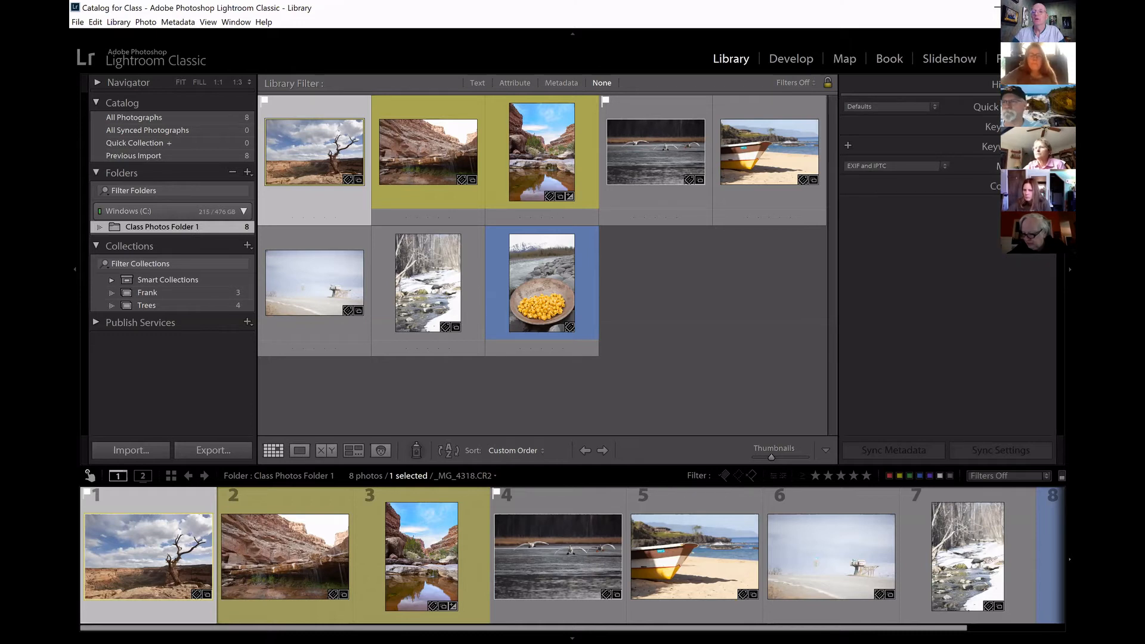
Review the available metadata display sets and keep EXIF and IPTC as the choice.
left_click(945, 166)
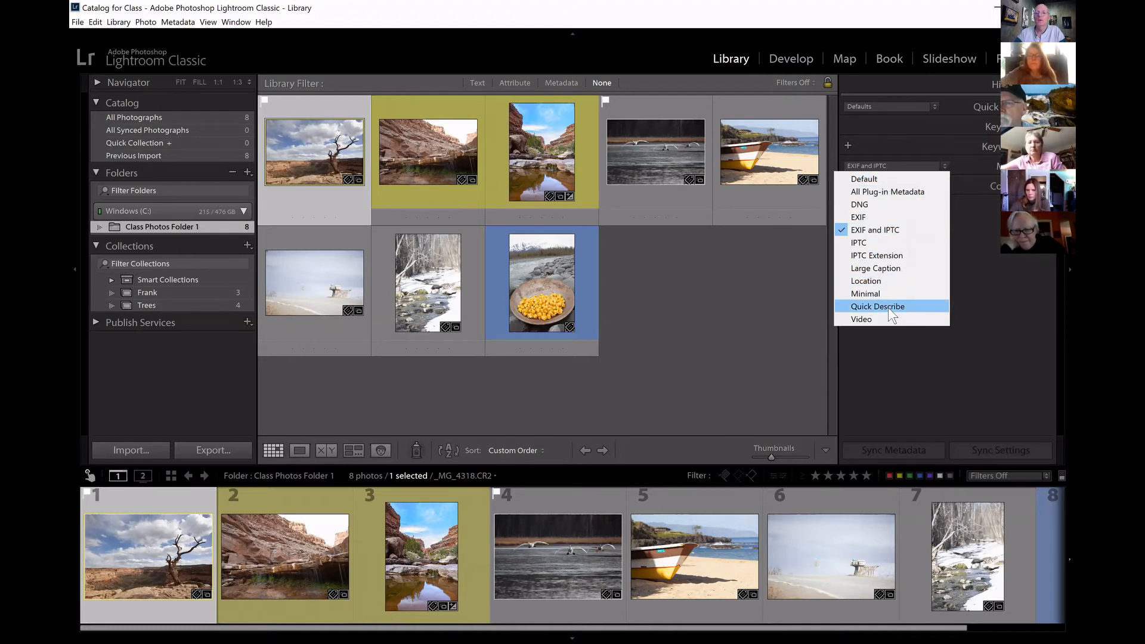
left_click(902, 230)
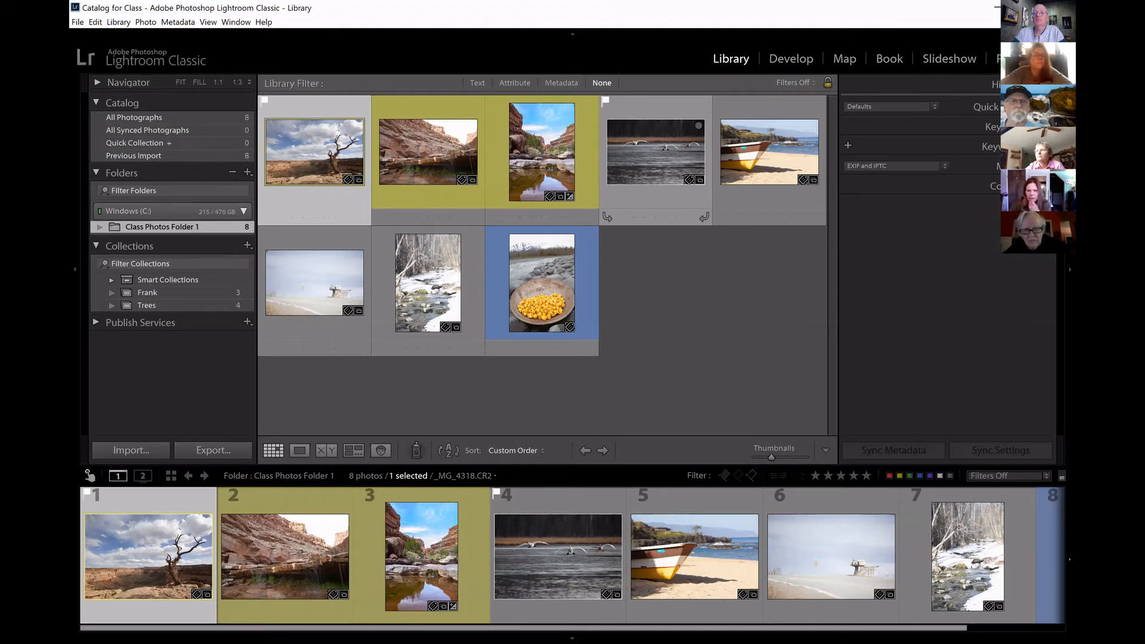
left_click(943, 168)
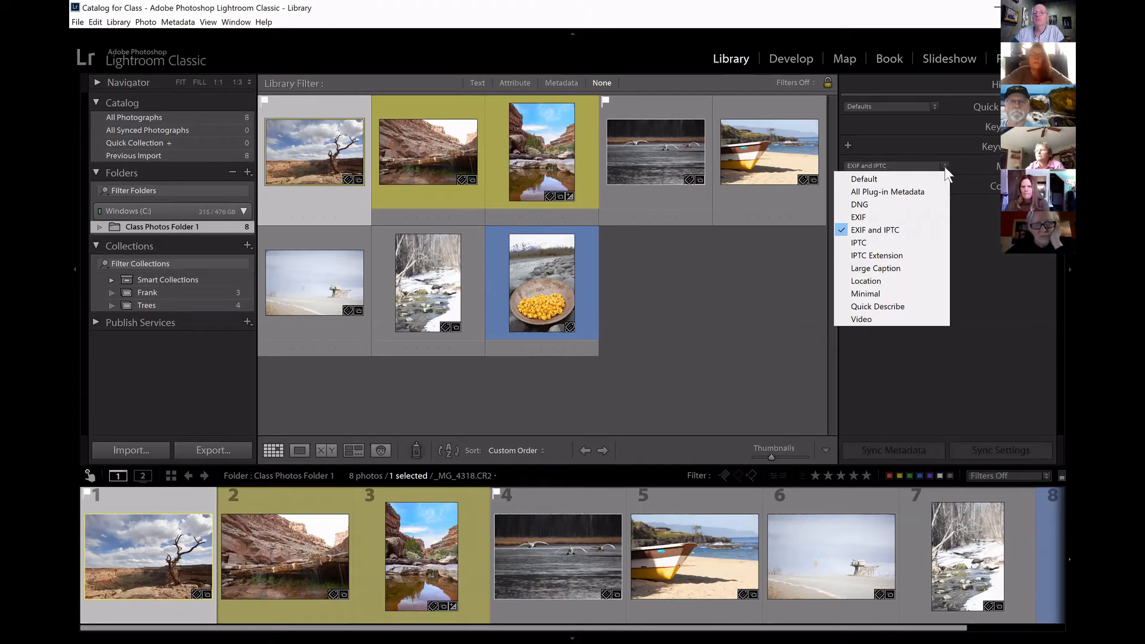
left_click(952, 167)
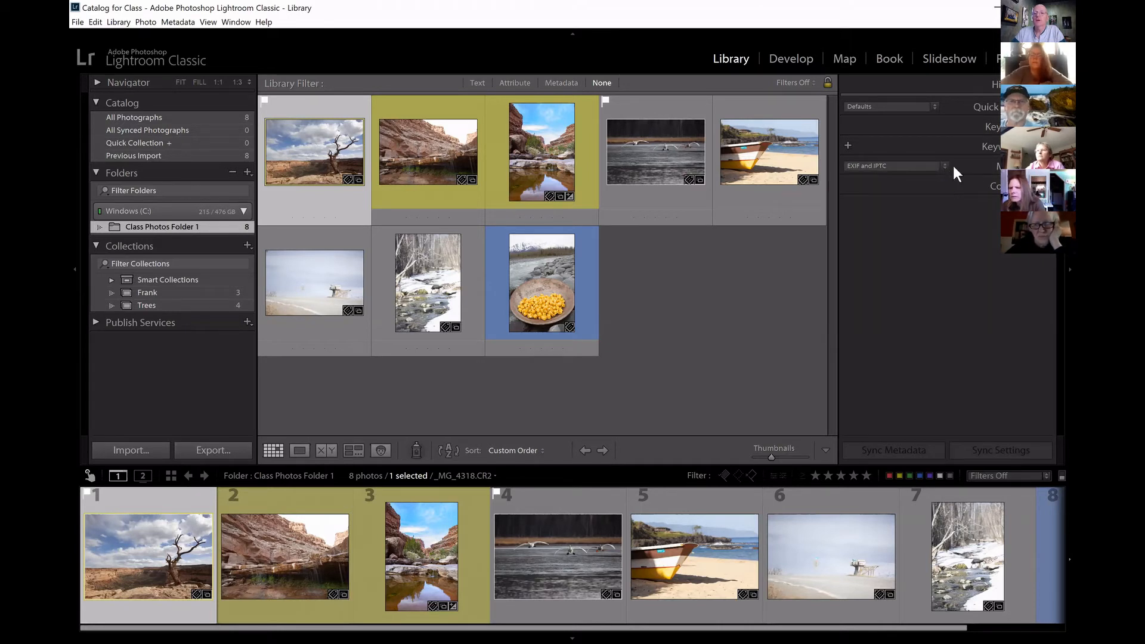
left_click(987, 166)
left_click(987, 107)
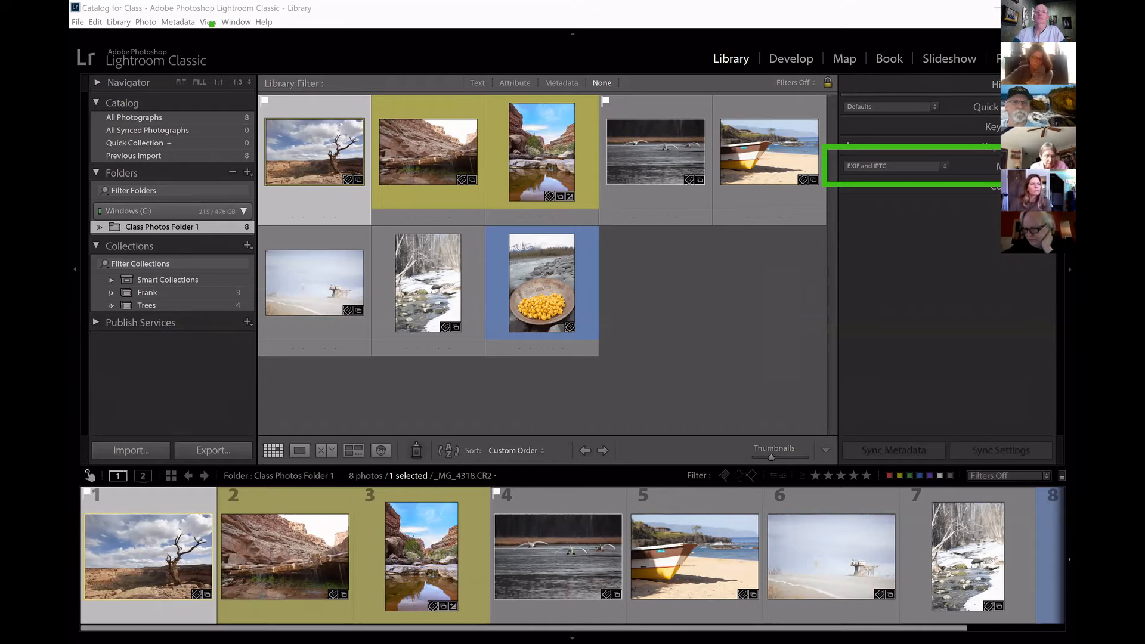
left_click(203, 23)
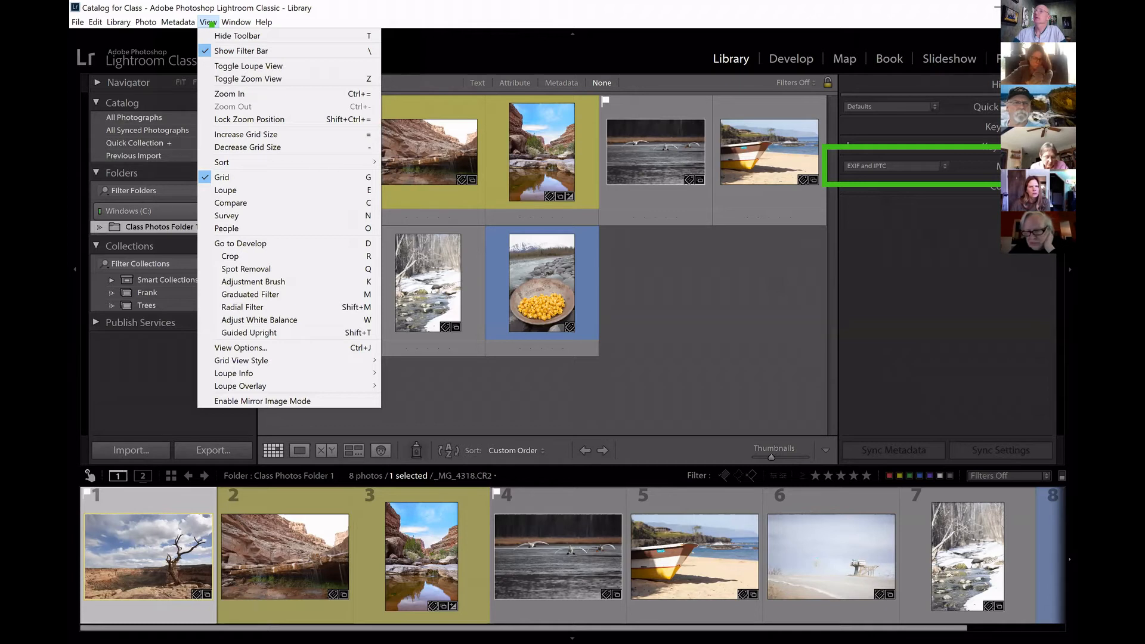
key("Escape")
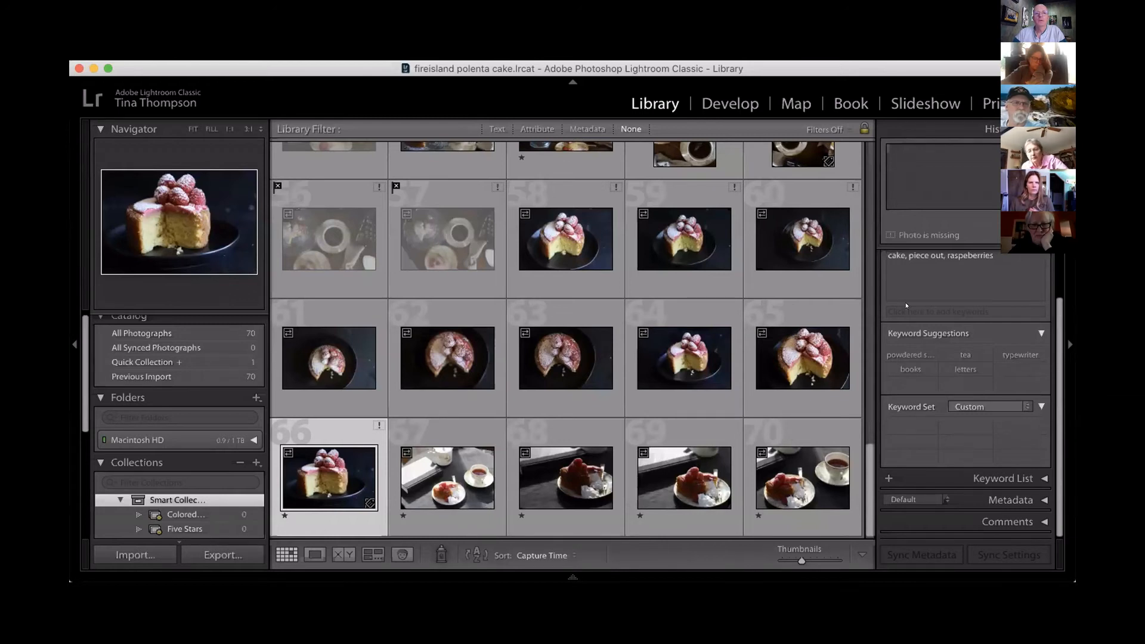
In the fireisland polenta cake catalog, show the metadata filter columns briefly, and turn off and hide the filter bar.
left_click(589, 129)
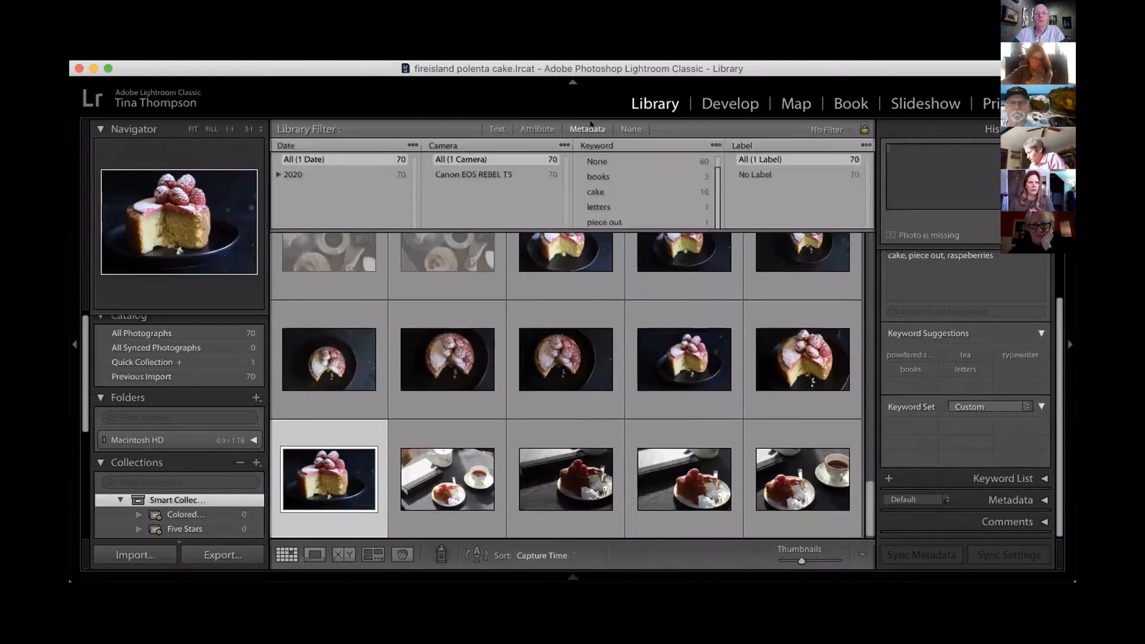
left_click(630, 129)
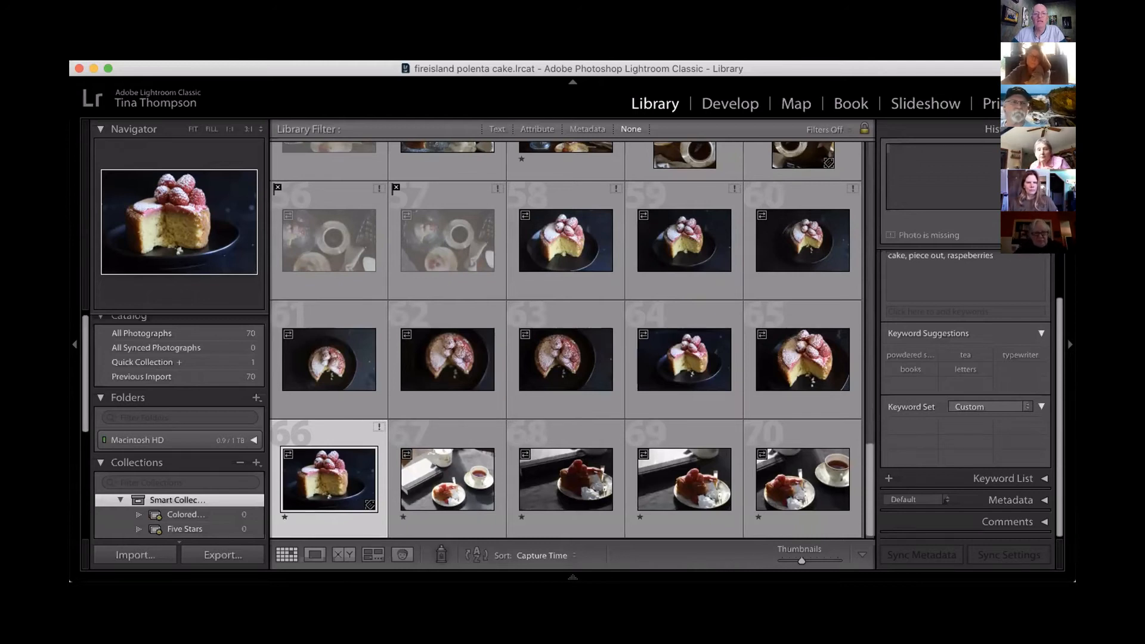
key("backslash")
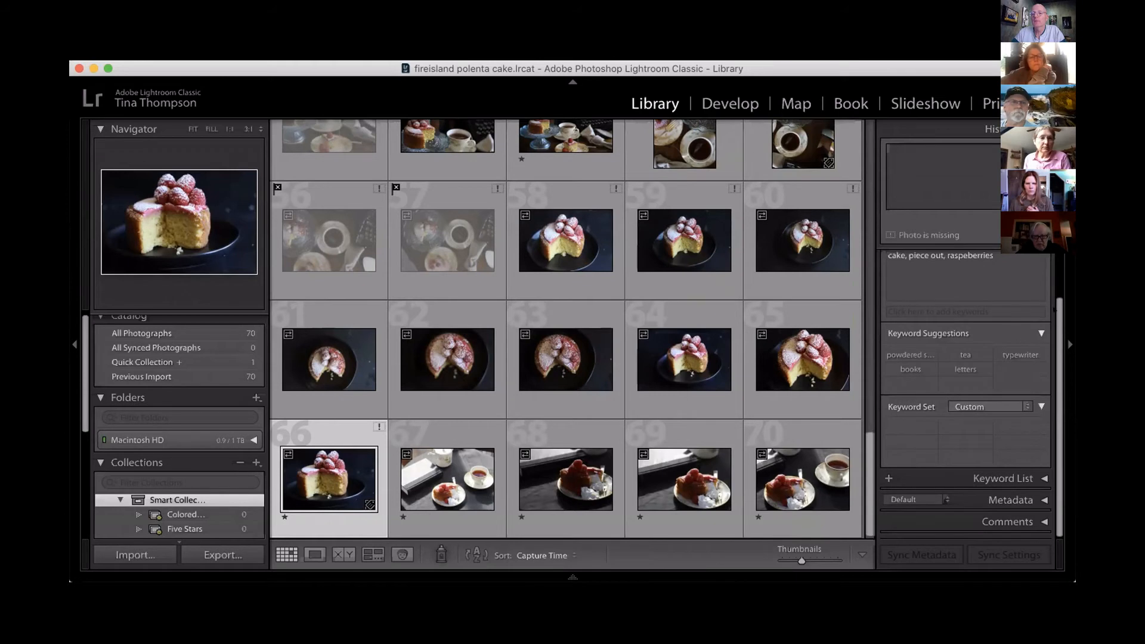
Collapse the Keyword Tags area and the whole Keywording section for the selected cake photo.
scroll(1054, 309, "up", 3)
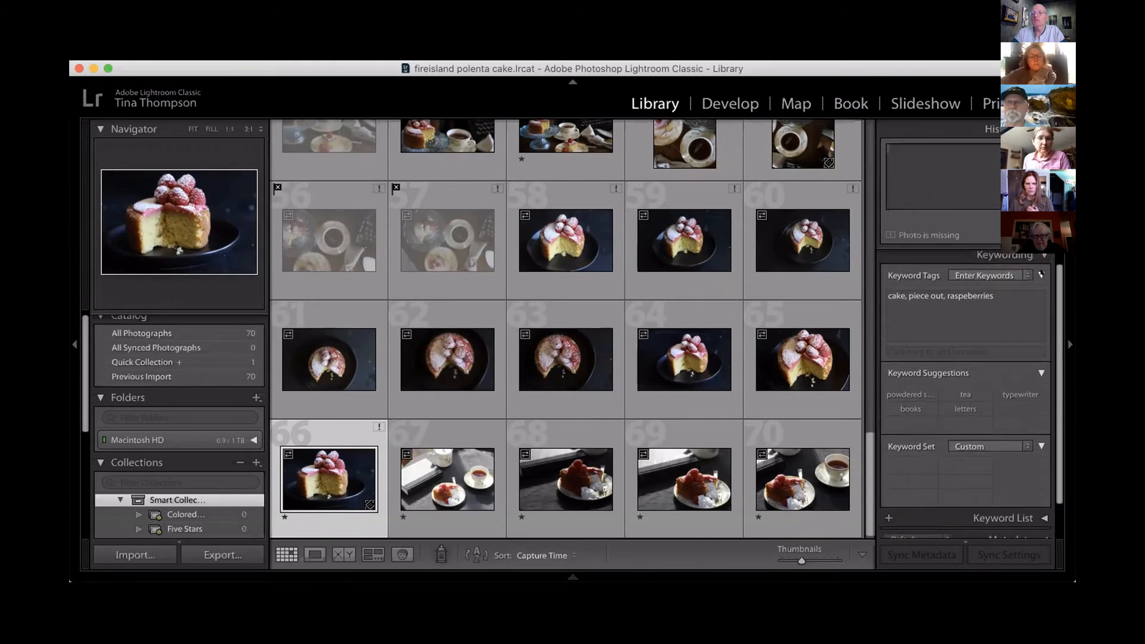
left_click(1042, 275)
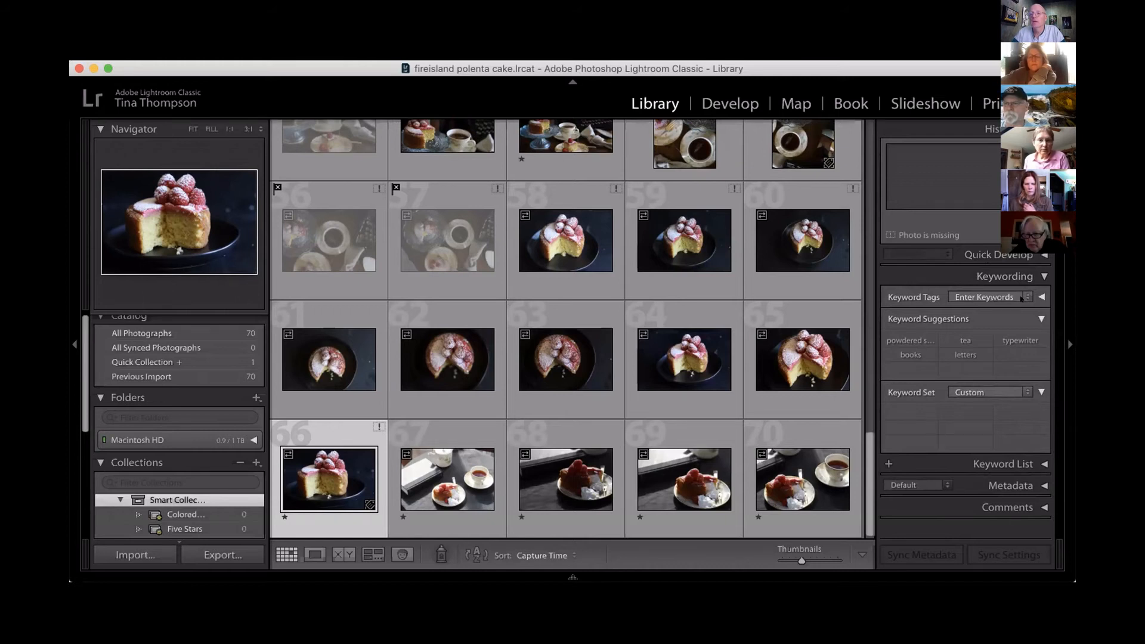
left_click(1044, 276)
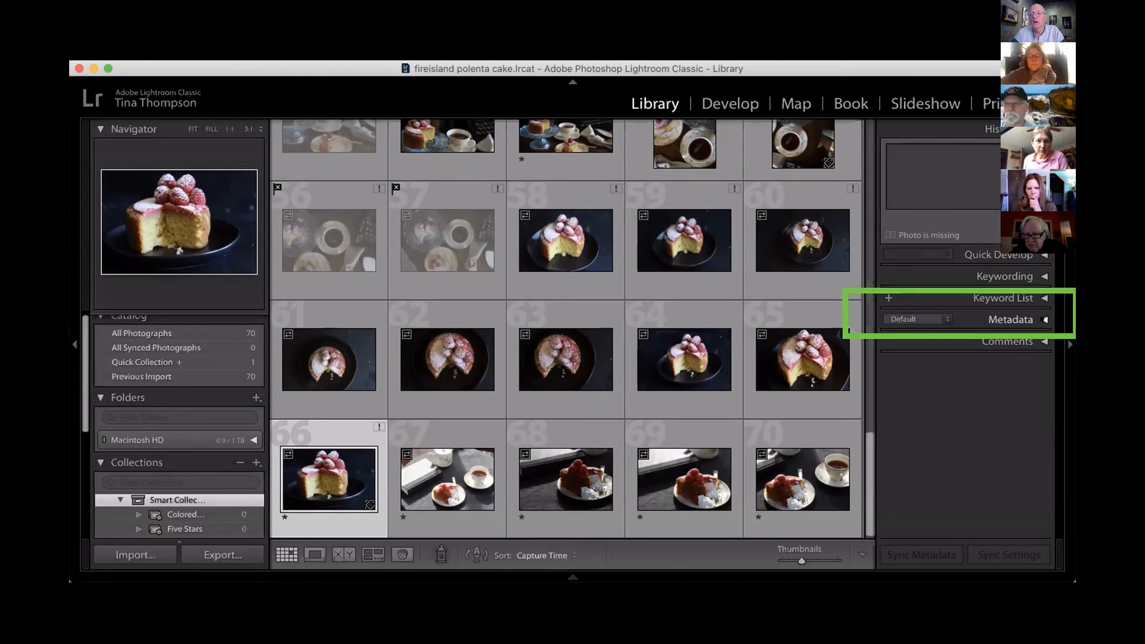
Set the metadata display set to EXIF and IPTC in the fireisland polenta cake catalog.
left_click(940, 319)
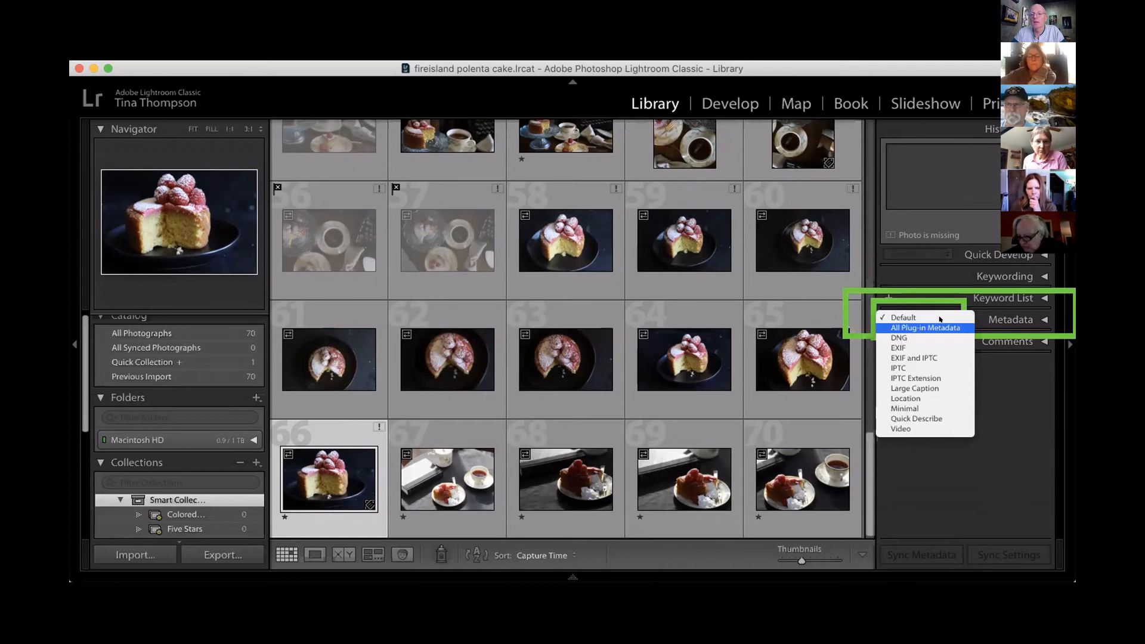
left_click(928, 357)
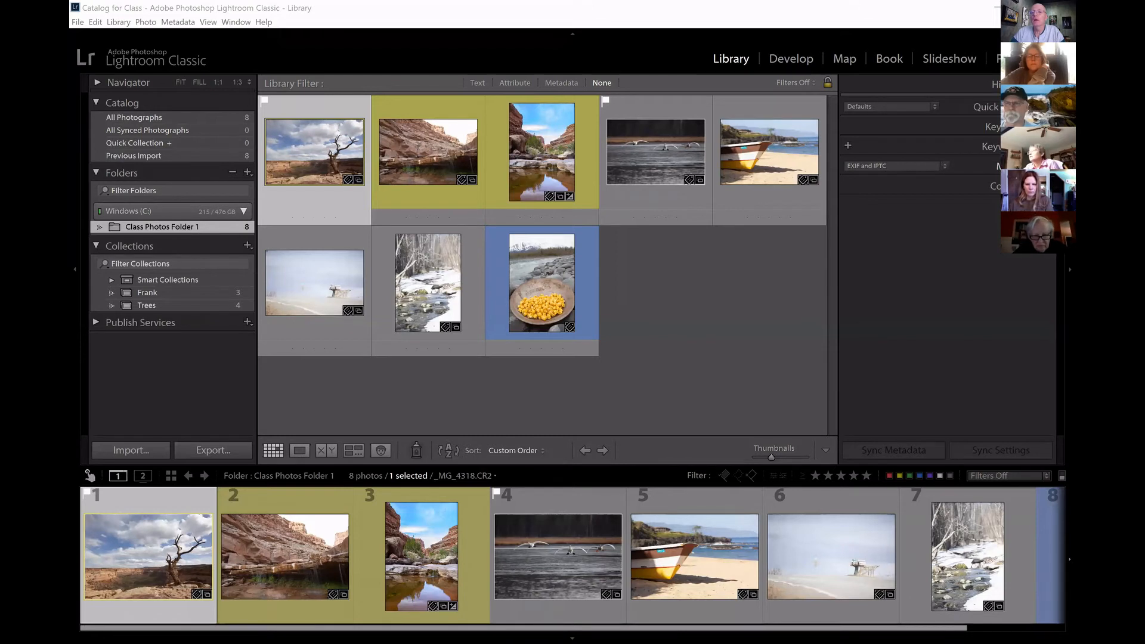
Expand the Metadata section for the bare tree photo _MG_4318.CR2, and examine its EXIF, contact, IPTC and copyright fields.
left_click(1046, 167)
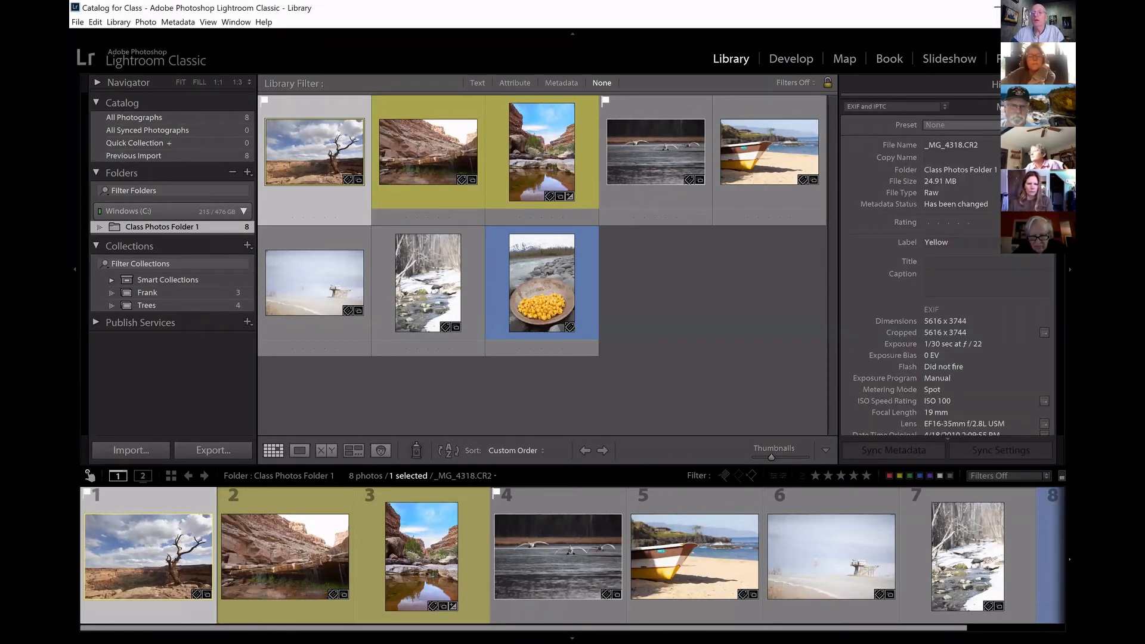
scroll(1037, 239, "up", 1)
scroll(948, 268, "down", 3)
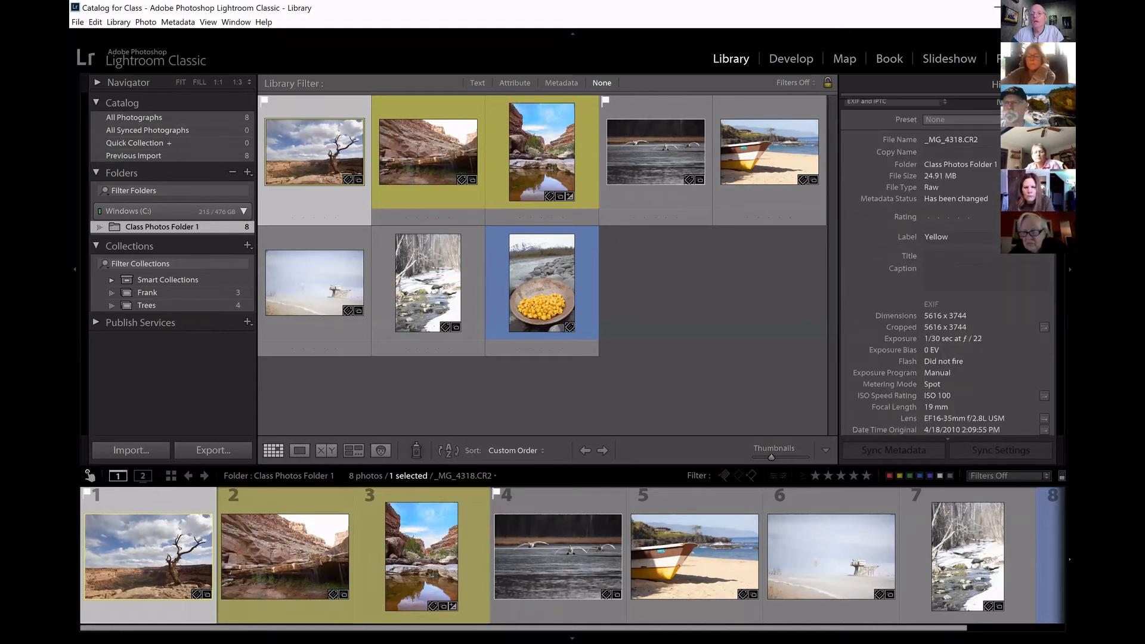
scroll(948, 269, "down", 10)
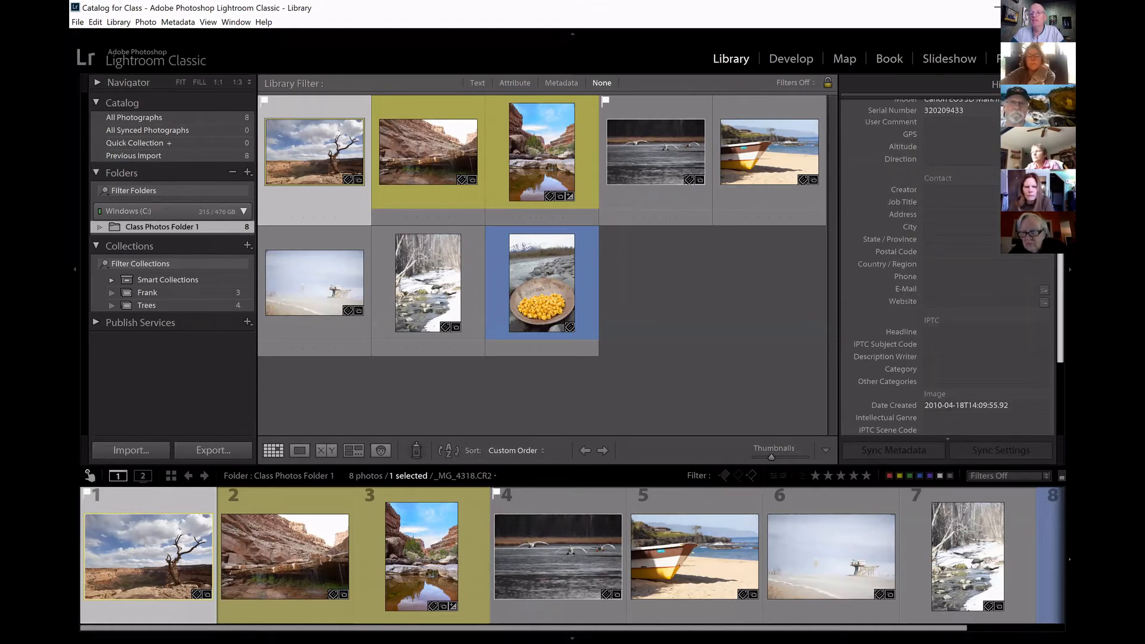
scroll(948, 269, "down", 6)
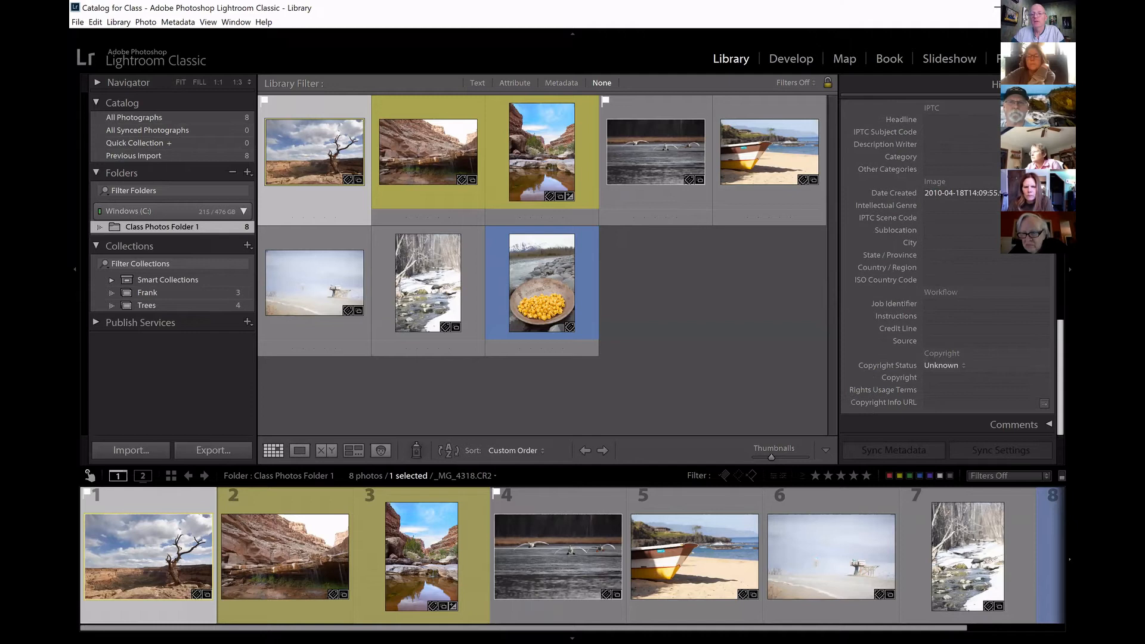
scroll(948, 269, "up", 3)
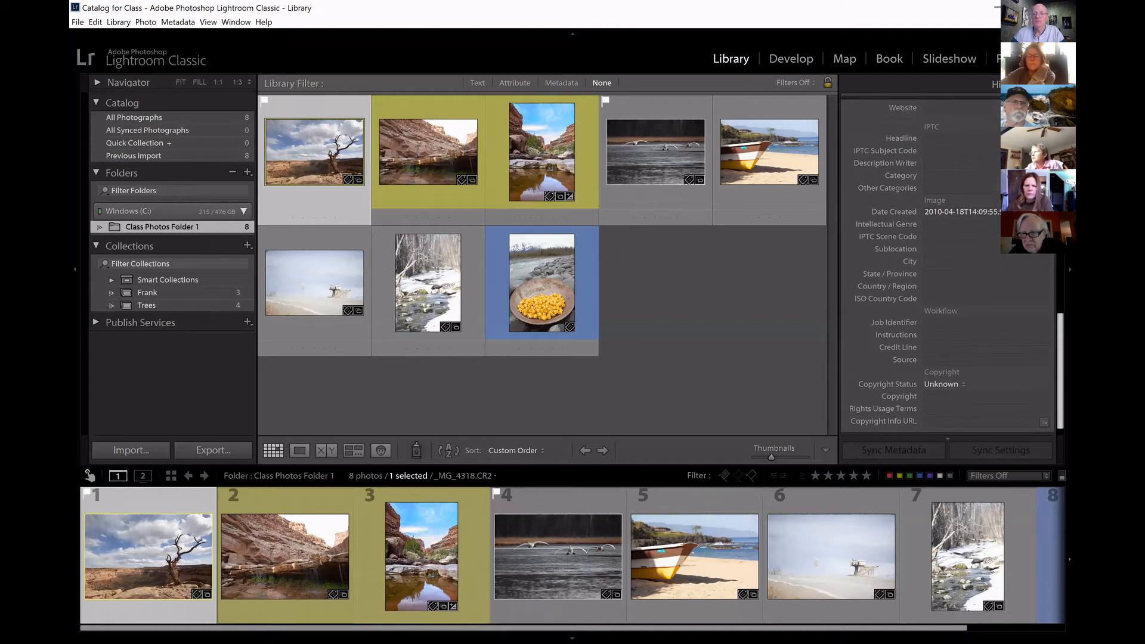
scroll(948, 266, "up", 5)
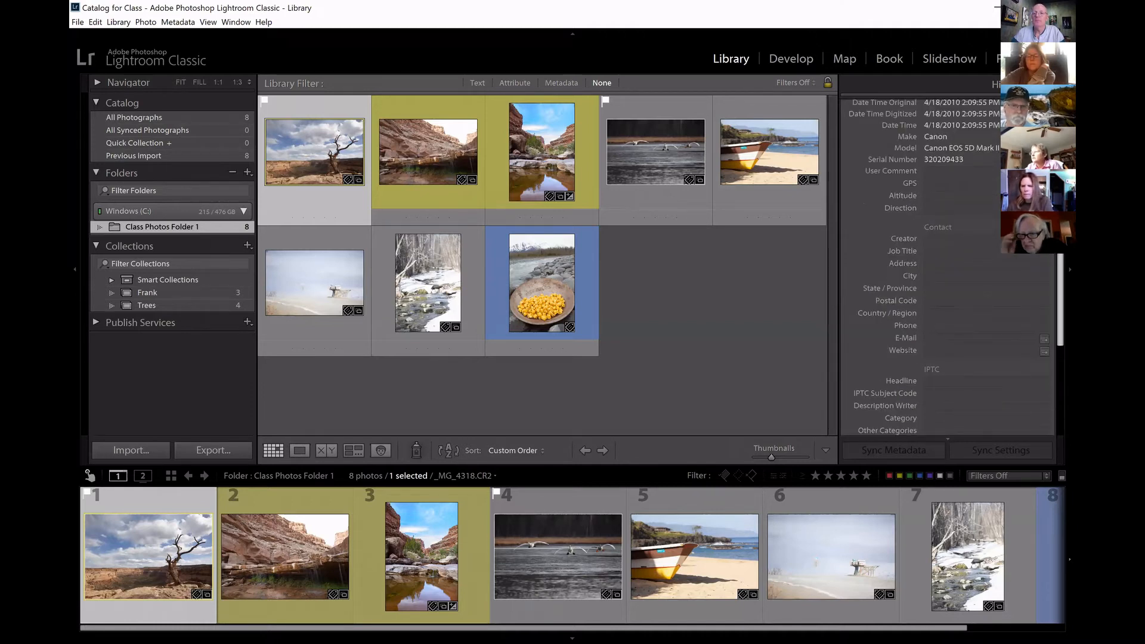
scroll(948, 265, "up", 5)
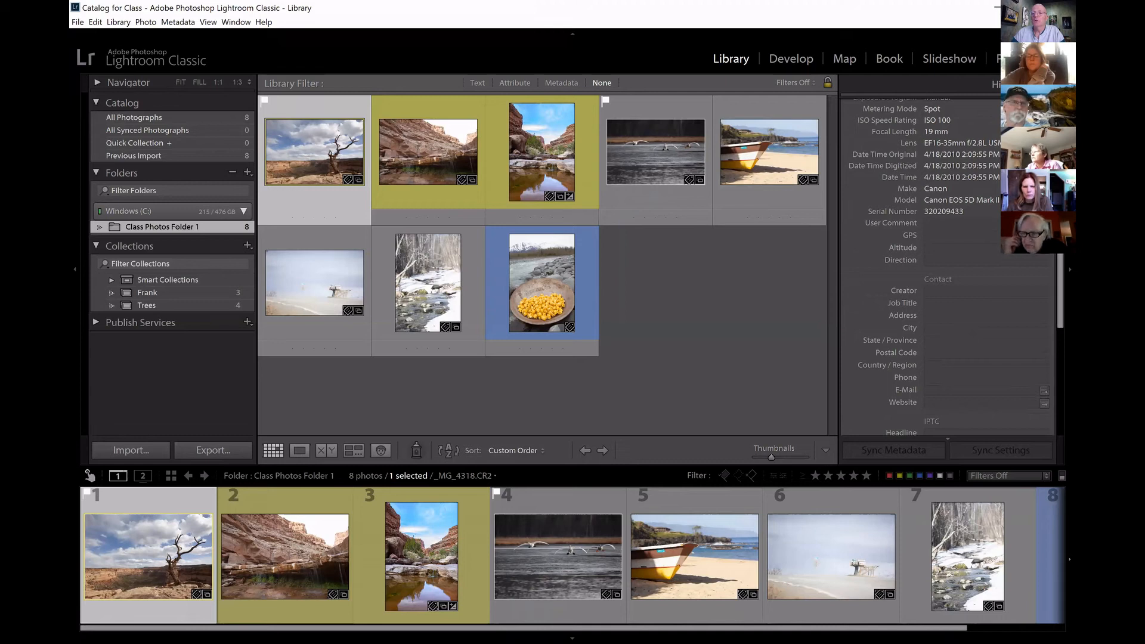
scroll(948, 266, "up", 5)
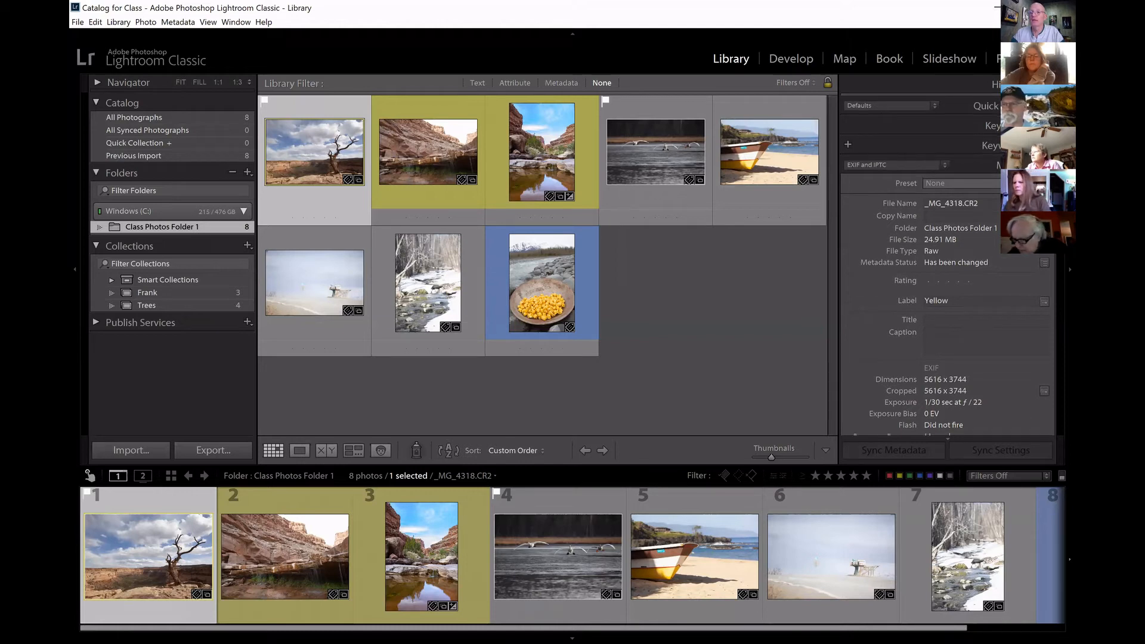
Examine the exposure, lens, camera and GPS fields in the bare tree photo's EXIF metadata.
scroll(948, 265, "down", 2)
scroll(1027, 266, "down", 5)
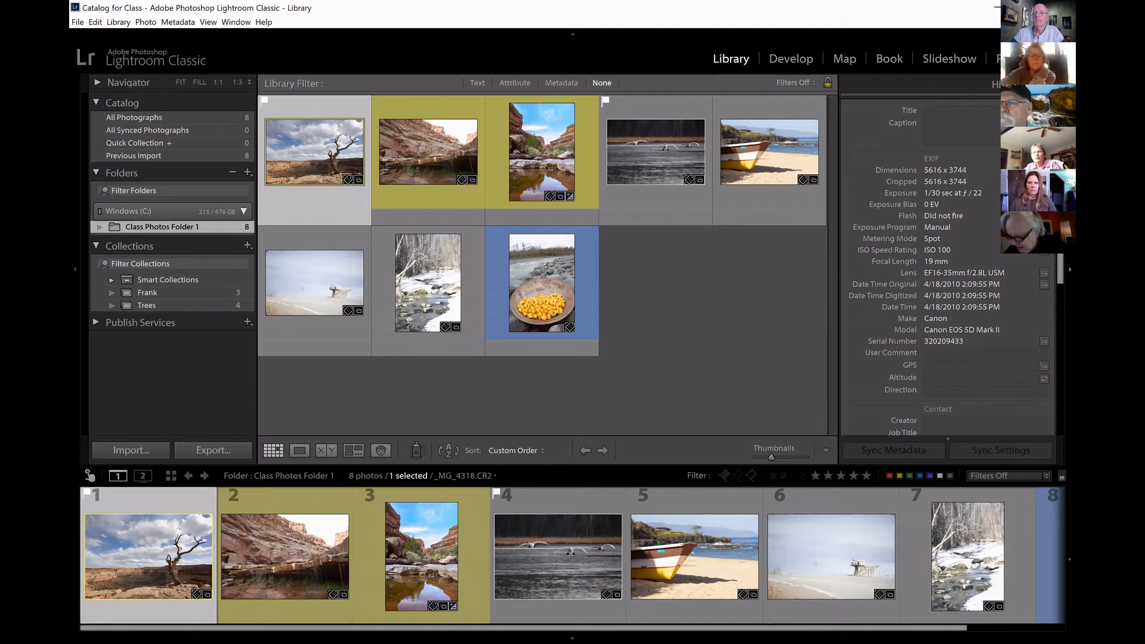
scroll(948, 269, "up", 3)
scroll(948, 268, "up", 2)
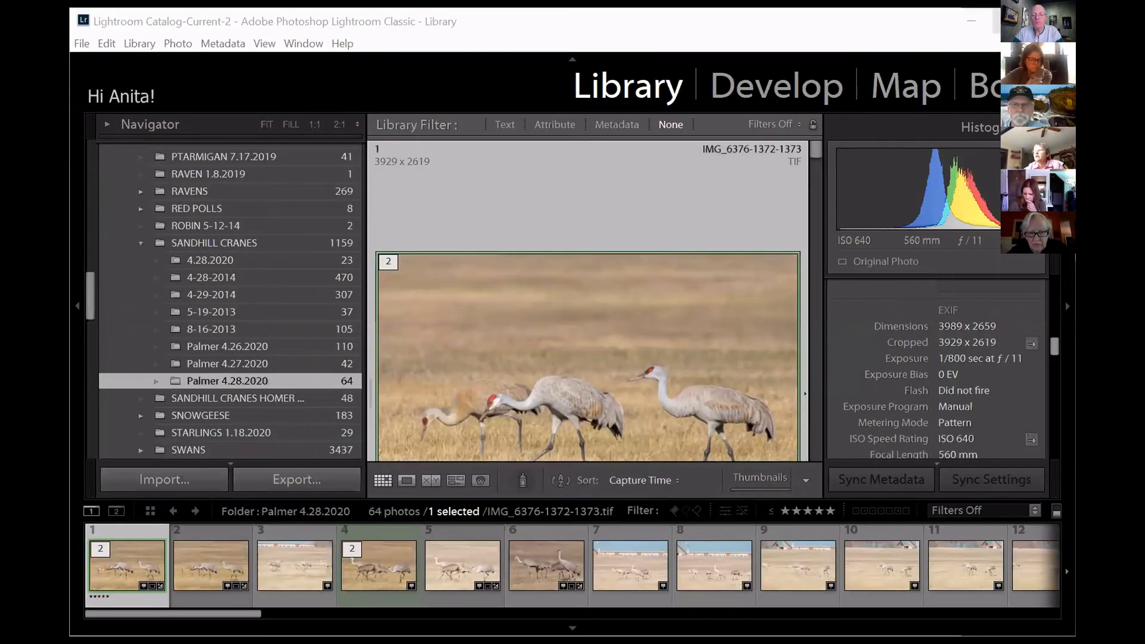
Enlarge the window, show the sandhill crane photo IMG_6376.CR2 in the Map module, and preview the photos pinned at its location.
left_click(1012, 21)
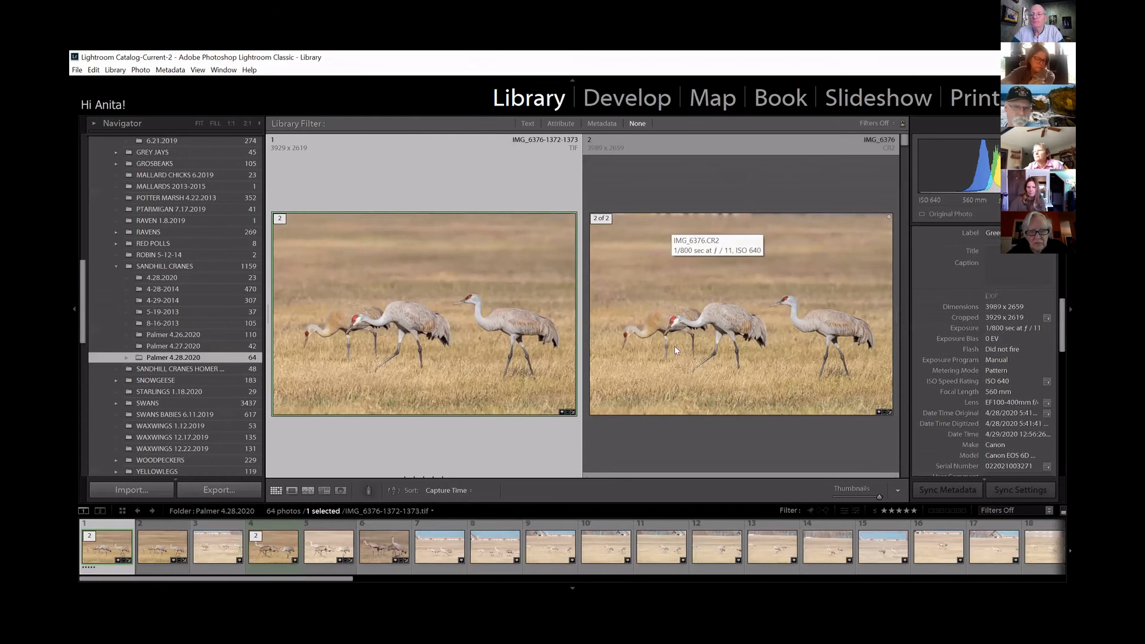
left_click(674, 345)
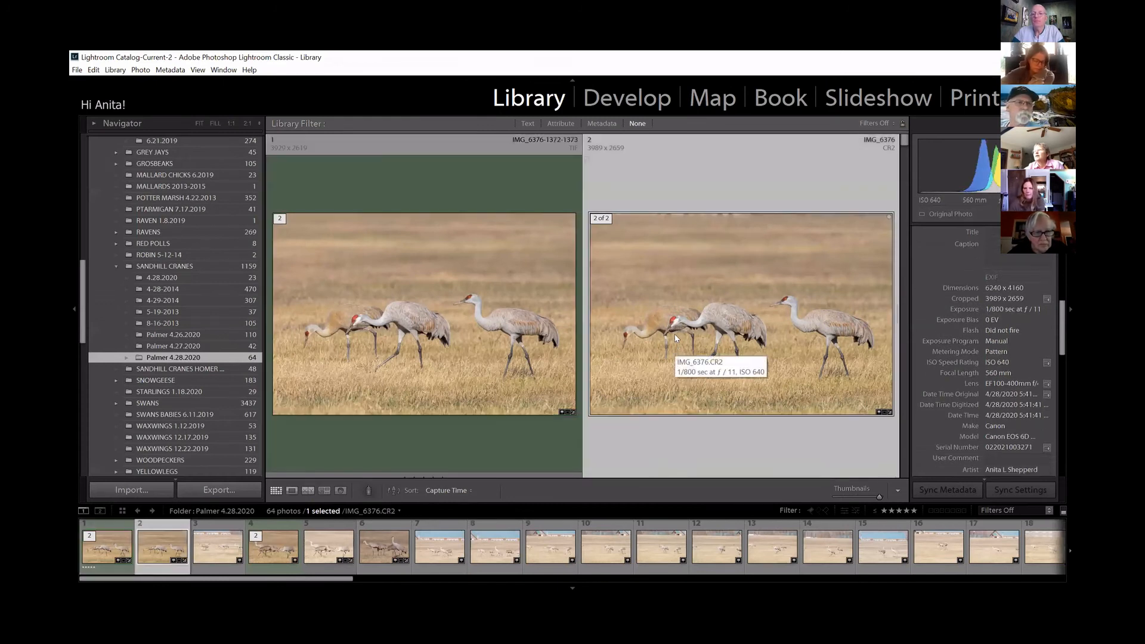
left_click(721, 105)
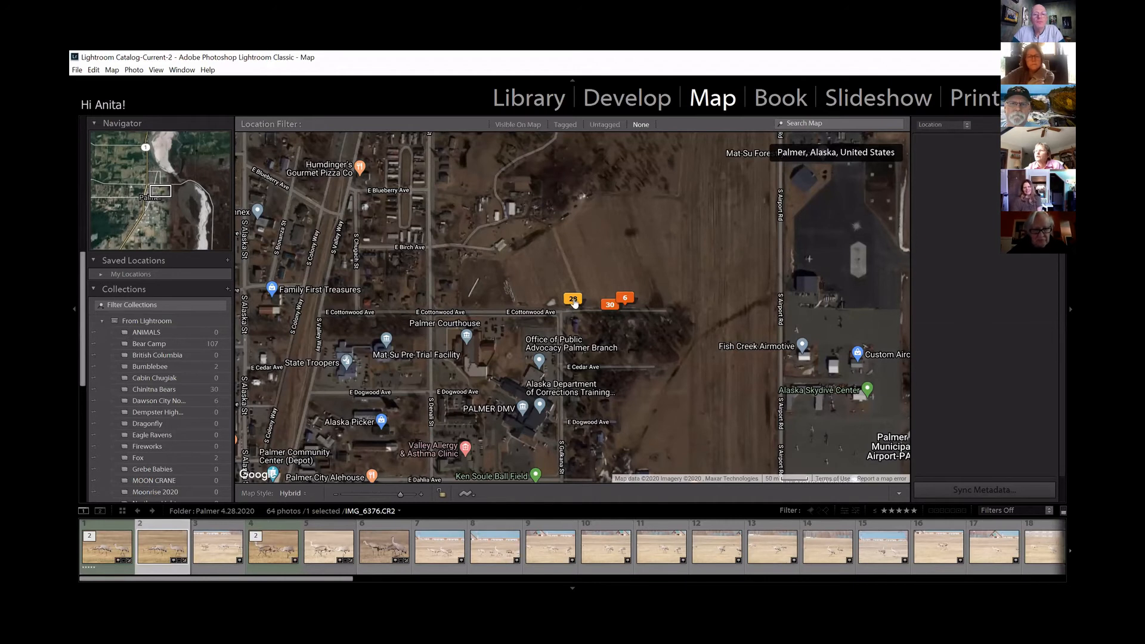
mouse_move(572, 301)
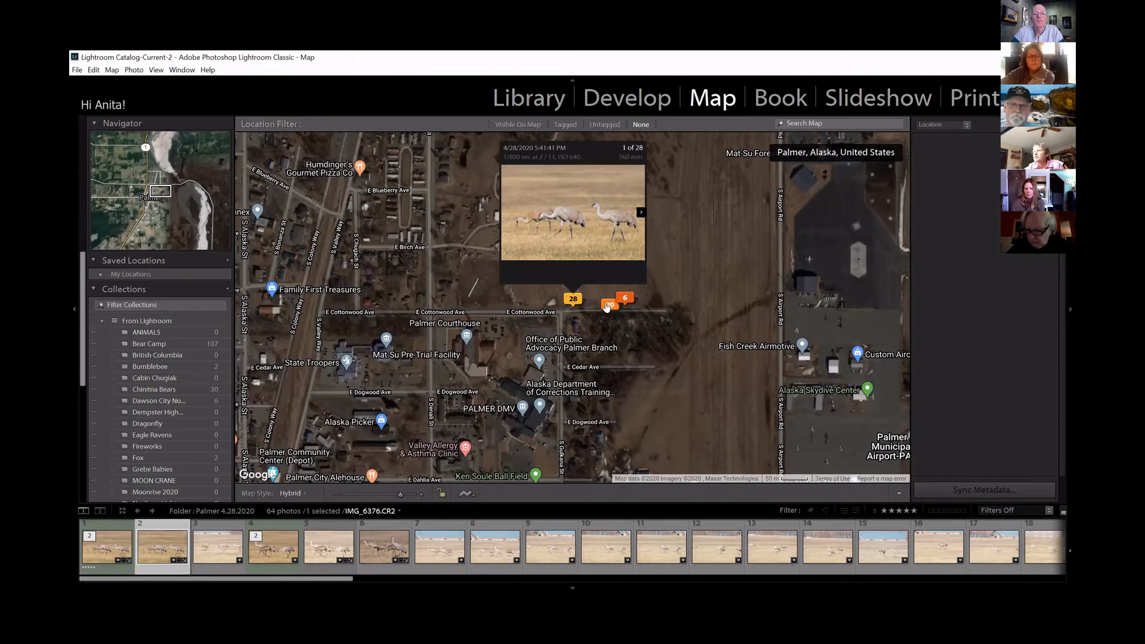
mouse_move(609, 307)
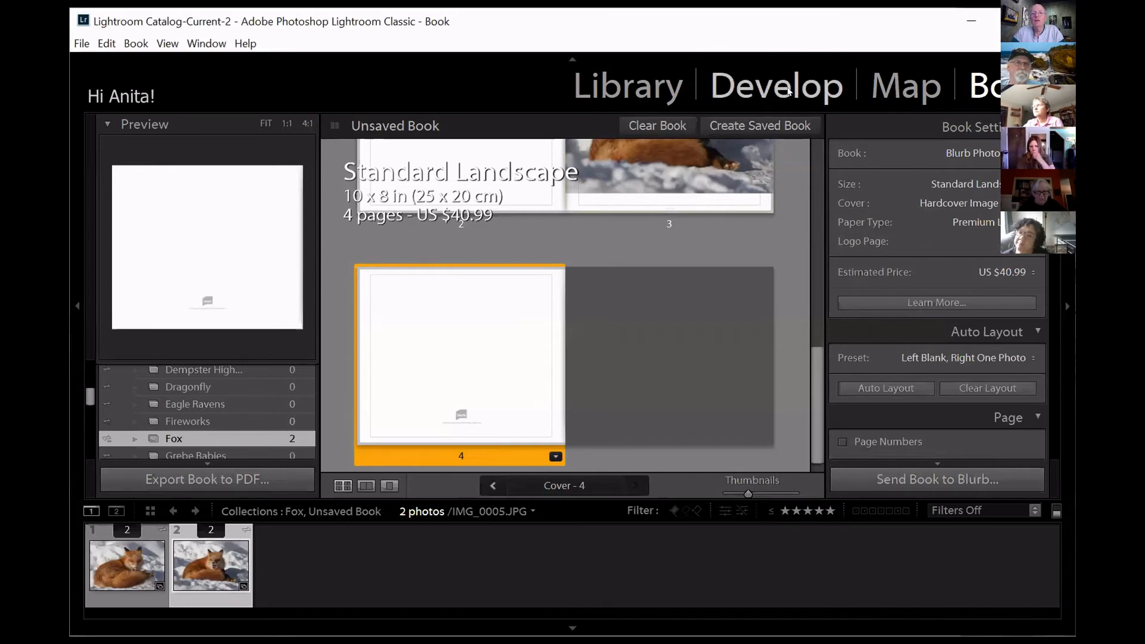
Check the selected fox photo IMG_0005.JPG on the map, and examine its GPS, contact and IPTC metadata in the Library.
left_click(918, 96)
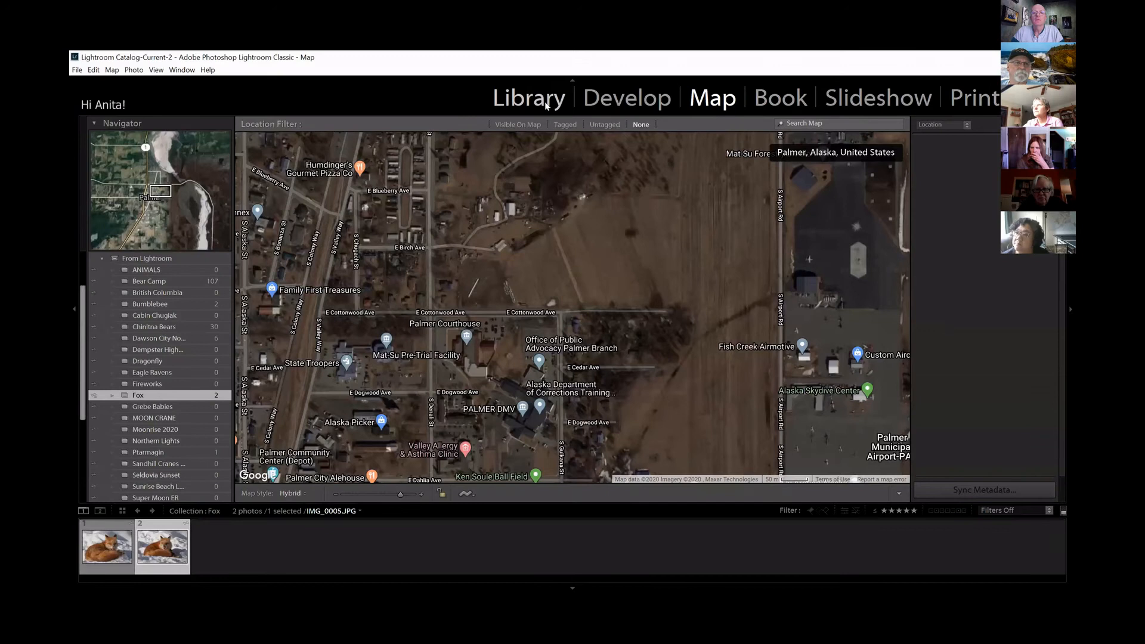
left_click(545, 102)
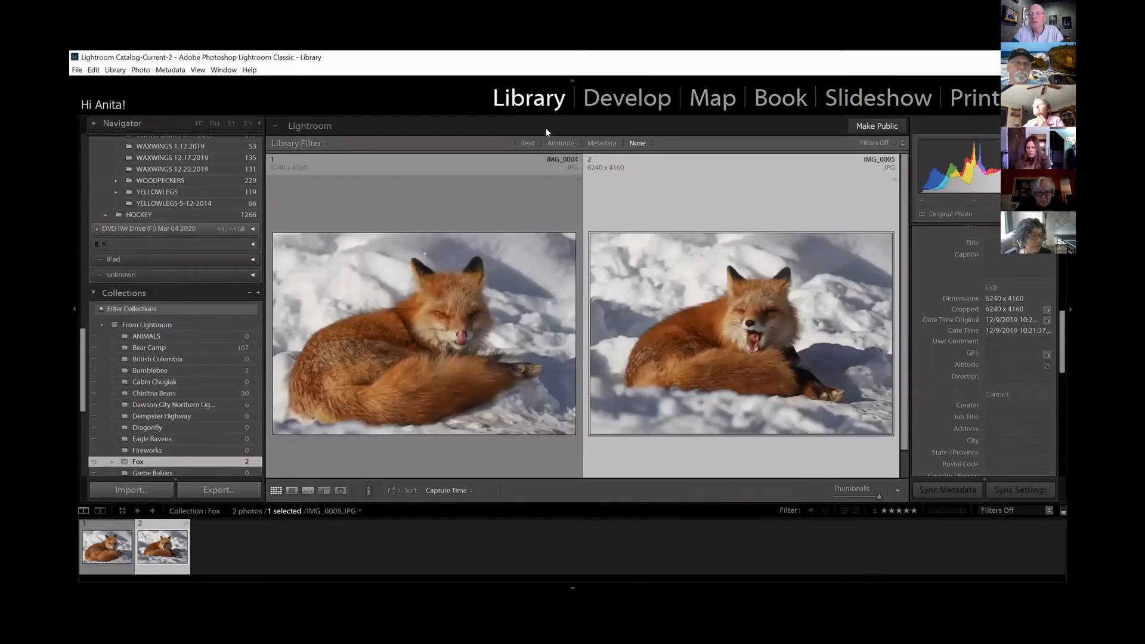
scroll(1045, 400, "down", 2)
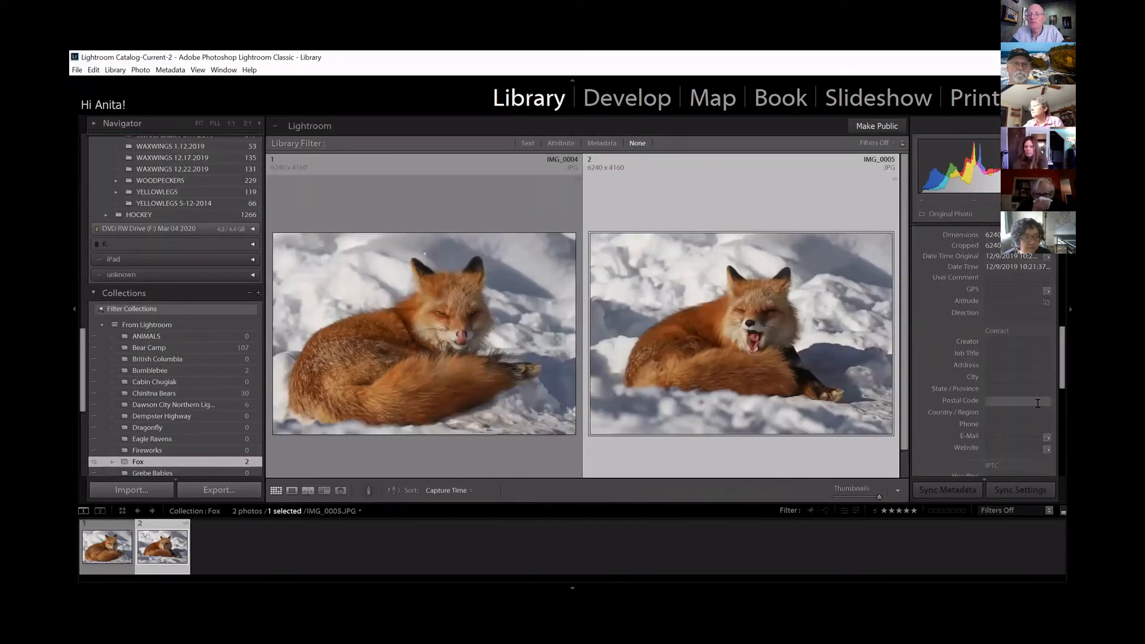
scroll(1063, 357, "down", 8)
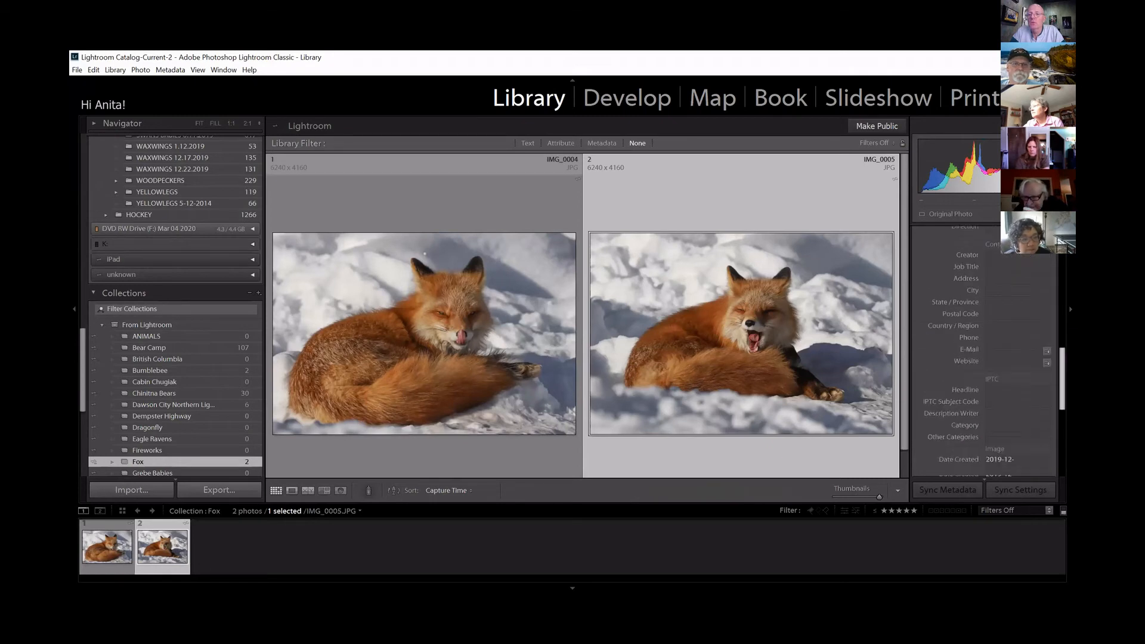
scroll(989, 352, "down", 1)
scroll(984, 352, "up", 5)
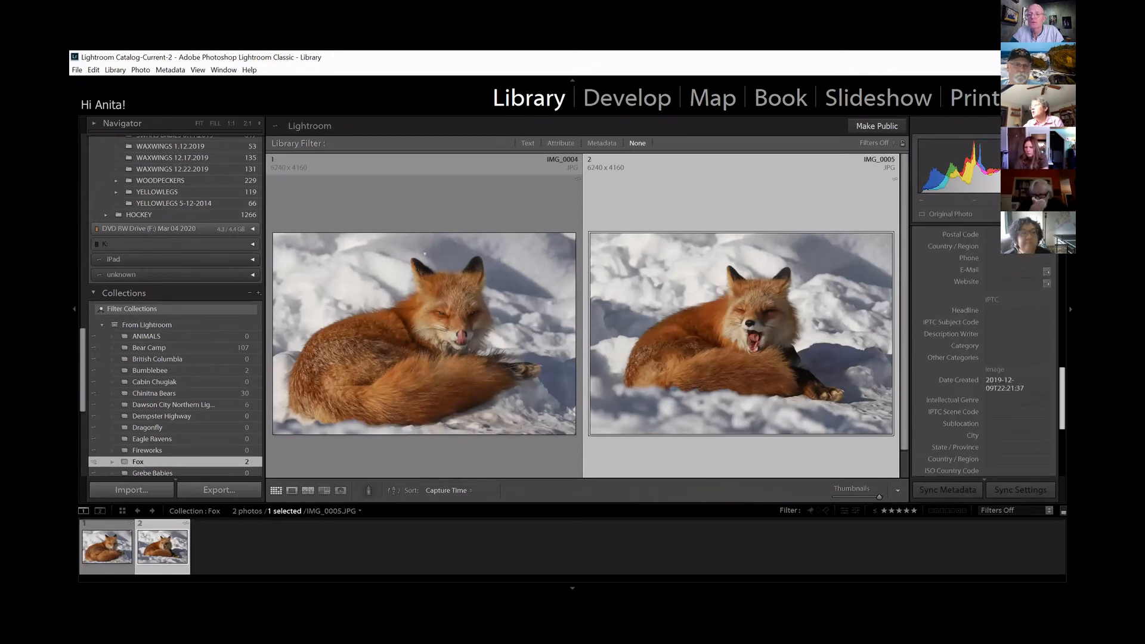
scroll(983, 352, "up", 6)
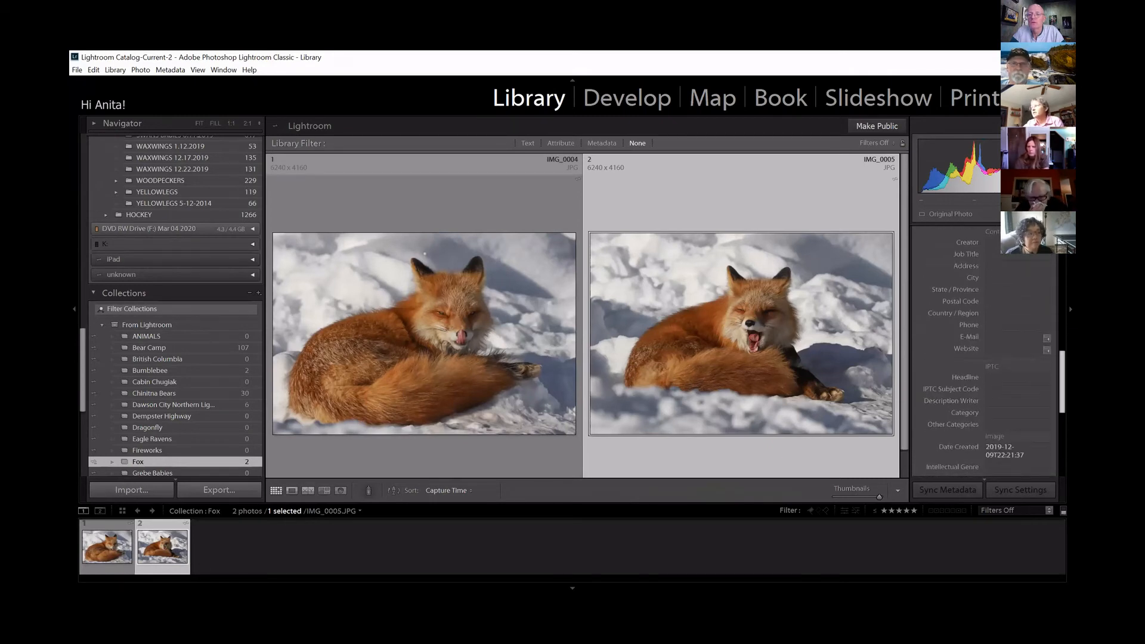
scroll(984, 351, "down", 4)
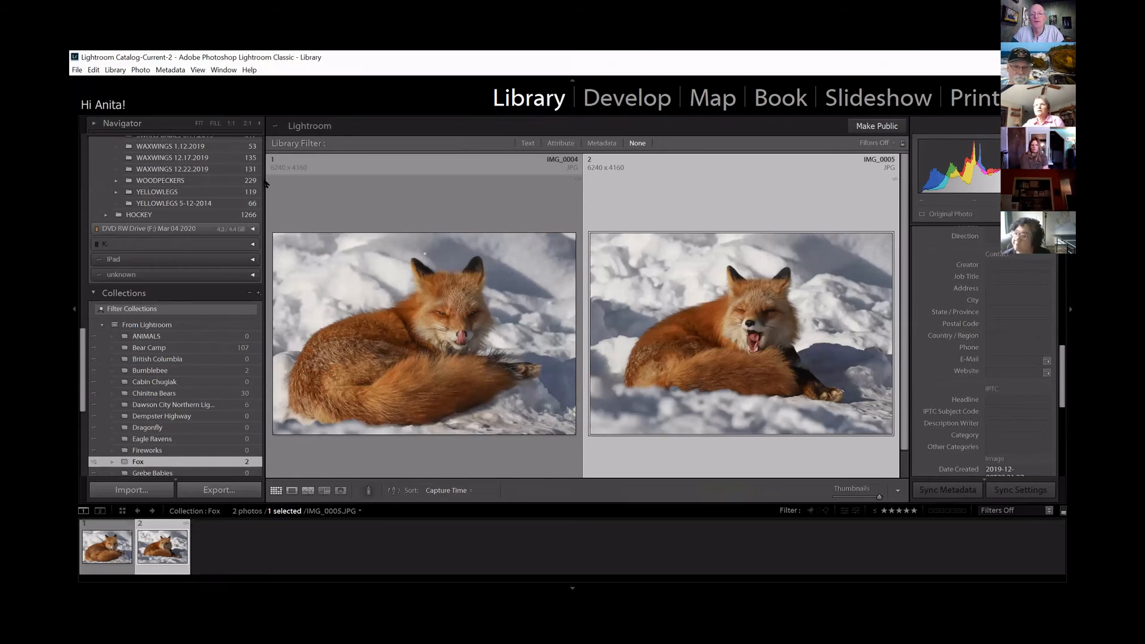
scroll(152, 354, "down", 5)
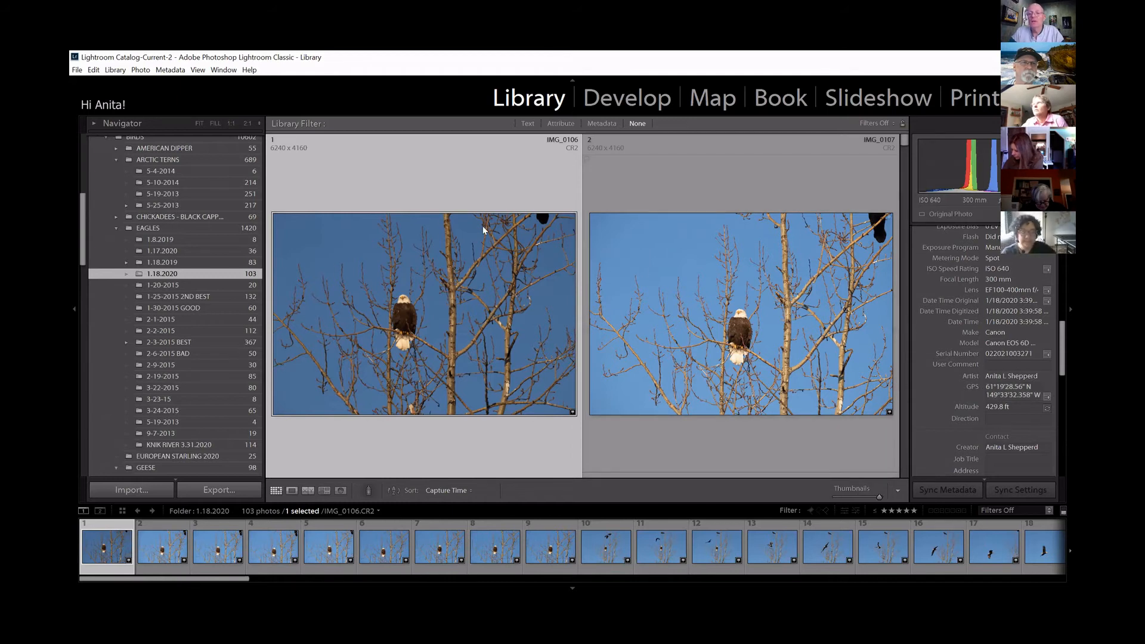
Show the eagle photo IMG_0106.CR2 from folder 1.18.2020 on the map, preview its marker's photos, and look through the collections.
key("ctrl+alt+3")
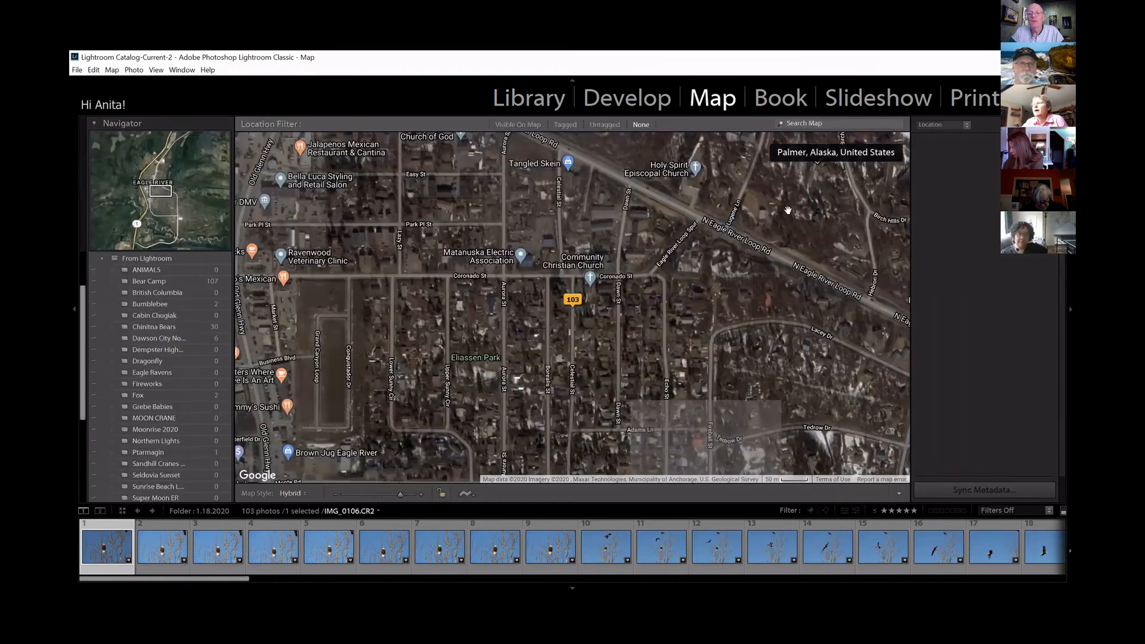
left_click(567, 300)
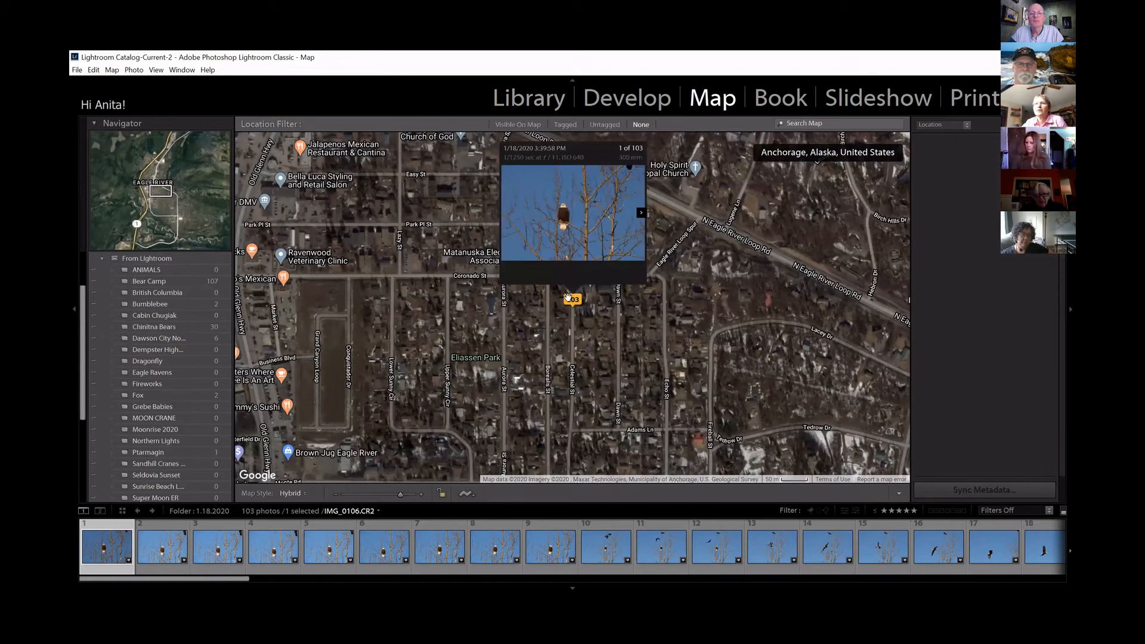
scroll(107, 281, "up", 2)
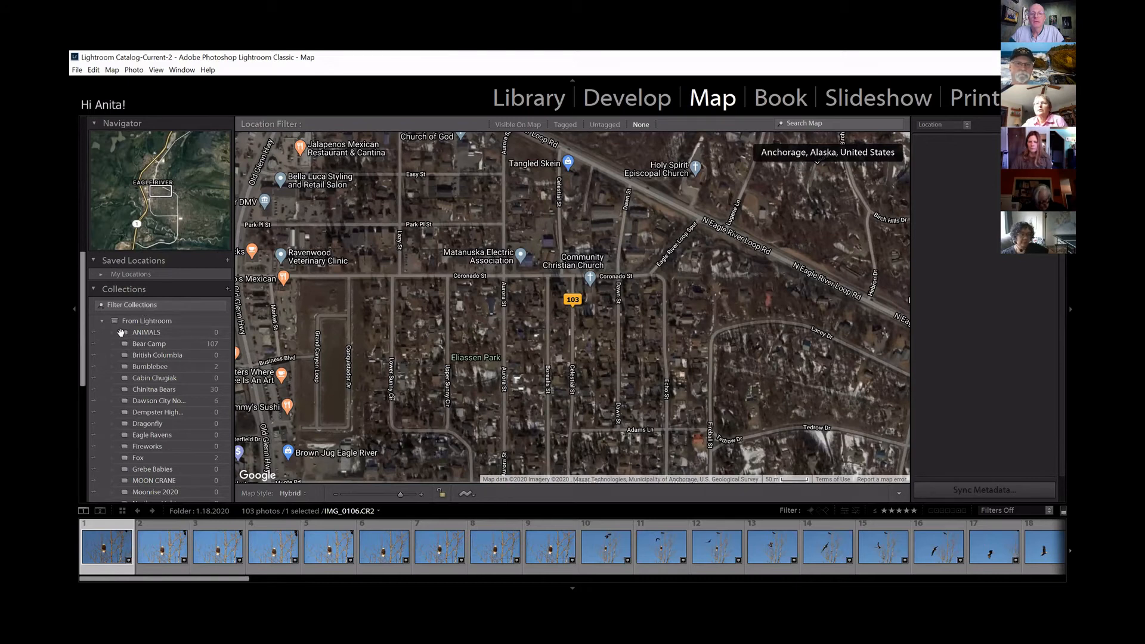
scroll(121, 332, "down", 4)
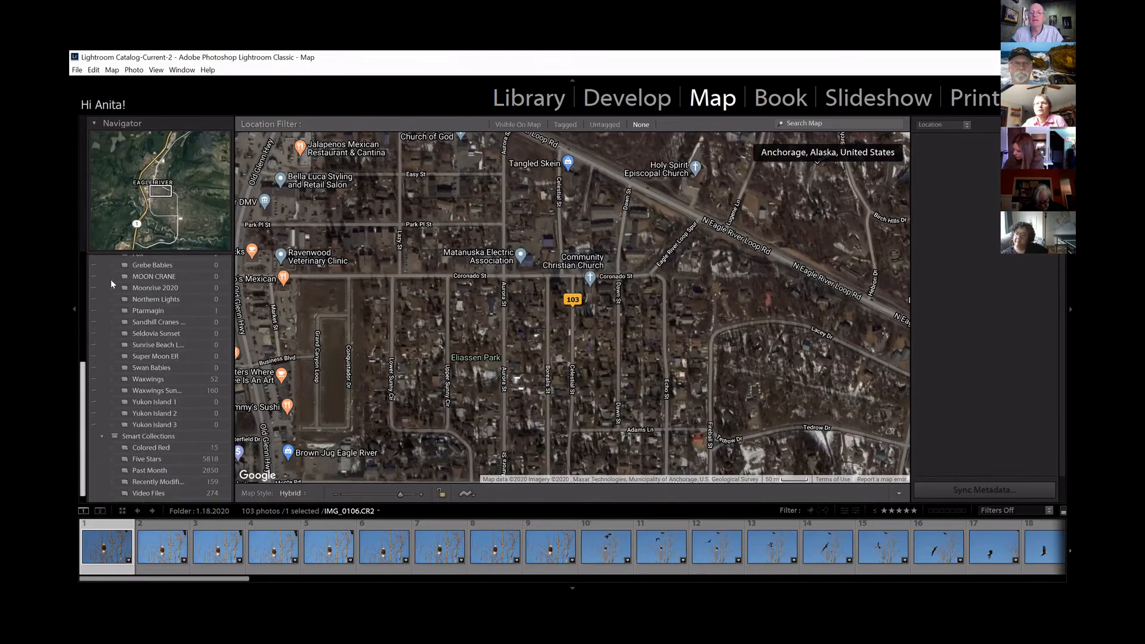
scroll(111, 284, "up", 4)
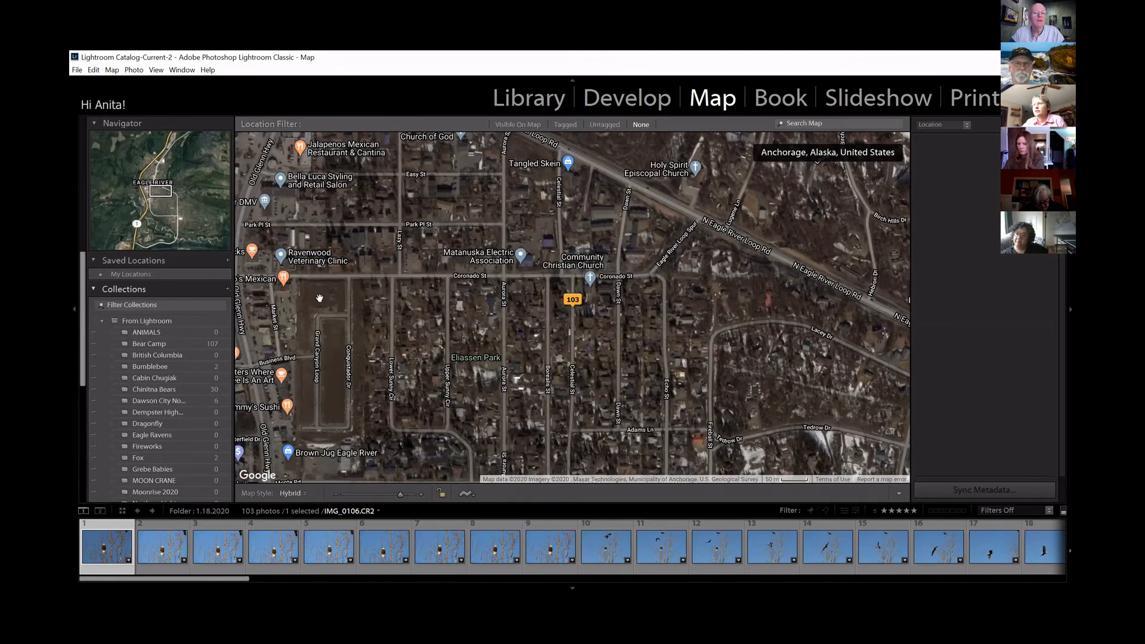
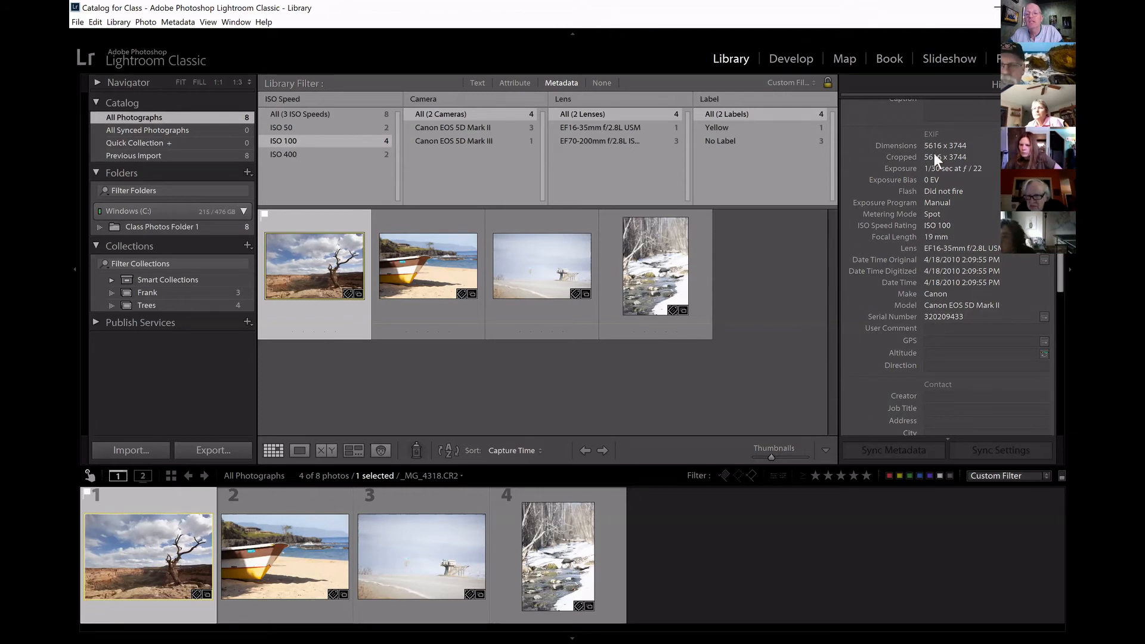
Examine the user comment, GPS, altitude, direction, contact and IPTC fields in the bare tree photo's metadata.
left_click(945, 328)
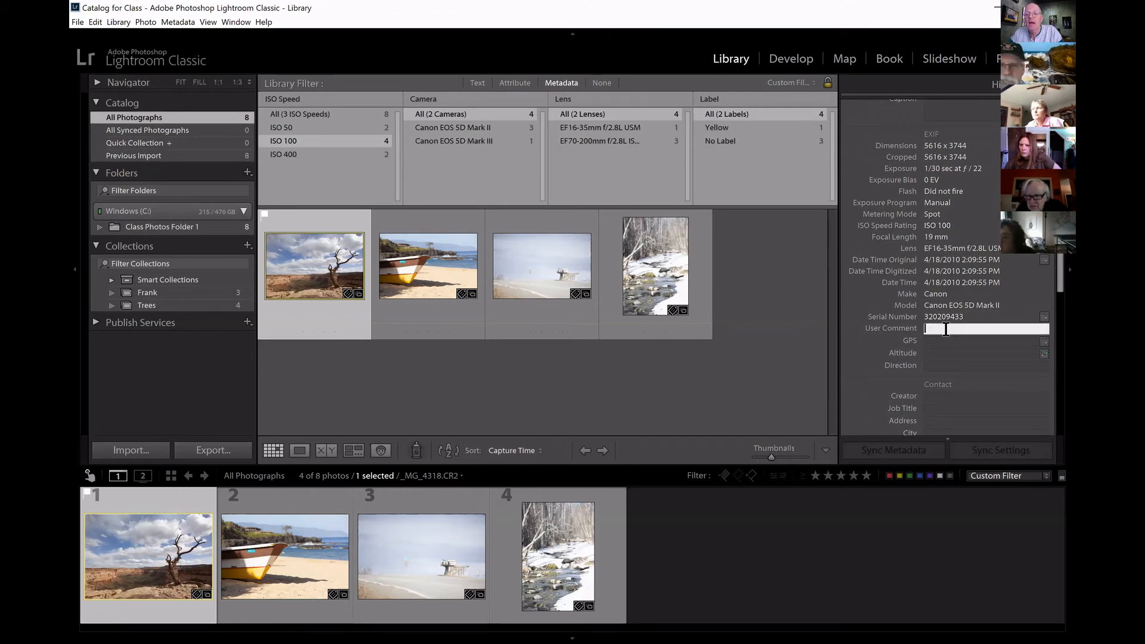
left_click(948, 344)
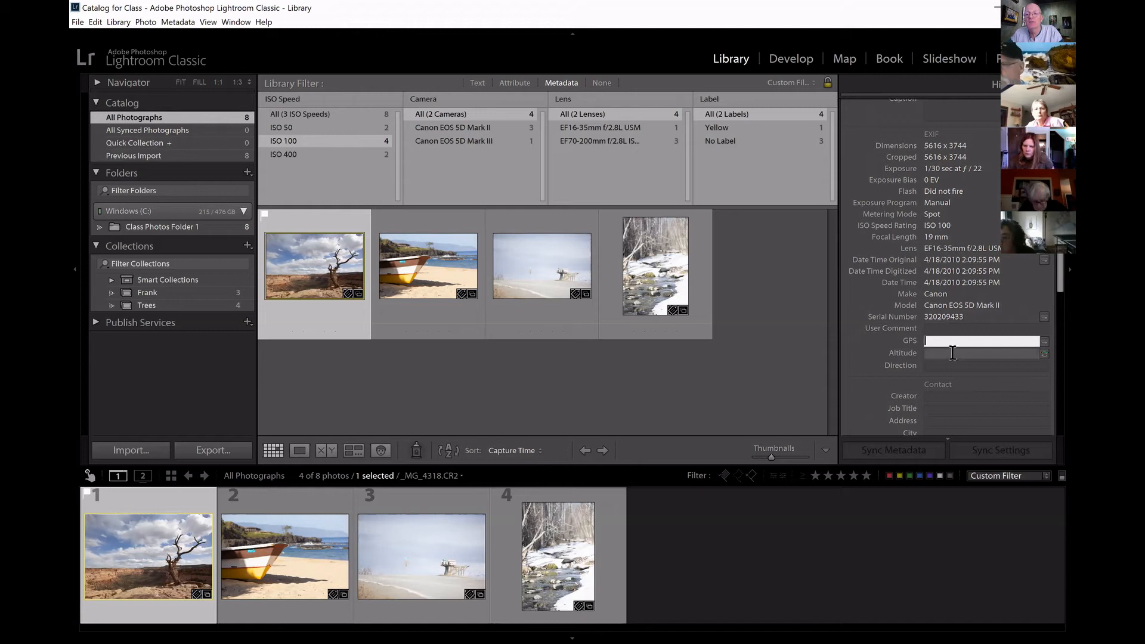
left_click(952, 354)
left_click(952, 365)
left_click(954, 341)
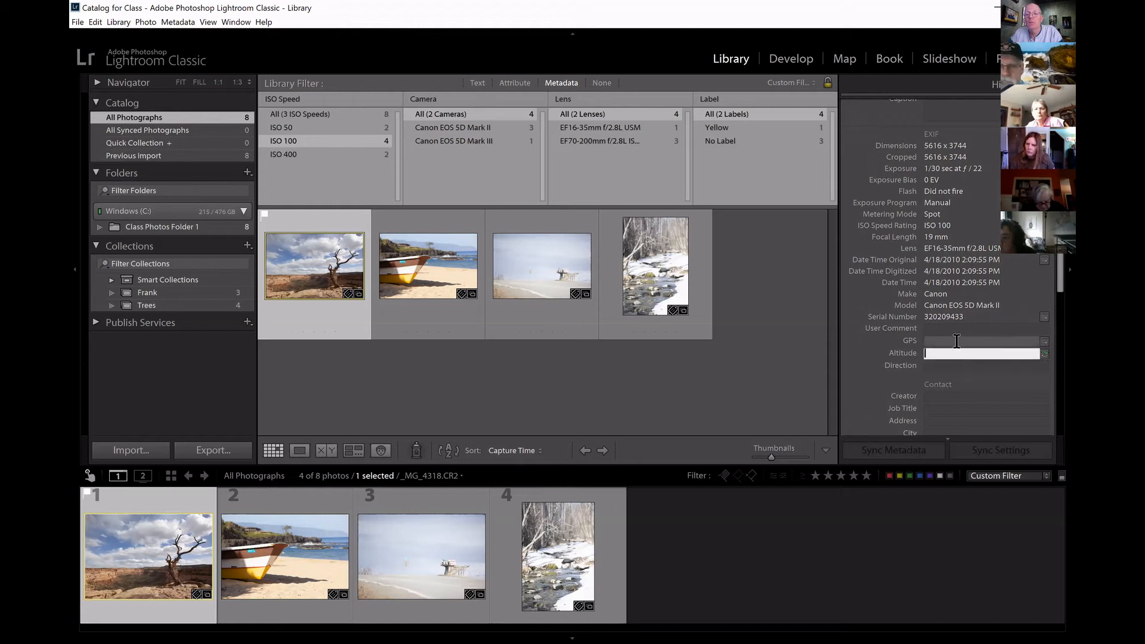
left_click(954, 328)
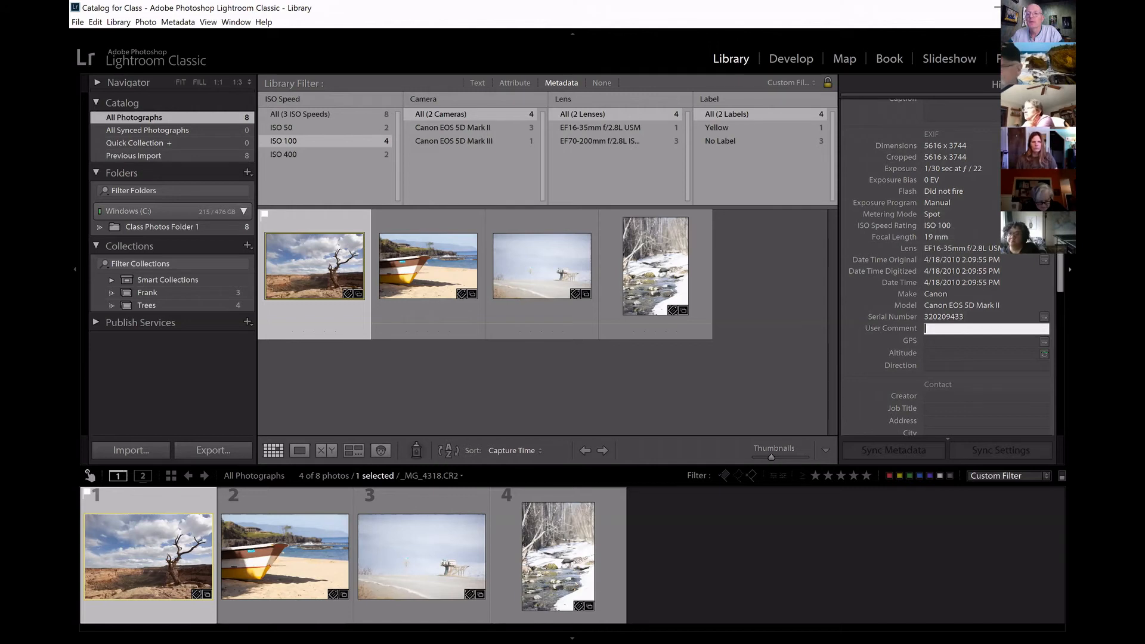
scroll(945, 156, "up", 1)
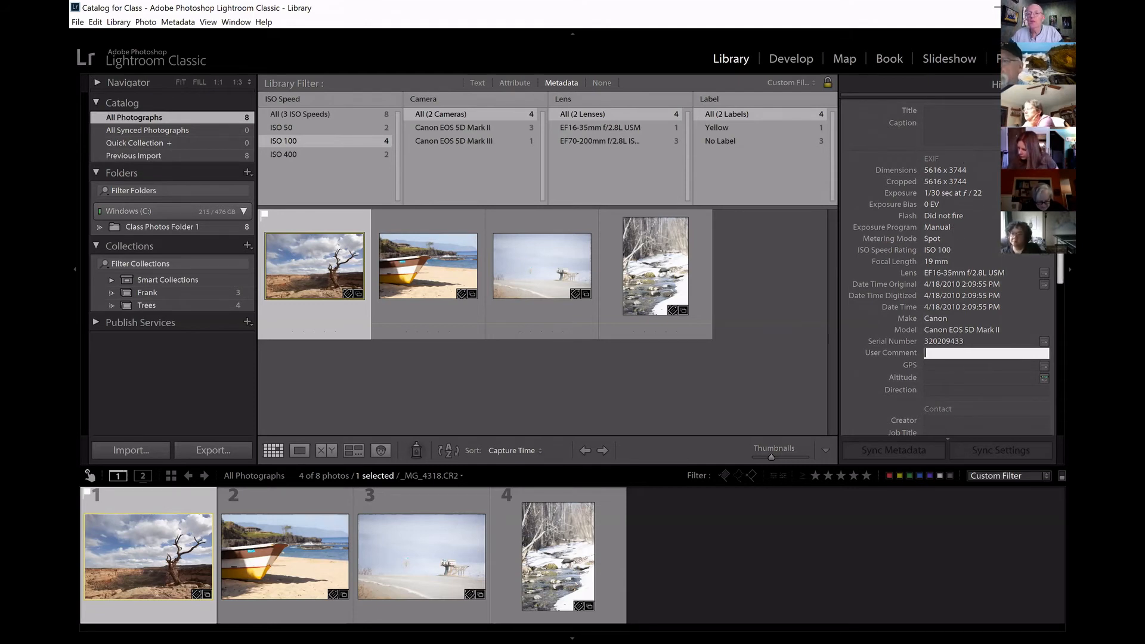
scroll(1053, 275, "down", 4)
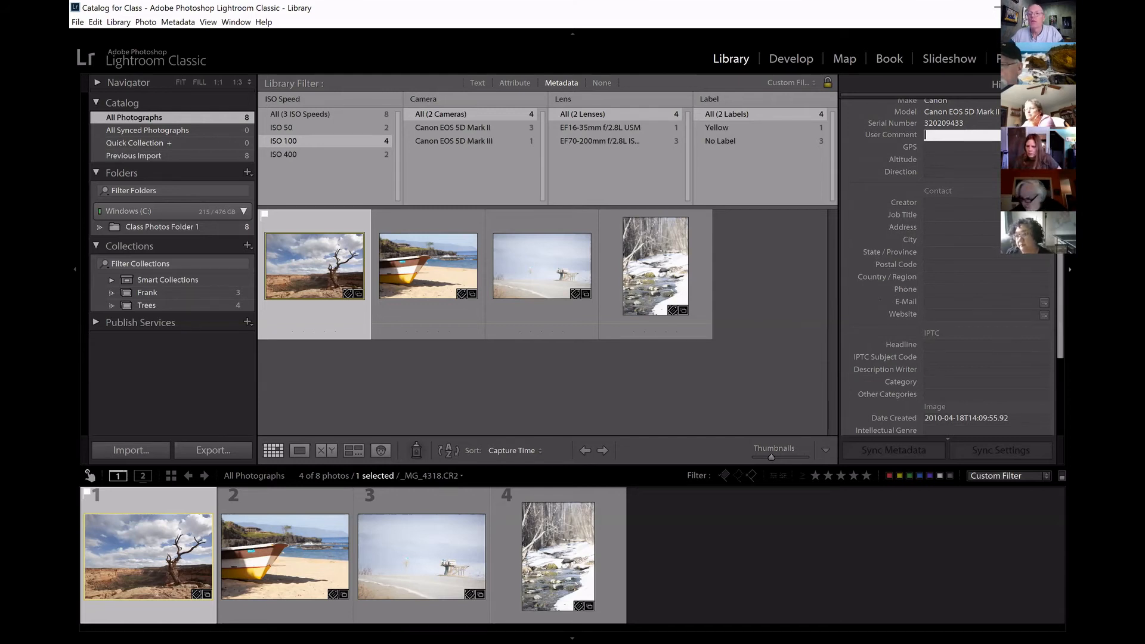
scroll(1052, 308, "down", 2)
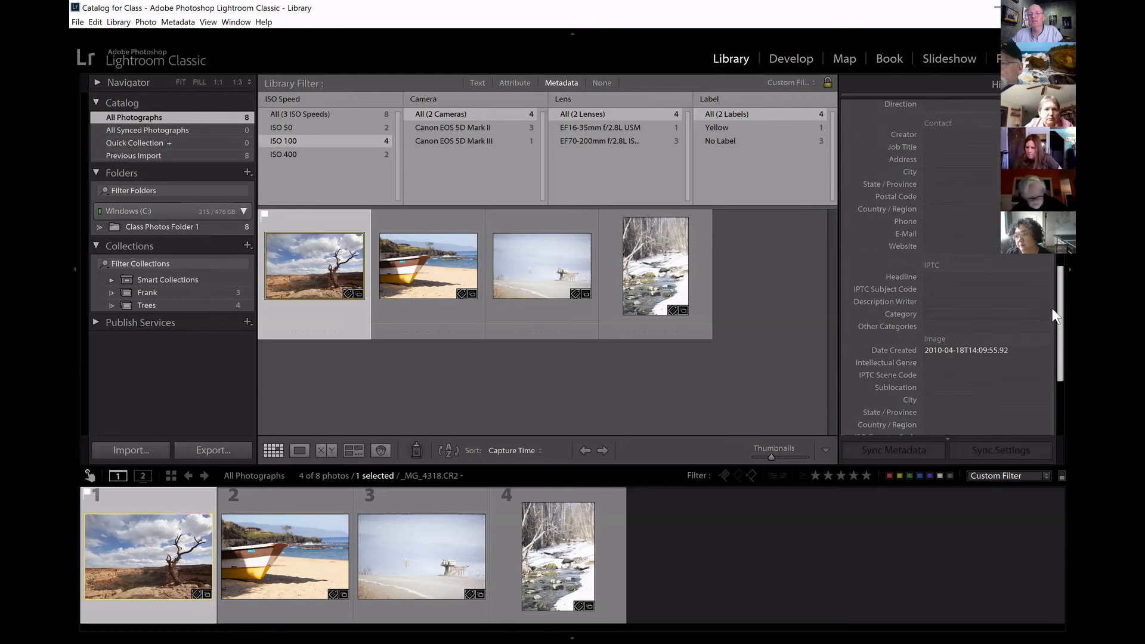
scroll(1050, 304, "up", 1)
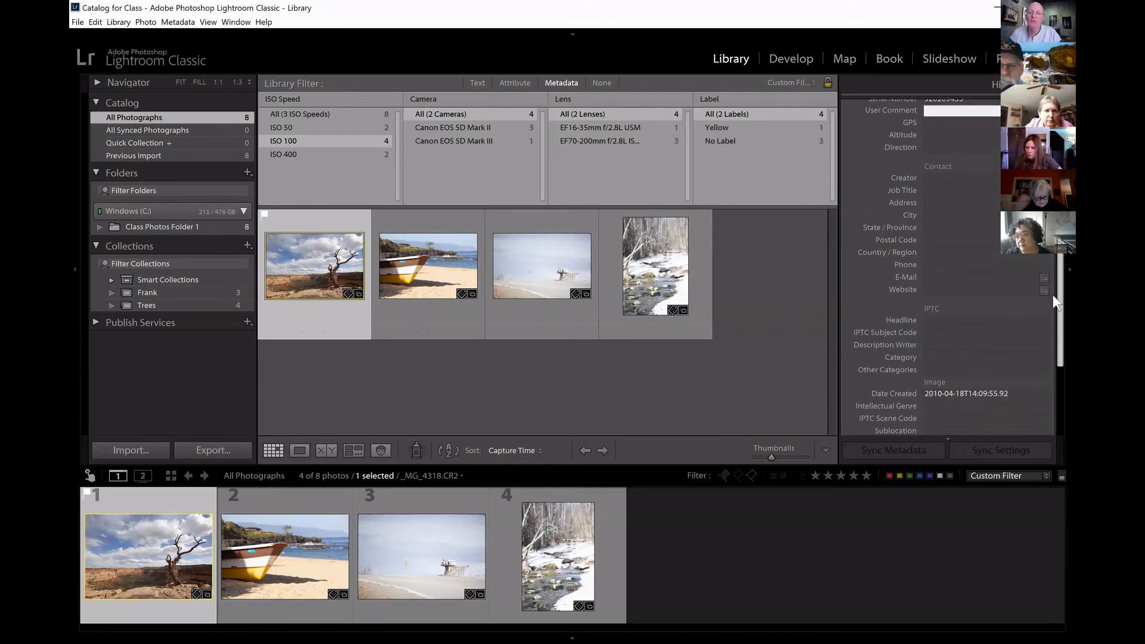
scroll(1053, 296, "up", 1)
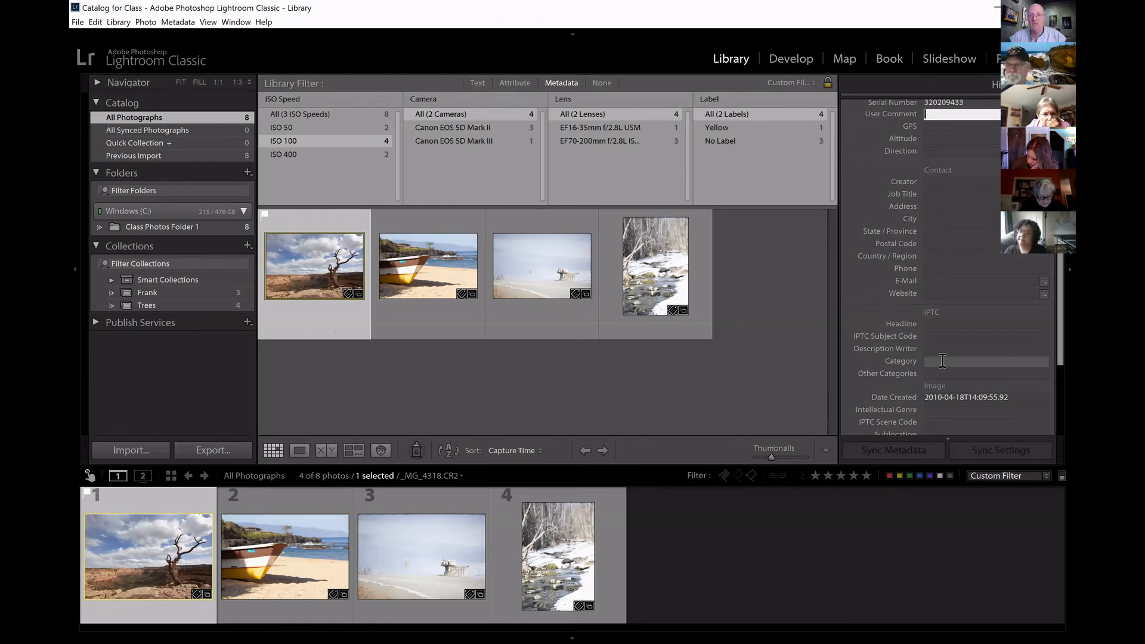
scroll(948, 269, "up", 4)
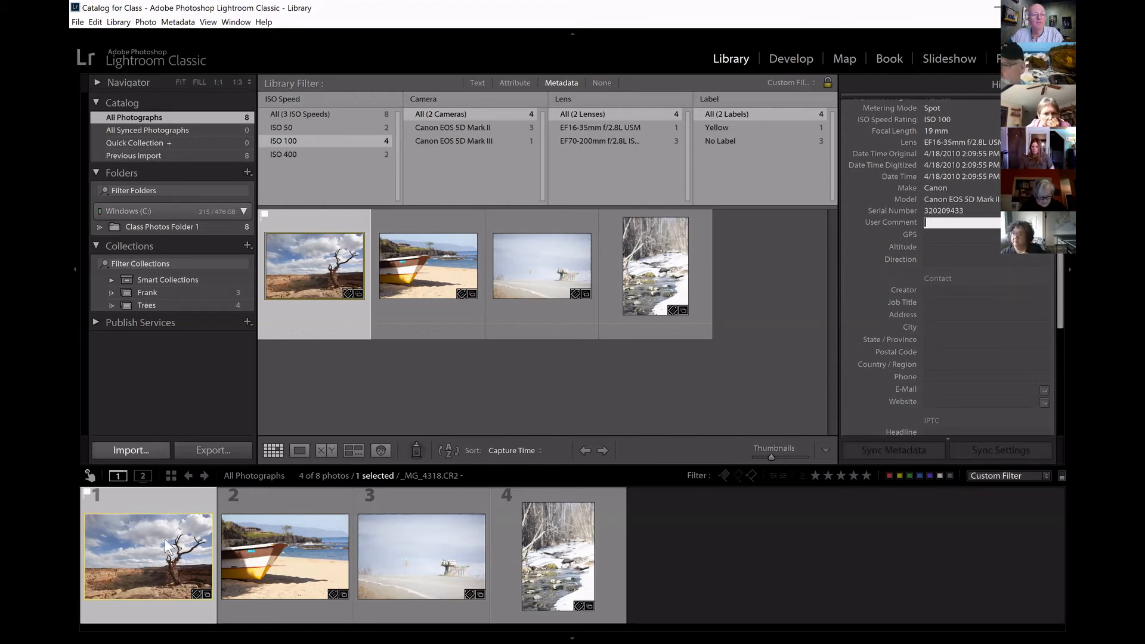
Set the IPTC image city to Eagle River and the state to Alaska for the snowy creek photo.
left_click(546, 564)
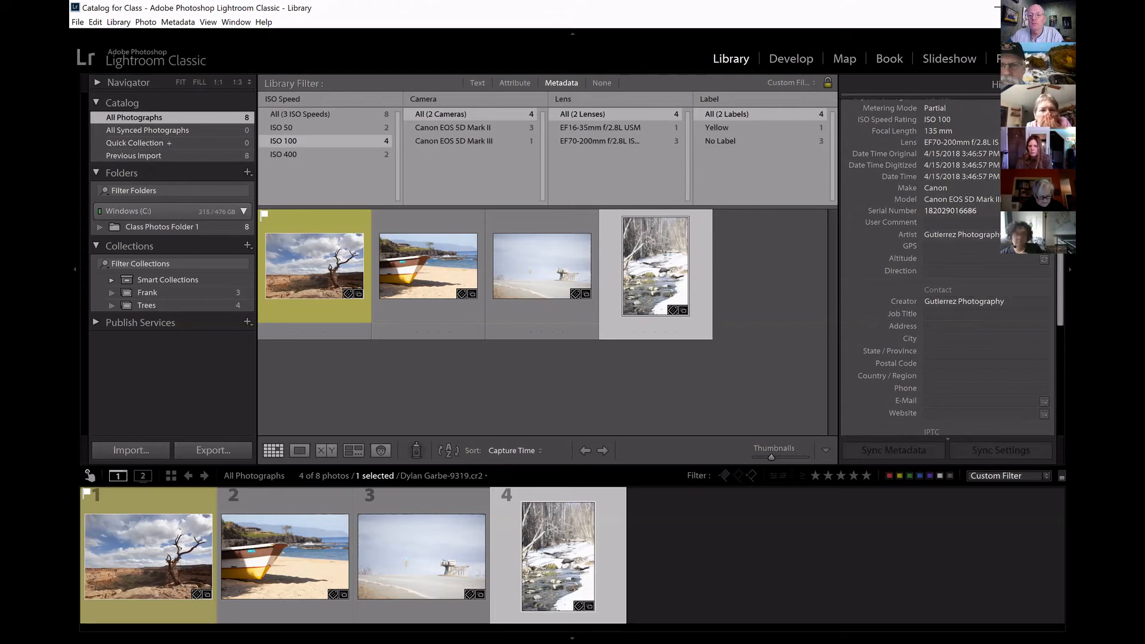
scroll(1050, 288, "down", 10)
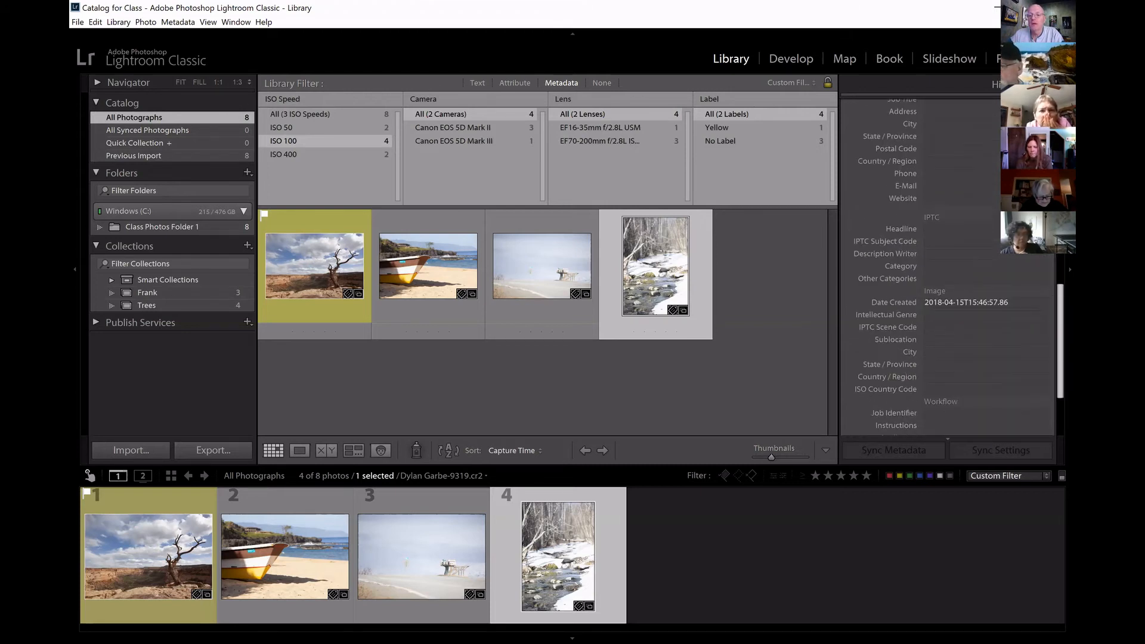
scroll(948, 269, "up", 8)
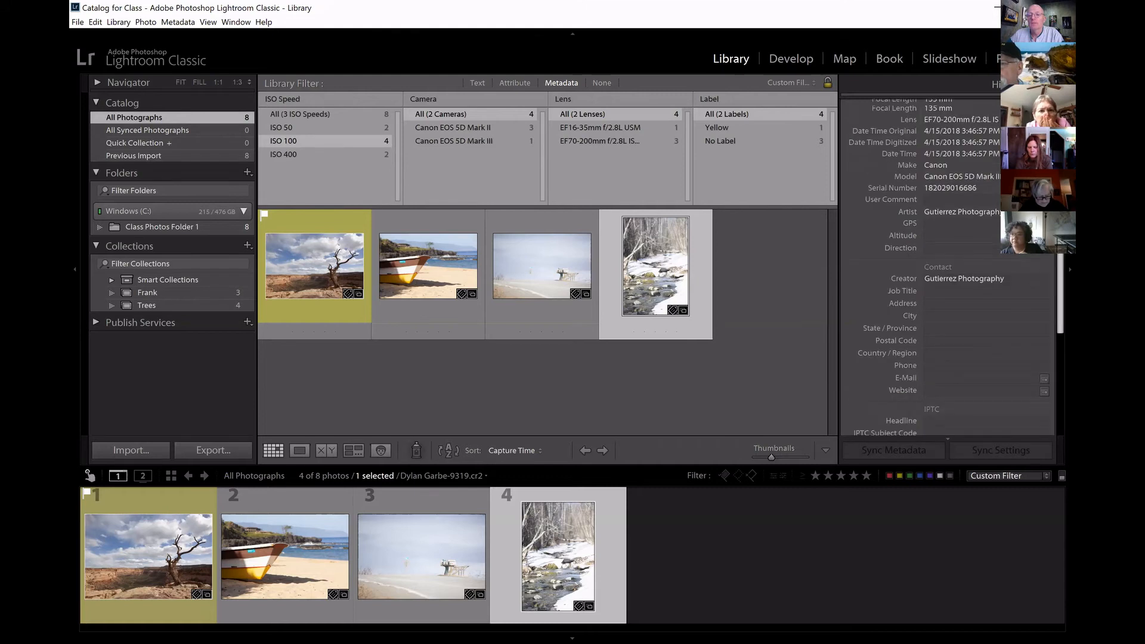
scroll(1051, 270, "down", 6)
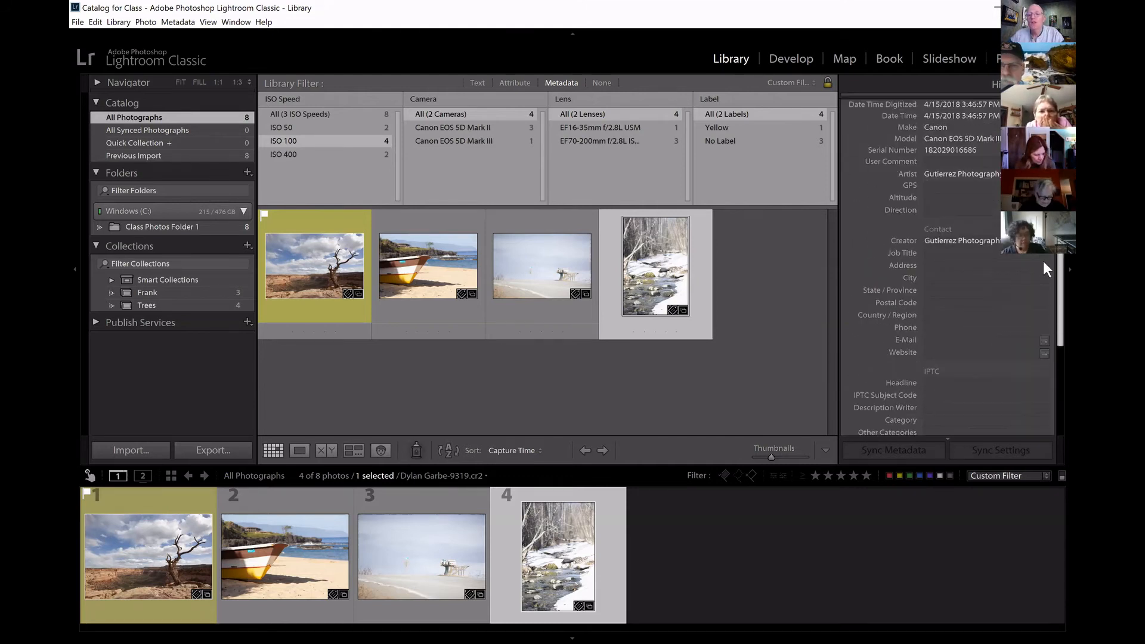
scroll(1046, 274, "down", 3)
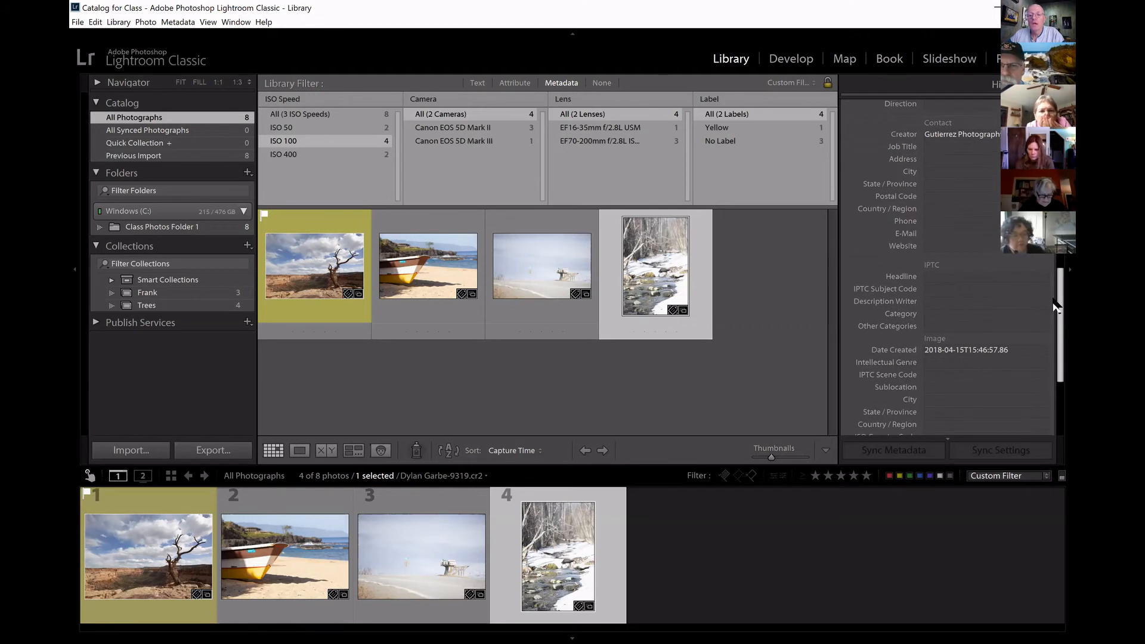
left_click_drag(1054, 306, 1054, 320)
scroll(1053, 316, "down", 2)
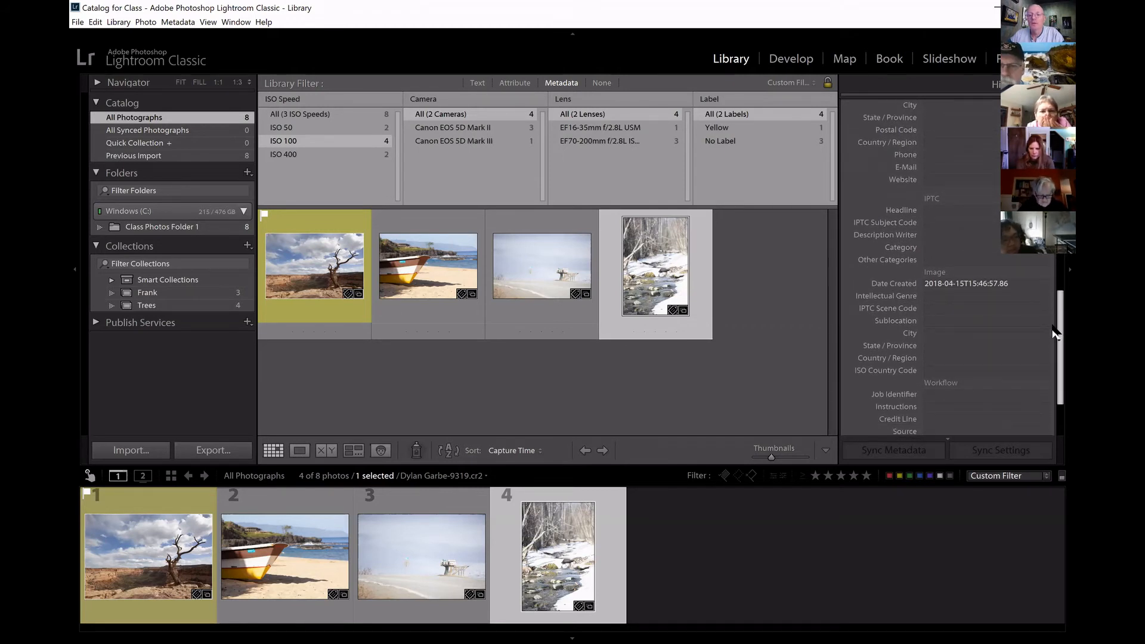
scroll(1053, 333, "down", 1)
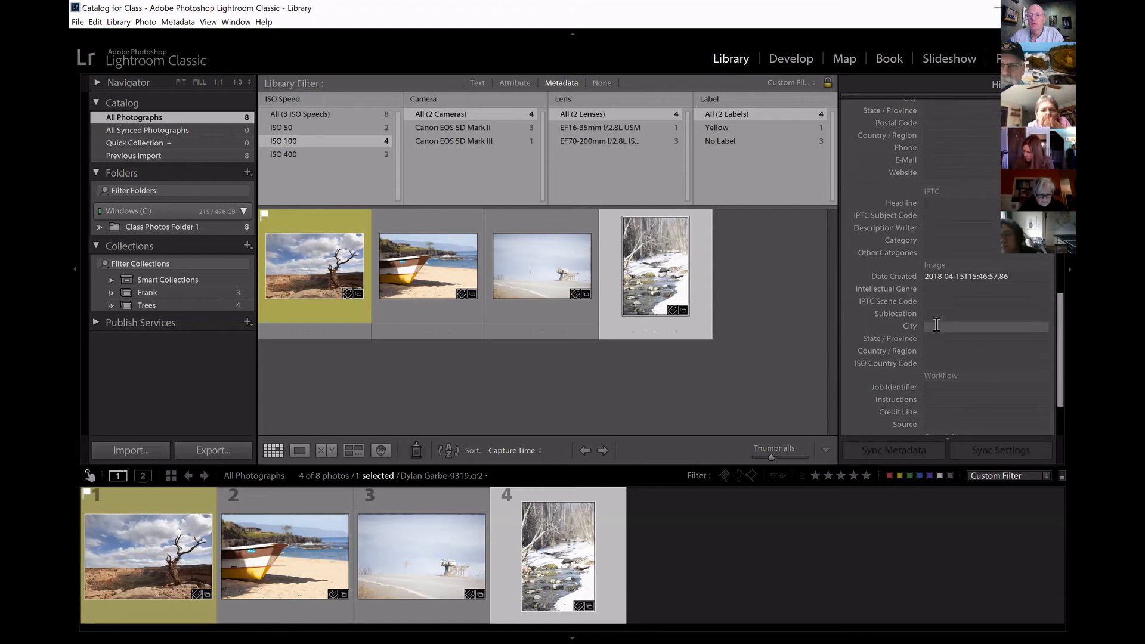
left_click(936, 324)
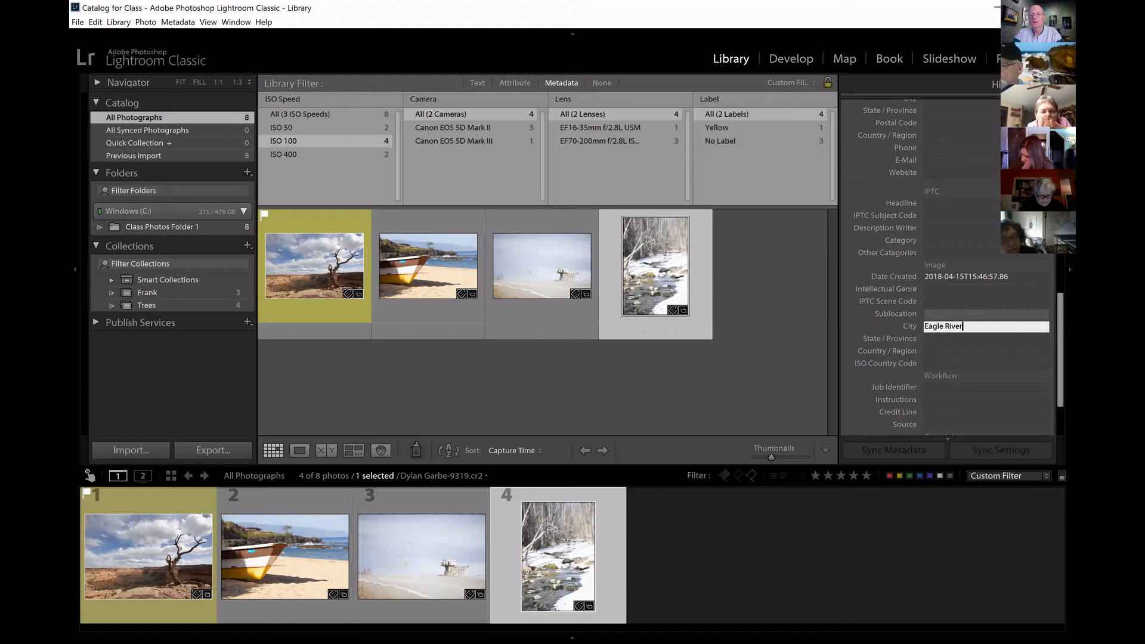
type("Eagle River")
key("Tab")
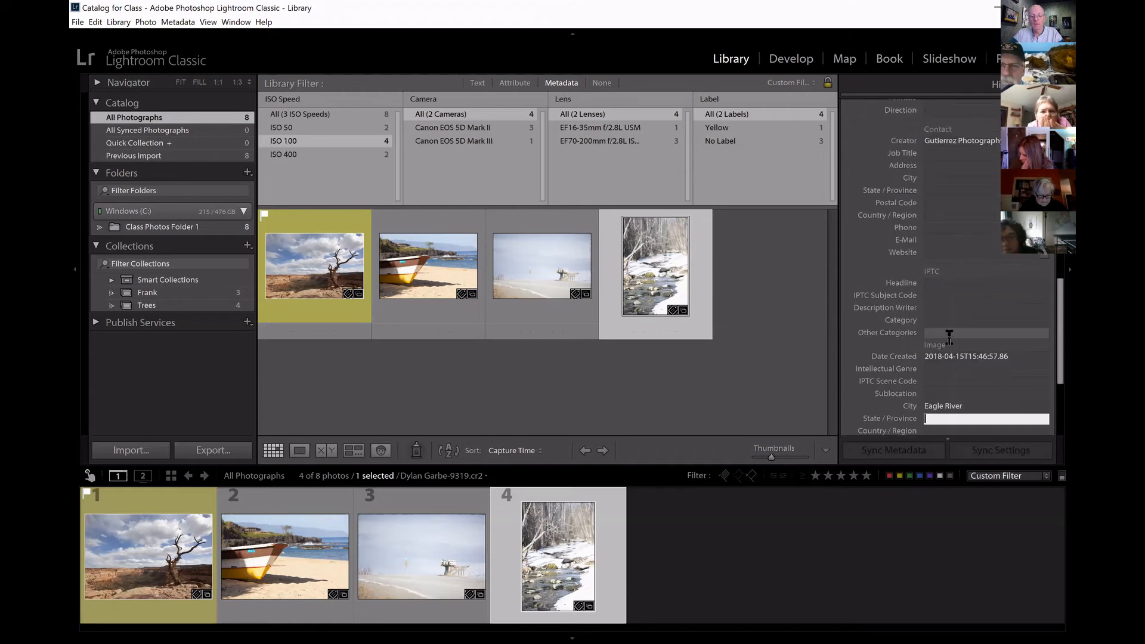
type("Alaska")
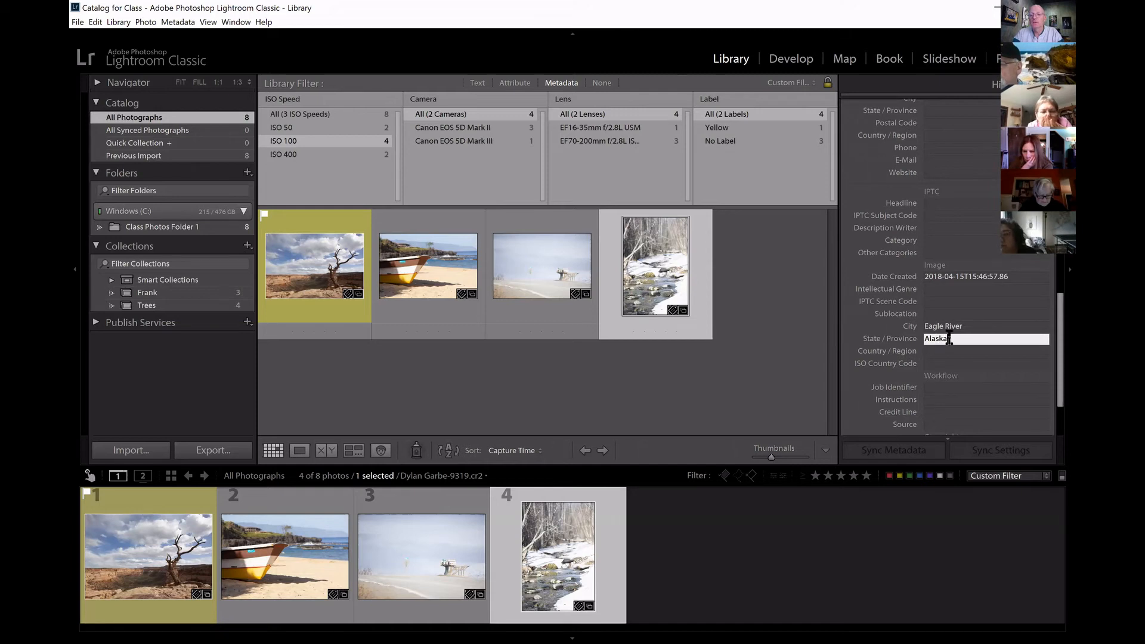
key("Tab")
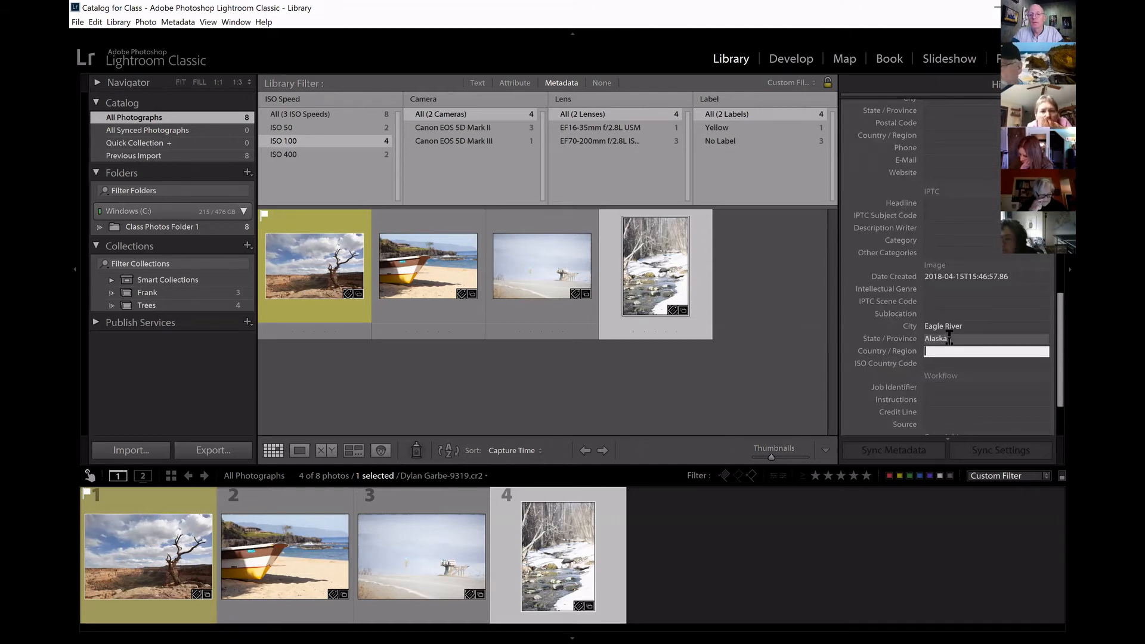
key("Tab")
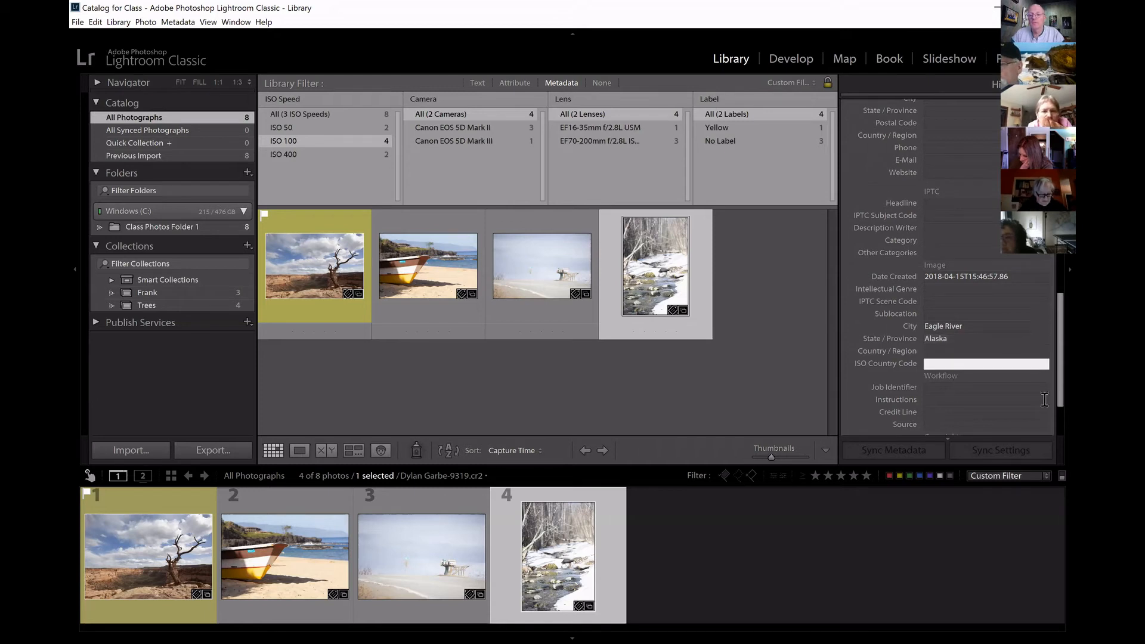
Enter the photographer's street address and city in the snowy creek photo's contact metadata.
scroll(1056, 325, "up", 1)
scroll(944, 220, "up", 3)
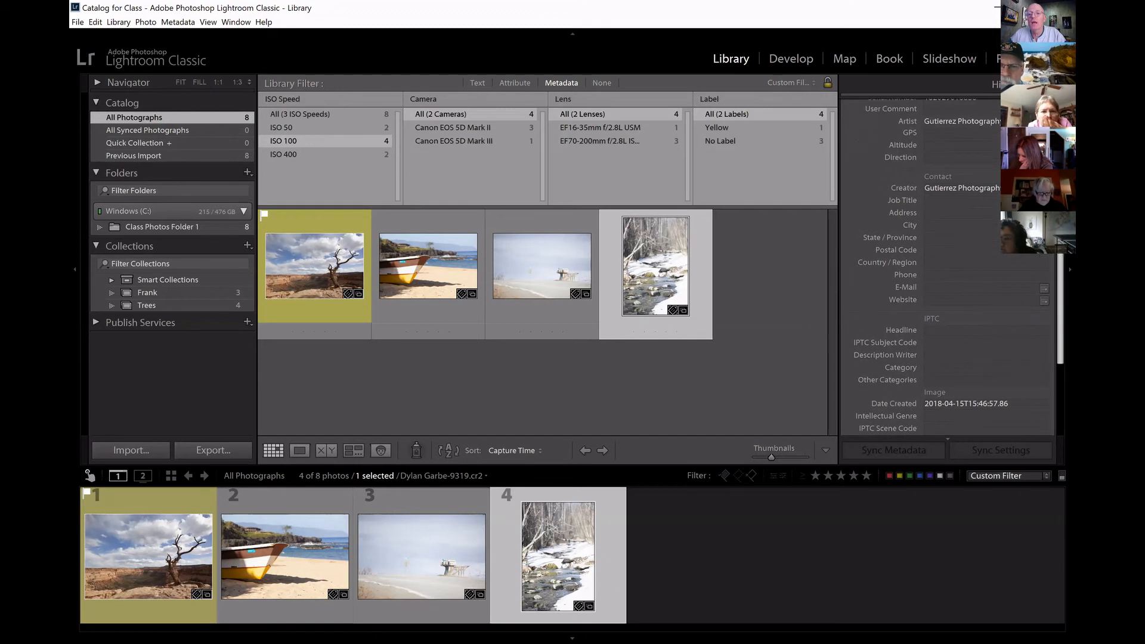
left_click(940, 222)
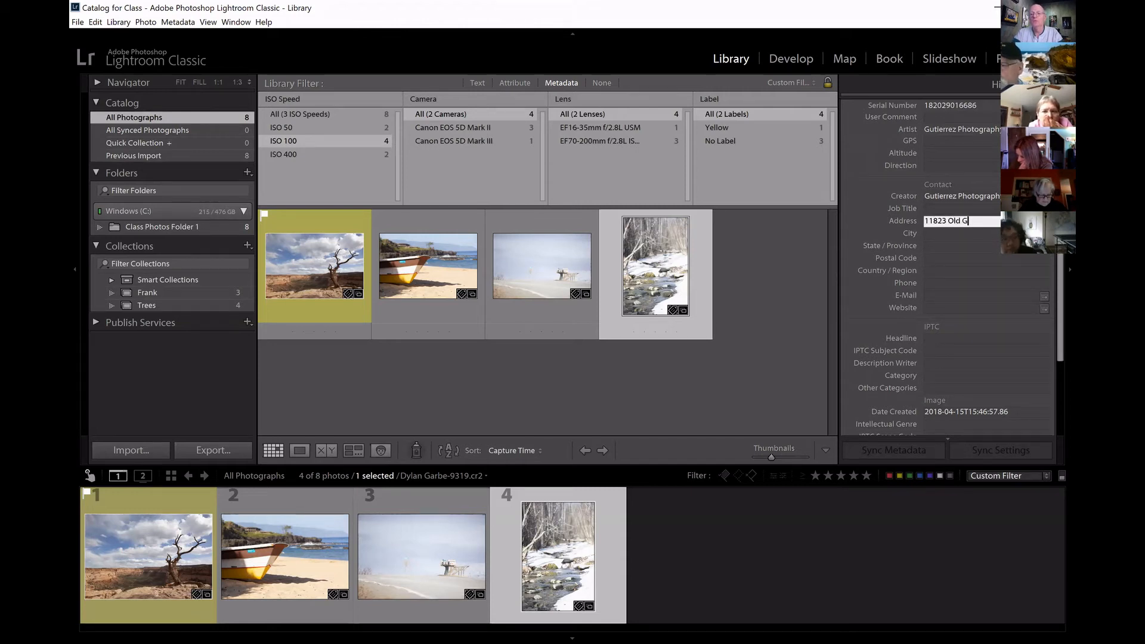
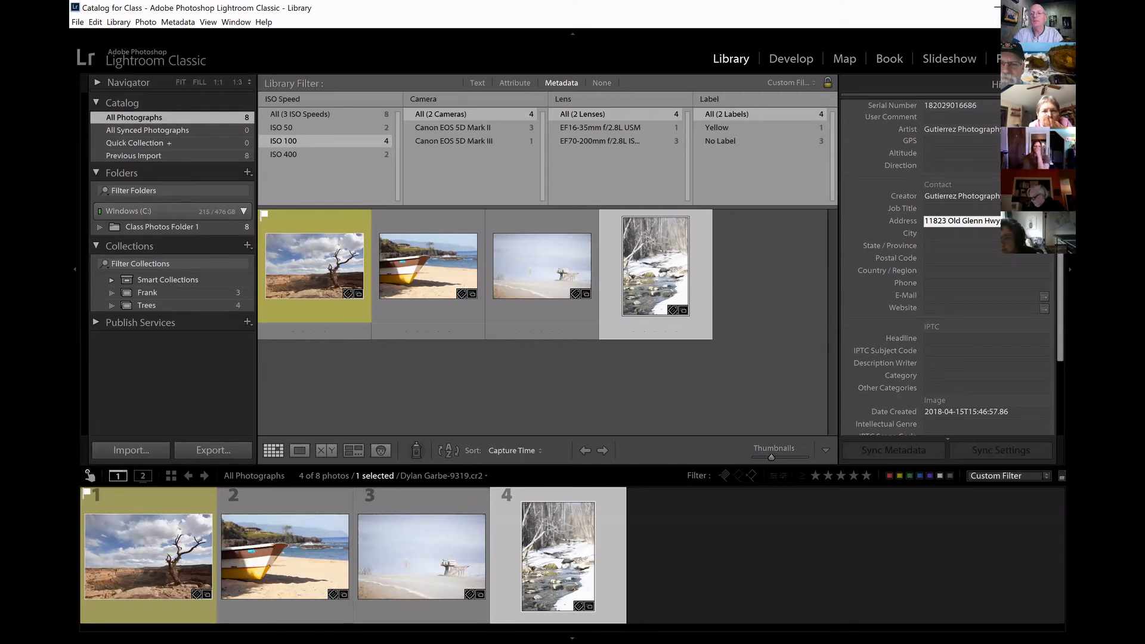
key("Tab")
type("Eagle")
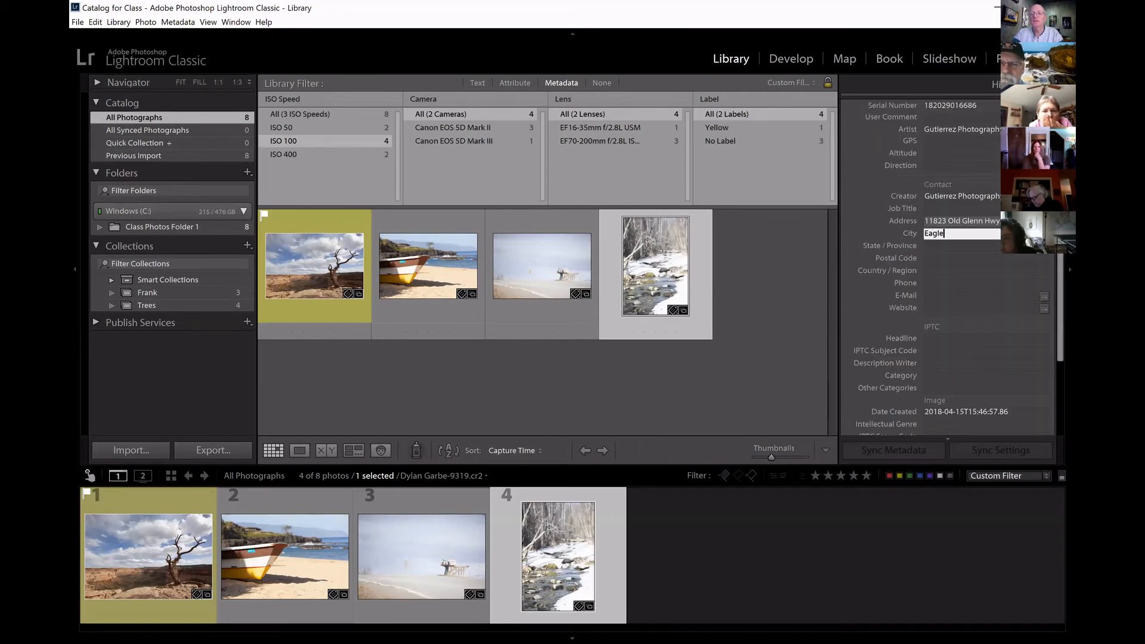
key("Tab")
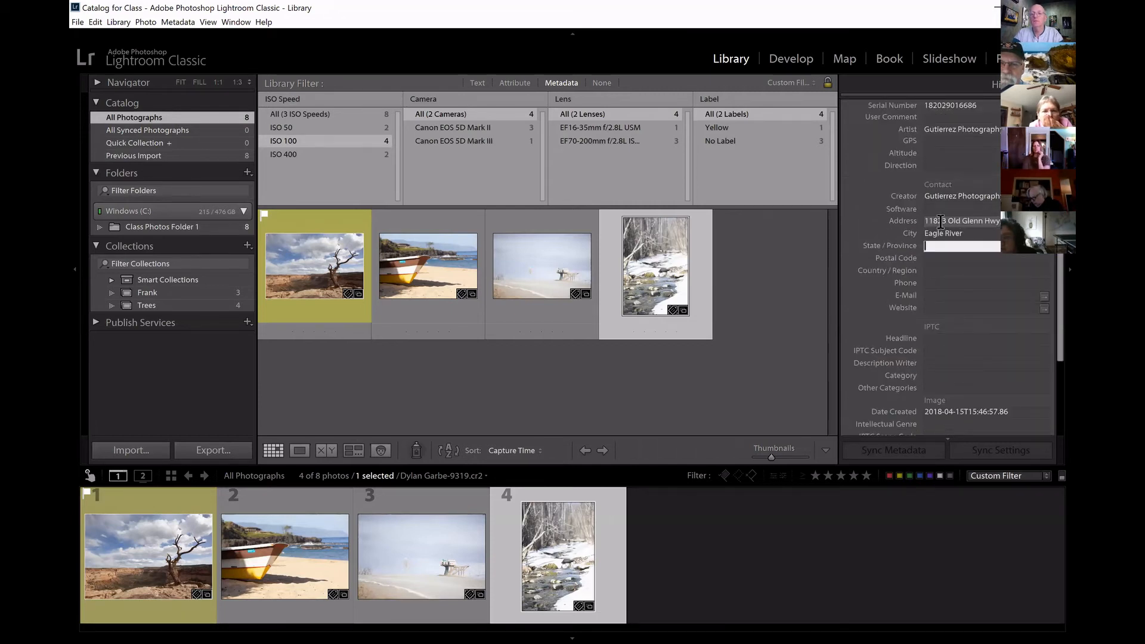
Fill in the contact's state, postal code and country in the snowy creek photo's metadata.
type("AK")
key("Tab")
type("99577")
key("Tab")
type("US")
key("Tab")
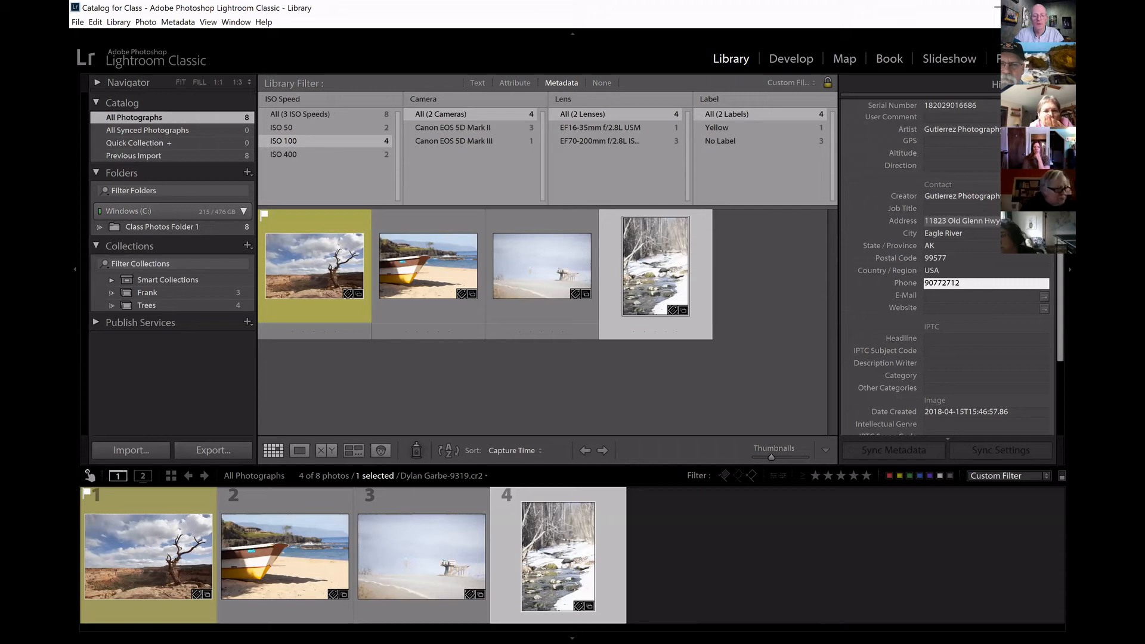
Fill in the contact's phone number and e-mail address in the snowy creek photo's metadata.
key("Tab")
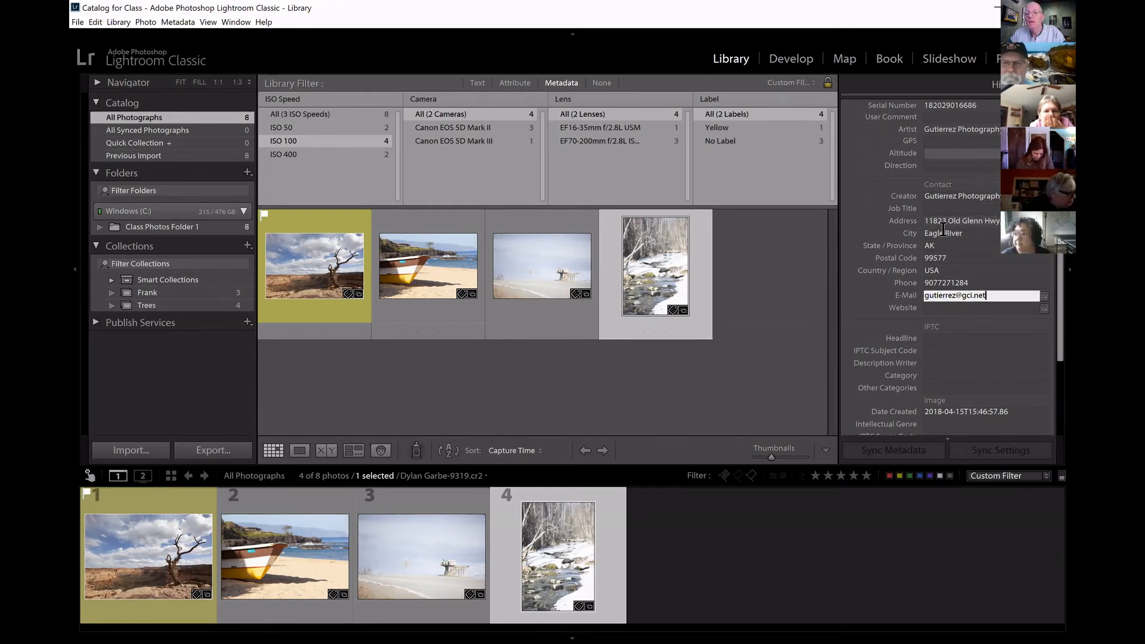
key("Tab")
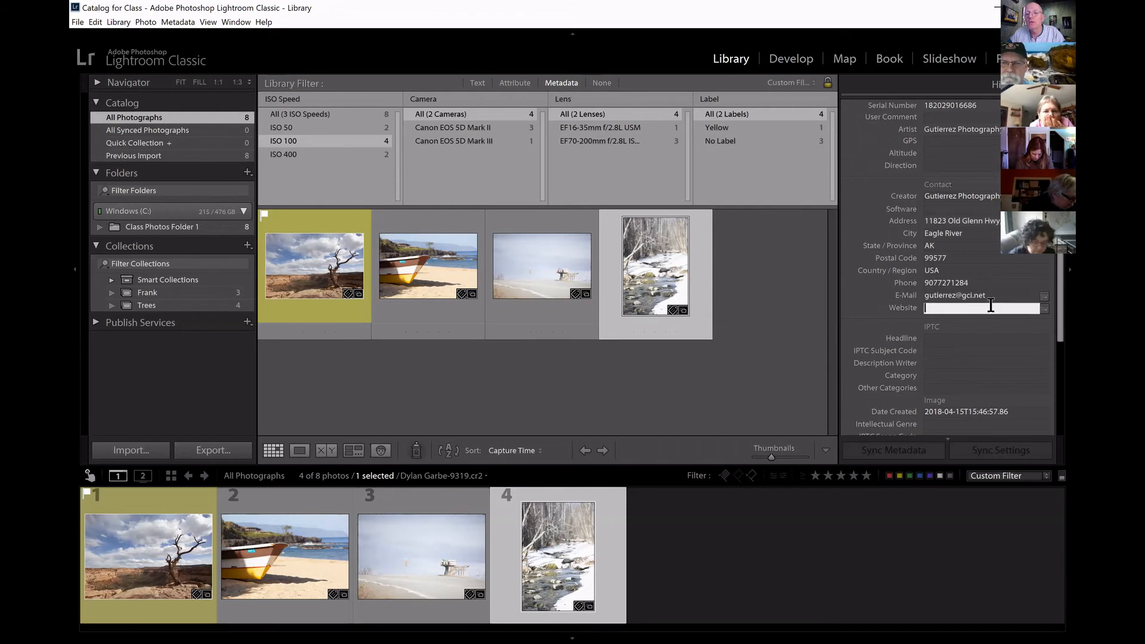
Review the snowy creek photo's contact, EXIF and IPTC metadata.
scroll(1049, 269, "down", 2)
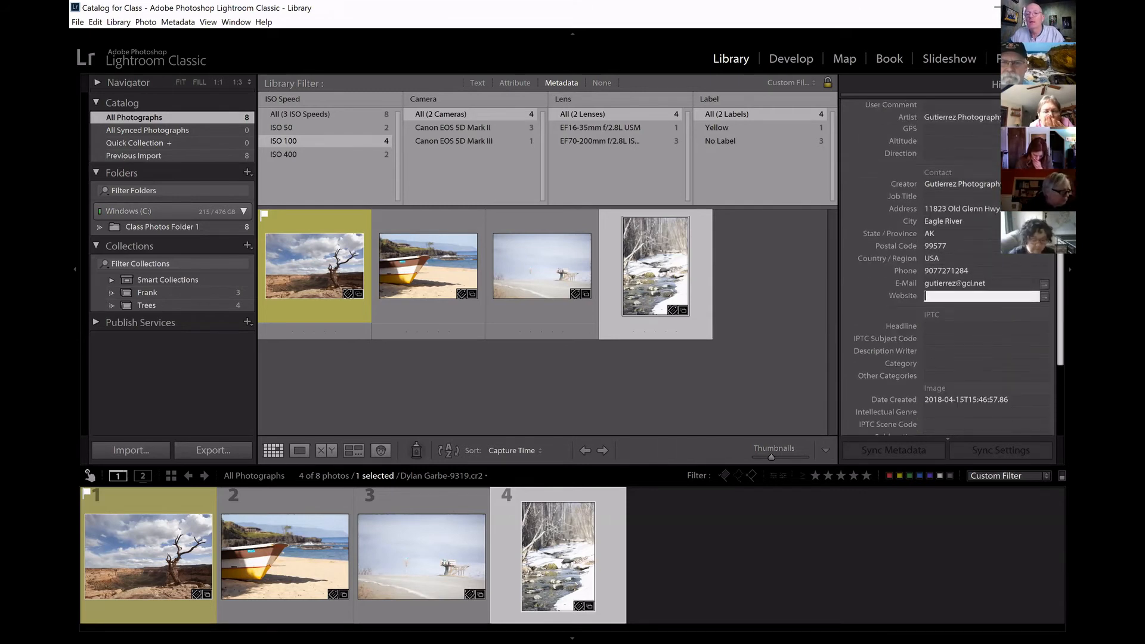
scroll(925, 269, "down", 1)
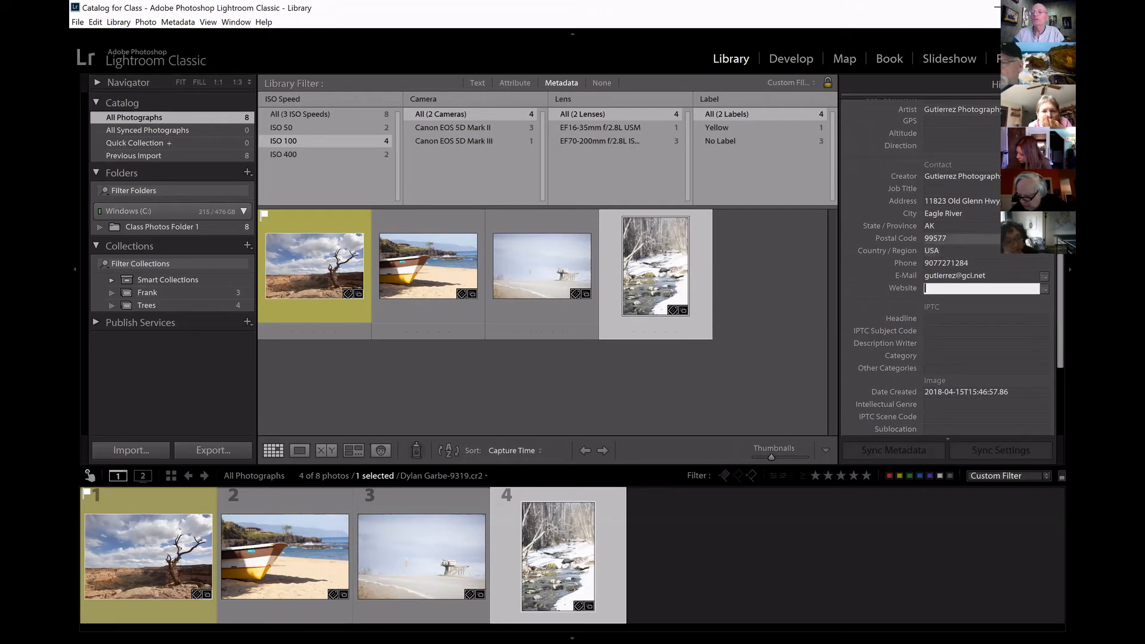
scroll(954, 250, "up", 3)
scroll(953, 250, "up", 1)
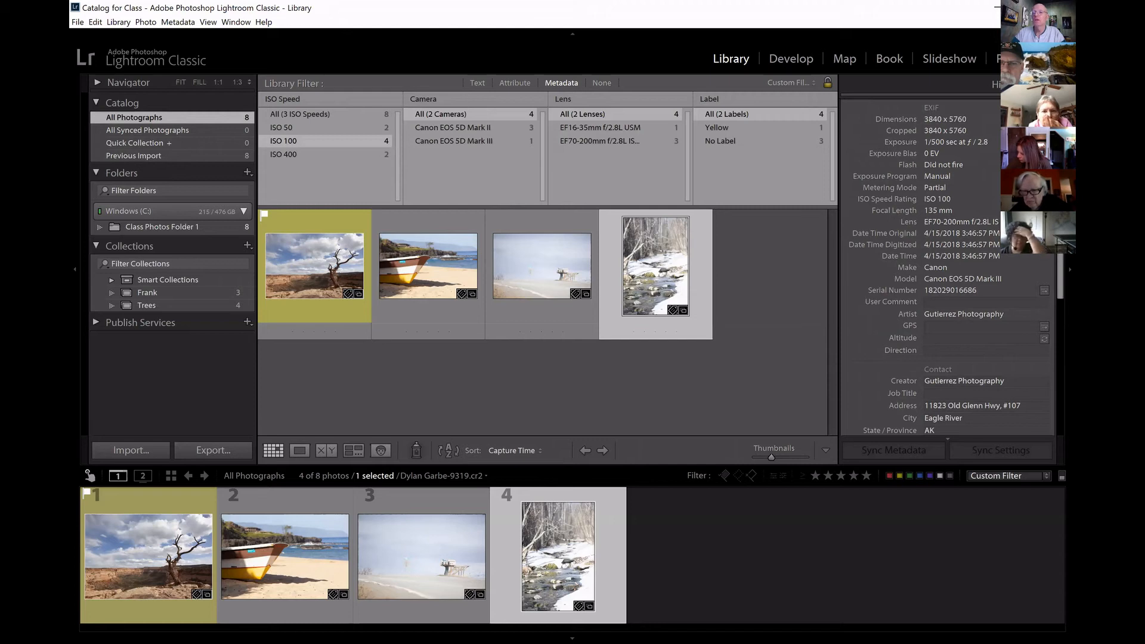
scroll(948, 268, "down", 4)
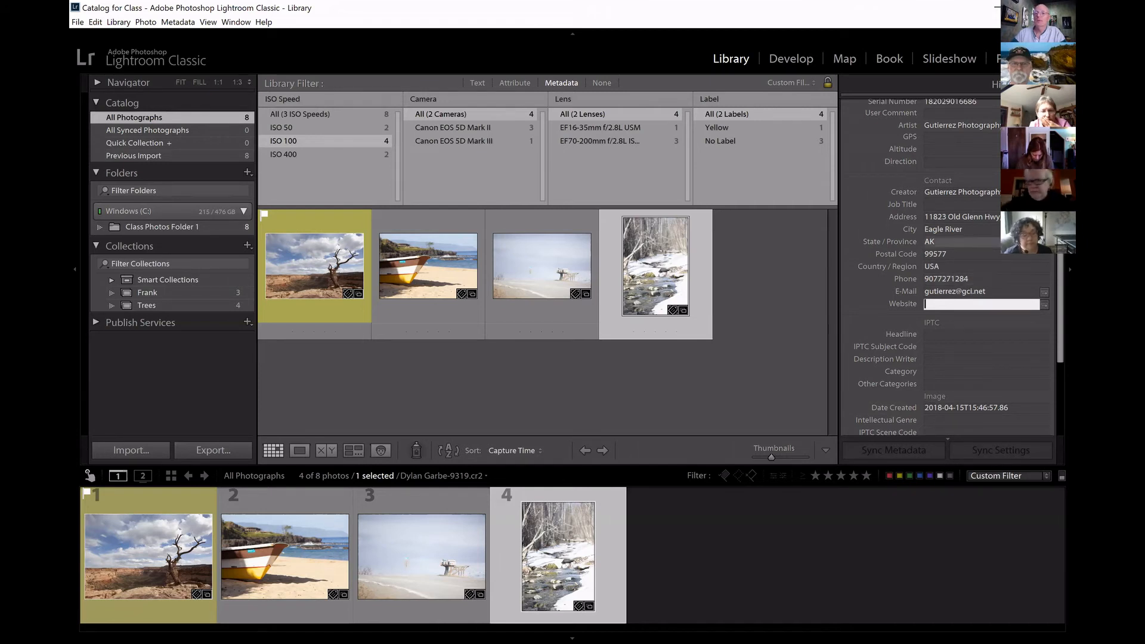
Look through the snowy creek photo's EXIF, contact, image, workflow and copyright metadata fields.
scroll(991, 206, "up", 5)
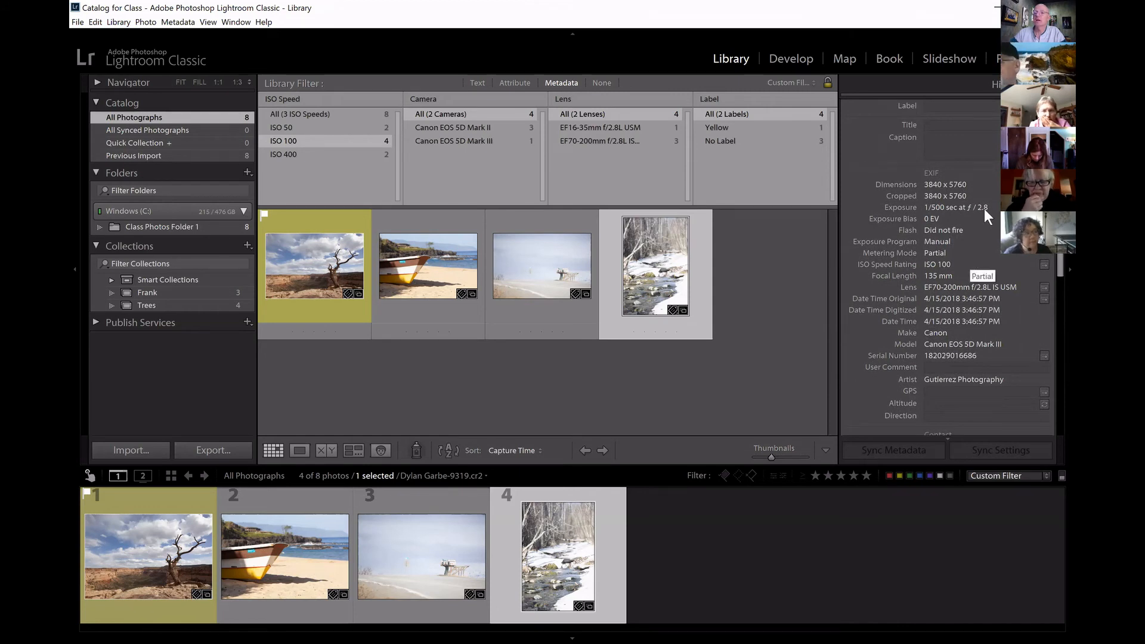
scroll(925, 219, "down", 8)
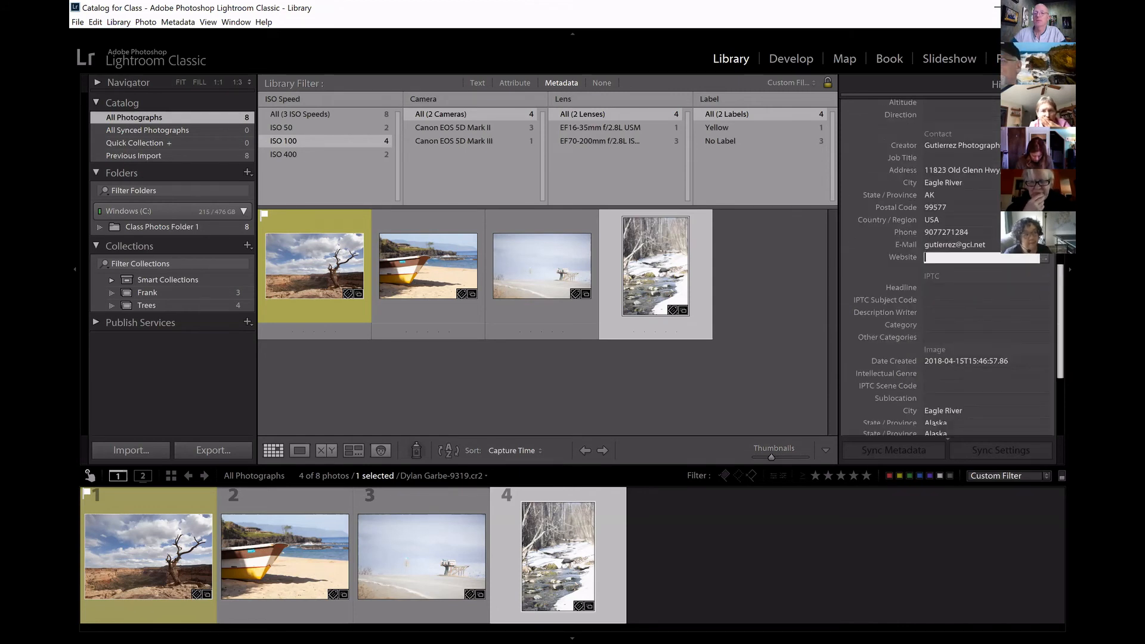
scroll(1043, 340, "down", 4)
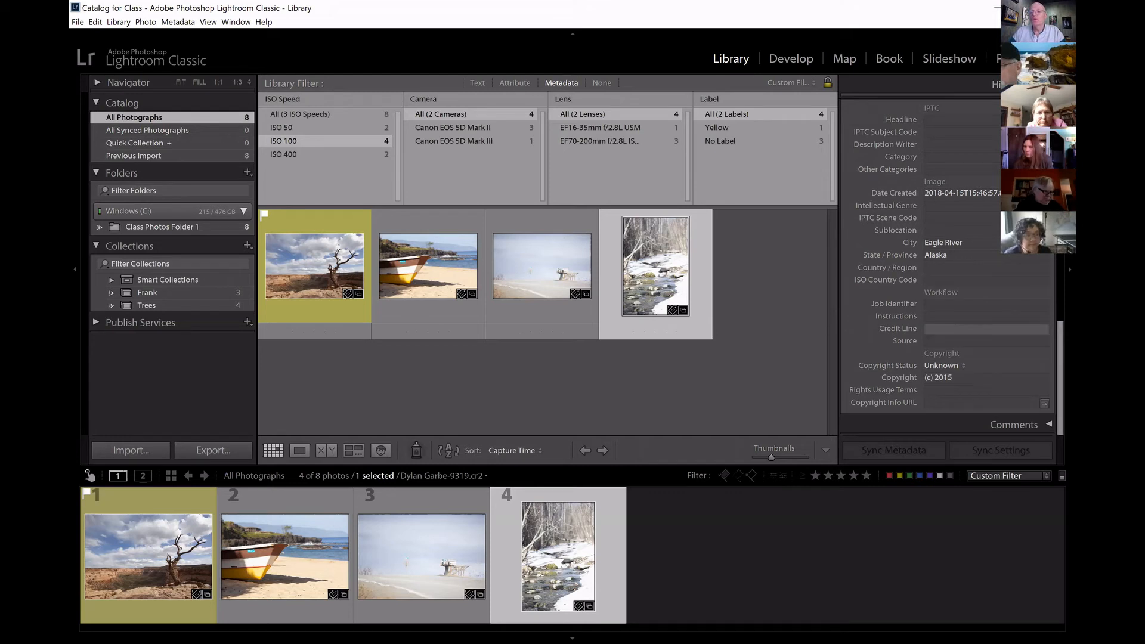
scroll(948, 268, "up", 10)
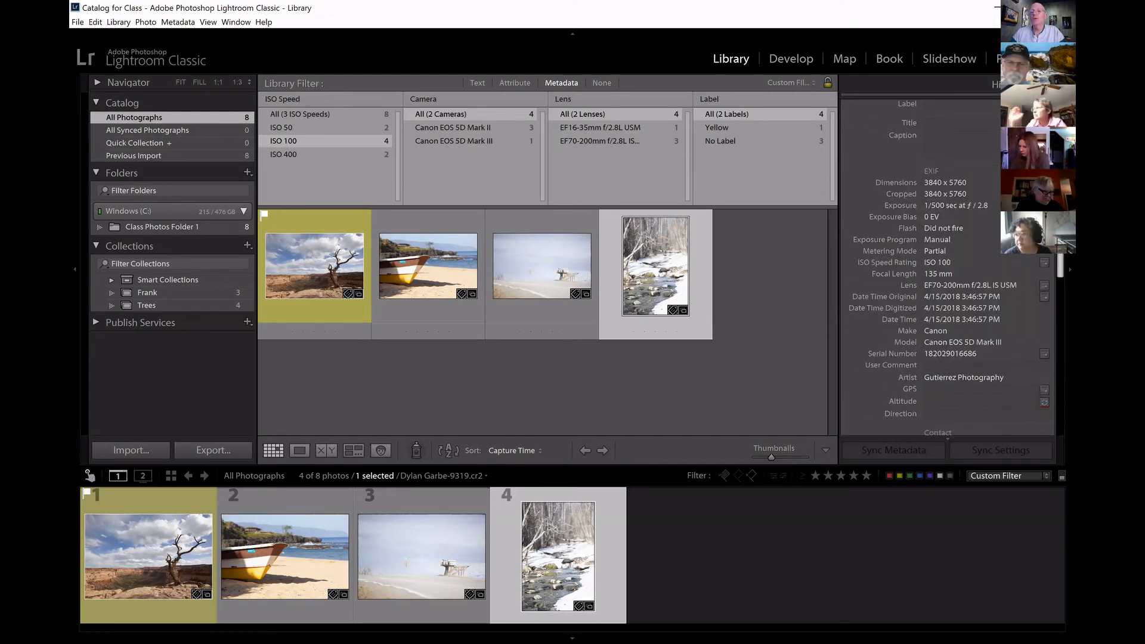
scroll(948, 268, "up", 3)
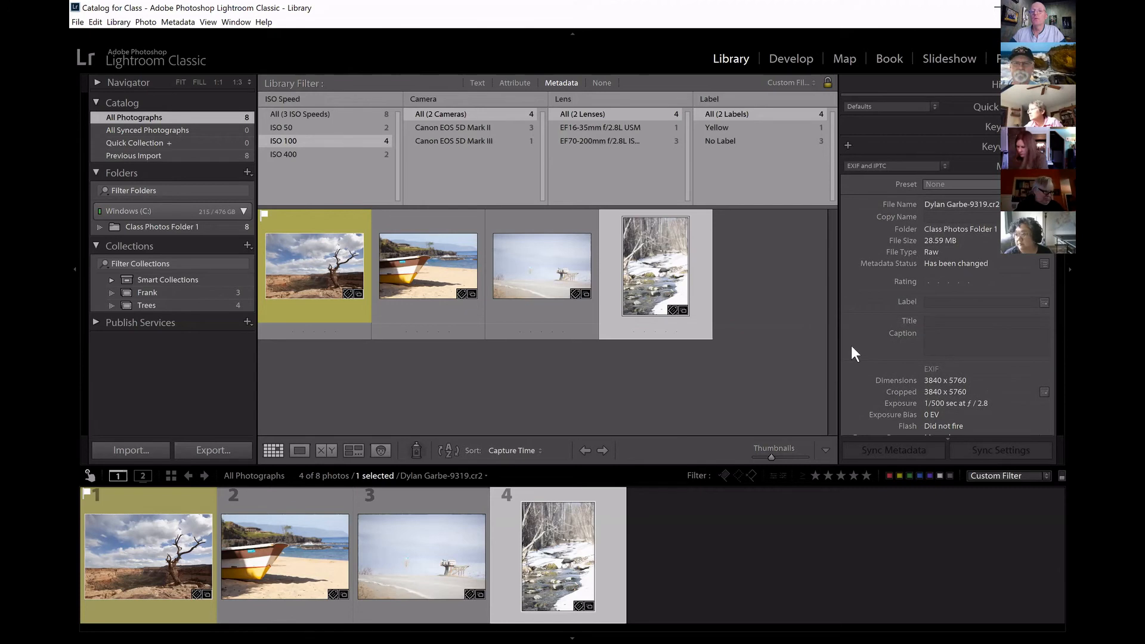
Switch the snowy creek photo's metadata view to the Location set and look over its fields.
left_click(945, 165)
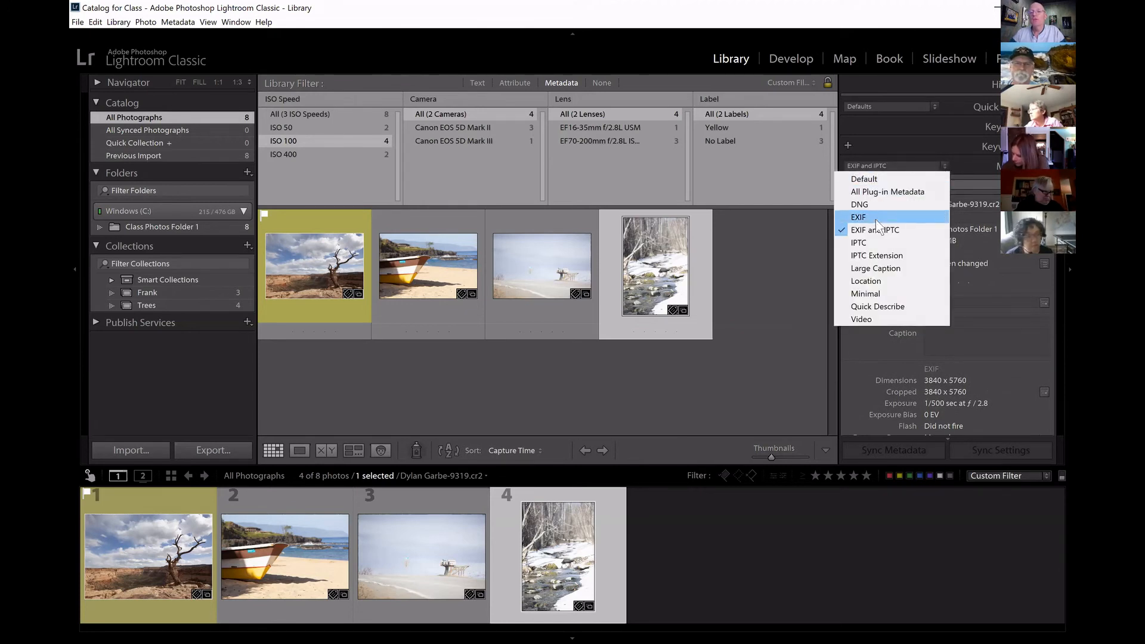
left_click(878, 282)
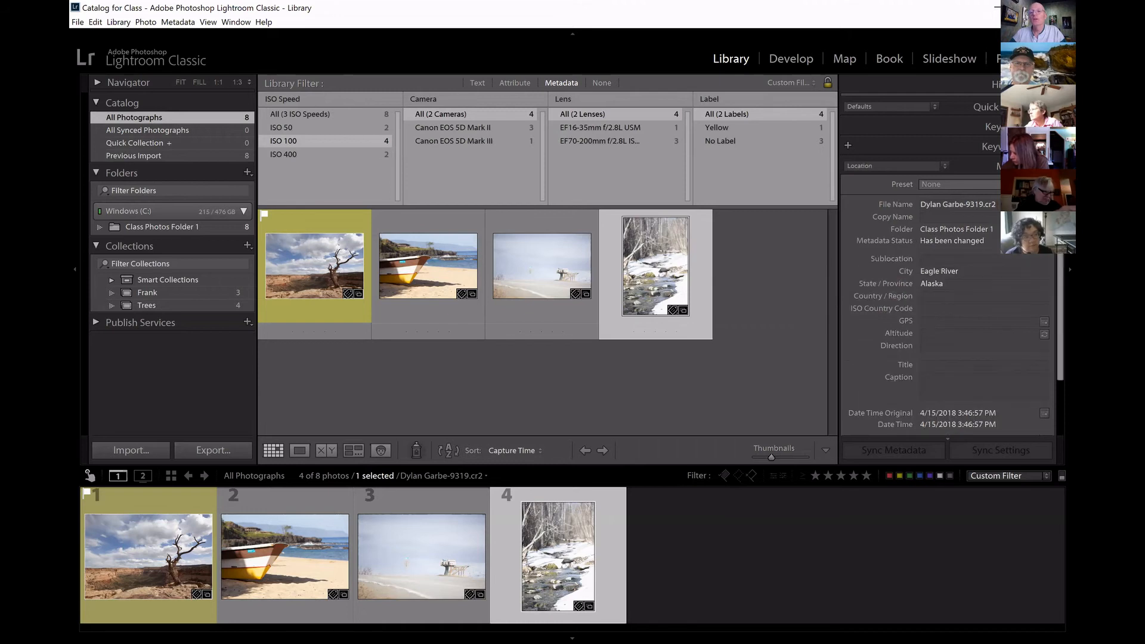
scroll(1051, 308, "down", 2)
scroll(1050, 308, "up", 2)
Show the Default metadata set for the snowy creek photo and look over its fields.
left_click(944, 165)
left_click(864, 179)
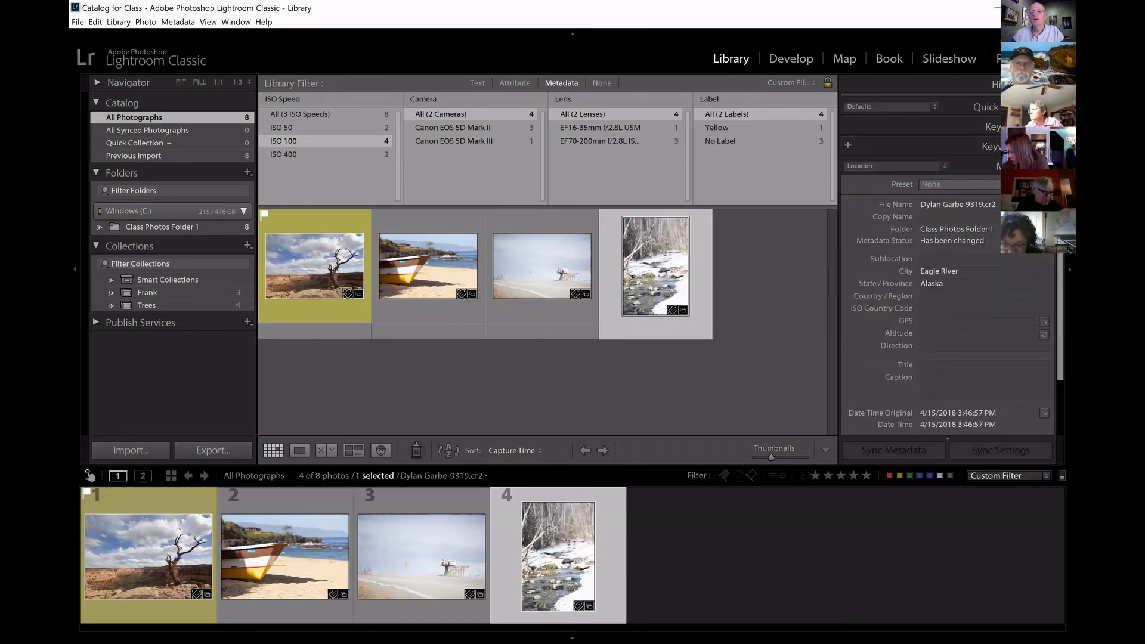
scroll(1005, 218, "down", 3)
scroll(1005, 218, "up", 3)
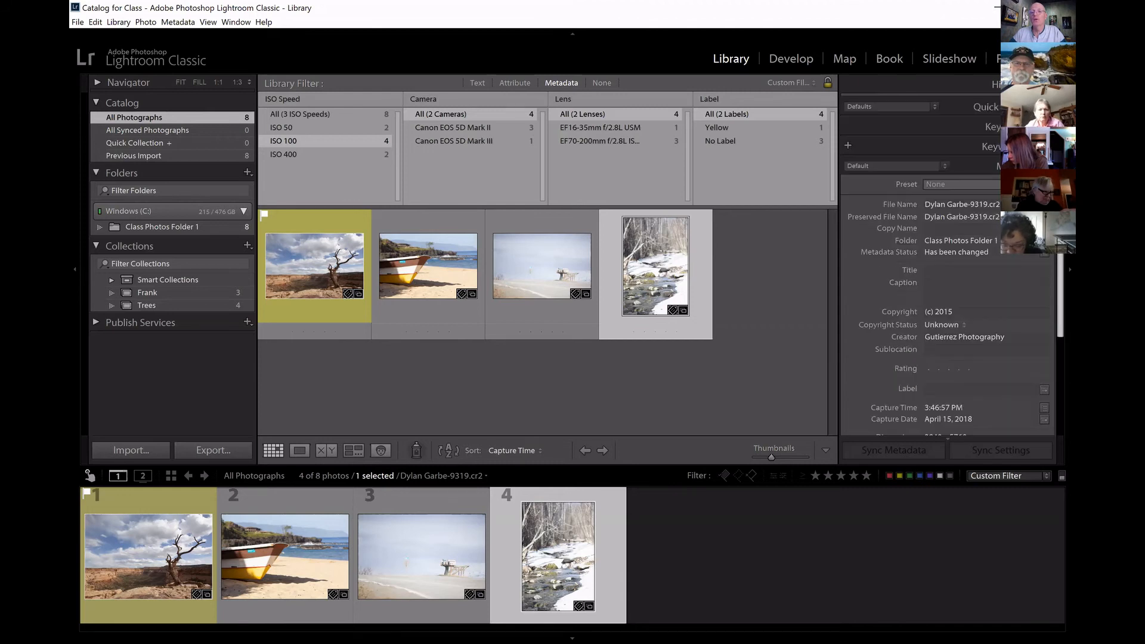
View the snowy creek photo's metadata in the All Plug-in Metadata set and in the Large Caption set.
left_click(944, 165)
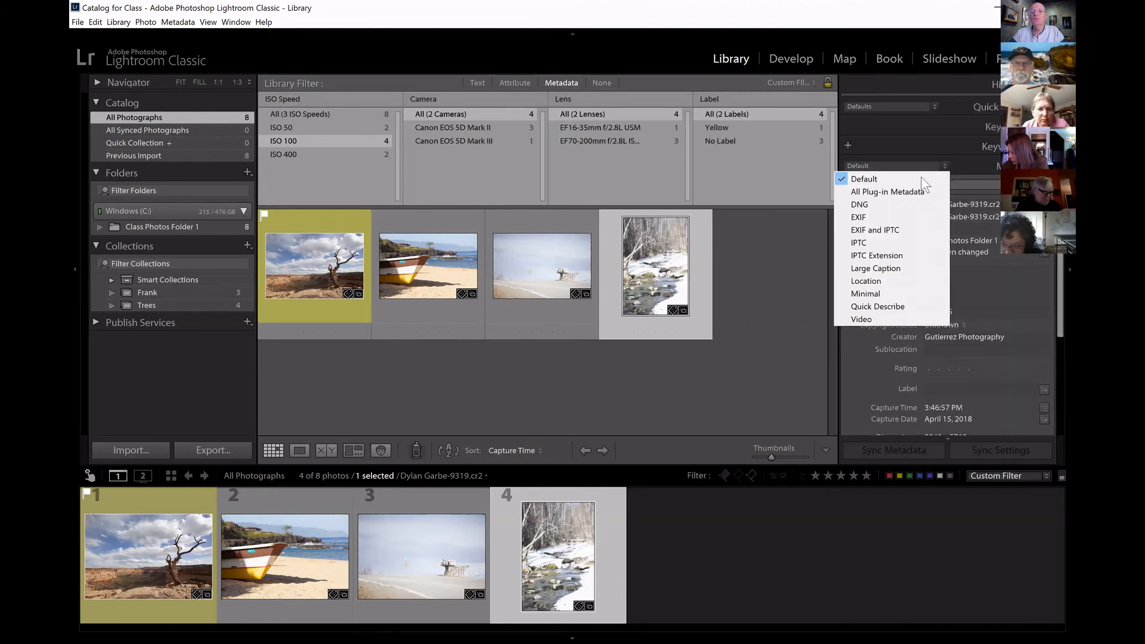
left_click(909, 189)
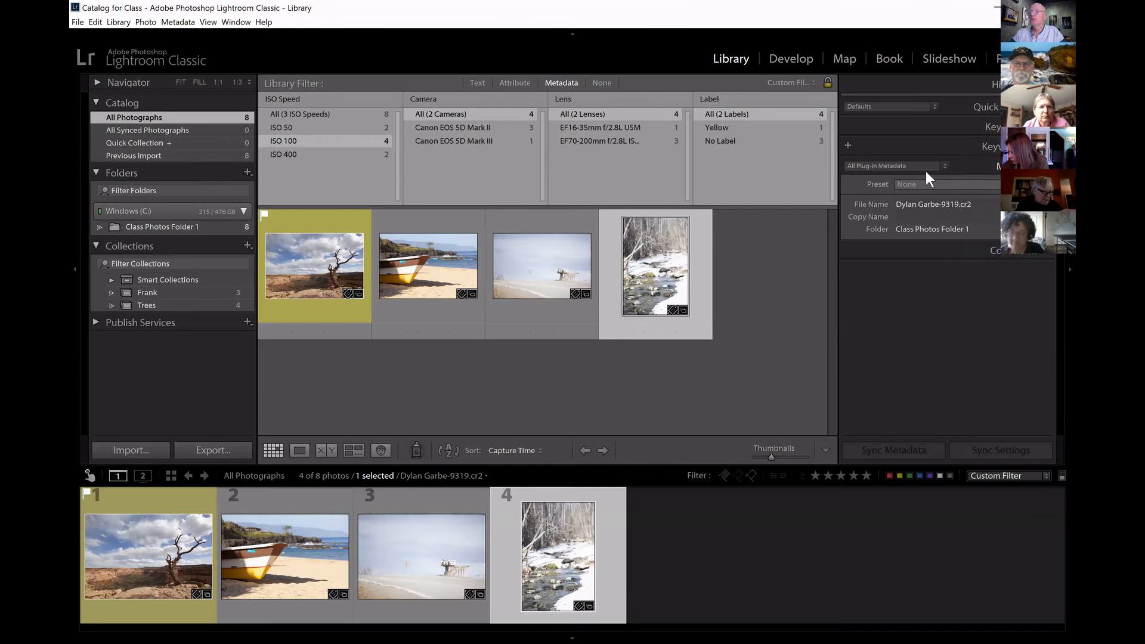
left_click(945, 165)
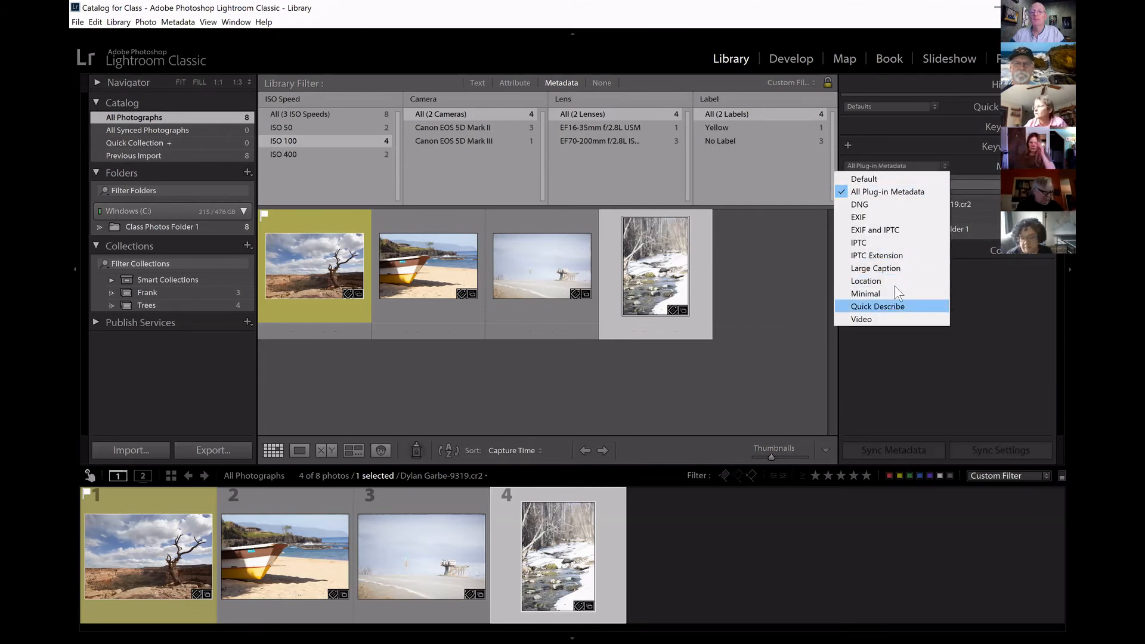
left_click(897, 268)
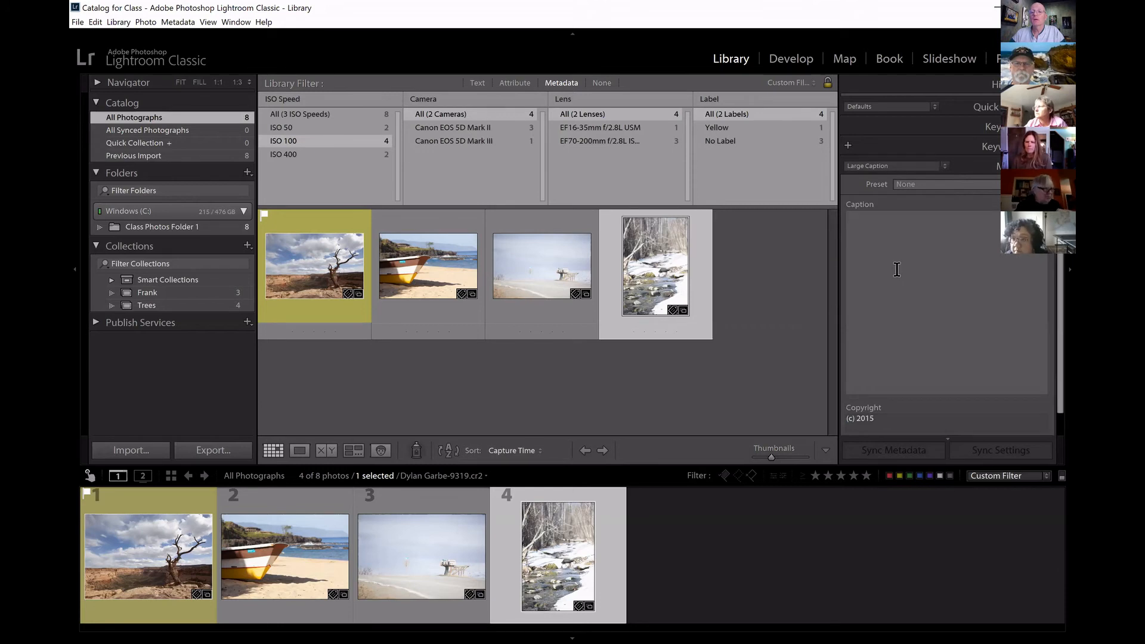
Check the available metadata presets and return the metadata view to the EXIF and IPTC set.
left_click(1025, 184)
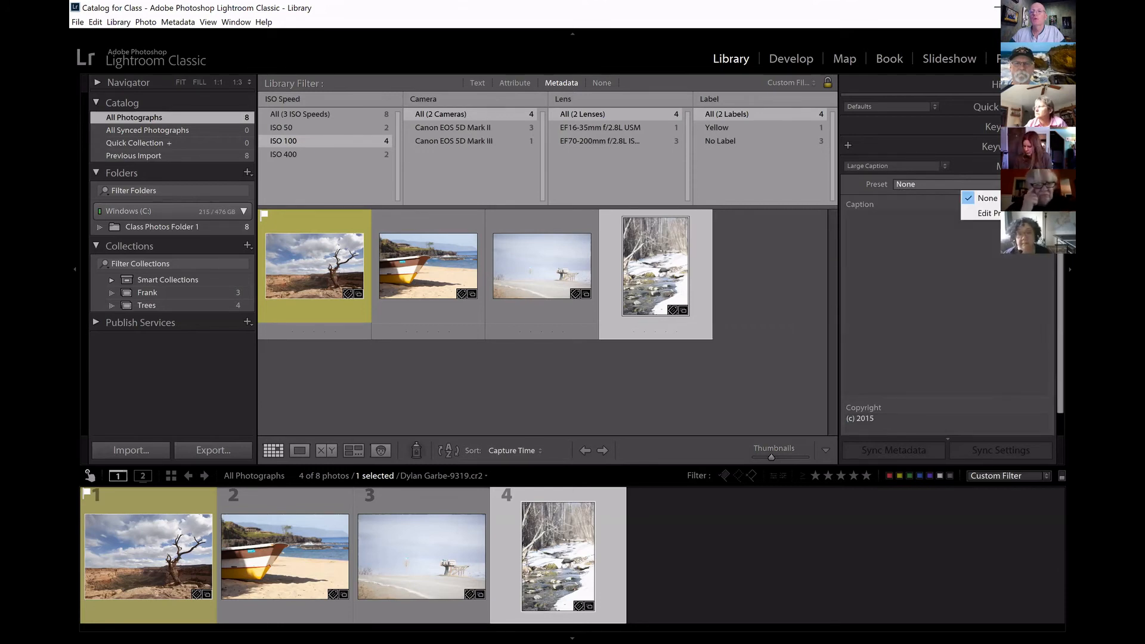
left_click(943, 166)
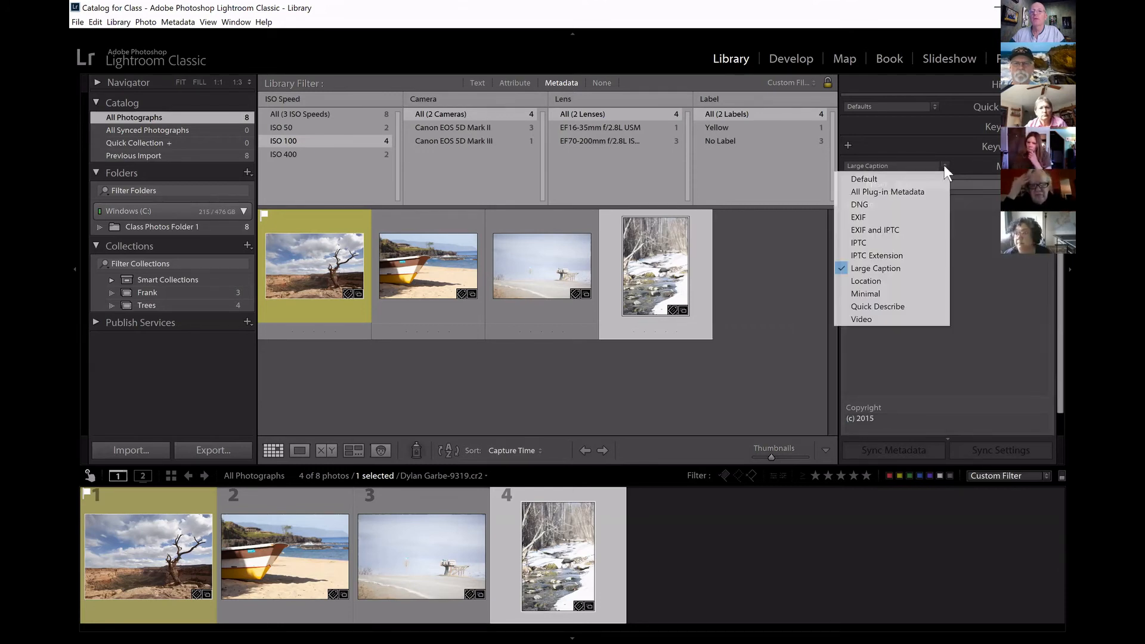
left_click(862, 228)
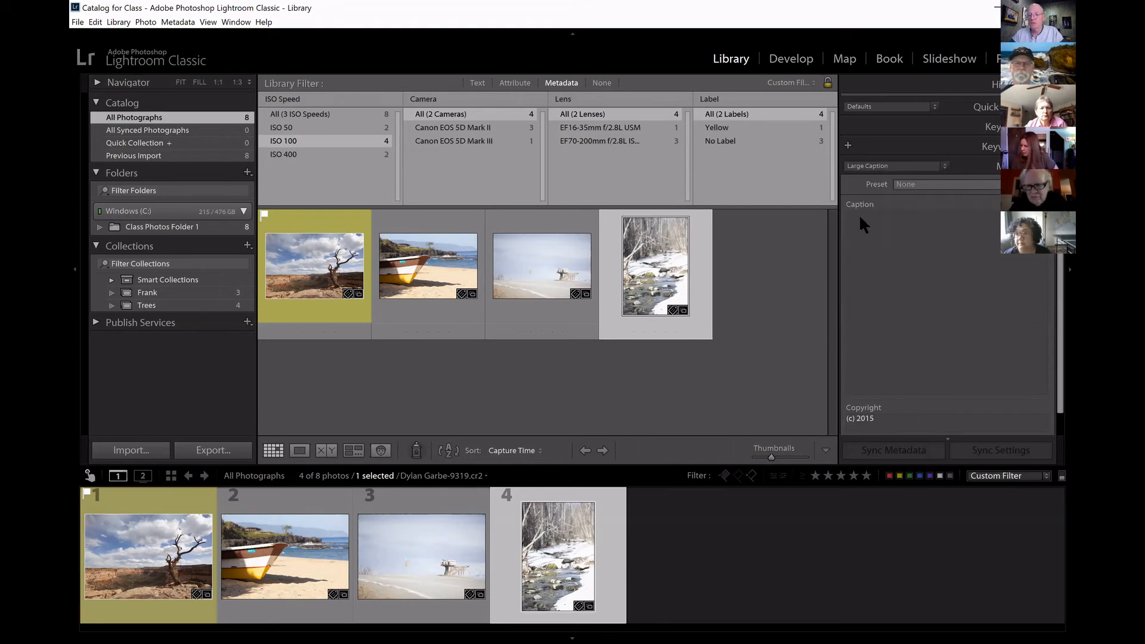
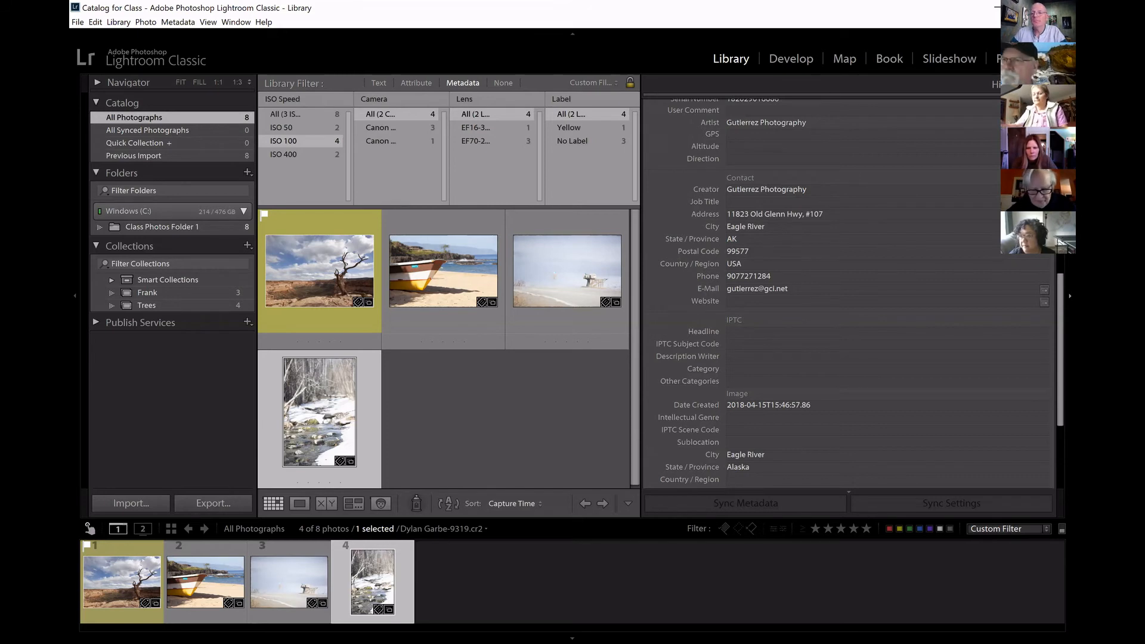
Look over the snowy creek photo's contact, IPTC, image and copyright metadata, and find its metadata preset setting.
scroll(1049, 364, "down", 3)
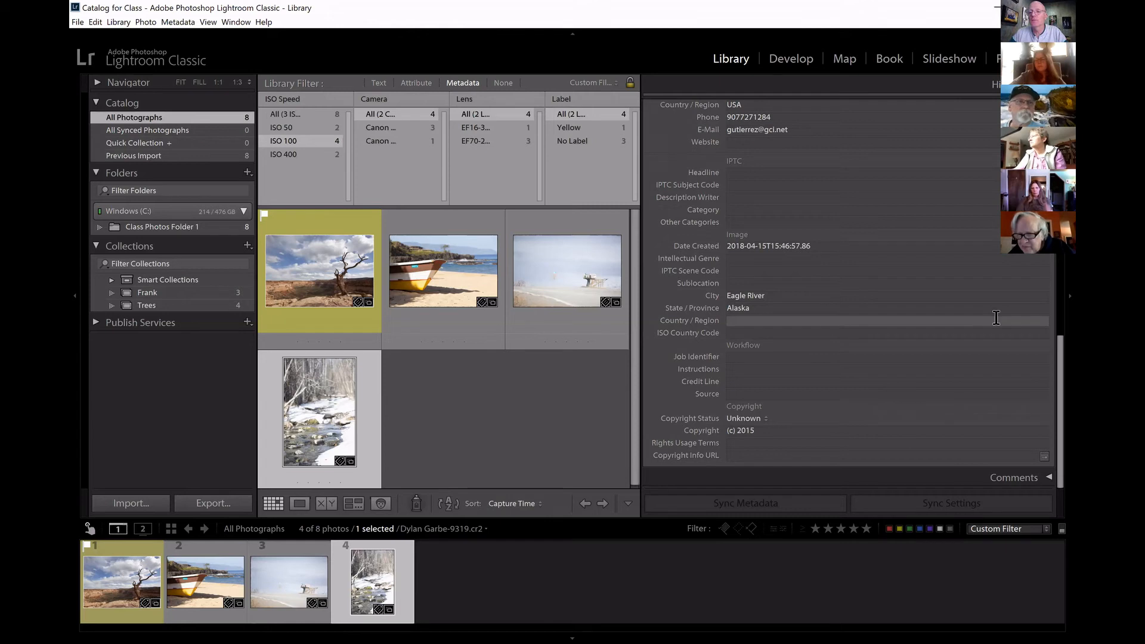
scroll(852, 293, "up", 10)
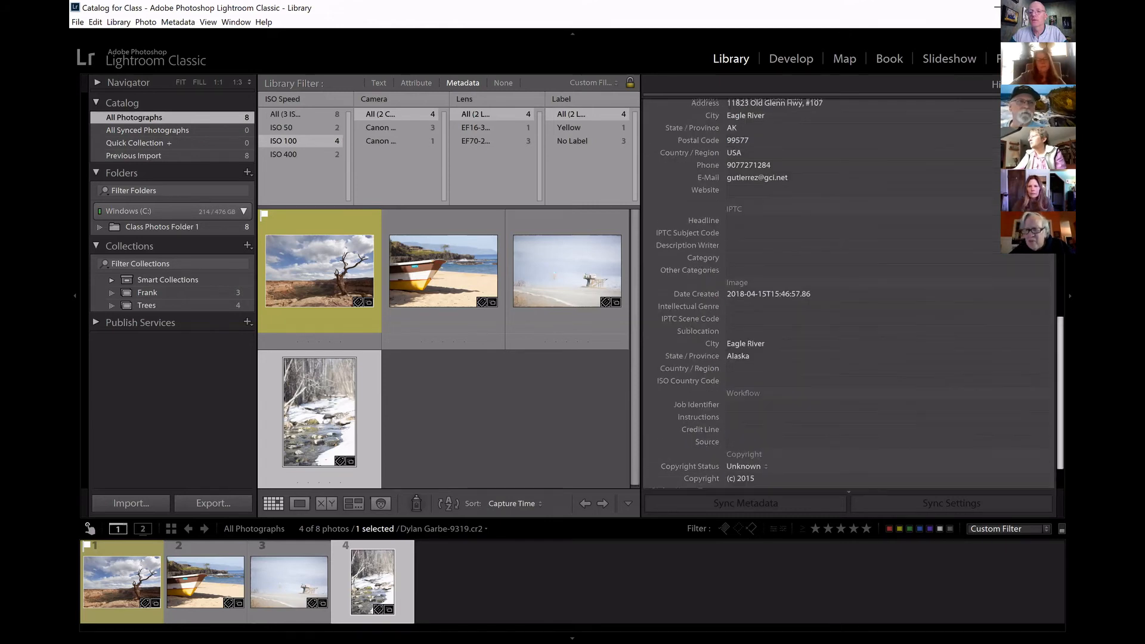
scroll(853, 292, "up", 3)
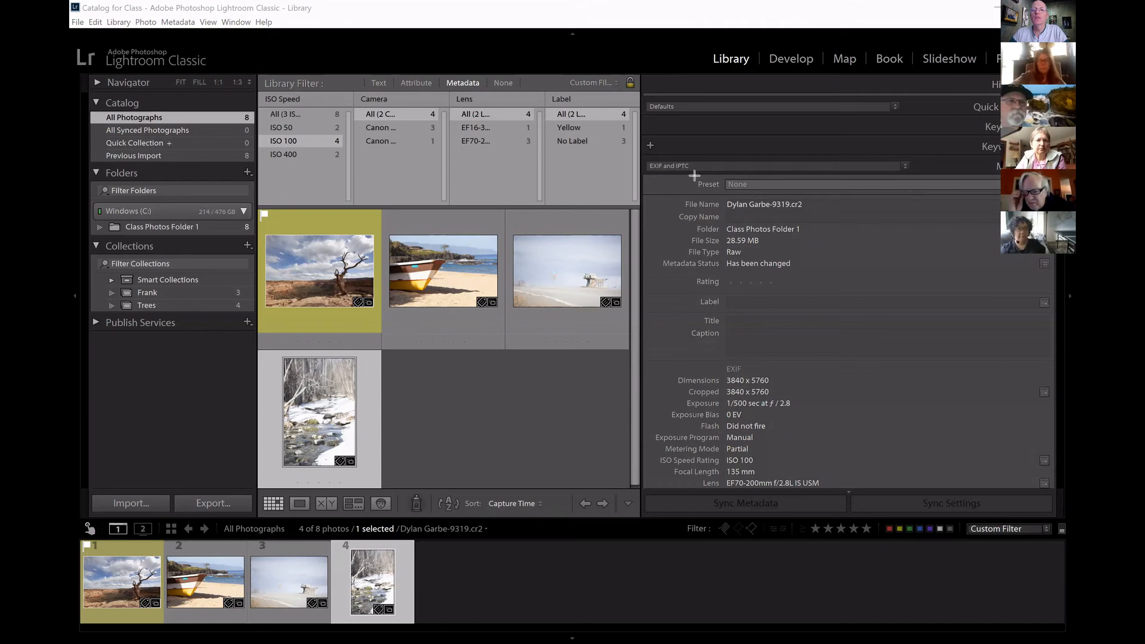
left_click_drag(693, 175, 1007, 204)
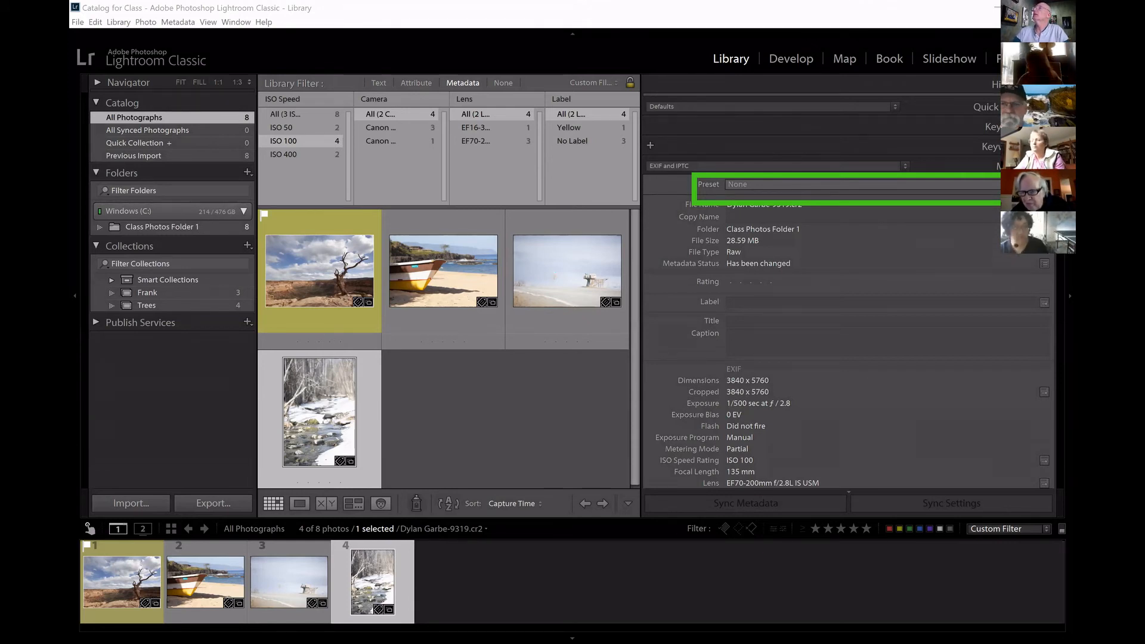
key("Escape")
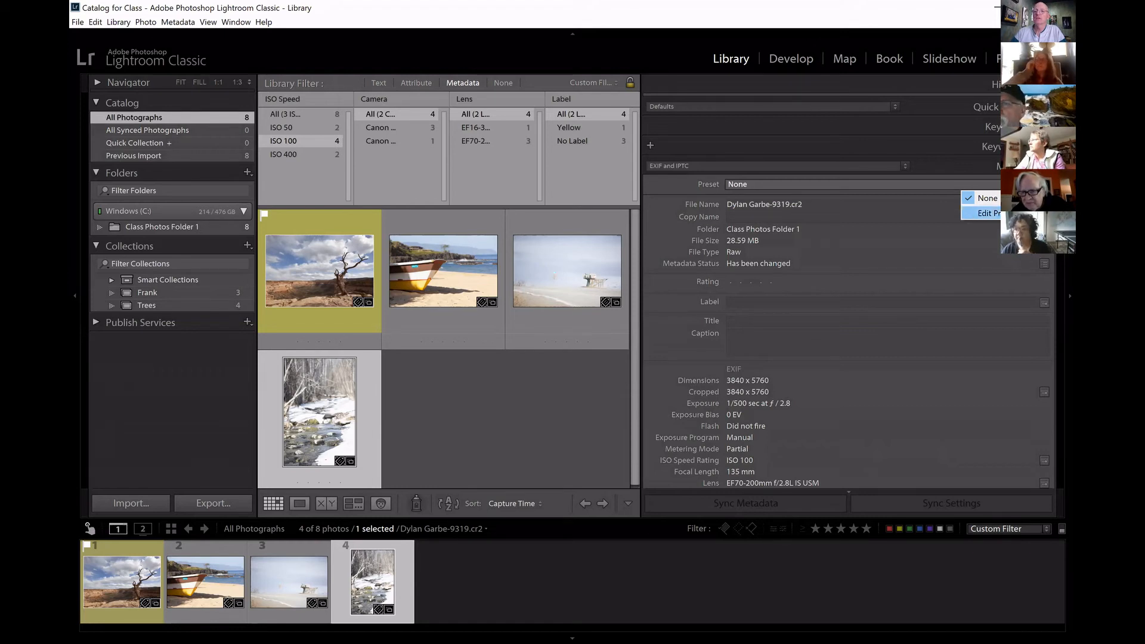
Open the metadata preset editor for the snowy creek photo and look over its first groups of fields.
left_click(1008, 214)
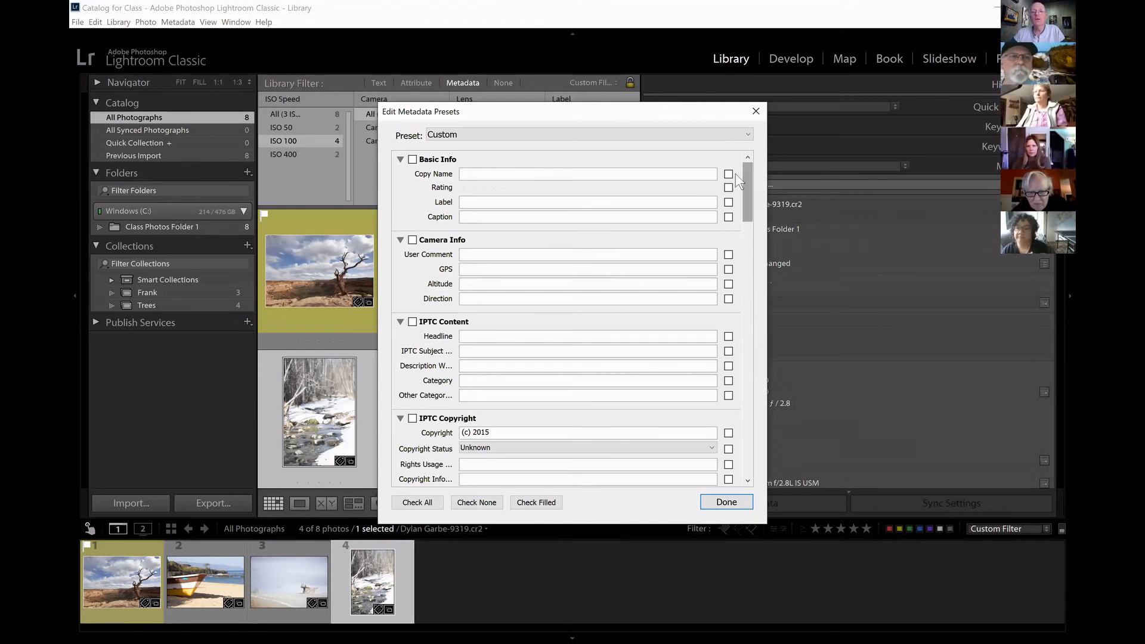
scroll(737, 221, "down", 3)
scroll(739, 220, "down", 2)
scroll(743, 171, "up", 5)
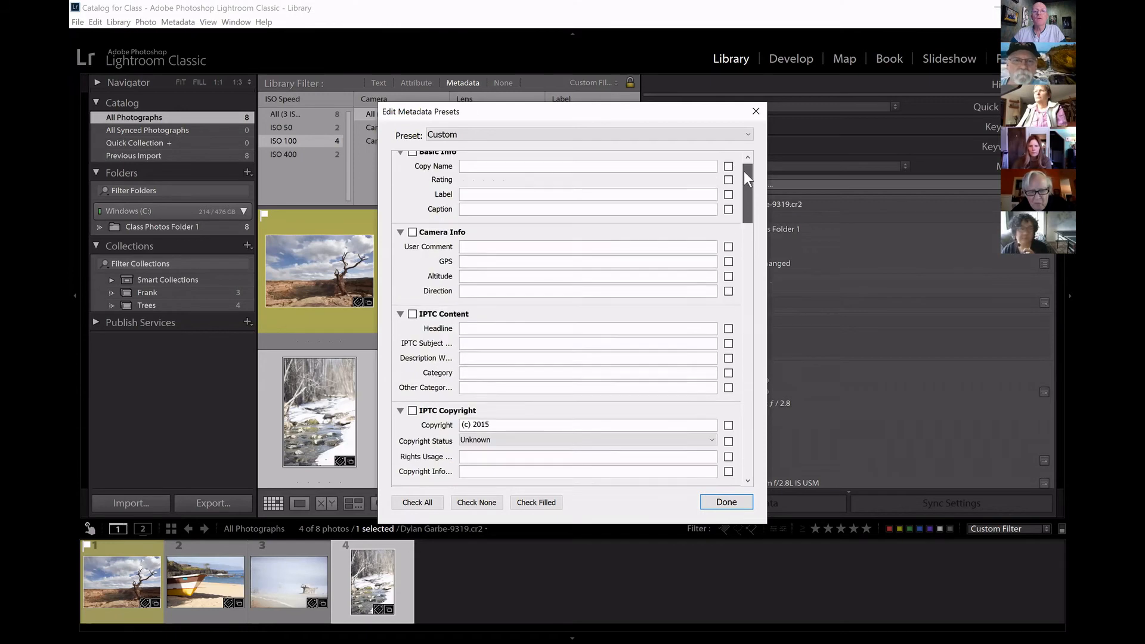
scroll(746, 177, "down", 1)
scroll(749, 163, "up", 1)
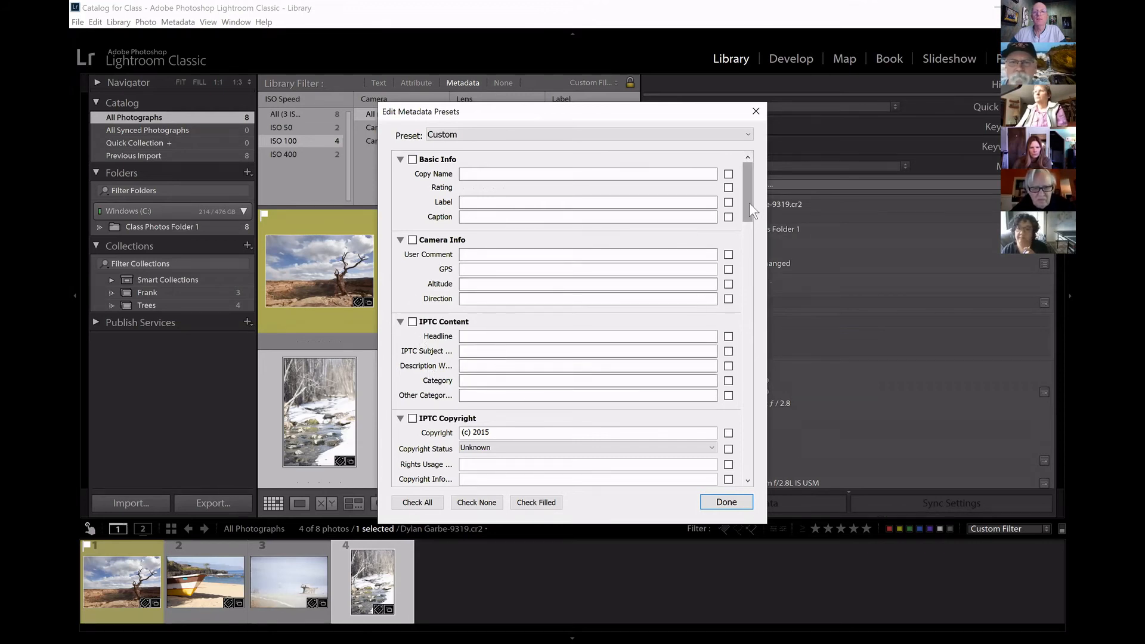
In the preset's IPTC Copyright section, set Copyright to 2020 and Copyright Status to Copyrighted, with both fields included.
left_click_drag(749, 206, 755, 255)
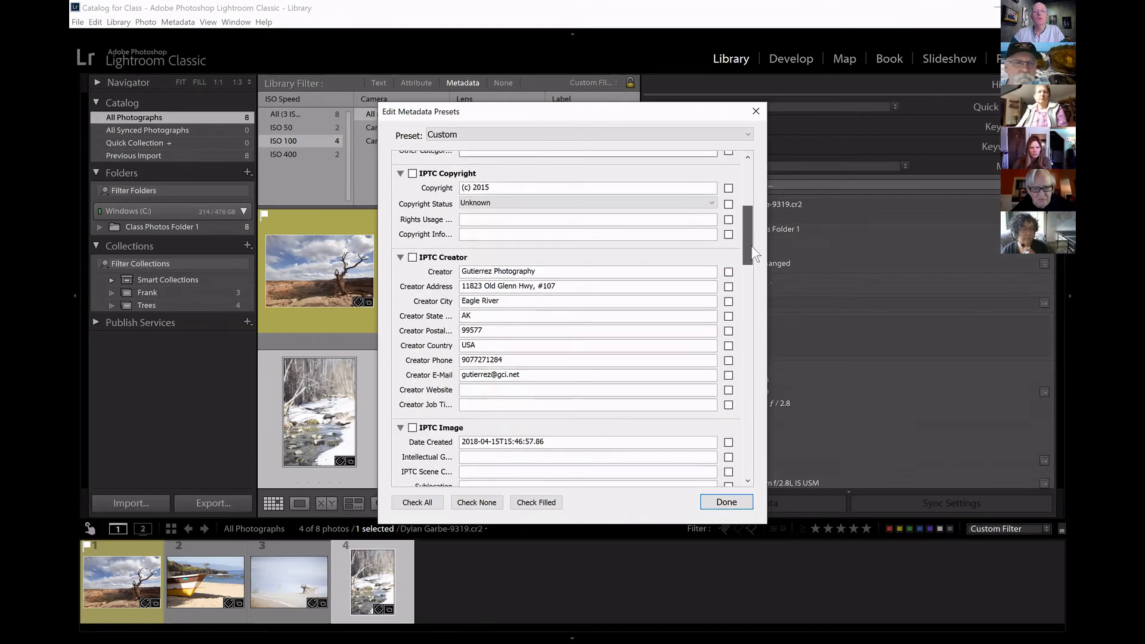
left_click(480, 187)
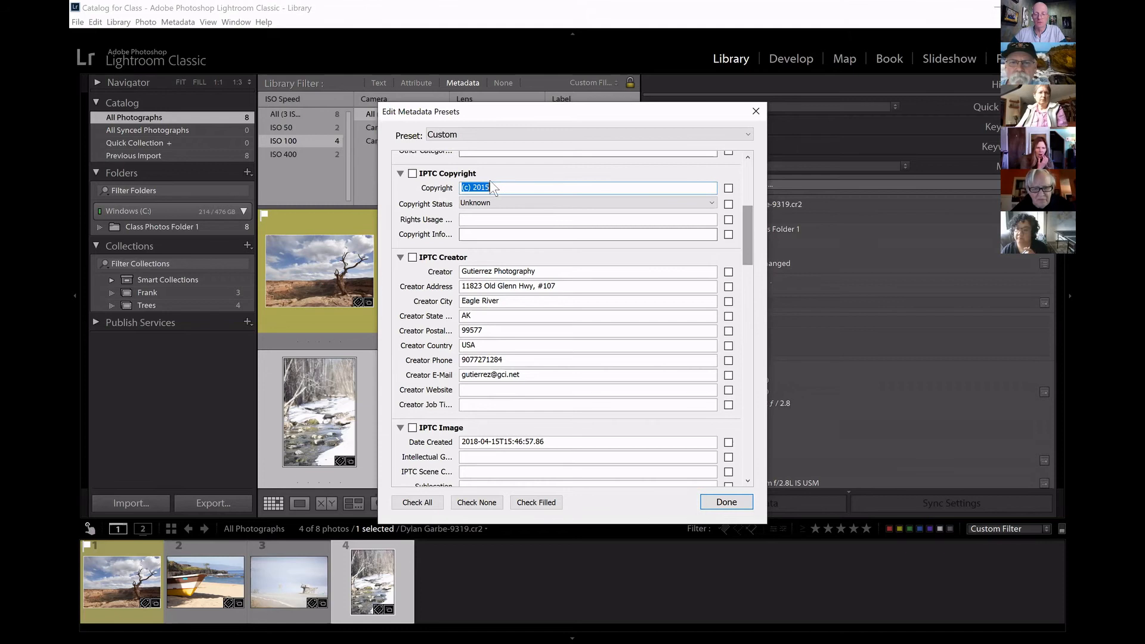
type("2020")
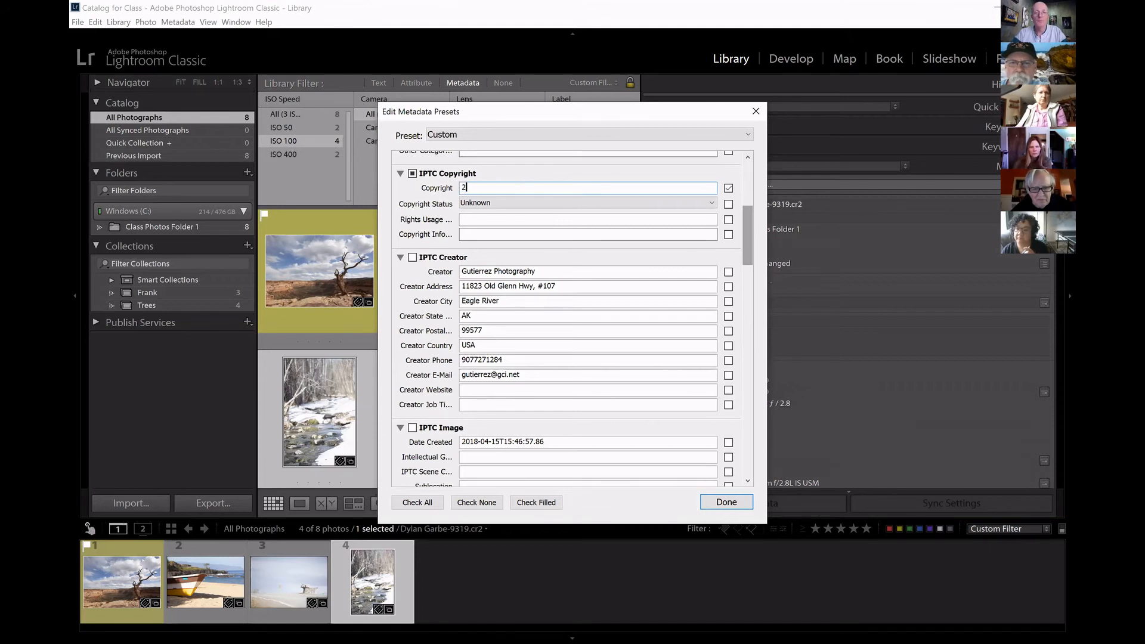
left_click(711, 203)
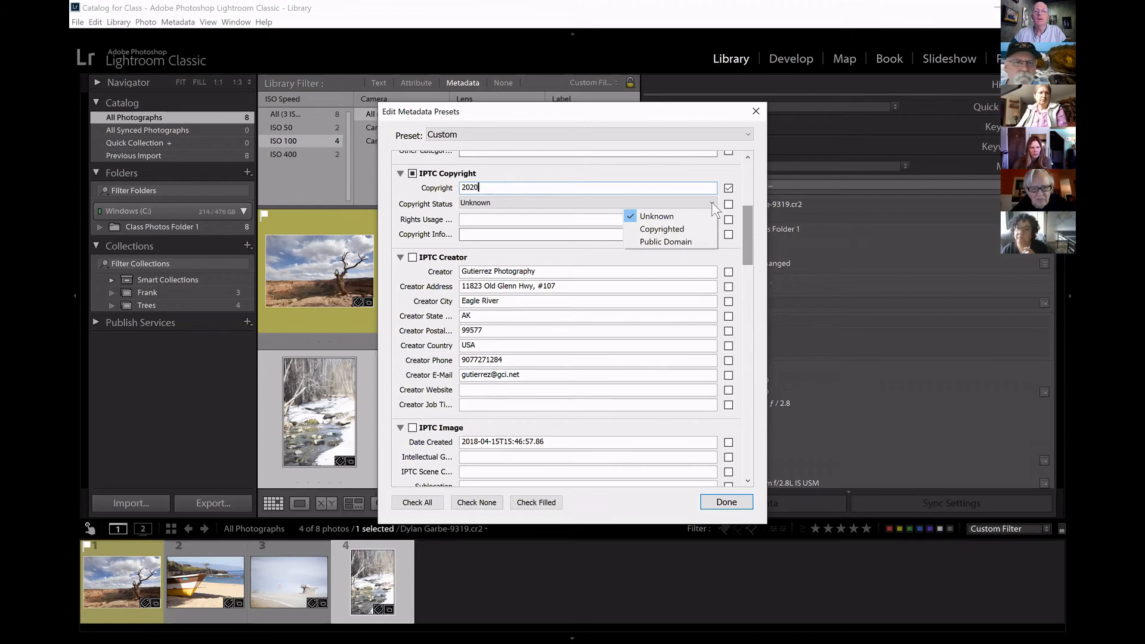
left_click(679, 229)
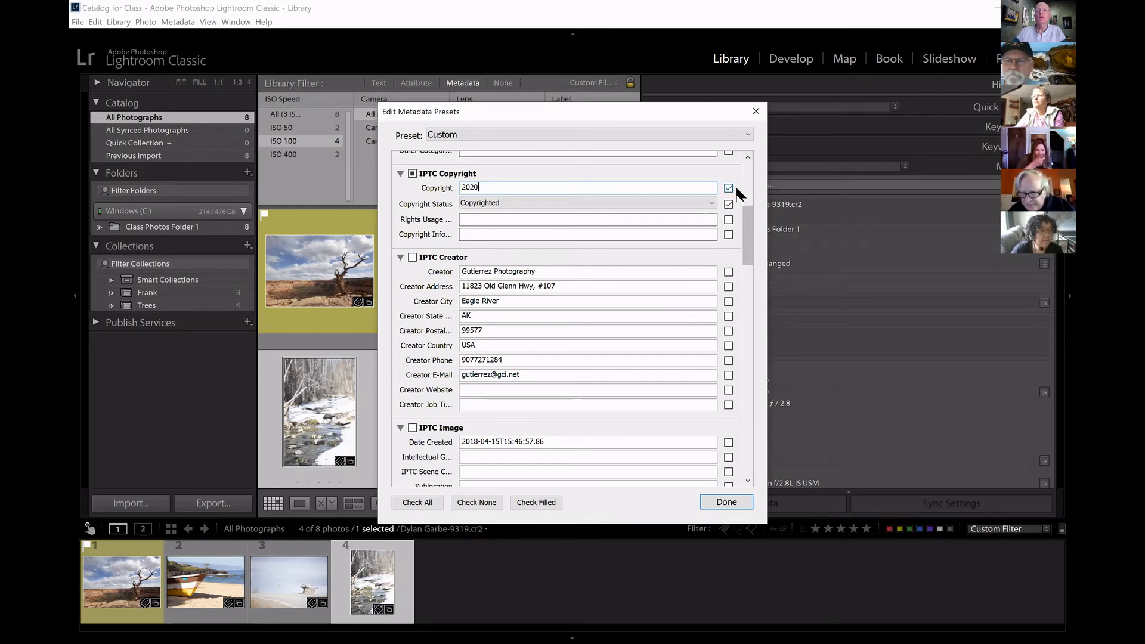
left_click(728, 203)
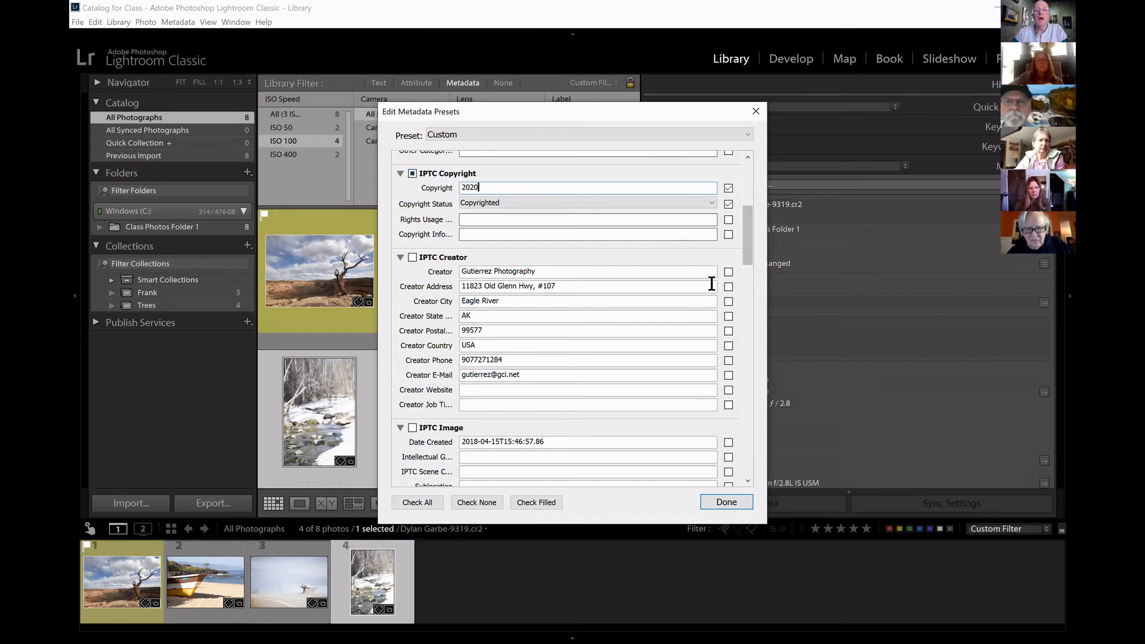
Include all IPTC Creator fields in the metadata preset and leave the Keywords section excluded.
left_click_drag(749, 230, 741, 239)
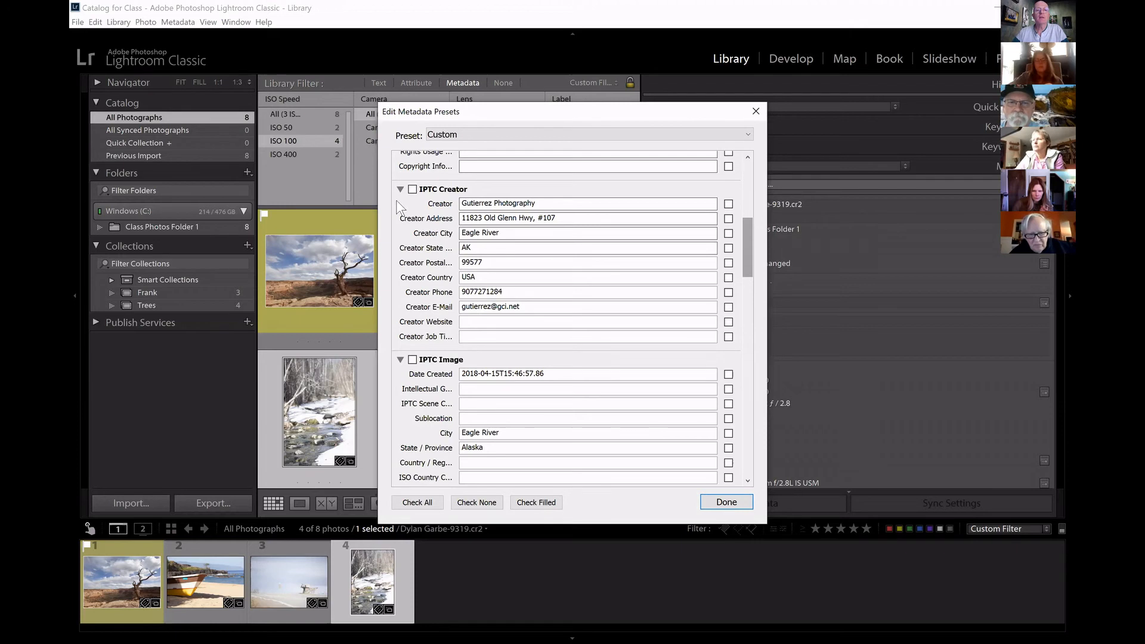
left_click(412, 190)
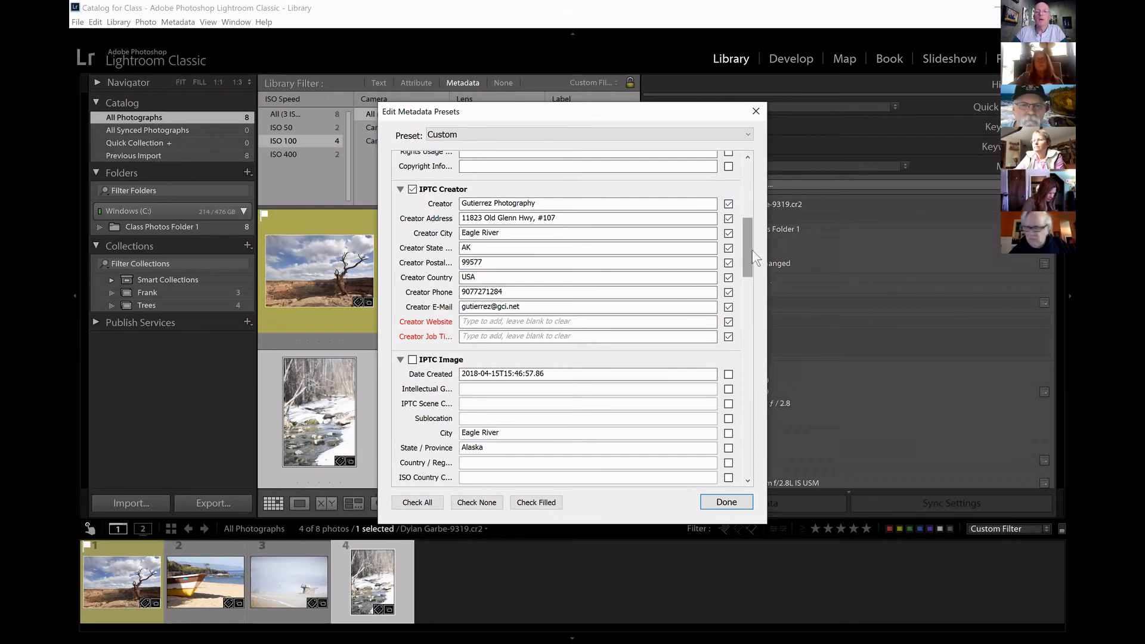
left_click_drag(745, 247, 775, 473)
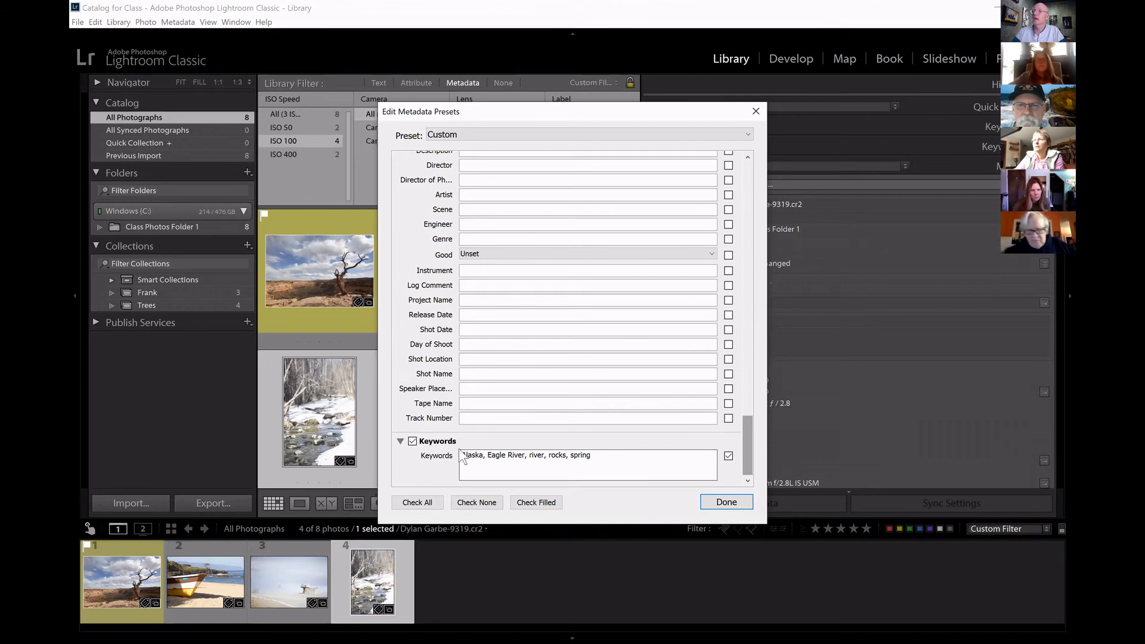
left_click(413, 442)
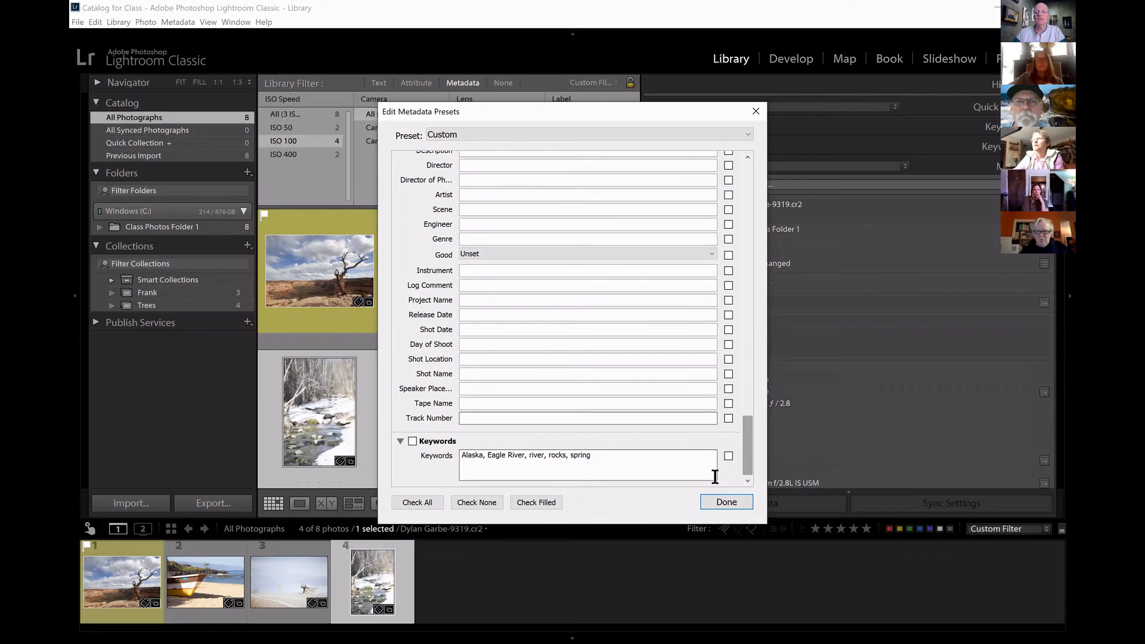
Review all sections of the metadata preset, from Basic Info through the IPTC groups to Keywords.
left_click_drag(749, 434, 789, 181)
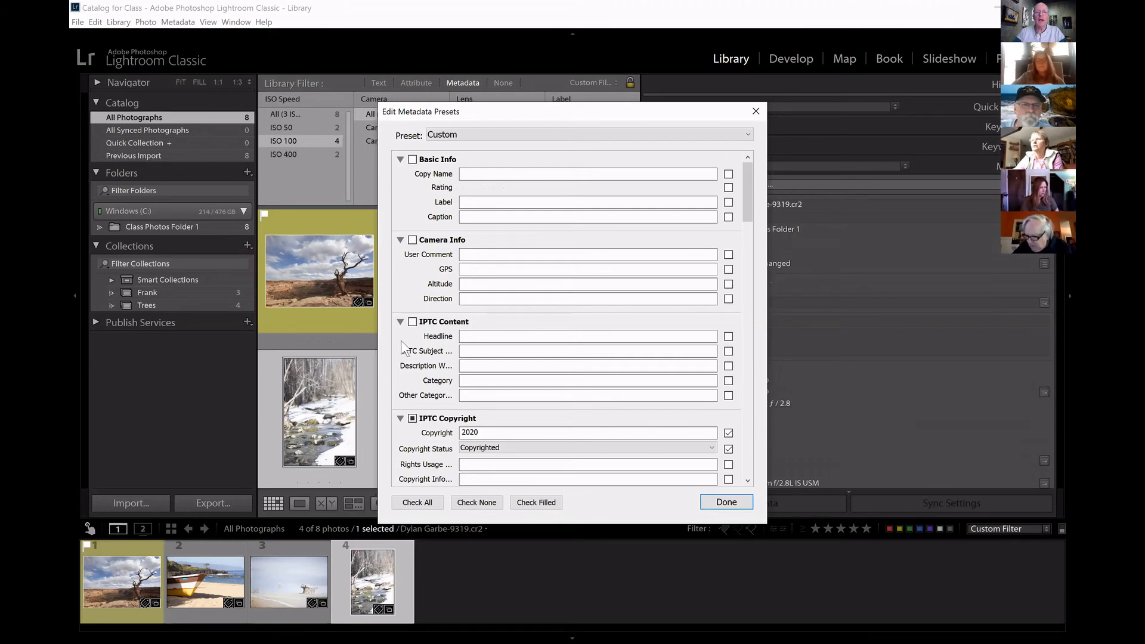
left_click_drag(748, 190, 746, 245)
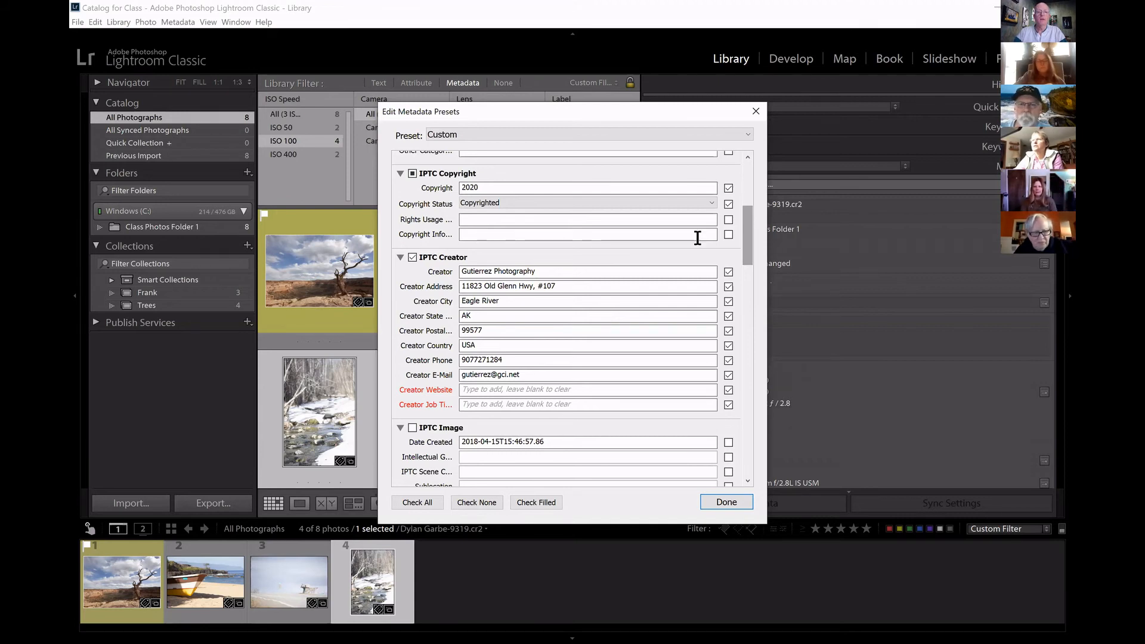
scroll(745, 238, "down", 5)
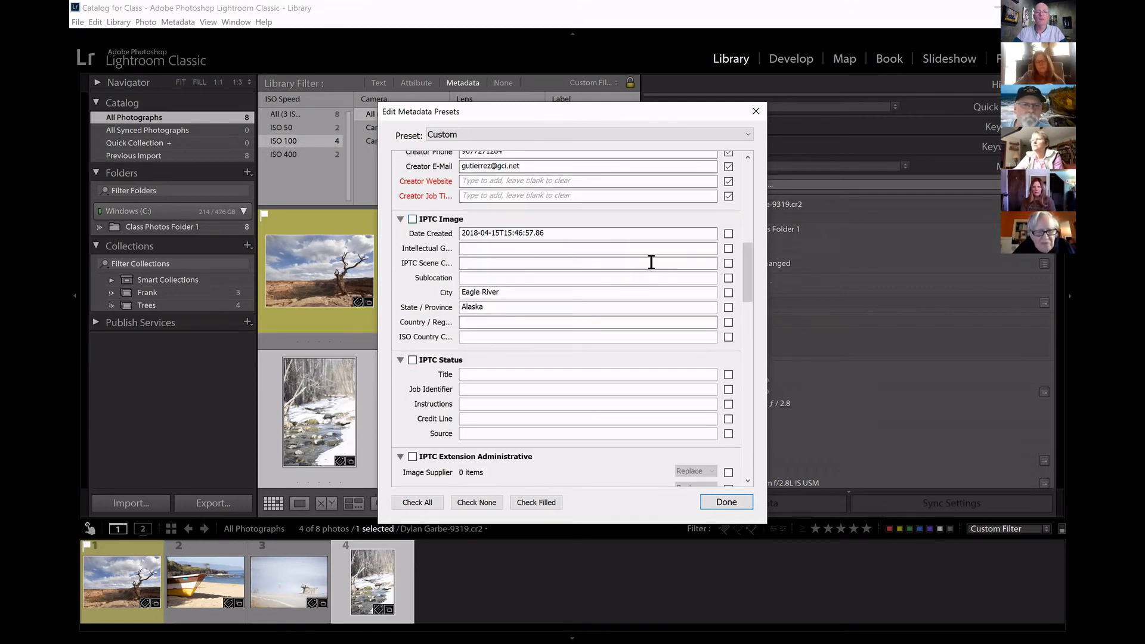
scroll(747, 269, "down", 5)
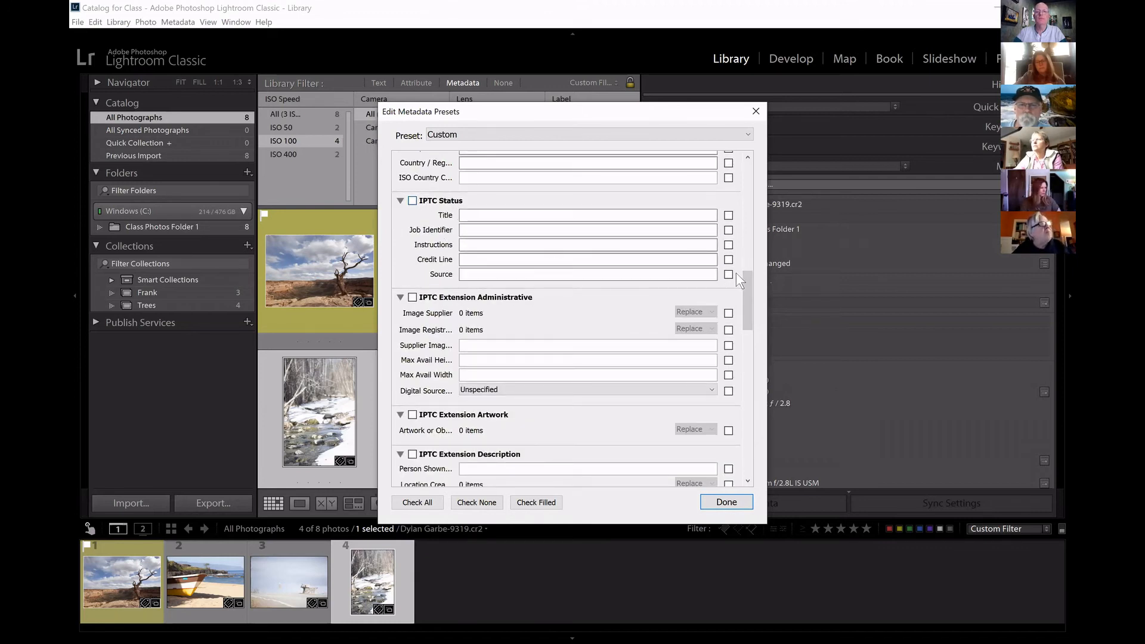
left_click_drag(743, 276, 746, 299)
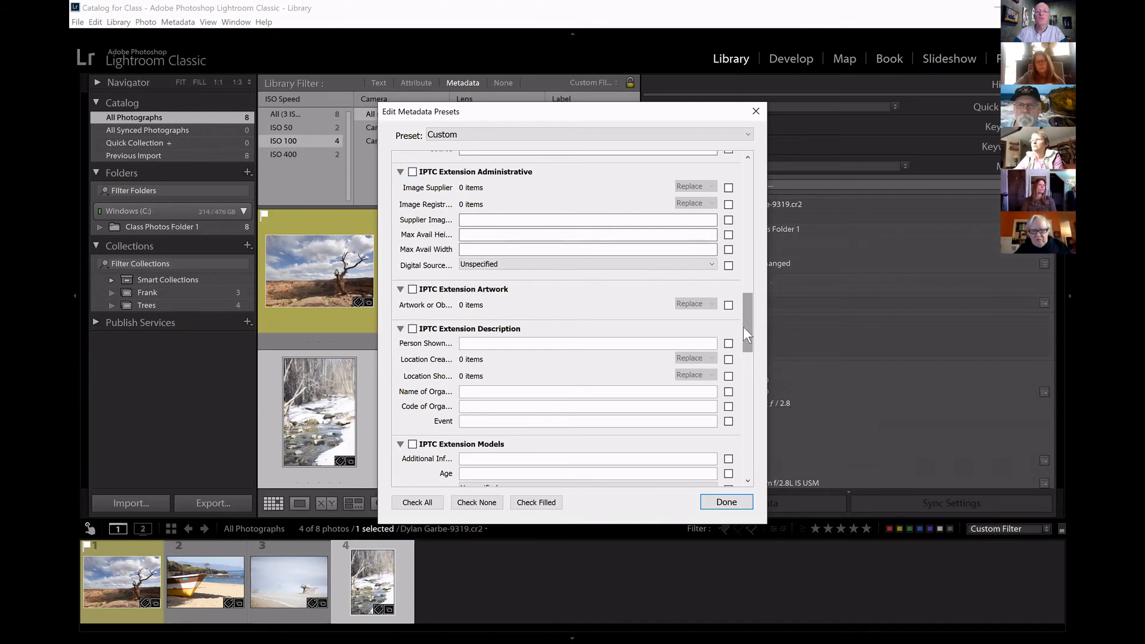
left_click_drag(745, 333, 725, 471)
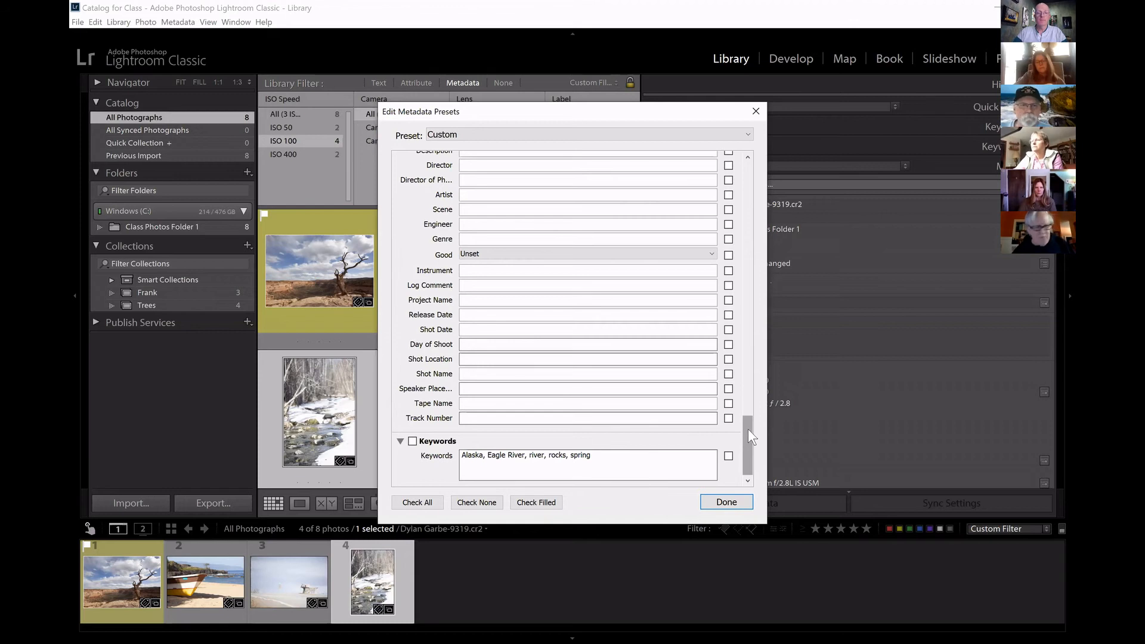
left_click_drag(747, 446, 753, 146)
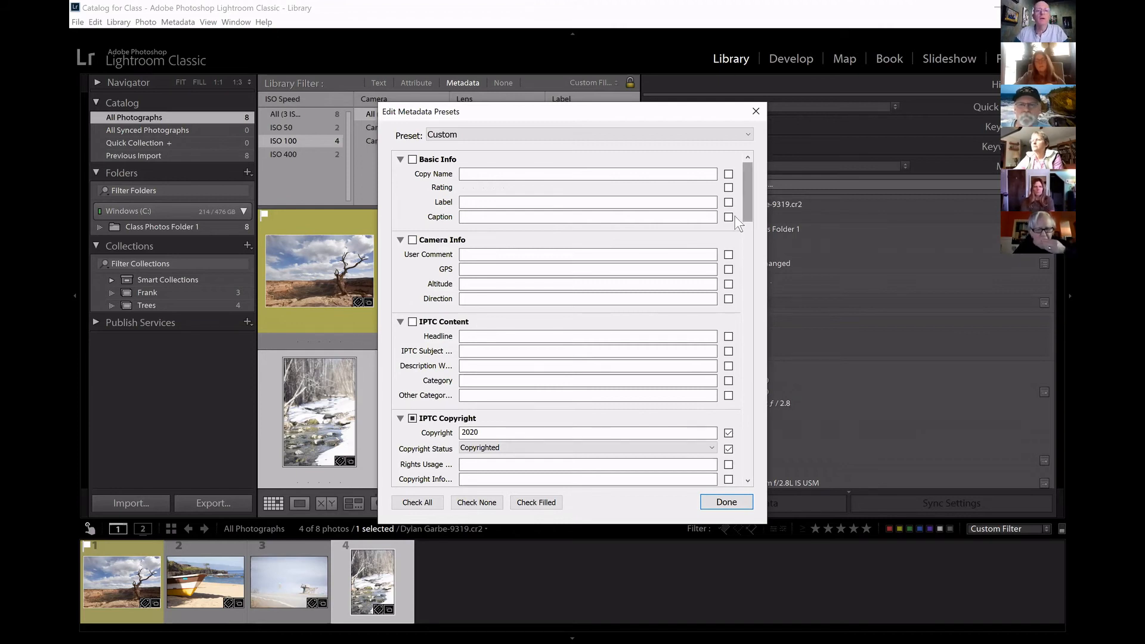
Save the current settings as a new metadata preset named General Contact Info and close the preset editor.
left_click(748, 134)
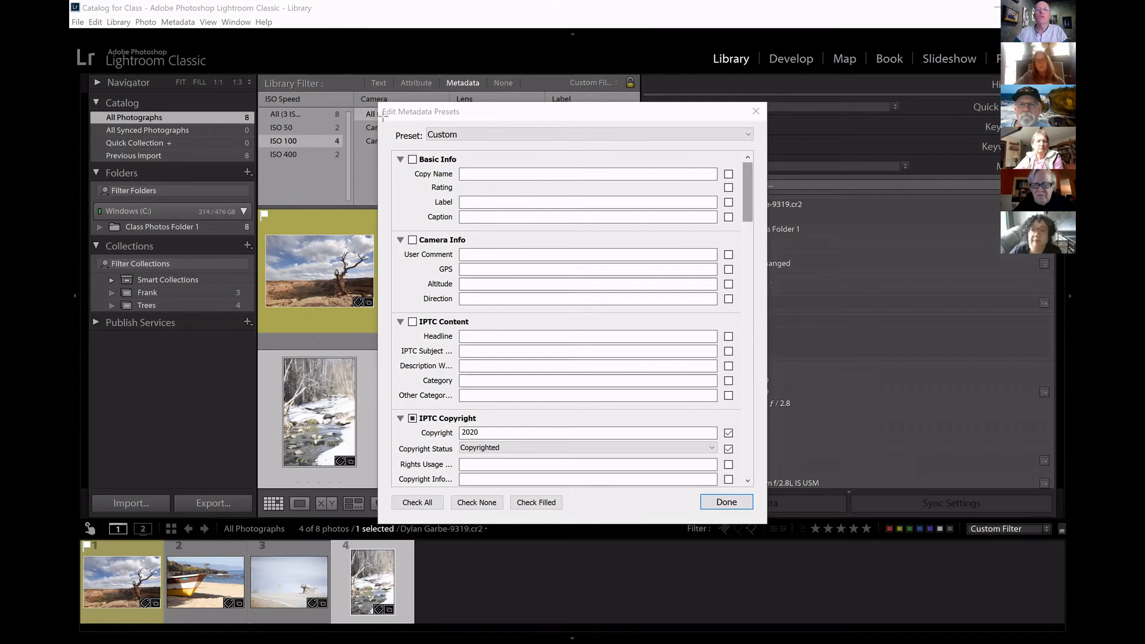
left_click_drag(383, 117, 803, 159)
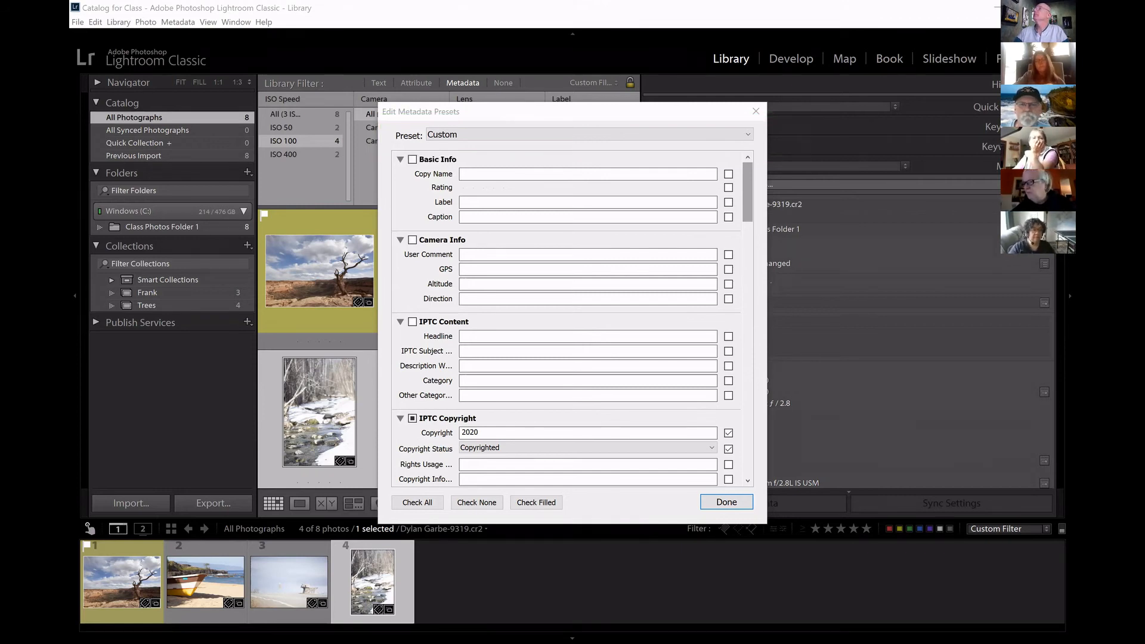
left_click(746, 135)
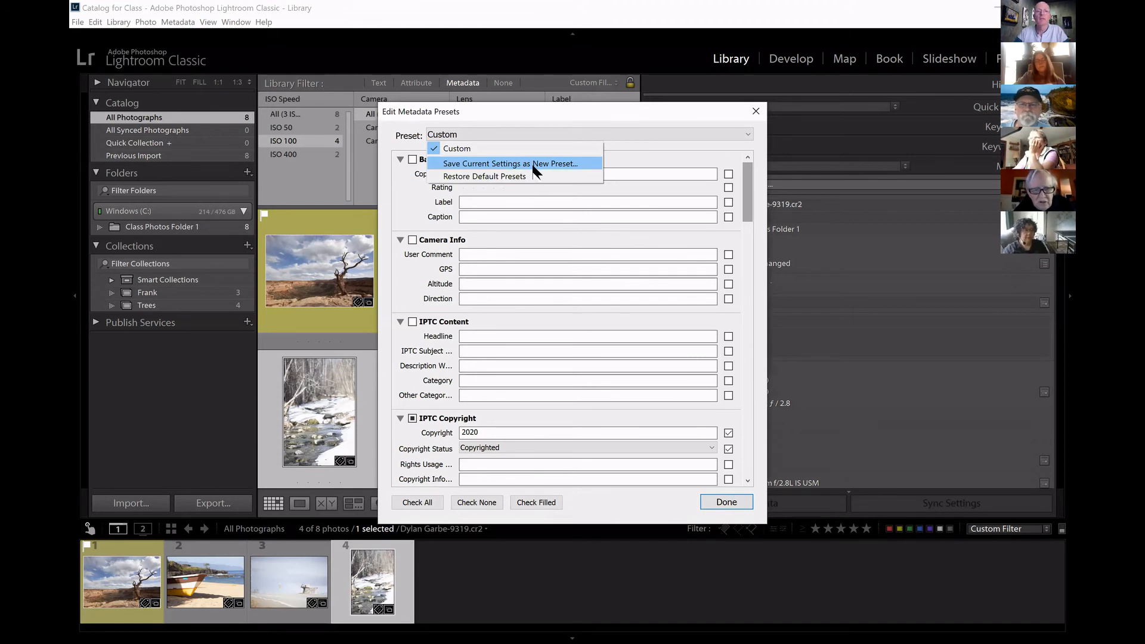
left_click(534, 163)
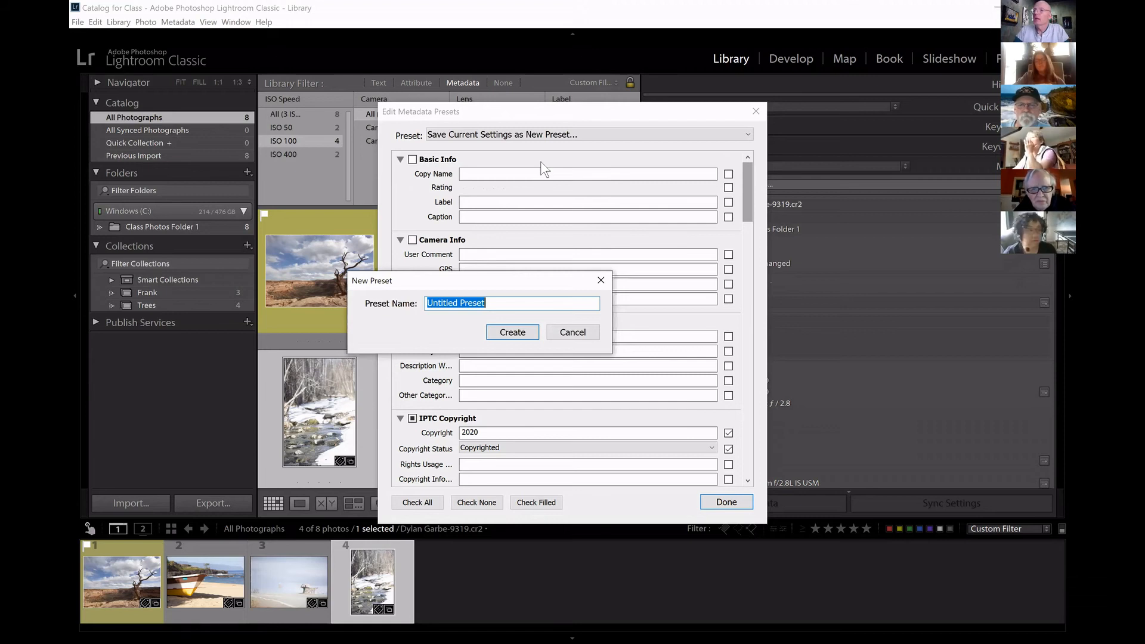
type("Gener")
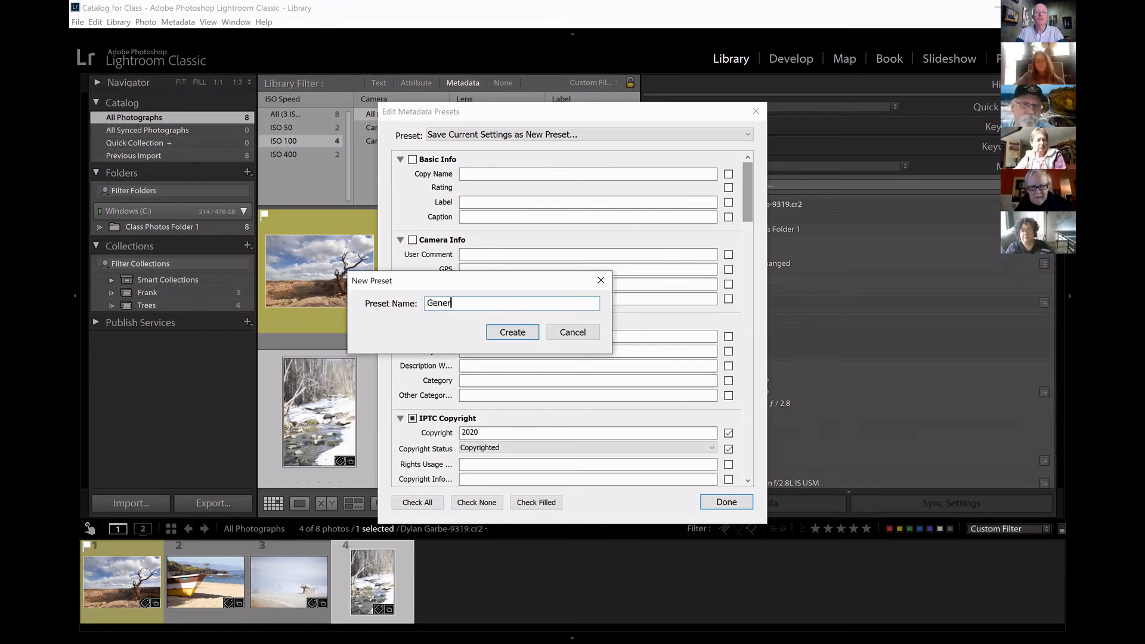
type("al Contact Info")
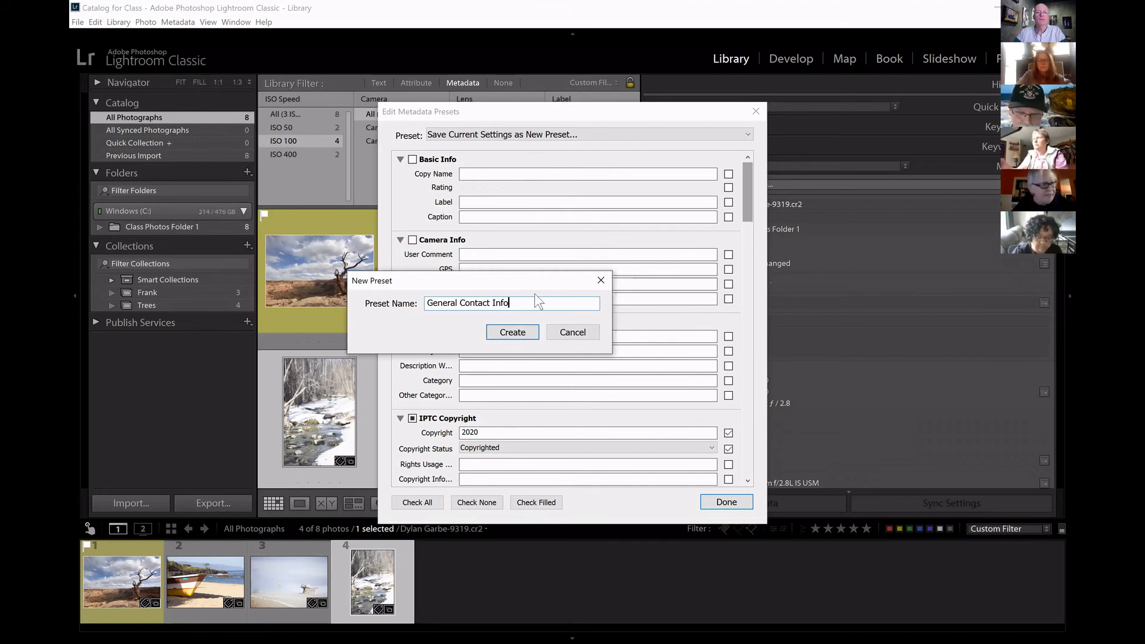
left_click(510, 333)
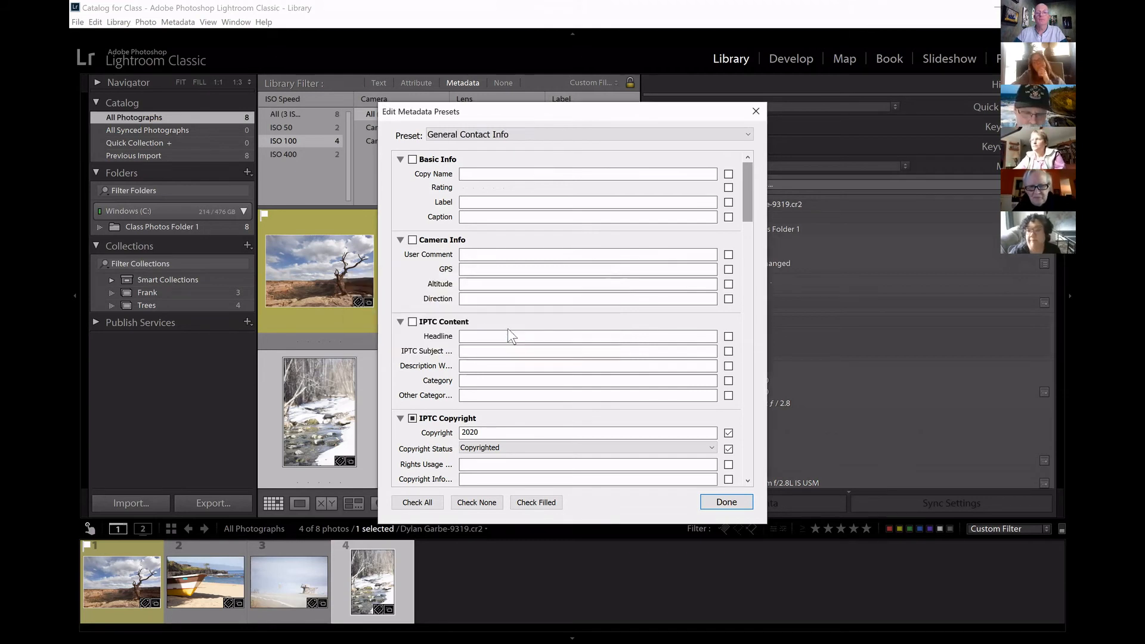
left_click(725, 503)
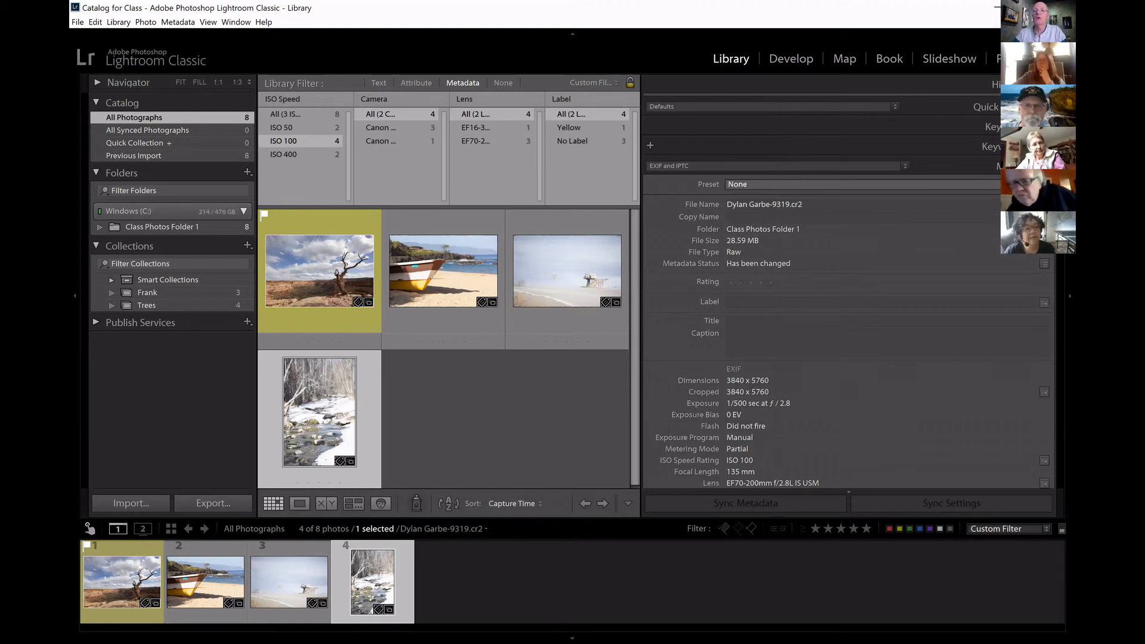
Check which metadata presets are offered for the snowy creek photo, without applying one.
left_click(933, 186)
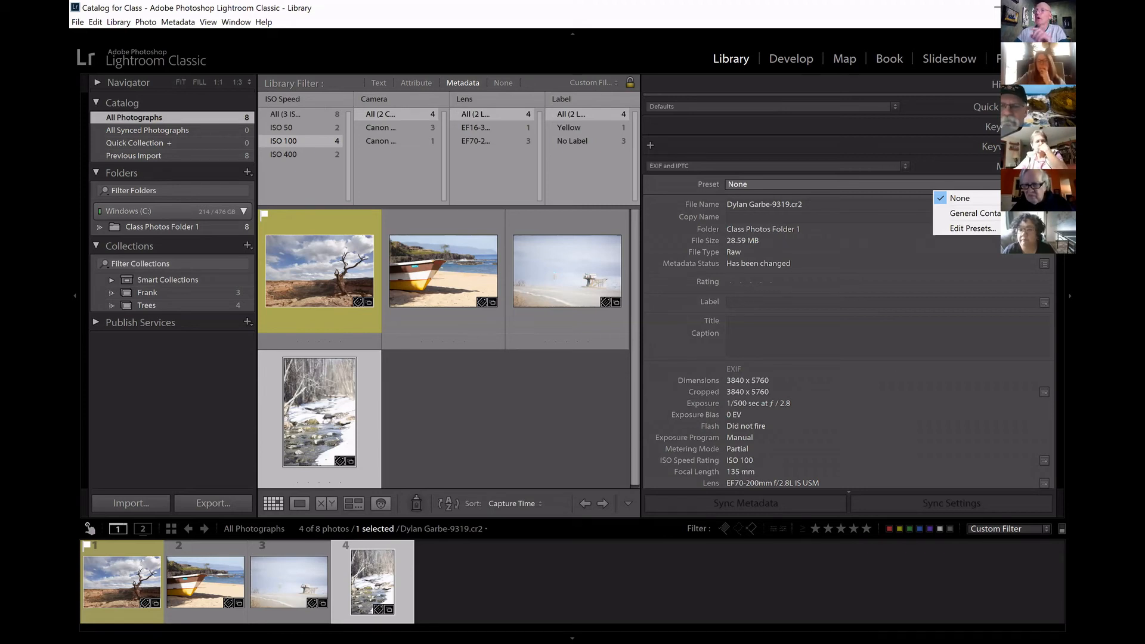
left_click(220, 579)
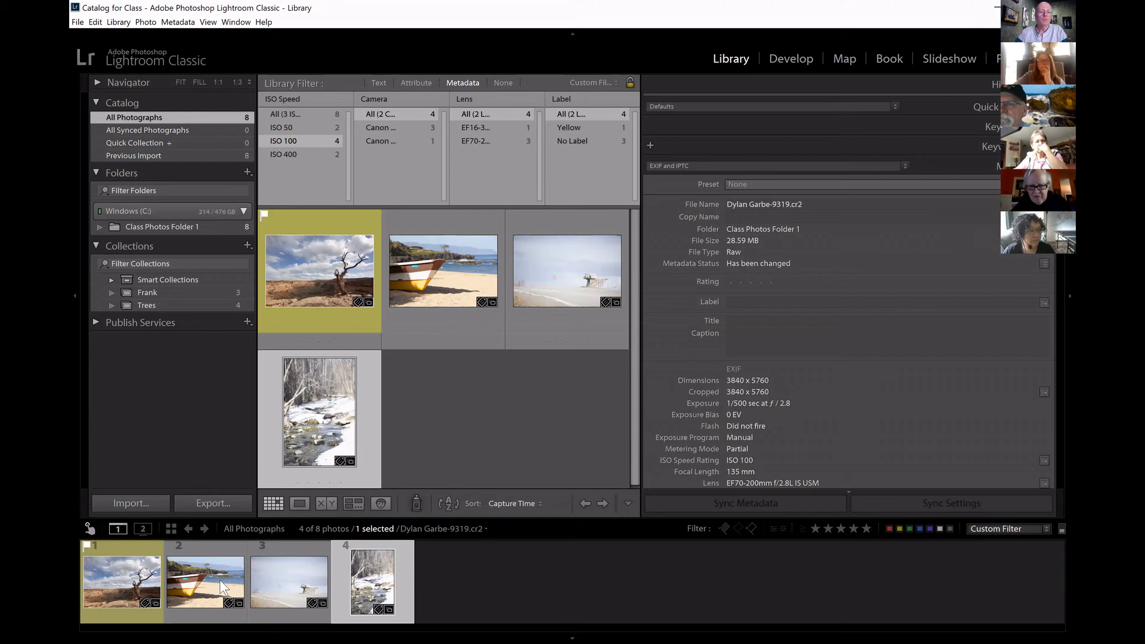
Apply the General Contact Info metadata preset to photo _MG_2385.CR2, comparing its contact fields before and after.
left_click(291, 581)
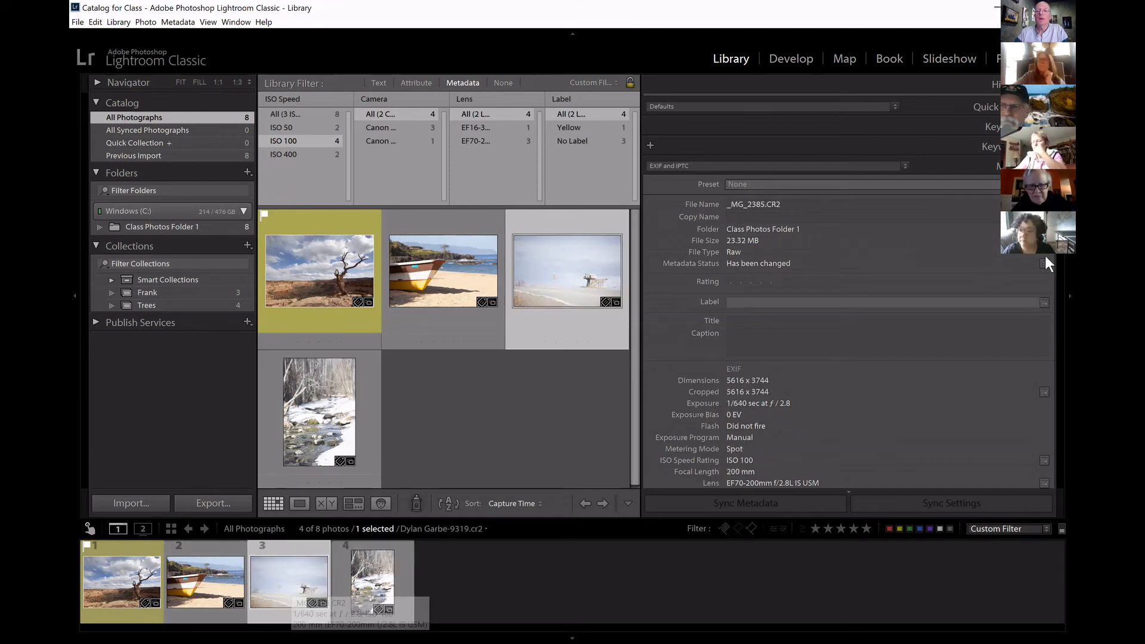
scroll(846, 287, "down", 10)
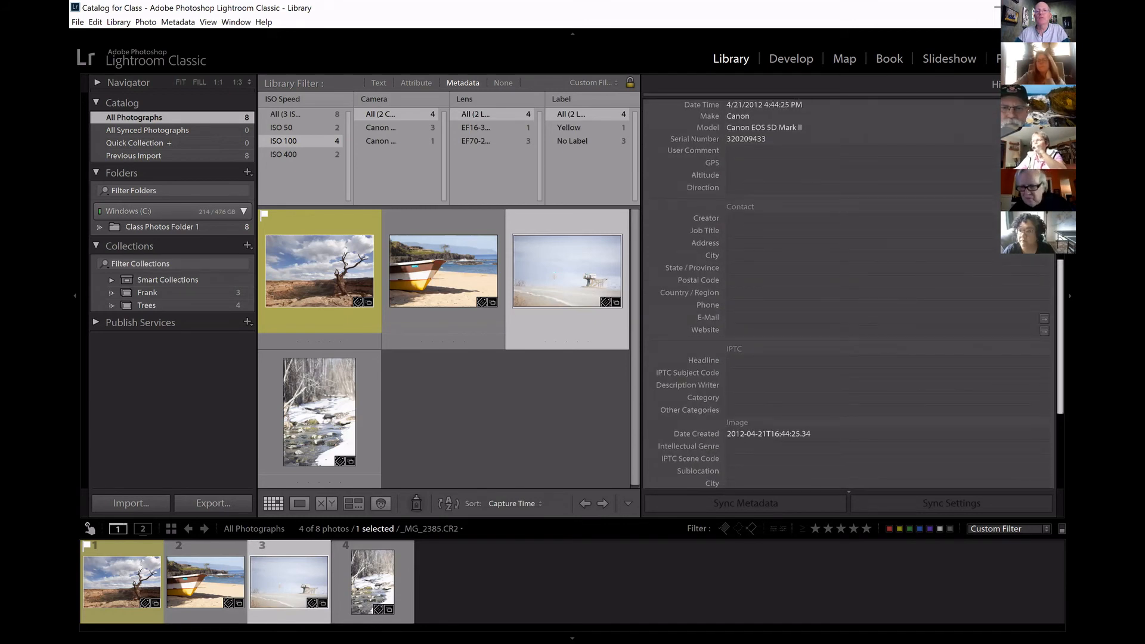
left_click_drag(1060, 337, 1060, 336)
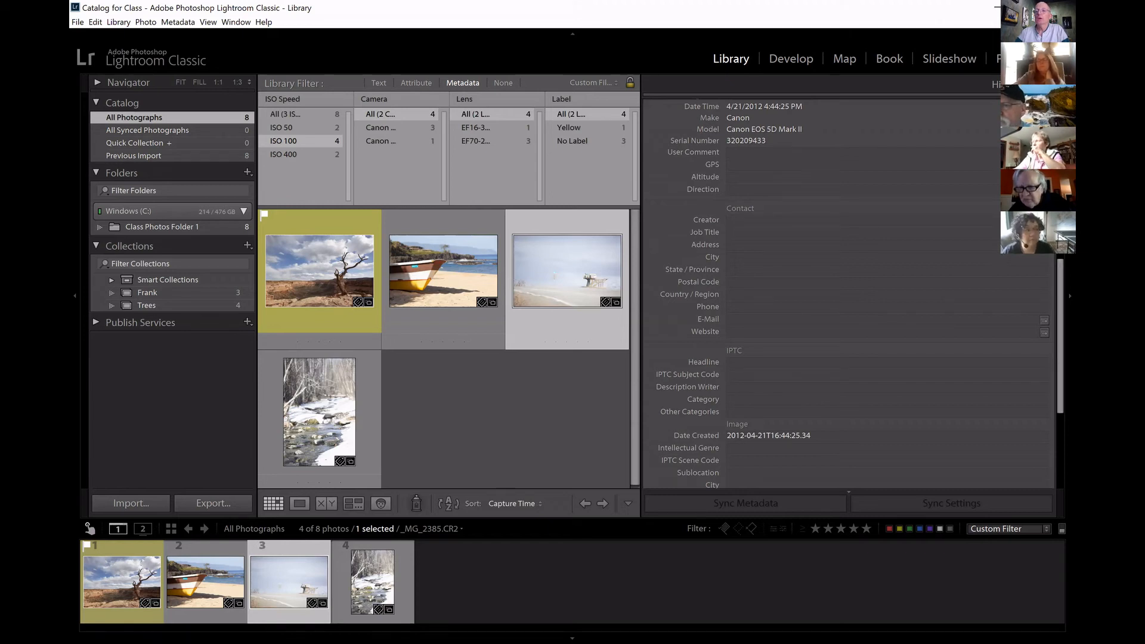
scroll(847, 298, "up", 2)
scroll(847, 292, "up", 5)
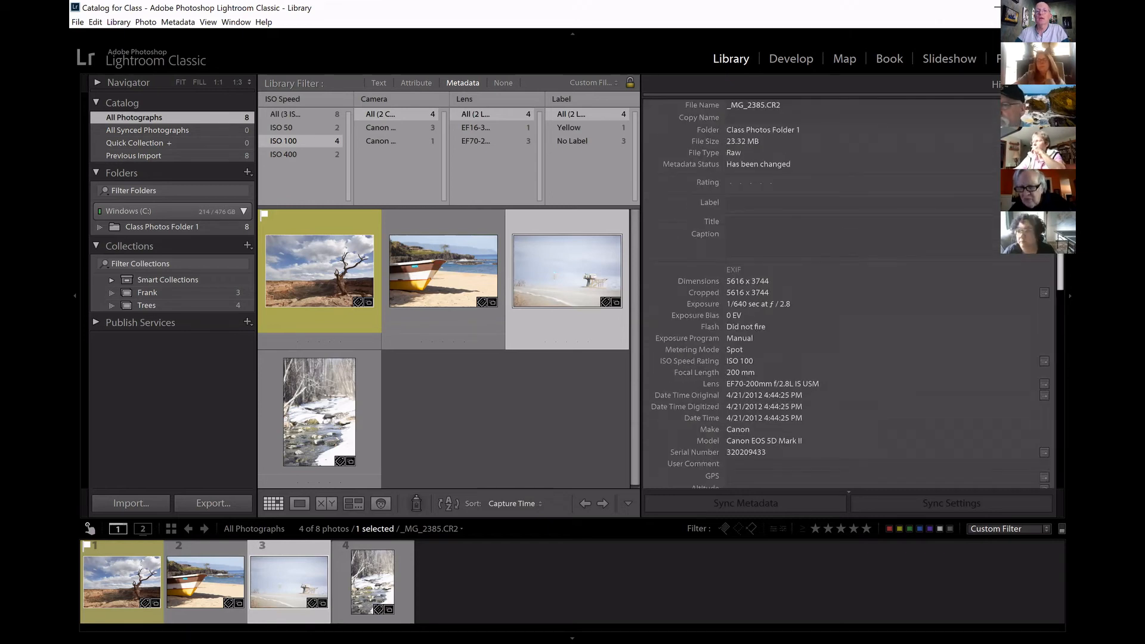
left_click(1002, 145)
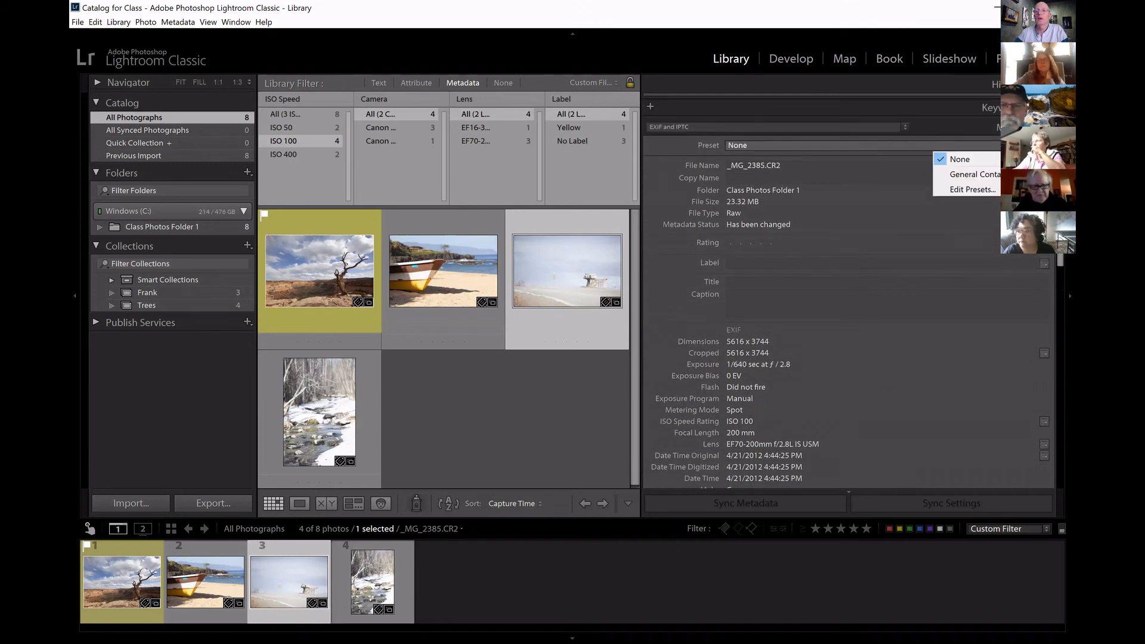
left_click(997, 173)
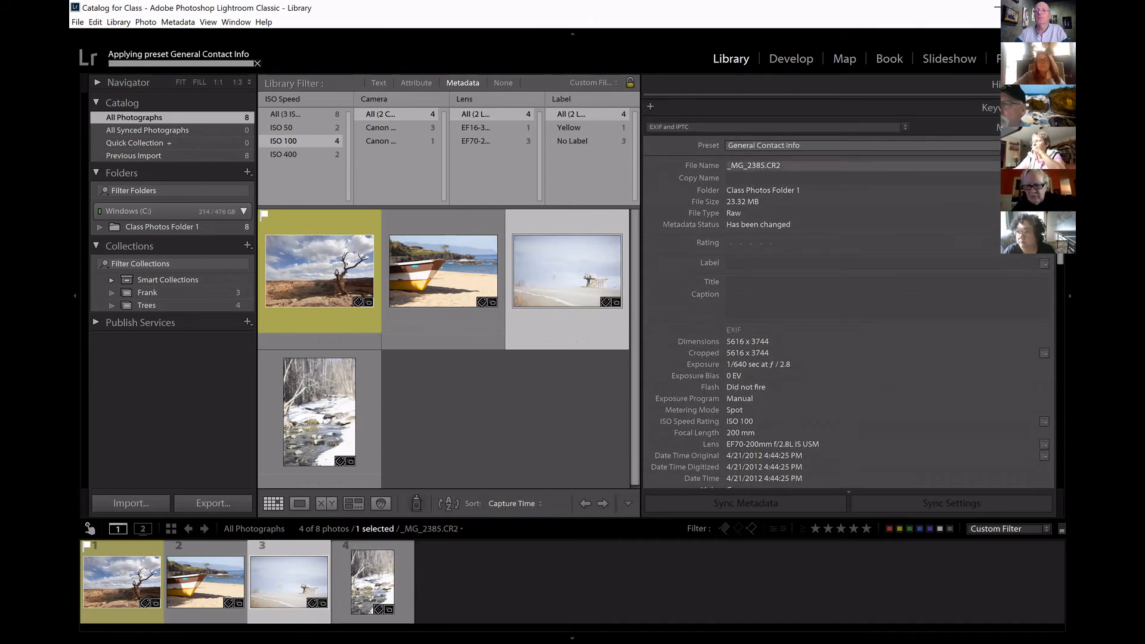
scroll(847, 292, "down", 10)
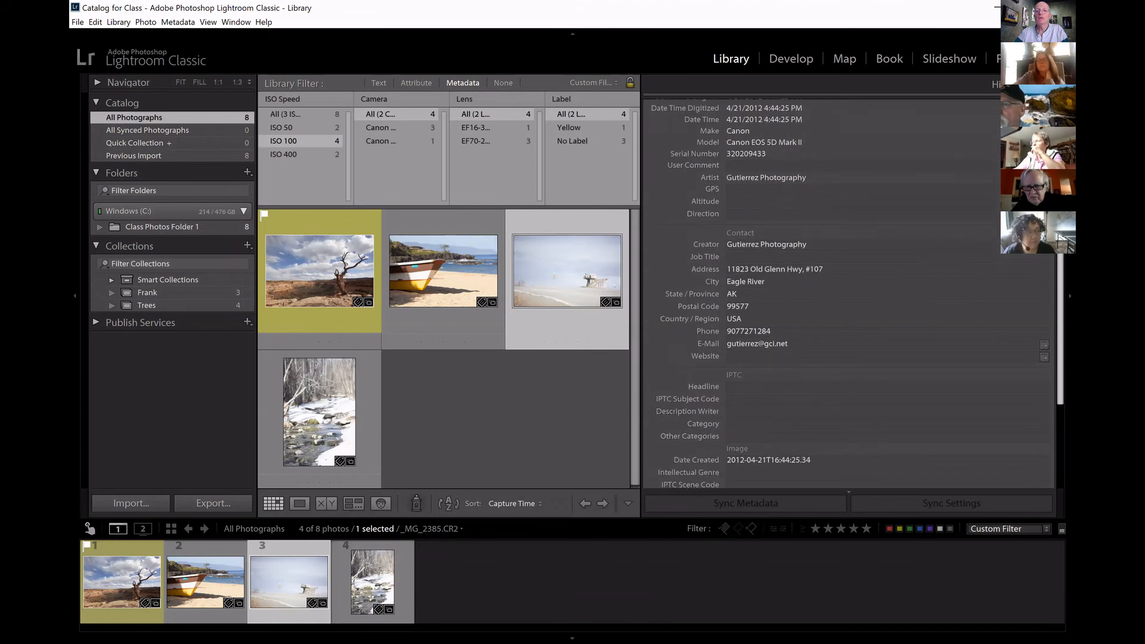
left_click_drag(1059, 328, 1059, 332)
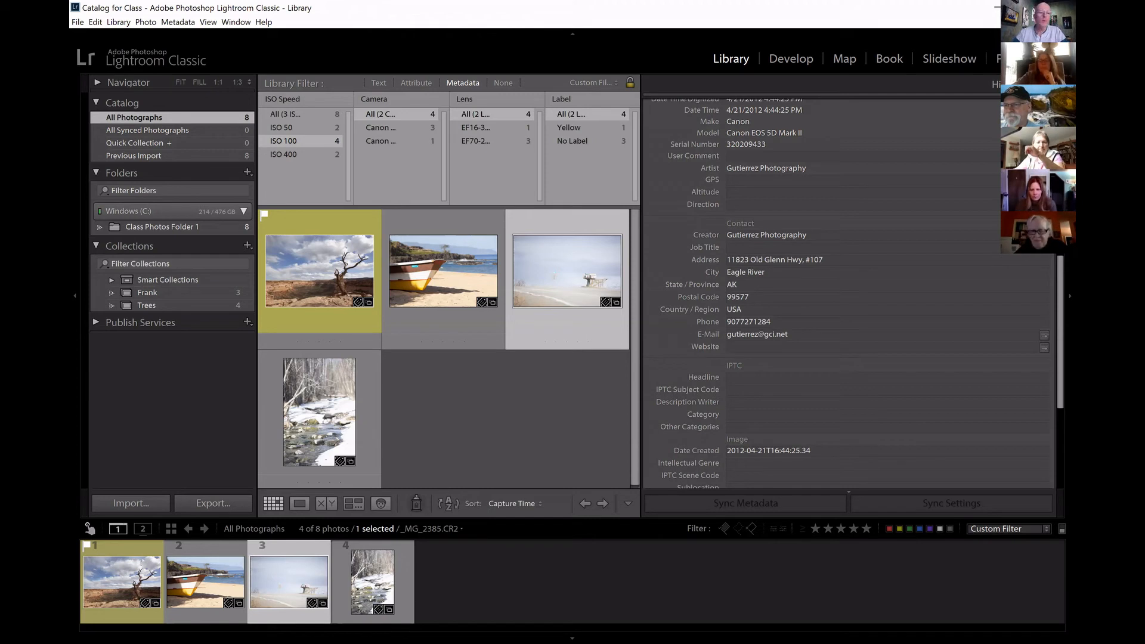
In Class Photos Folder 1, apply the General Contact Info metadata preset to all three yellow-labelled landscape photos together.
left_click(198, 224)
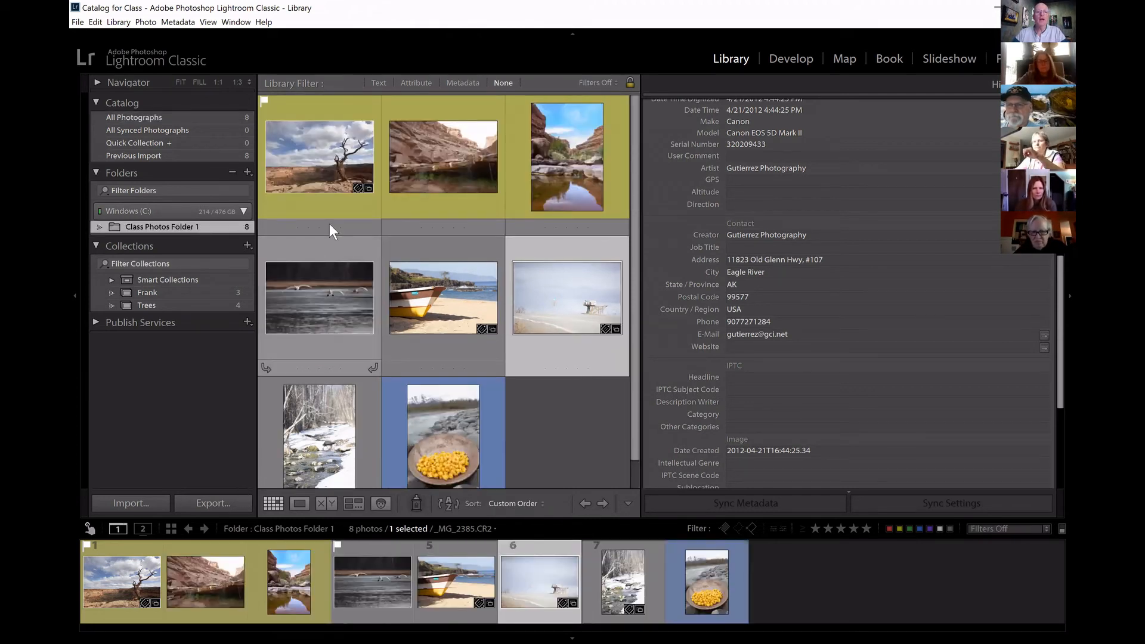
left_click(331, 179)
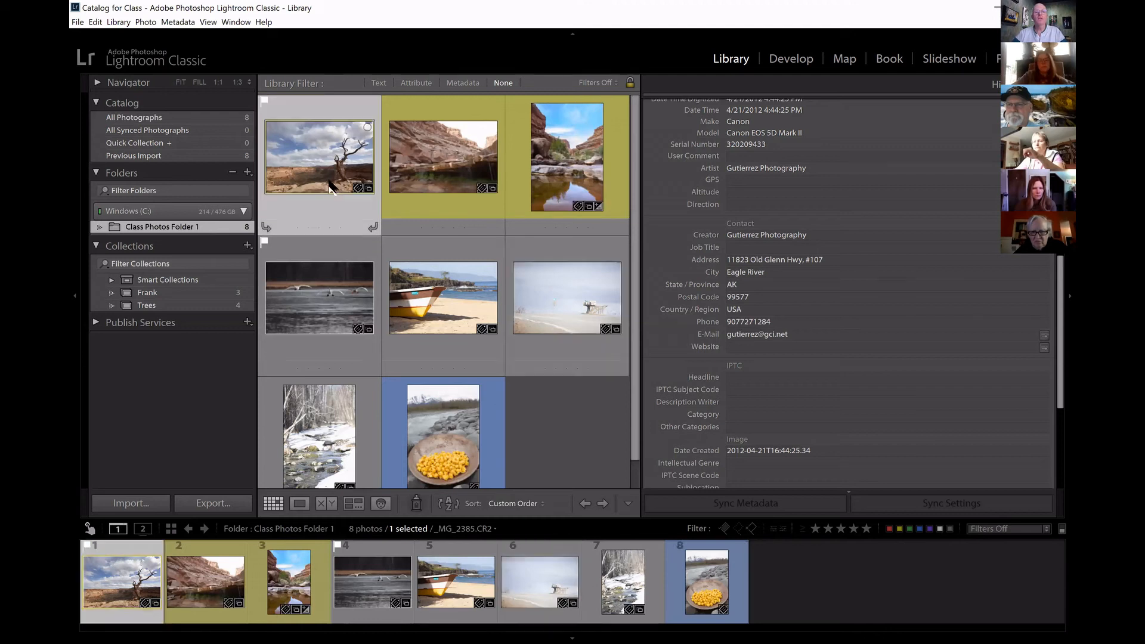
left_click(449, 163, "ctrl")
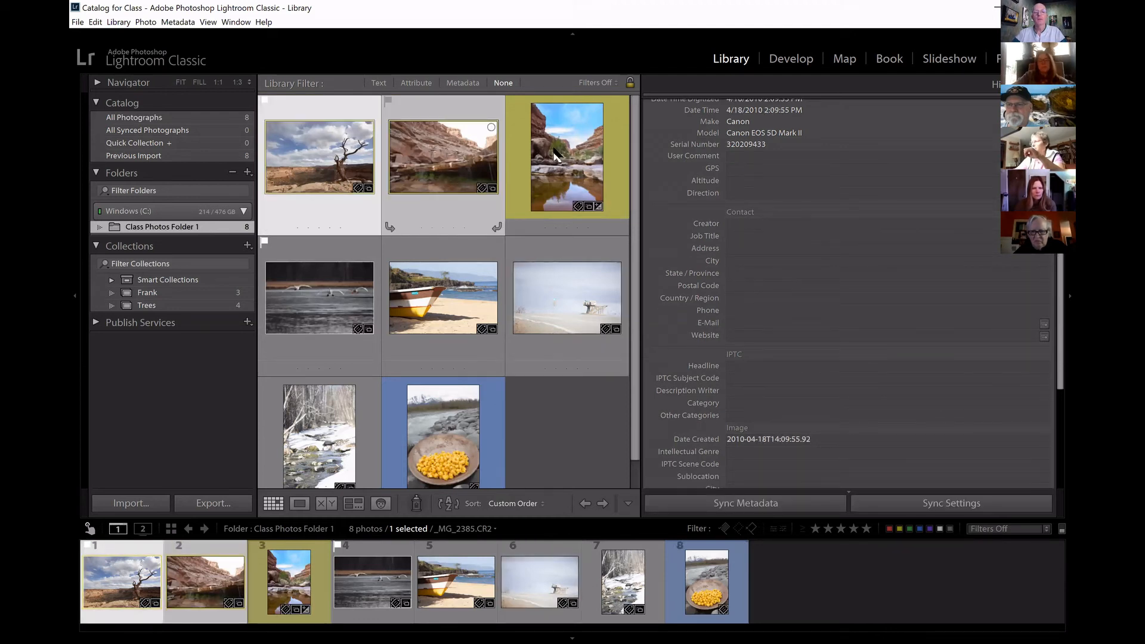
left_click(550, 224, "ctrl")
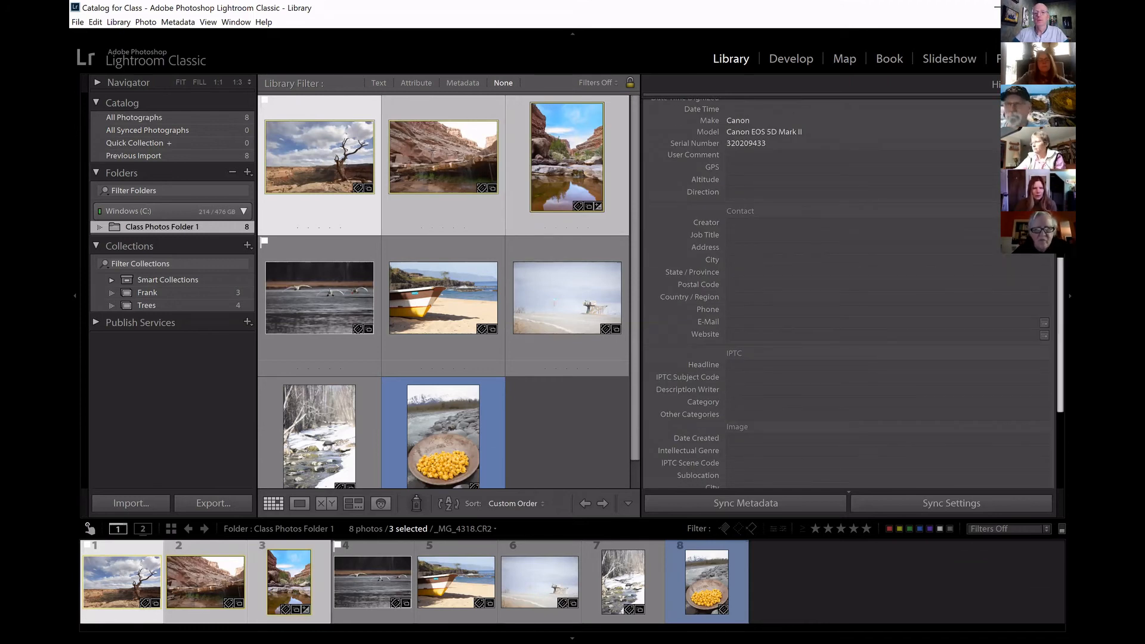
scroll(847, 292, "up", 5)
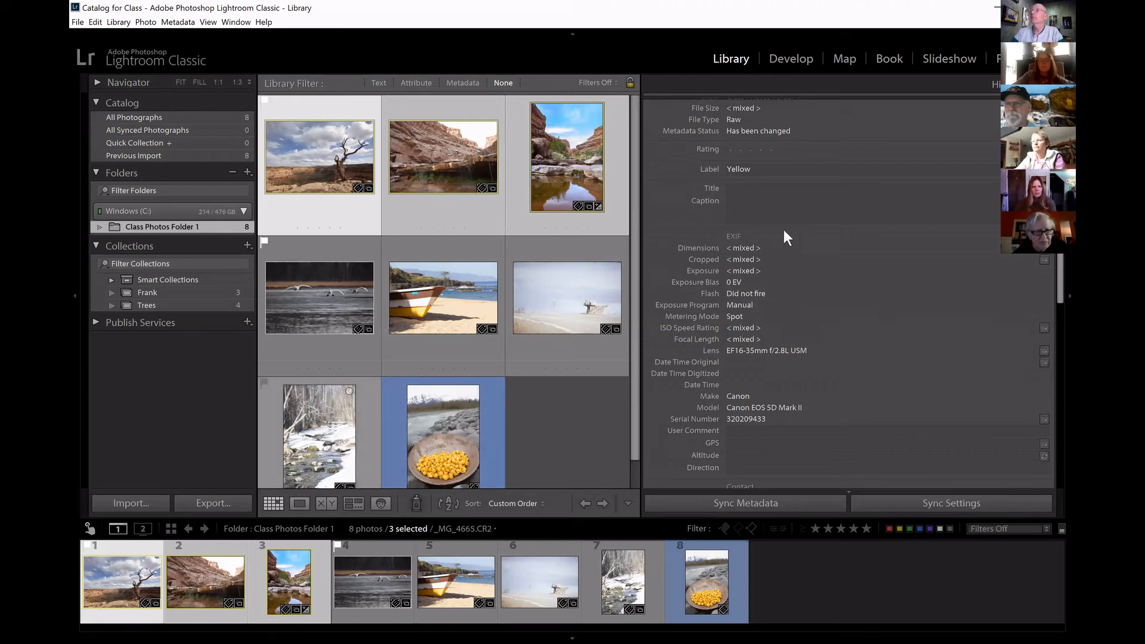
key("ctrl+2")
mouse_move(256, 485)
left_mouse_down()
mouse_move(276, 536)
mouse_move(292, 465)
mouse_move(241, 504)
mouse_move(264, 542)
mouse_move(280, 536)
left_mouse_up()
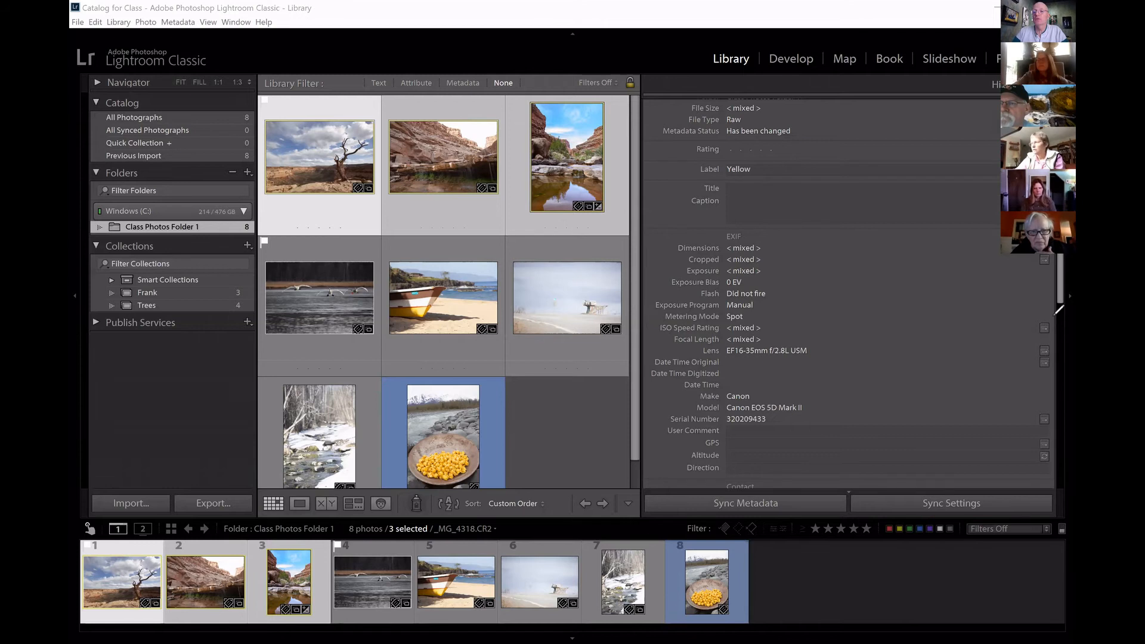
scroll(847, 293, "up", 3)
left_click(1043, 185)
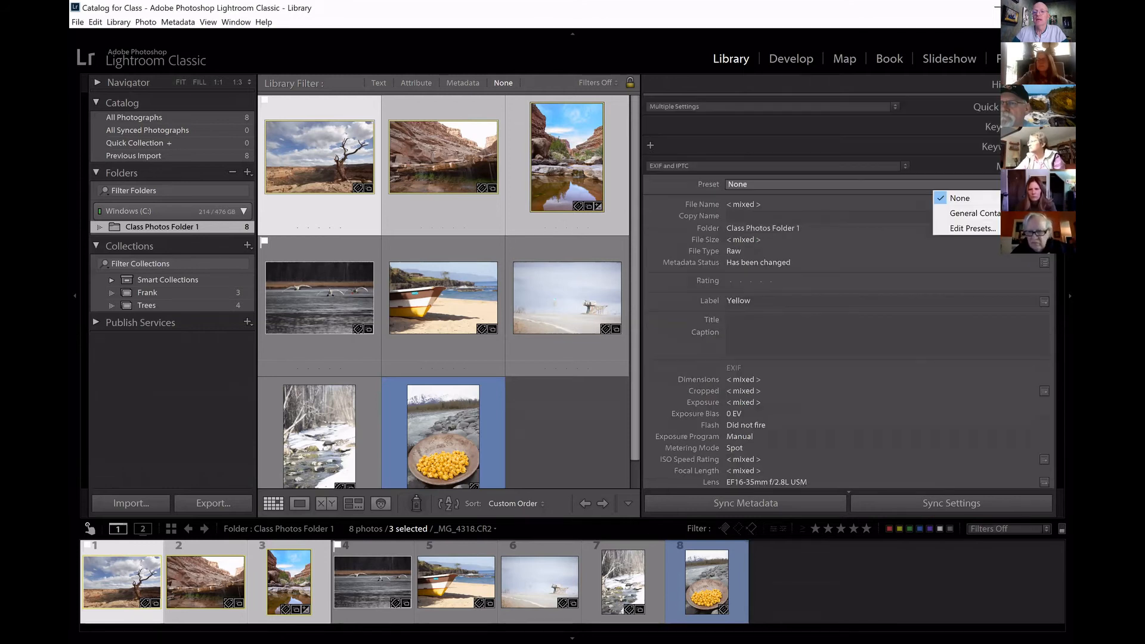
left_click(972, 213)
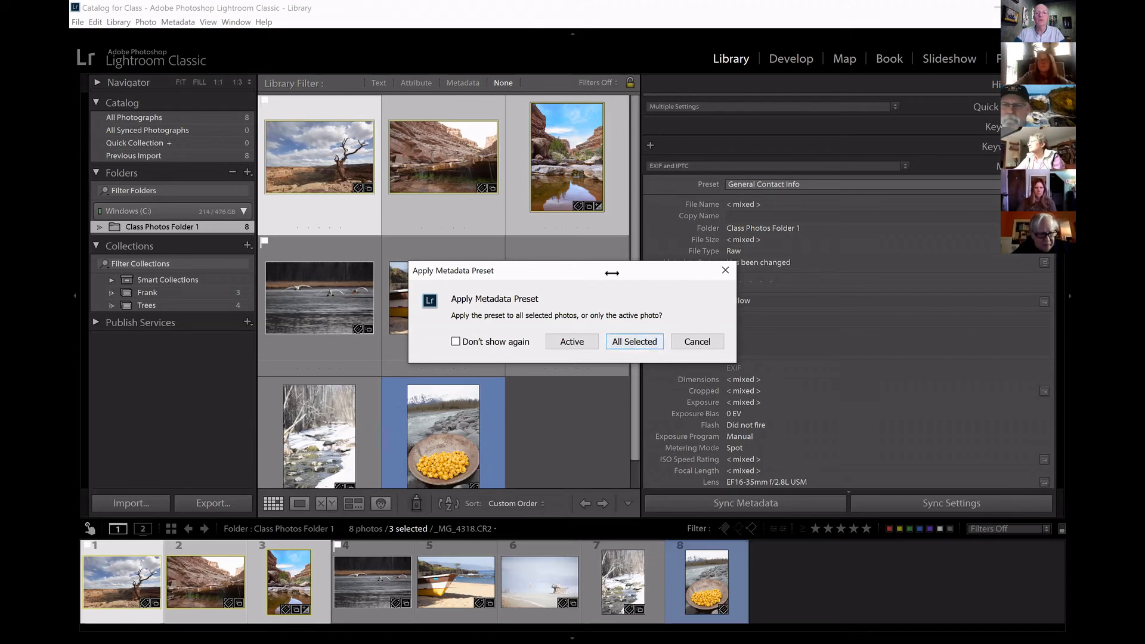
key("Return")
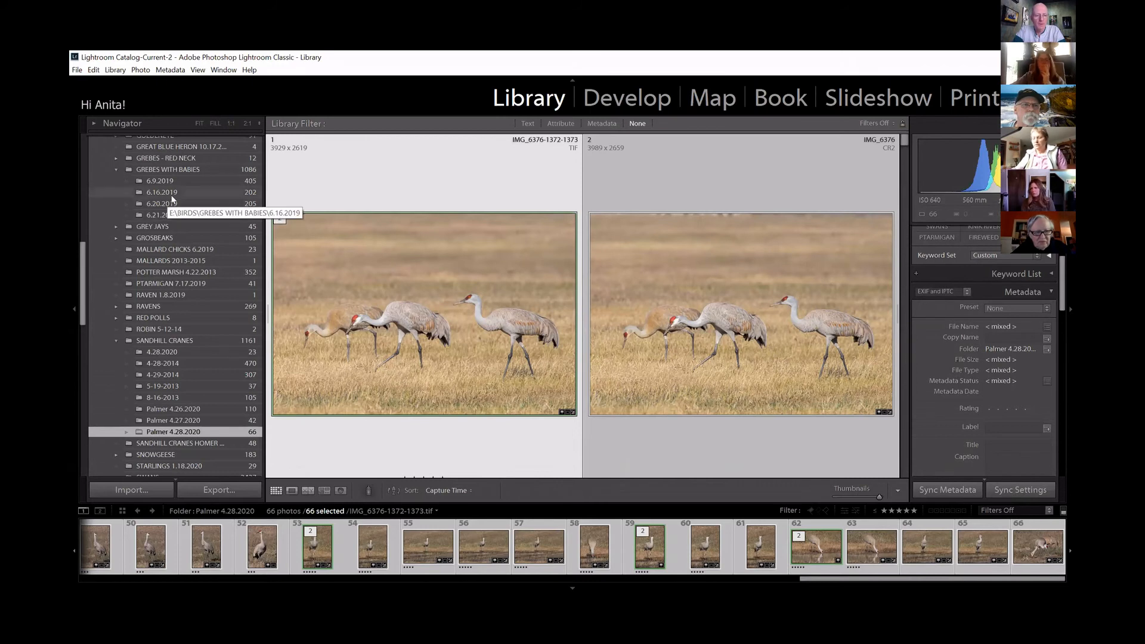
In the Palmer 4.28.2020 folder, apply the General Contact Info preset to all of crane photos 4 to 7 and check their contact fields.
key("ctrl+d")
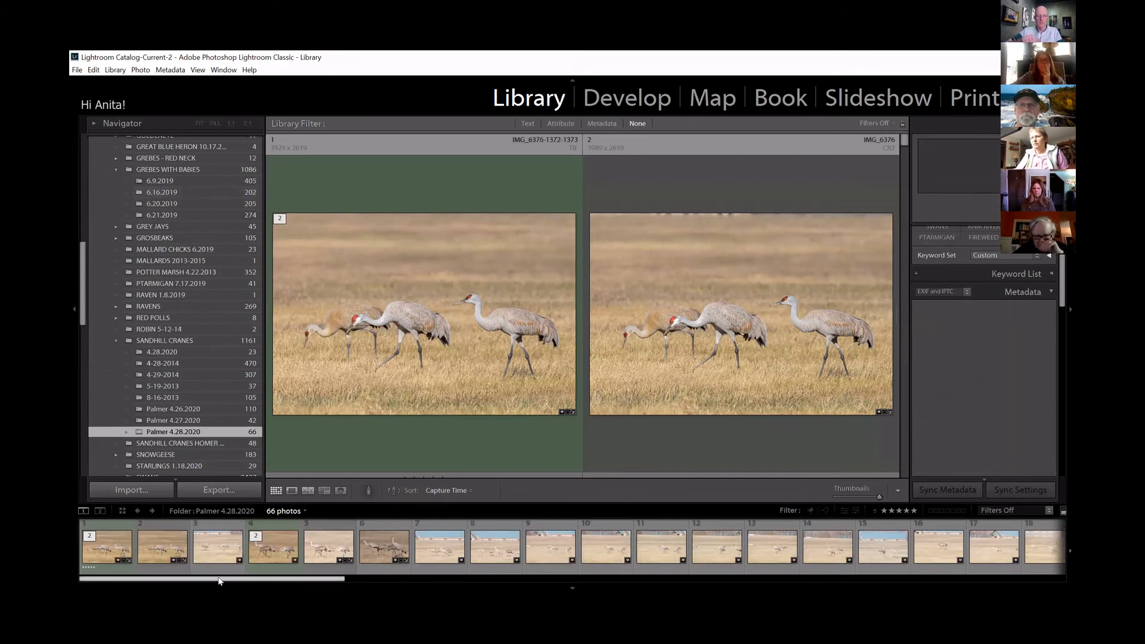
left_click(459, 552, "shift")
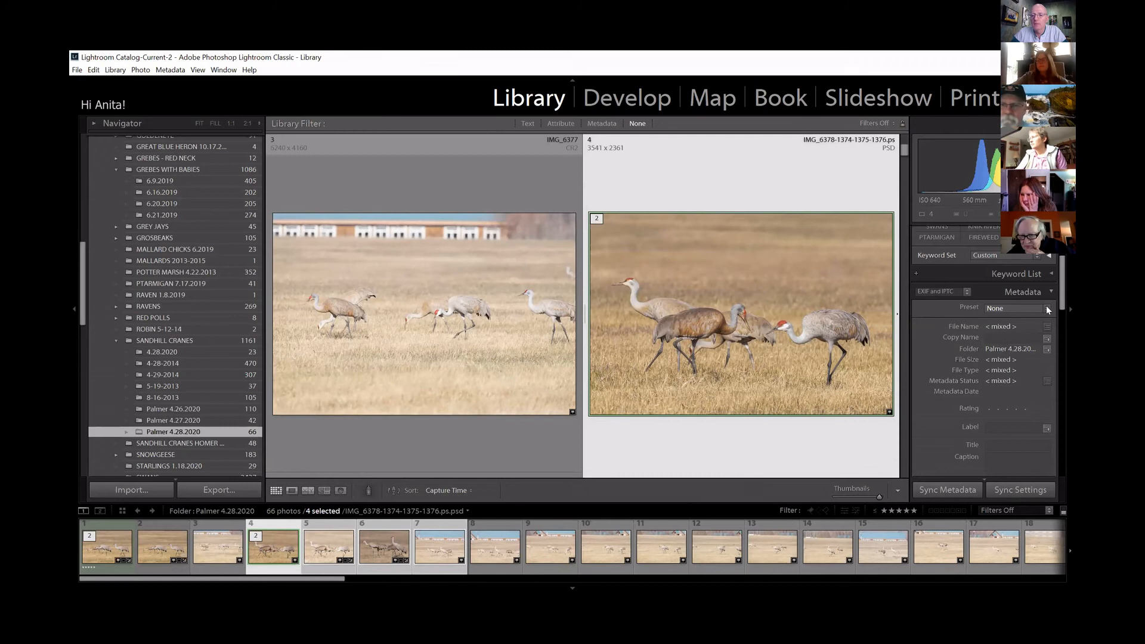
left_click(1047, 309)
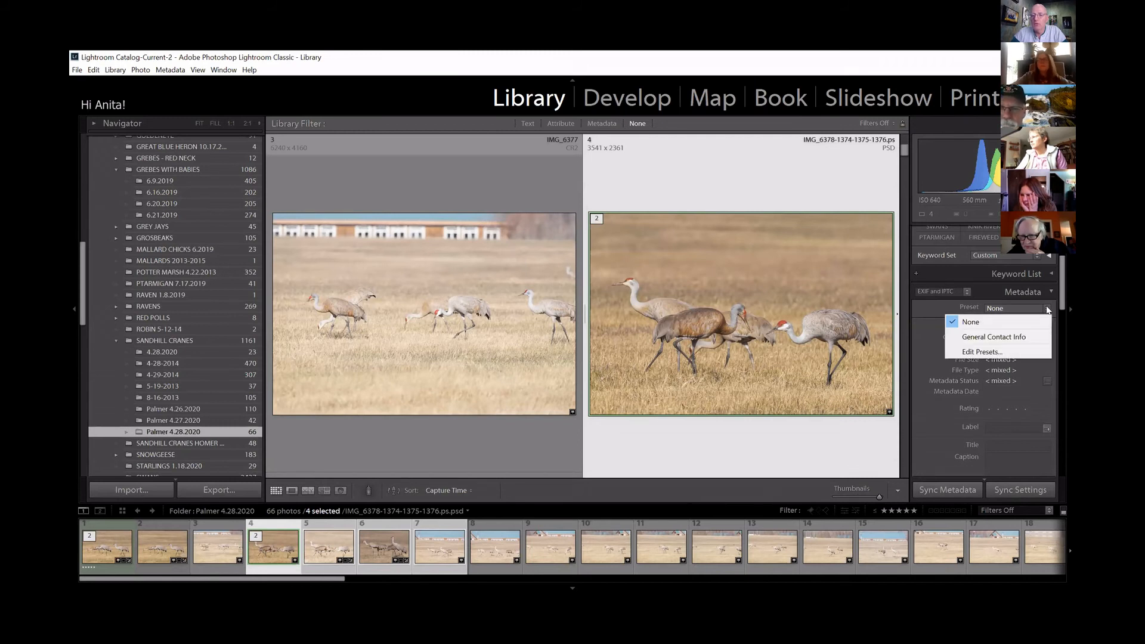
left_click(1034, 336)
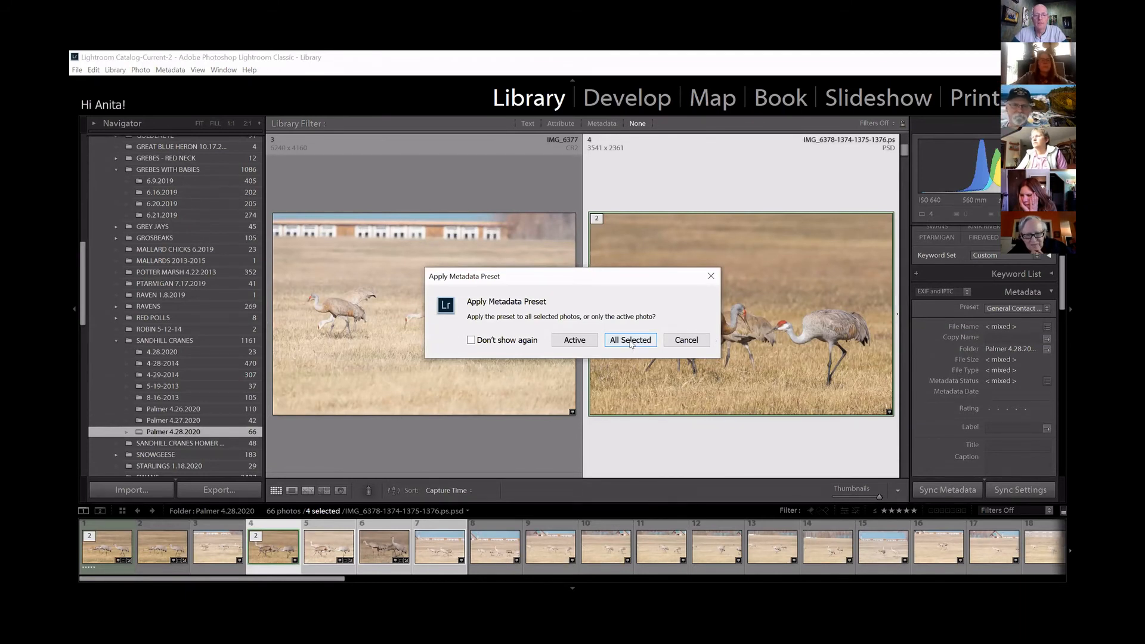
left_click(631, 340)
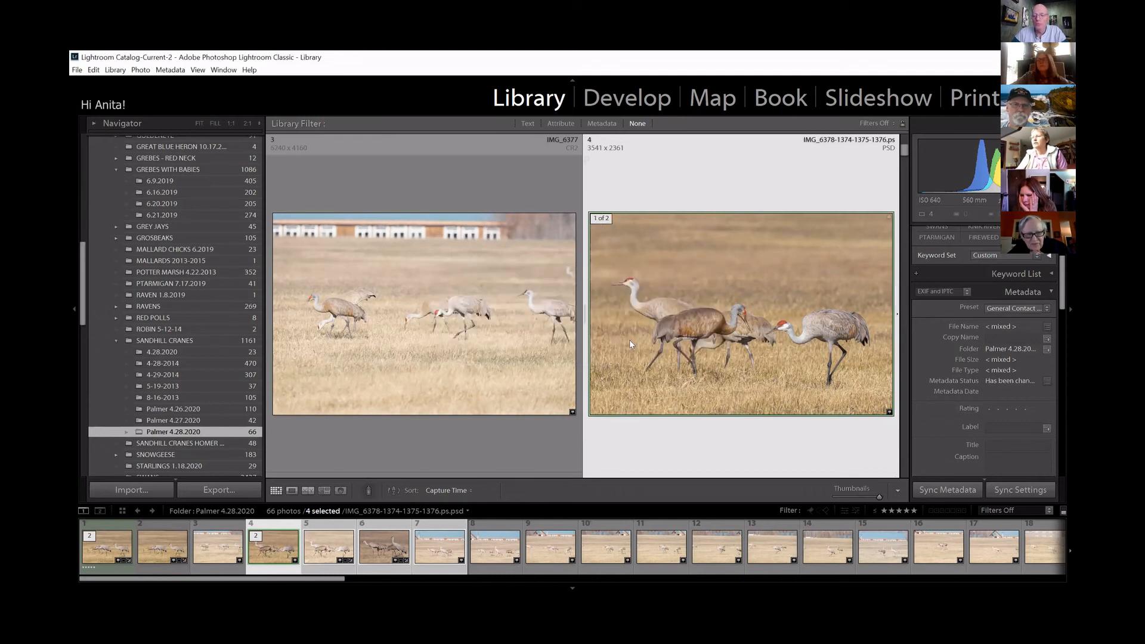
left_click(445, 545)
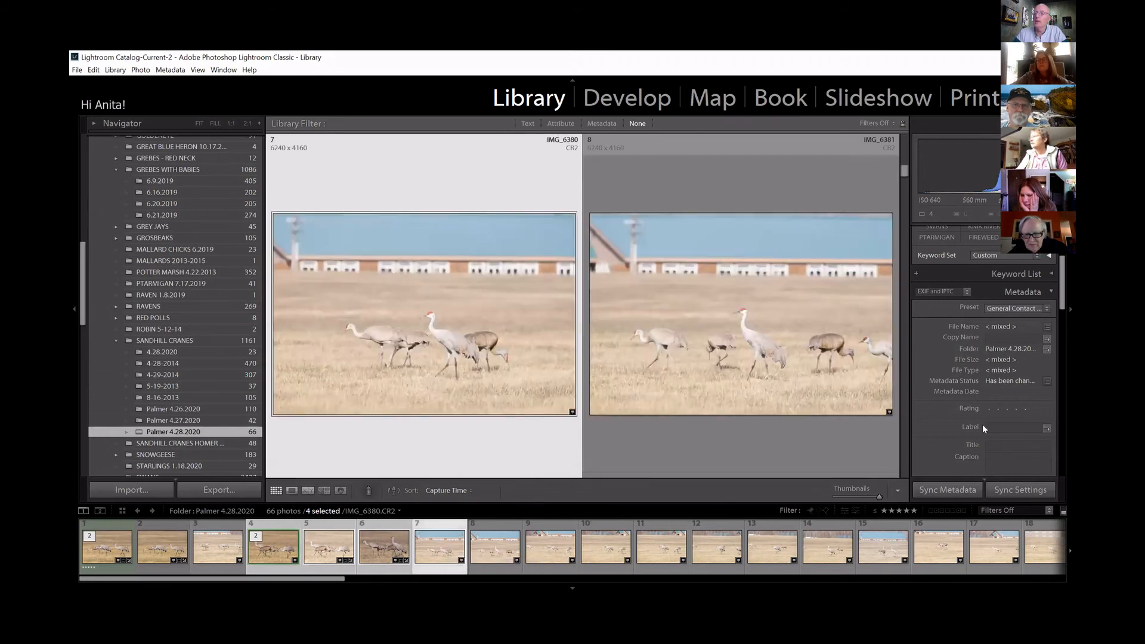
scroll(982, 420, "down", 5)
scroll(983, 416, "down", 8)
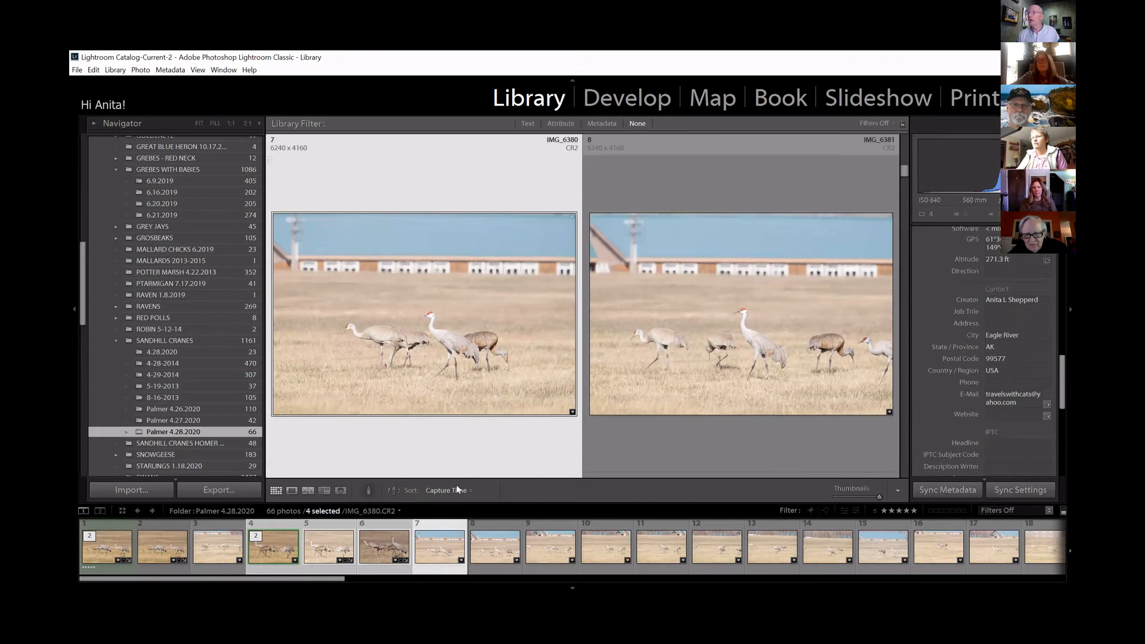
left_click(273, 551)
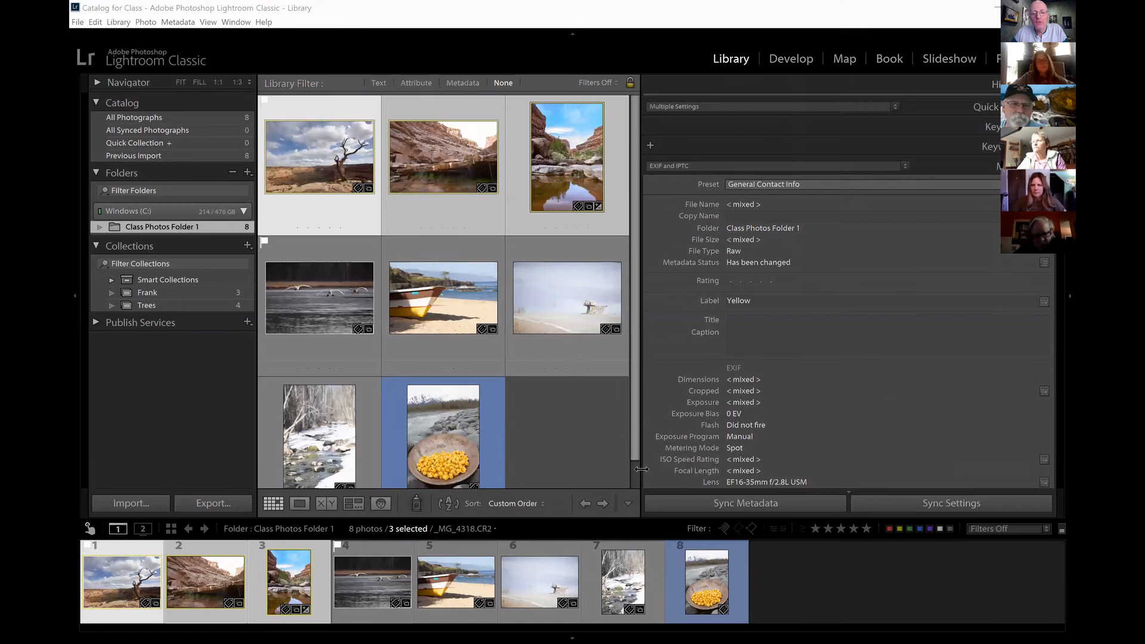
Widen the photo grid and set up an import with Class Photos Folder 2 inside LightRoom Workshop as the source.
left_click_drag(640, 469, 937, 448)
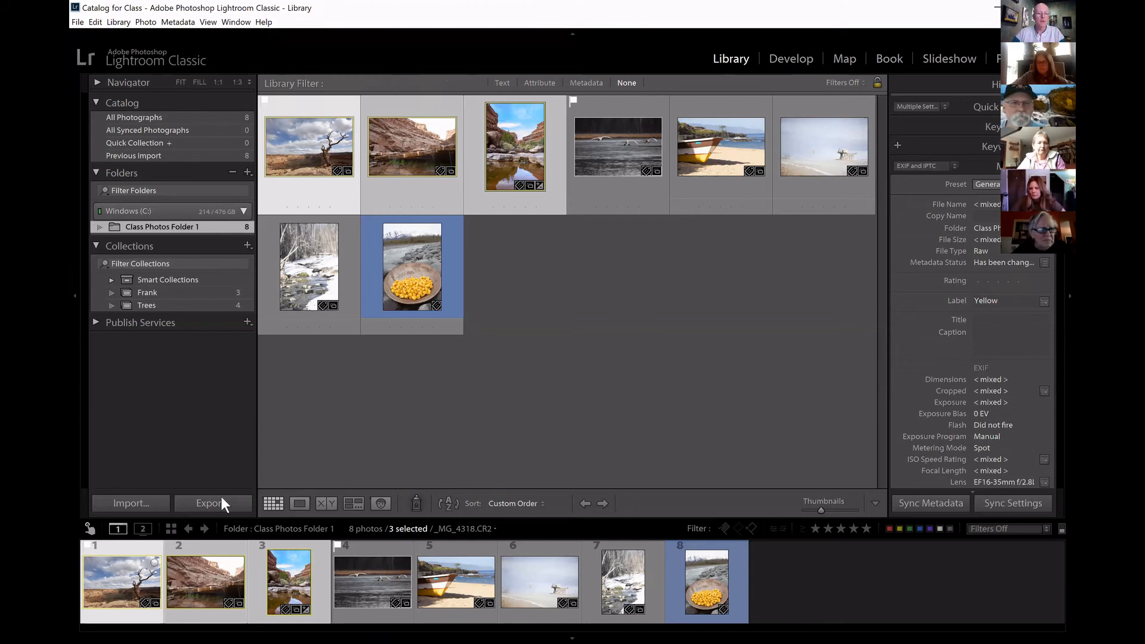
left_click(148, 502)
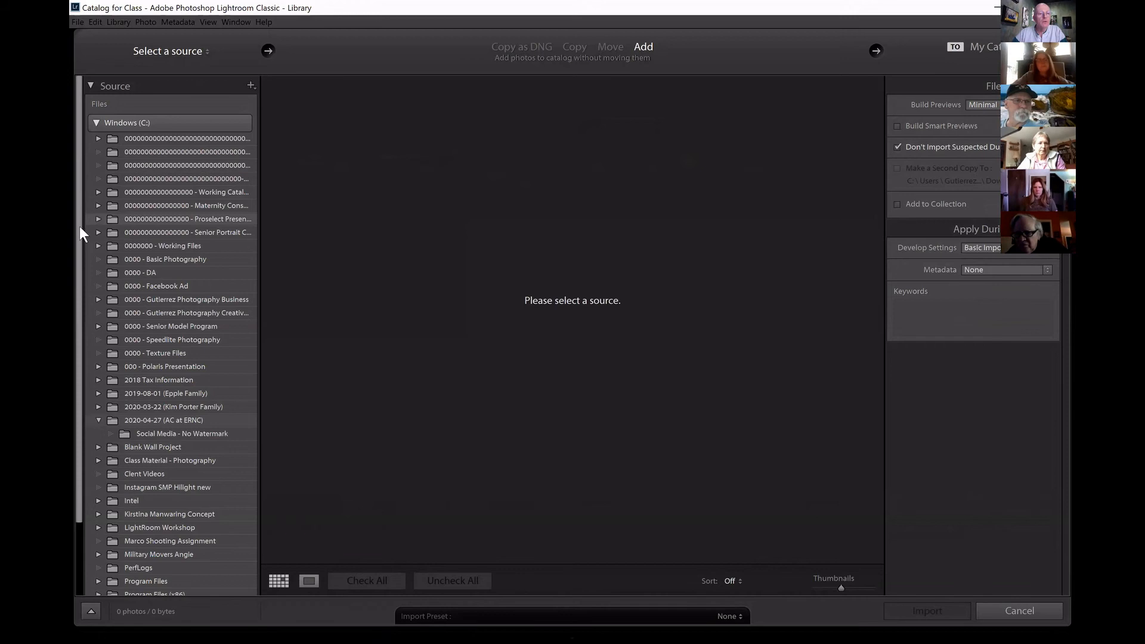
left_click_drag(80, 243, 80, 340)
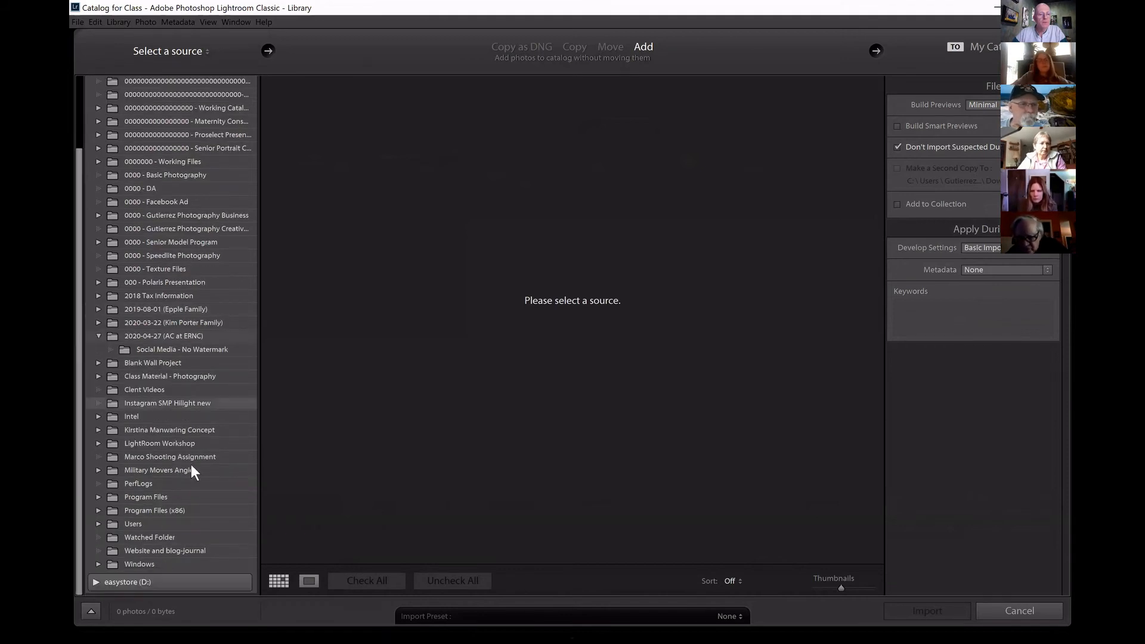
left_click(100, 443)
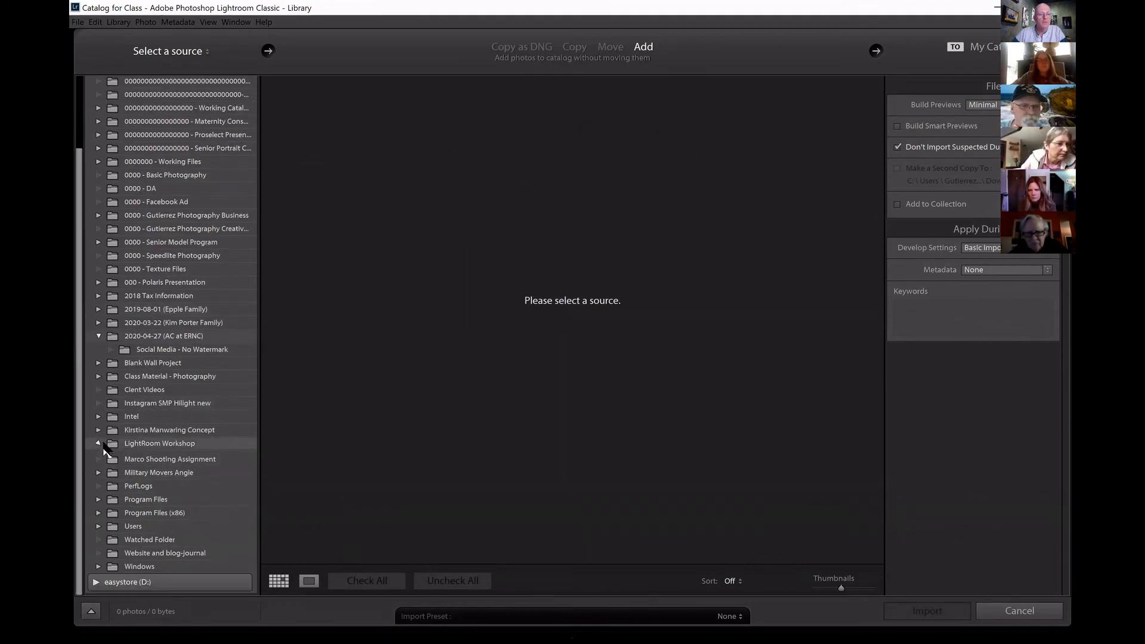
left_click(110, 456)
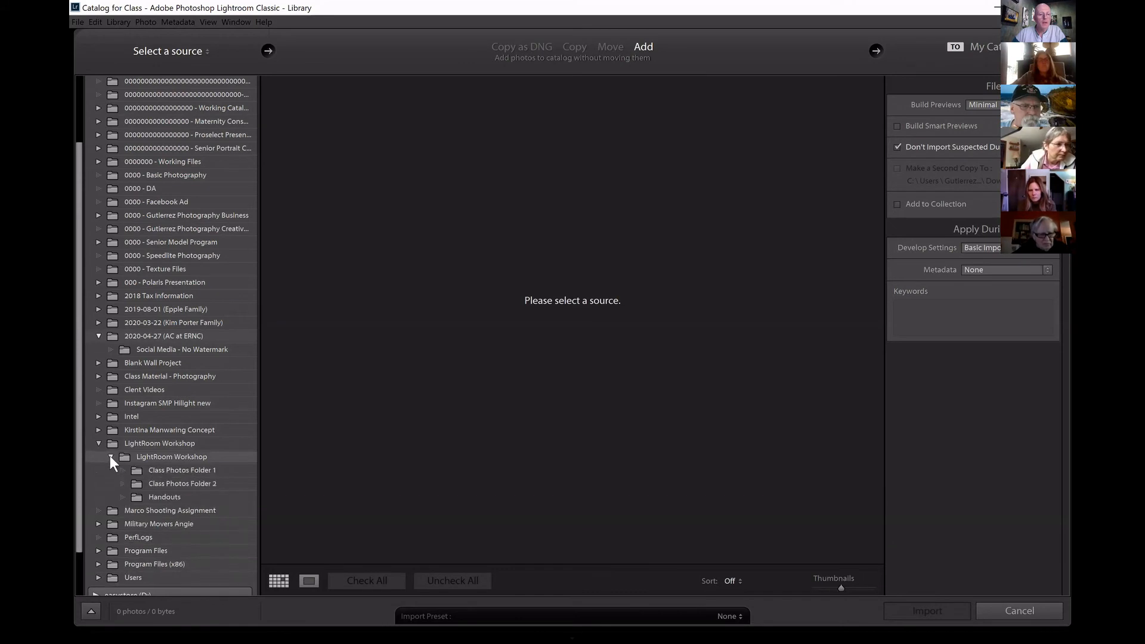
left_click(200, 483)
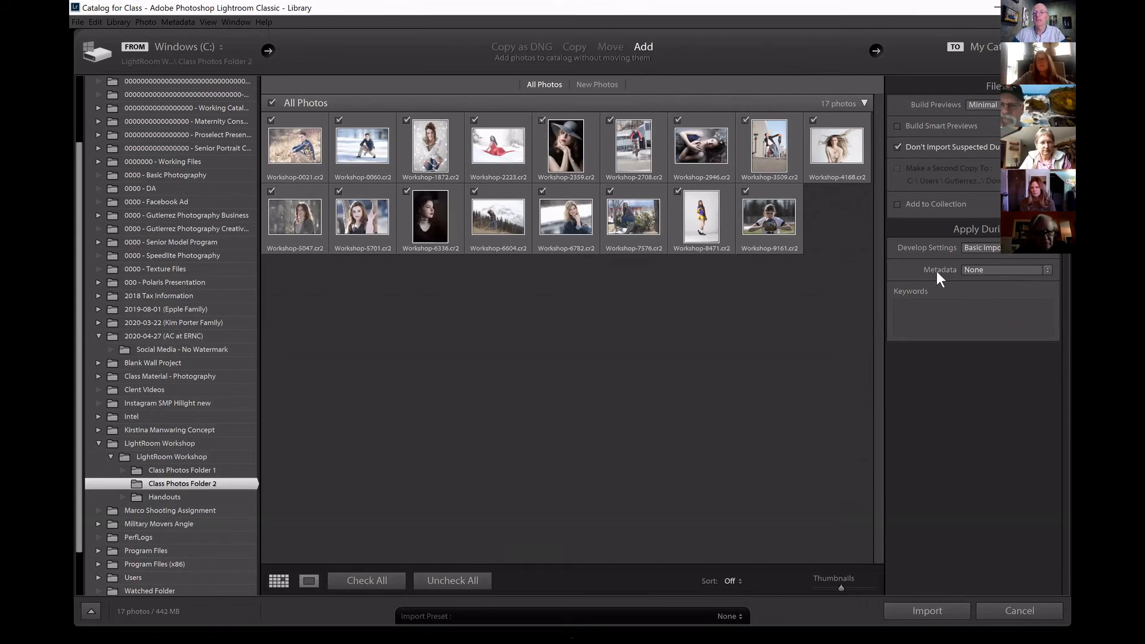
Import all photos from the folder with the General Contact Info metadata preset and select the imported football player photo.
left_click(1049, 270)
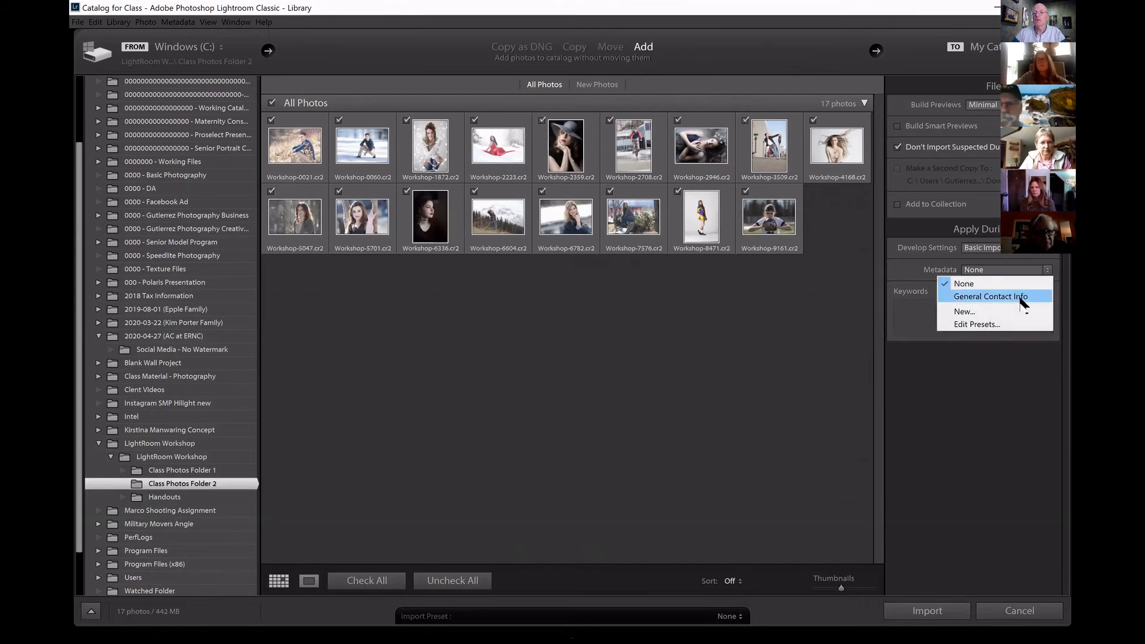
left_click(1020, 297)
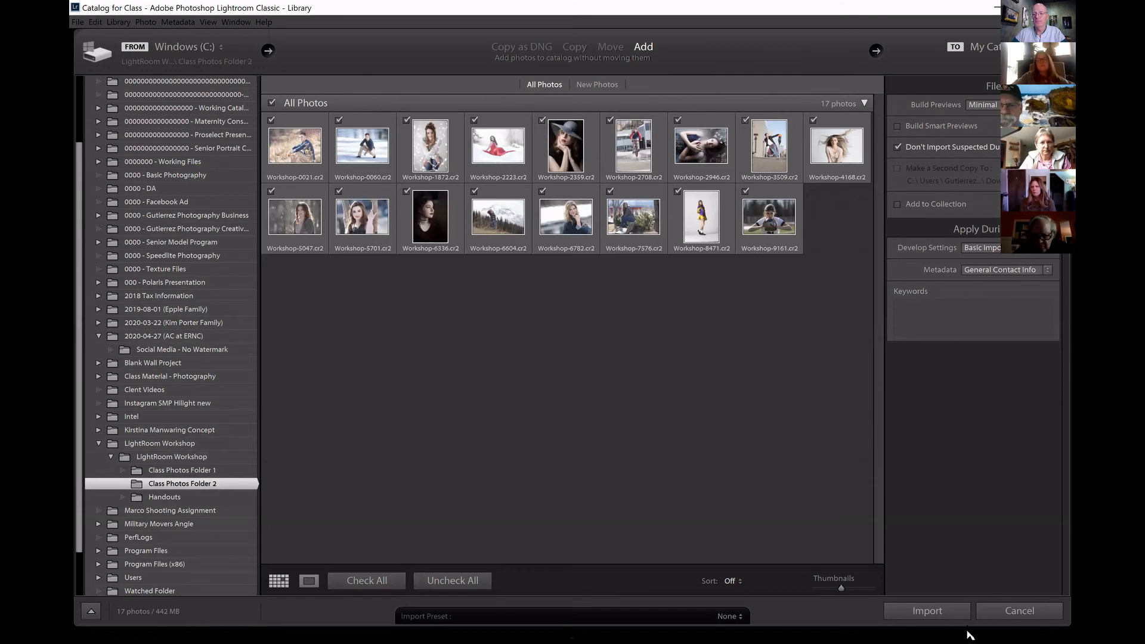
left_click(937, 609)
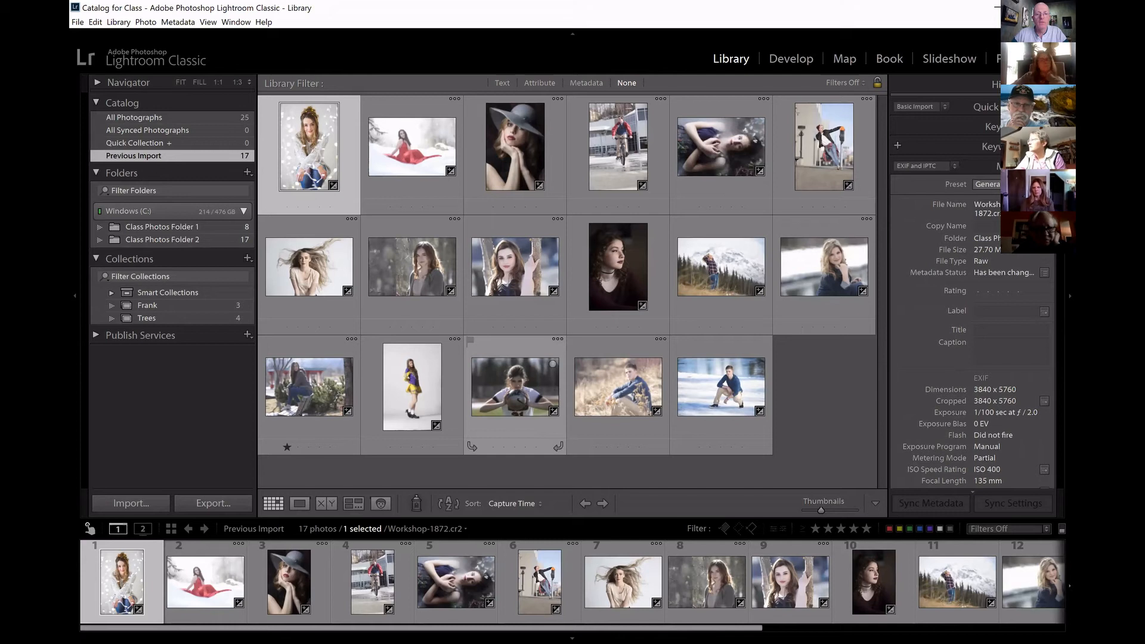
left_click(514, 386)
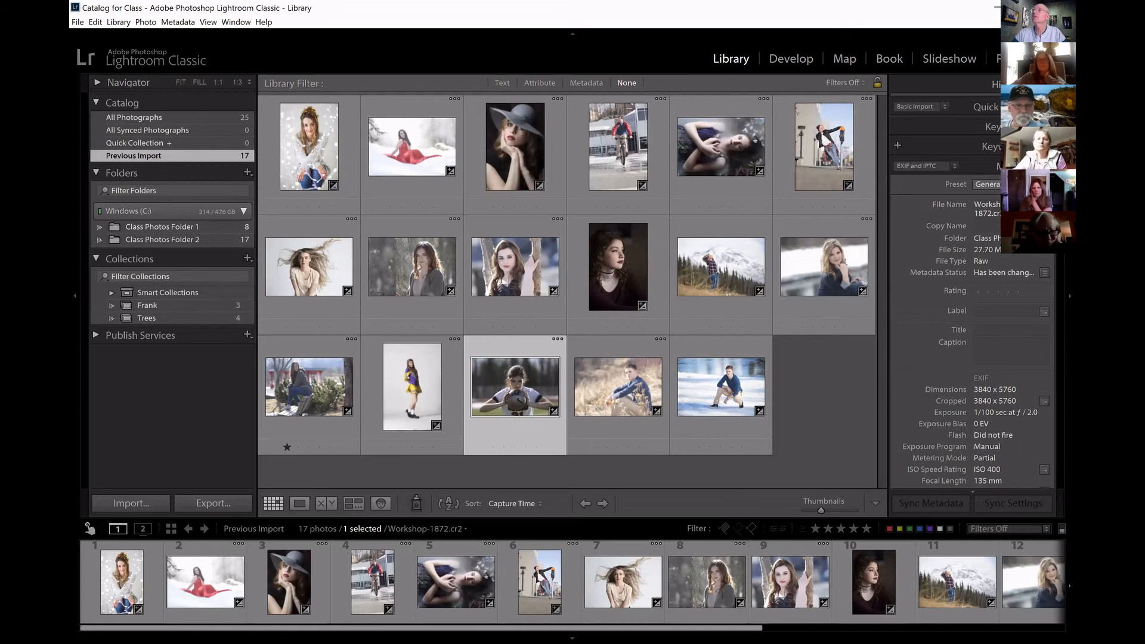
Check the contact metadata of the imported football player photo.
scroll(972, 334, "down", 4)
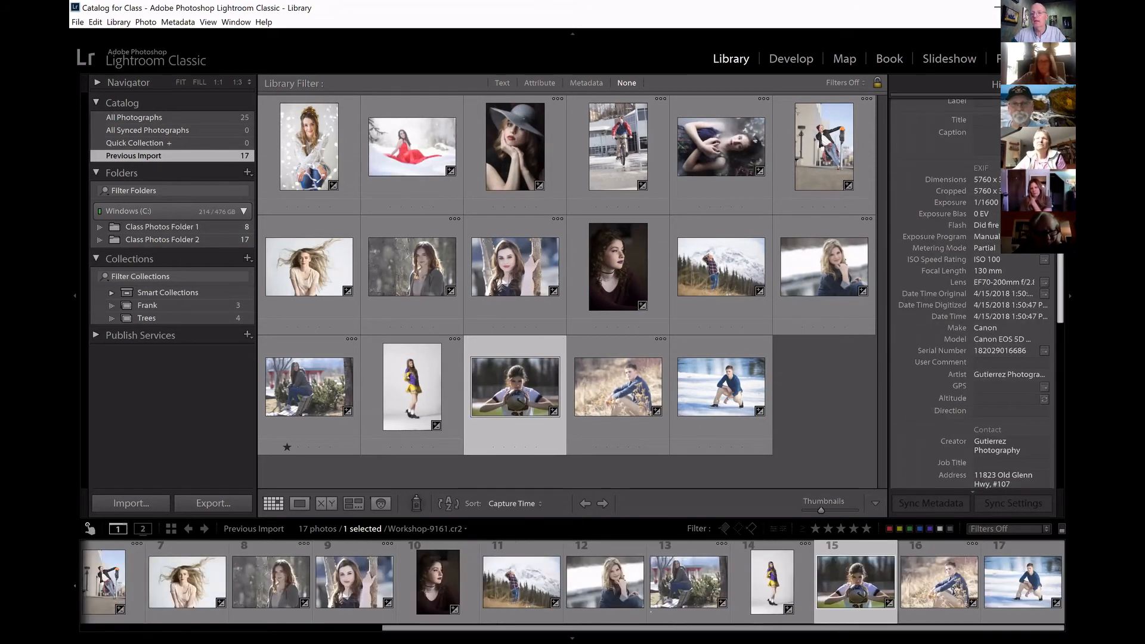
scroll(972, 298, "down", 3)
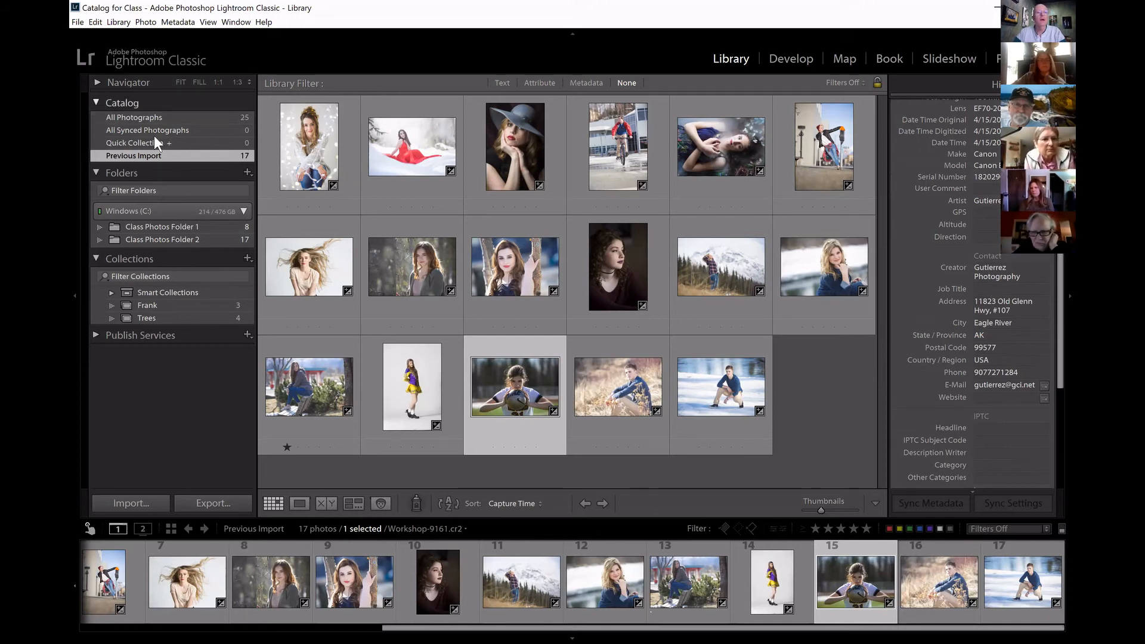
Select every photo in All Photographs, apply the General Contact Info metadata preset to all of them, and check their contact fields.
left_click(179, 118)
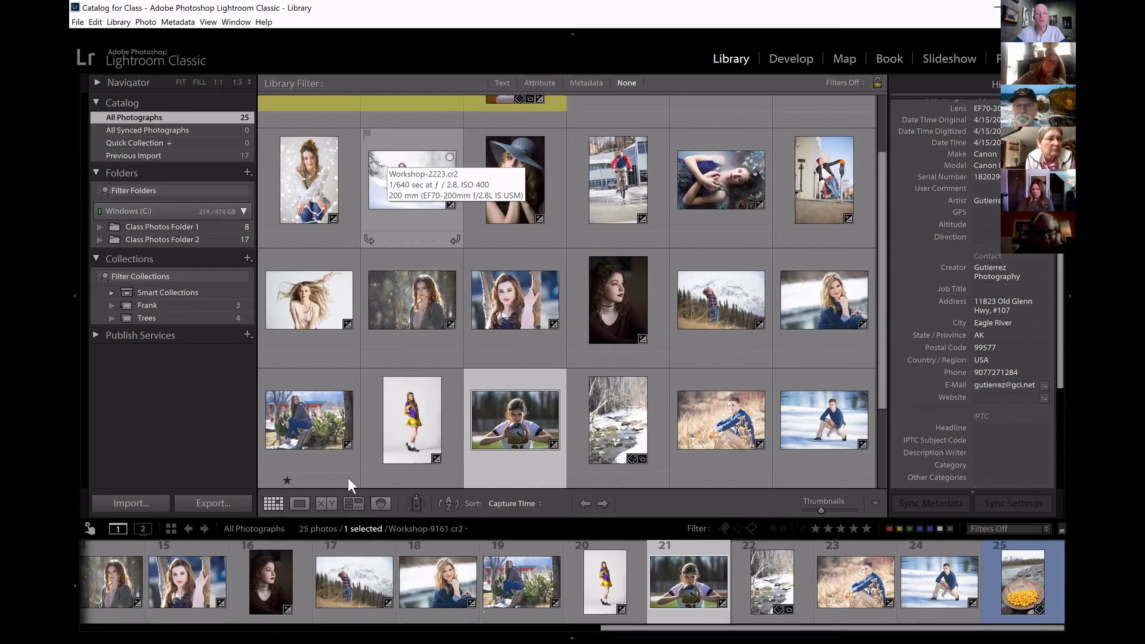
left_click(355, 574)
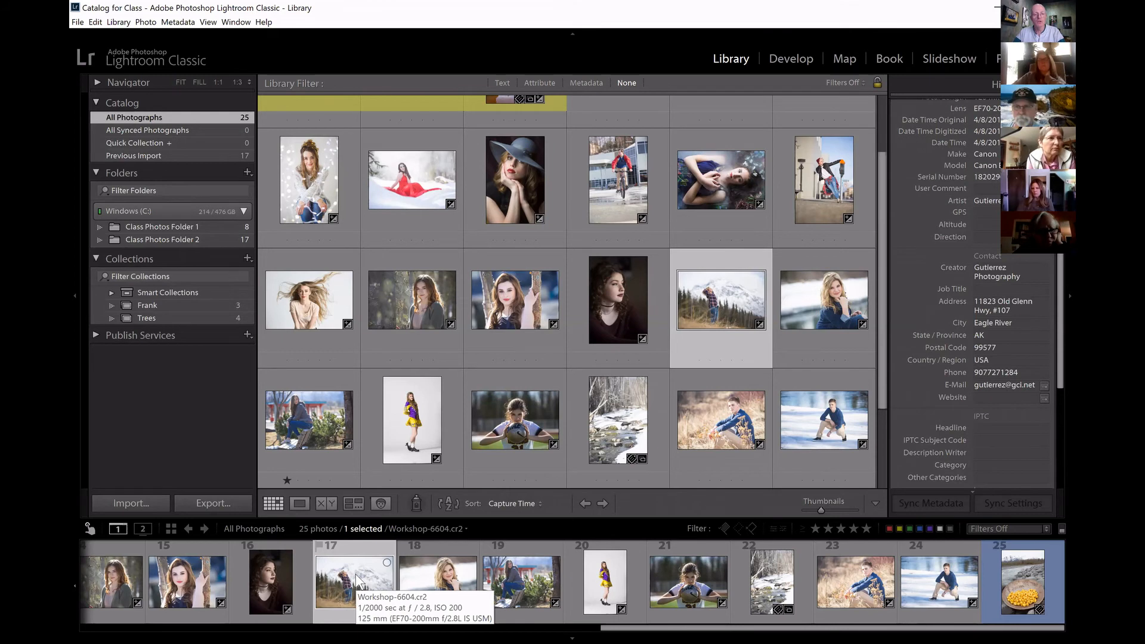
key("ctrl+a")
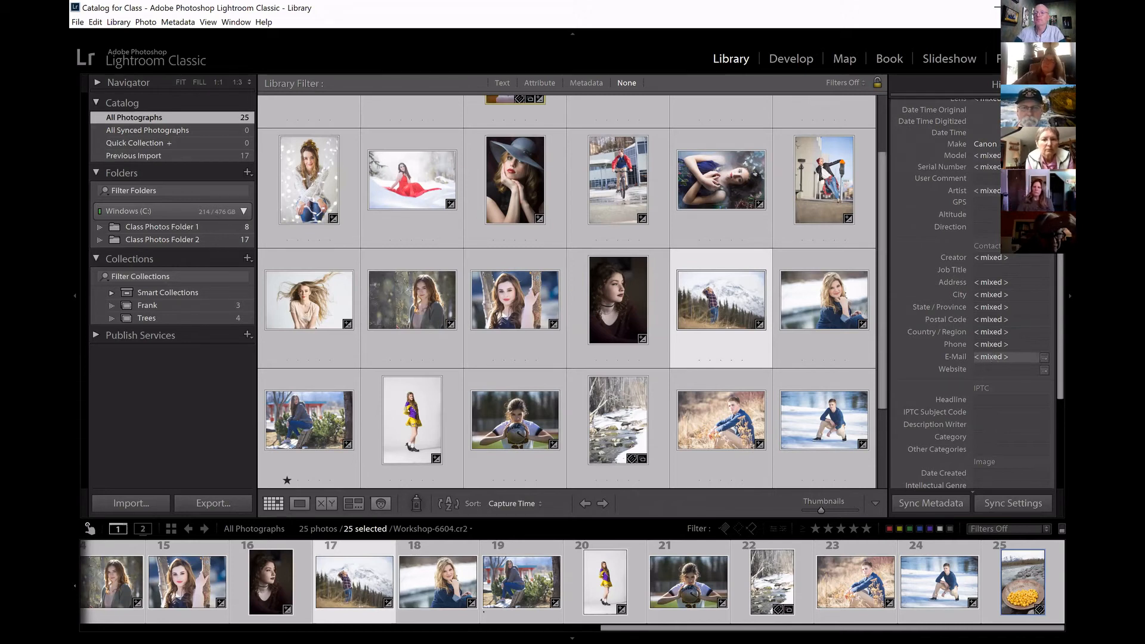
left_click_drag(1060, 310, 1060, 163)
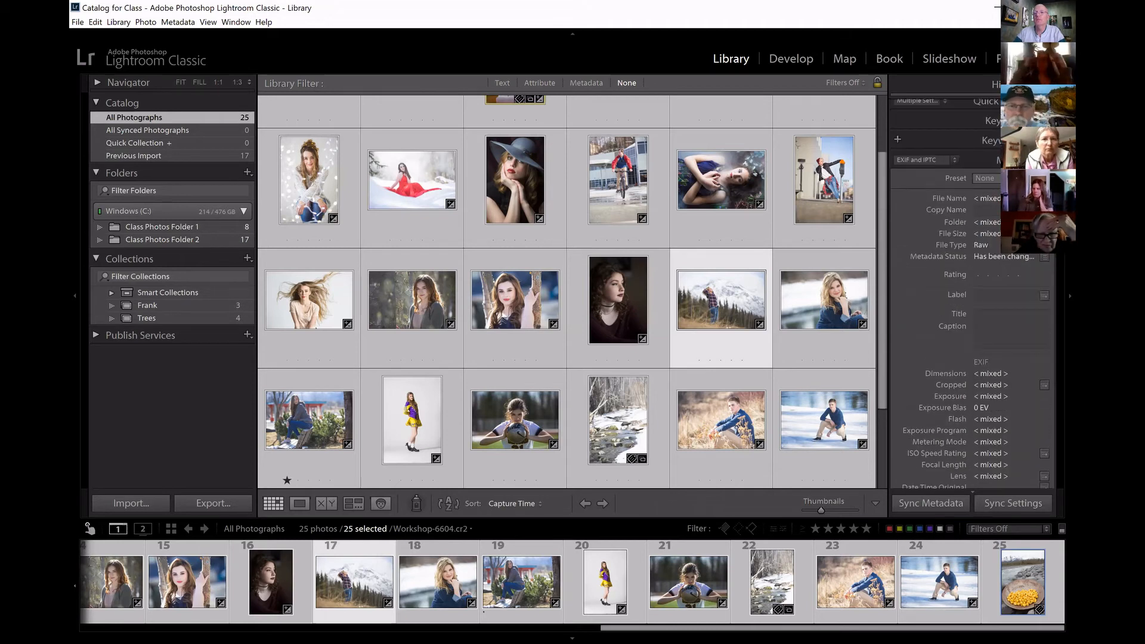
left_click(985, 178)
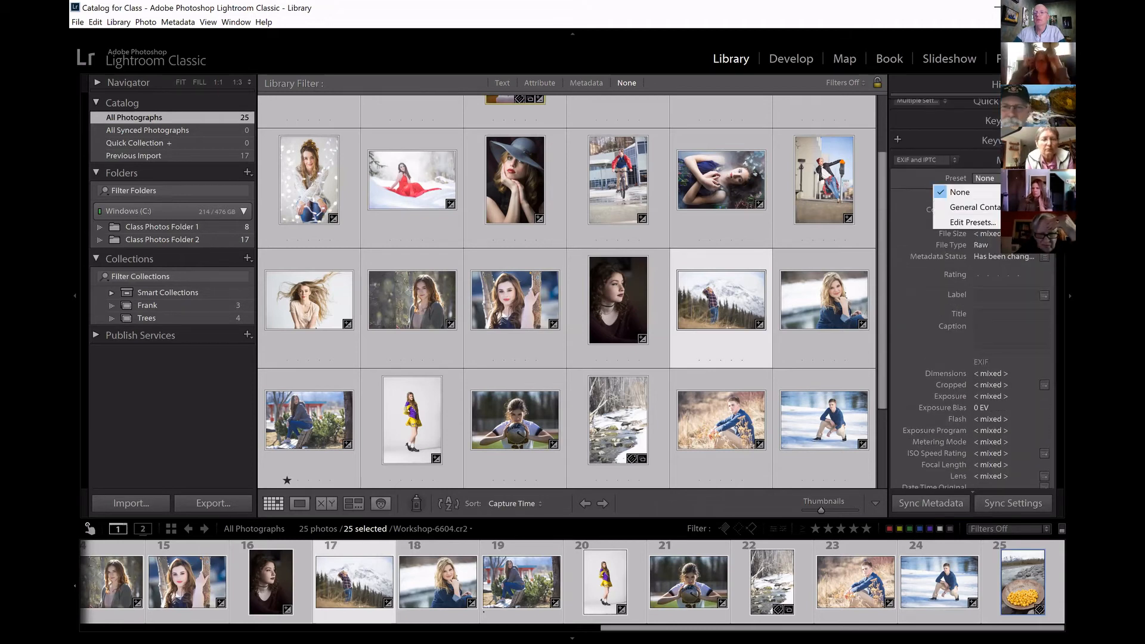
left_click(976, 209)
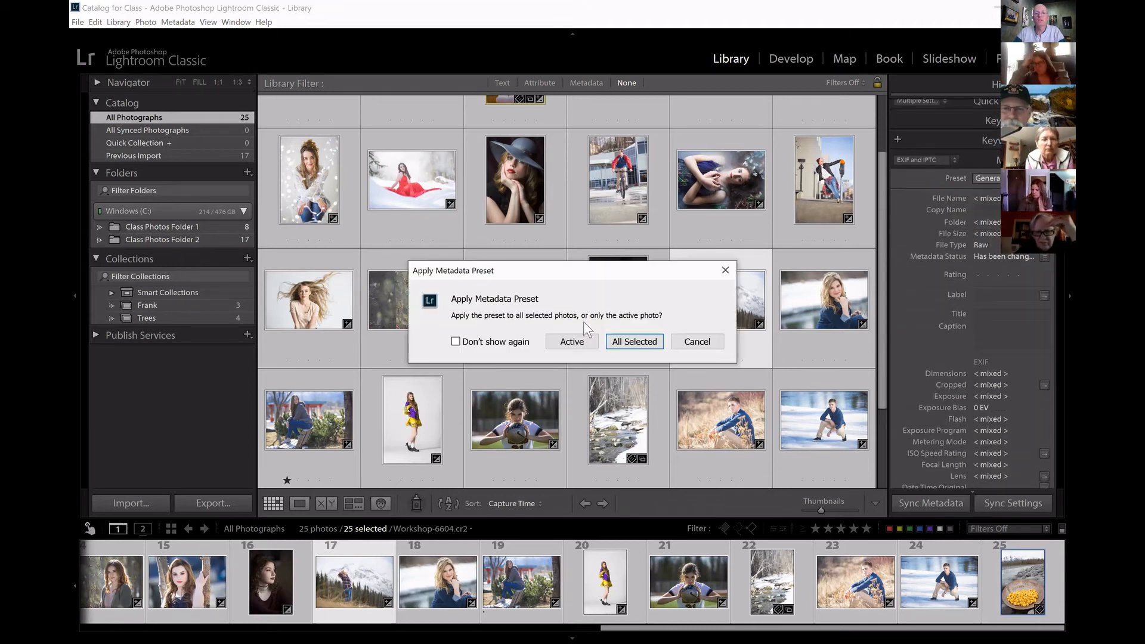
left_click(642, 338)
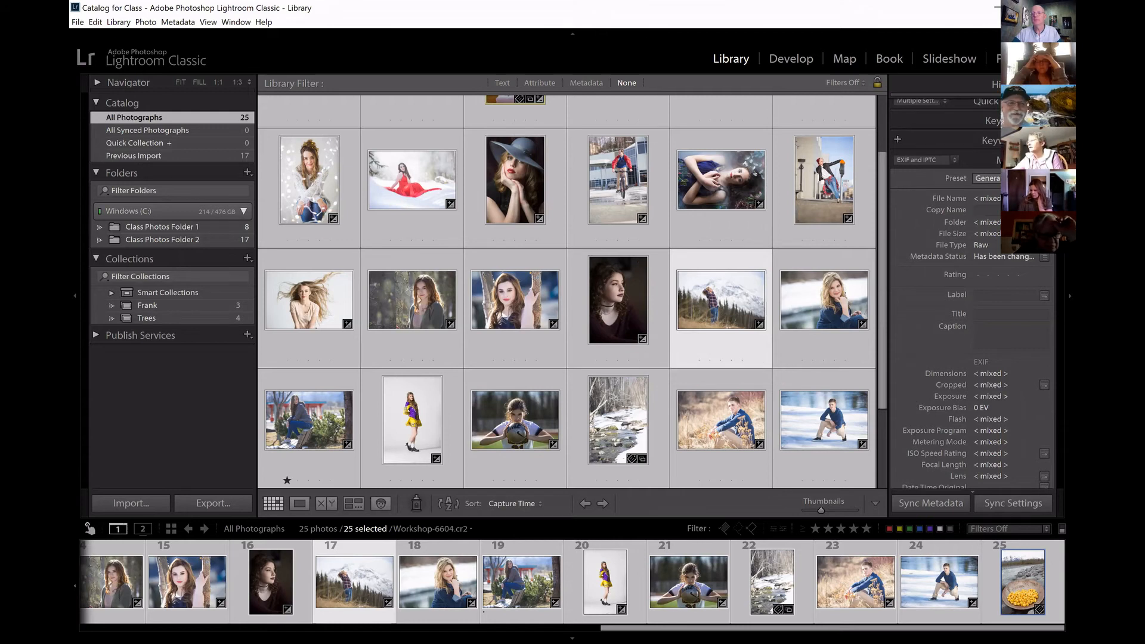
scroll(972, 298, "down", 5)
scroll(1018, 294, "down", 2)
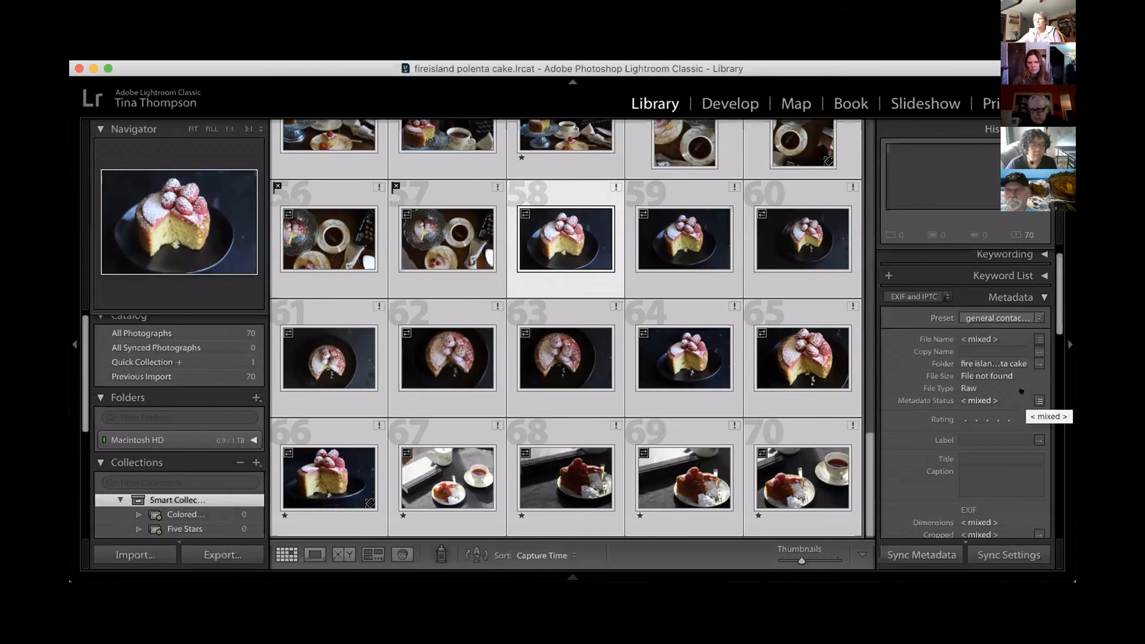
In the fireisland polenta cake catalog, check the selected photos' contact fields and try to reapply the general contact info preset.
left_click_drag(1055, 322, 1056, 427)
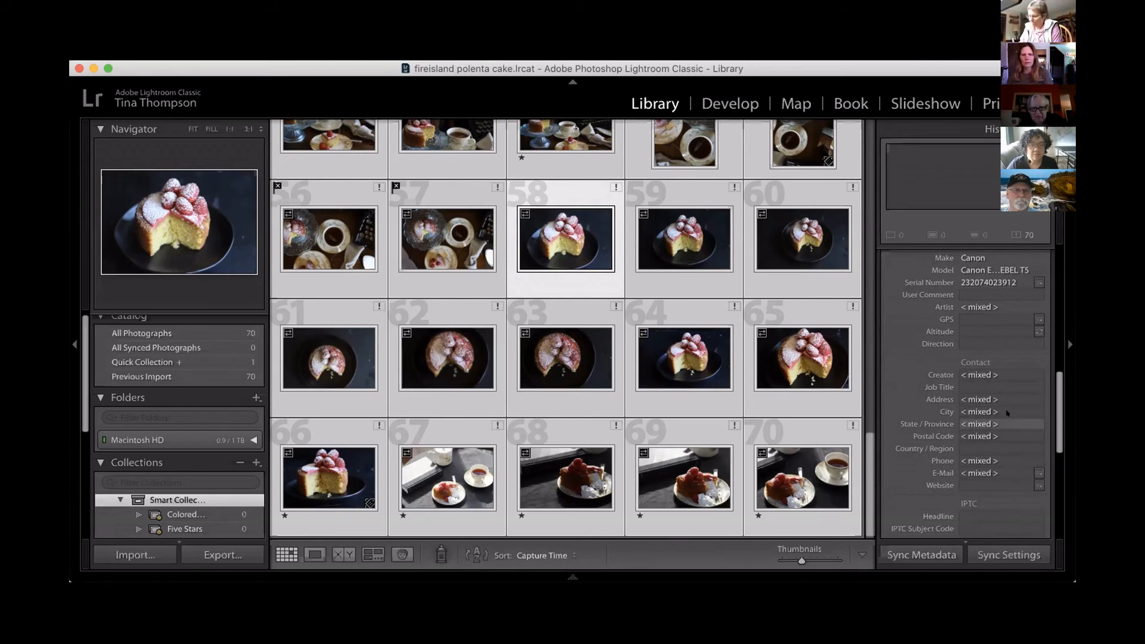
scroll(1006, 413, "up", 6)
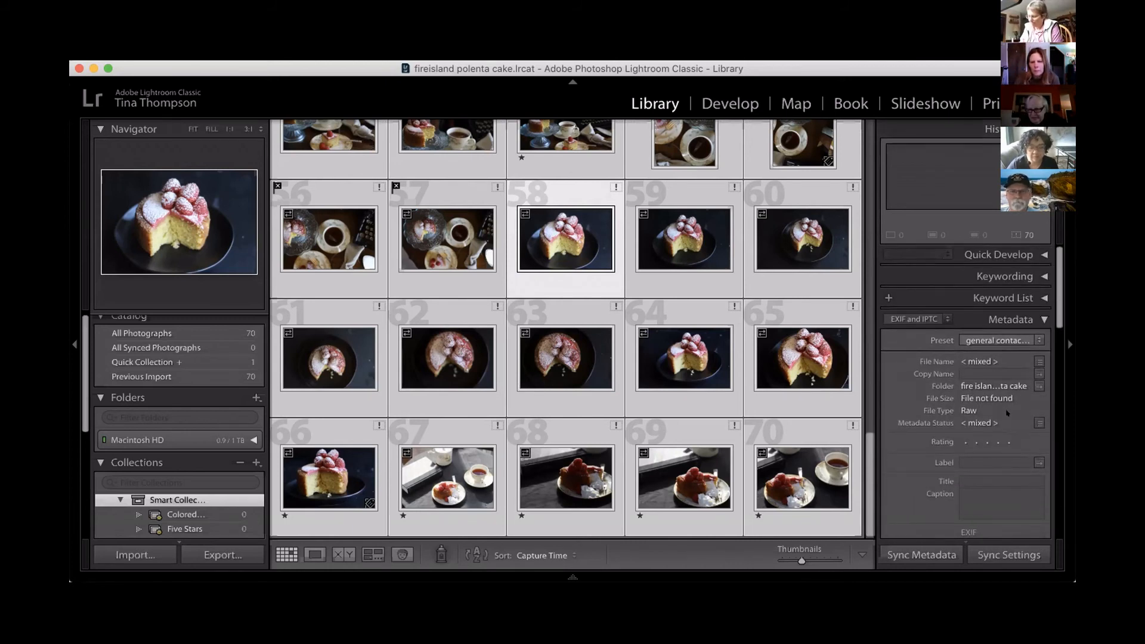
left_click(1033, 332)
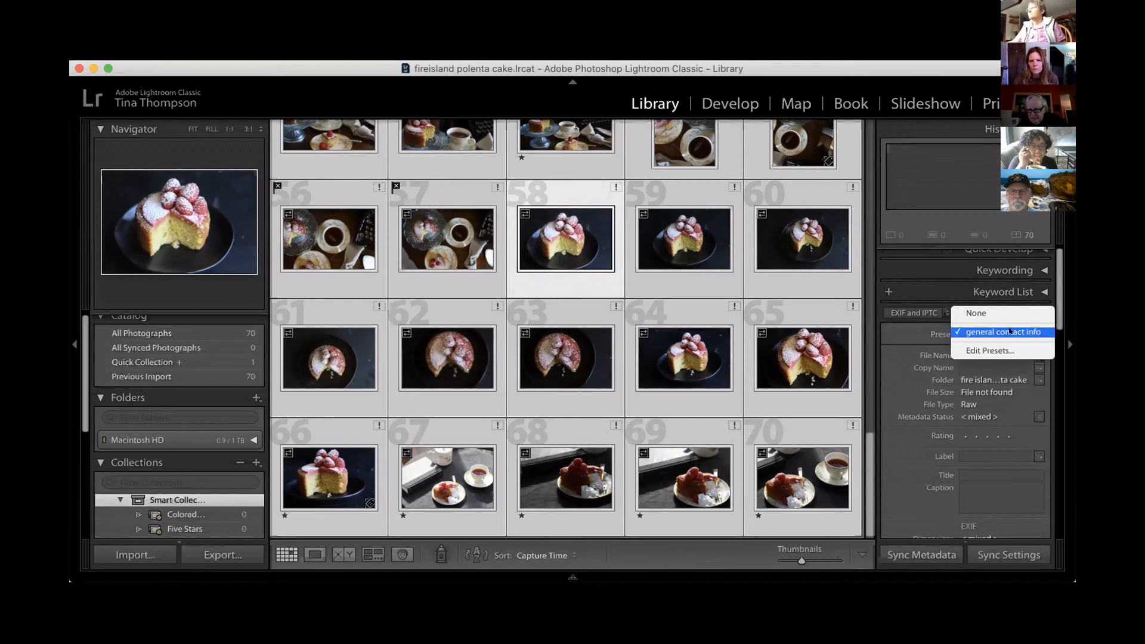
left_click(1010, 331)
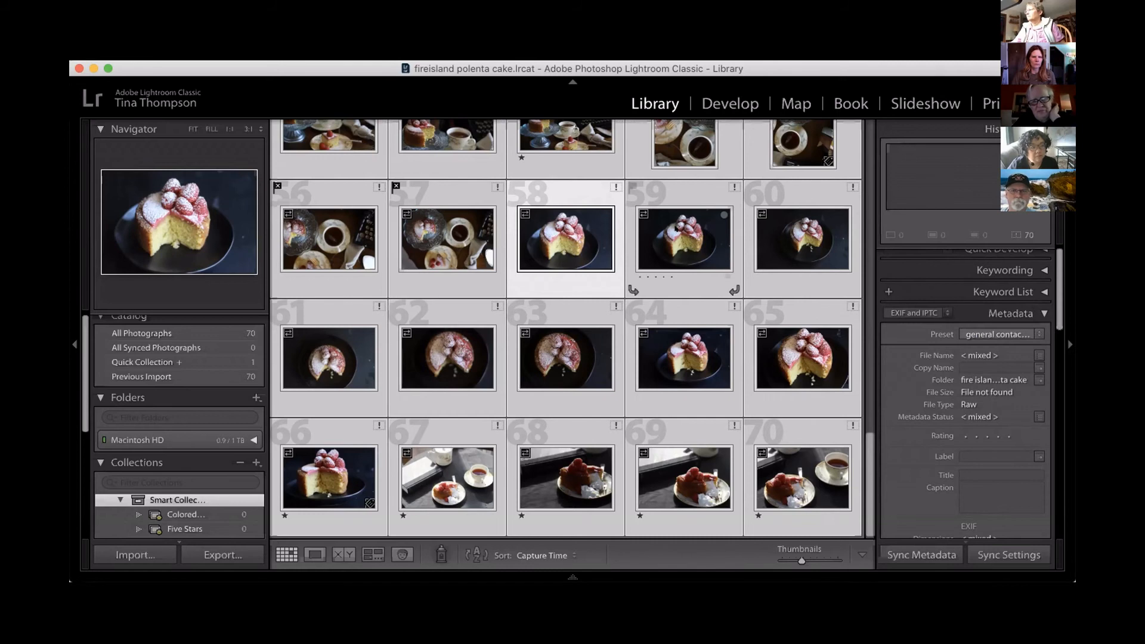
Deselect all cake photos, select only overhead cake and coffee photo 54, and examine its contact fields.
mouse_move(676, 229)
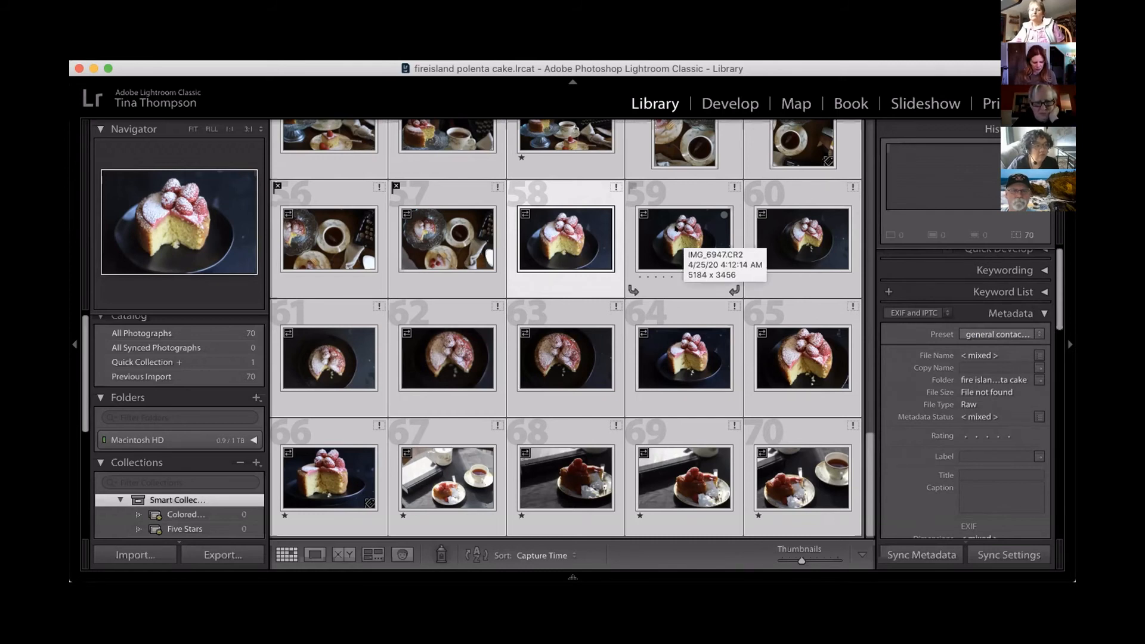
key("super+d")
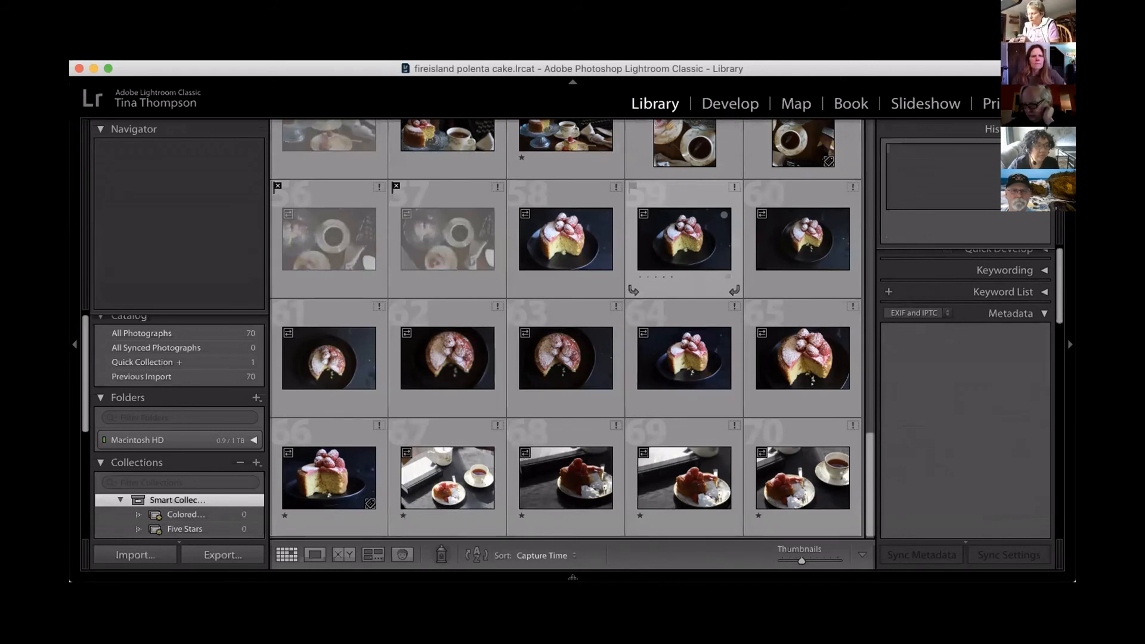
left_click(687, 137)
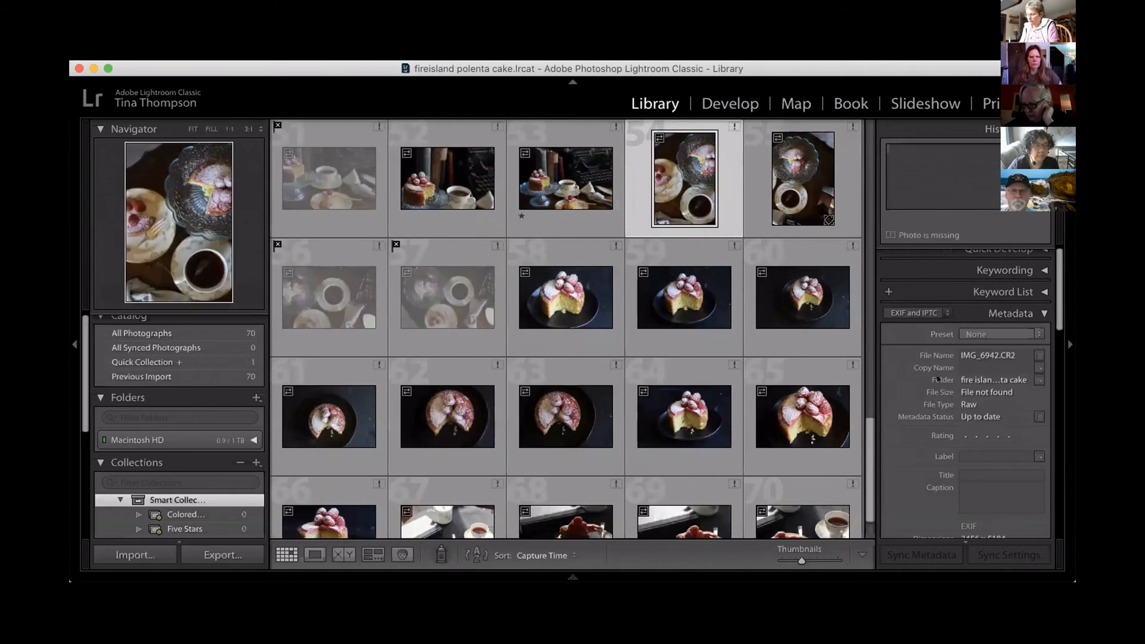
scroll(938, 379, "down", 10)
scroll(938, 379, "down", 2)
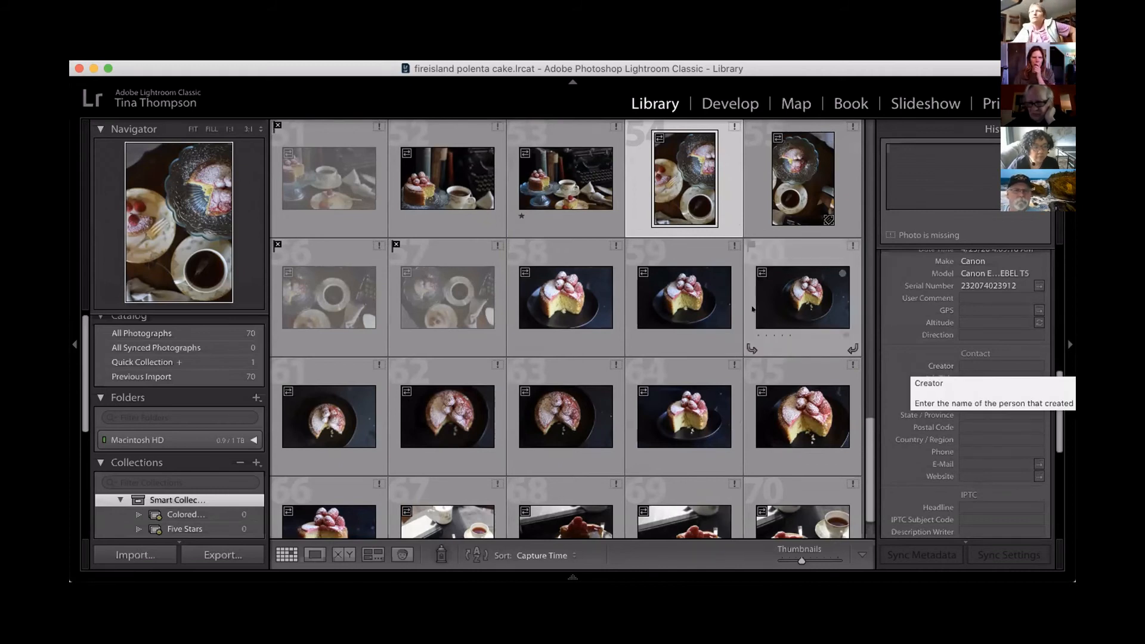
scroll(683, 238, "up", 3)
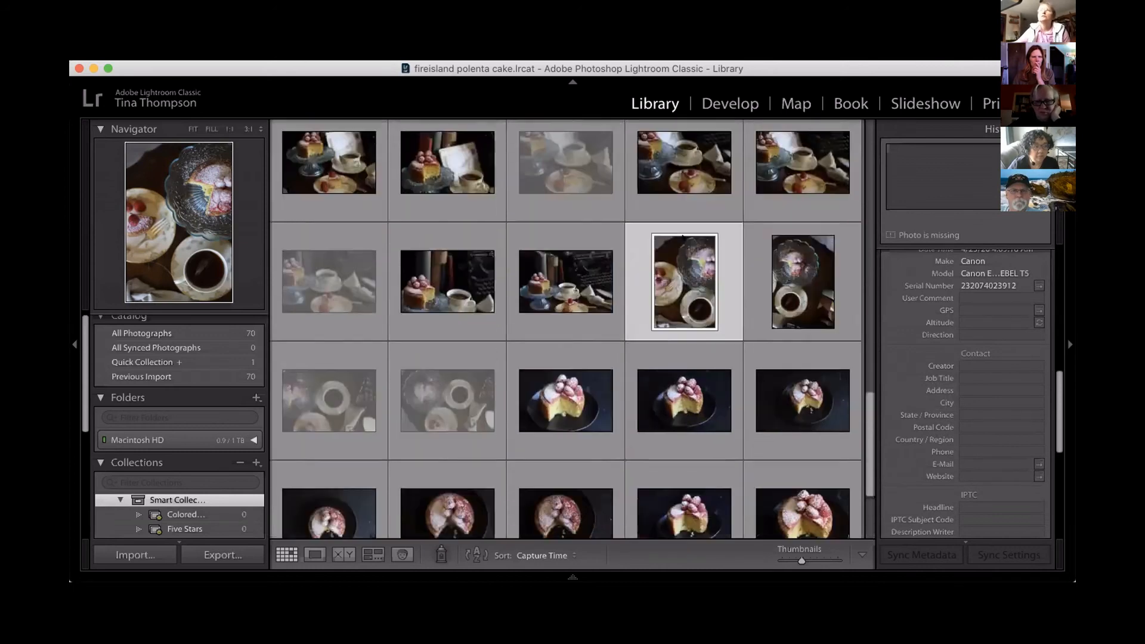
scroll(683, 237, "up", 10)
scroll(1019, 319, "down", 3)
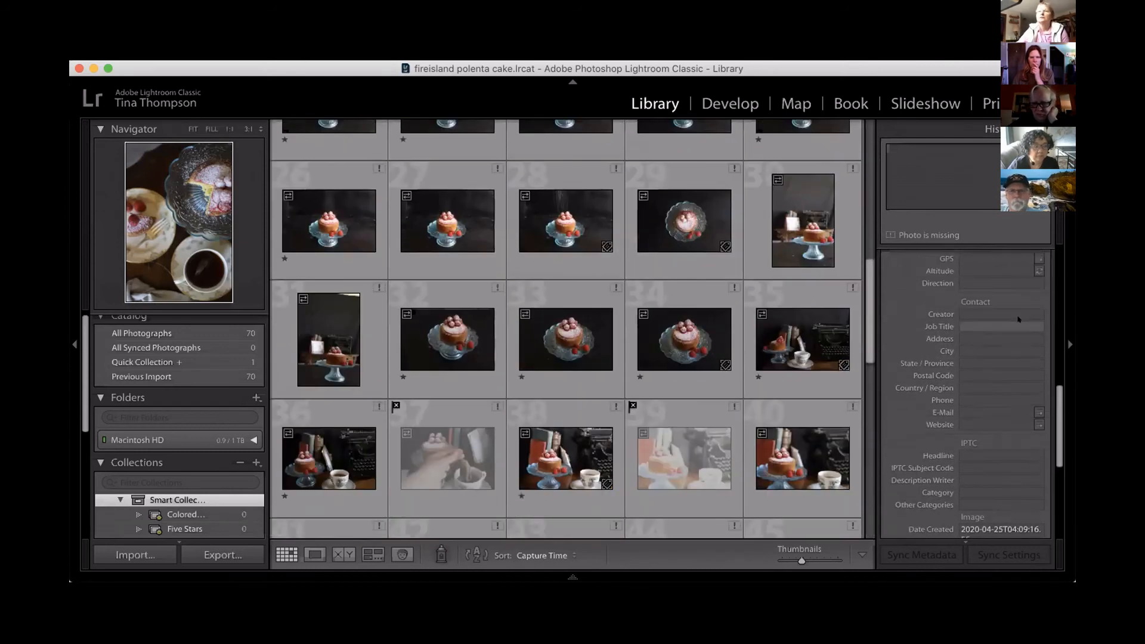
Apply the general contact info metadata preset to the selected overhead cake and coffee photo and check its contact fields.
scroll(1018, 319, "up", 5)
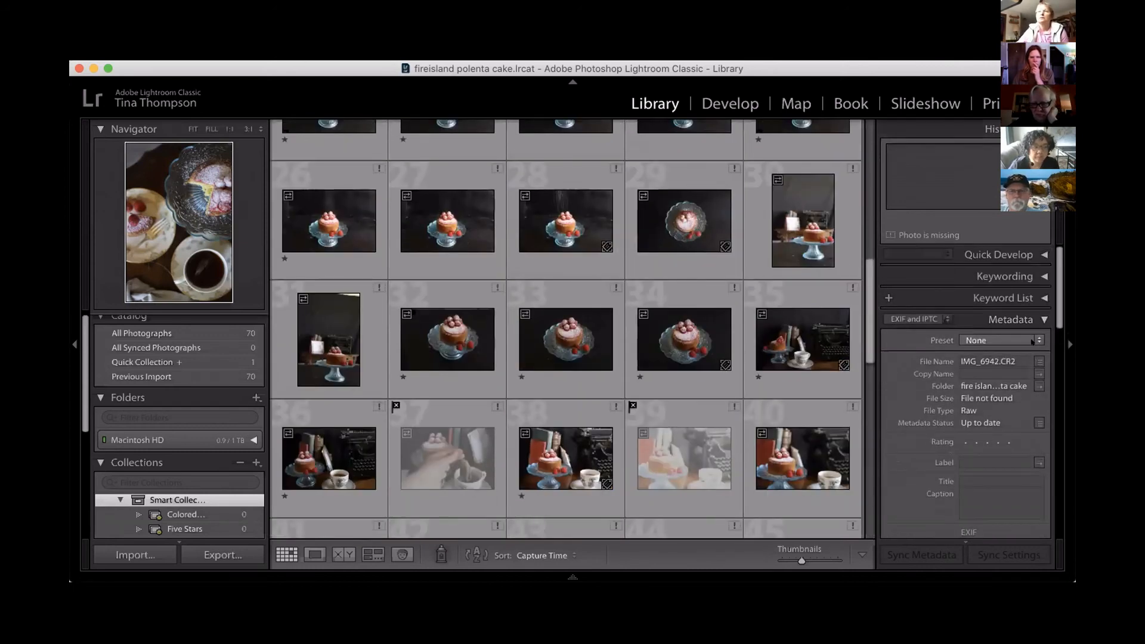
left_click(1029, 341)
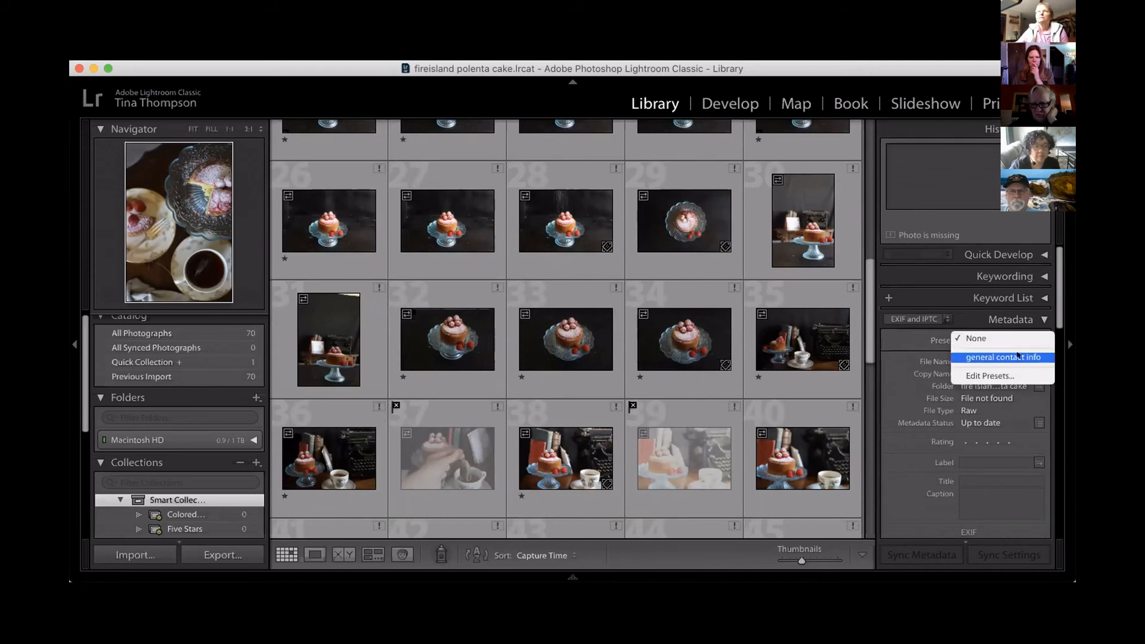
left_click(1017, 356)
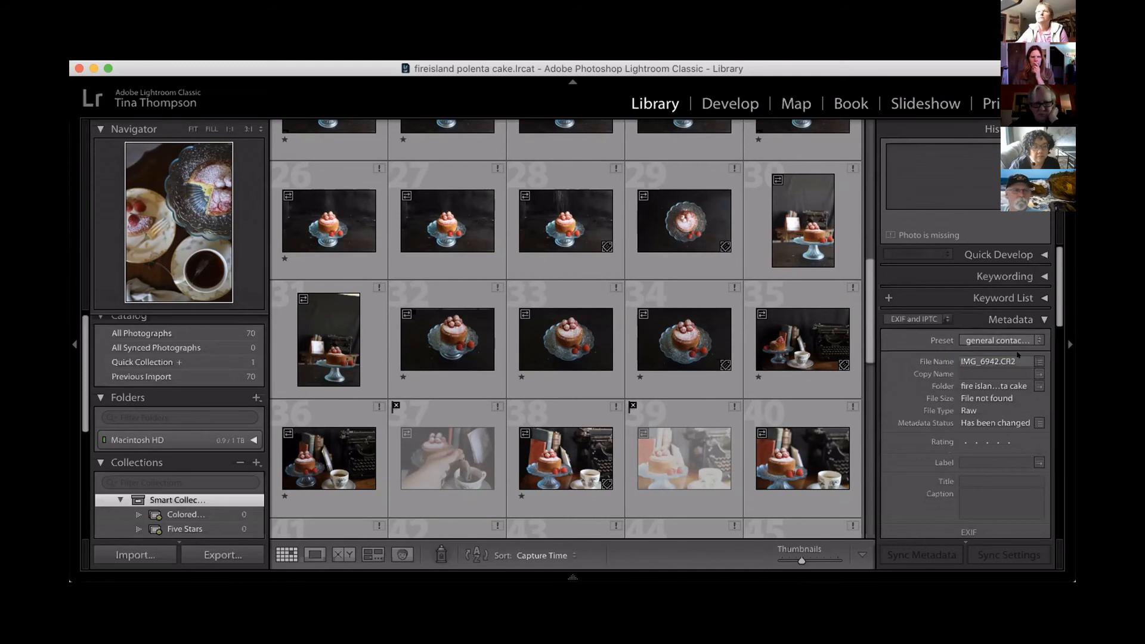
scroll(1017, 356, "down", 10)
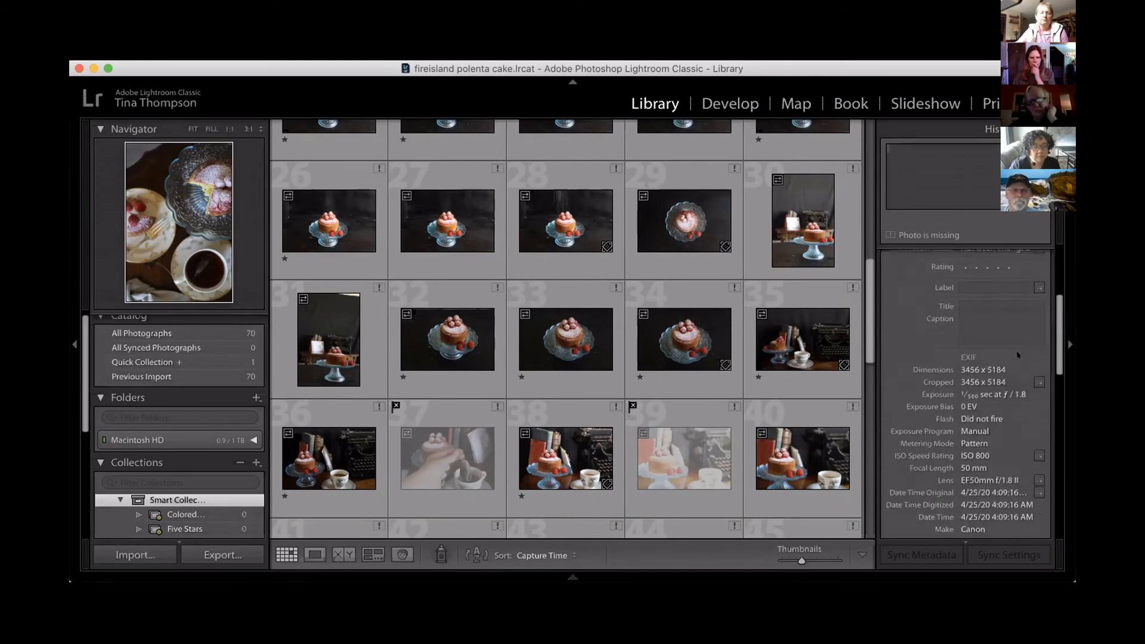
scroll(1017, 356, "down", 5)
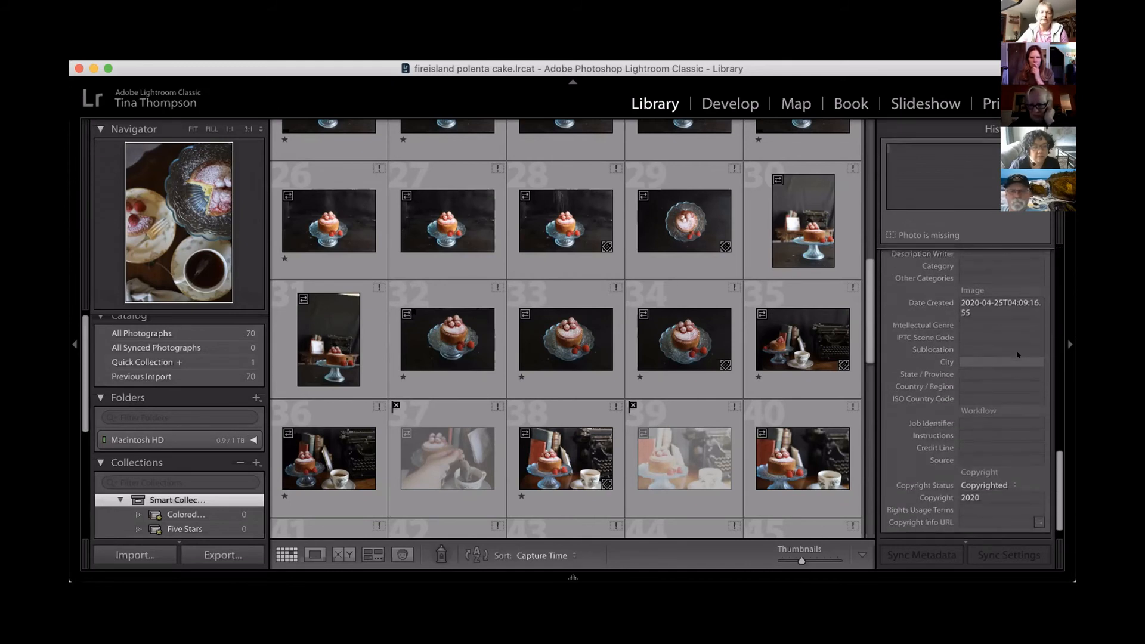
scroll(1018, 356, "up", 8)
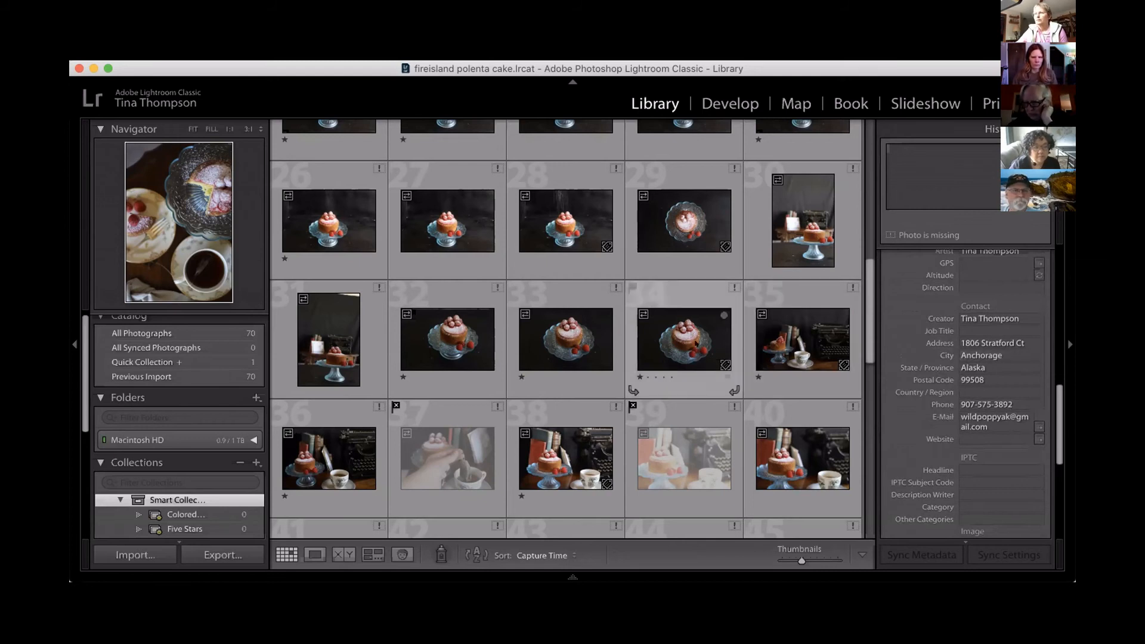
Select all photos in the polenta cake catalog and apply the general contact info metadata preset to all selected.
left_click(696, 344)
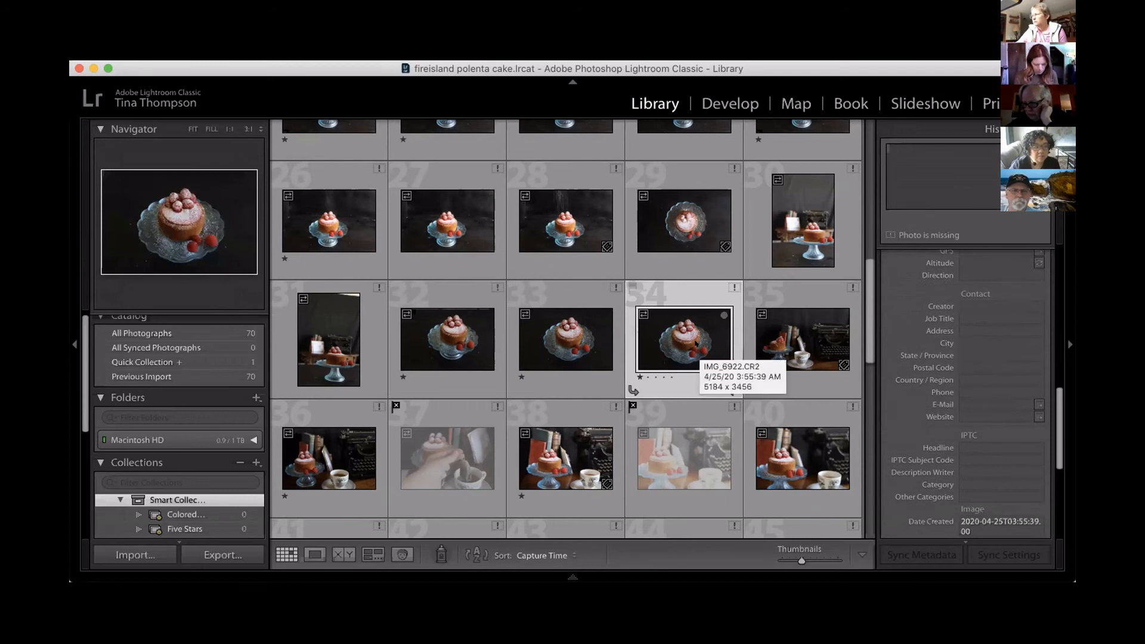
key("super+a")
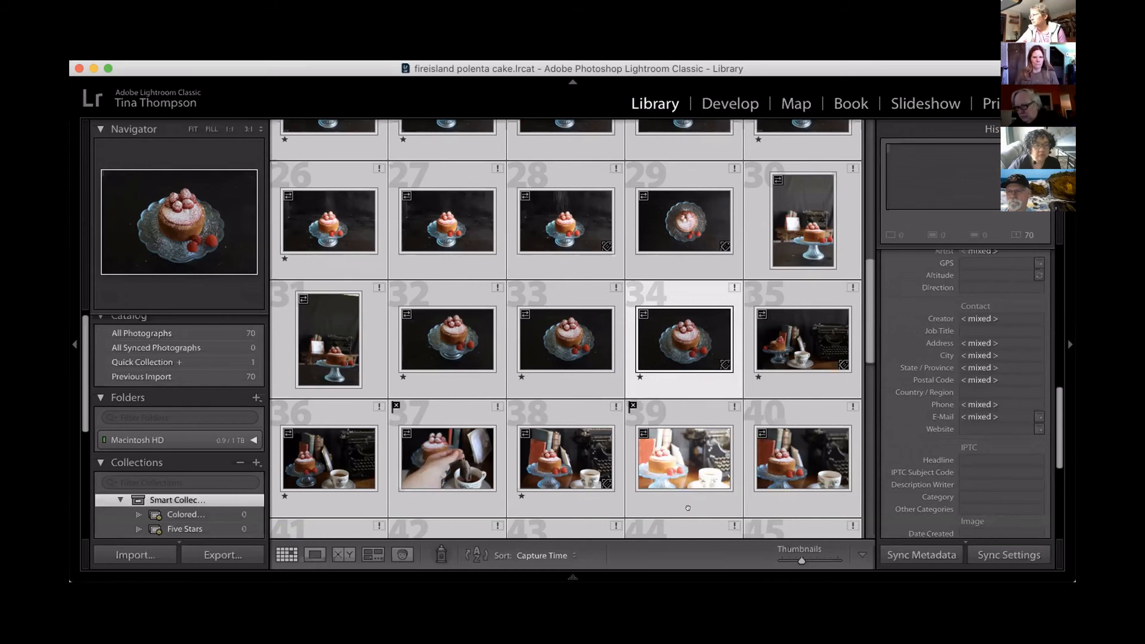
scroll(925, 391, "up", 10)
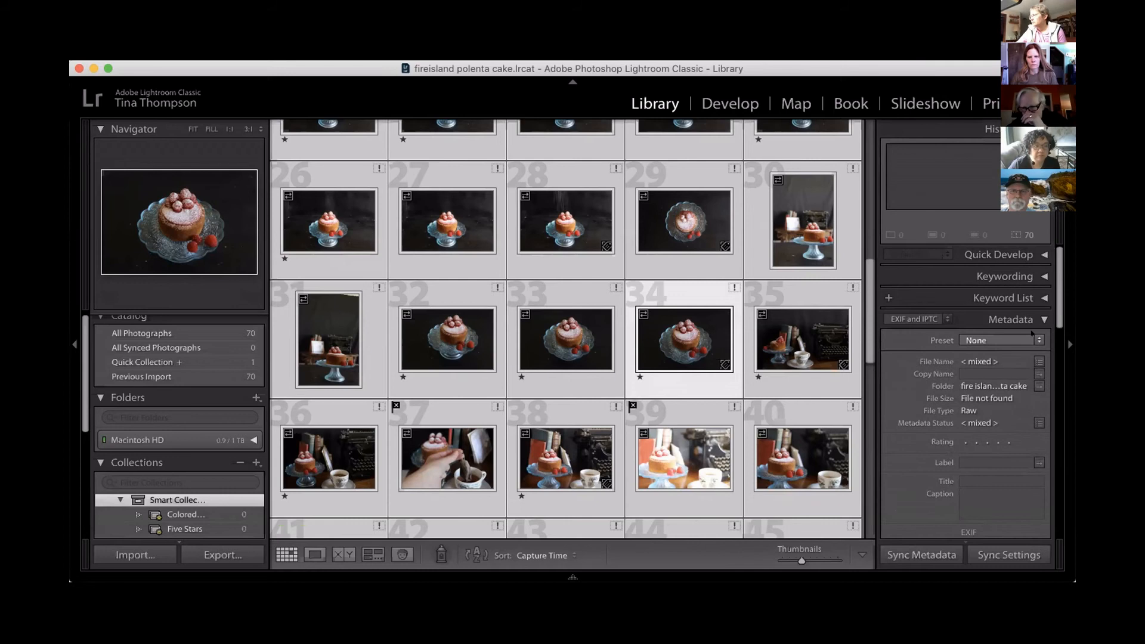
left_click(1030, 337)
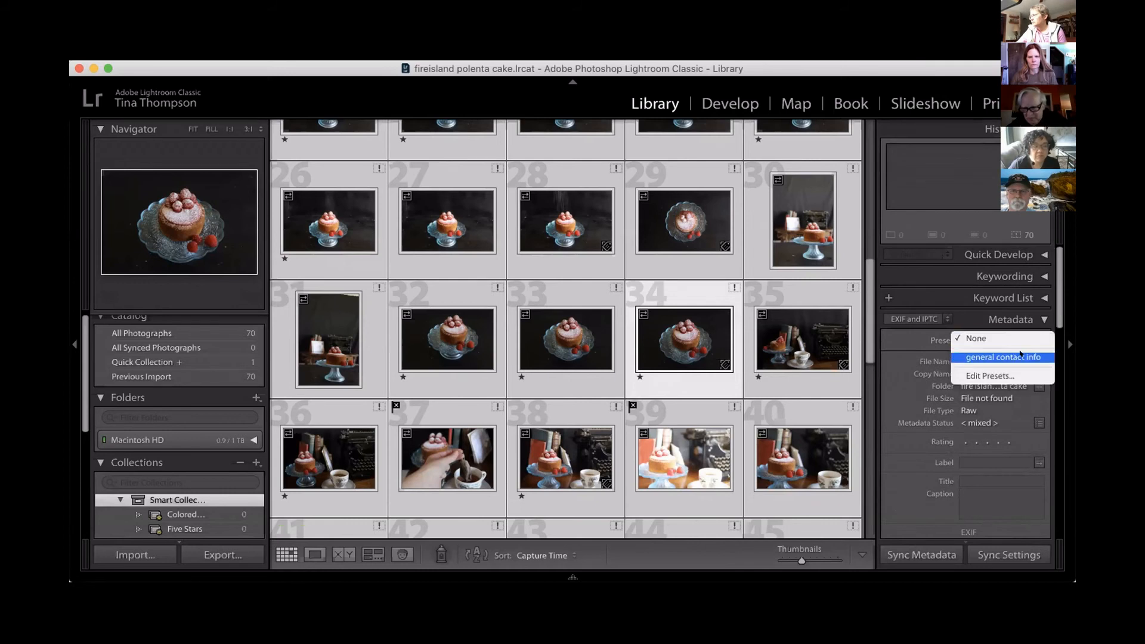
left_click(1020, 355)
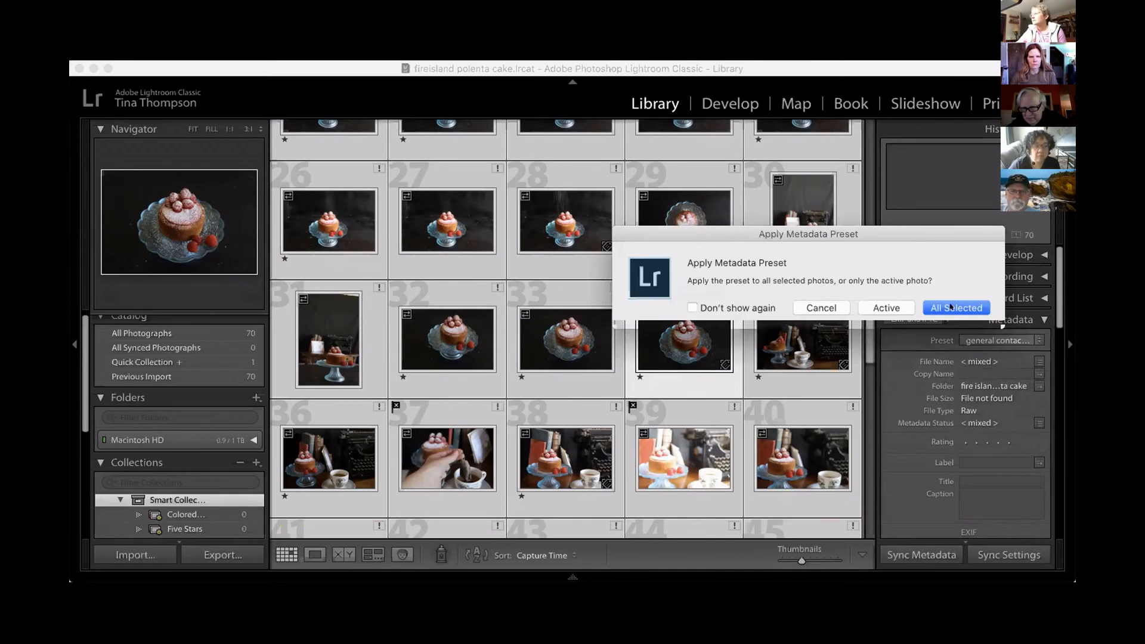
left_click(951, 307)
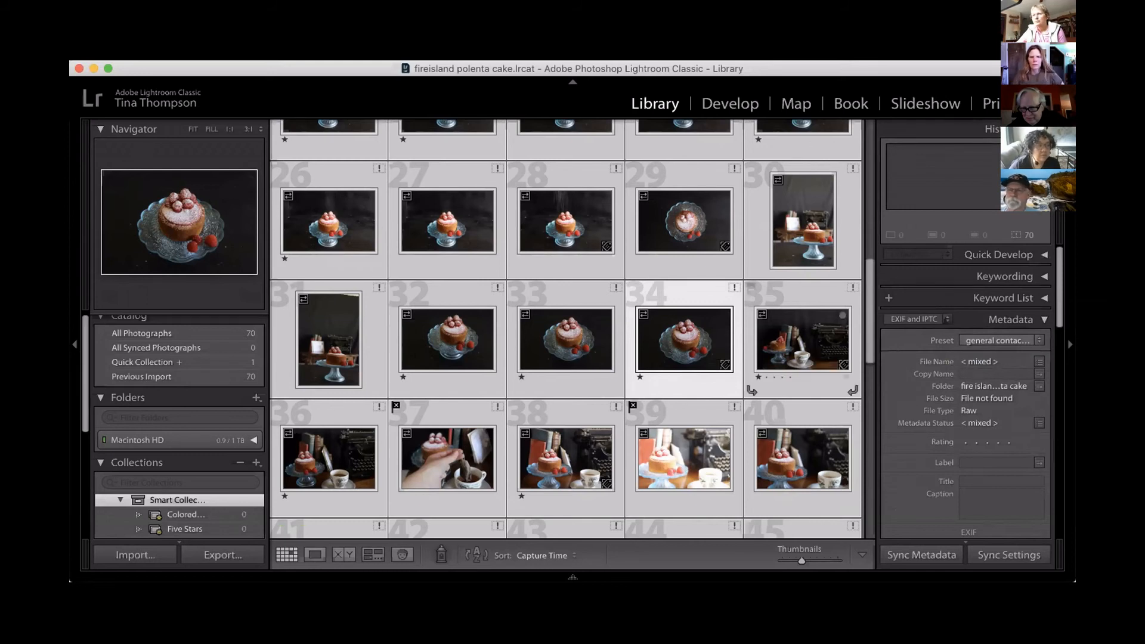
Make typewriter photo 35 the active one among the selected photos and check the contact fields.
left_click(802, 340)
scroll(975, 402, "down", 6)
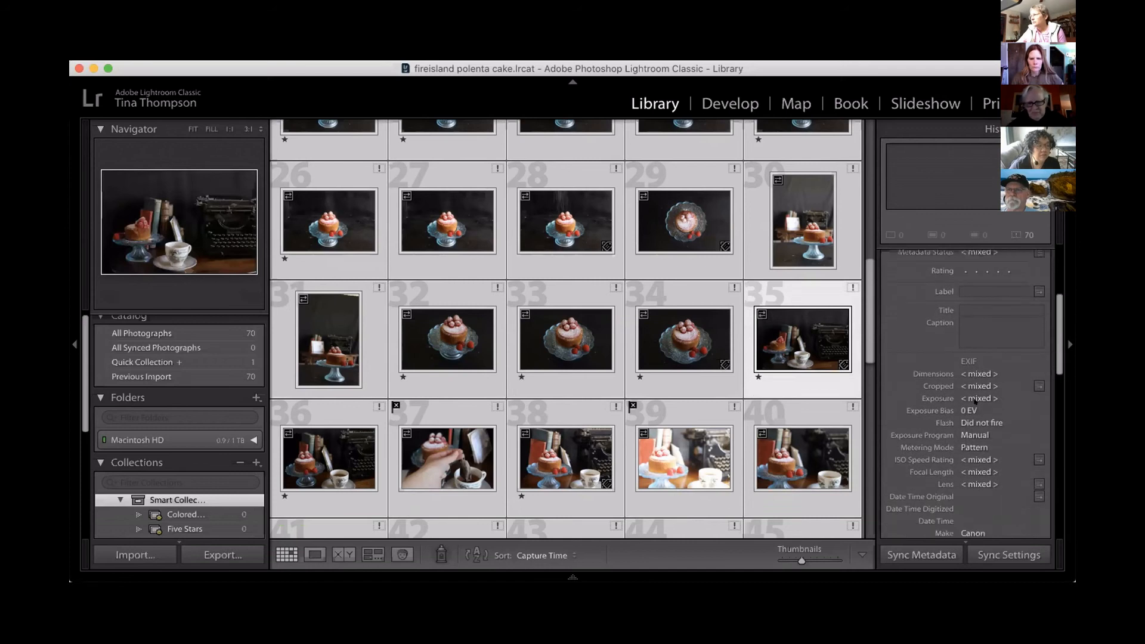
scroll(975, 402, "down", 10)
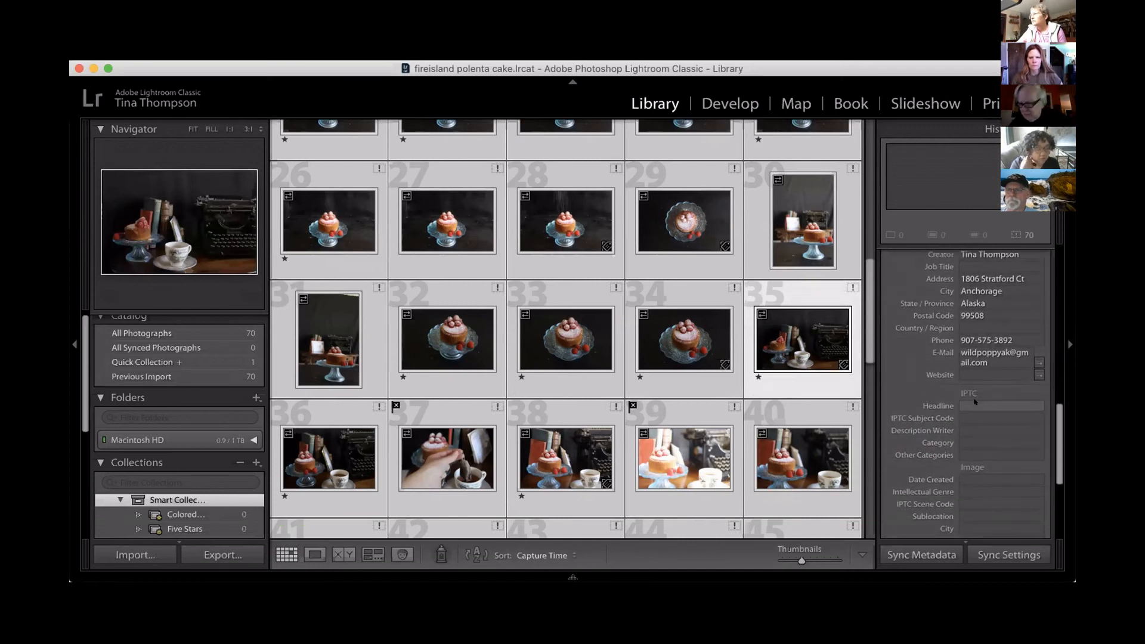
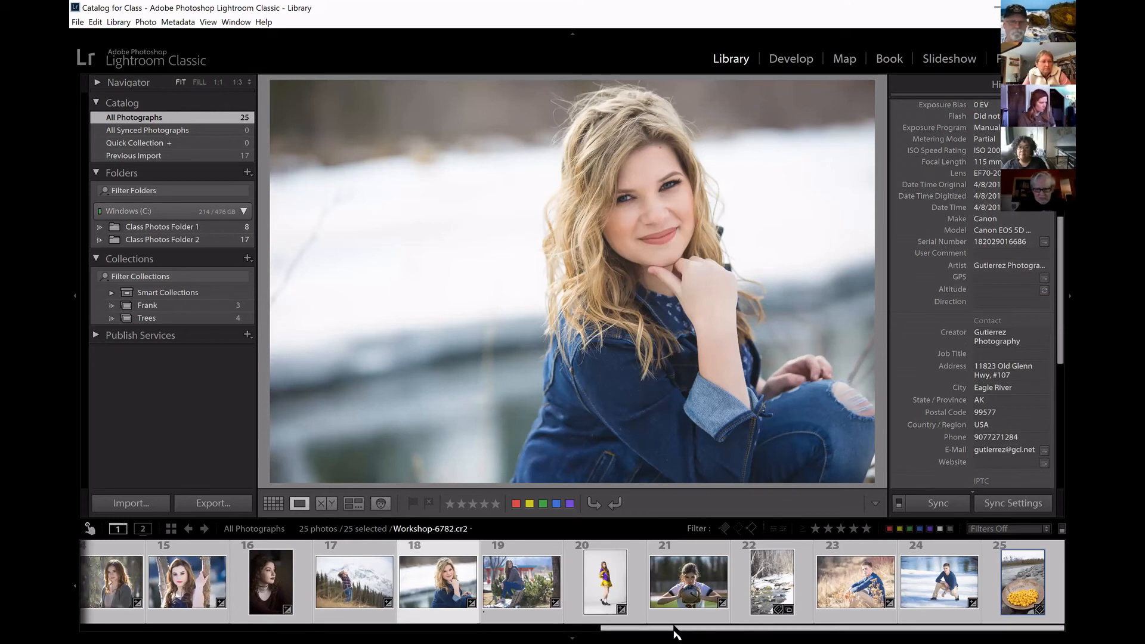
Rotate the denim jacket portrait, photo 18, a quarter turn left and rotate it back upright.
left_click_drag(603, 631, 250, 631)
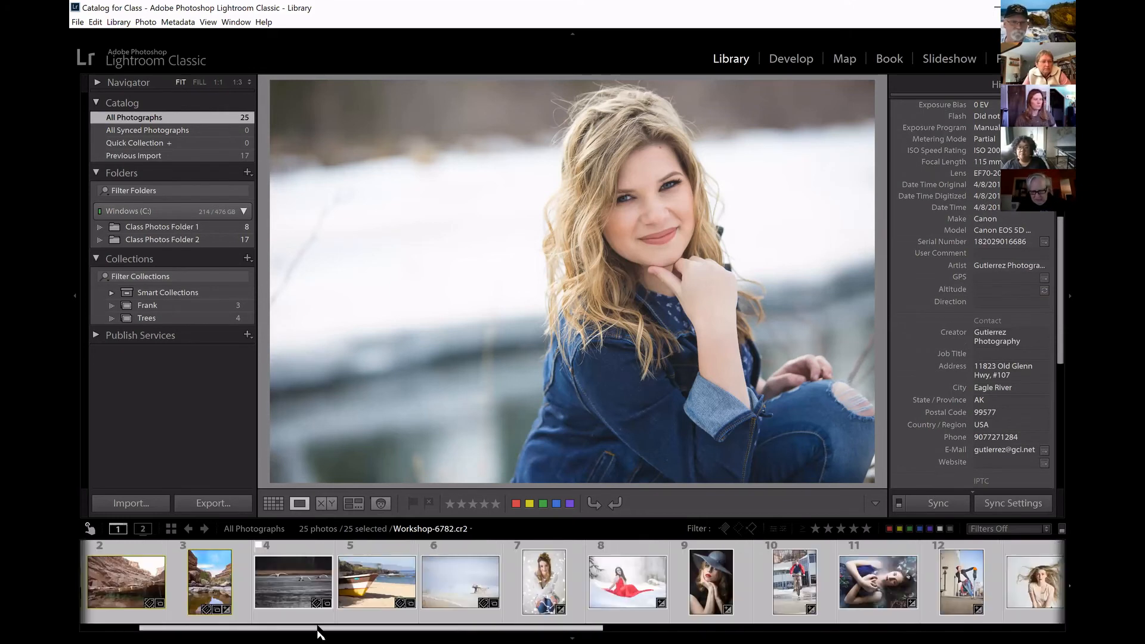
left_click_drag(504, 627, 870, 608)
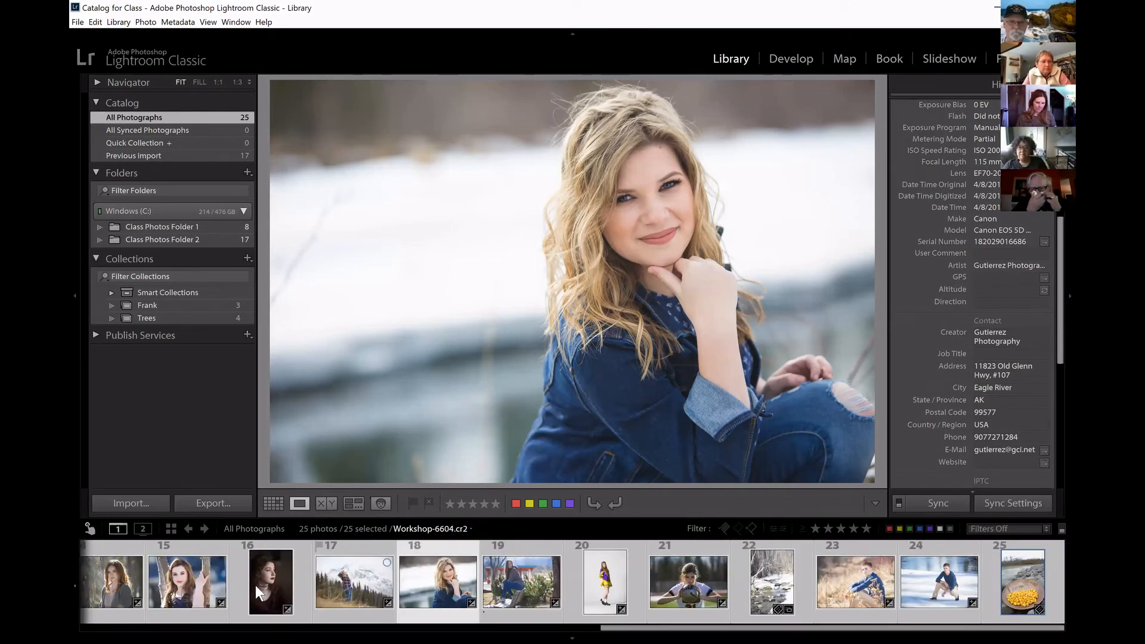
left_click_drag(620, 632, 582, 631)
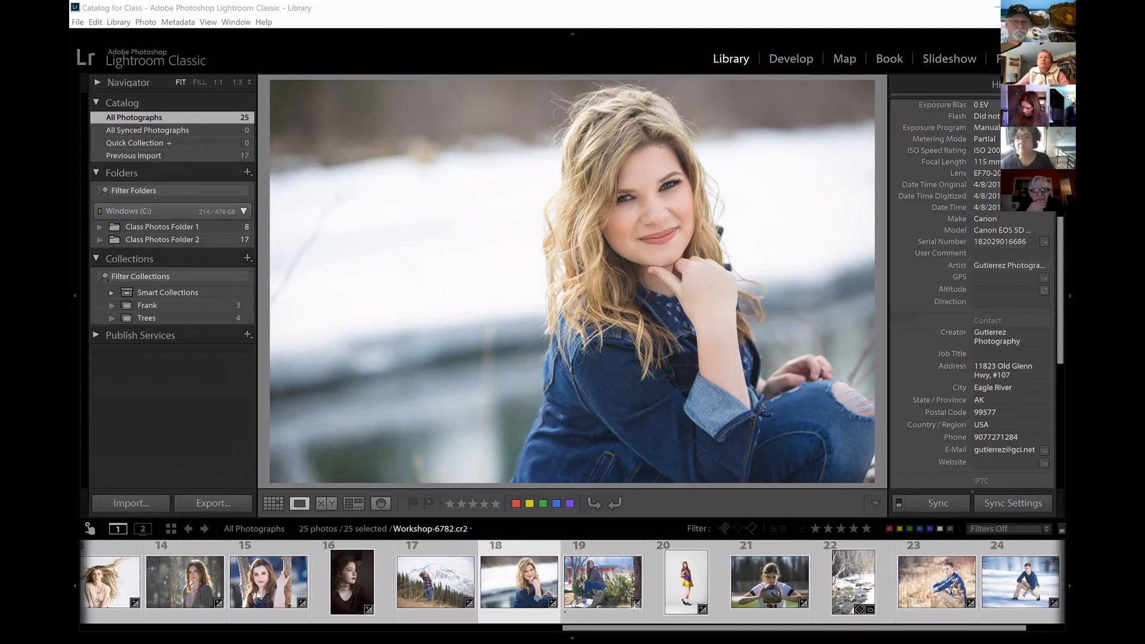
left_click(594, 504)
left_click(617, 504)
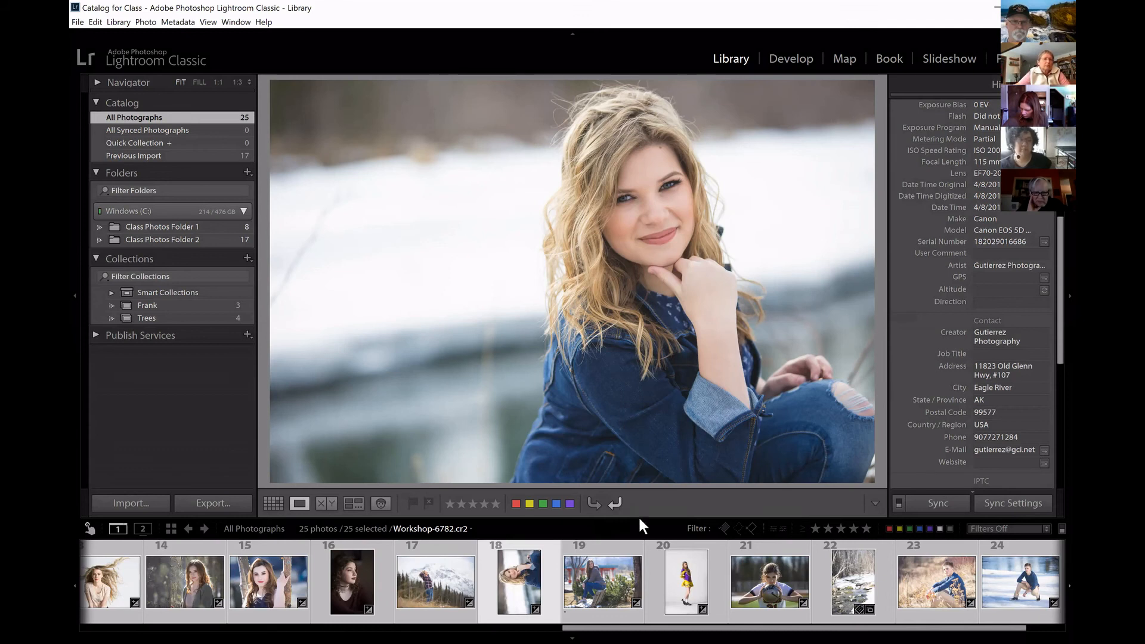
Enlarge the filmstrip thumbnails and keep only the denim jacket portrait, photo 18, selected.
left_click_drag(652, 486, 715, 323)
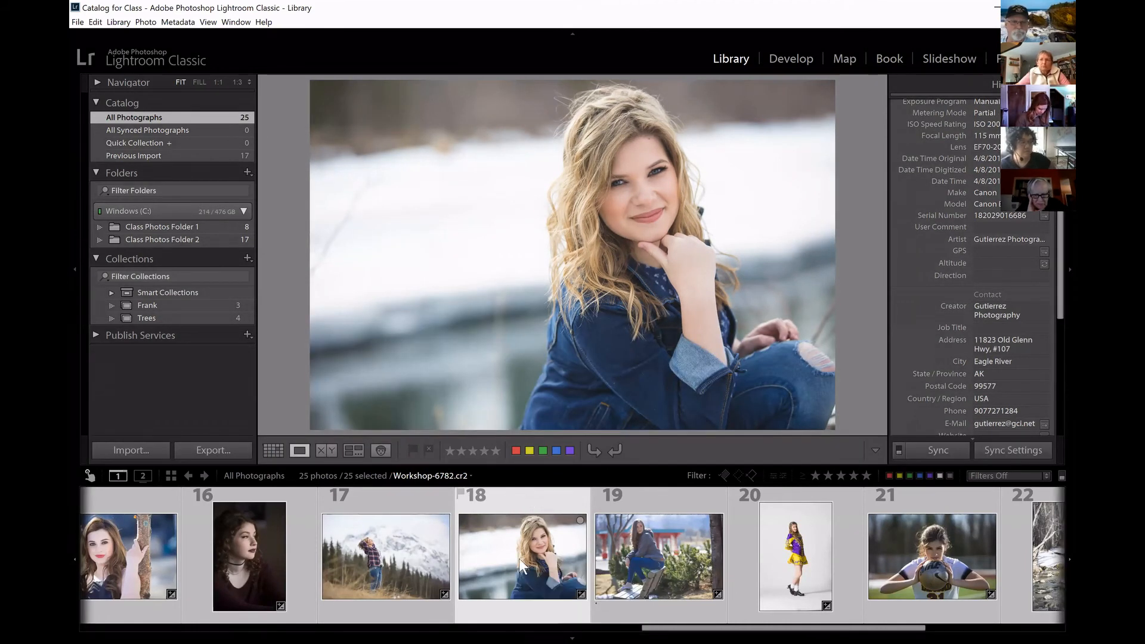
left_click(517, 495)
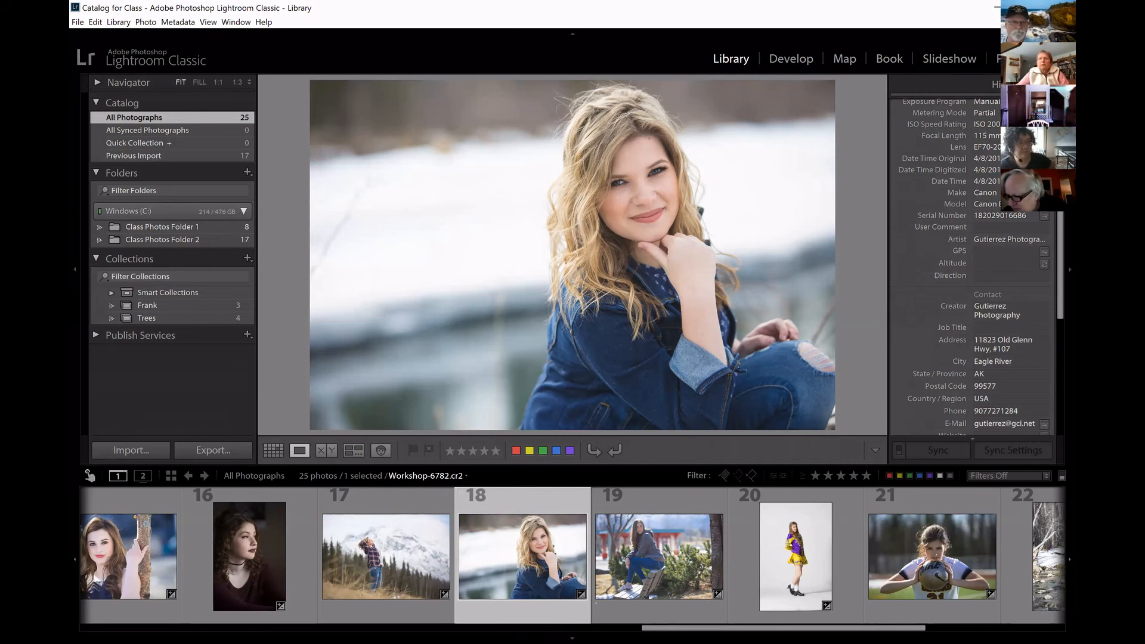
Widen the metadata area so that photo 18's full file name and folder can be read.
scroll(972, 268, "up", 10)
scroll(972, 268, "up", 1)
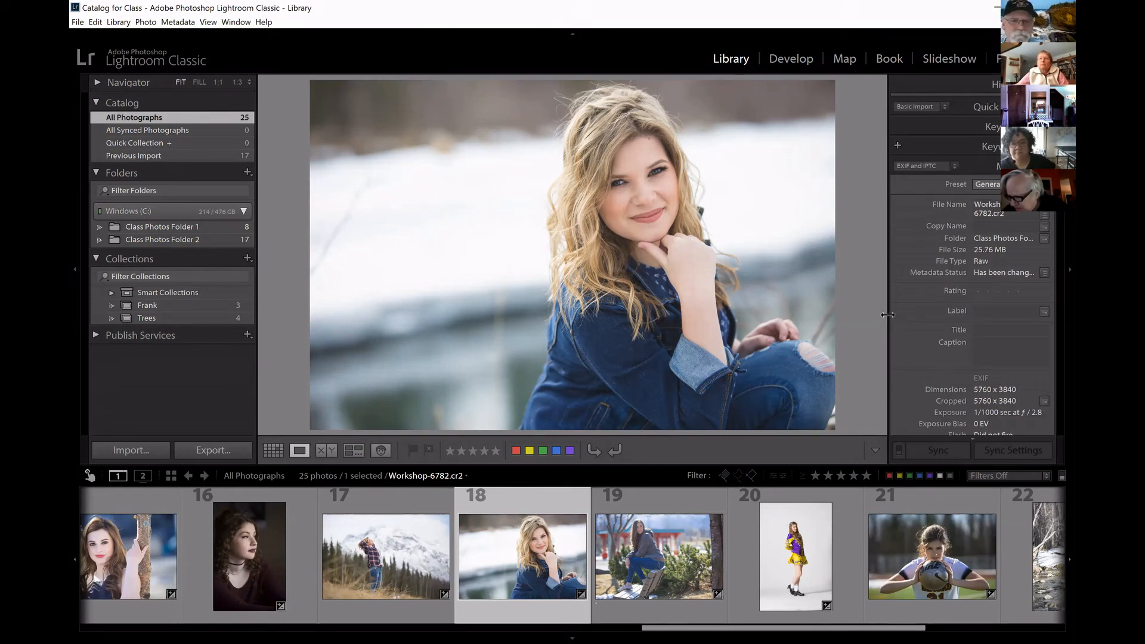
left_click_drag(887, 316, 714, 336)
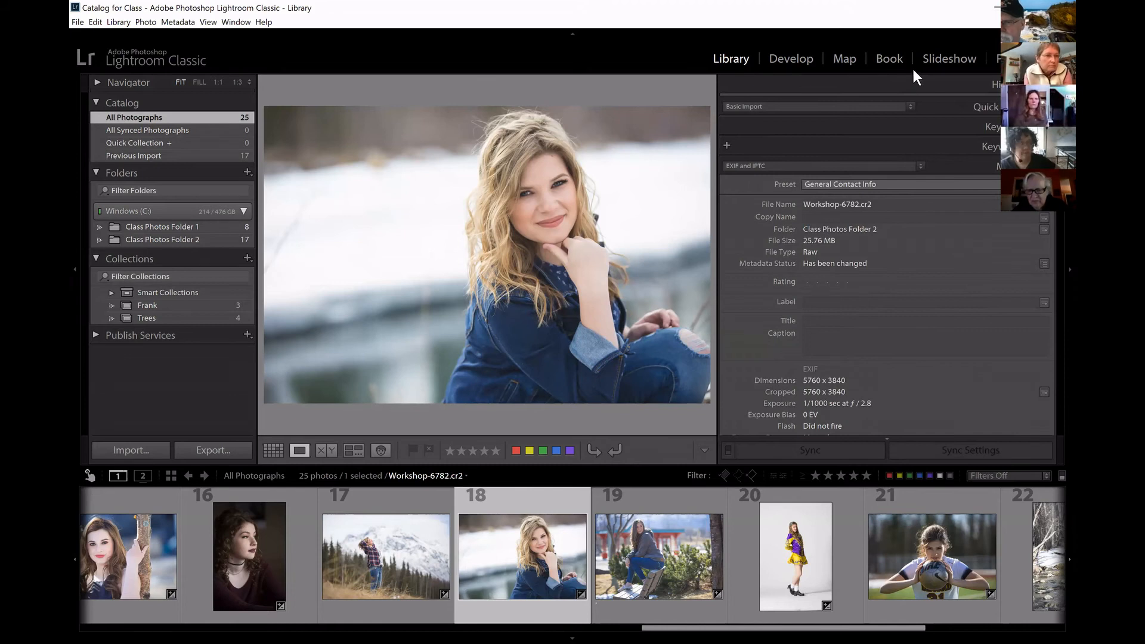
Replace the Workshop prefix in photo 18's file name with the person's first name, and narrow the metadata area.
left_click(870, 204)
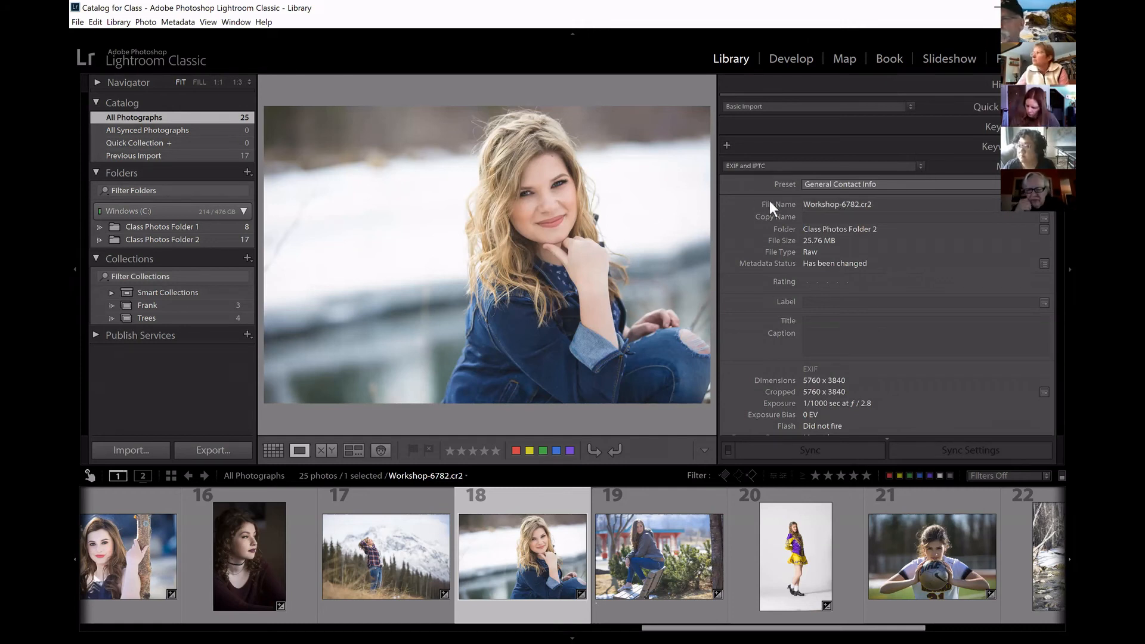
left_click(838, 204)
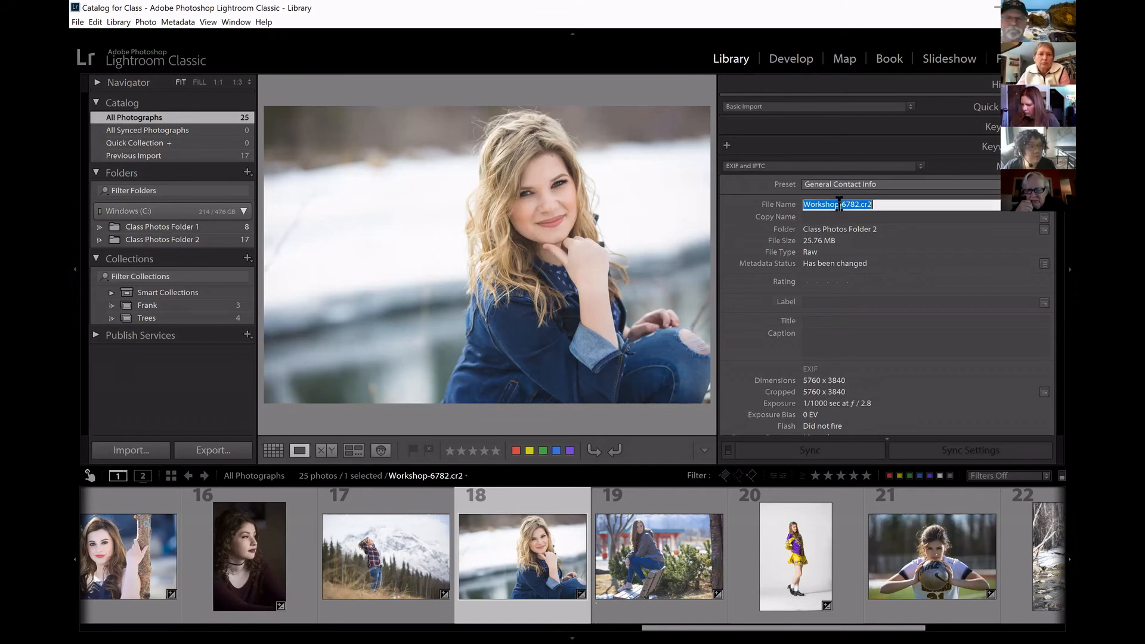
left_click(840, 205)
double_click(822, 204)
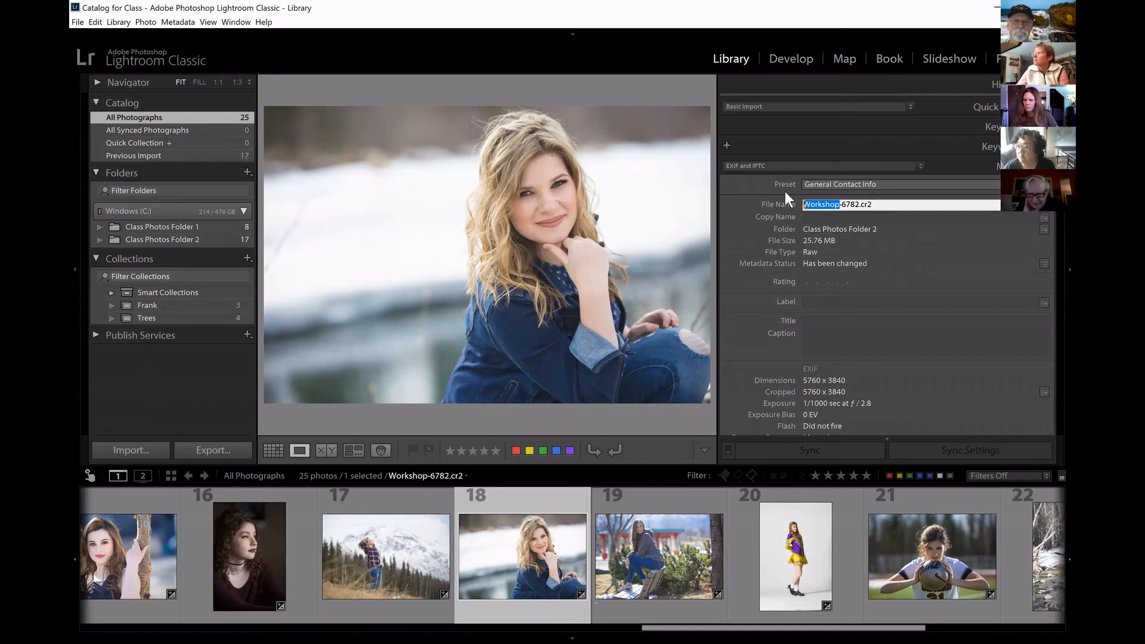
type("Janet")
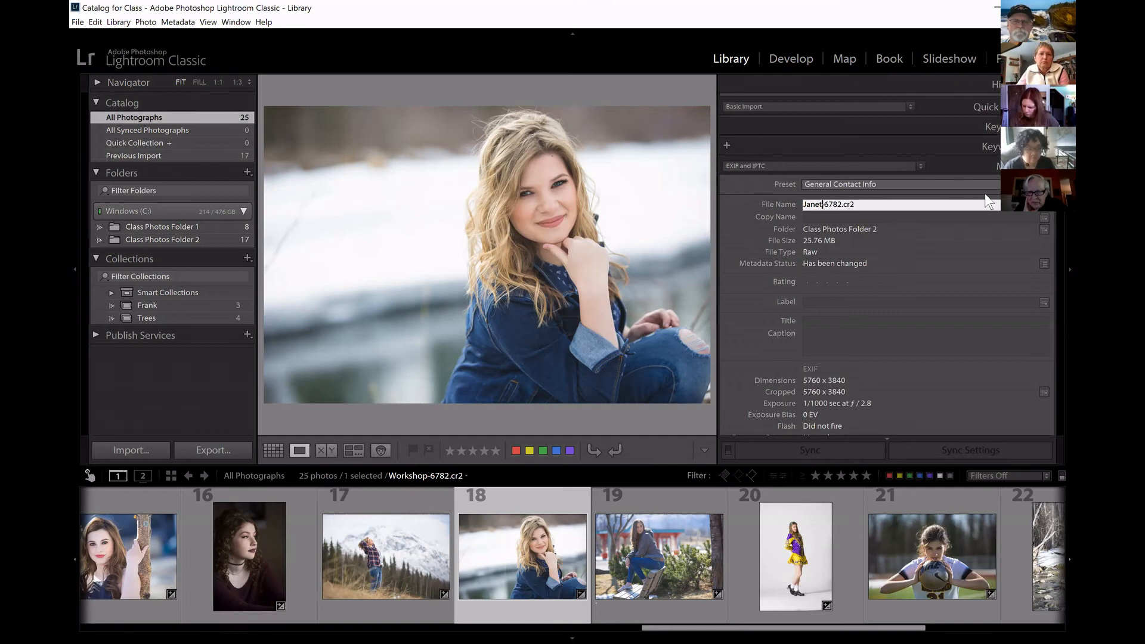
key("Return")
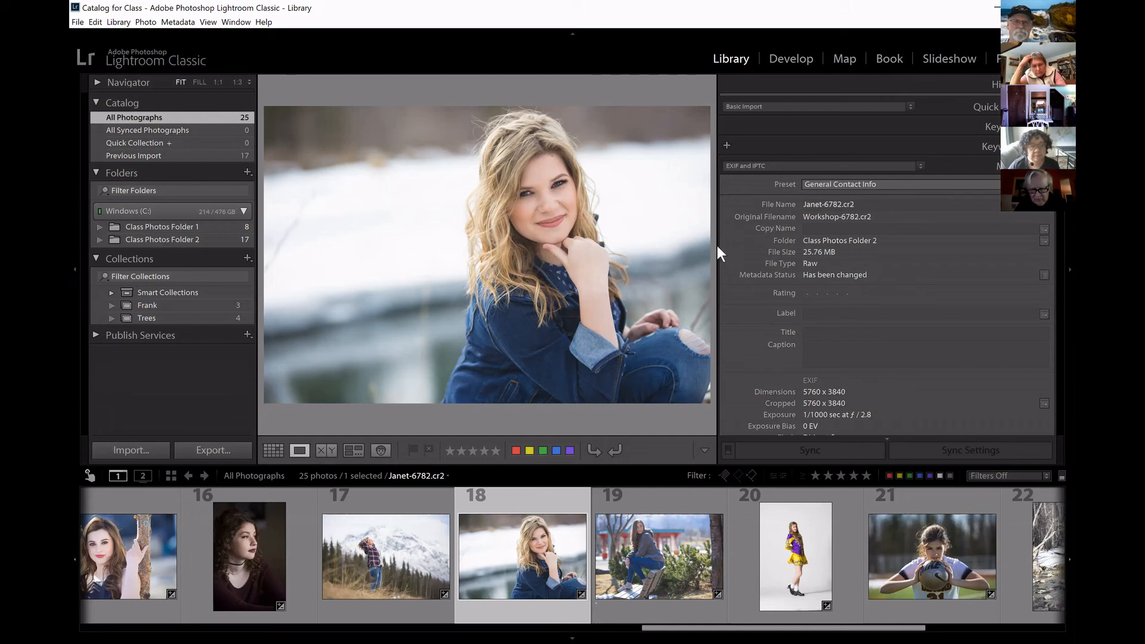
left_click_drag(773, 250, 799, 243)
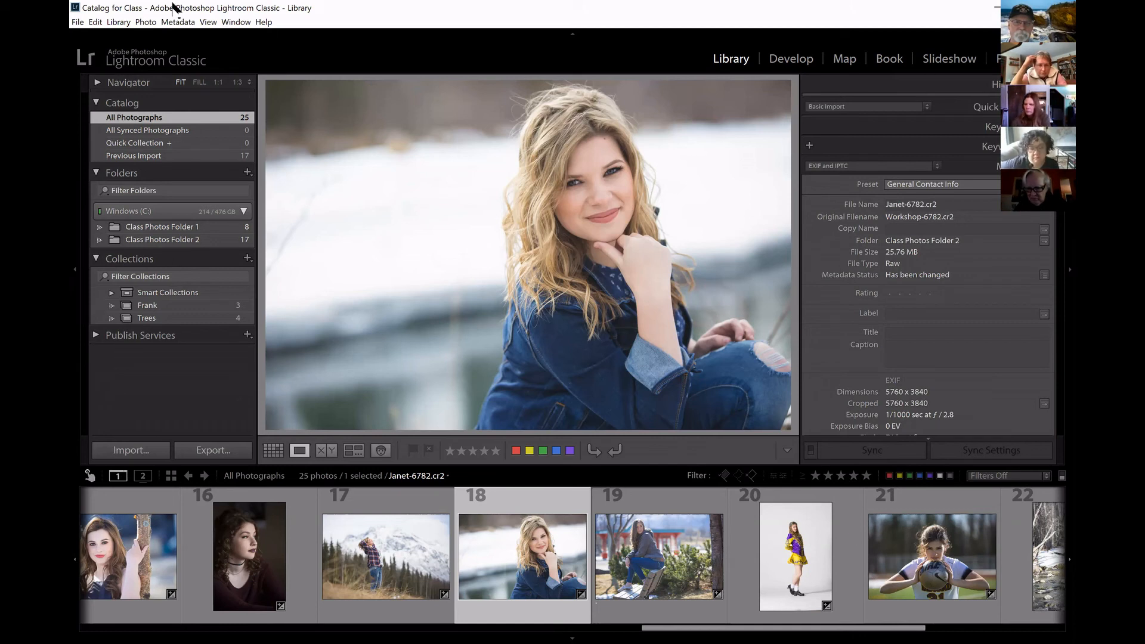
Select all photos in the catalog and open the photo renaming dialog, placing it higher over the image.
mouse_move(75, 9)
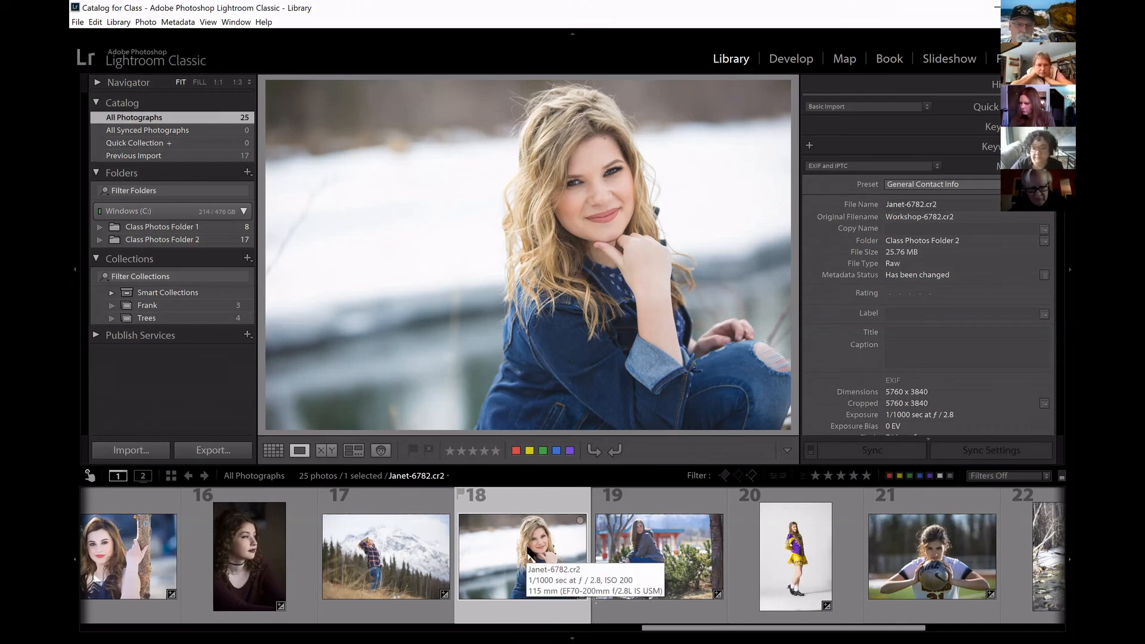
key("ctrl+a")
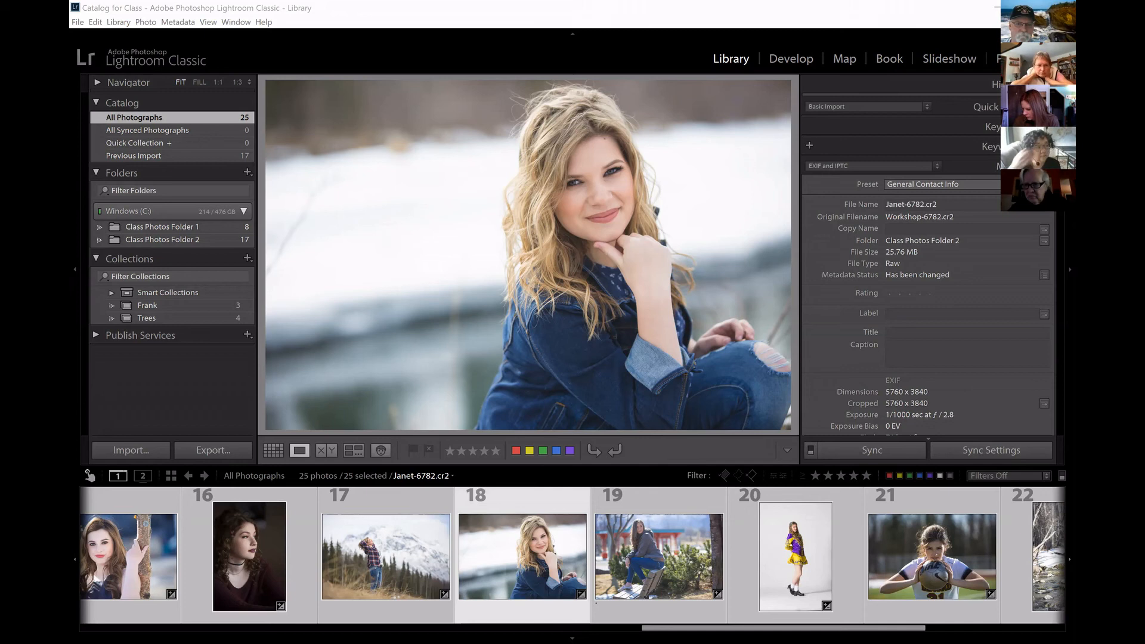
left_click_drag(219, 464, 511, 491)
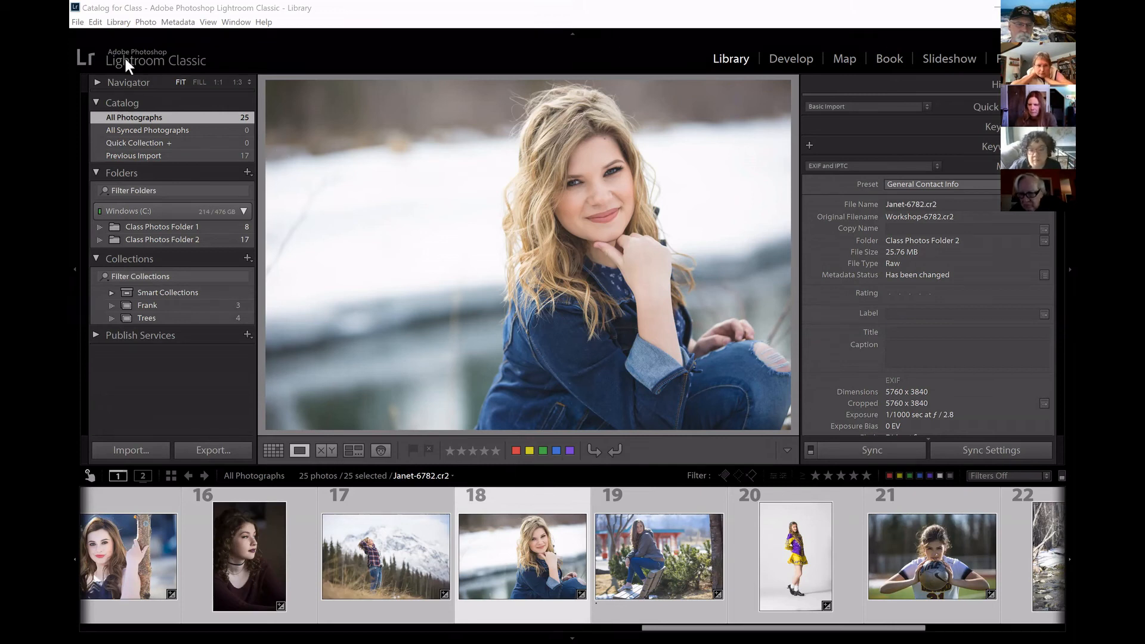
left_click(119, 22)
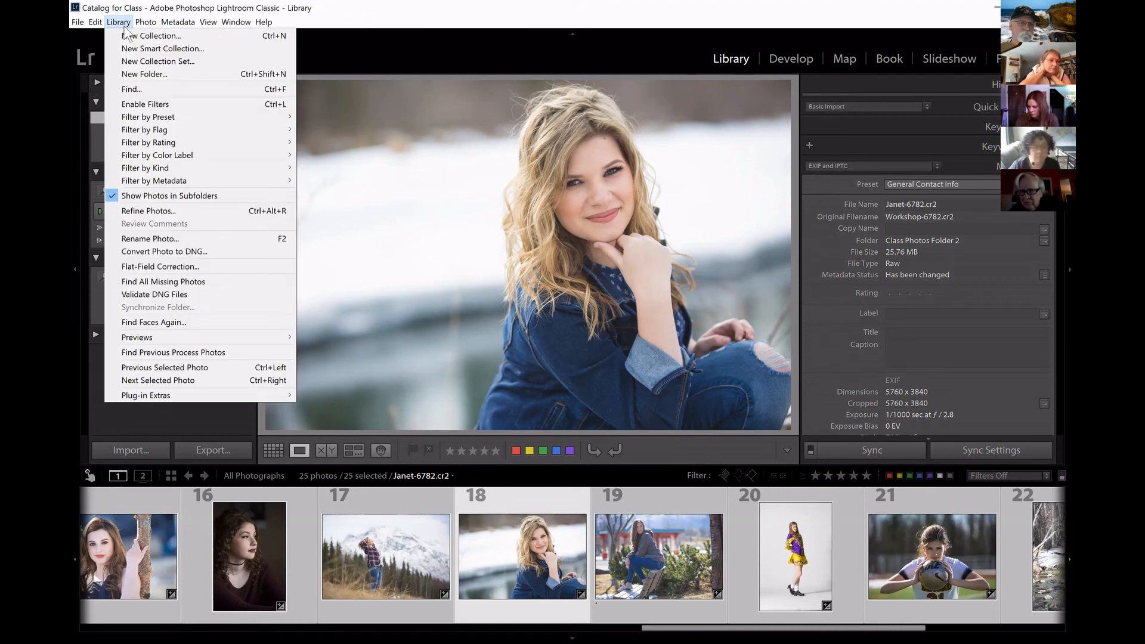
left_click(173, 240)
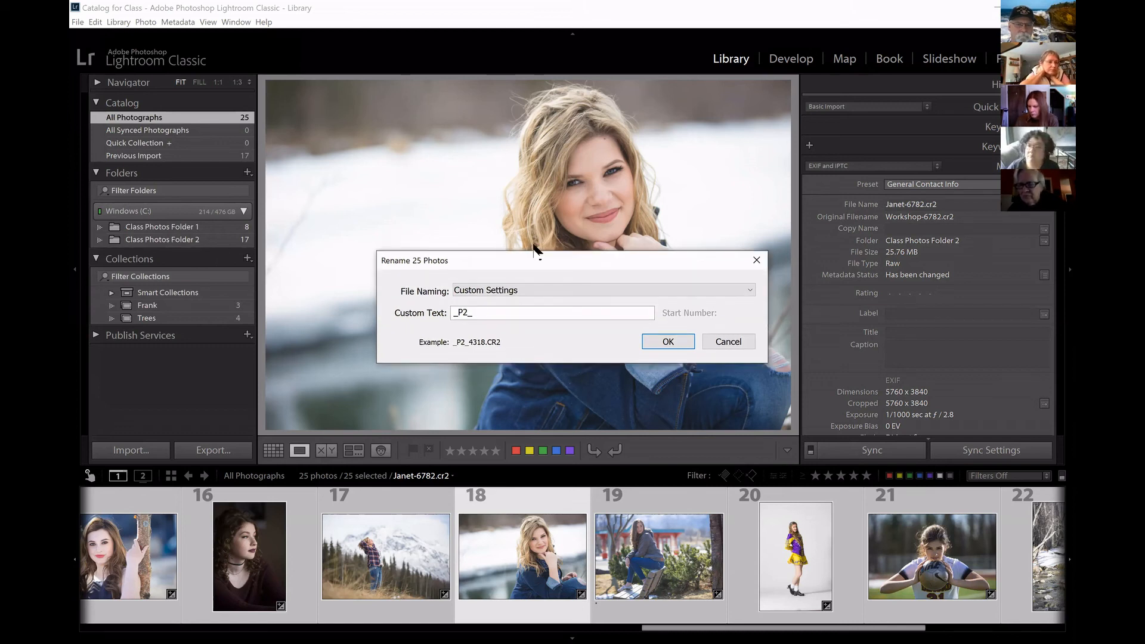
left_click_drag(540, 265, 518, 192)
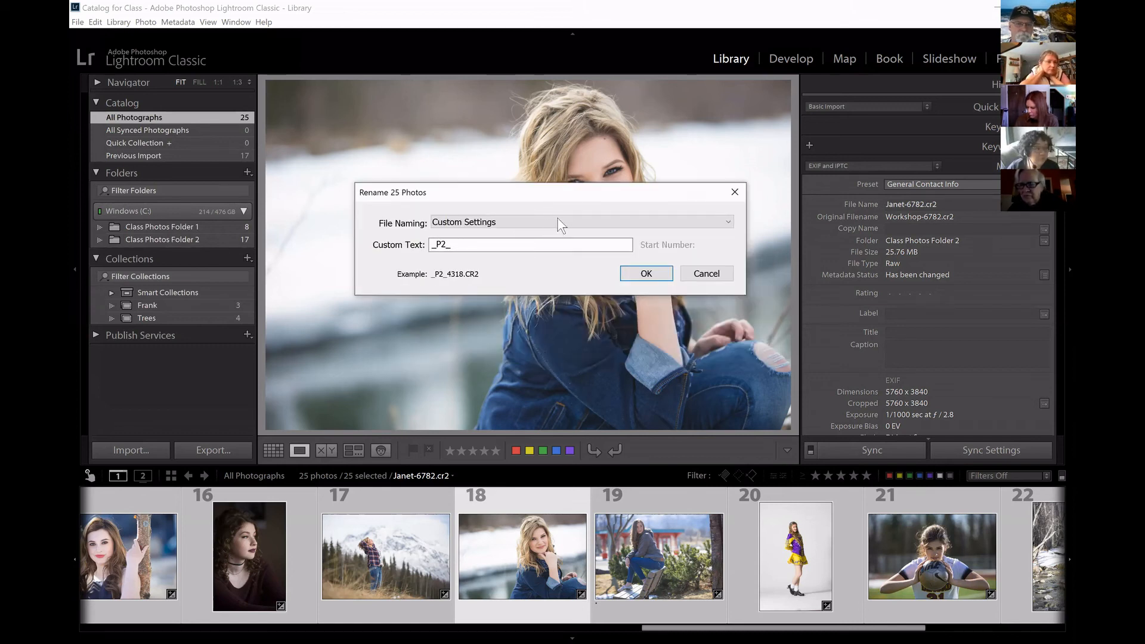
left_click_drag(620, 194, 671, 201)
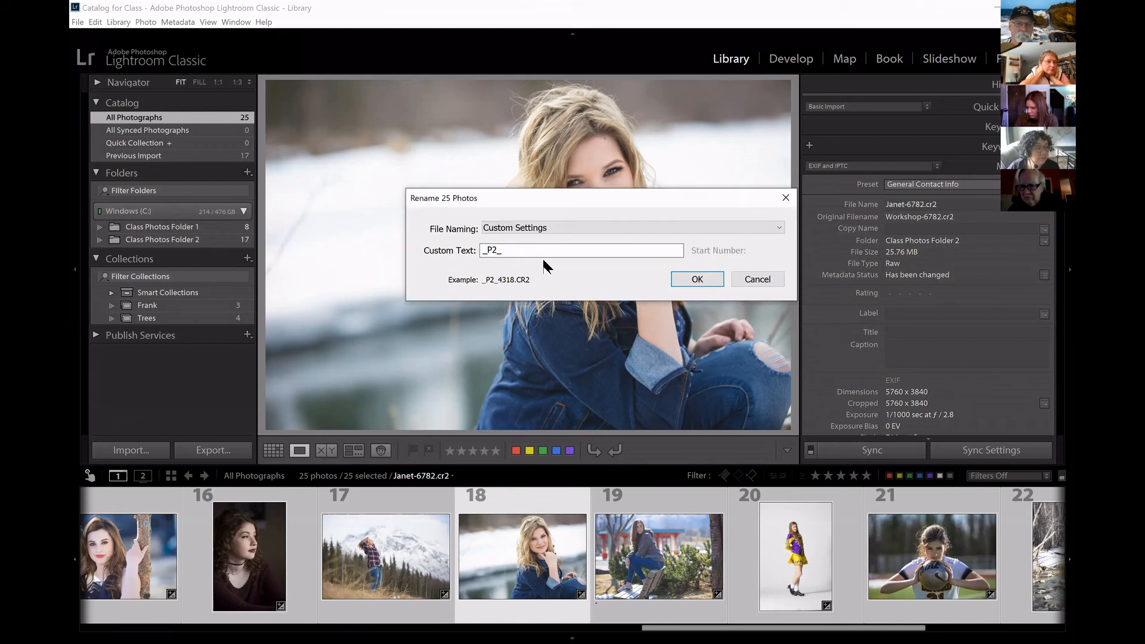
Clear the custom text for the batch rename and set the file naming to Filename.
double_click(561, 257)
key("BackSpace")
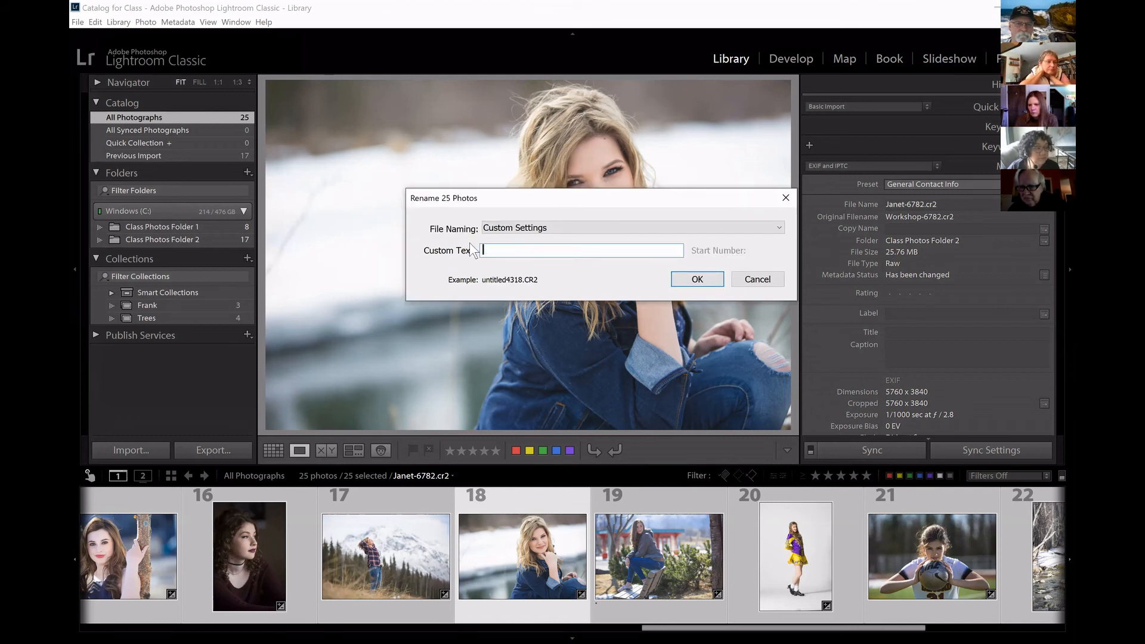
left_click(779, 227)
left_click(571, 333)
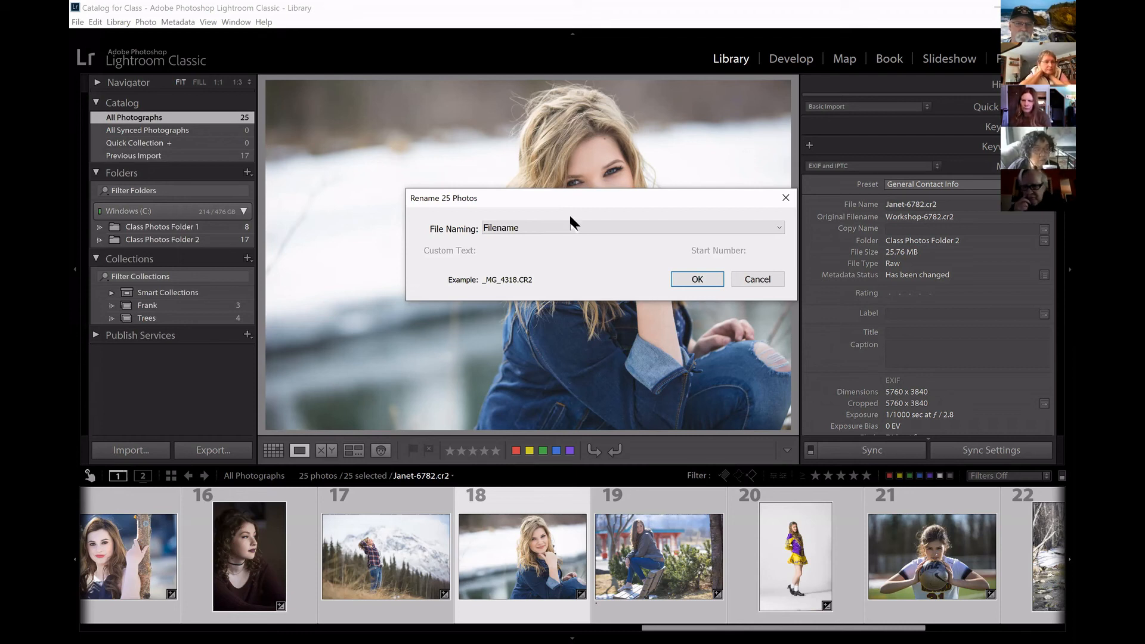
Rename all selected photos using Custom Name - Original File Number, with the person's first name as custom text.
left_click(779, 228)
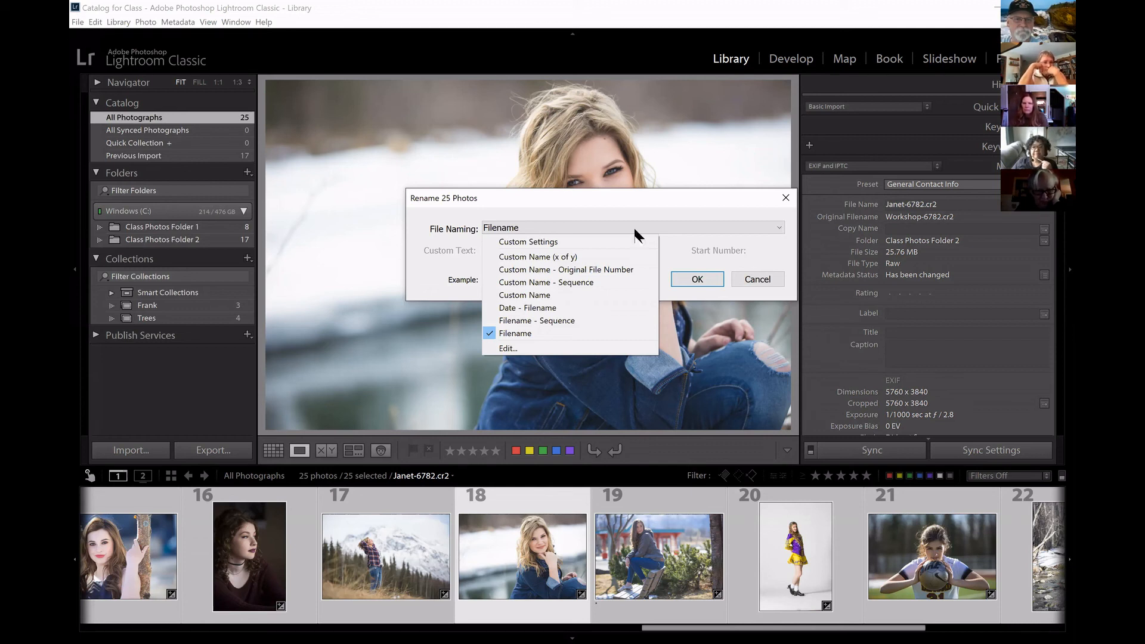
left_click(586, 270)
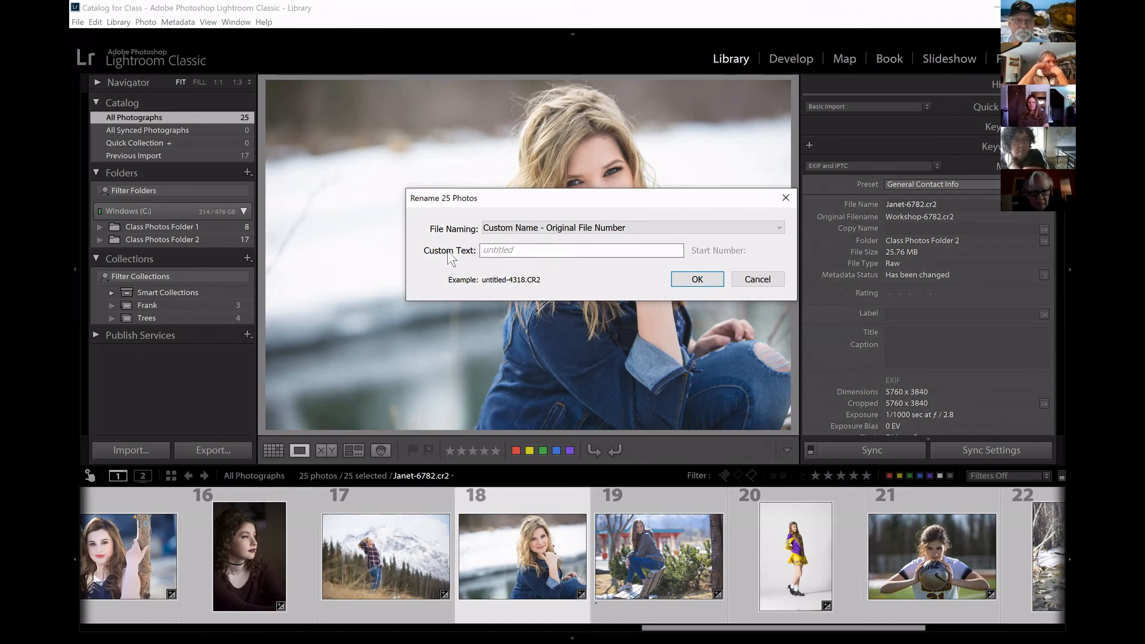
left_click(563, 250)
type("Bob")
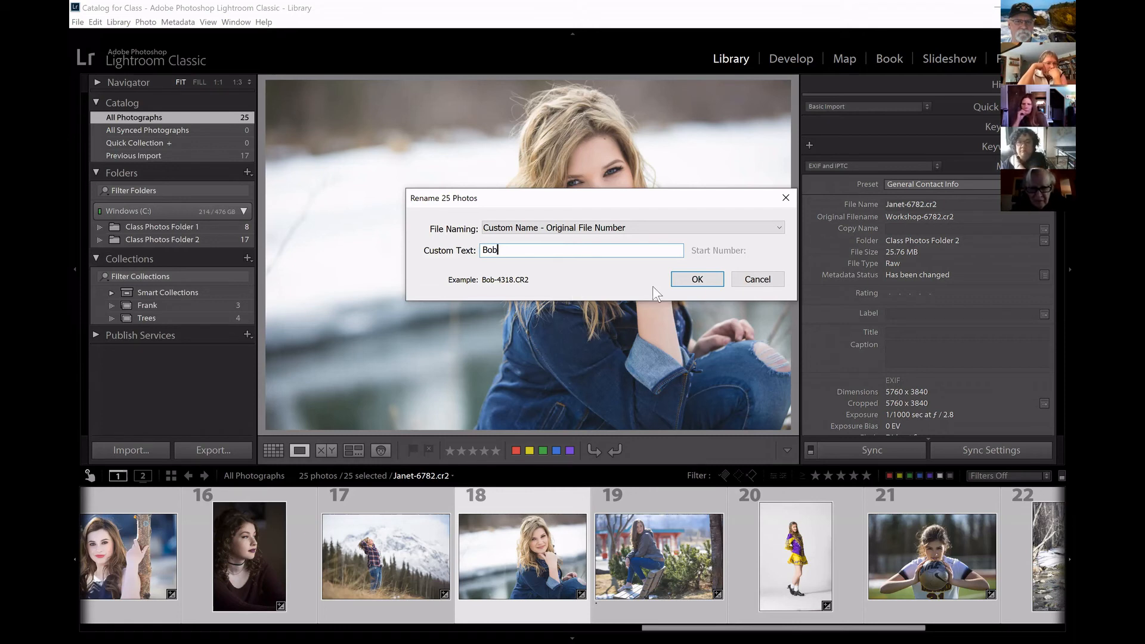
left_click(697, 279)
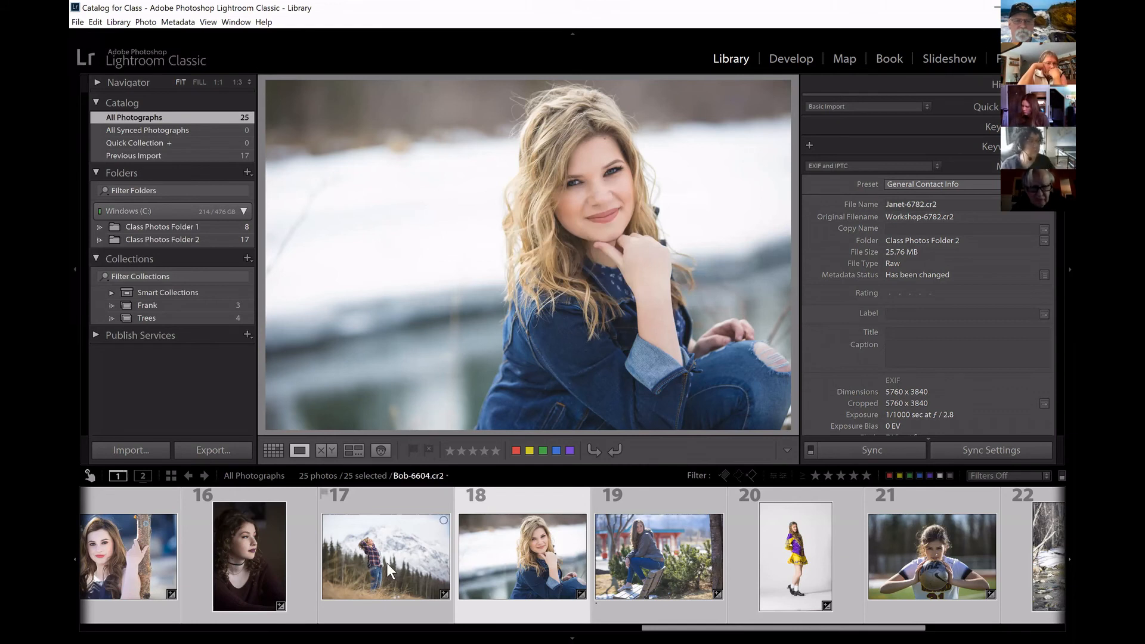
Select only photo 18 and display the overlay with its file name, exposure and lens details.
left_click(518, 504)
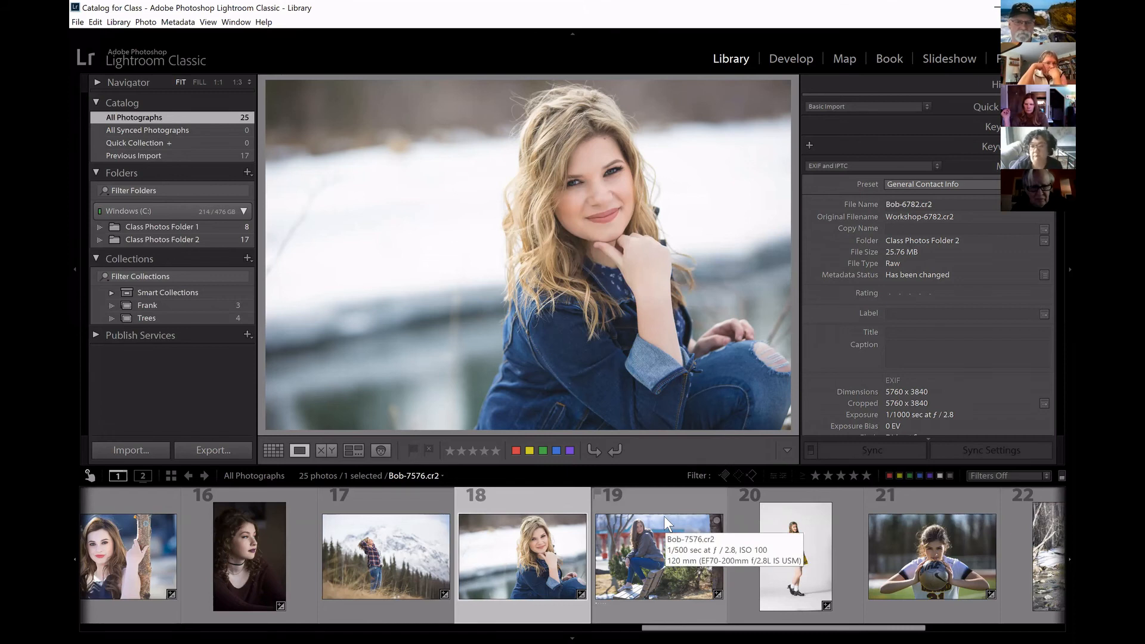
key("i")
key("i")
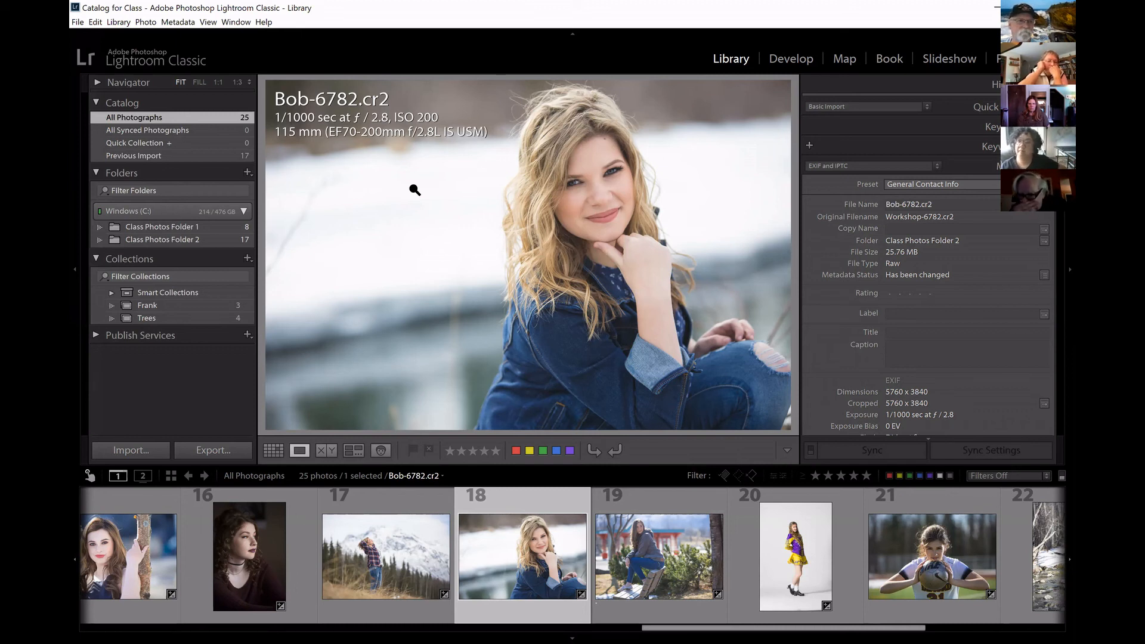
Select all photos in the catalog.
key("ctrl+a")
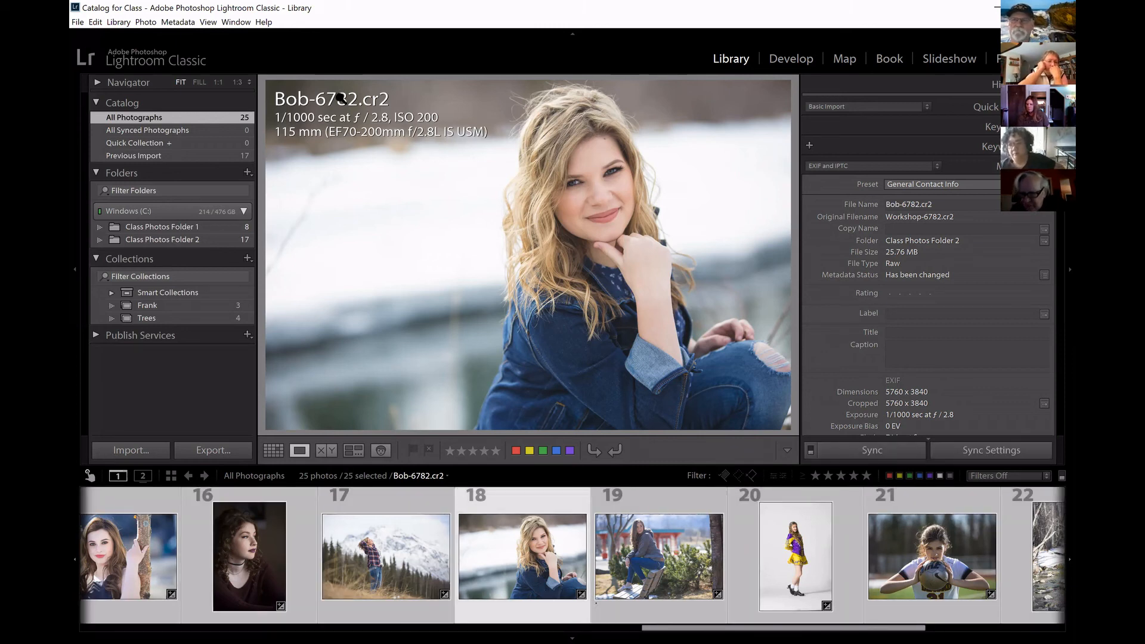
left_click(119, 22)
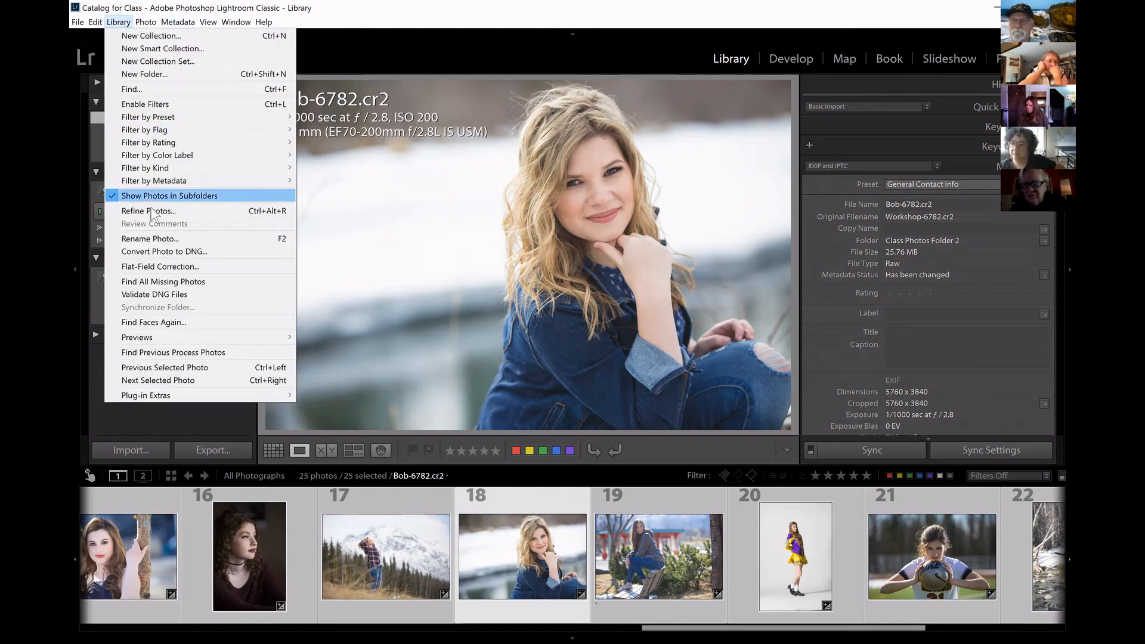
left_click(268, 240)
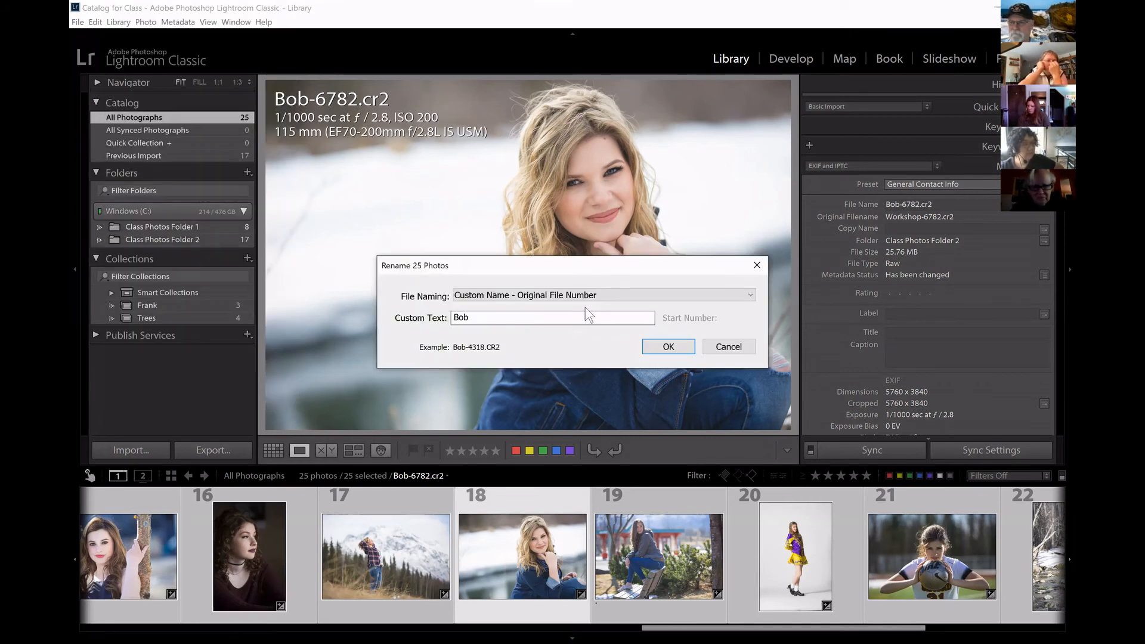
double_click(564, 317)
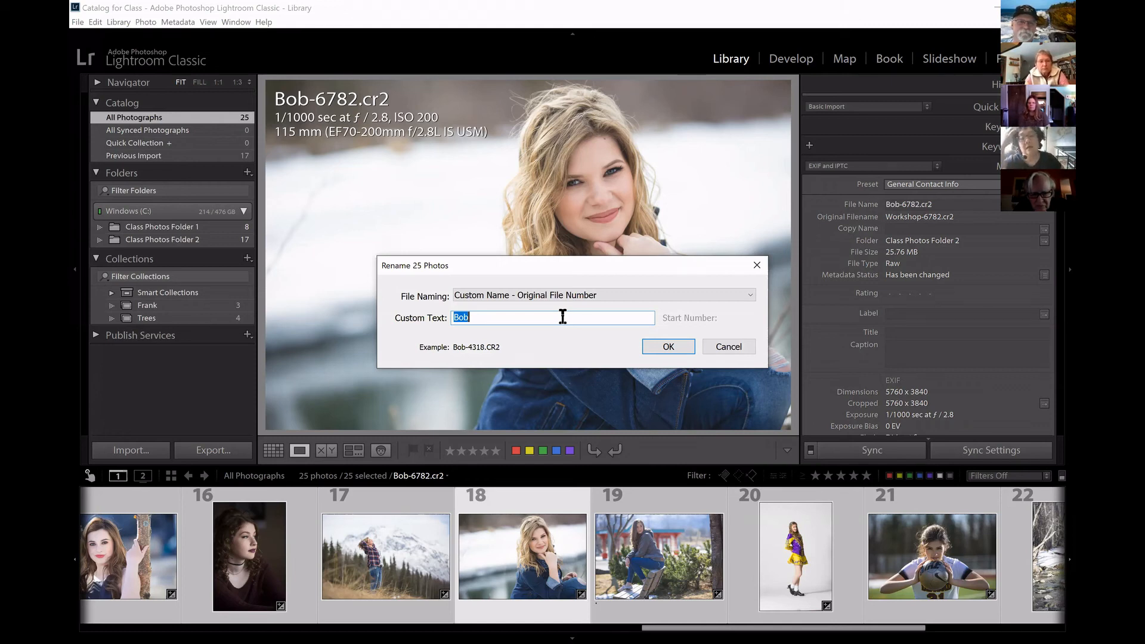
left_click(728, 348)
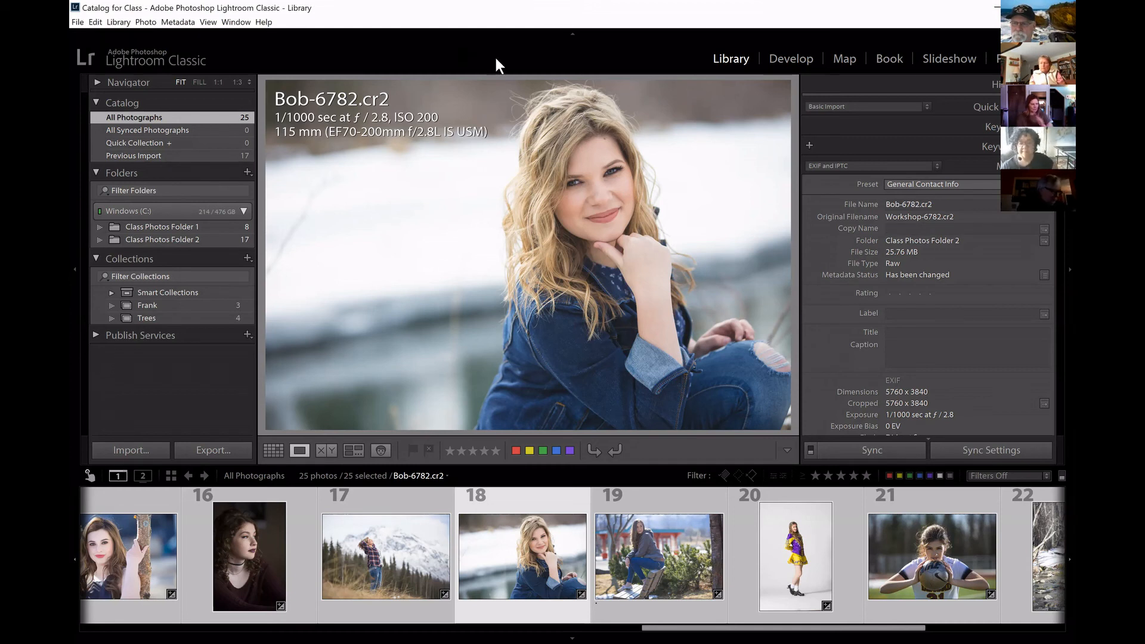
Open the filename template editor for the batch rename of all selected photos and clear the existing template tokens.
key("F2")
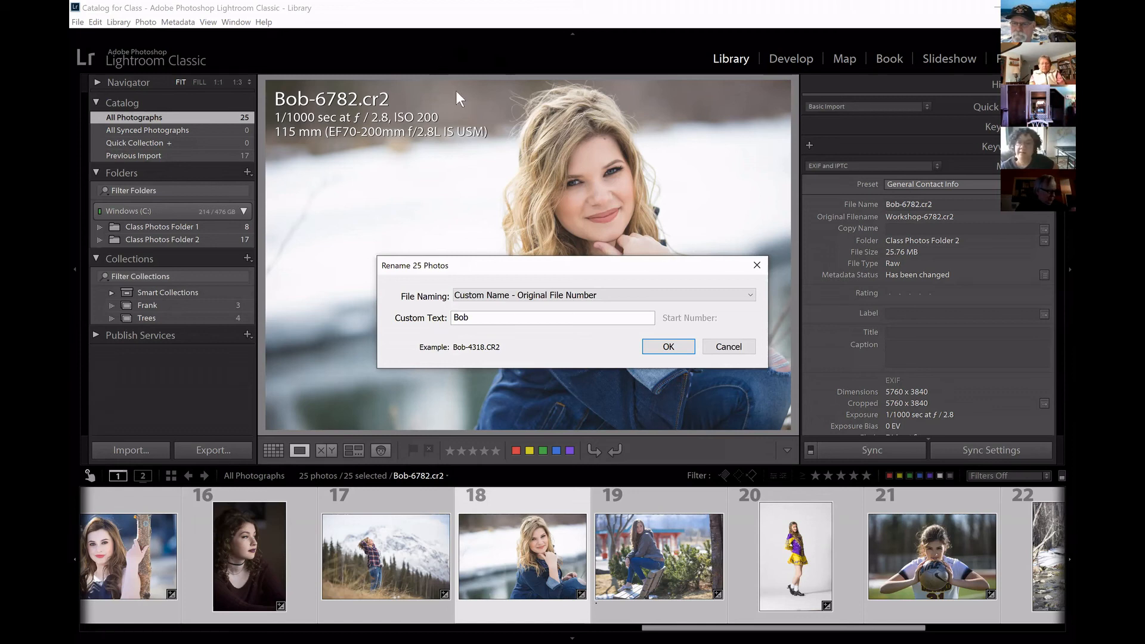
left_click(749, 293)
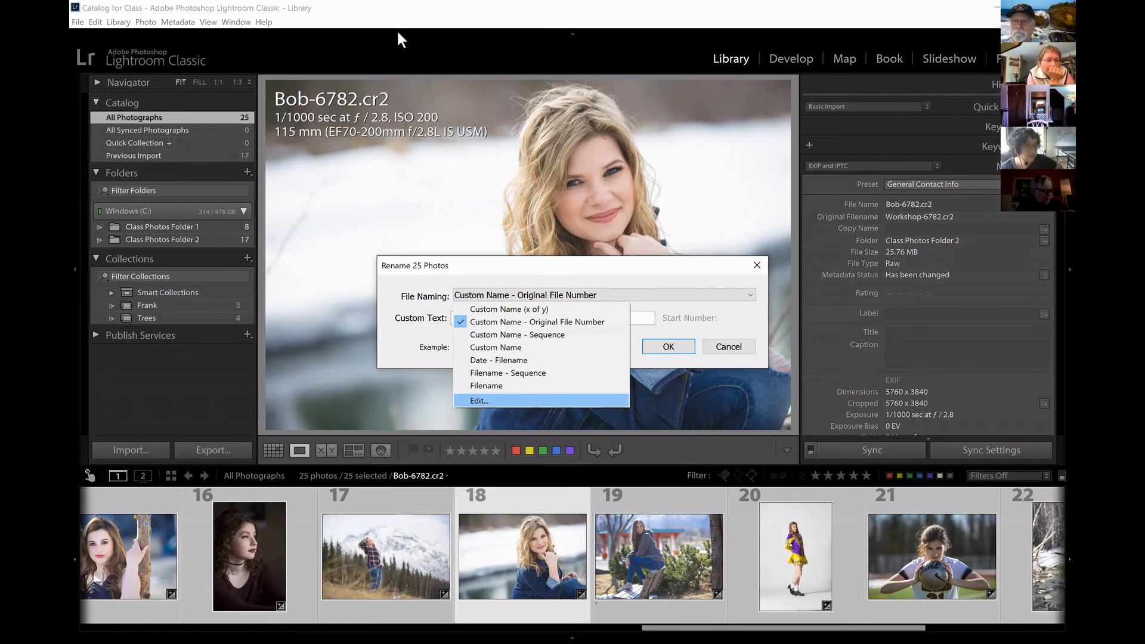
left_click(482, 399)
left_click_drag(413, 22, 646, 89)
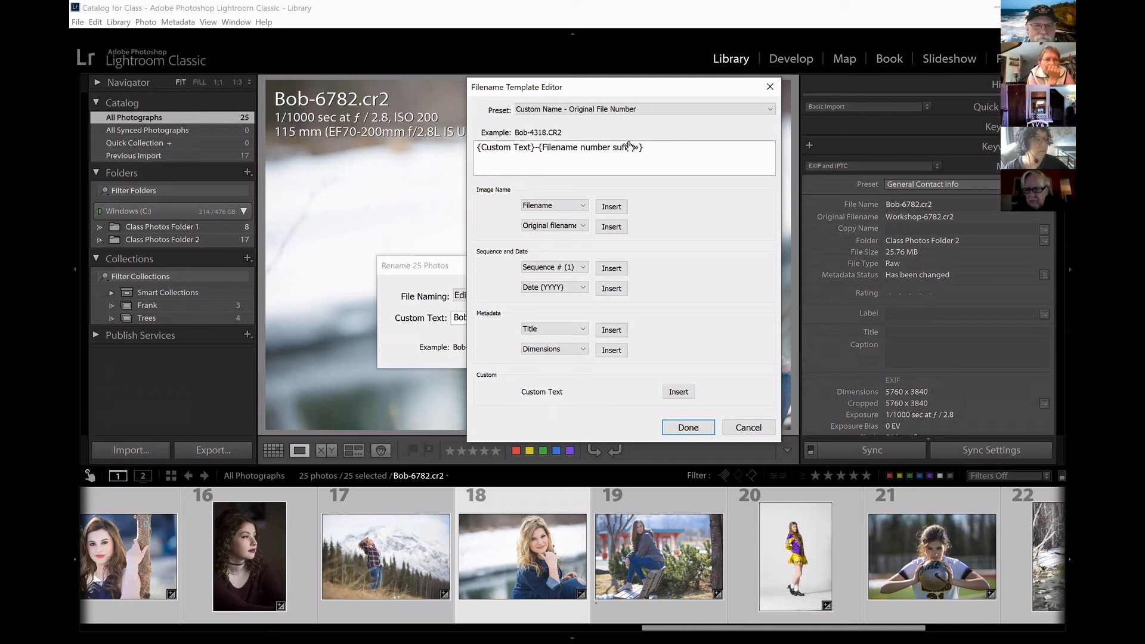
key("BackSpace")
key("BackSpace")
key("BackSpace")
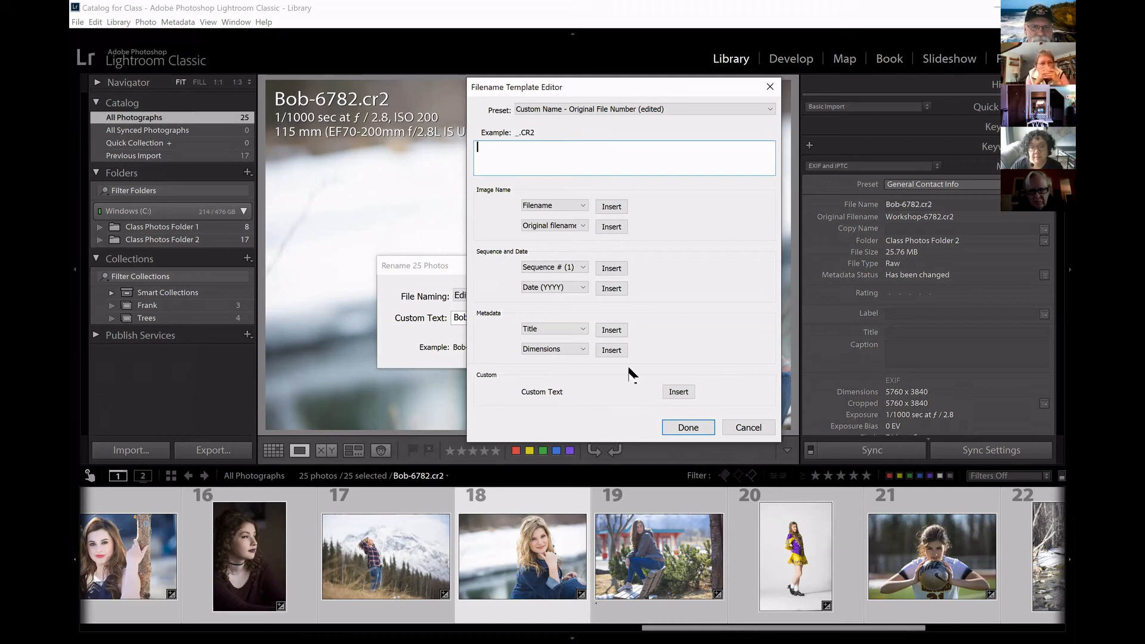
Try the Custom Text token in the filename template, look through the image name options, and remove the token.
left_click(677, 392)
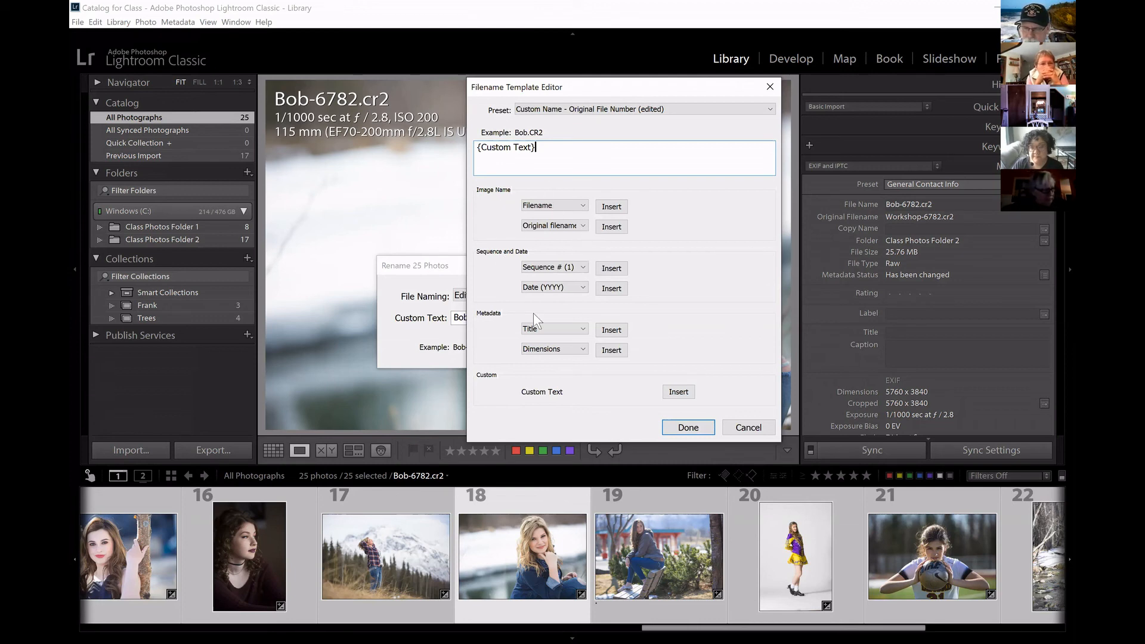
left_click(582, 206)
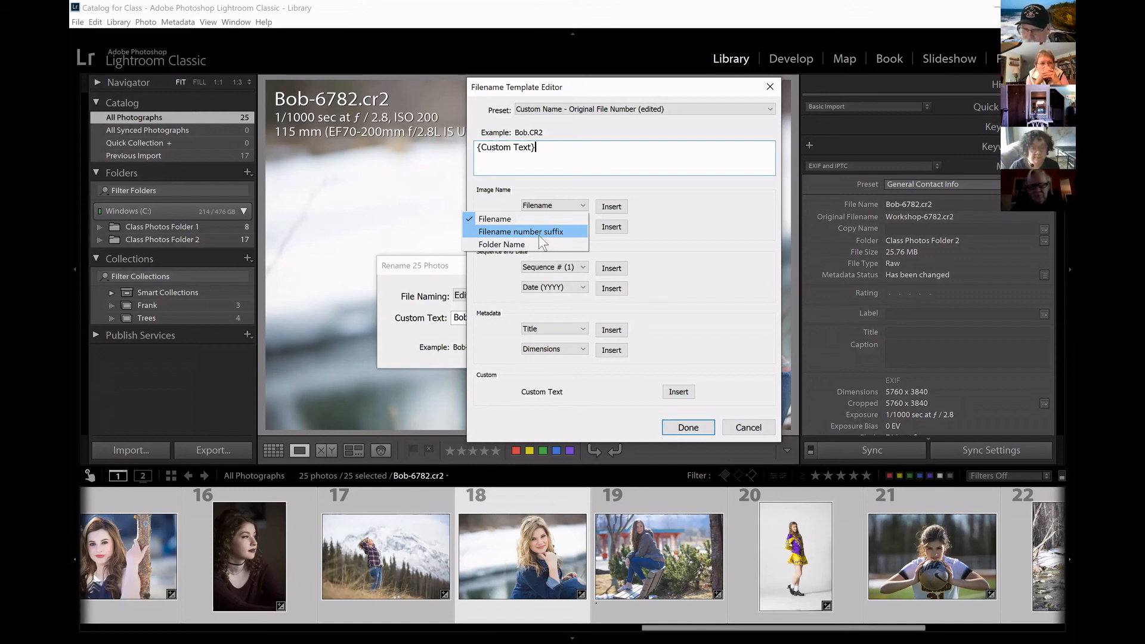
left_click(678, 202)
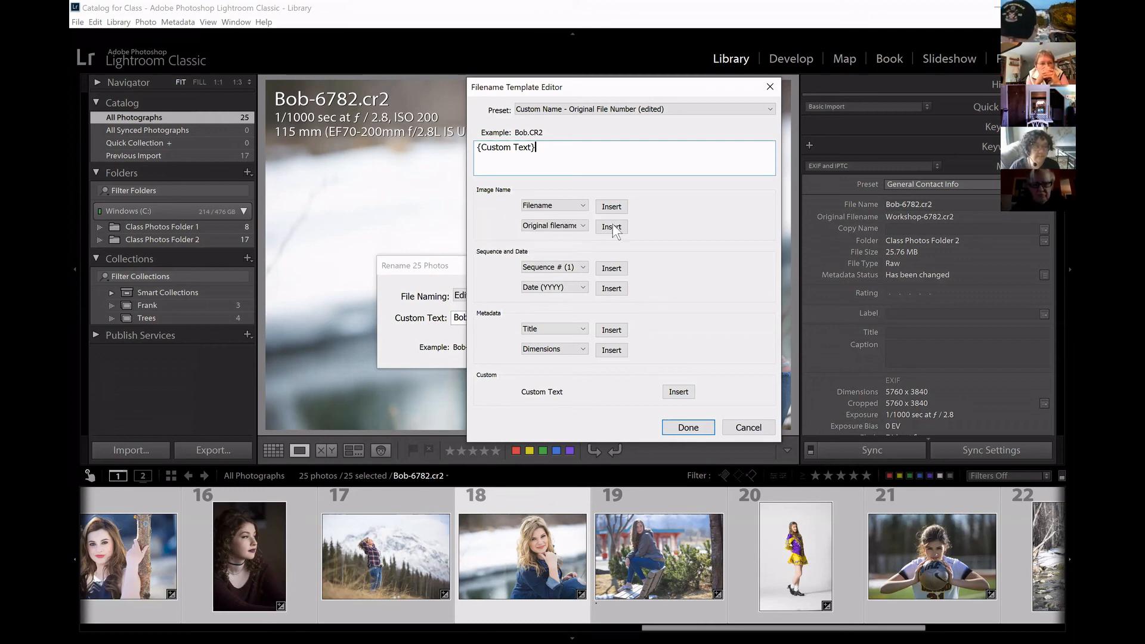
left_click(584, 224)
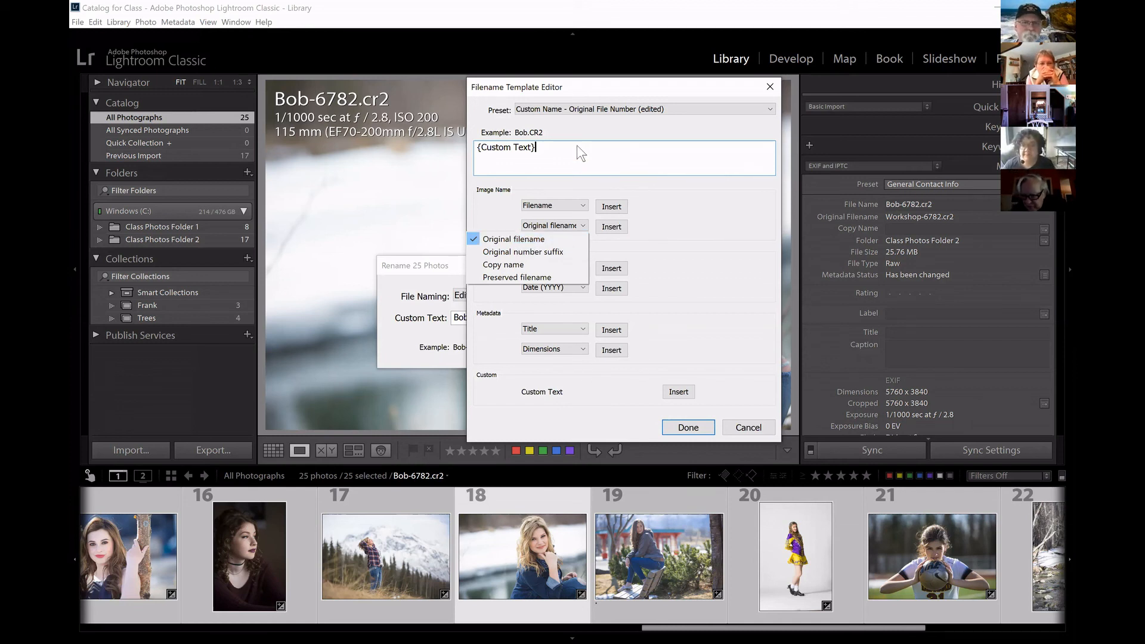
left_click(713, 256)
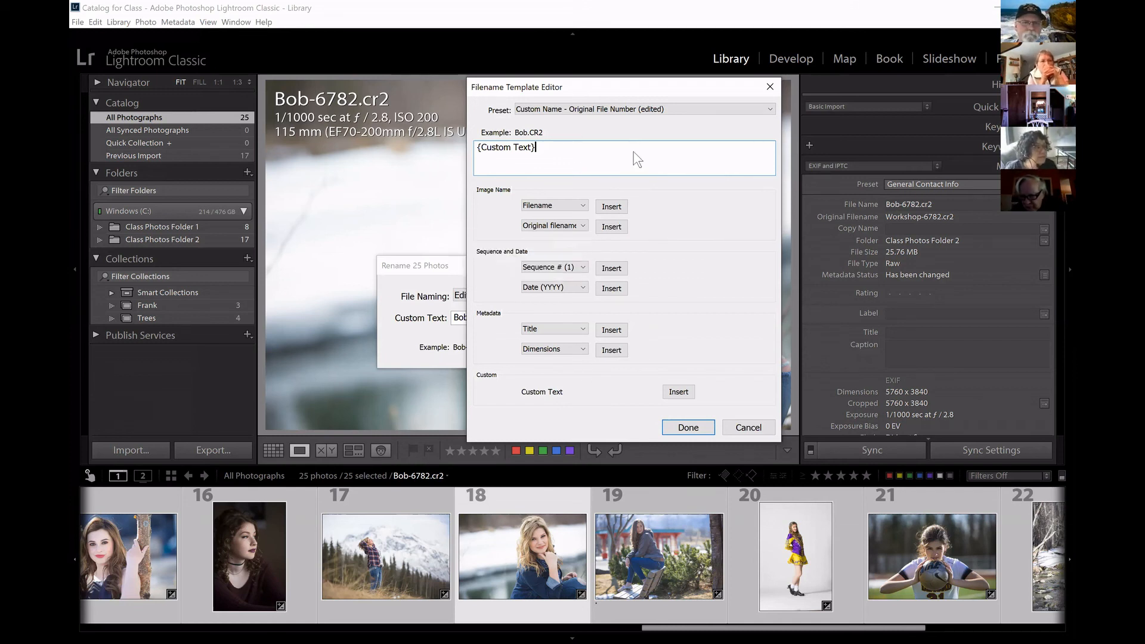
key("BackSpace")
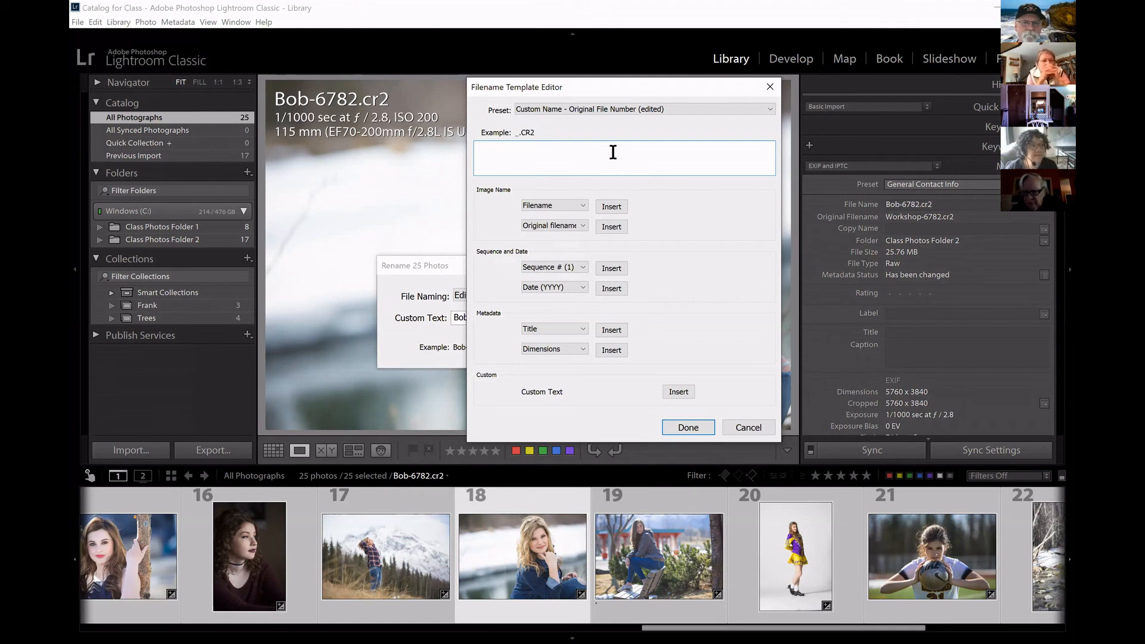
Build the filename template from only the Original filename token and rename all selected photos with it.
left_click(581, 226)
left_click(541, 240)
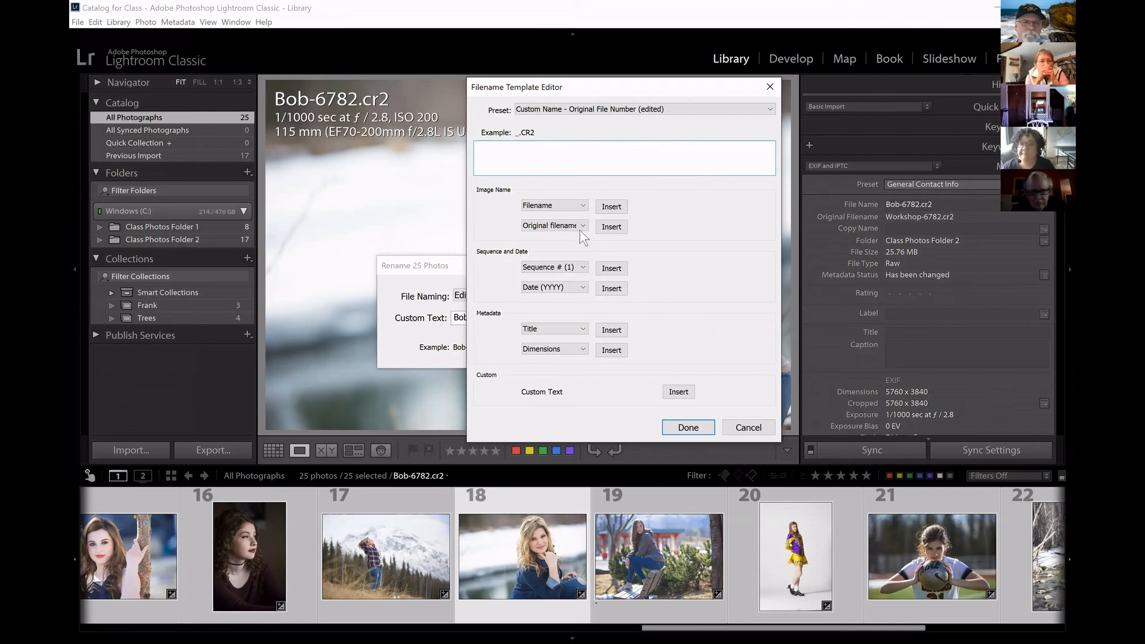
left_click(611, 226)
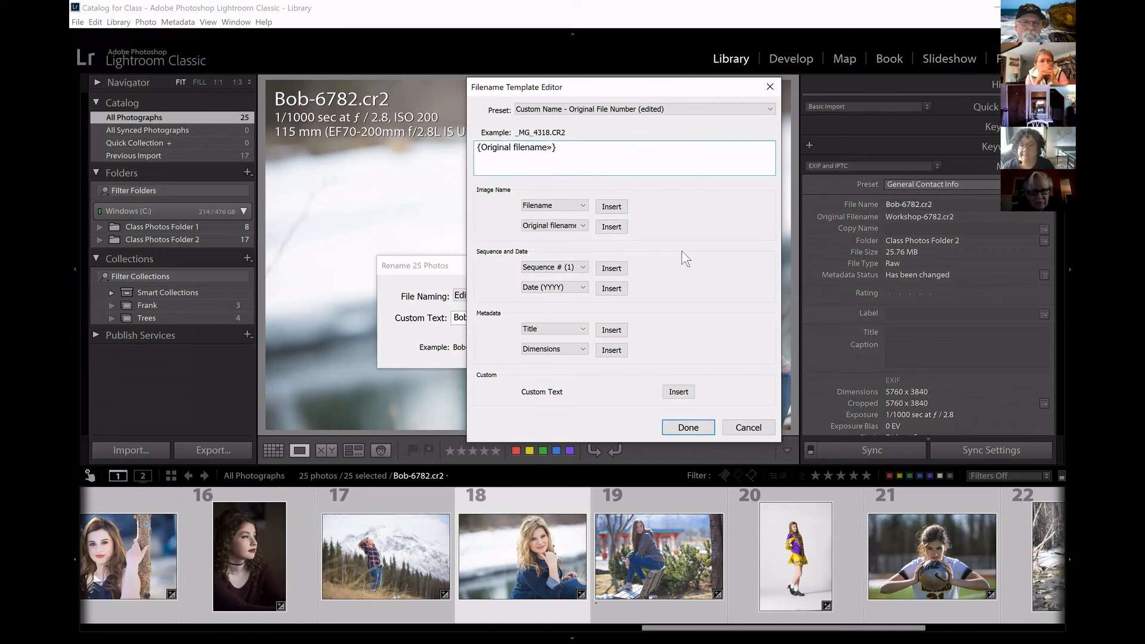
left_click(689, 427)
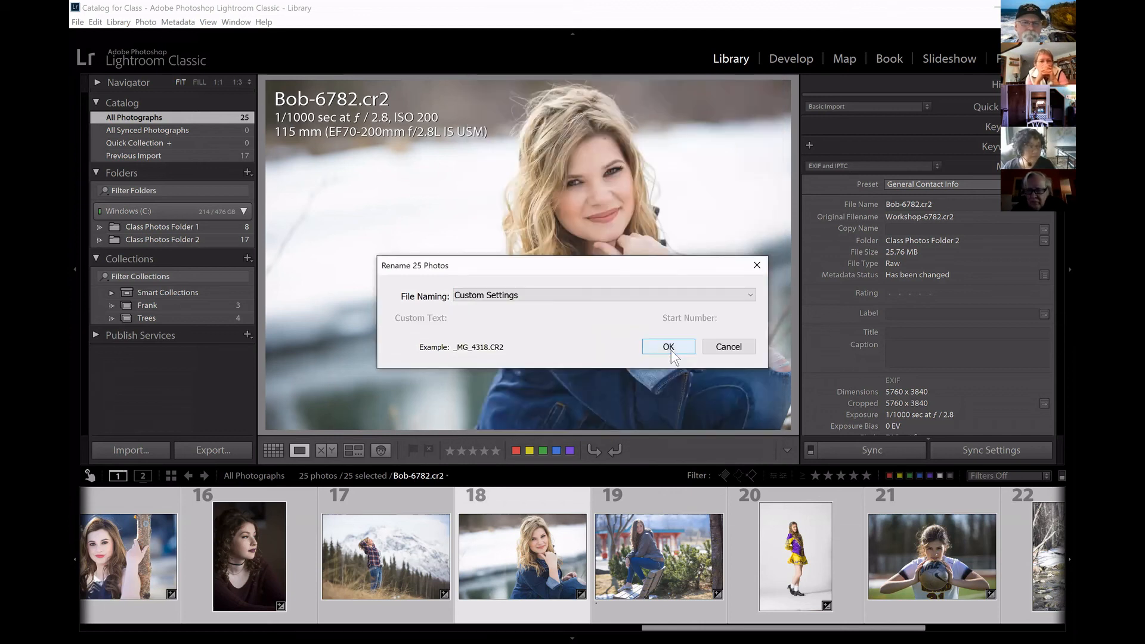
left_click(668, 347)
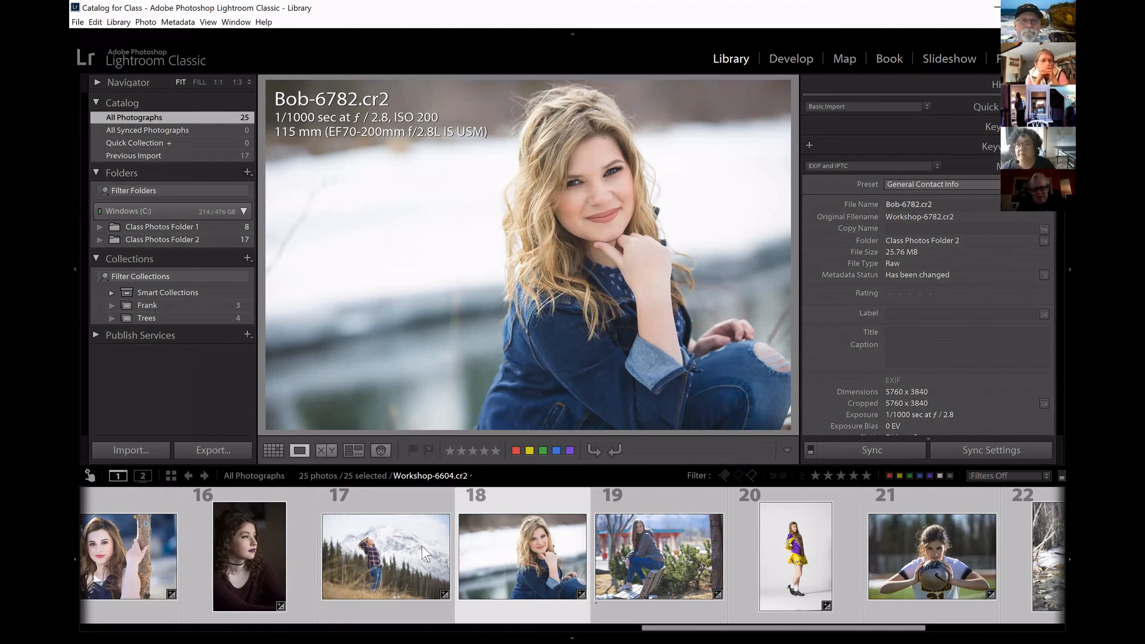
Check the restored file names of photos 17 and 18.
left_click(422, 505)
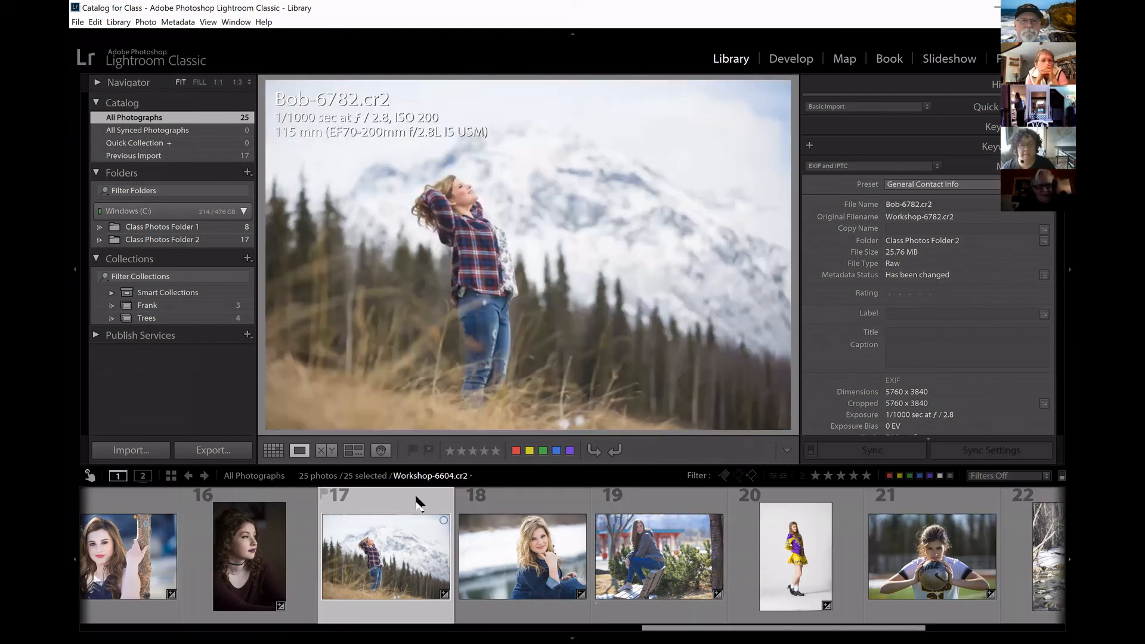
left_click(516, 501)
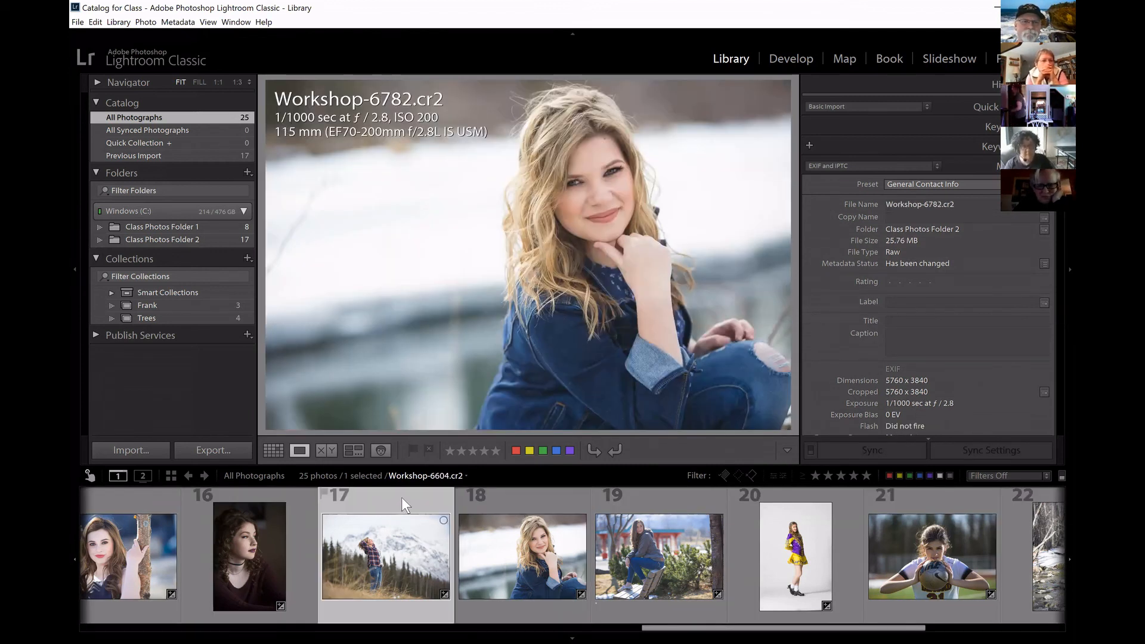
Select only photo 17 and open the rename dialog for it.
left_click(402, 496)
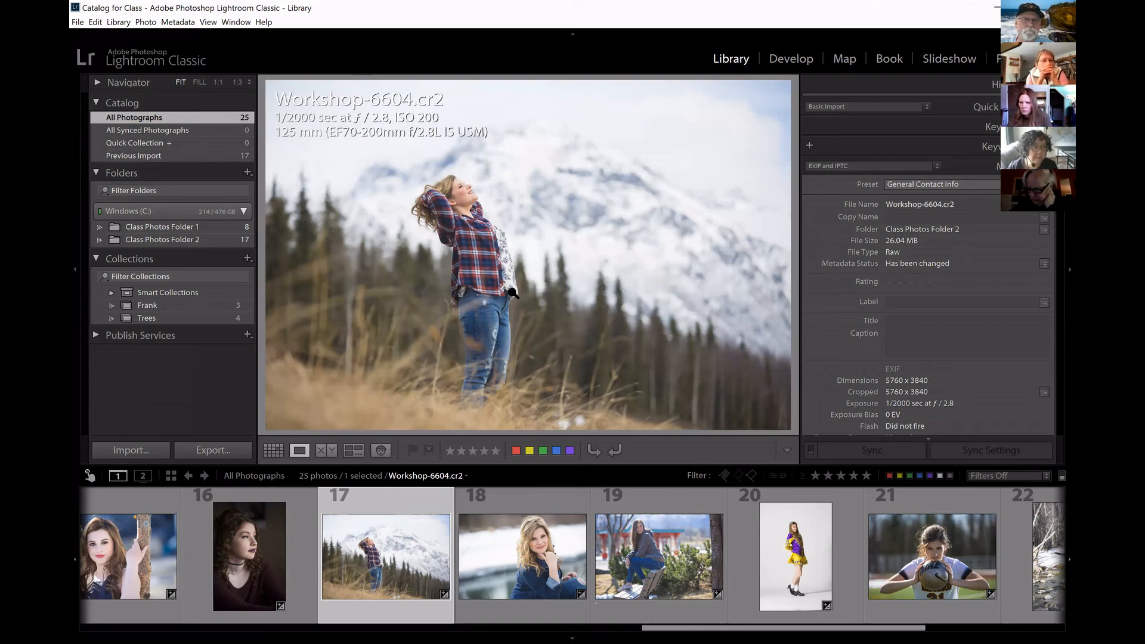
key("F2")
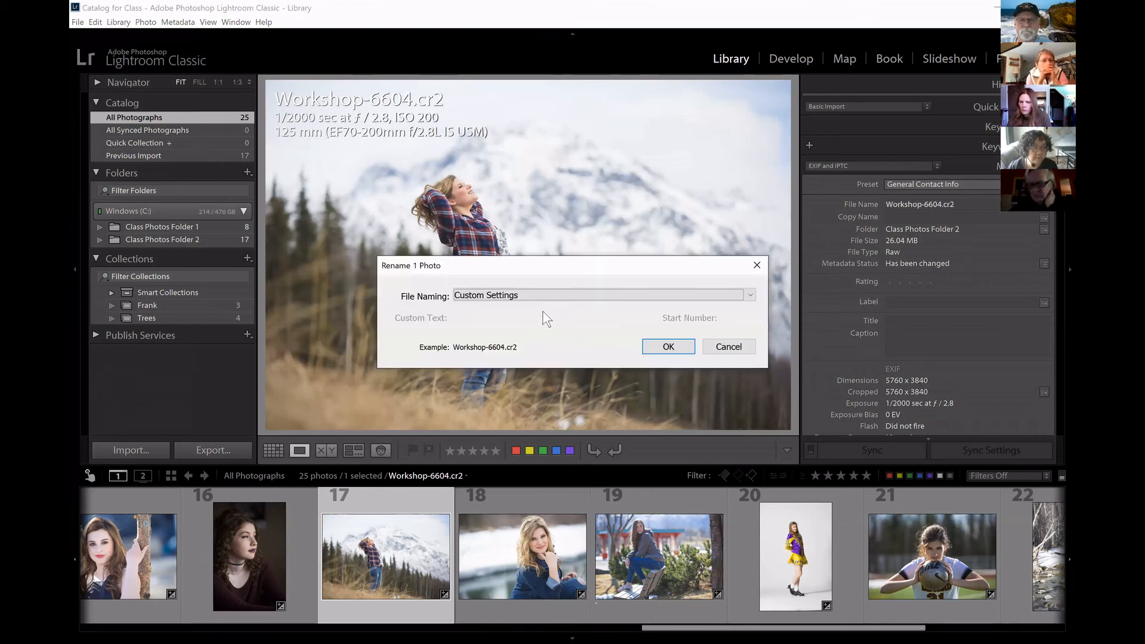
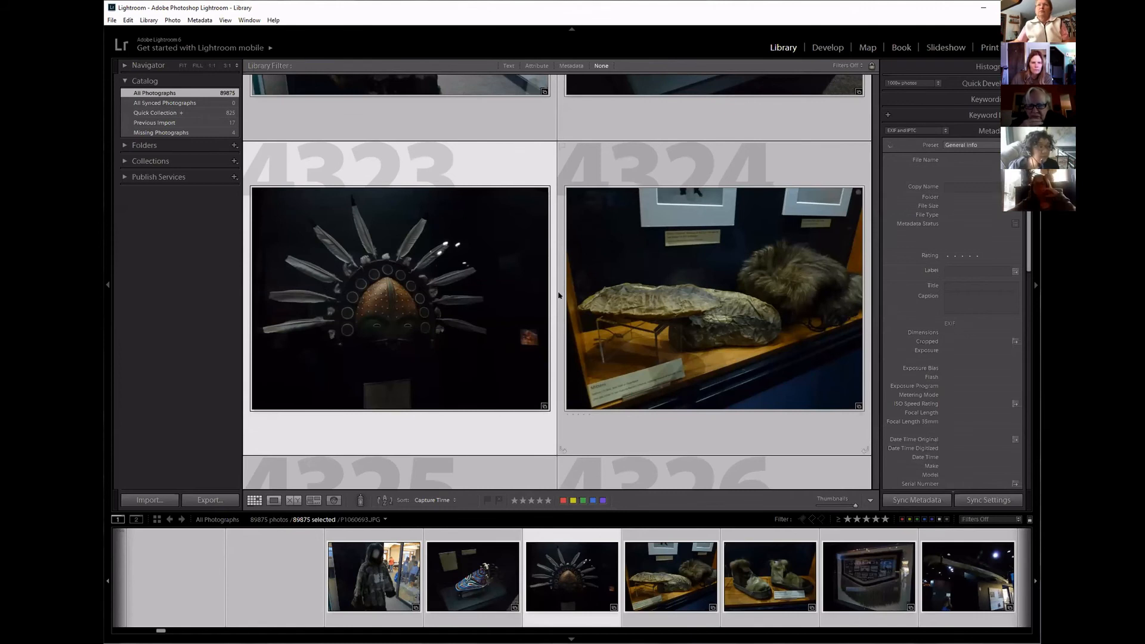
scroll(629, 268, "down", 5)
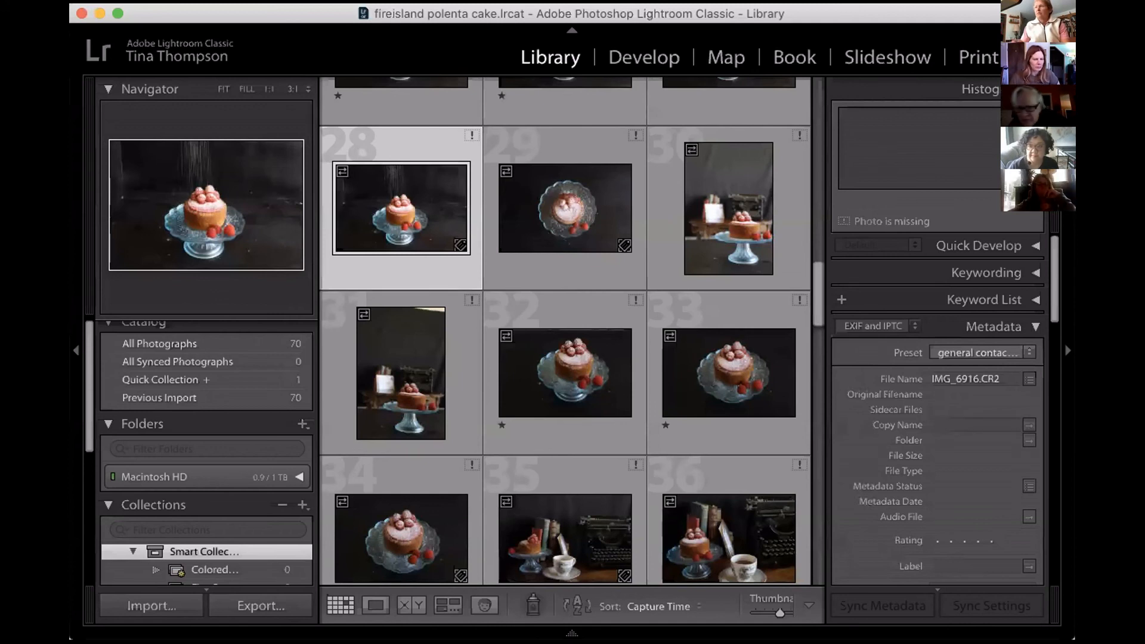
mouse_move(331, 615)
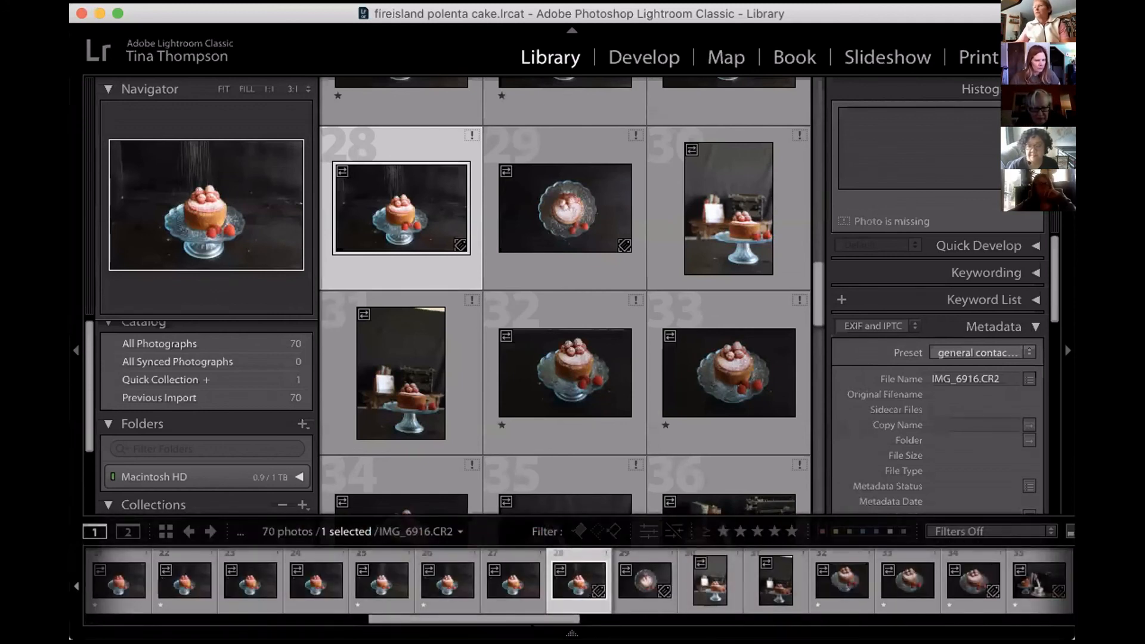
key("super+Tab")
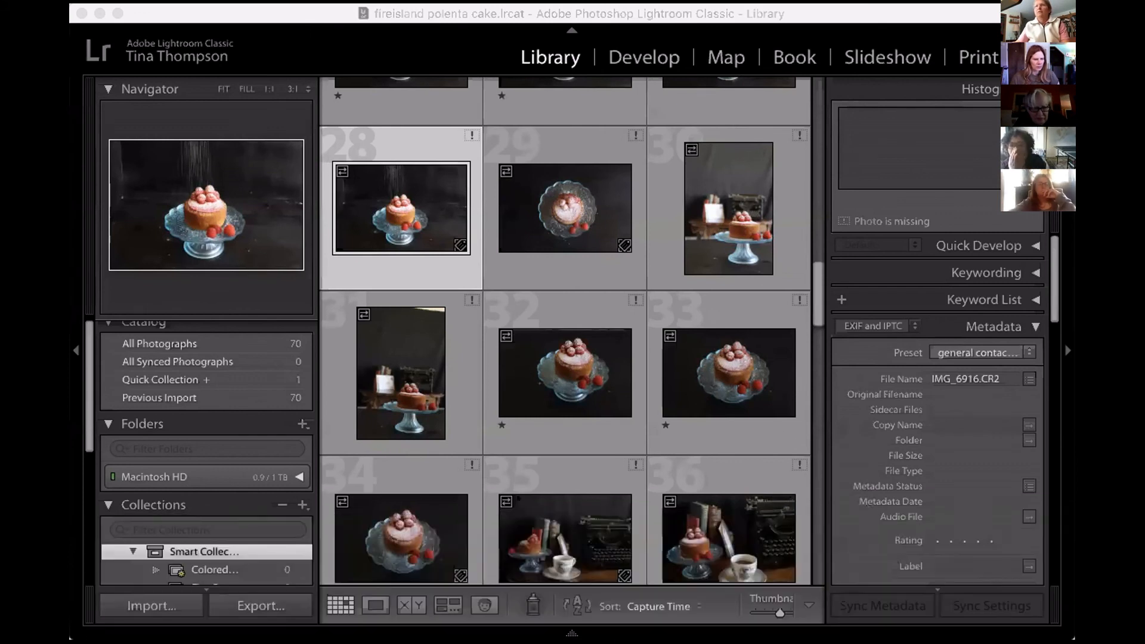
Show photo 28 in Loupe view fitted to the window, with the photo info overlay turned on.
left_click(365, 601)
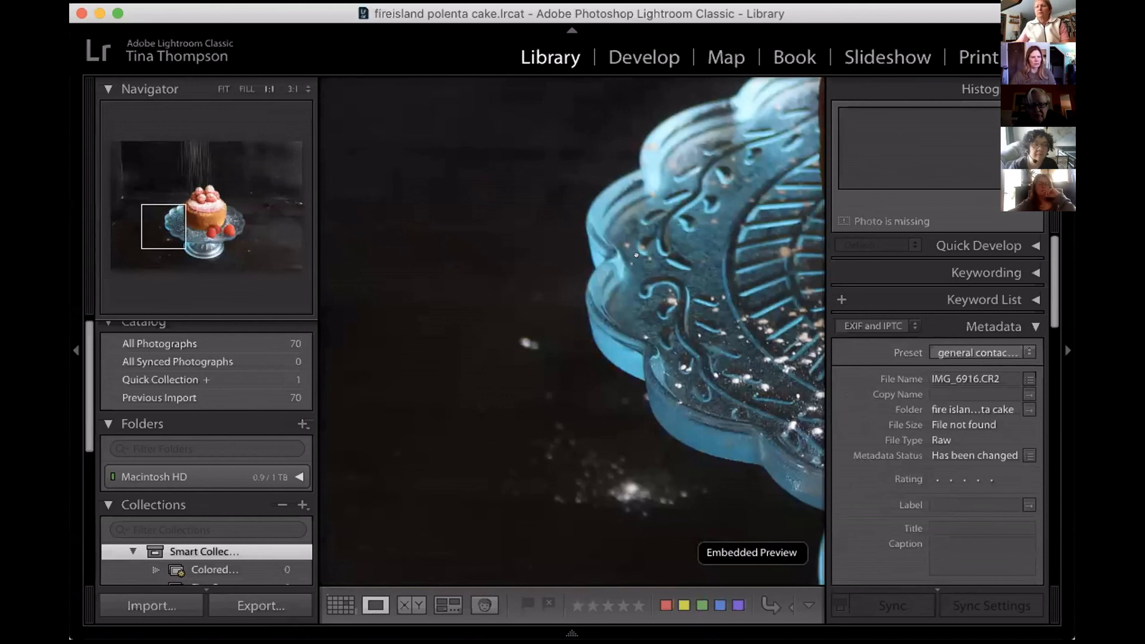
double_click(636, 254)
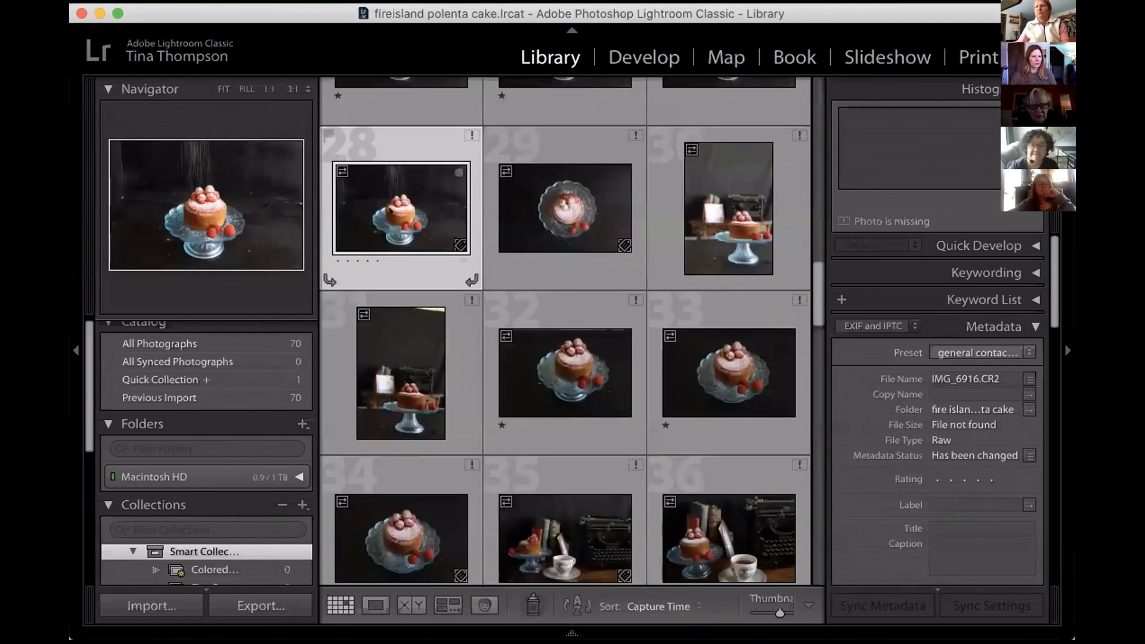
left_click(375, 604)
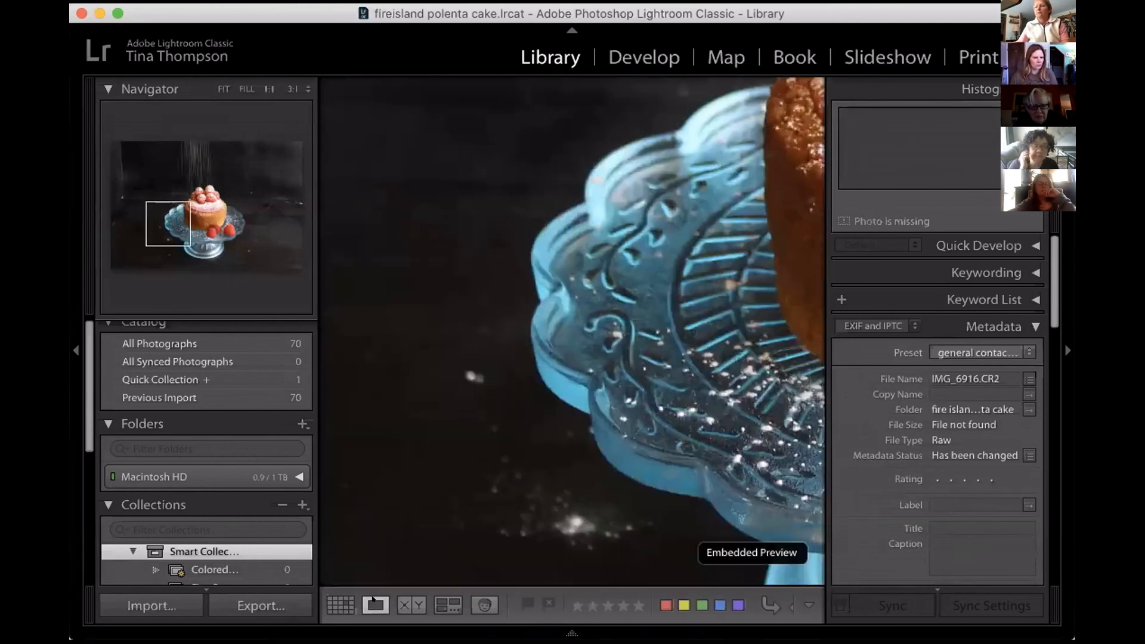
left_click(551, 443)
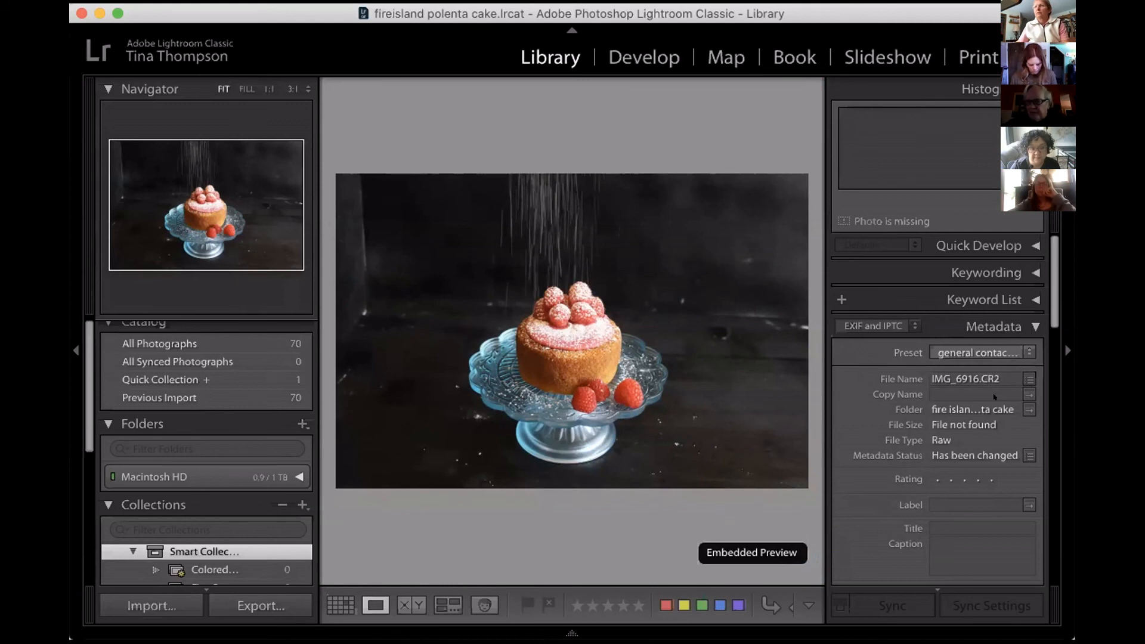
key("i")
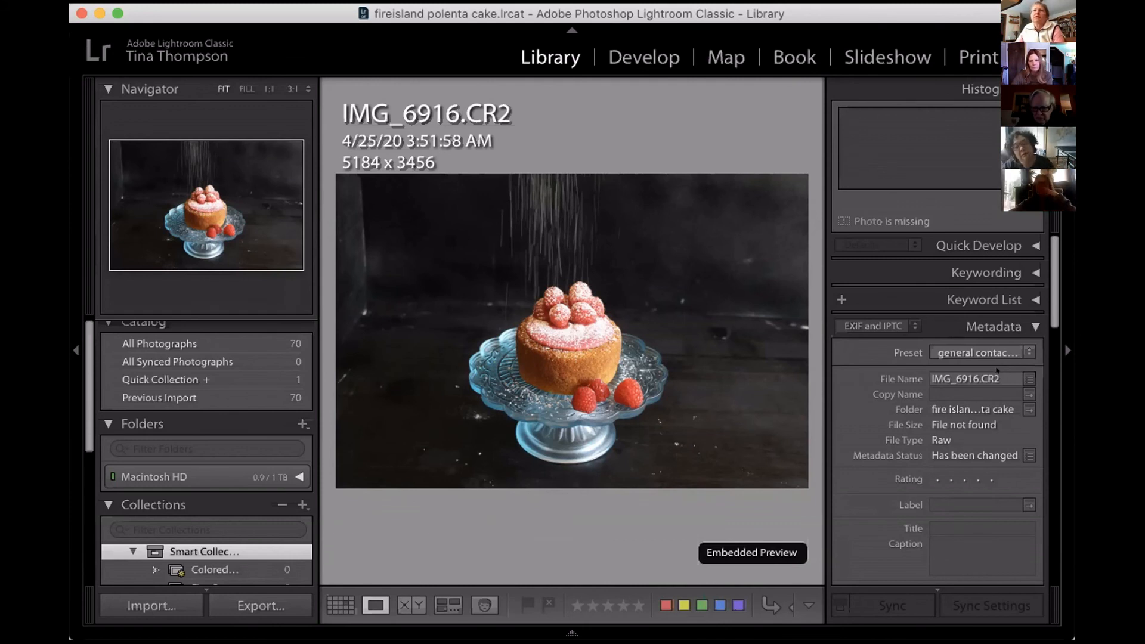
Try to rename IMG_6916.CR2 to fire island.CR2 by editing the file name in the photo's metadata.
left_click(996, 372)
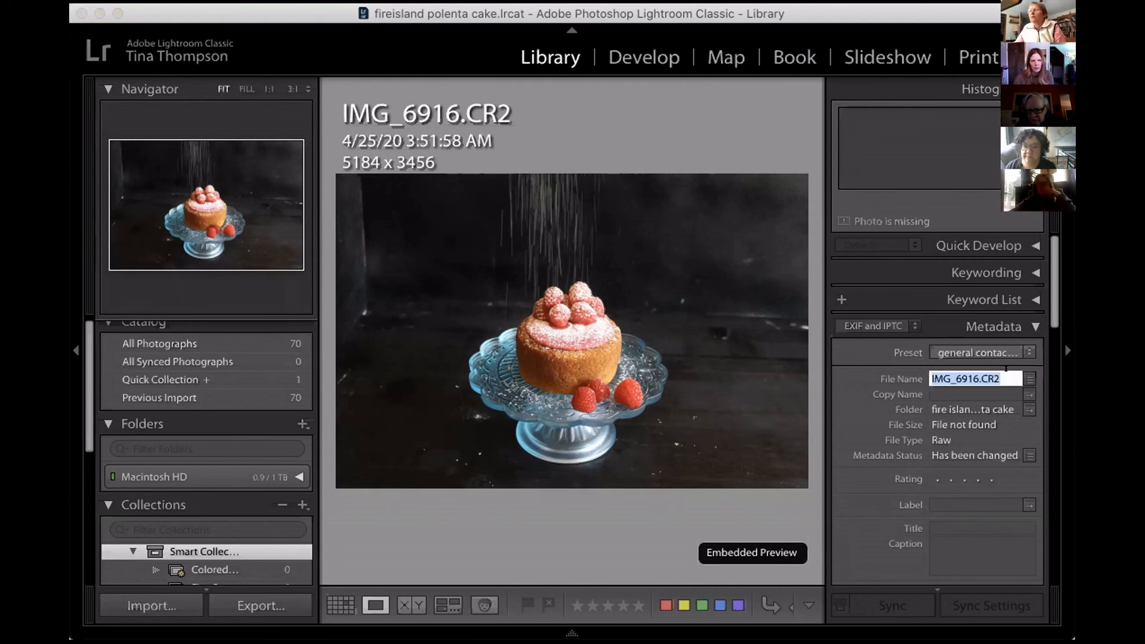
left_click(968, 370)
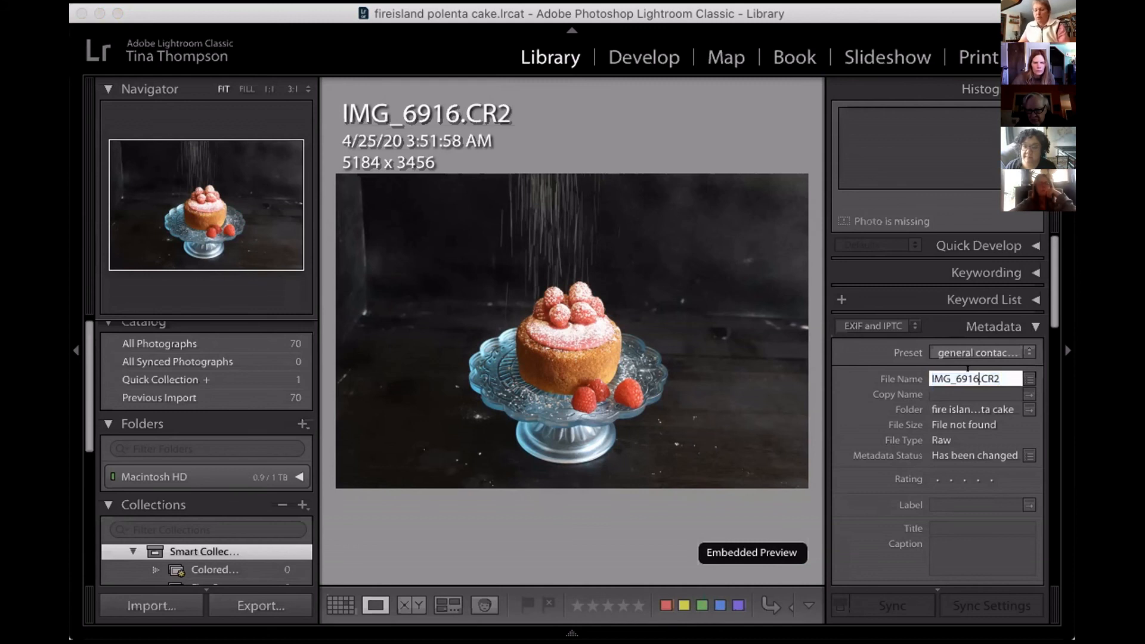
key("BackSpace")
key("BackSpace")
key("BackSpace")
key("BackSpace")
key("BackSpace")
key("BackSpace")
key("BackSpace")
key("BackSpace")
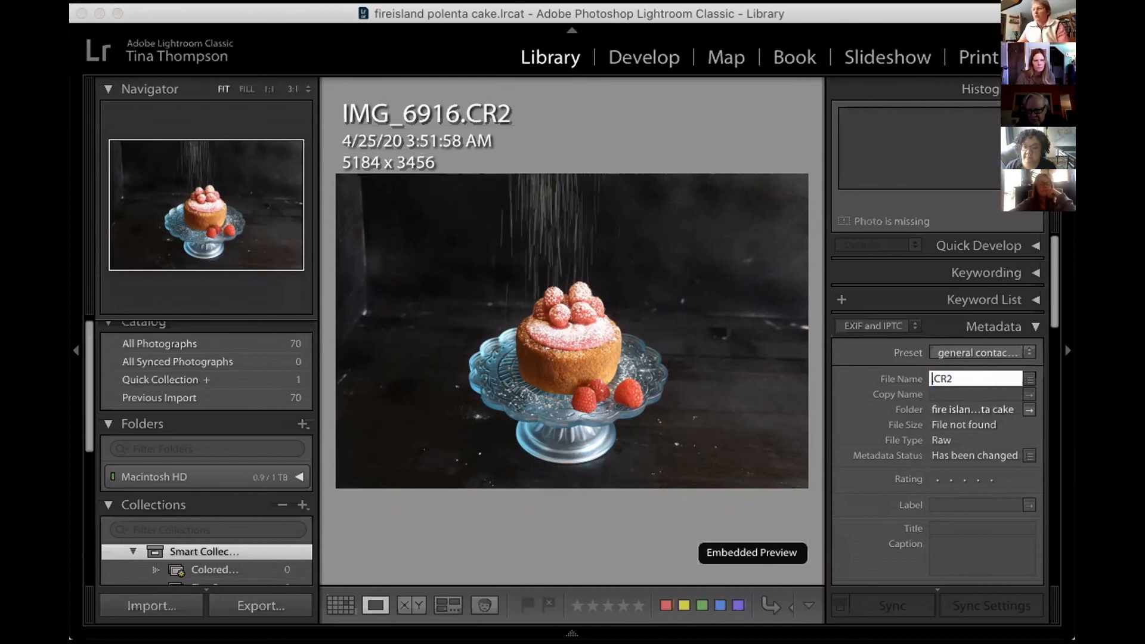
type("fire is")
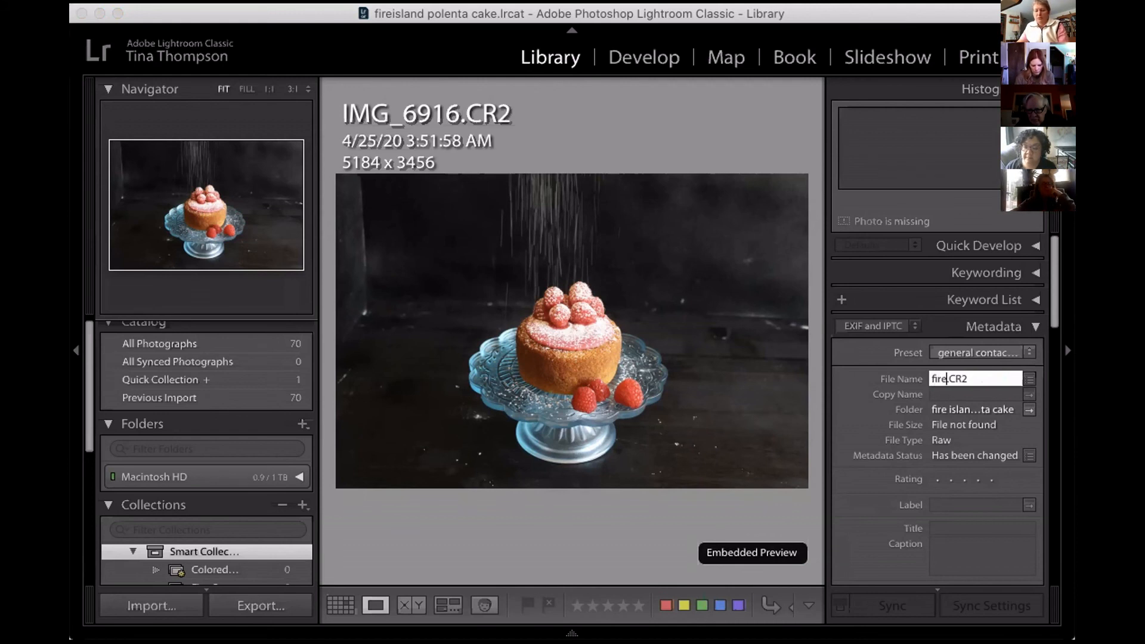
type("land")
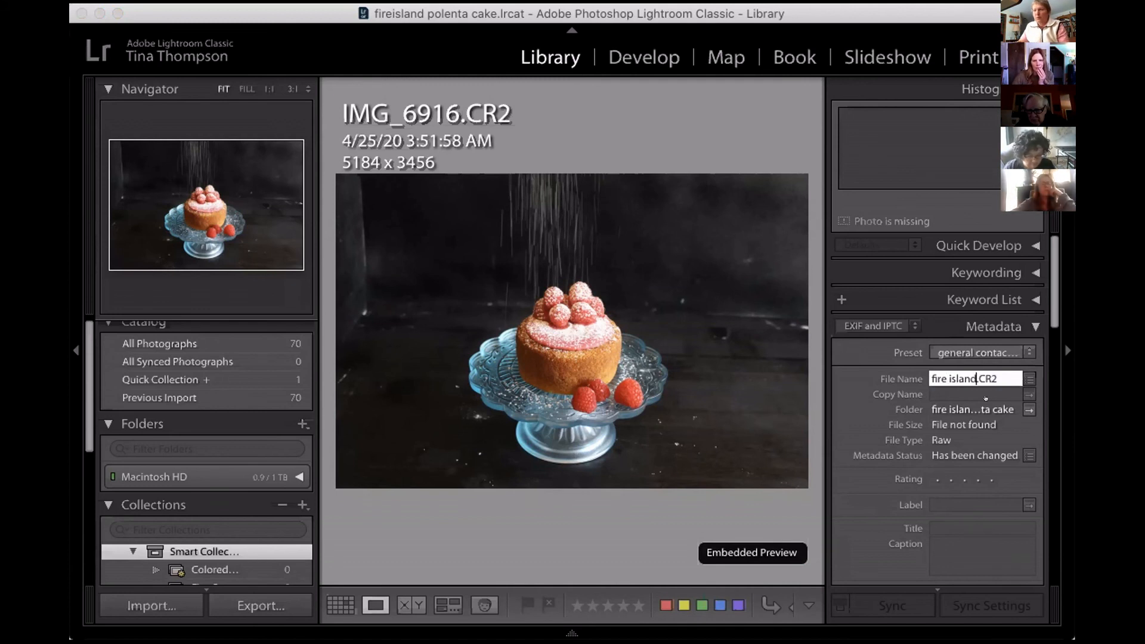
key("Return")
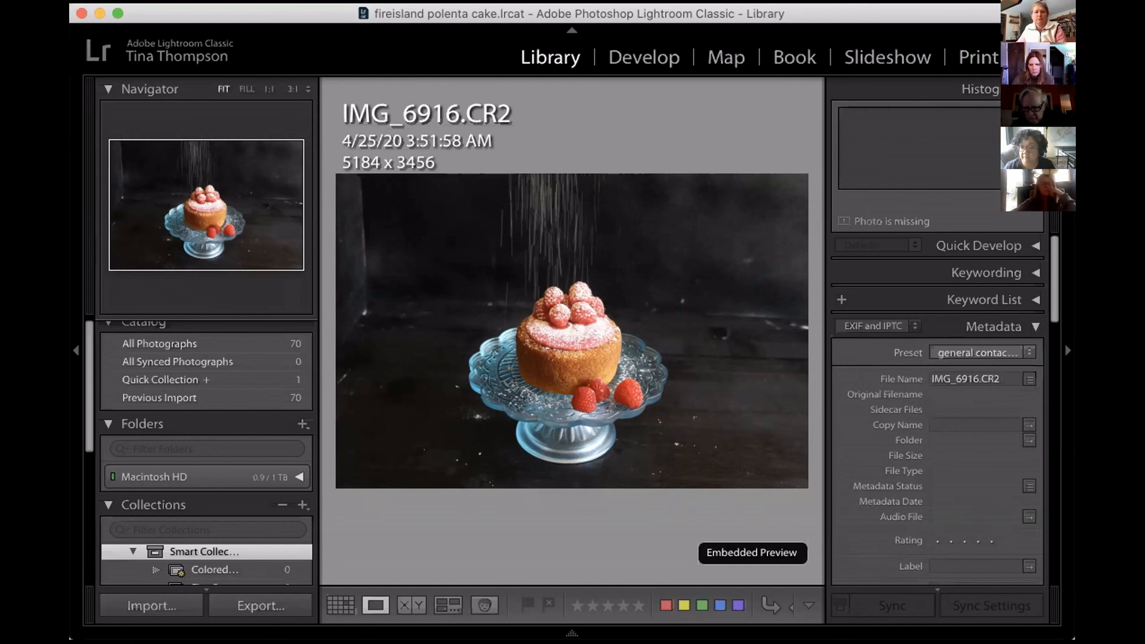
Open photo 37, examine the previous location of its missing original, and close the prompt without locating the file.
mouse_move(572, 633)
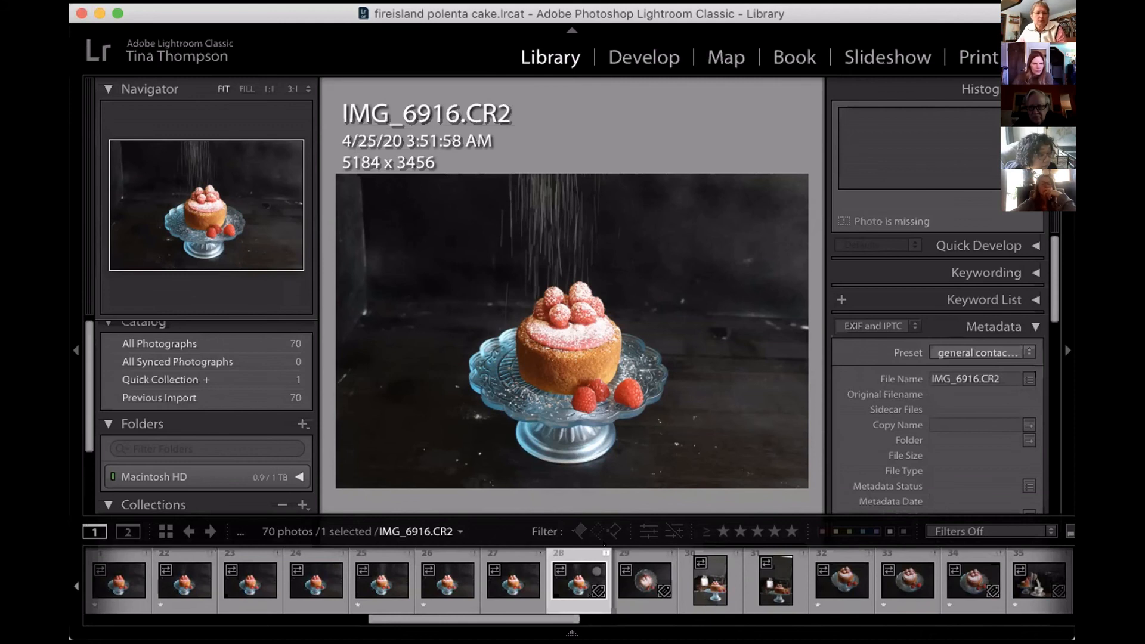
scroll(597, 578, "down", 3)
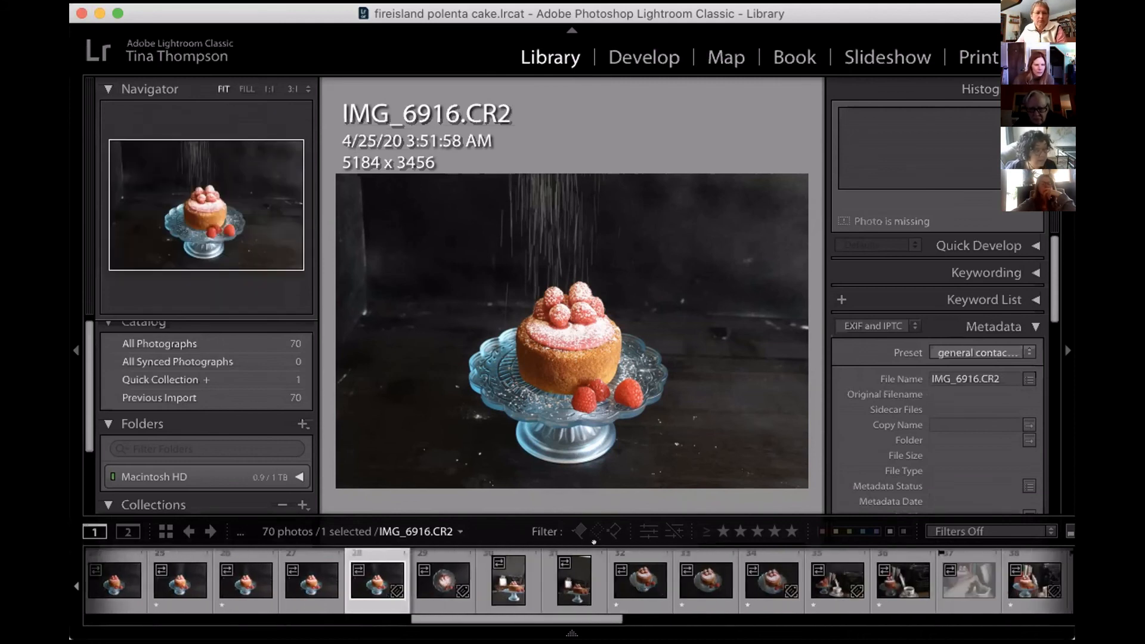
left_click(981, 557)
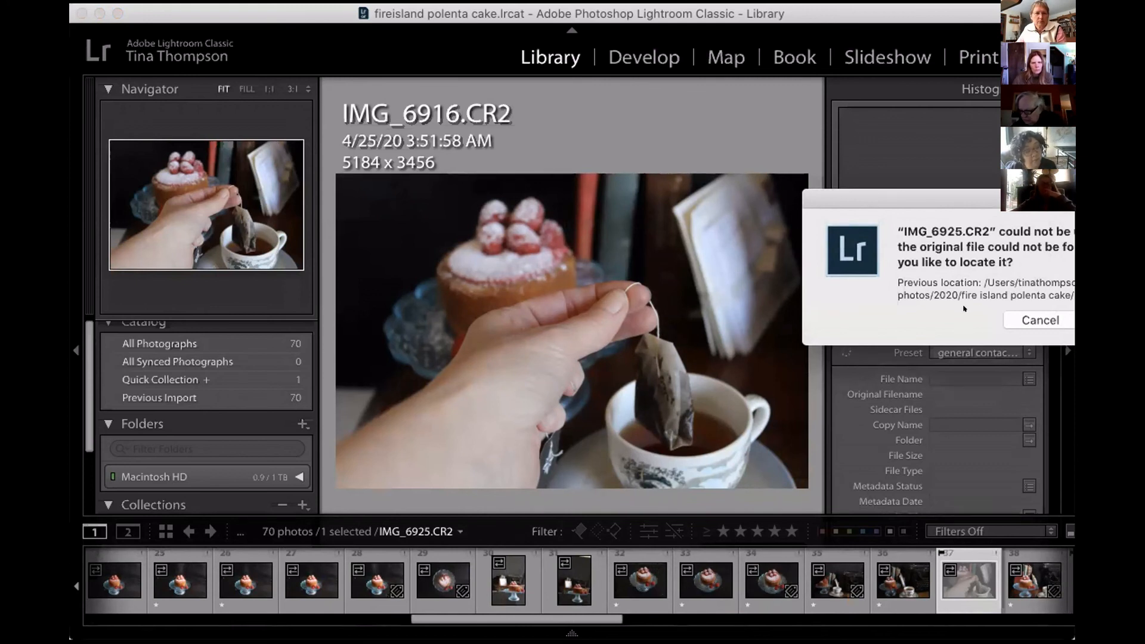
left_click_drag(1008, 194, 893, 341)
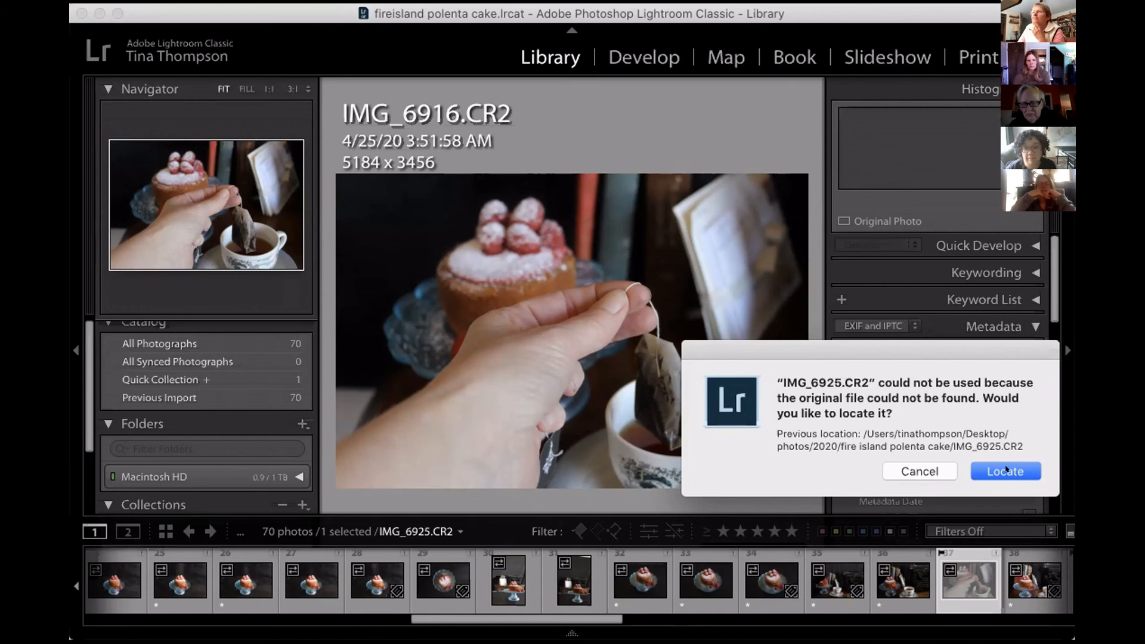
left_click(919, 471)
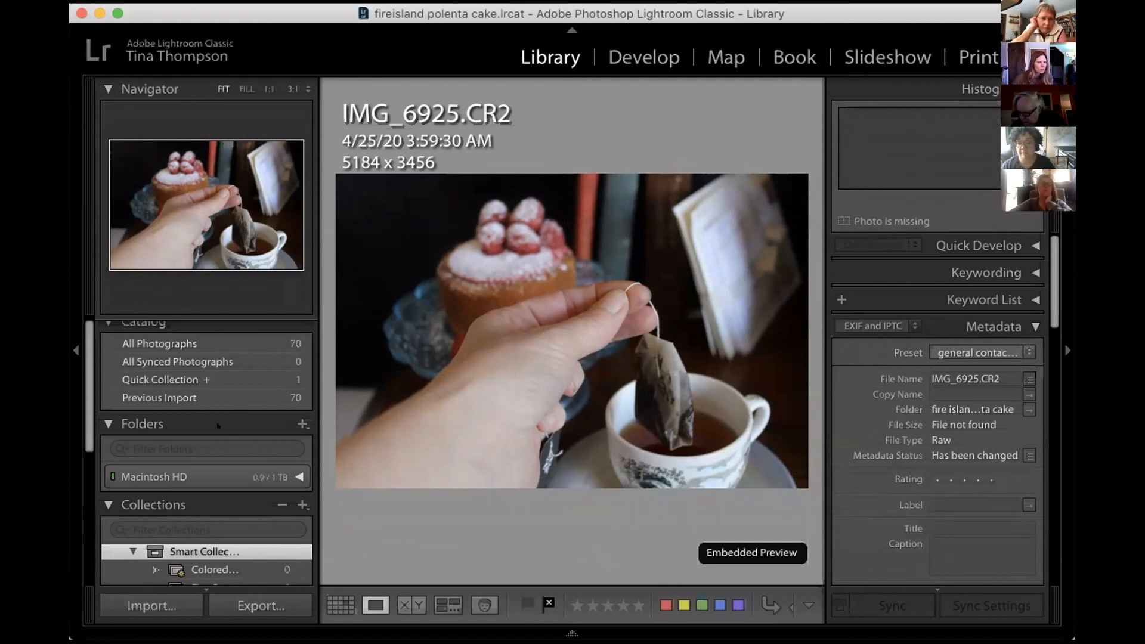
Relink the missing fire island polenta cake folder under Macintosh HD to the fireisland polenta cake folder stored beside the bambinos baby food catalog.
left_click(290, 471)
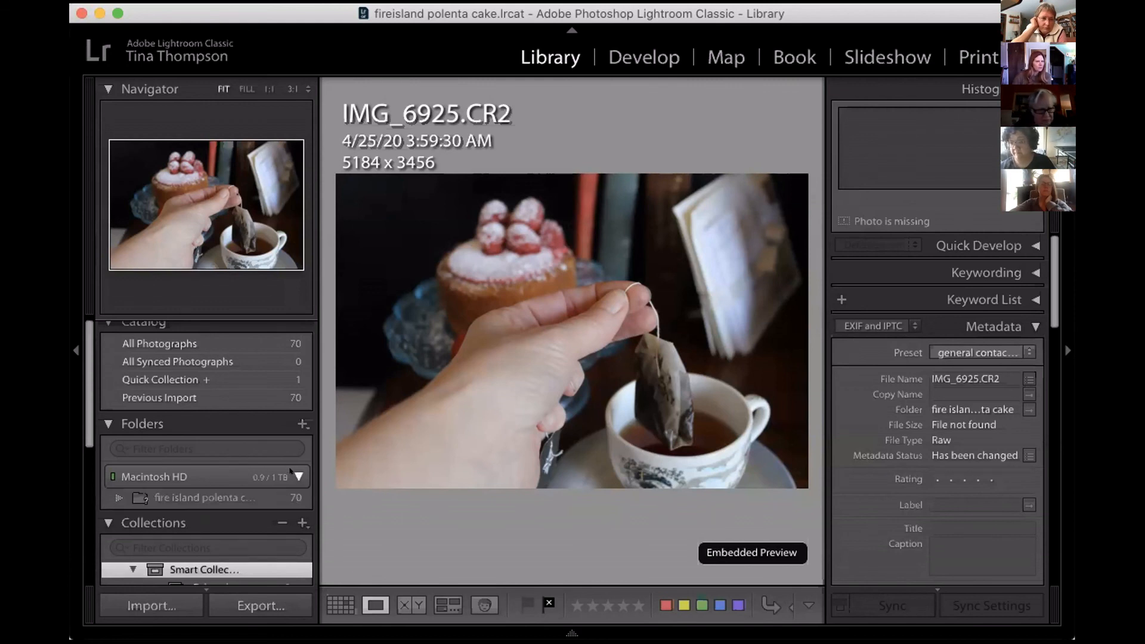
mouse_move(259, 496)
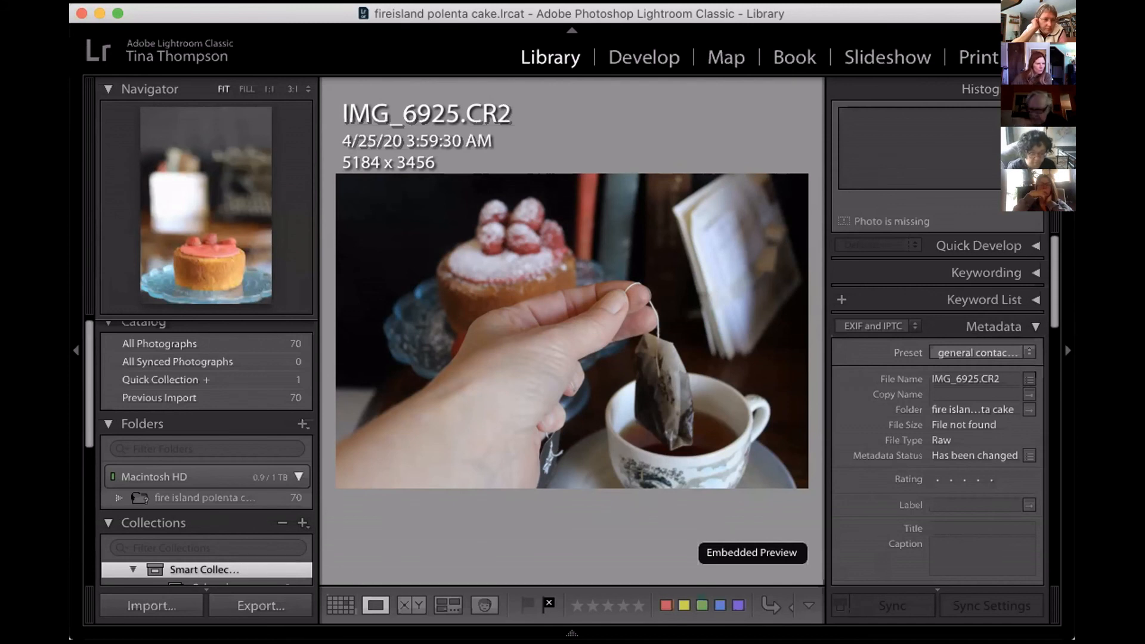
left_click(197, 497)
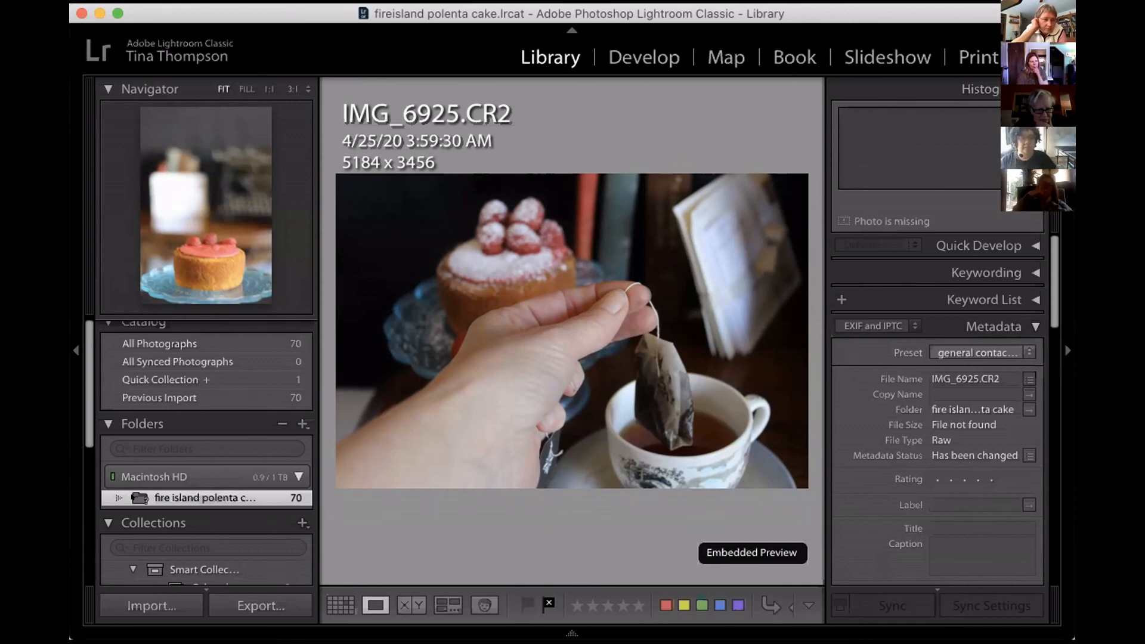
scroll(130, 482, "down", 1)
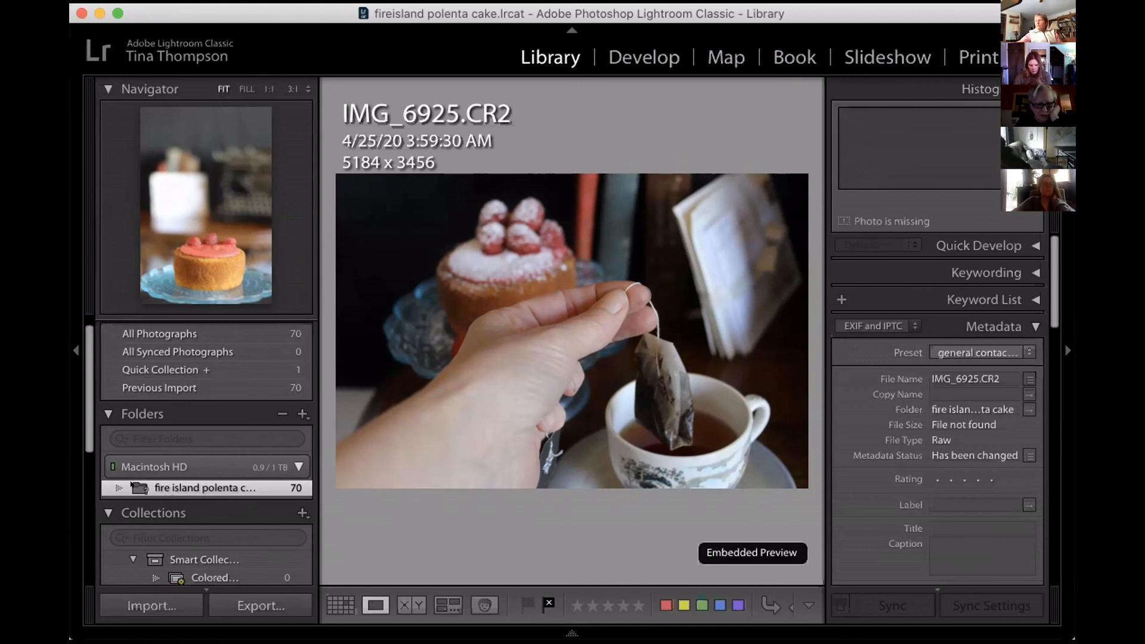
left_click(132, 484)
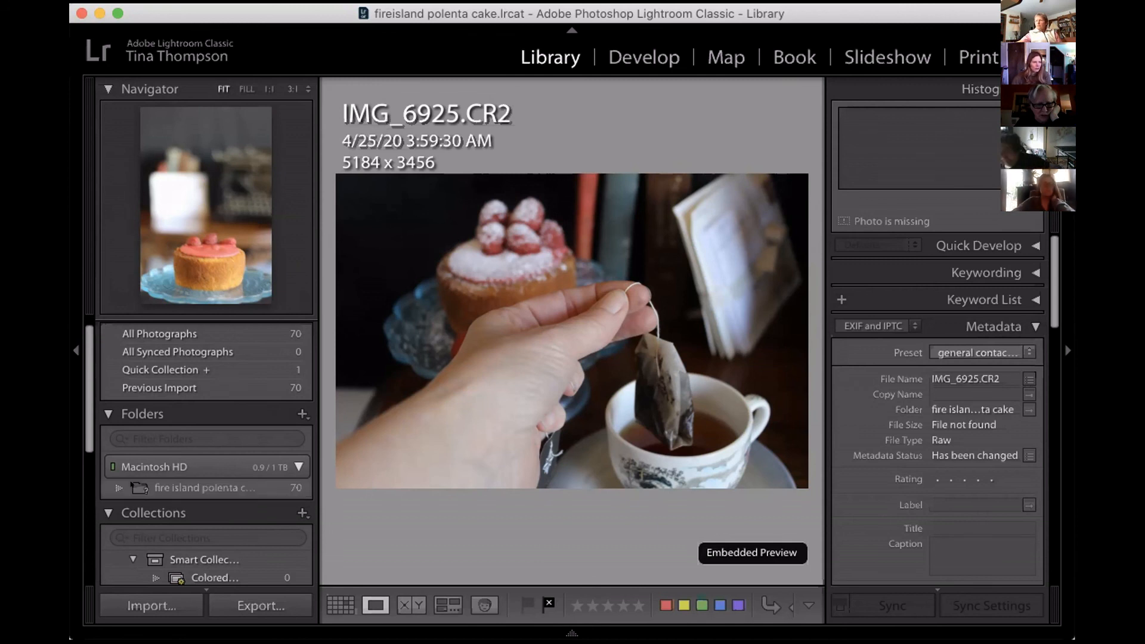
left_click(132, 484)
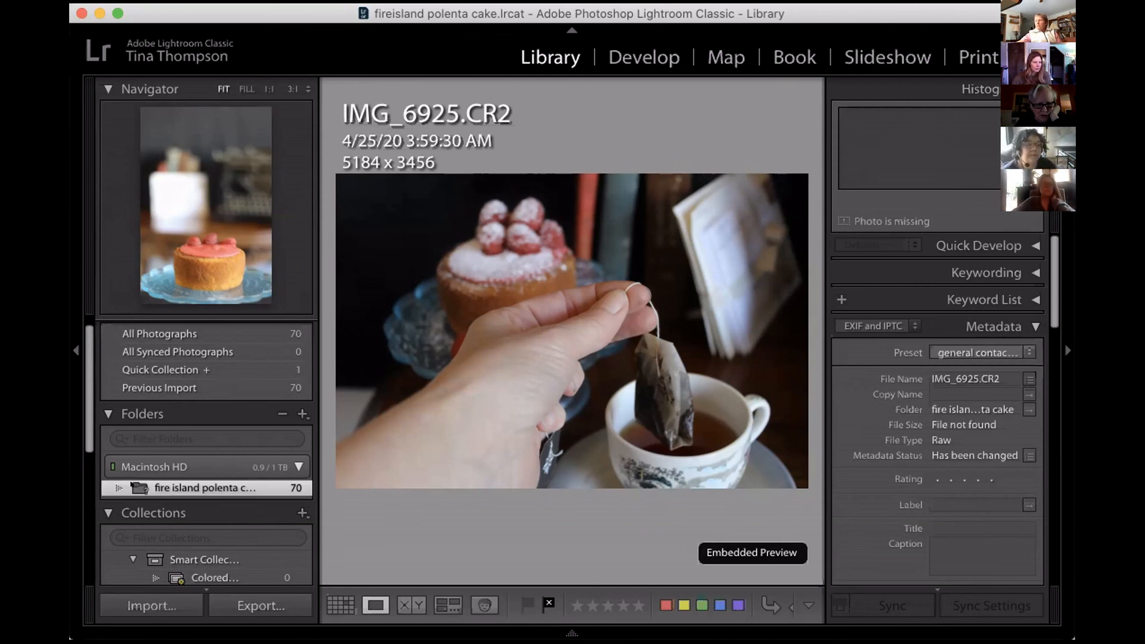
left_click(132, 485)
left_click(132, 485)
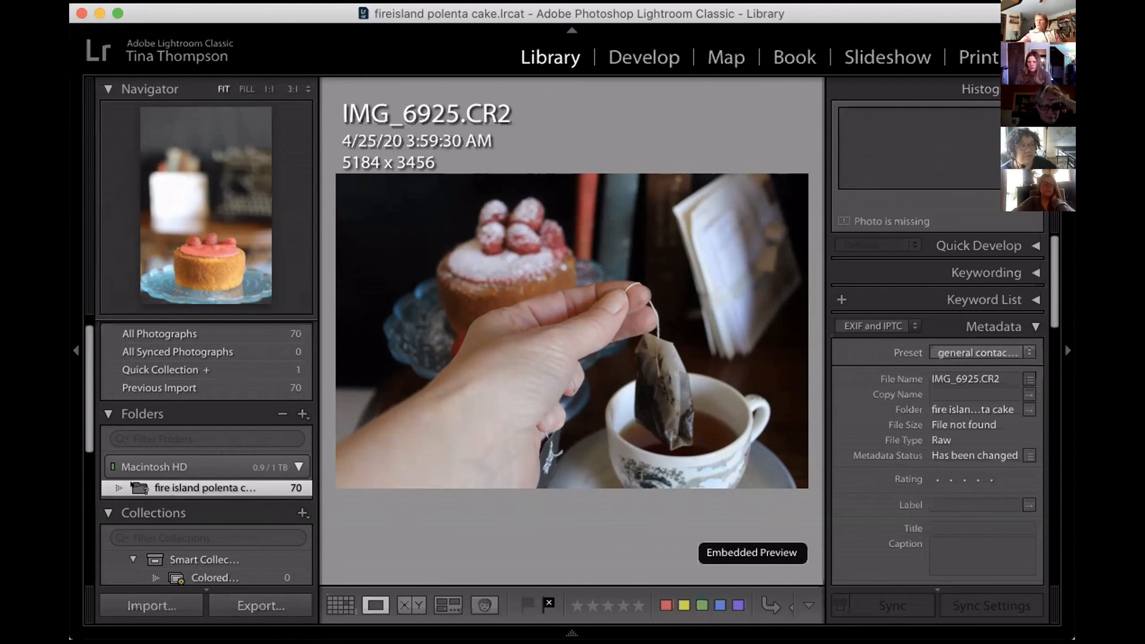
right_click(130, 483)
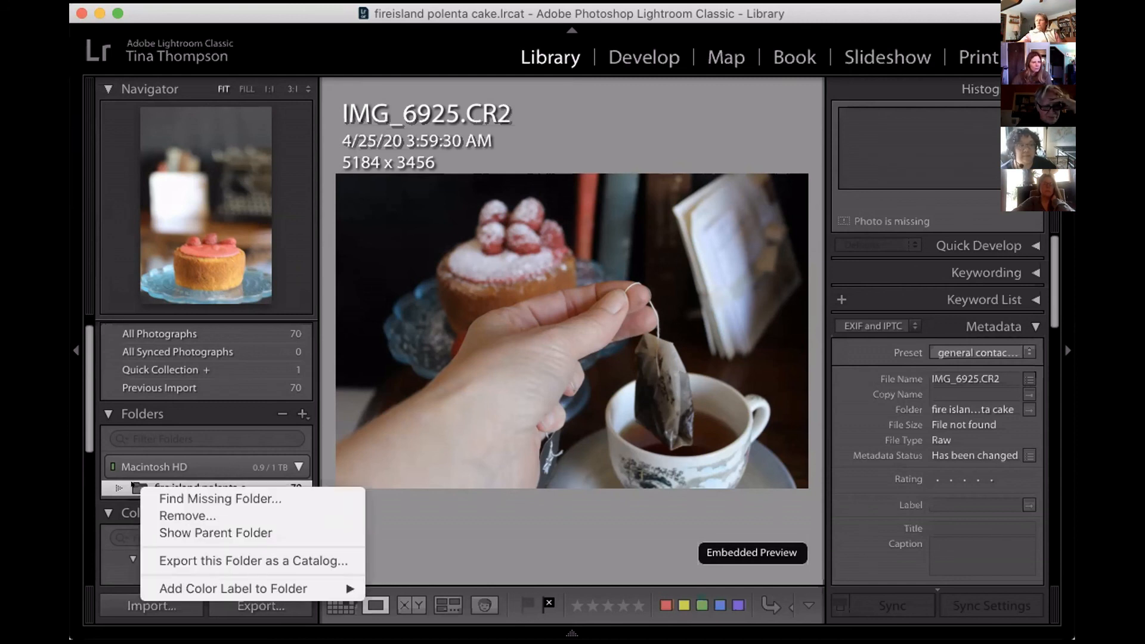
left_click(161, 498)
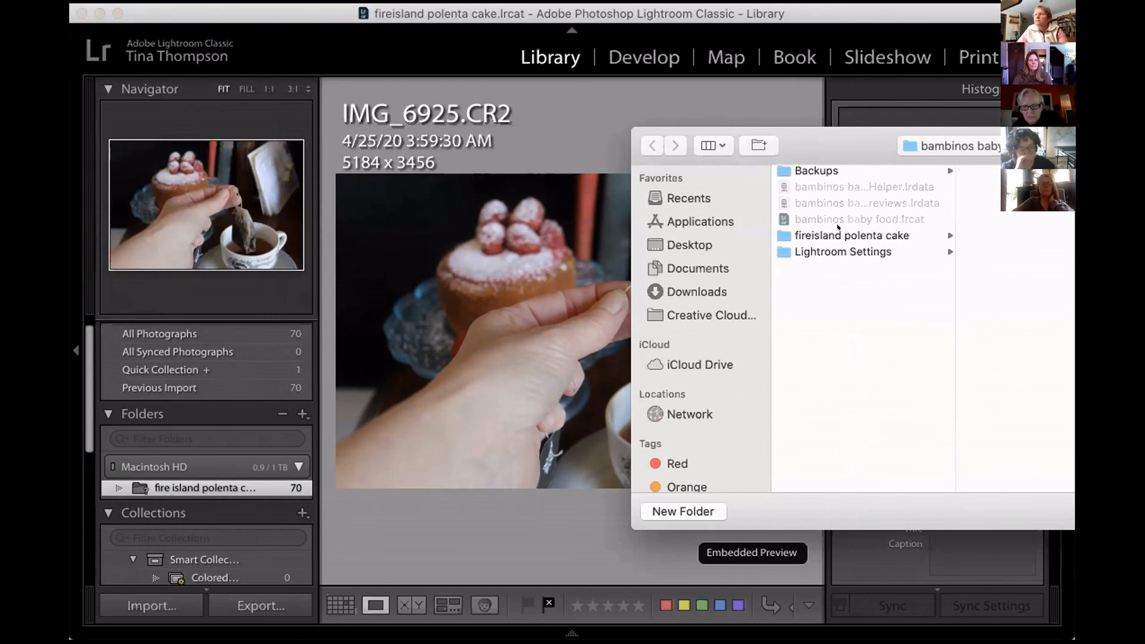
left_click(838, 230)
key("Return")
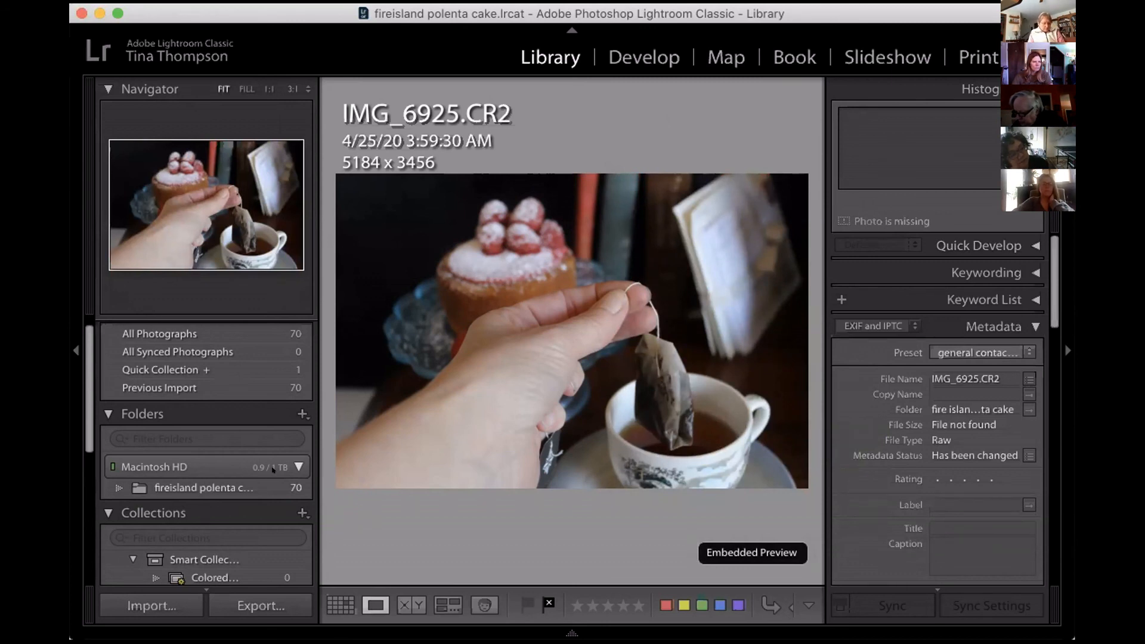
Check the relinked location of photo 37's missing original and close the prompt without locating the file.
mouse_move(259, 482)
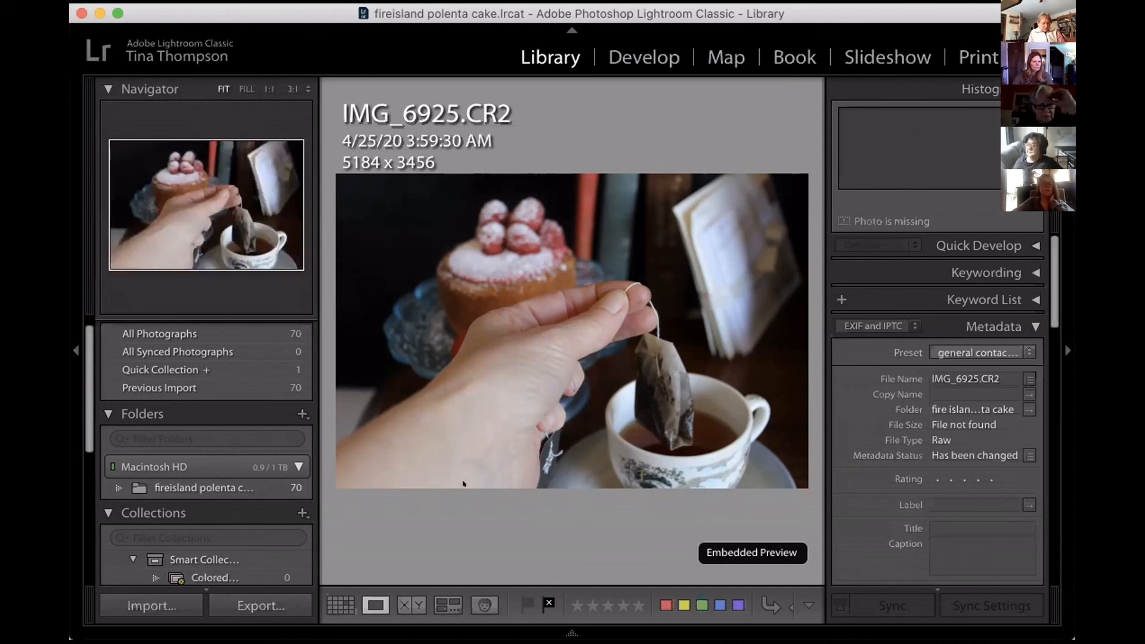
mouse_move(1052, 617)
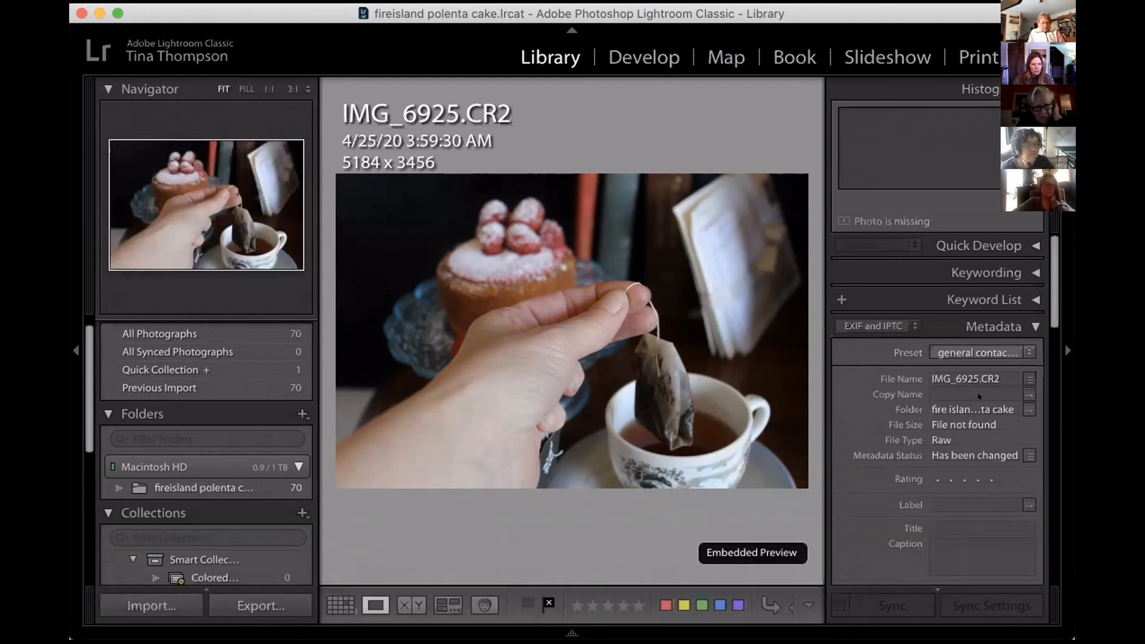
mouse_move(680, 627)
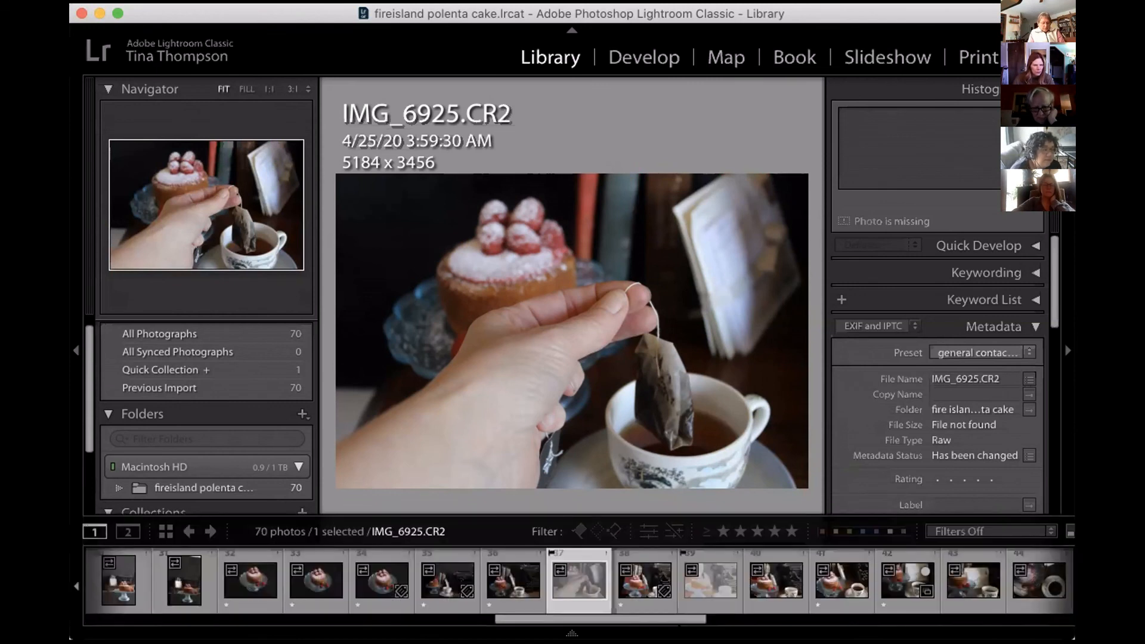
left_click(606, 553)
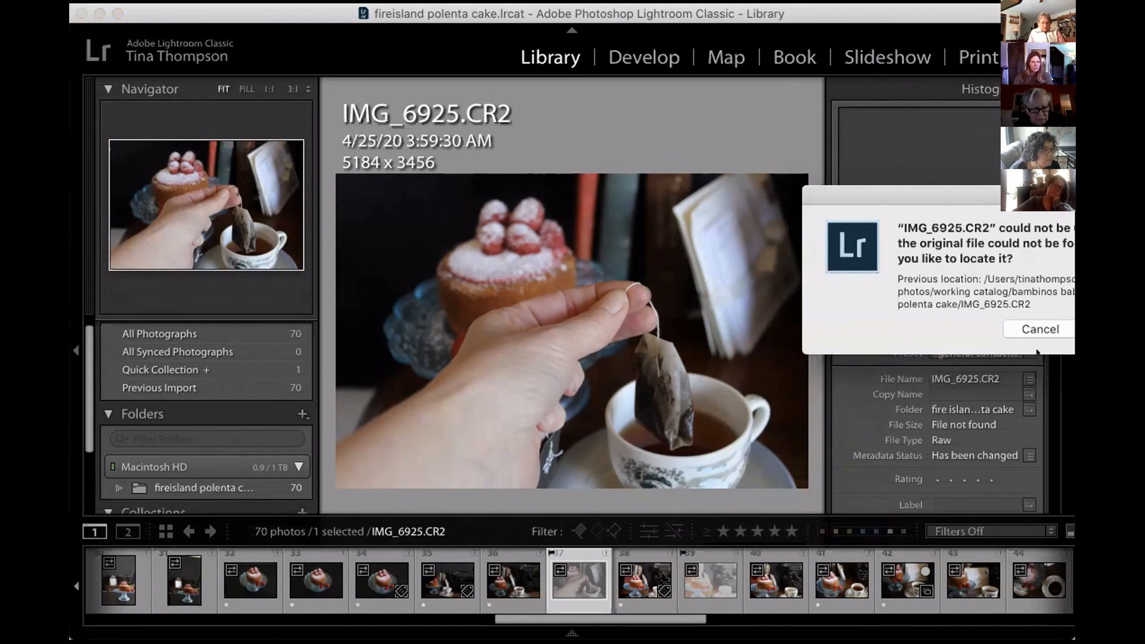
left_click(1041, 329)
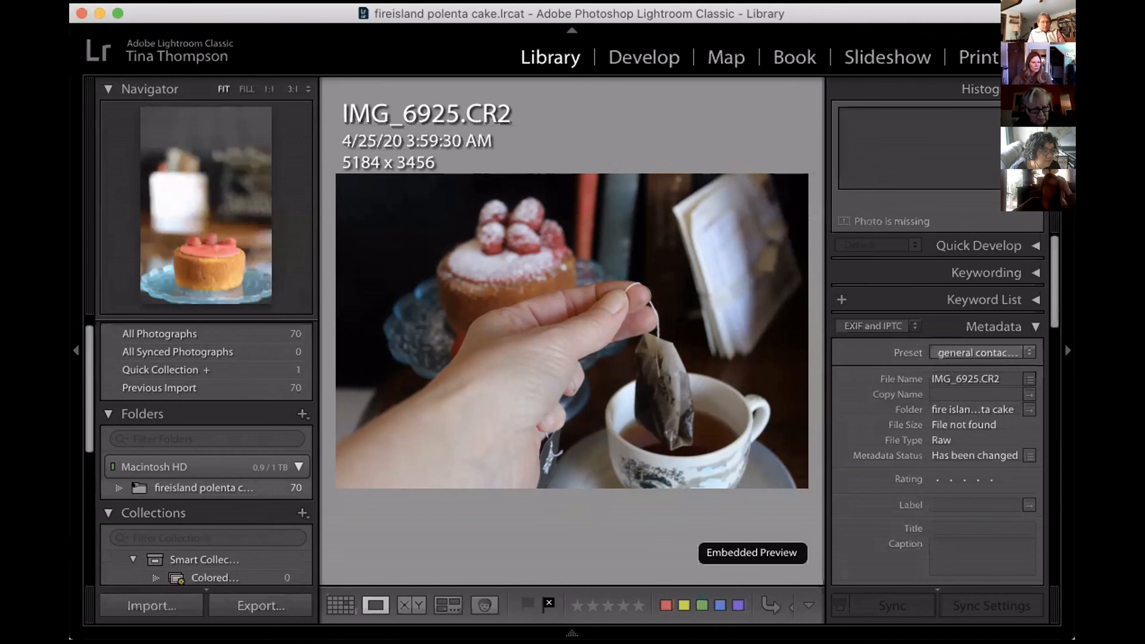
Start locating the missing original IMG_6925.CR2 of photo 37 and browse to the Desktop folder.
left_click(116, 485)
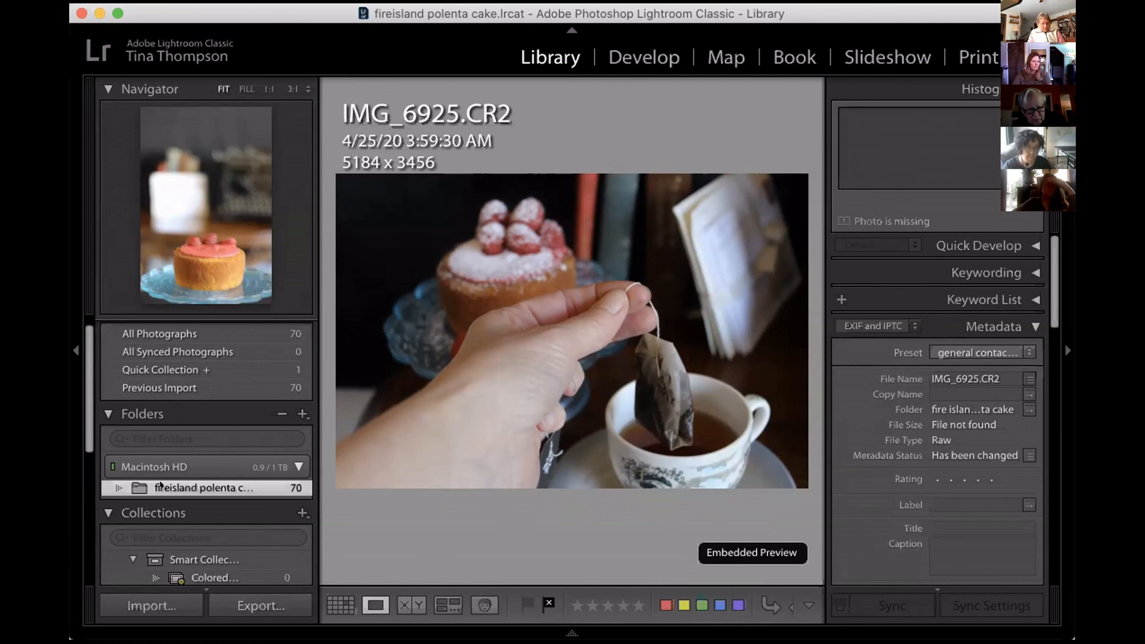
mouse_move(572, 634)
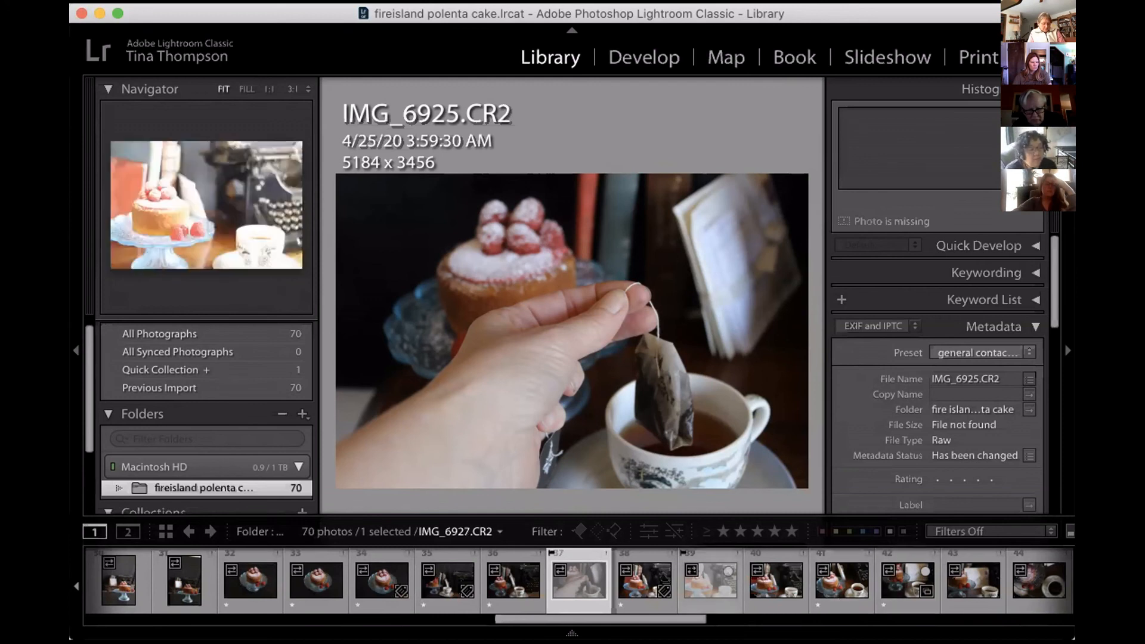
left_click(604, 553)
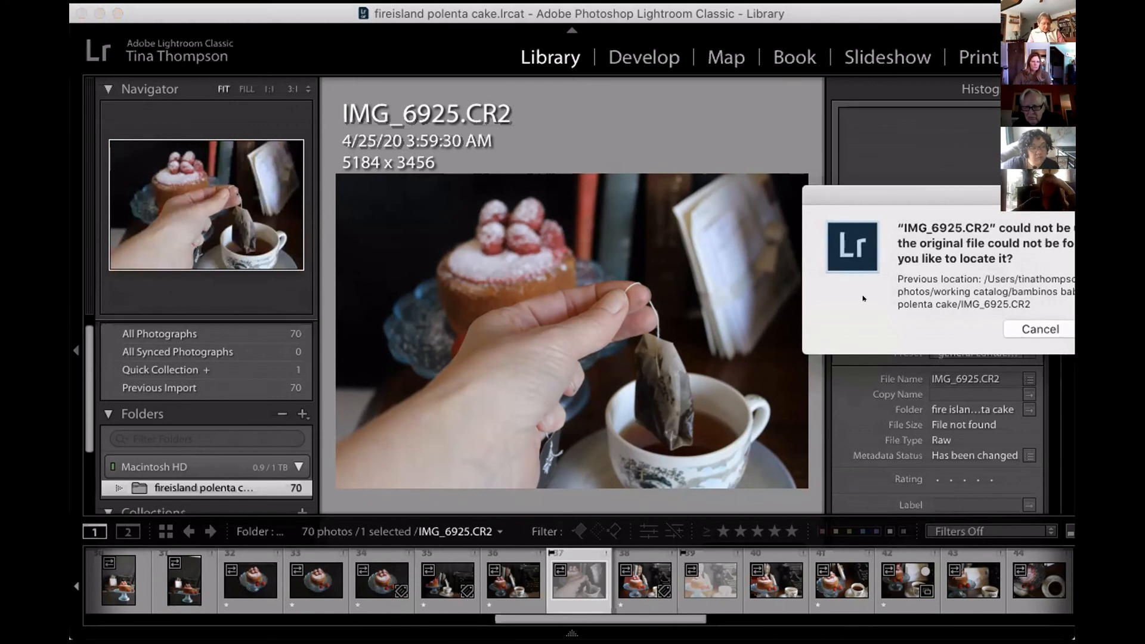
left_click_drag(975, 192, 633, 300)
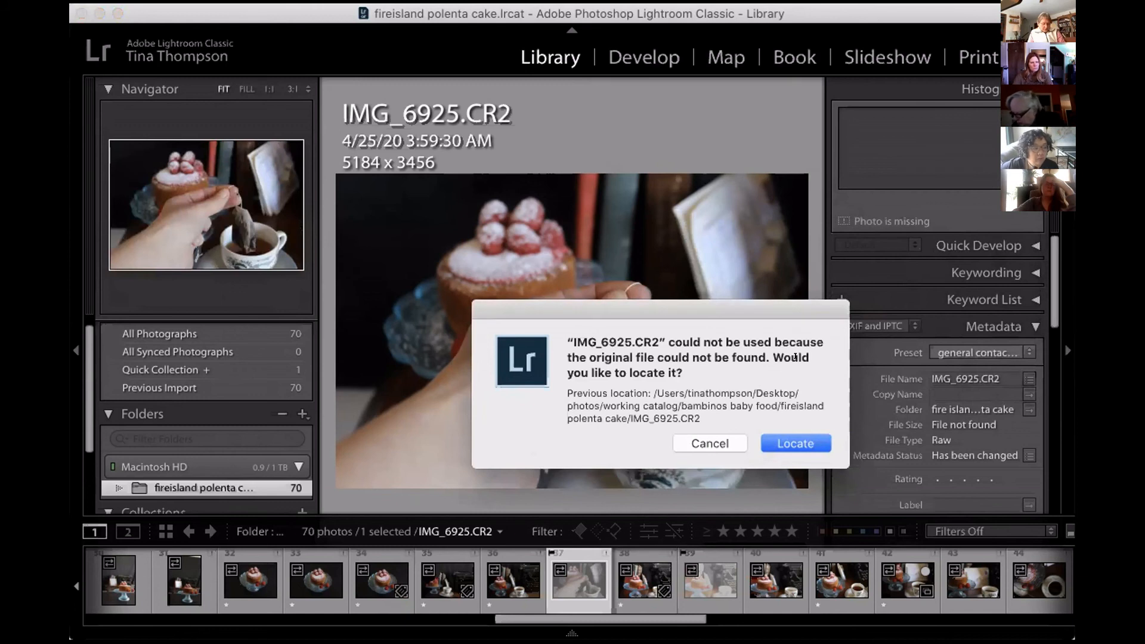
left_click(780, 441)
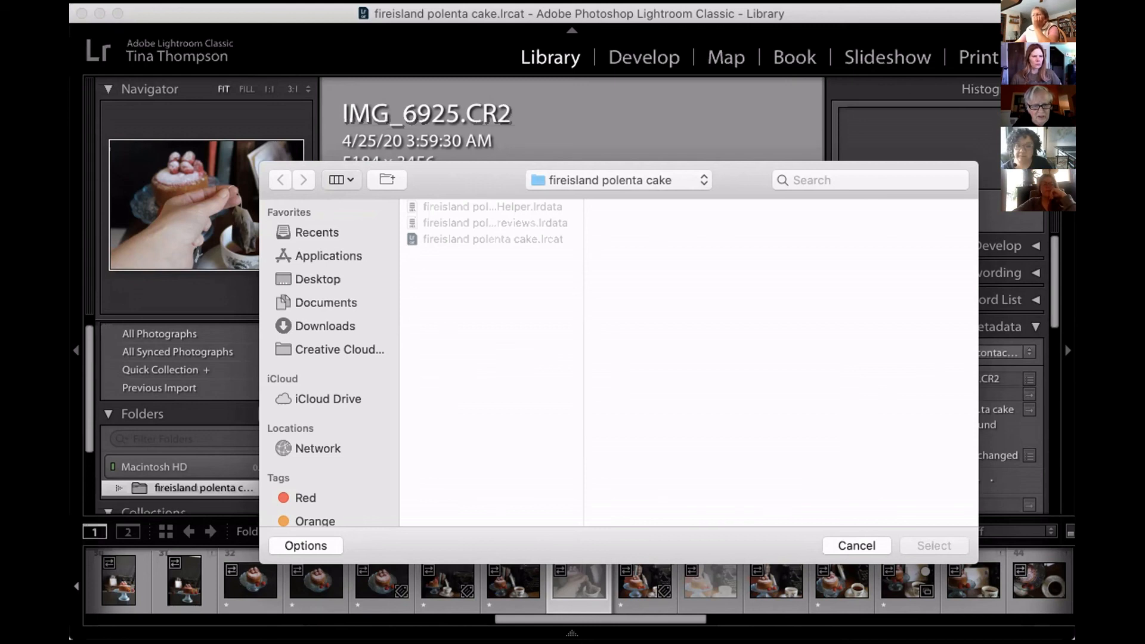
key("Escape")
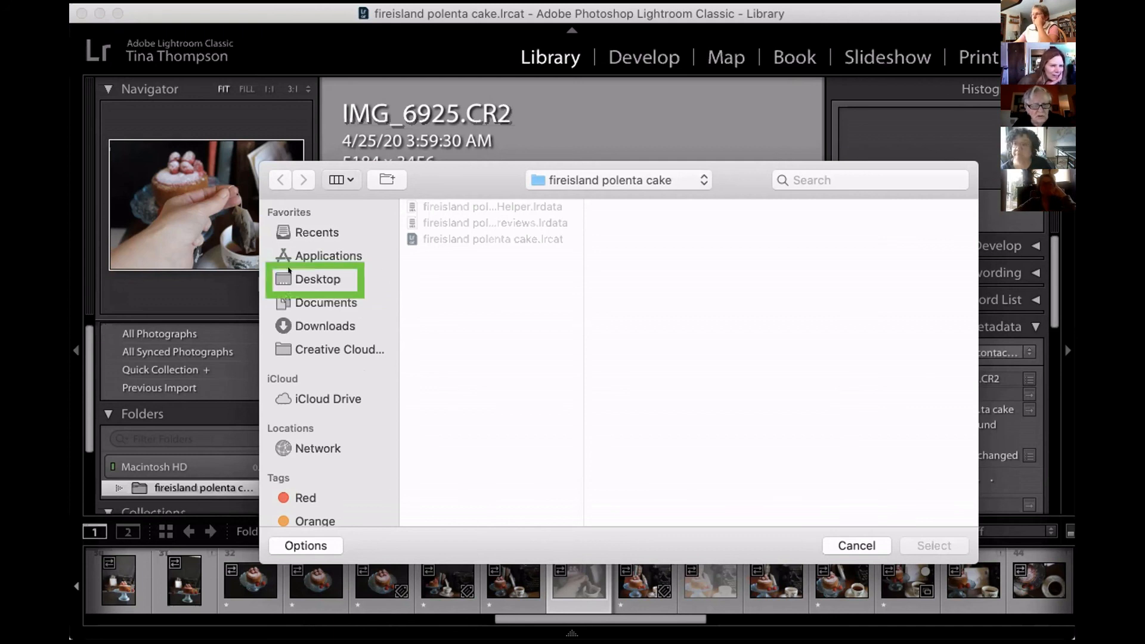
left_click(288, 268)
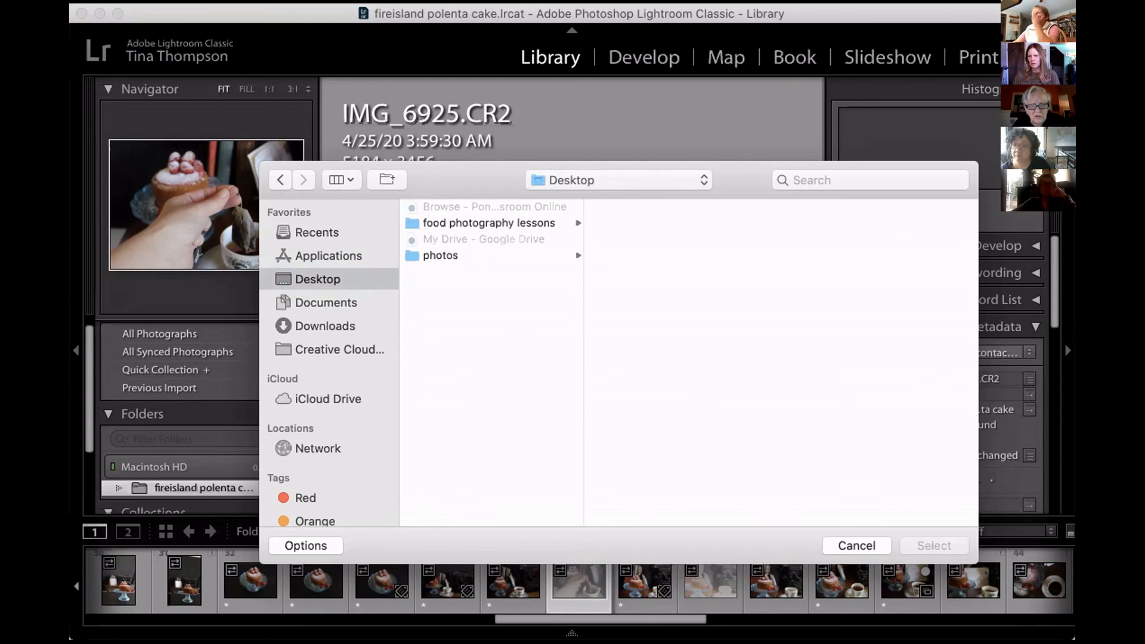
Switch to Finder, move the fireisland polenta cake window aside, and examine the subfolders of 2020 inside the desktop's photos folder.
key("super+Tab")
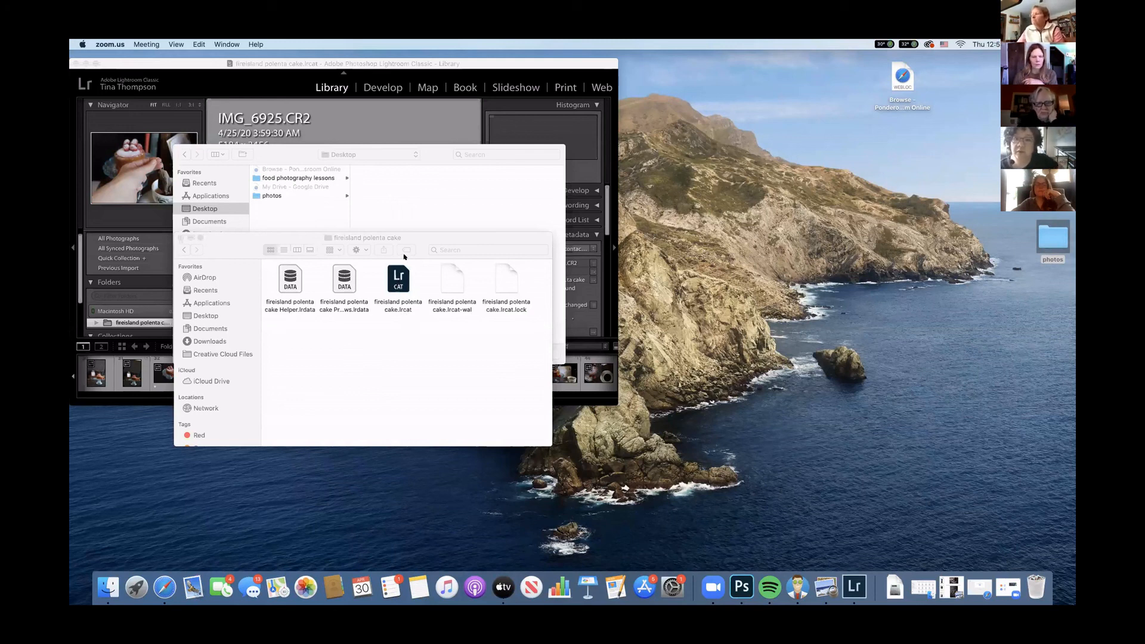
left_click_drag(416, 238, 670, 372)
left_click_drag(867, 360, 860, 359)
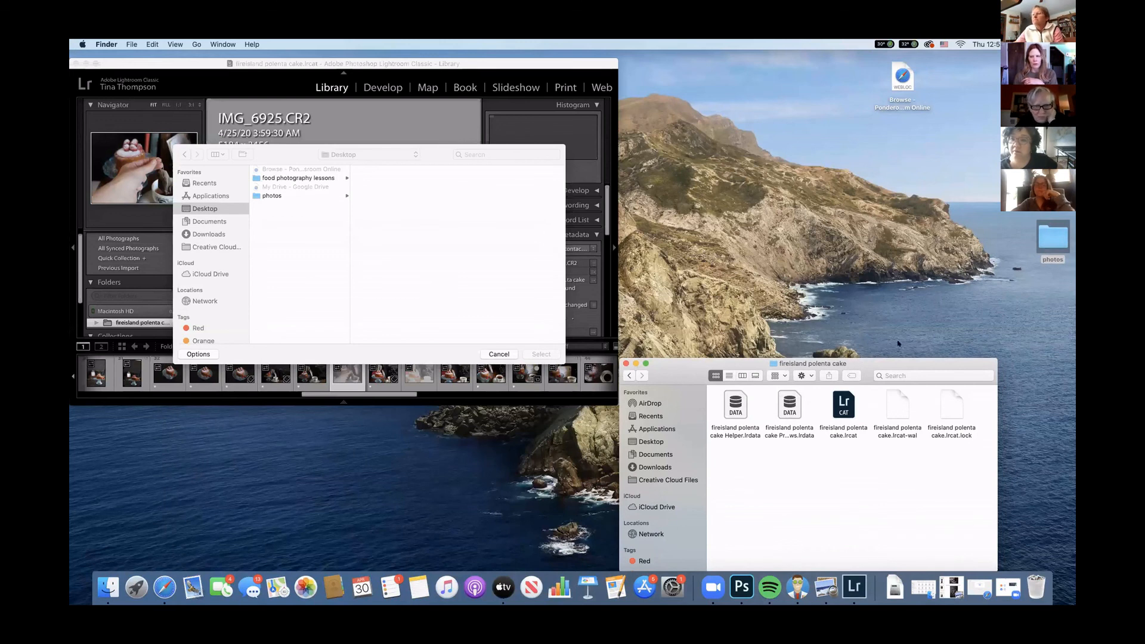
double_click(1053, 237)
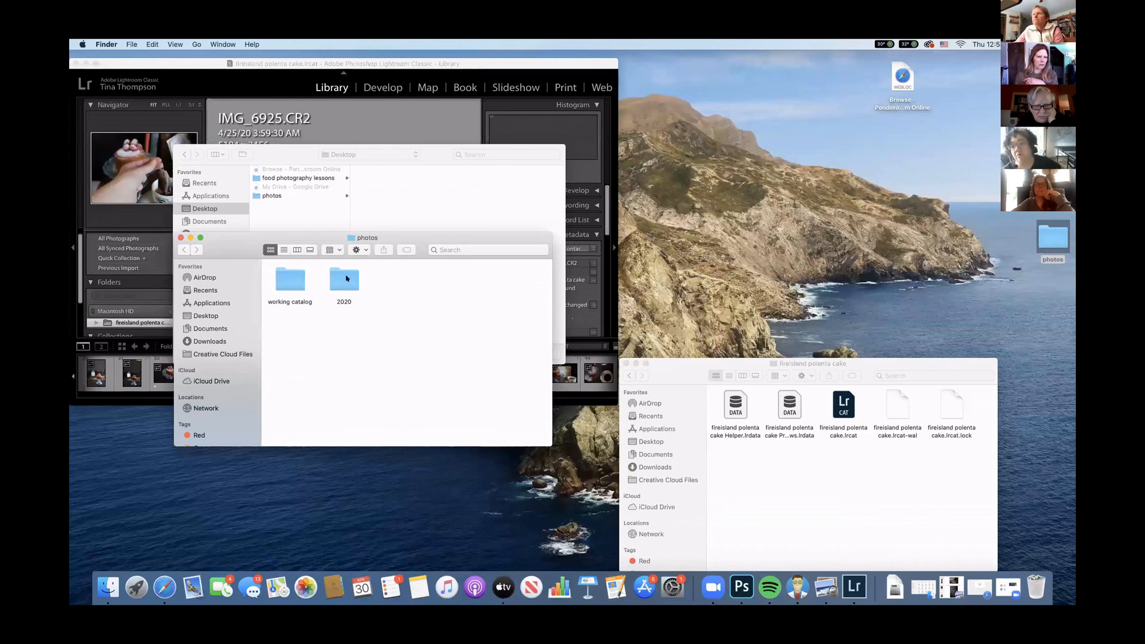
double_click(345, 278)
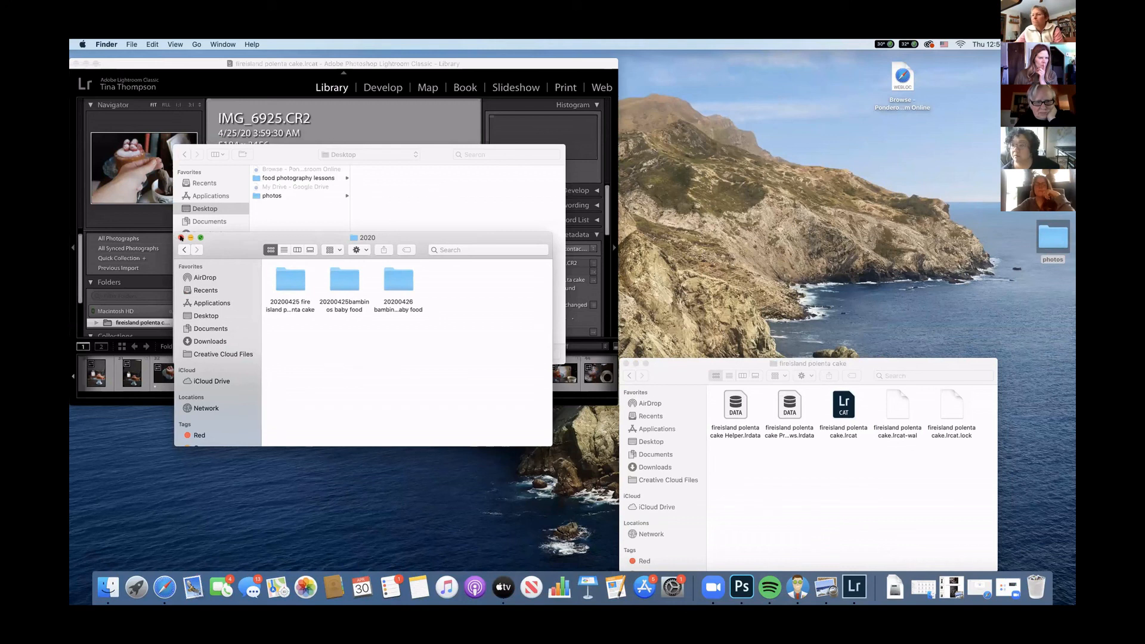
left_click(180, 237)
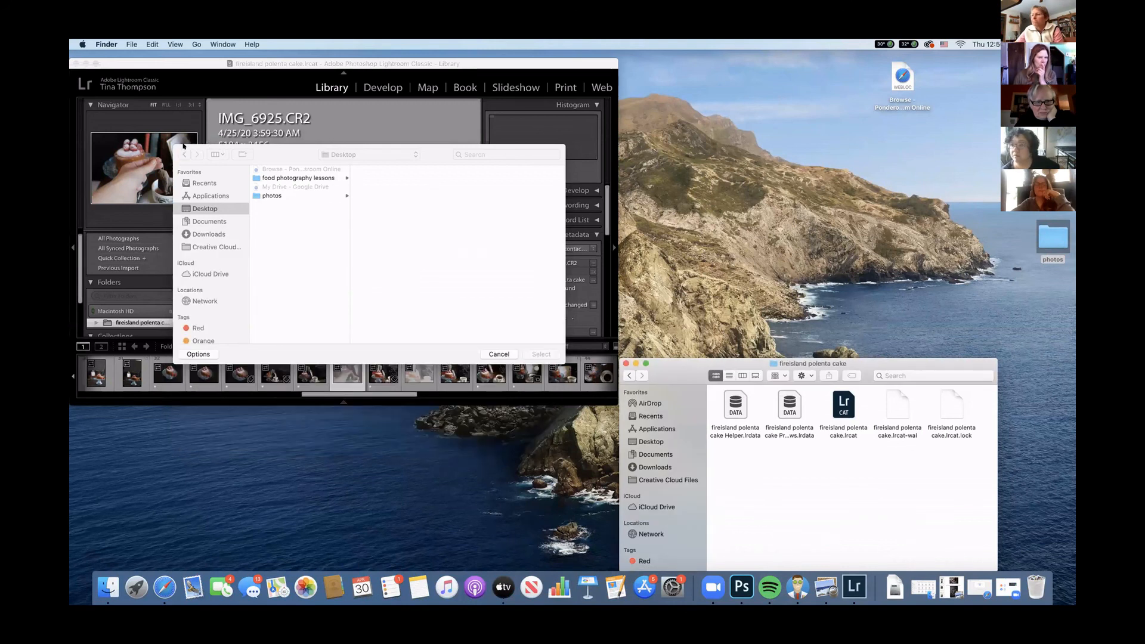
Back in Lightroom Classic, relink the missing photo to IMG_6925.CR2 in photos > 2020 > 20200425 fire island polenta cake.
left_click(310, 140)
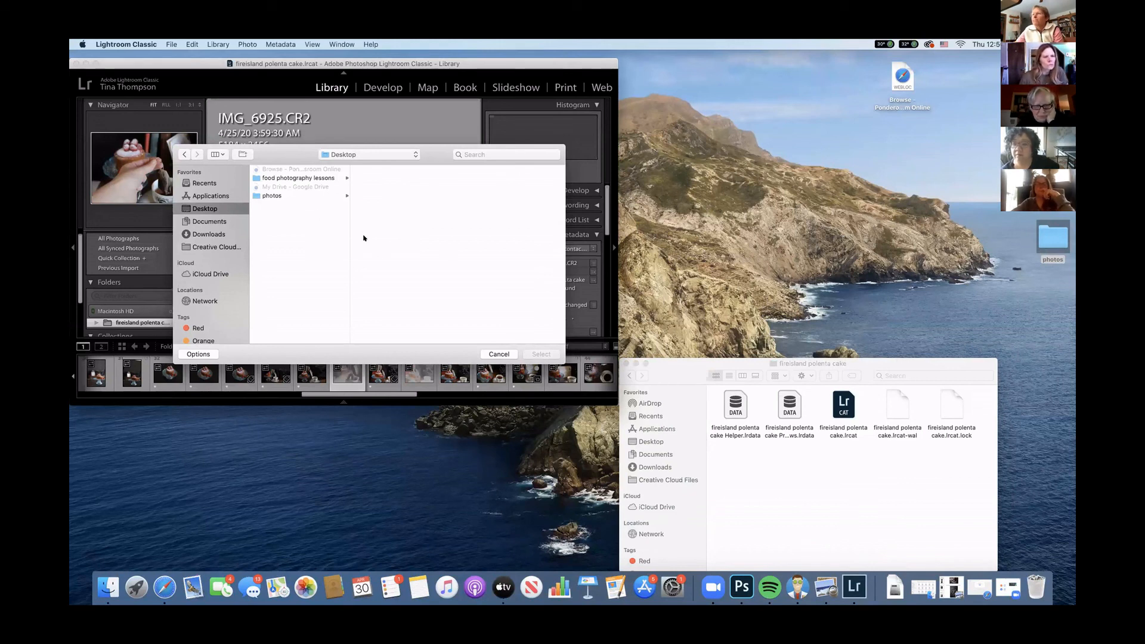
left_click(269, 195)
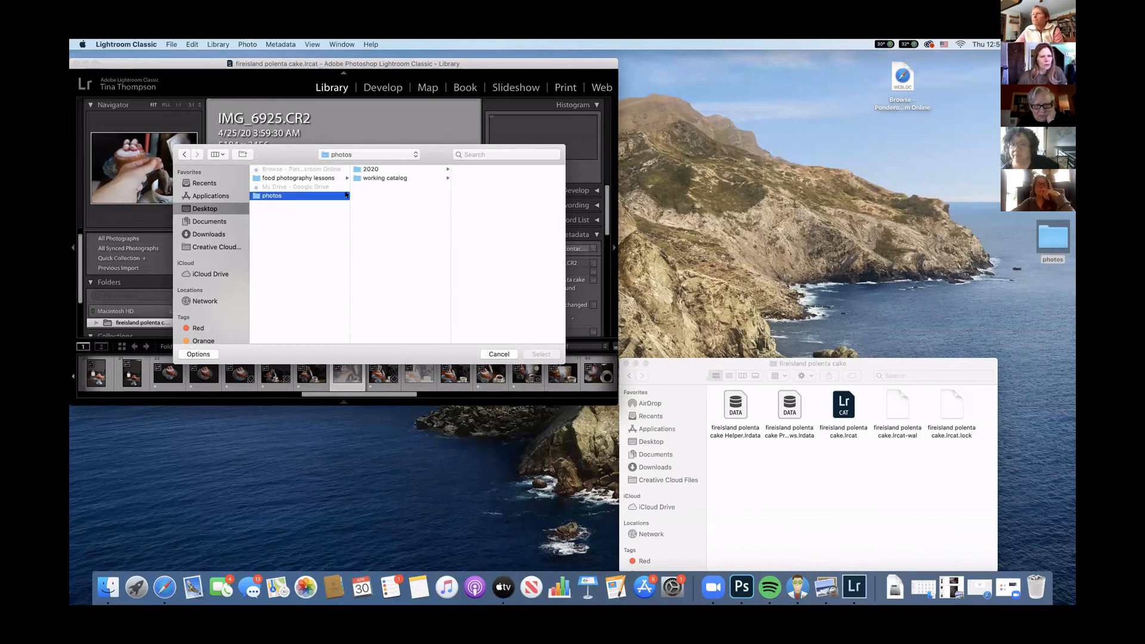
left_click(445, 170)
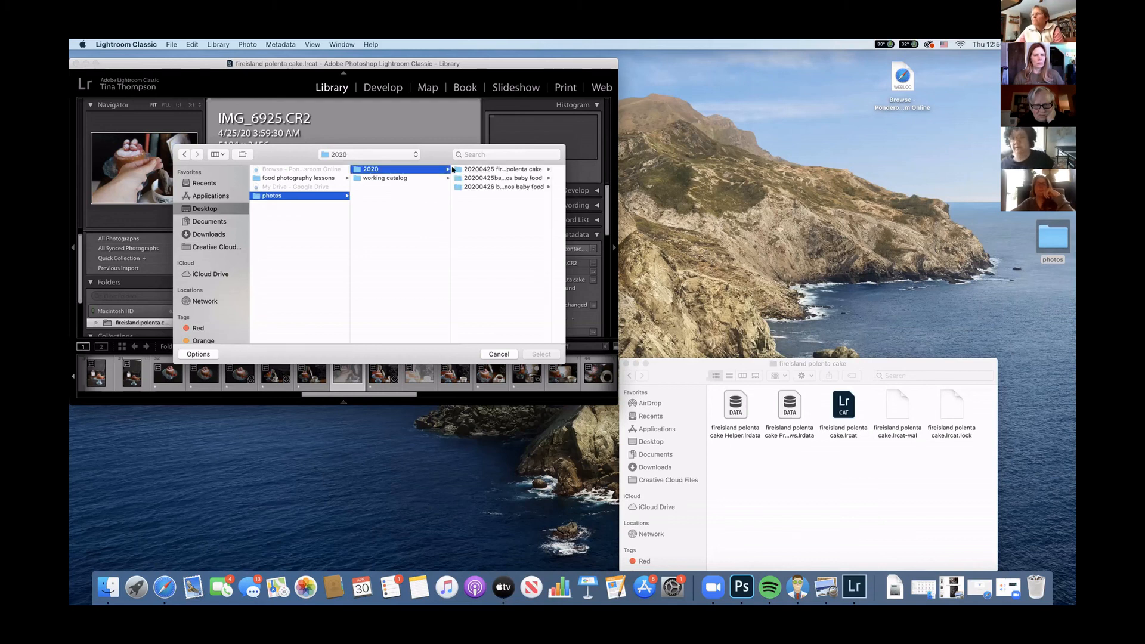
left_click(512, 169)
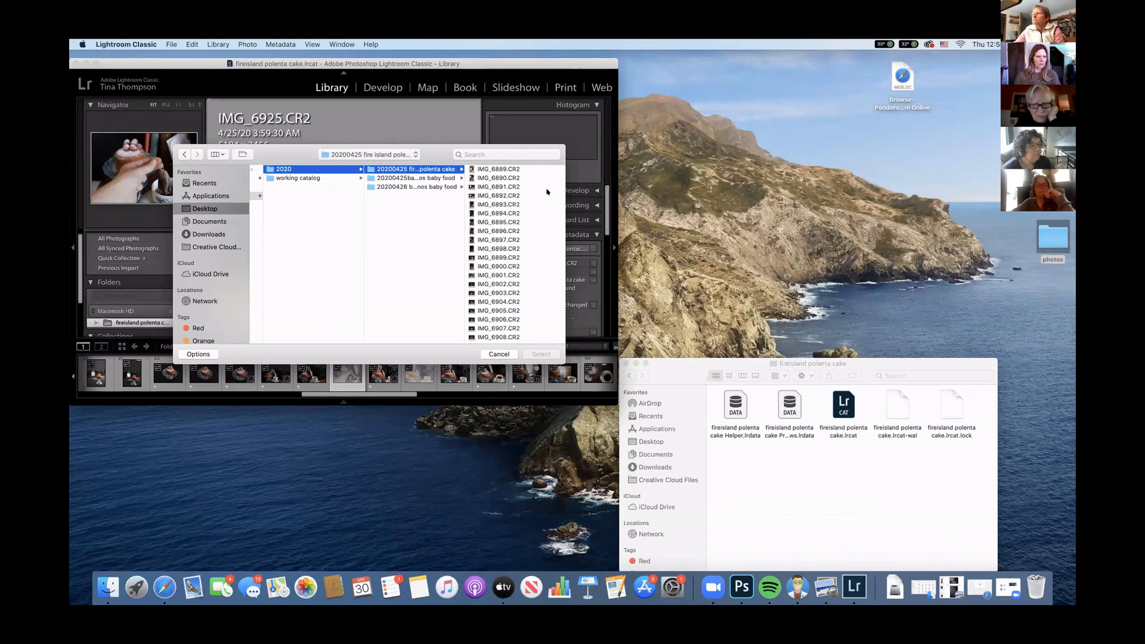
scroll(542, 202, "down", 5)
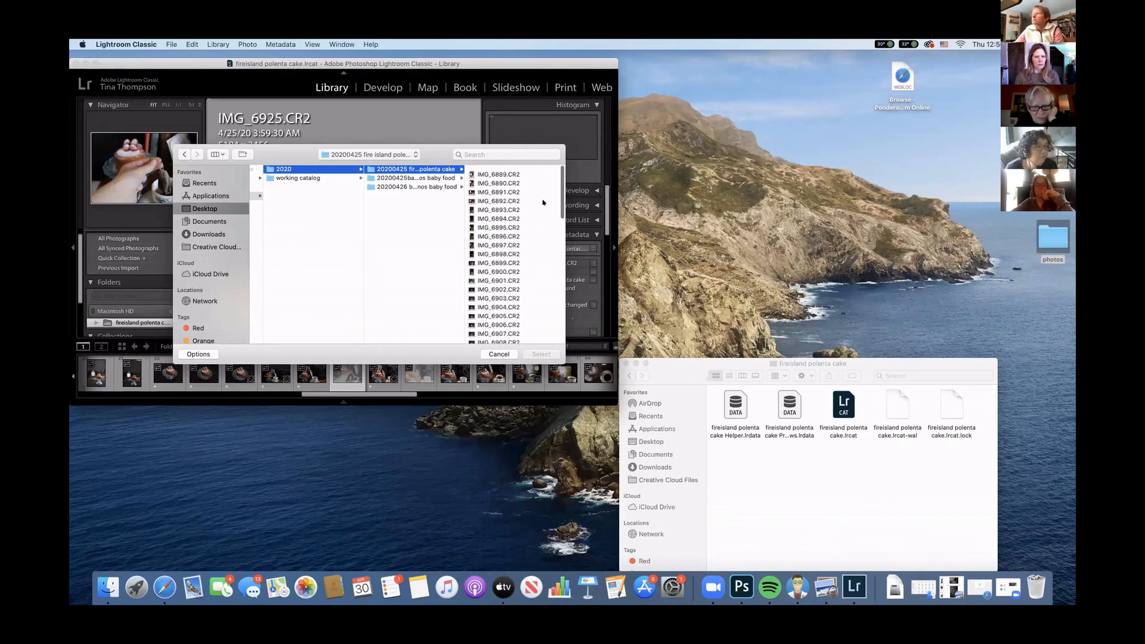
scroll(543, 203, "down", 5)
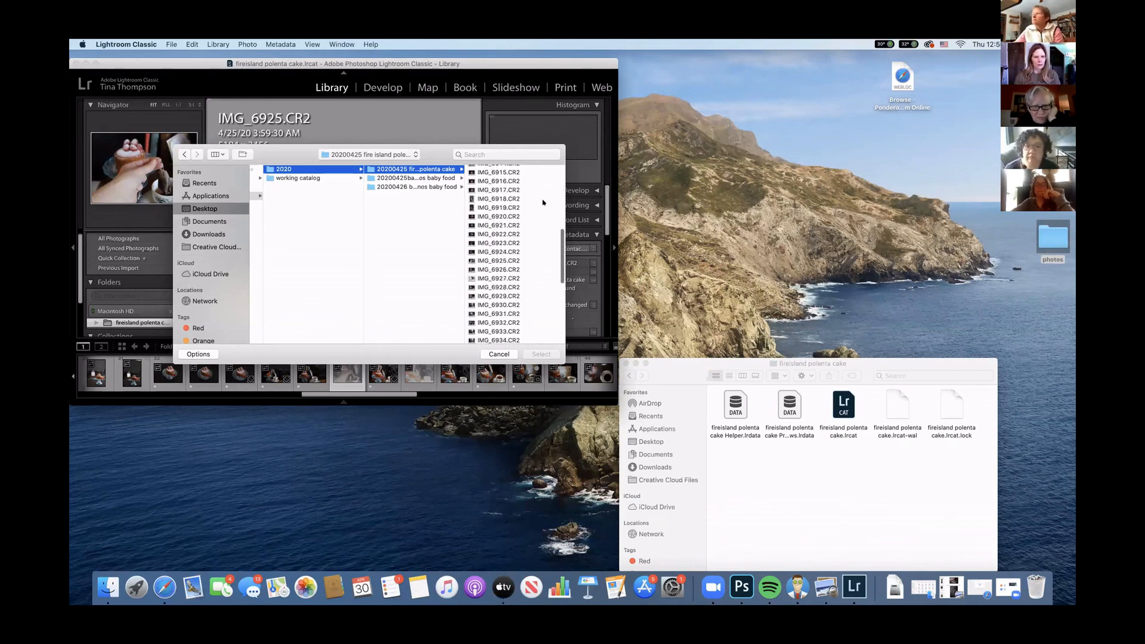
left_click(496, 259)
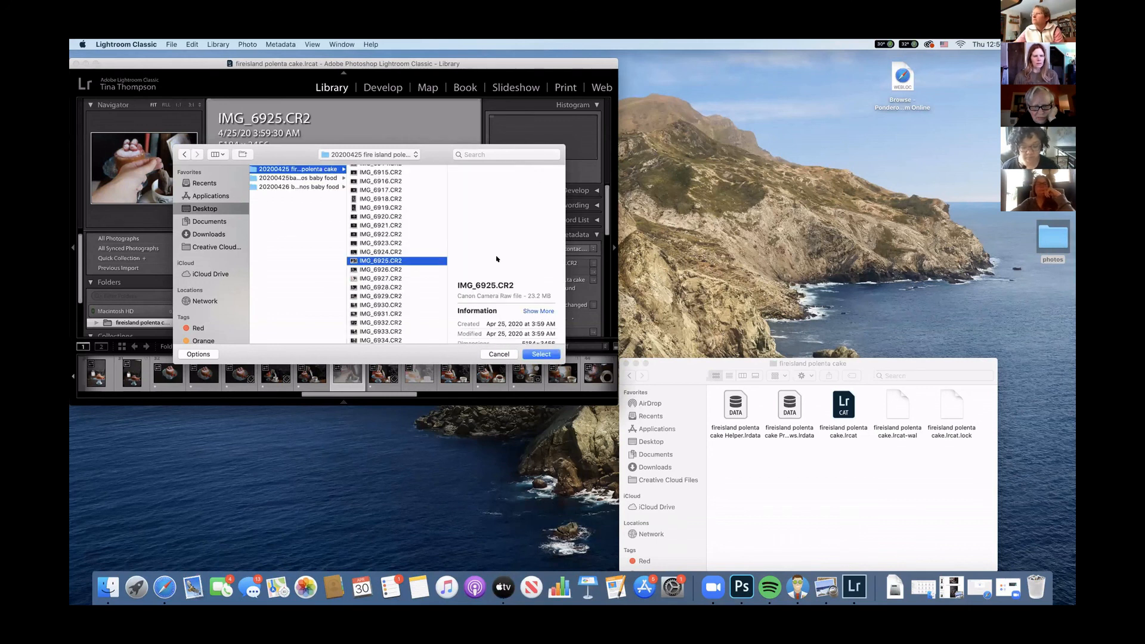
key("Return")
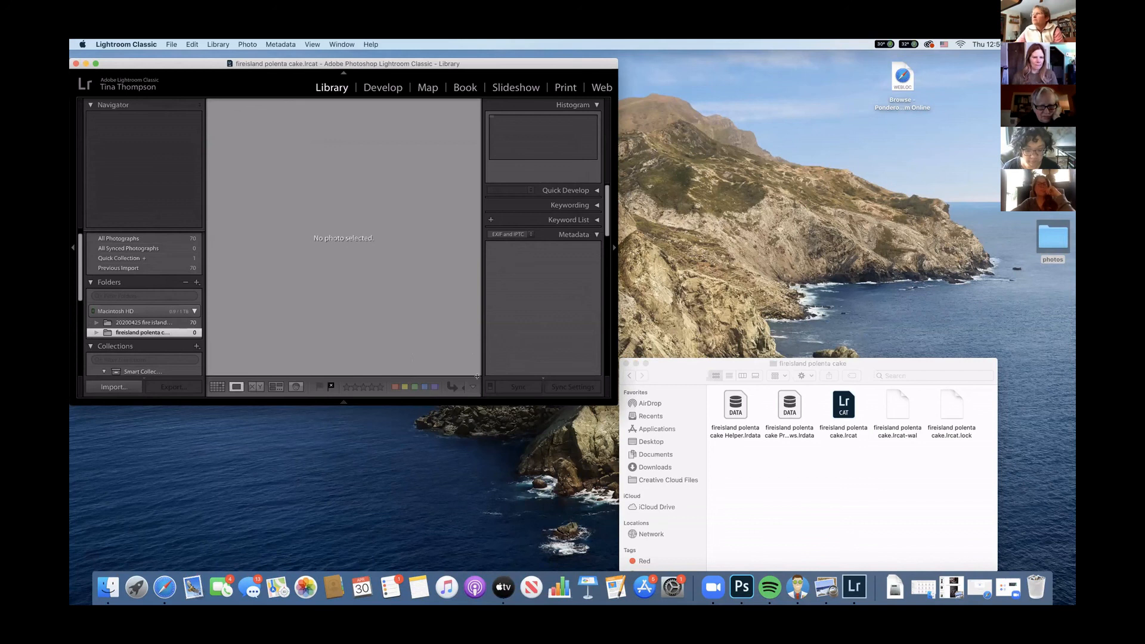
Switch the Library to Grid view and keep the filmstrip permanently shown.
mouse_move(343, 401)
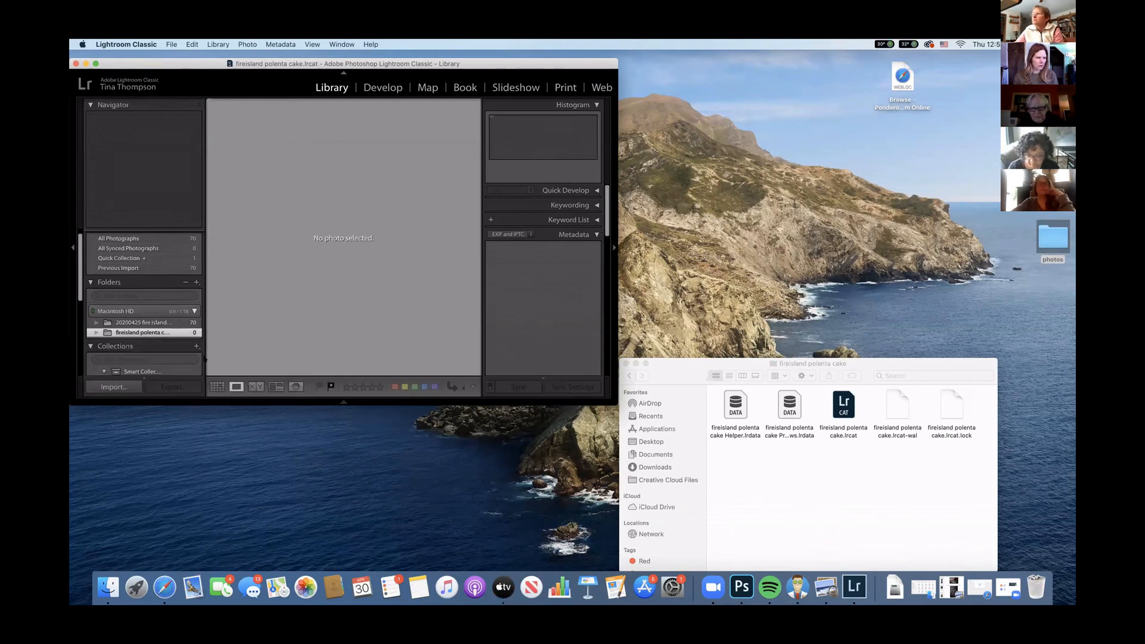
left_click(217, 386)
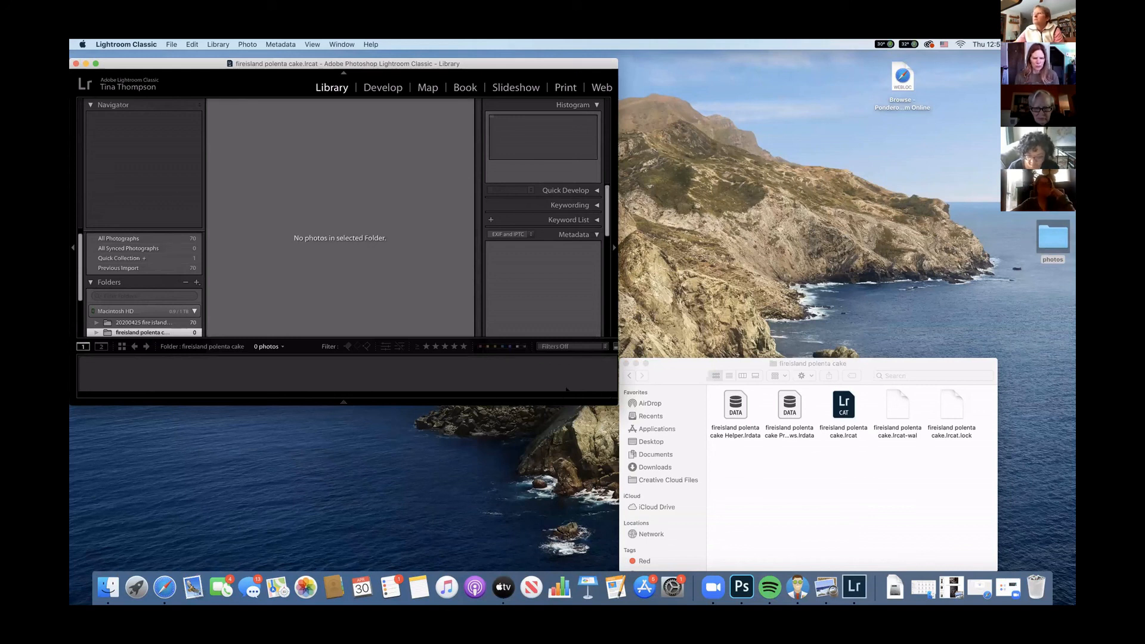
left_click(343, 403)
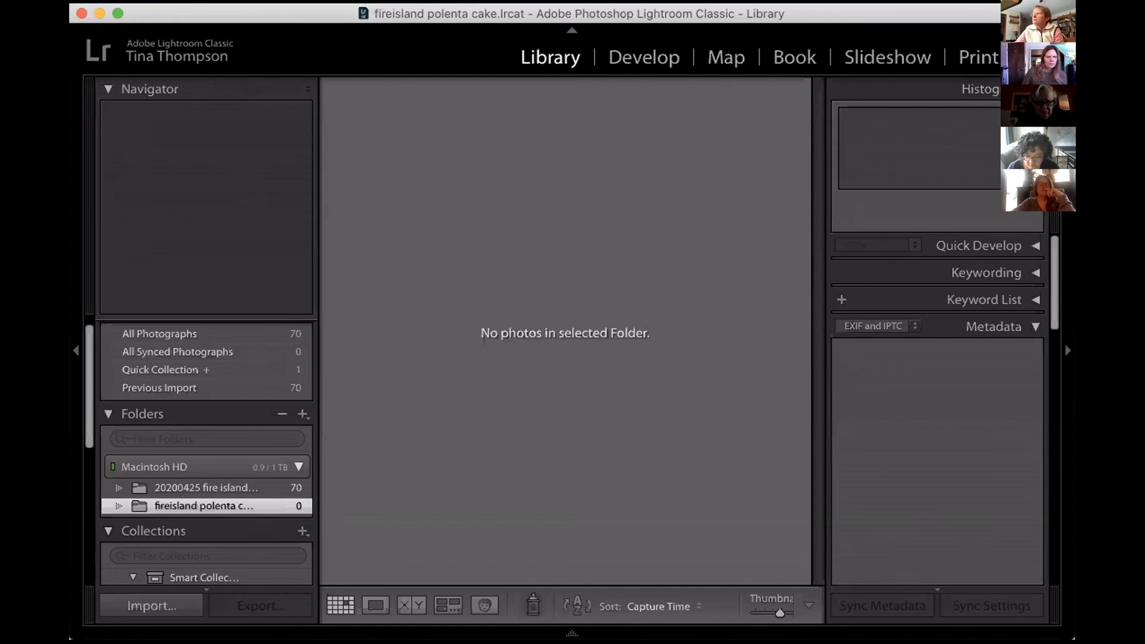
mouse_move(775, 633)
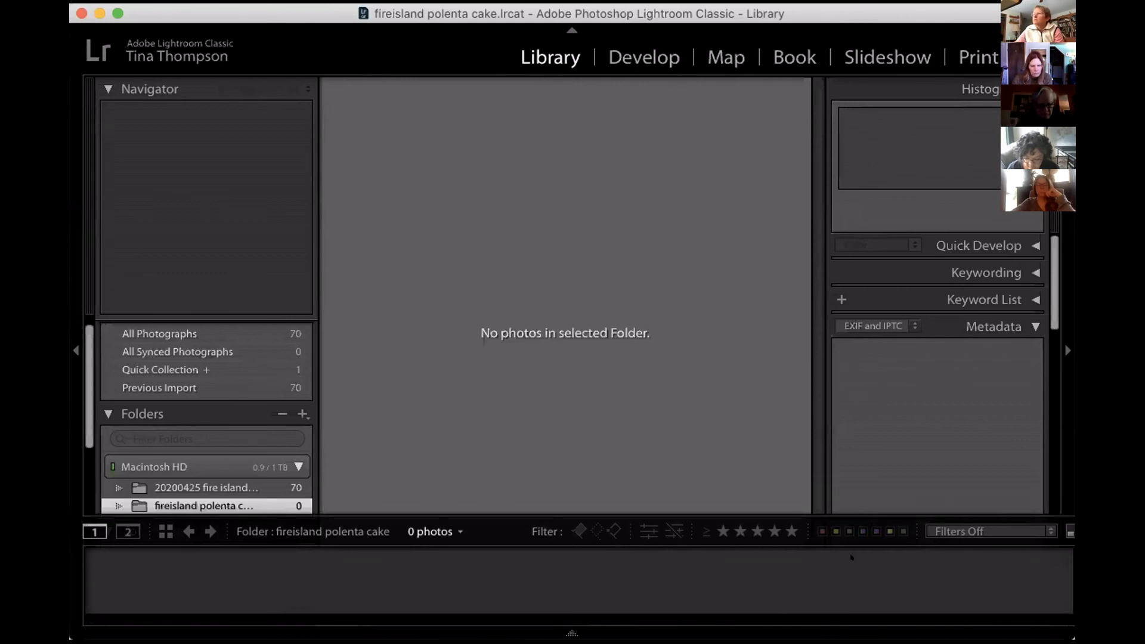
left_click(571, 633)
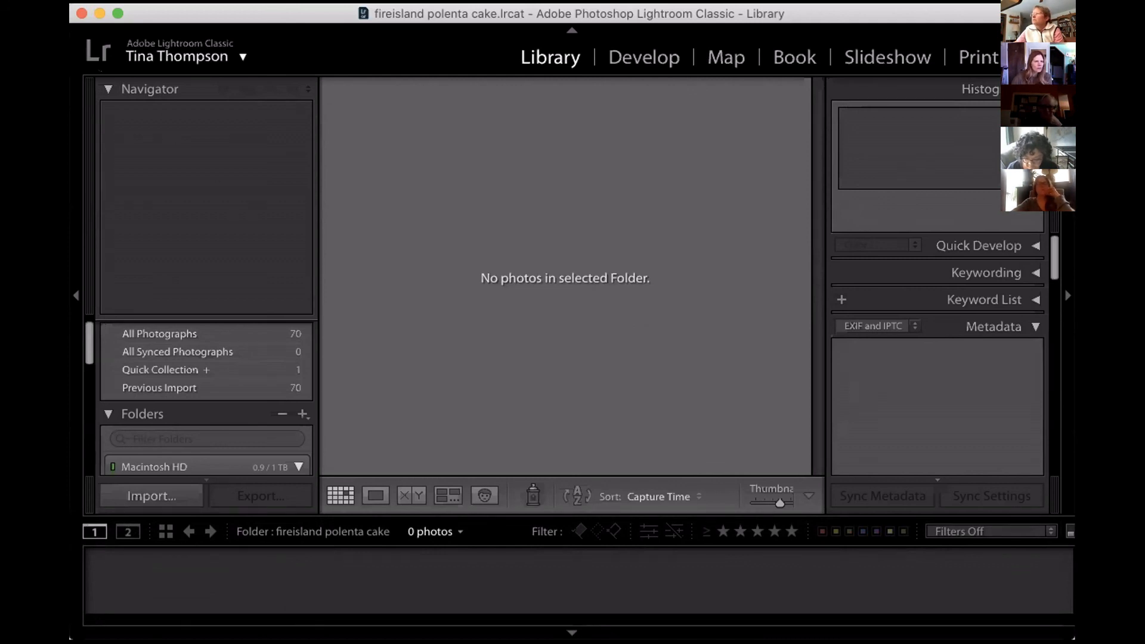
Collapse the Navigator and display the photos of the 20200425 fire island polenta cake folder under Macintosh HD.
left_click(102, 83)
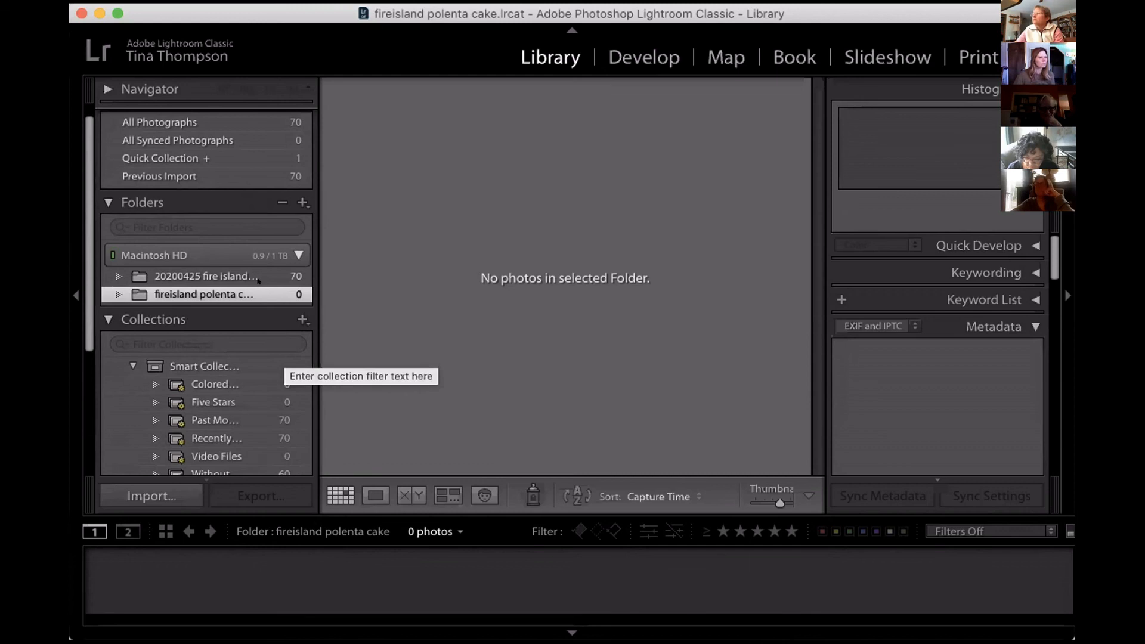
left_click(290, 251)
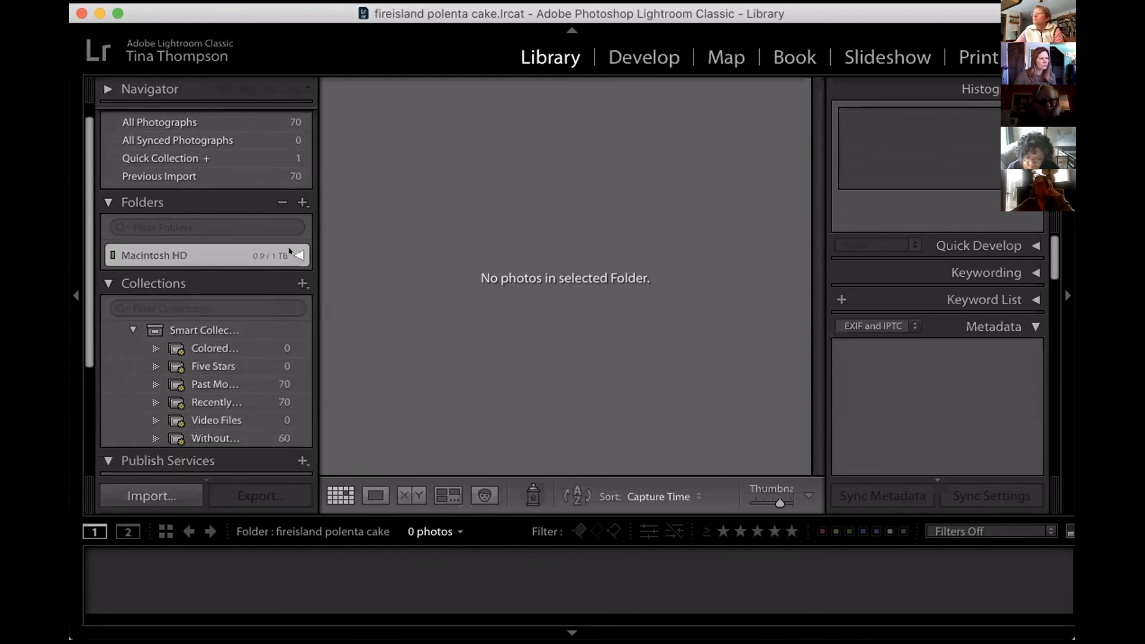
left_click(289, 251)
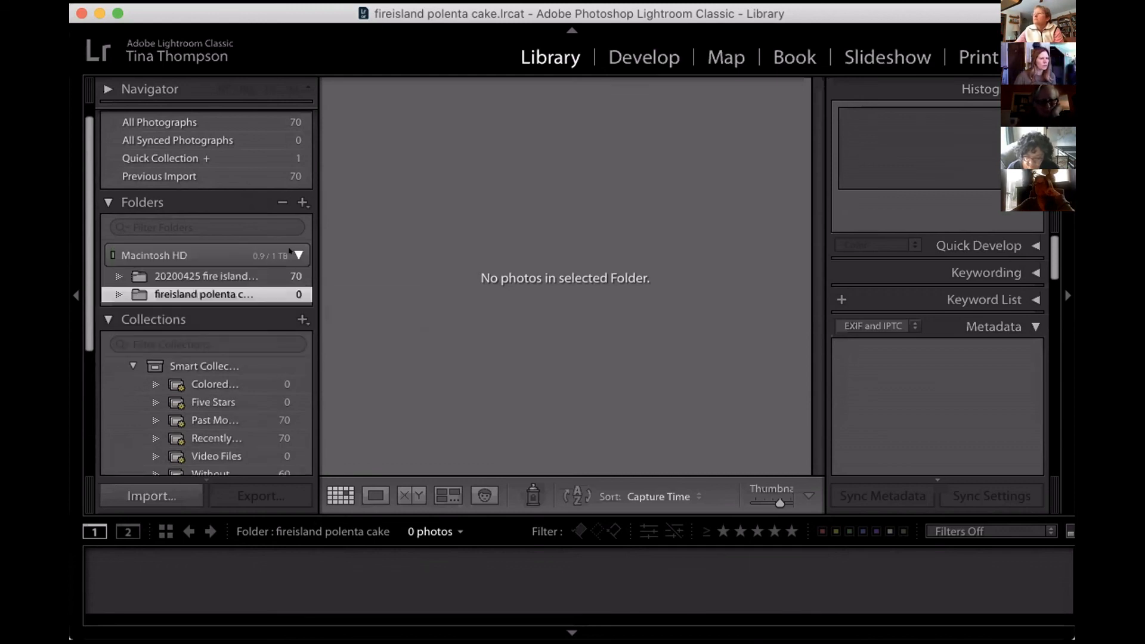
double_click(189, 295)
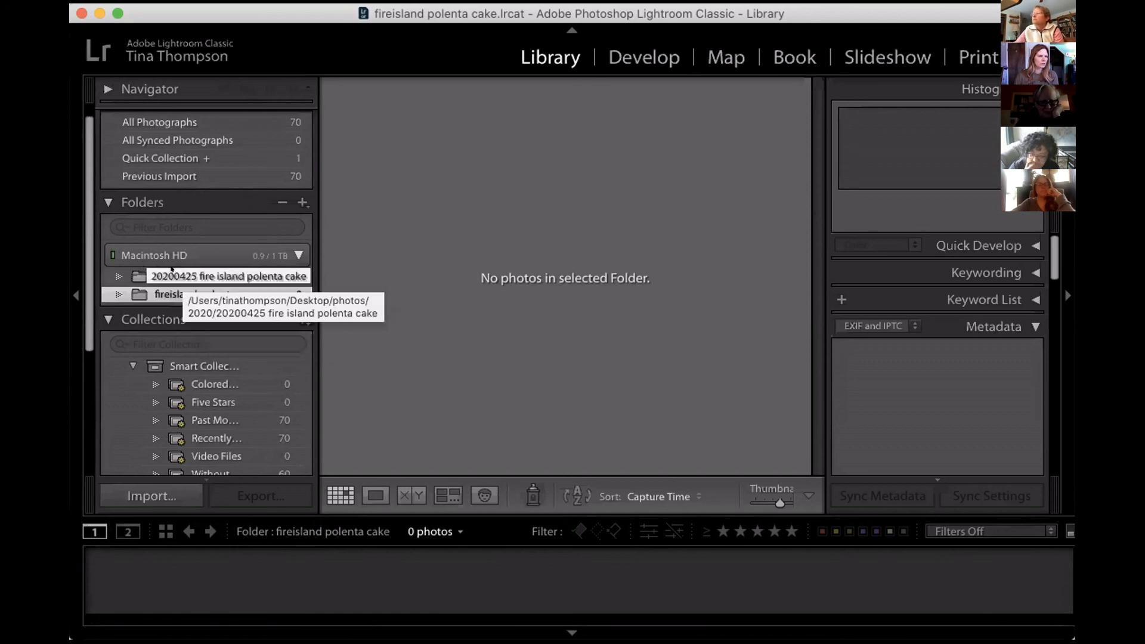
left_click(171, 271)
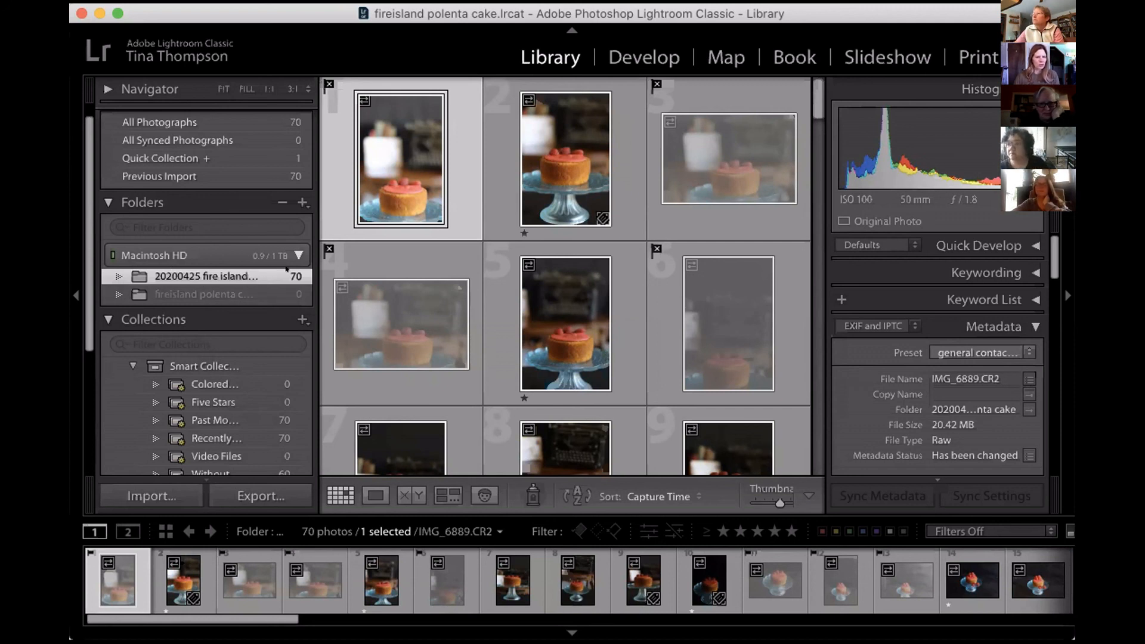
Rename the fifth photo in the grid, IMG_6893.CR2, to fire island.CR2 through its File Name metadata.
left_click(561, 284)
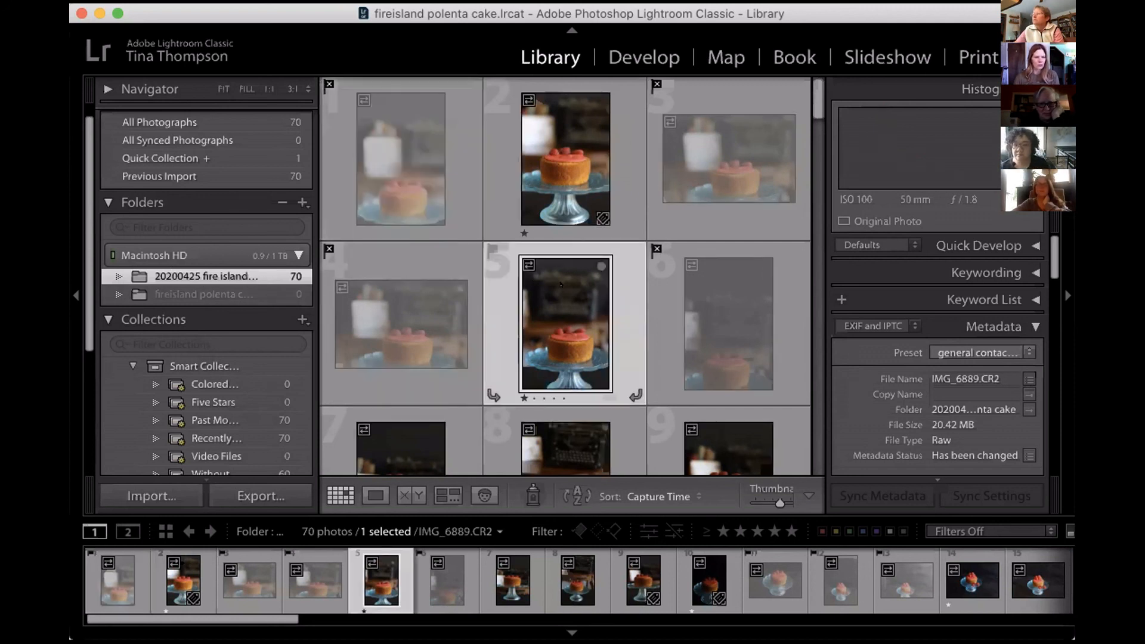
left_click(1005, 370)
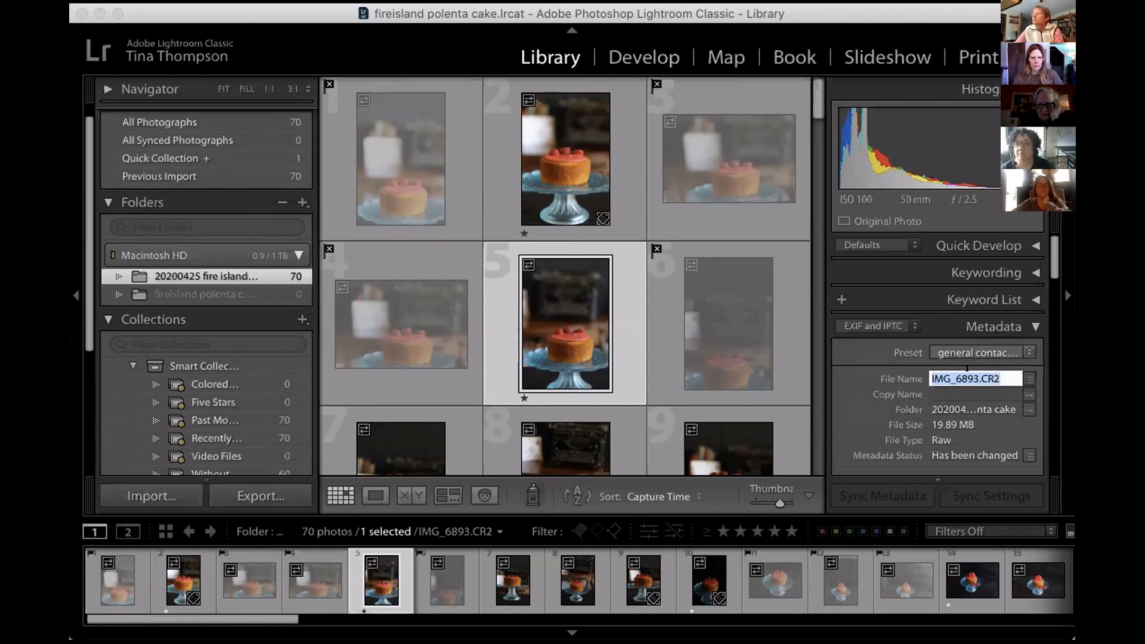
left_click(978, 378)
key("BackSpace")
key("BackSpace")
key("BackSpace")
key("BackSpace")
key("BackSpace")
key("BackSpace")
key("BackSpace")
key("BackSpace")
key("BackSpace")
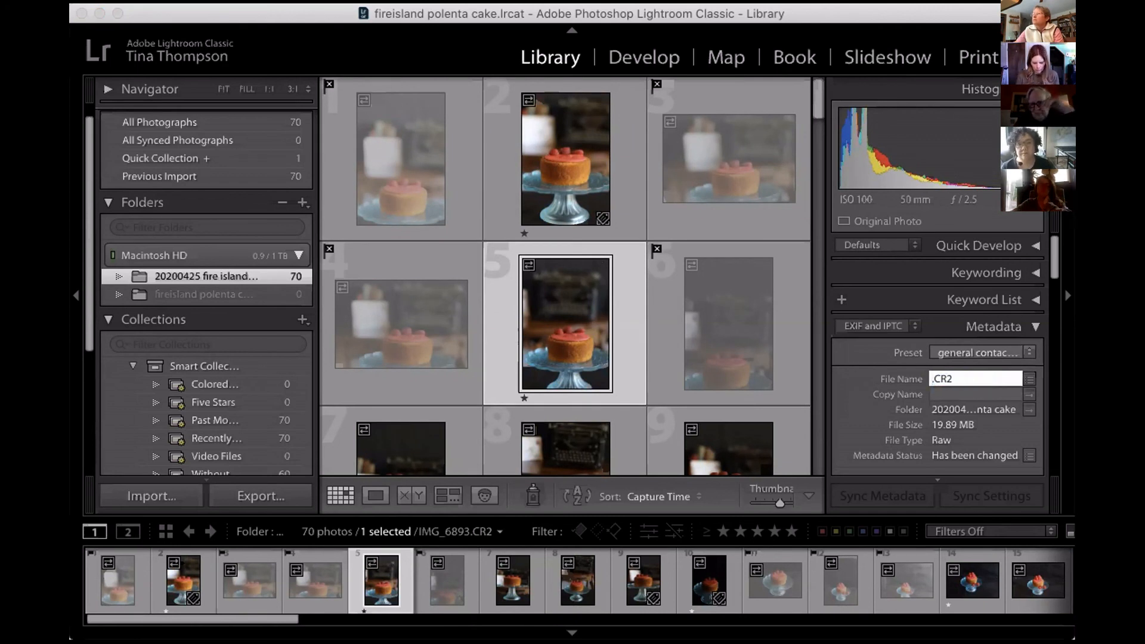
type("fire")
type(" is")
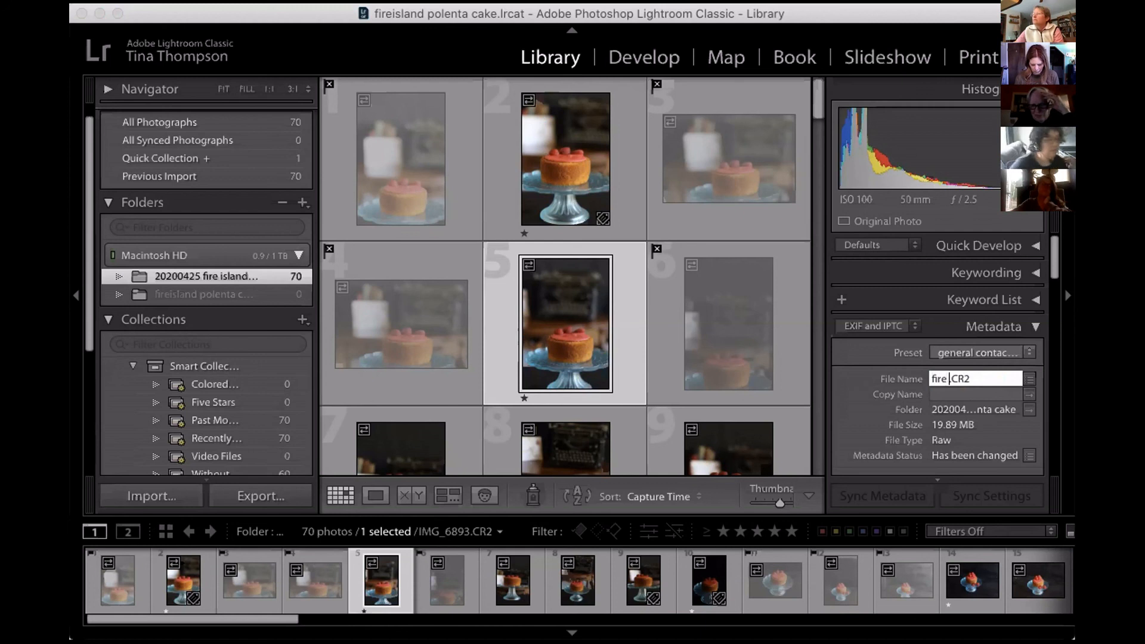
type("land")
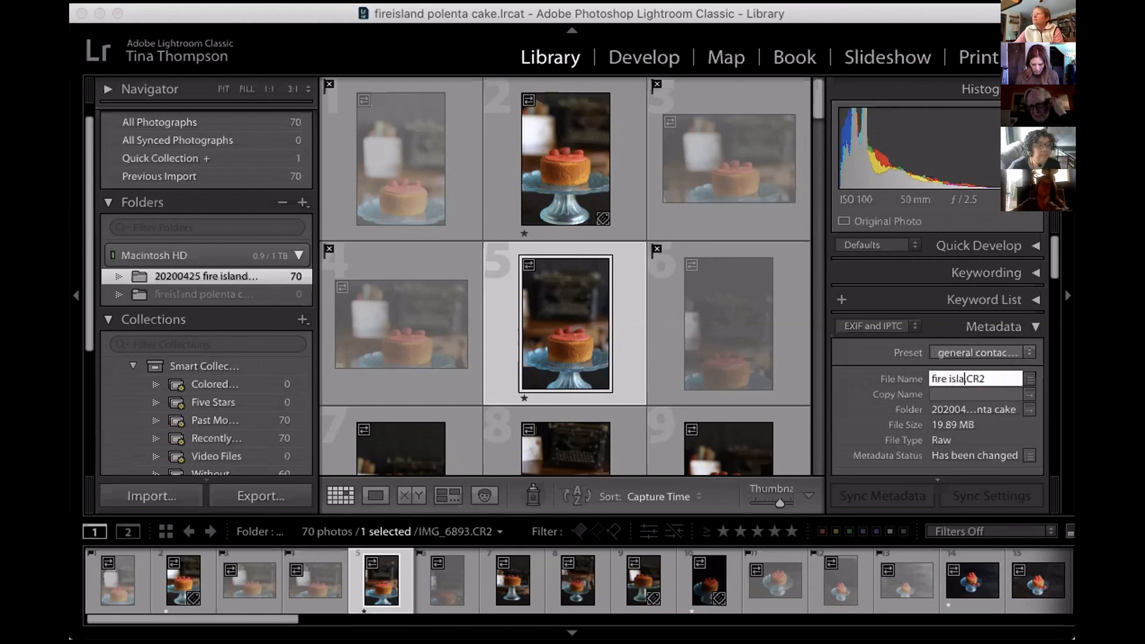
key("Return")
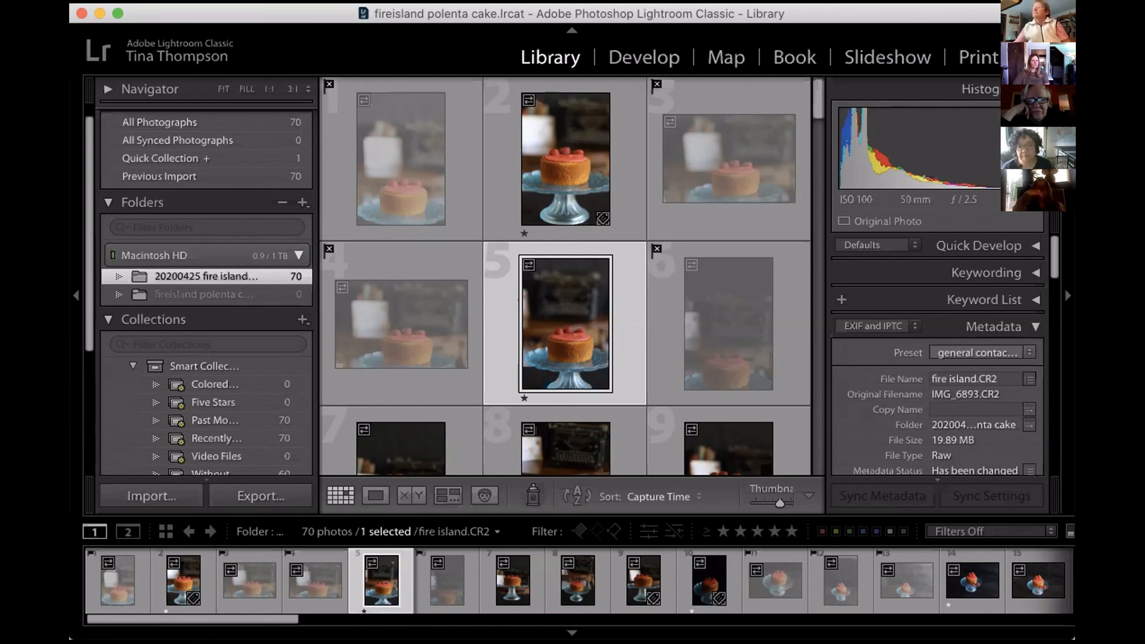
Restore the selected photo's original name with Rename Photo, using a custom filename template that contains only Original filename instead of Filename.
left_click(303, 9)
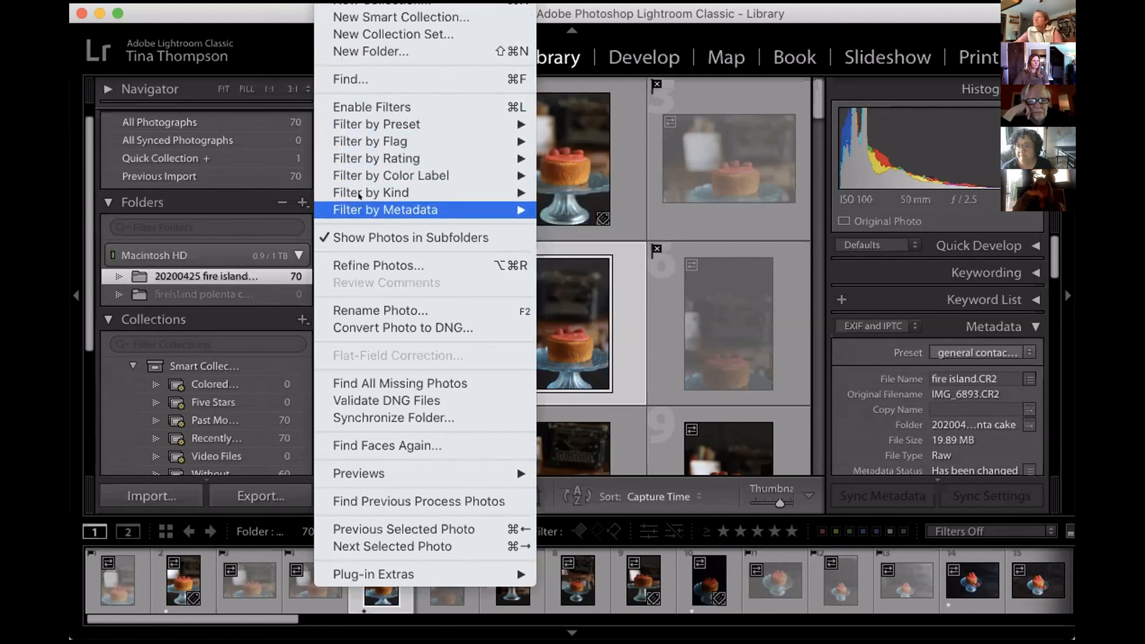
left_click(358, 310)
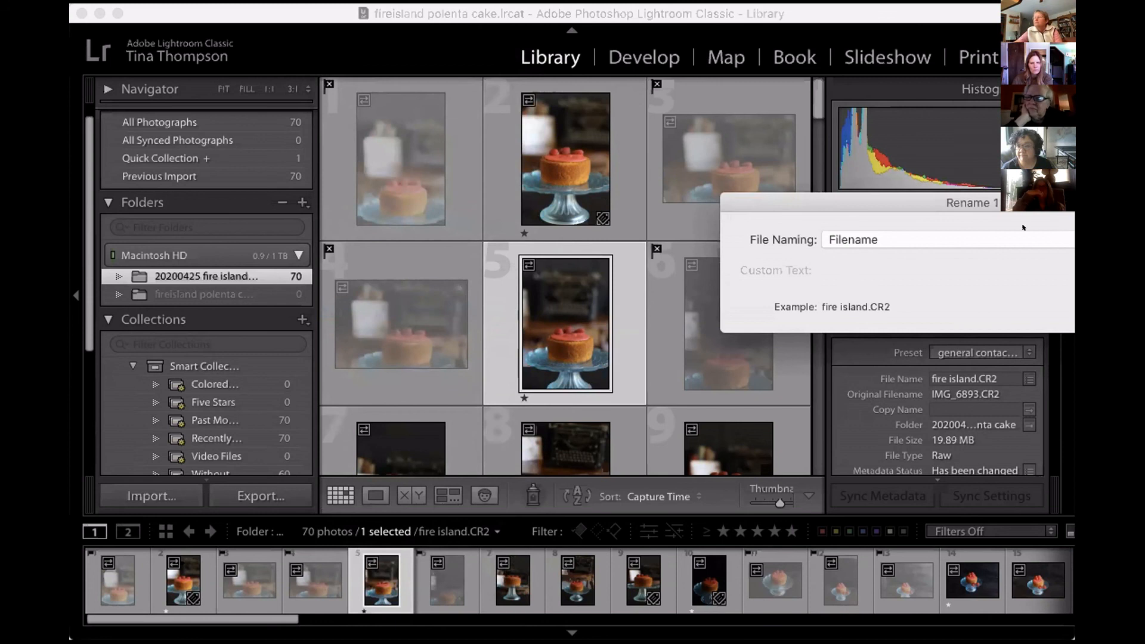
left_click_drag(918, 201, 562, 181)
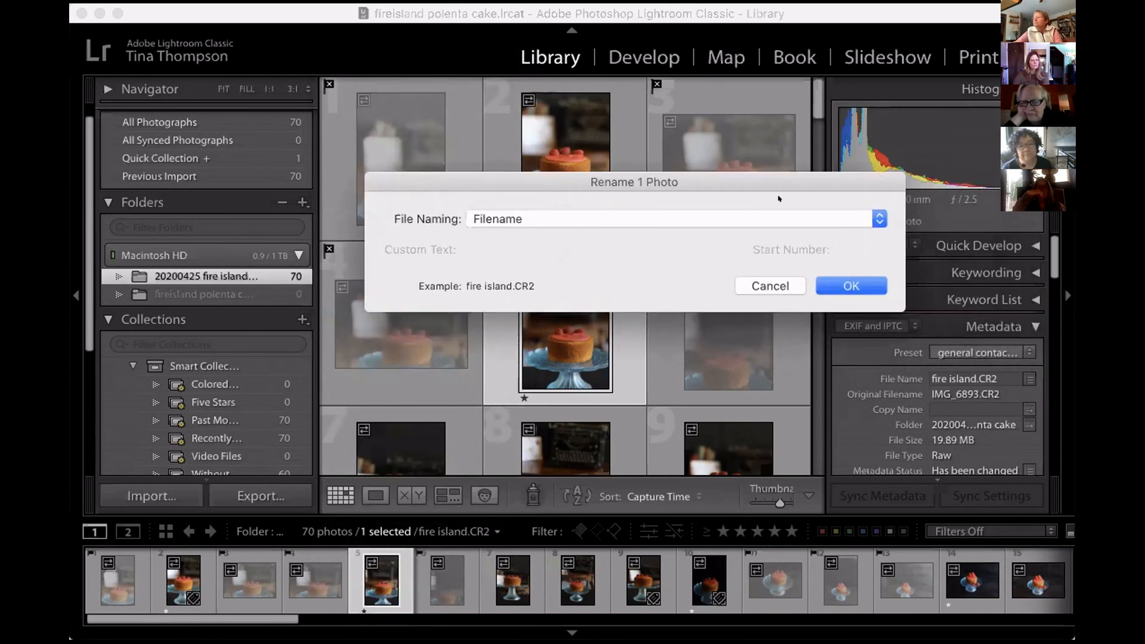
left_click(879, 220)
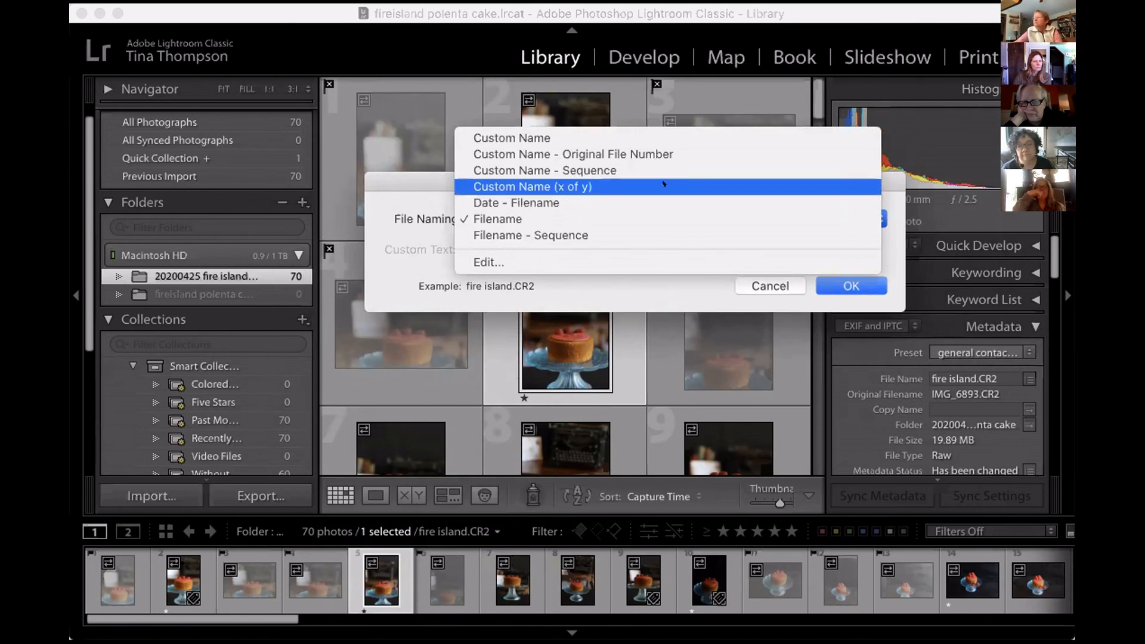
left_click(593, 255)
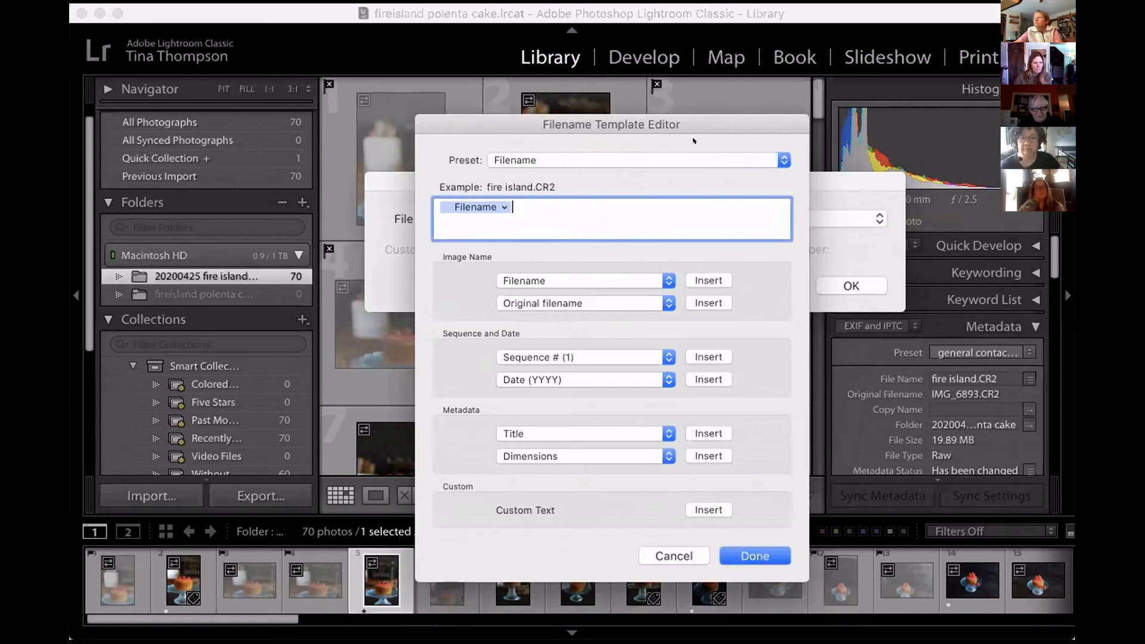
key("BackSpace")
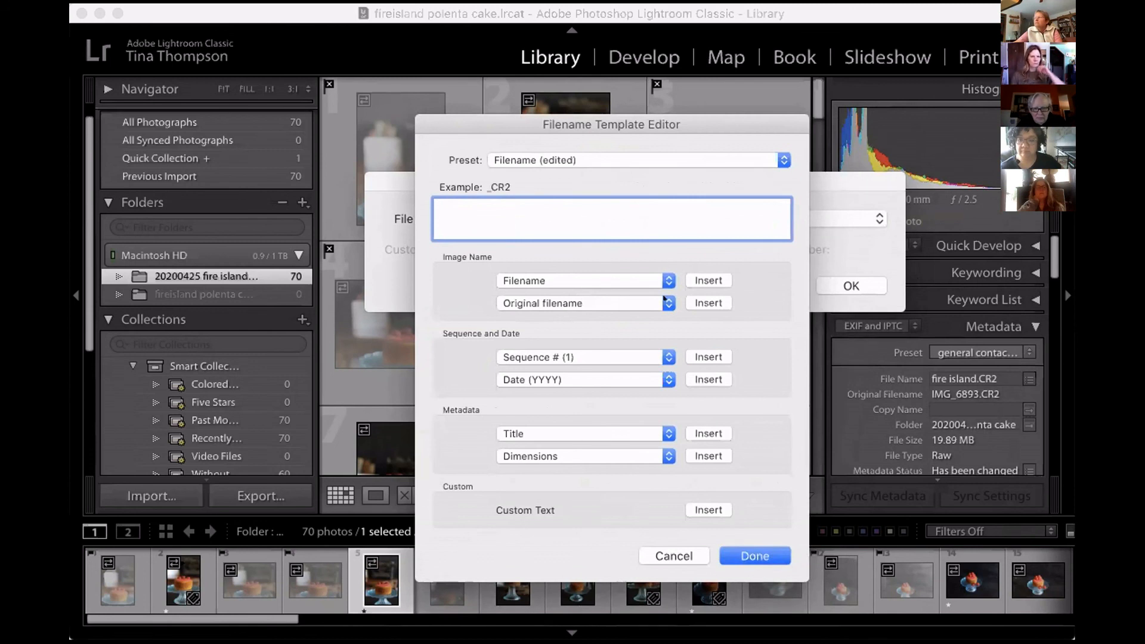
left_click(706, 299)
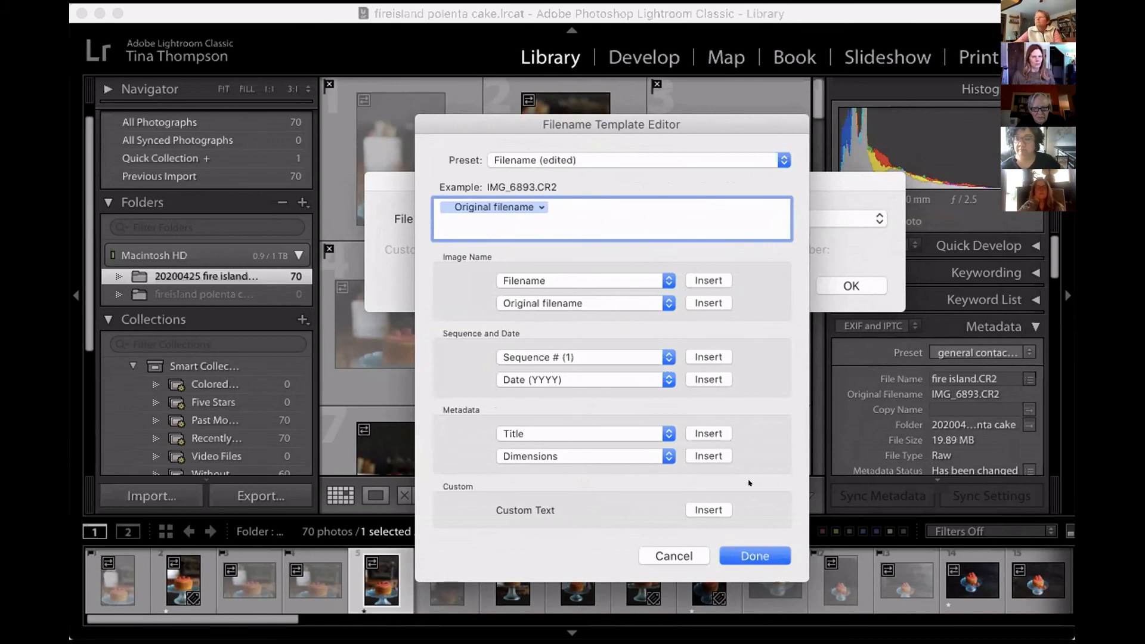
left_click(738, 553)
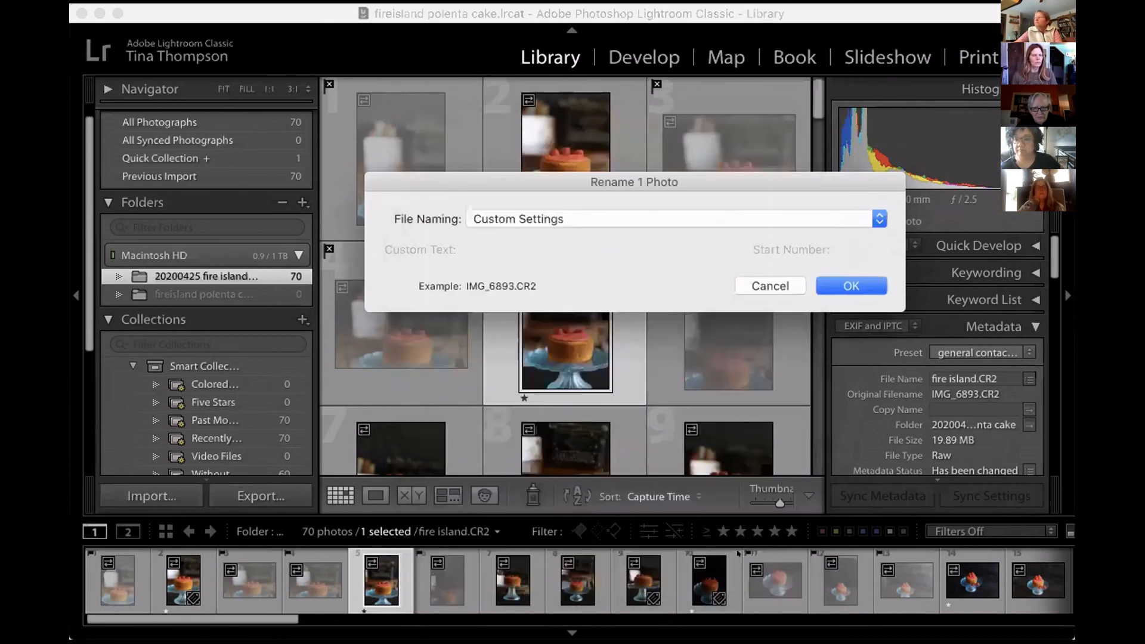
left_click(849, 285)
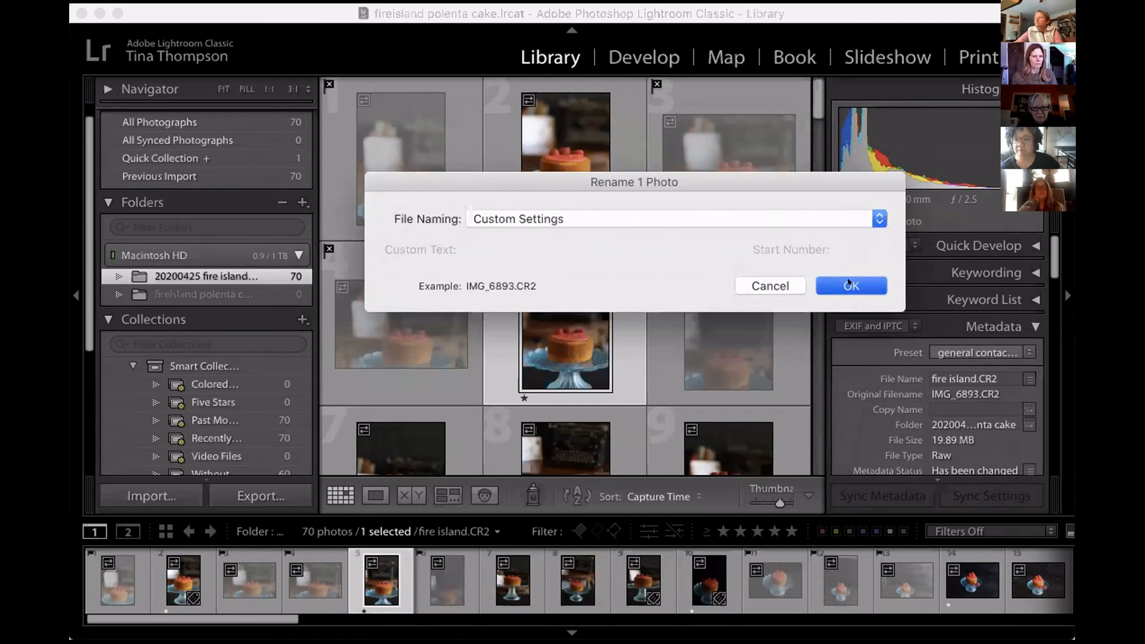